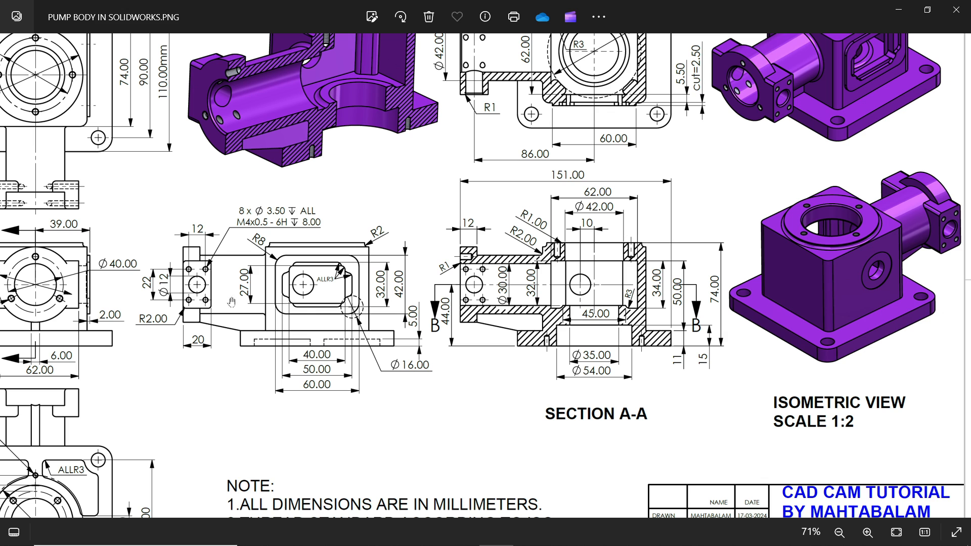
Step: Examine the overall pump body drawing, including its section, isometric, front, top and bottom views
left_click_drag(580, 287, 576, 401)
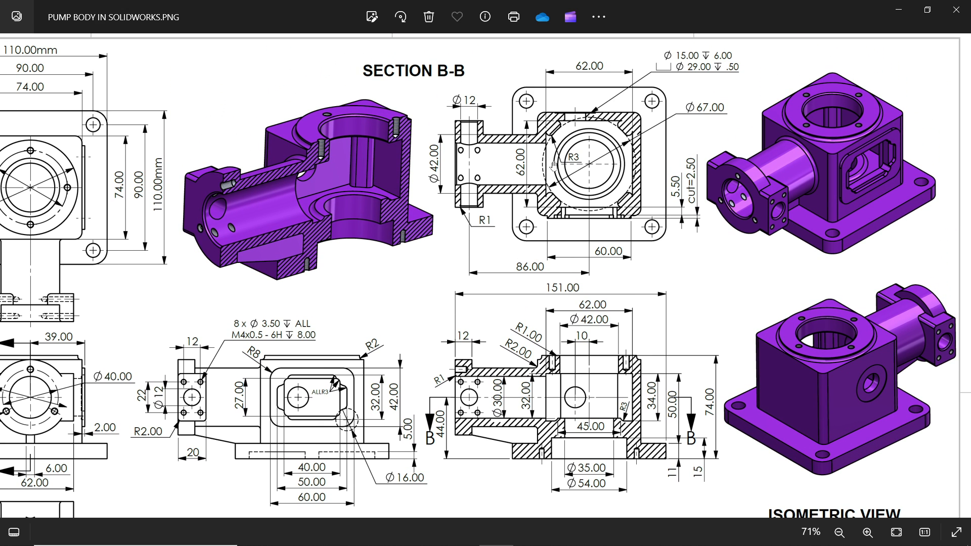
scroll(555, 207, "down", 1)
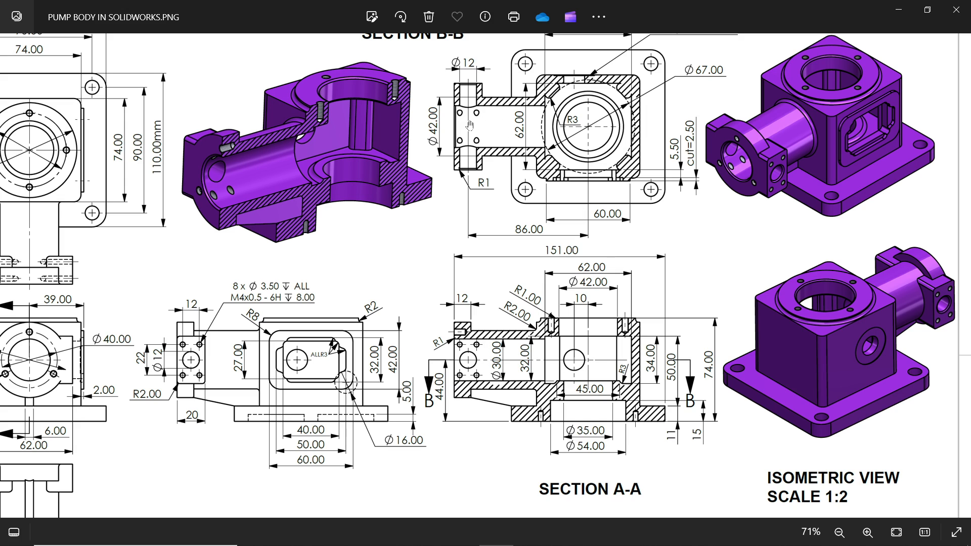
scroll(443, 233, "down", 2, "ctrl")
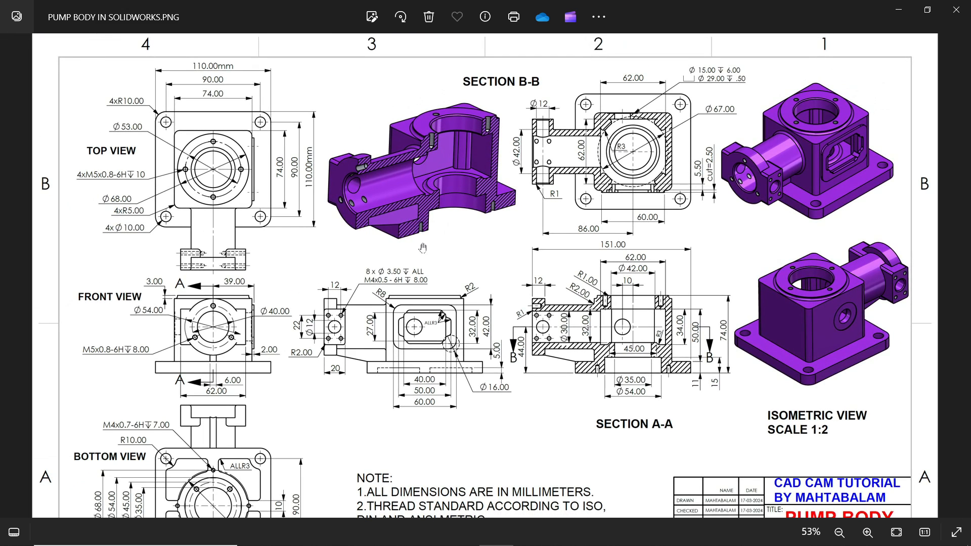
scroll(540, 223, "down", 1)
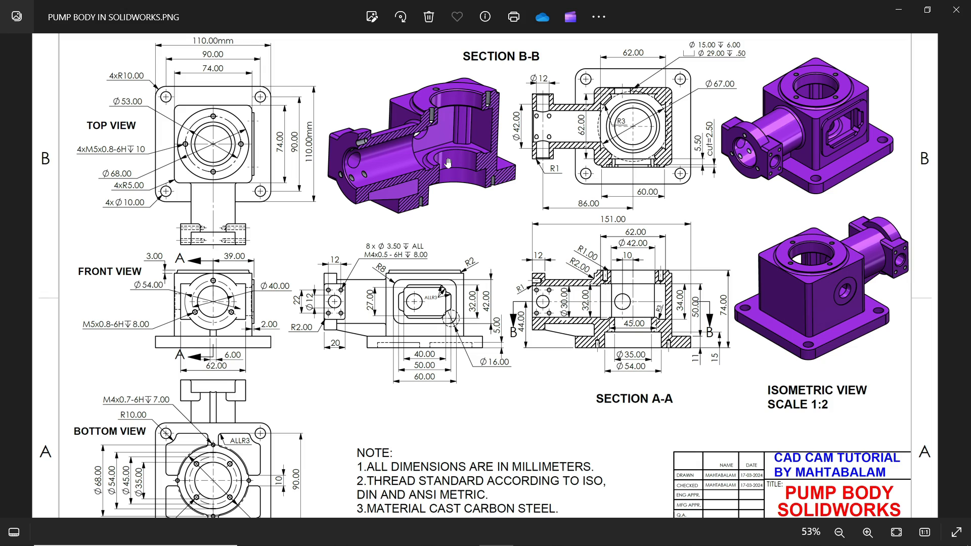
scroll(264, 226, "down", 1, "ctrl")
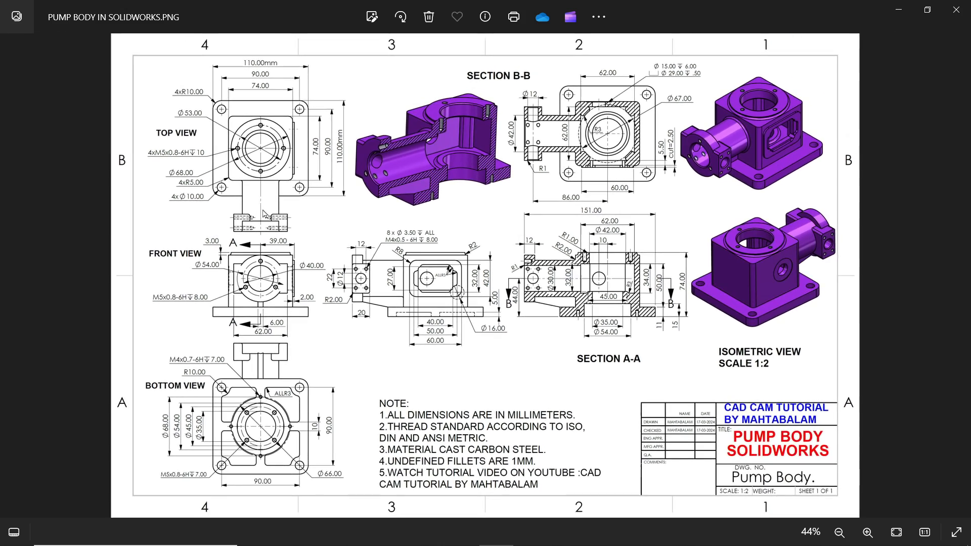
scroll(216, 121, "up", 2, "ctrl")
scroll(217, 121, "up", 2, "ctrl")
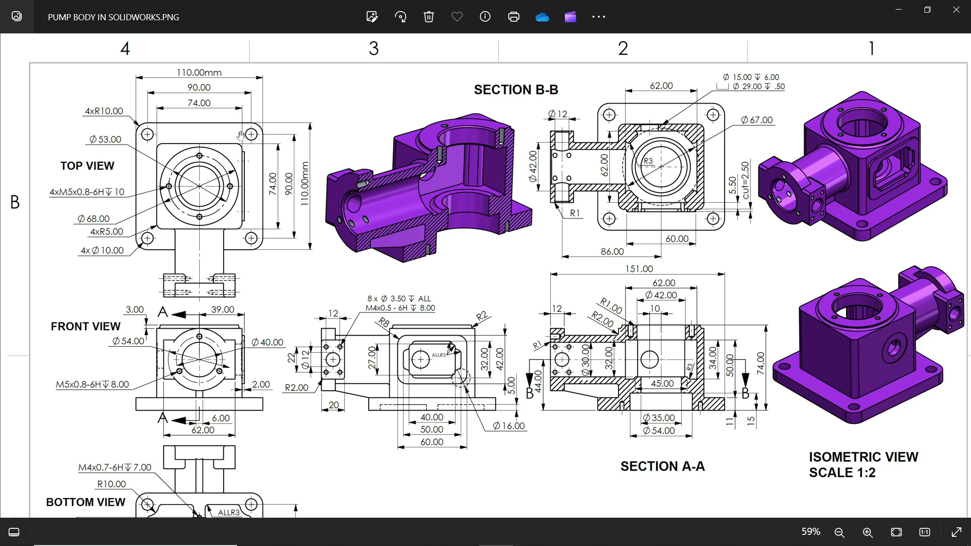
scroll(104, 125, "up", 3, "ctrl")
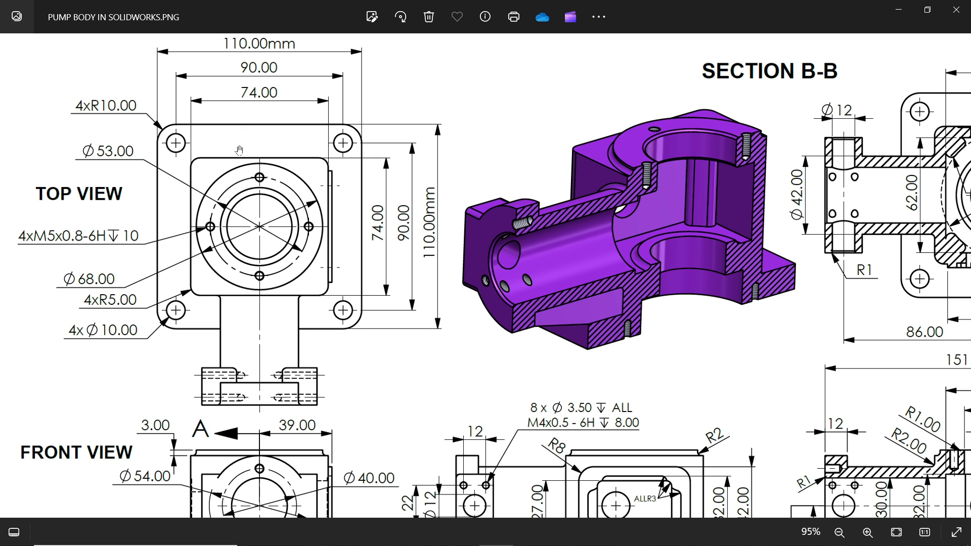
Step: Examine the base plate dimensions across the top, front, side and Section A-A views of the pump body drawing
left_click_drag(437, 265, 235, 190)
left_click_drag(509, 299, 457, 167)
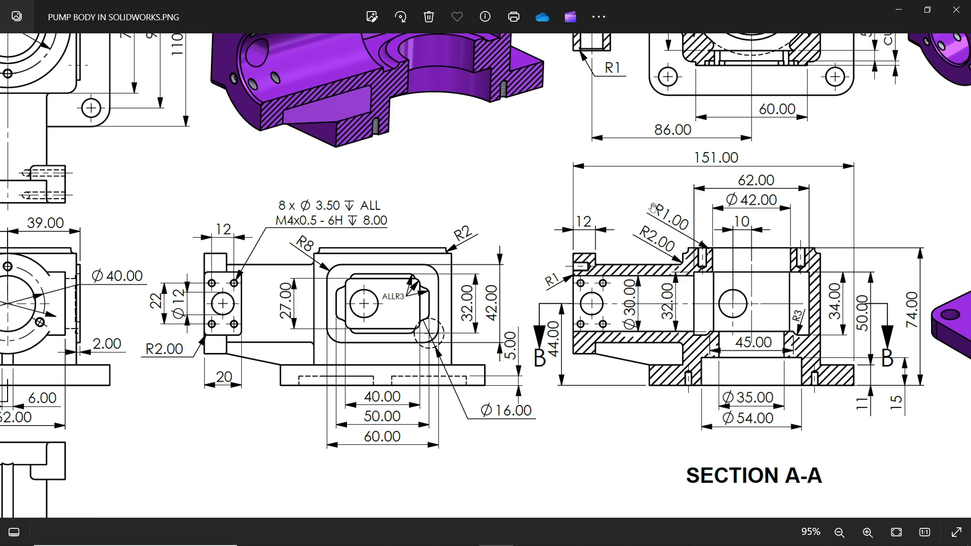
left_click_drag(731, 309, 633, 280)
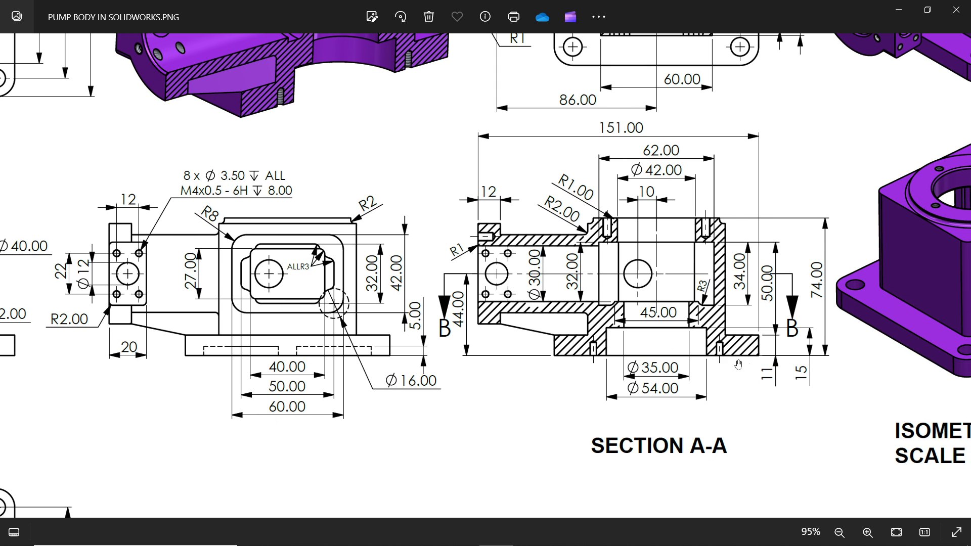
scroll(783, 361, "up", 2)
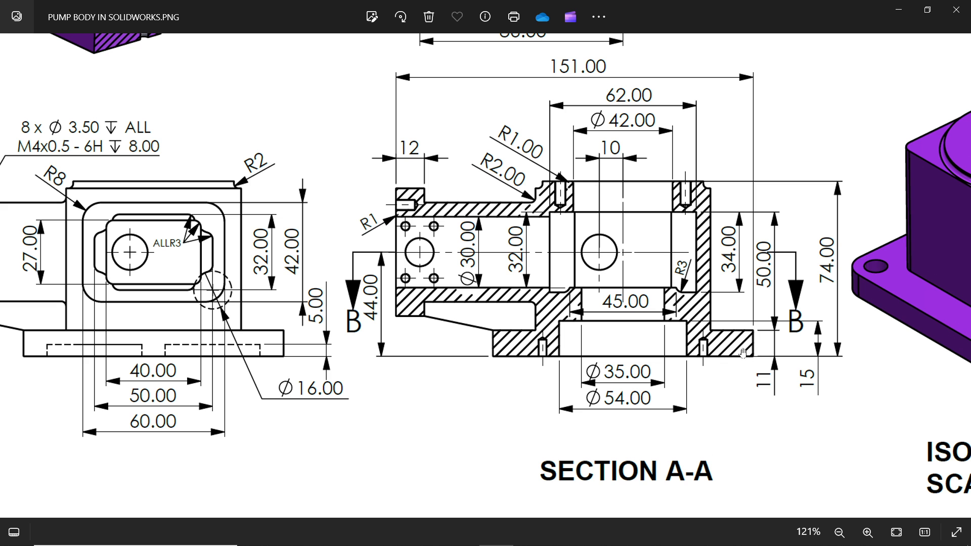
scroll(677, 351, "down", 3)
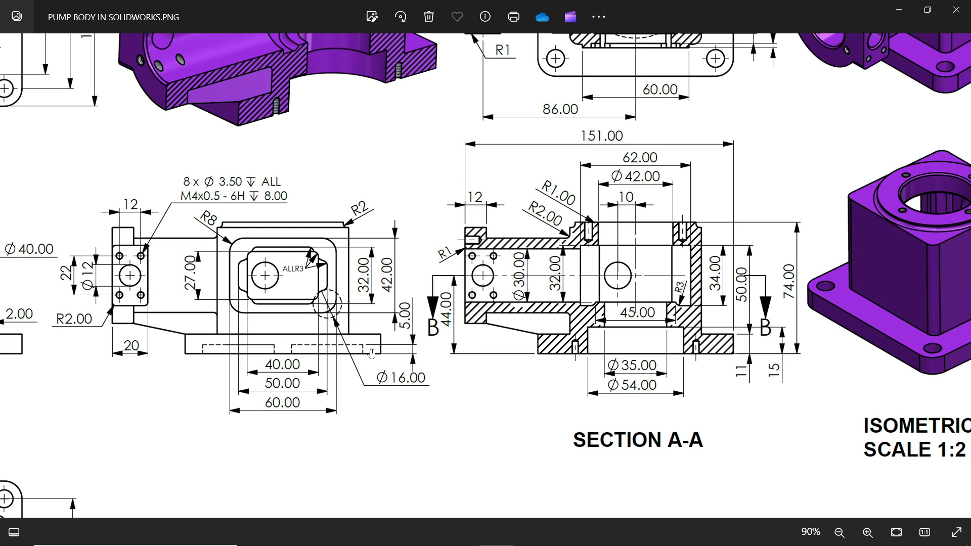
left_click_drag(372, 354, 705, 345)
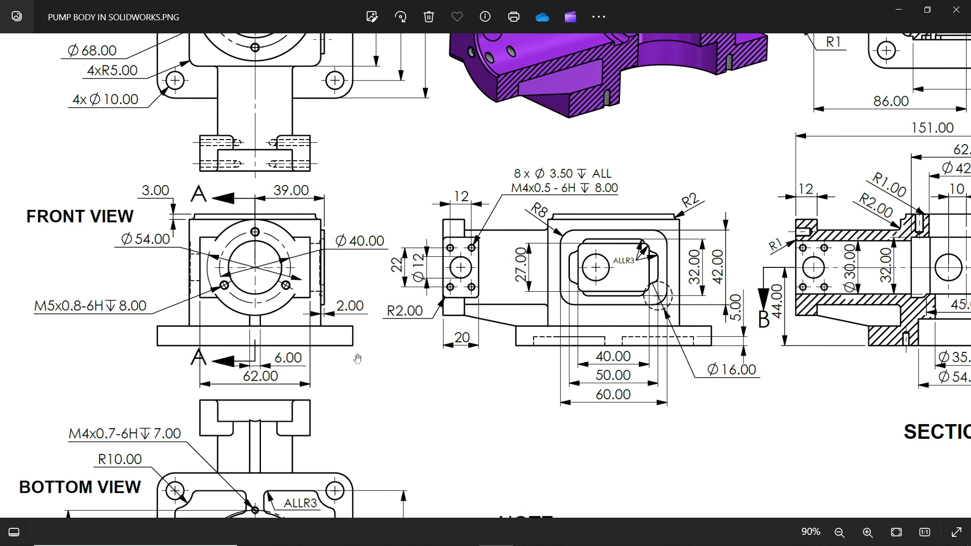
mouse_move(358, 358)
left_mouse_down()
mouse_move(392, 170)
mouse_move(354, 248)
mouse_move(199, 310)
left_mouse_up()
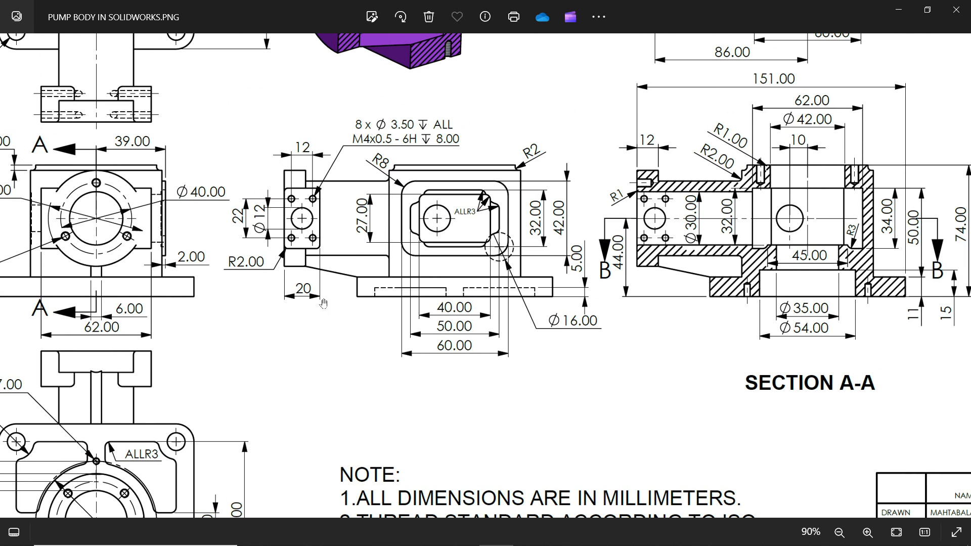
left_click_drag(709, 308, 612, 317)
left_click_drag(532, 267, 745, 341)
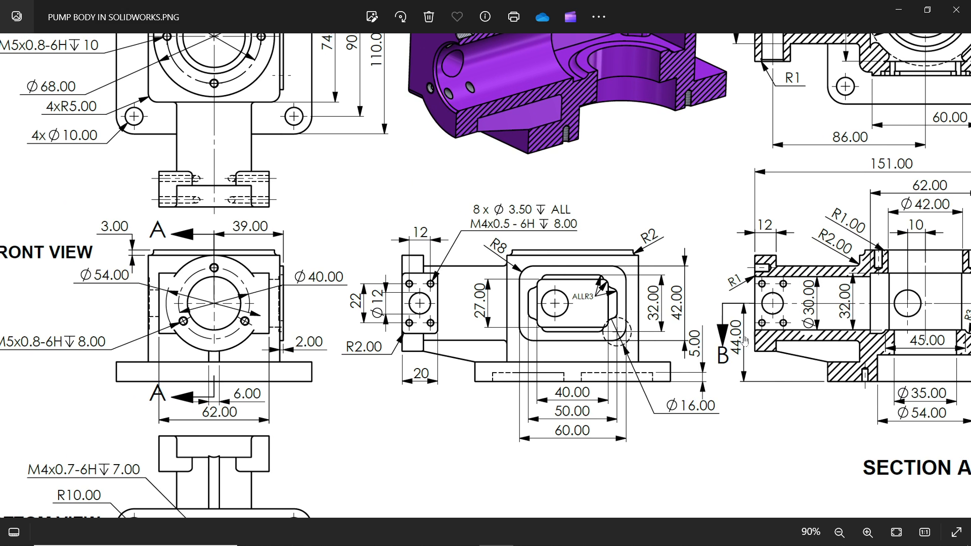
mouse_move(335, 231)
left_mouse_down()
mouse_move(430, 380)
mouse_move(478, 381)
left_mouse_up()
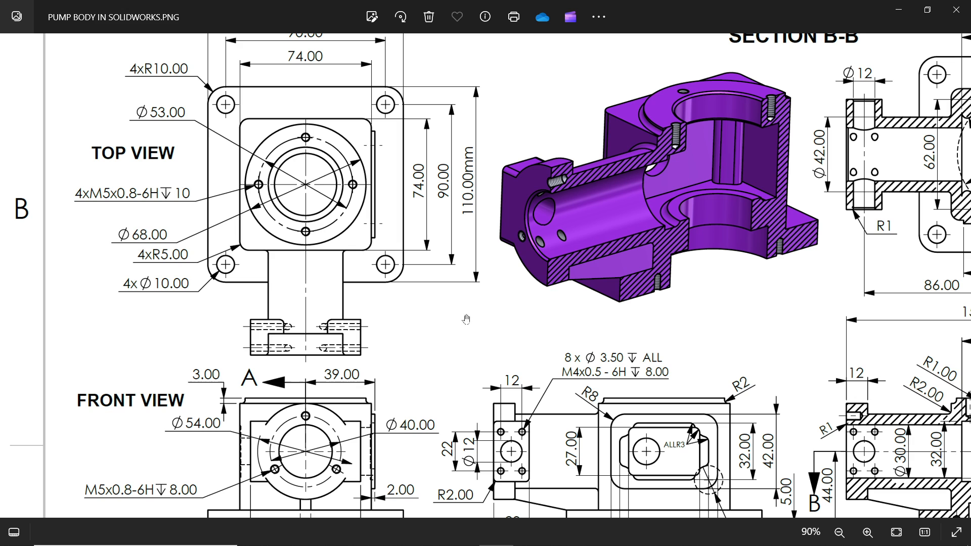
Step: Switch to the empty part in SOLIDWORKS and open a new sketch on the Top Plane
left_click(898, 9)
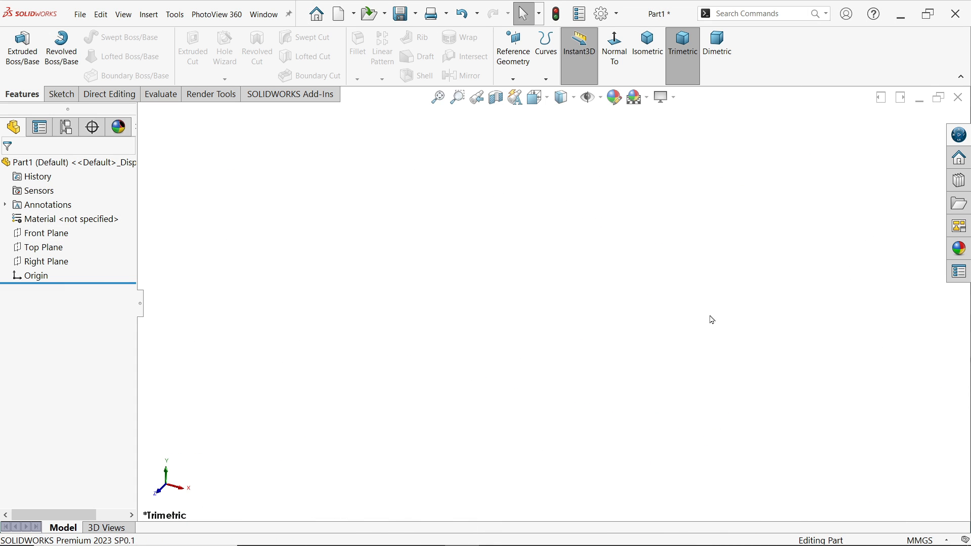
left_click(49, 251)
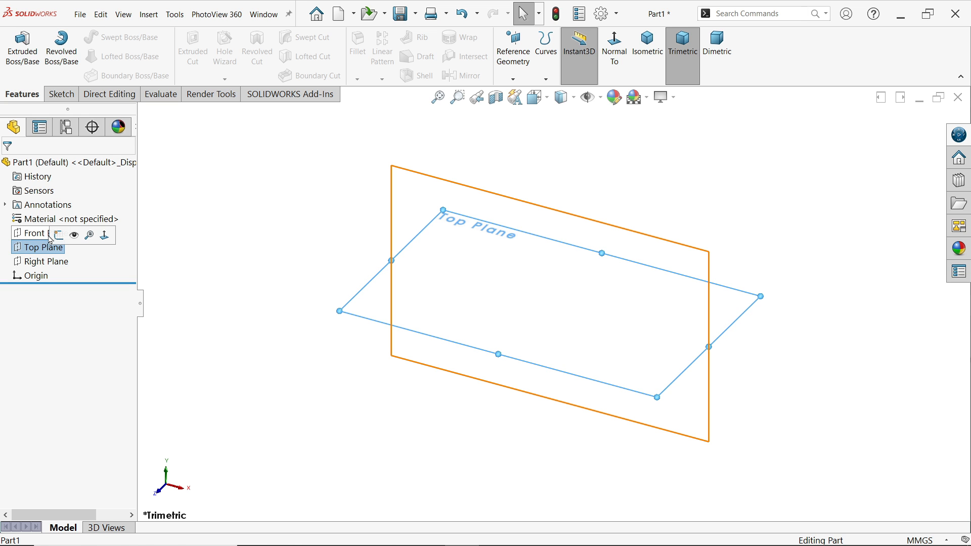
left_click(72, 232)
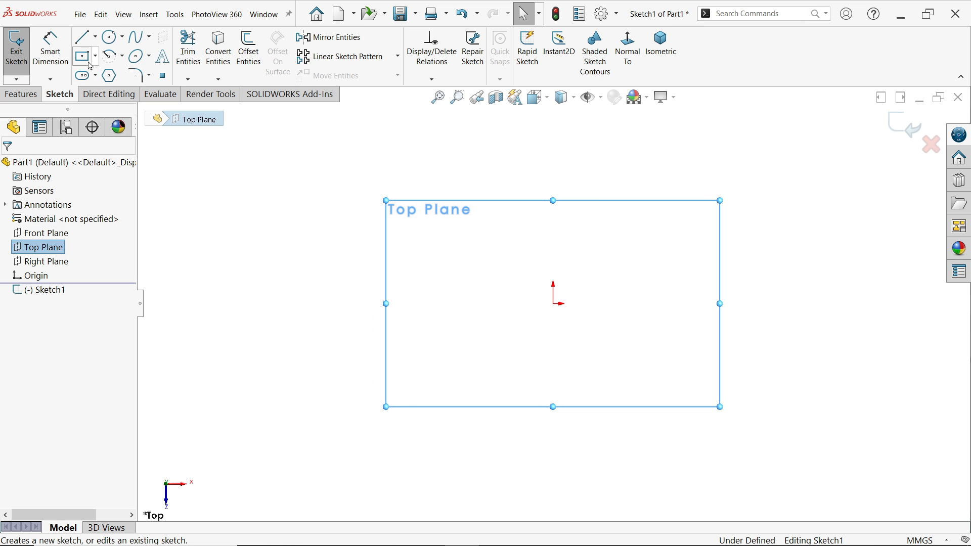
Step: Draw a center rectangle on the origin, 110 mm high and 110 mm wide
left_click(96, 56)
left_click(98, 89)
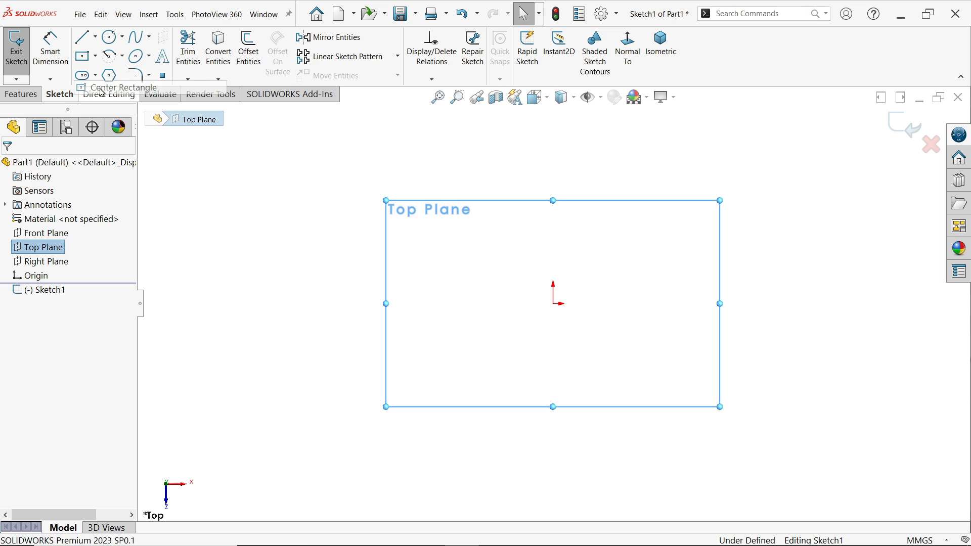
left_click(554, 304)
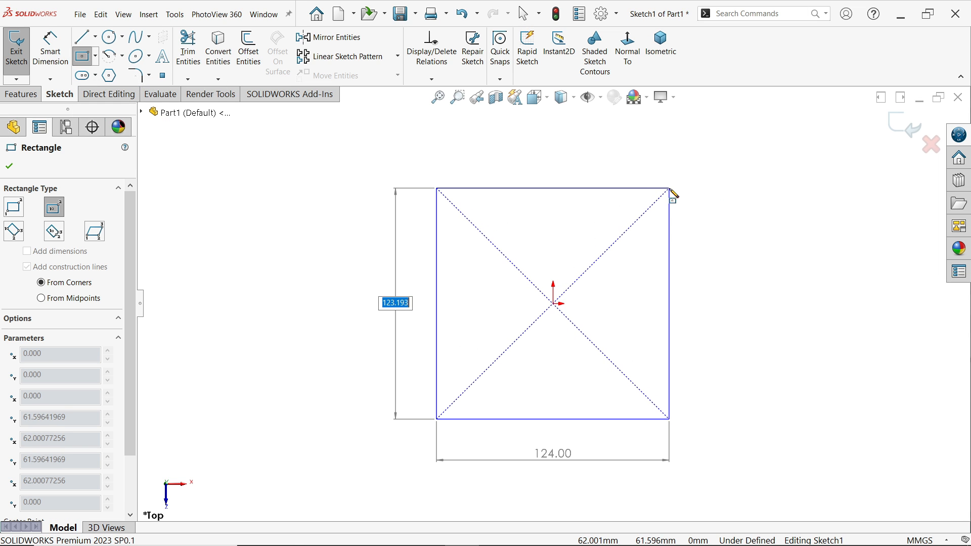
type("1")
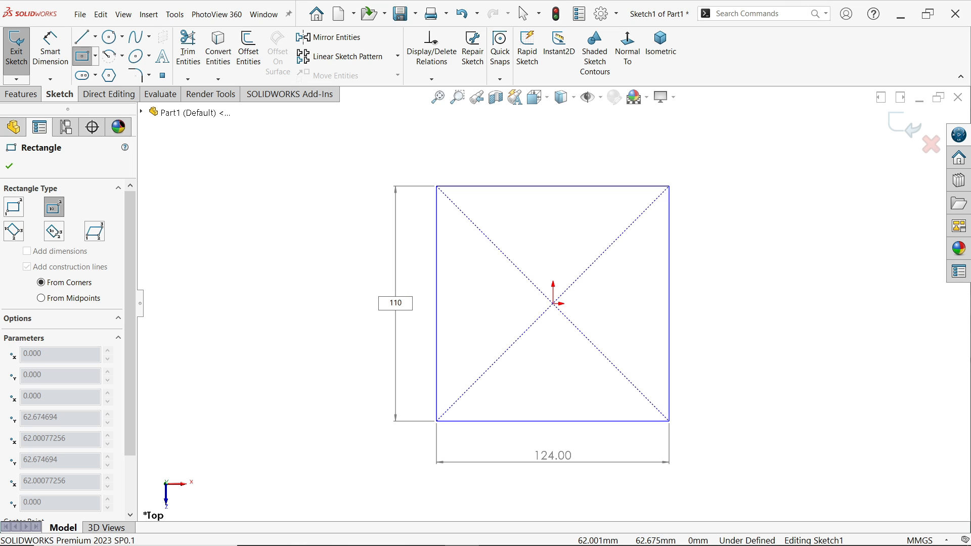
type("10")
key("Return")
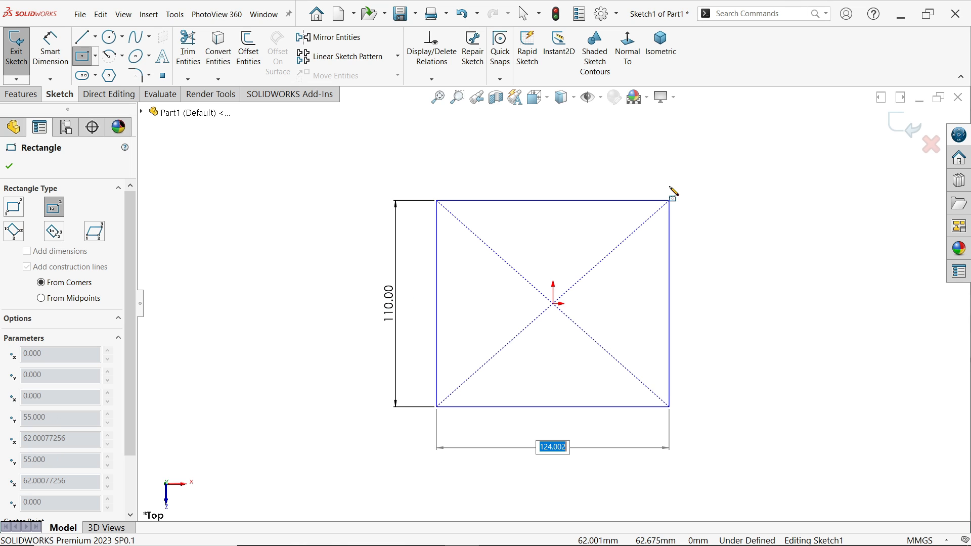
type("110")
key("Return")
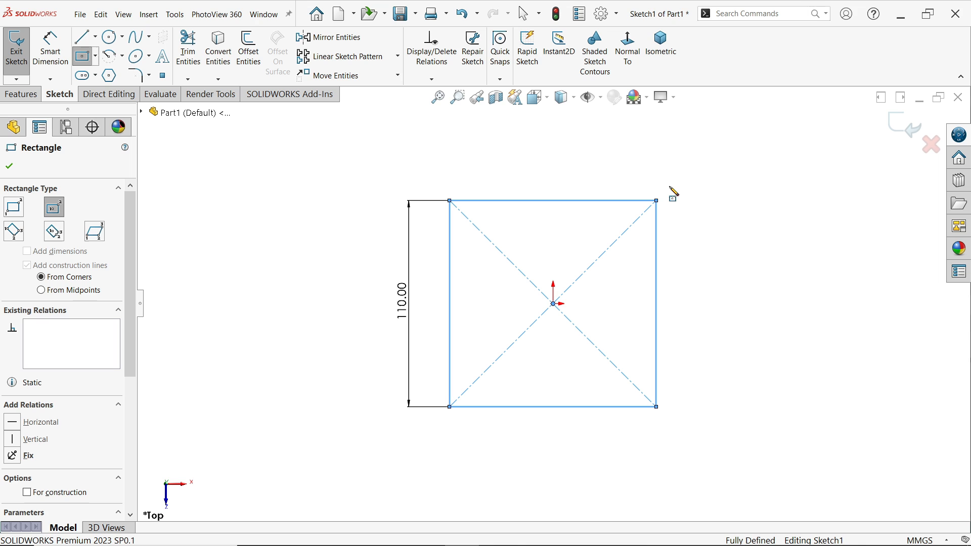
key("Escape")
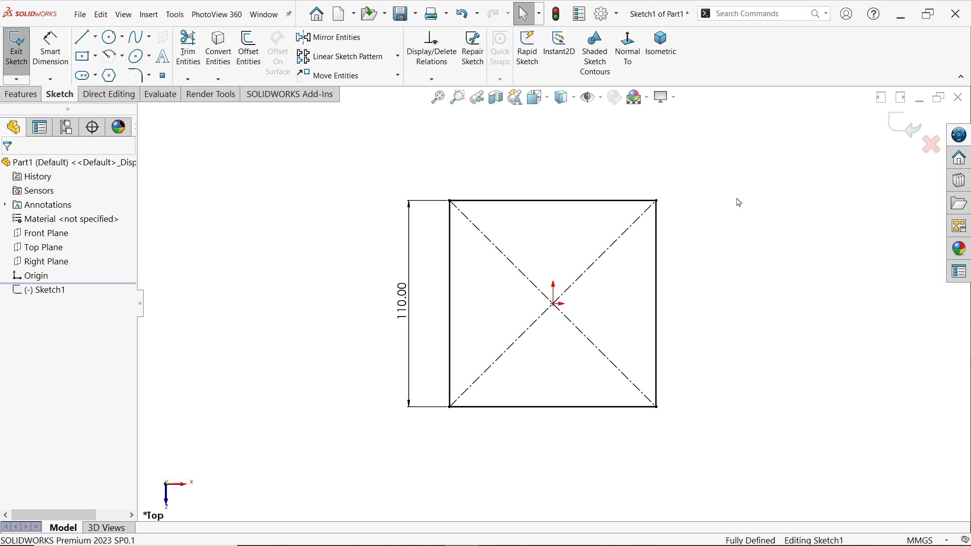
Step: Round all four corners of the square with 10 mm sketch fillets, accepting the loss of the conflicting relations
left_click(138, 76)
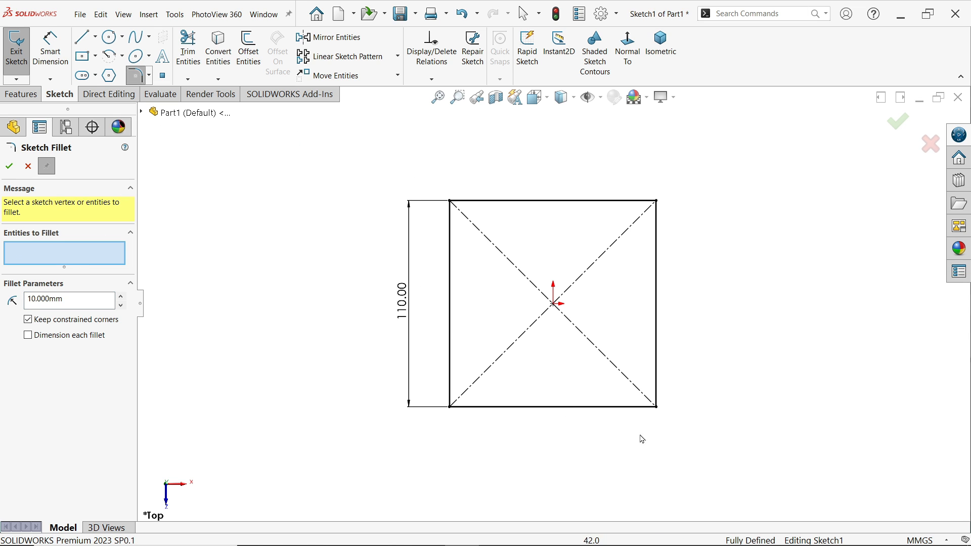
left_click_drag(753, 447, 752, 447)
left_click(530, 292)
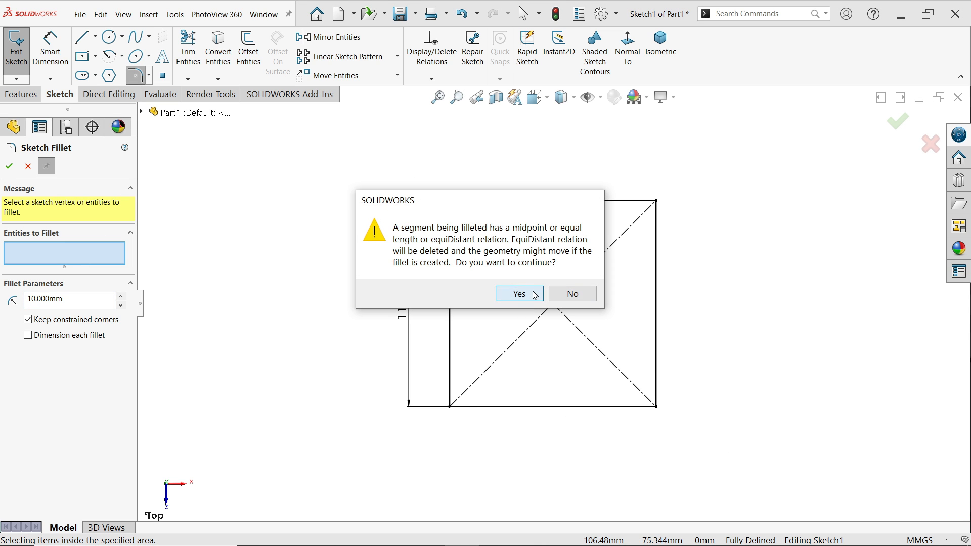
left_click(531, 296)
left_click(532, 296)
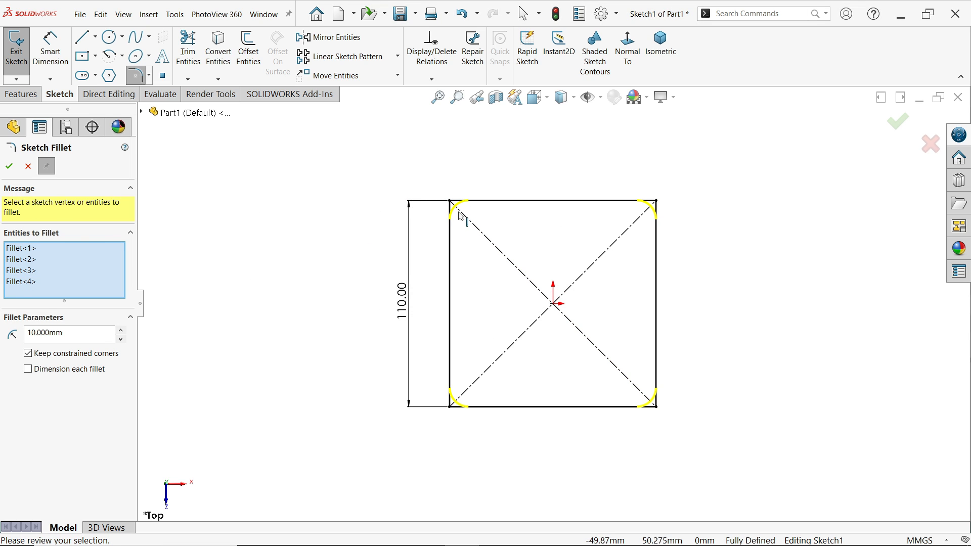
left_click(8, 167)
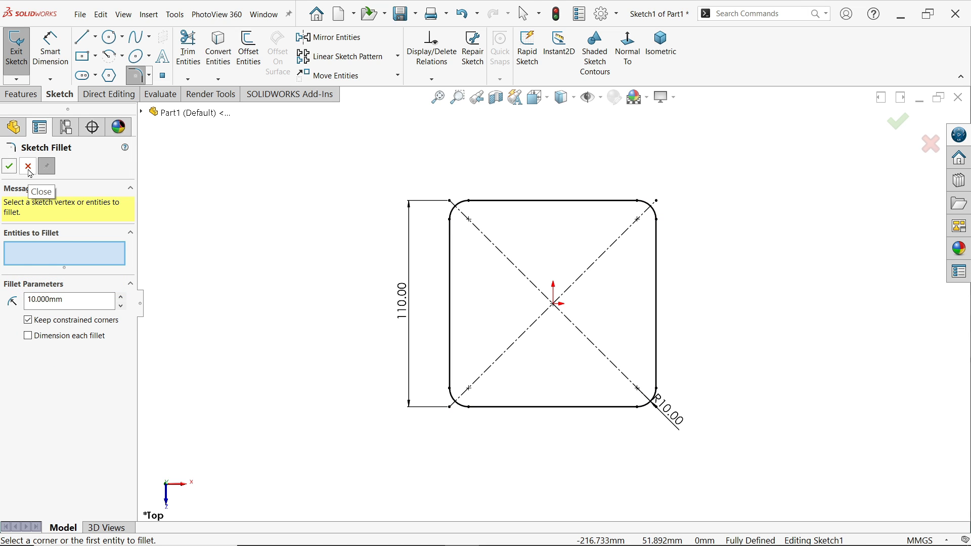
left_click(28, 168)
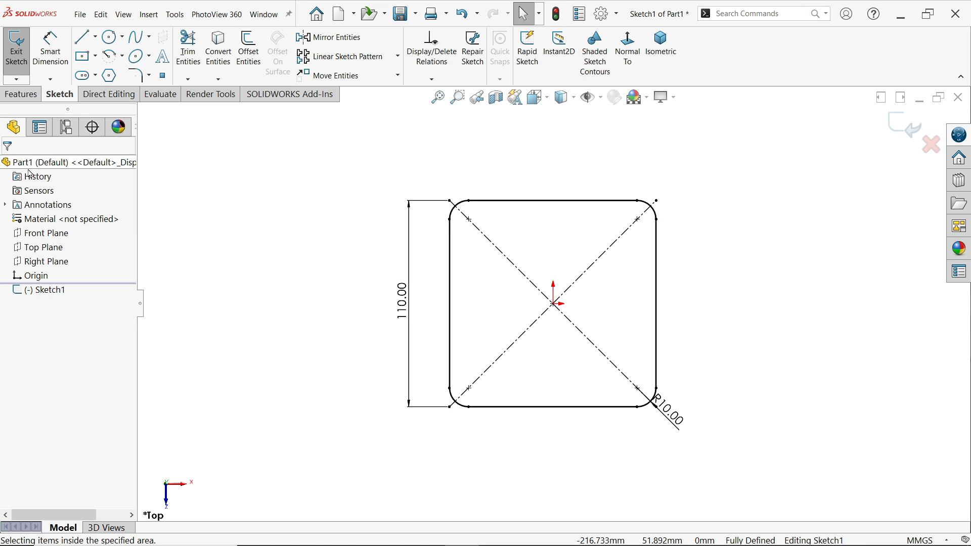
Step: Extrude the rounded square sketch upward from the sketch plane to a blind depth of 11 mm
left_click(27, 95)
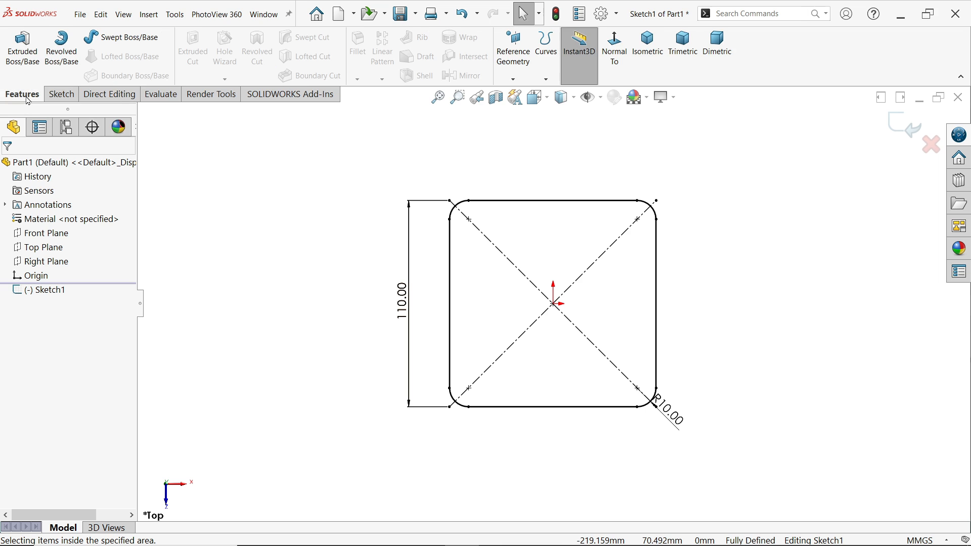
left_click(27, 56)
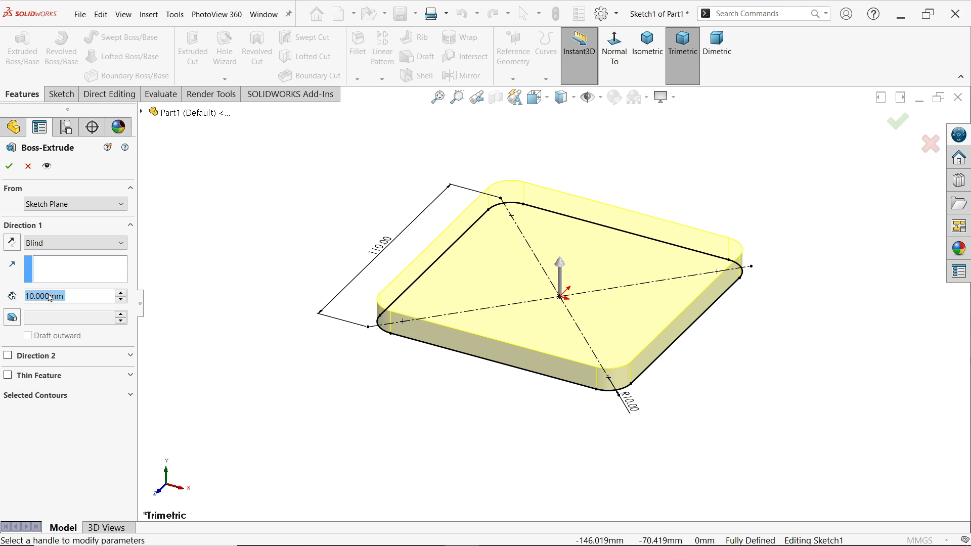
left_click(54, 206)
left_click(55, 207)
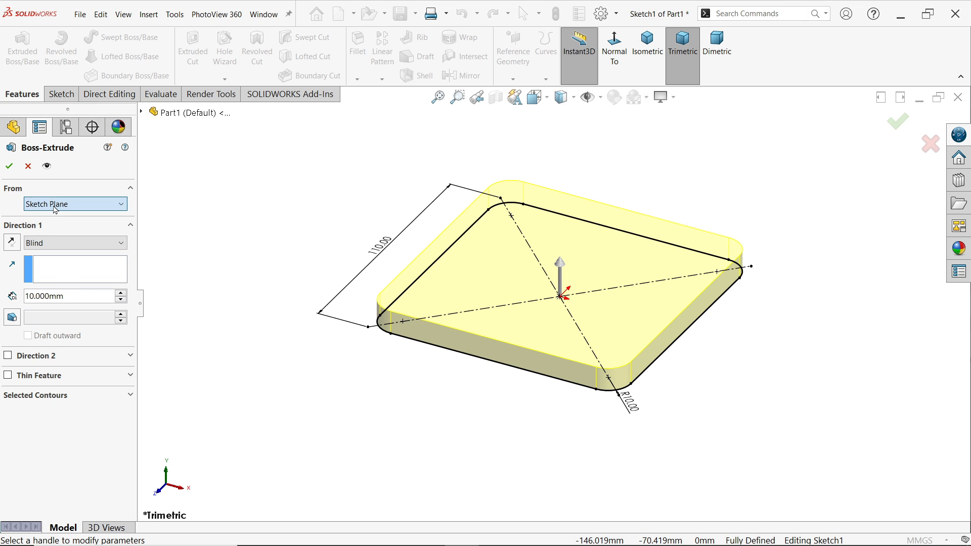
left_click(42, 244)
left_click(43, 252)
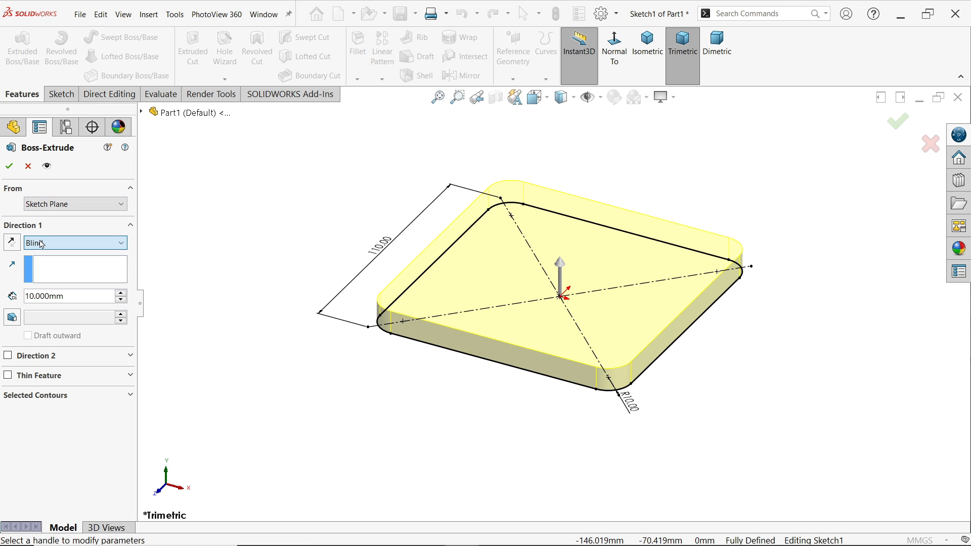
left_click(69, 297)
left_click(69, 297)
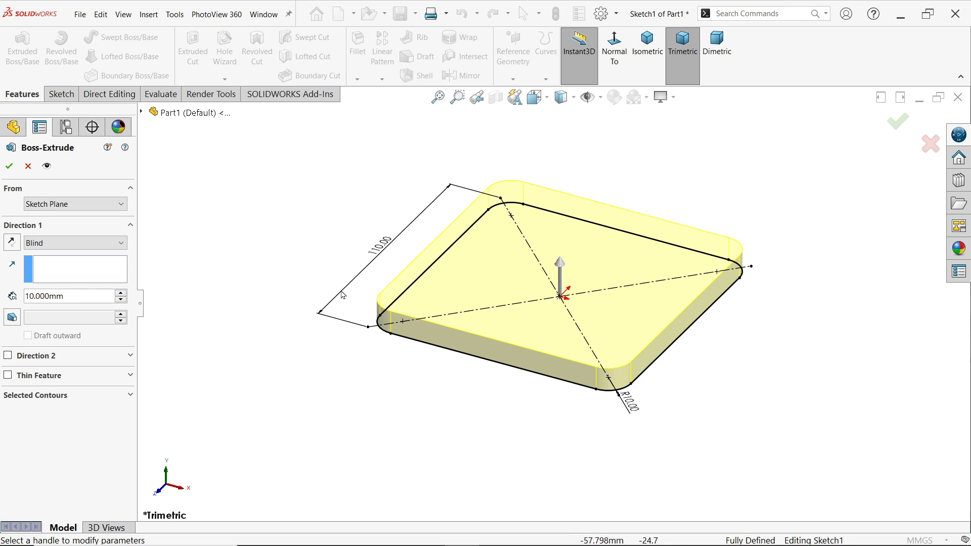
left_click_drag(88, 297, 14, 294)
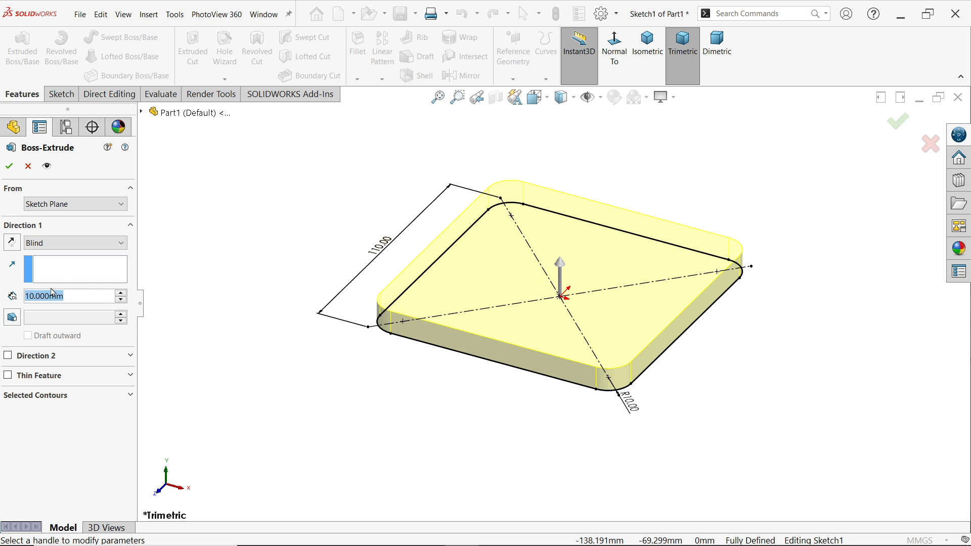
type("11")
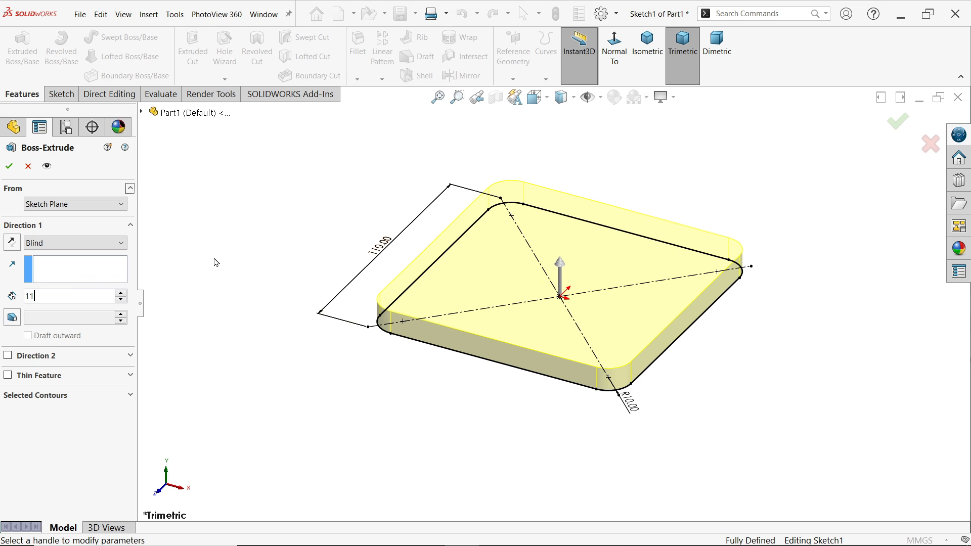
key("Return")
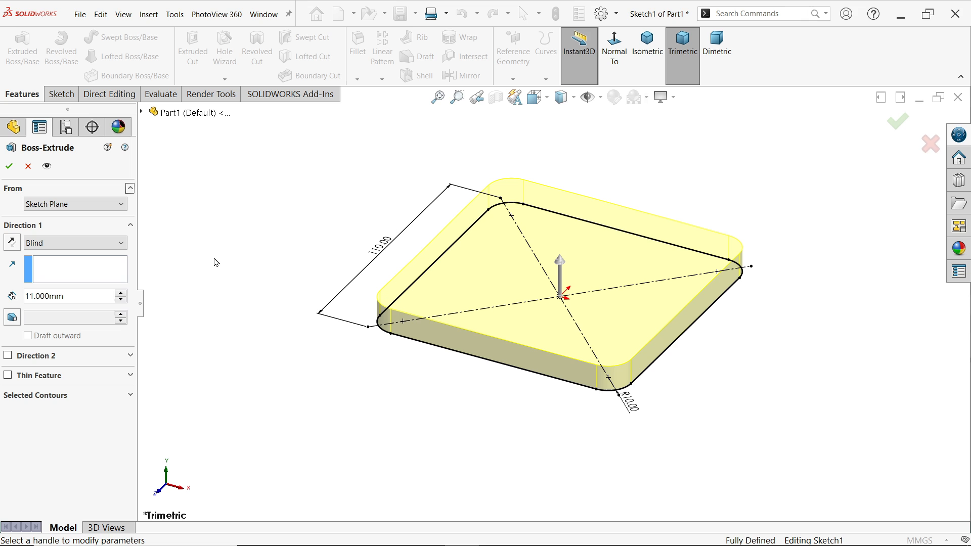
left_click(9, 166)
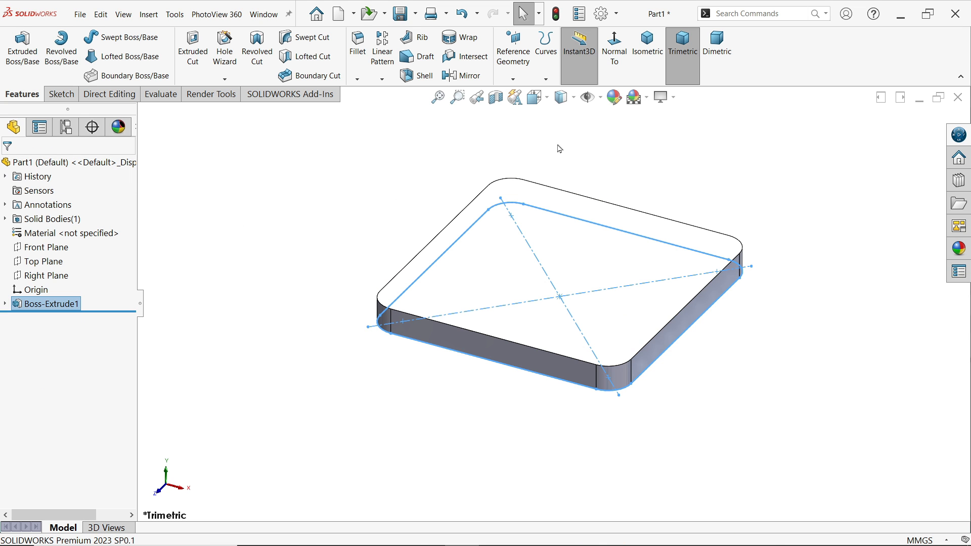
Step: Toggle RealView Graphics for the model display and clear the selection
left_click(668, 96)
left_click(679, 116)
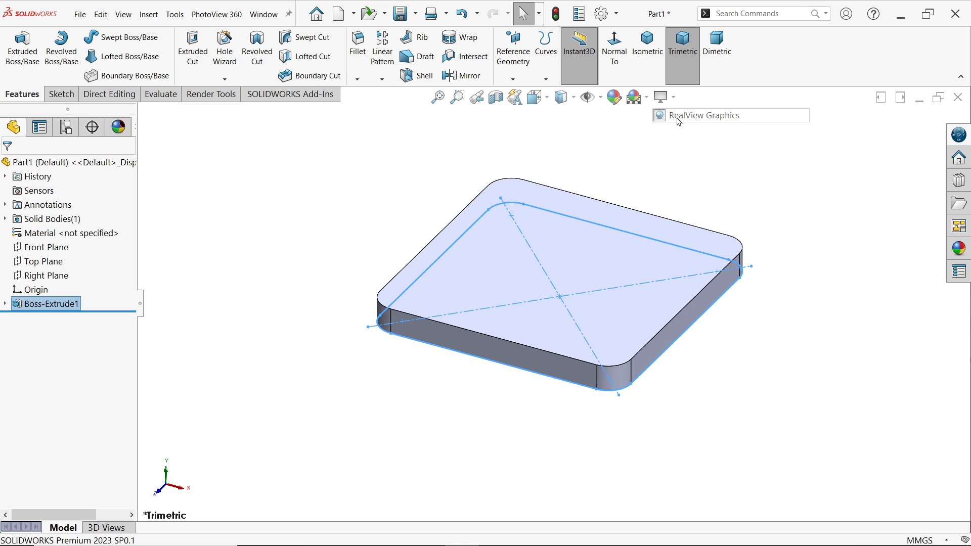
left_click(658, 150)
Step: Open a sketch on the plate's top face and draw a 10 mm diameter circle centred on the upper-left corner arc
scroll(618, 211, "down", 1)
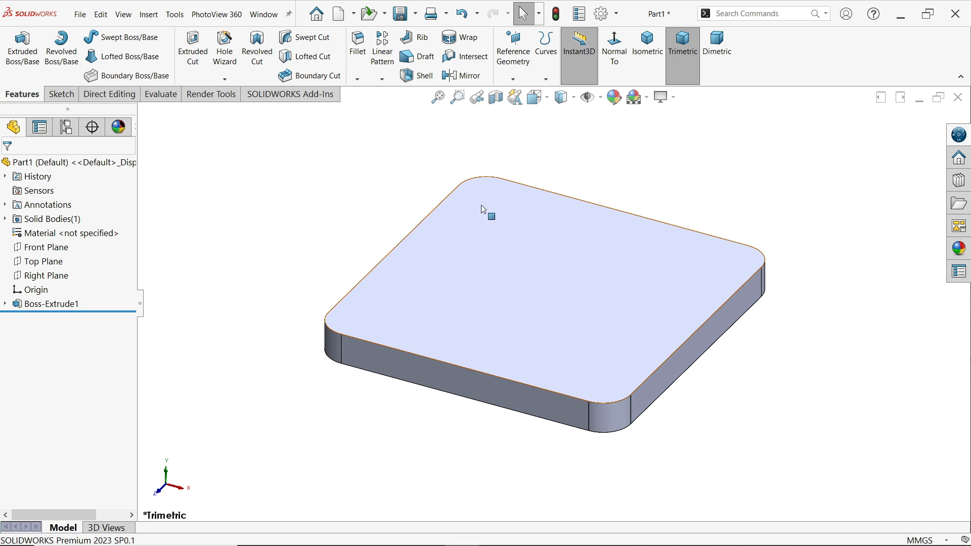
left_click(513, 222)
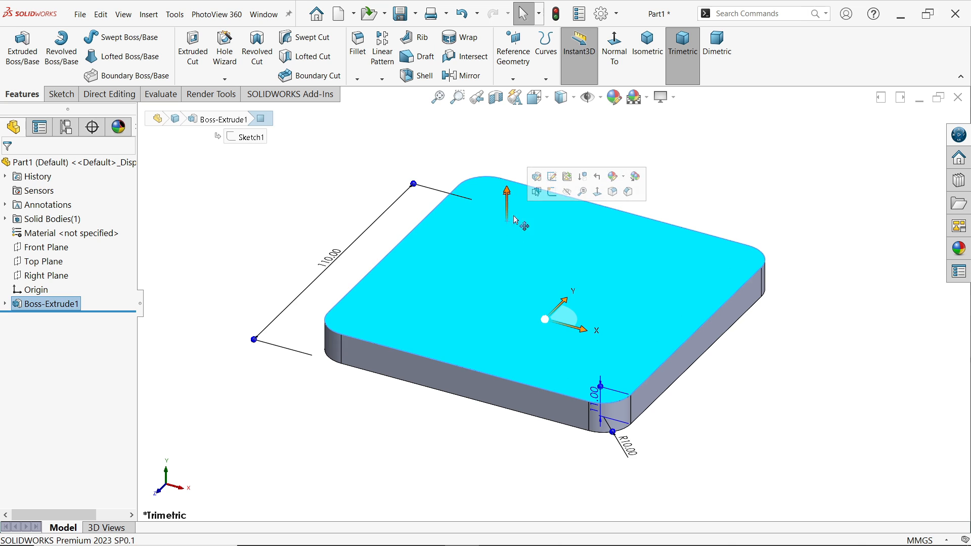
left_click(552, 193)
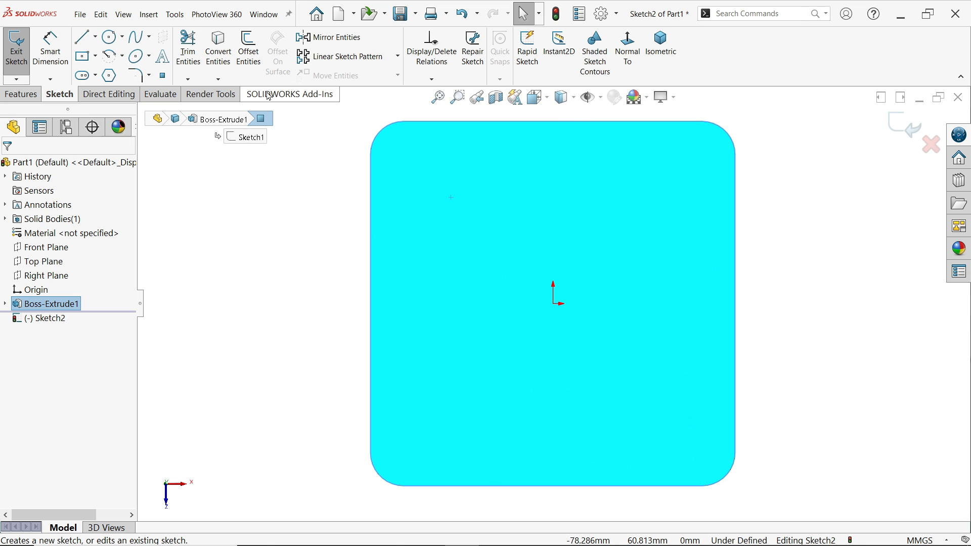
left_click(109, 36)
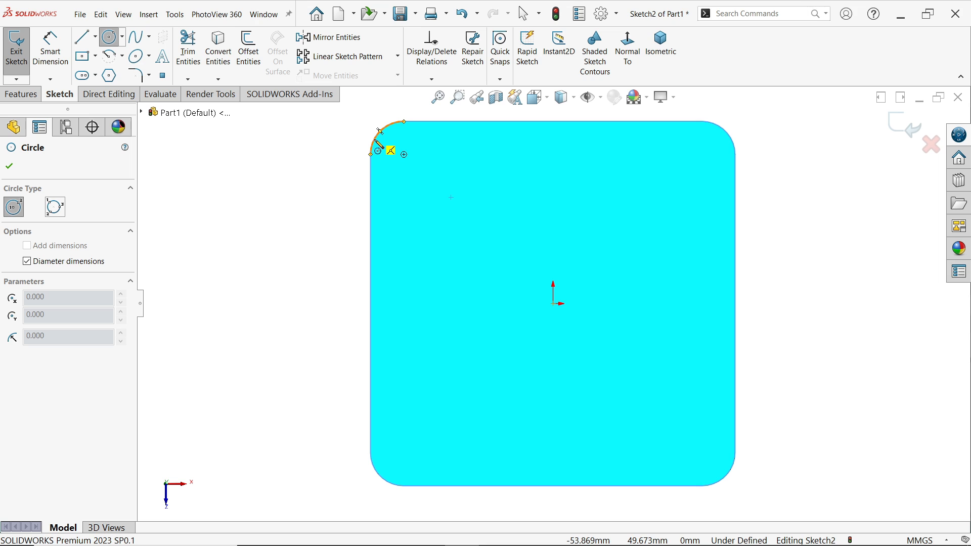
left_click(405, 154)
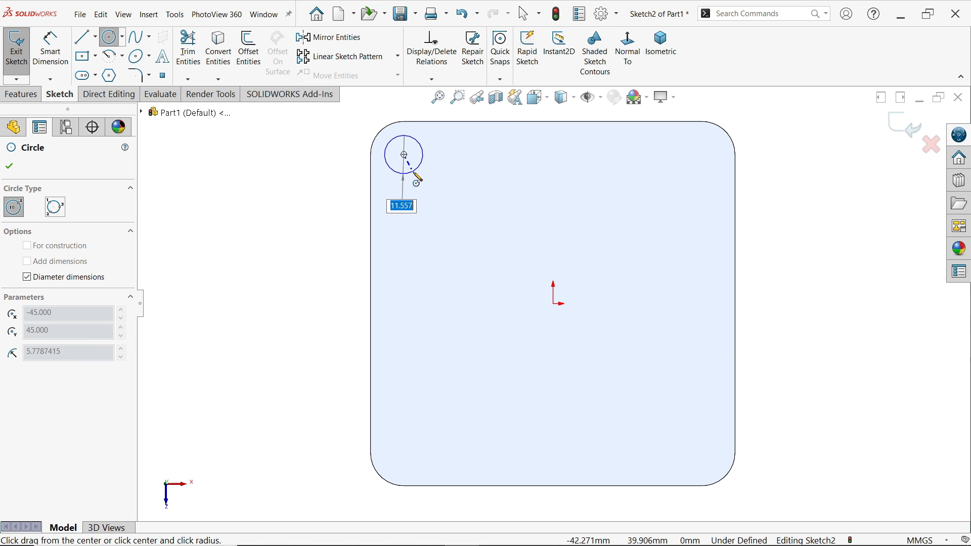
type("1")
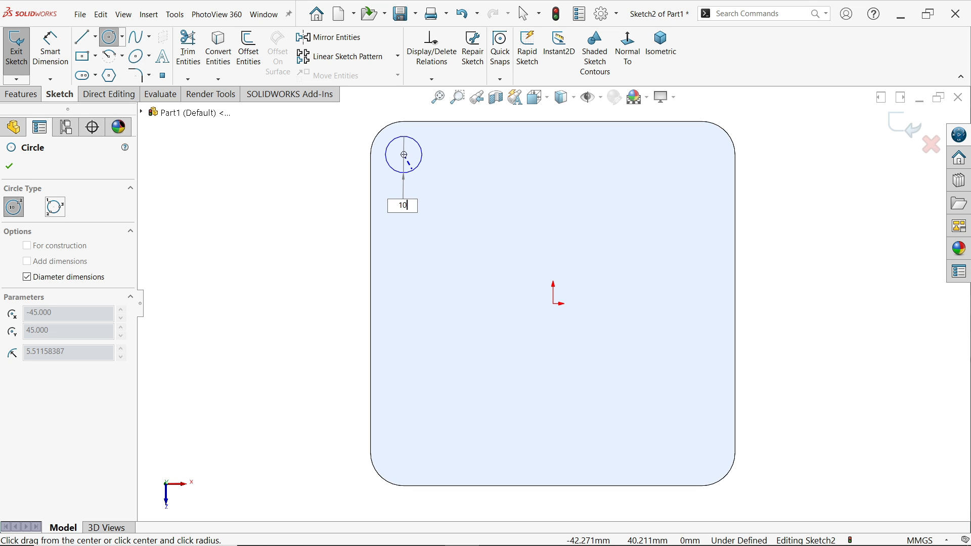
type("0")
key("Return")
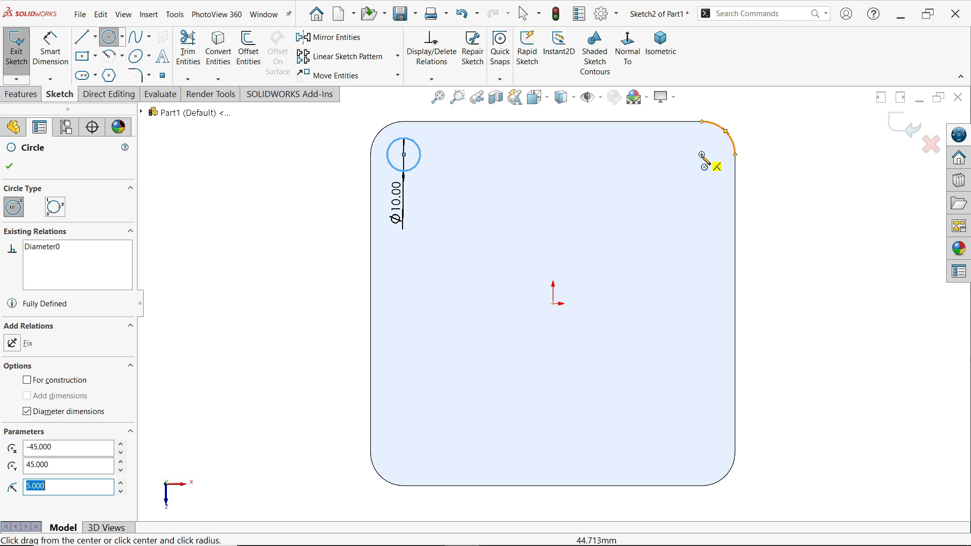
Step: Draw three more circles, about 16 to 19 mm in diameter, centred on the remaining corner arcs of the plate
left_click_drag(703, 156, 702, 187)
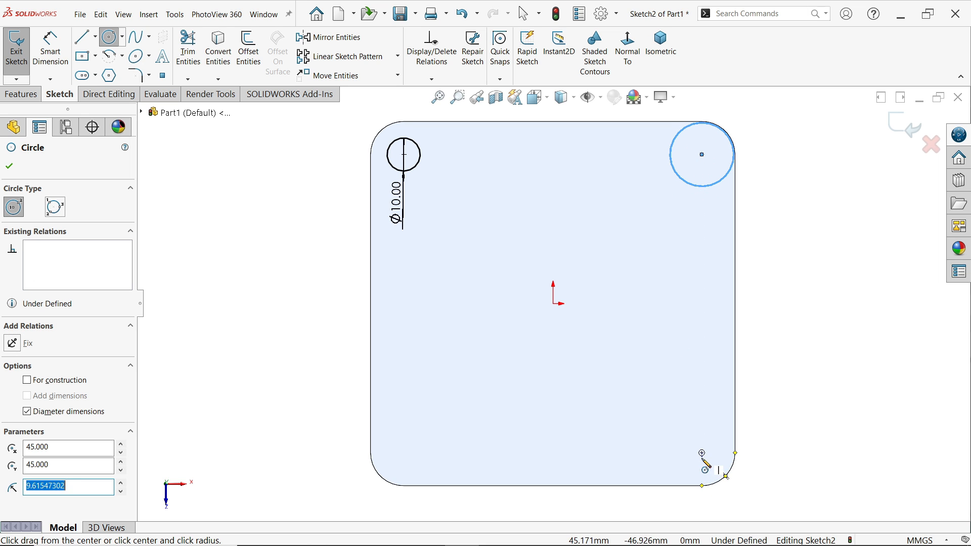
left_click(701, 452)
left_click_drag(701, 452, 682, 434)
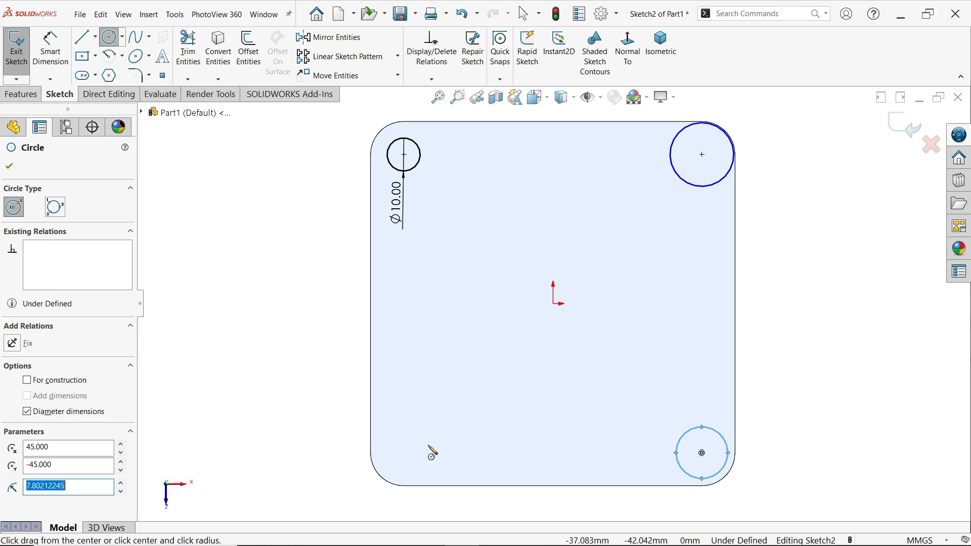
left_click(403, 452)
left_click(437, 451)
key("Escape")
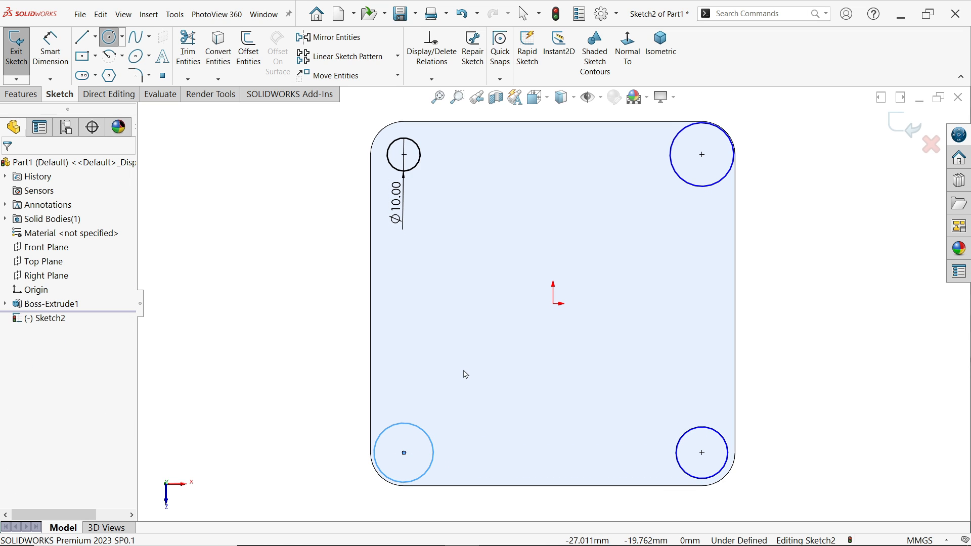
Step: Apply an Equal relation between the 10 mm circle and the other three corner circles
left_click(418, 170)
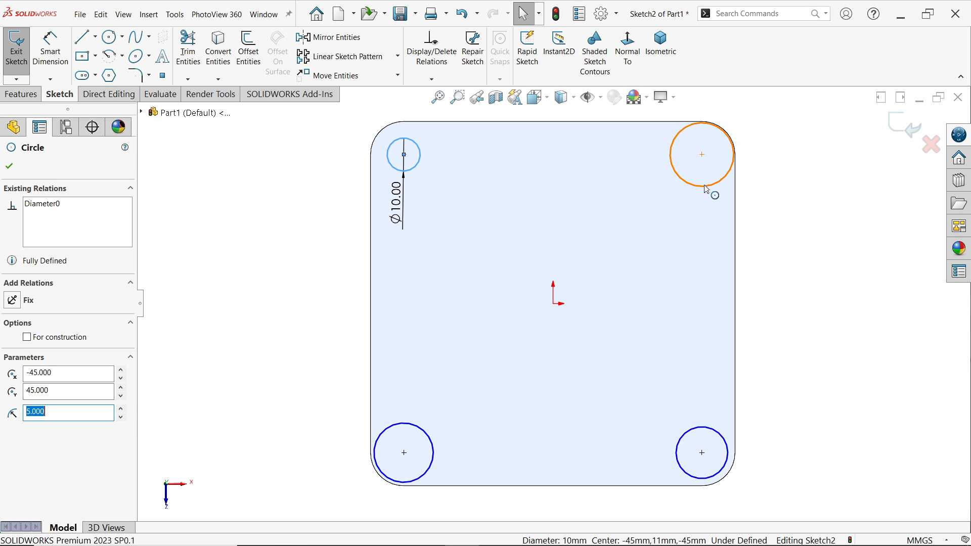
left_click(675, 172, "ctrl")
left_click(430, 440, "ctrl")
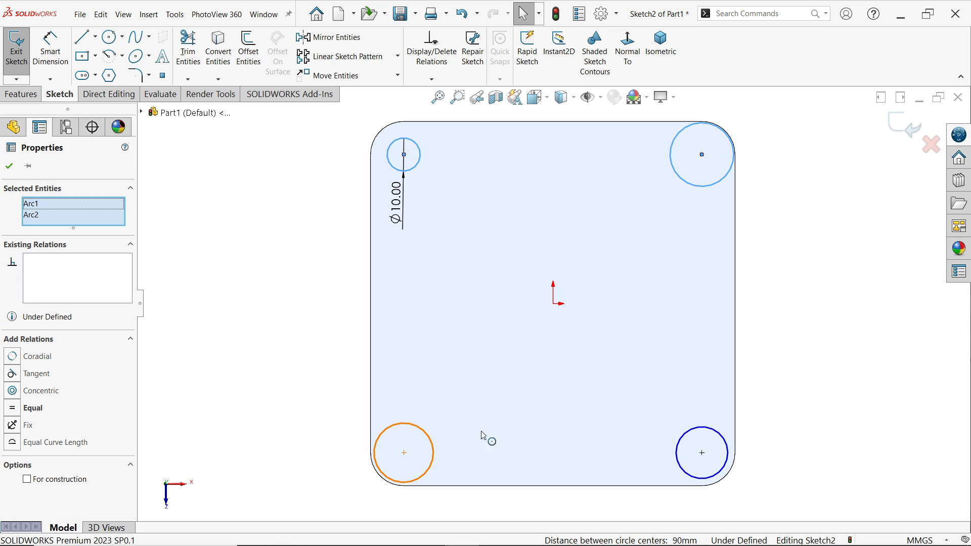
left_click(683, 445, "ctrl")
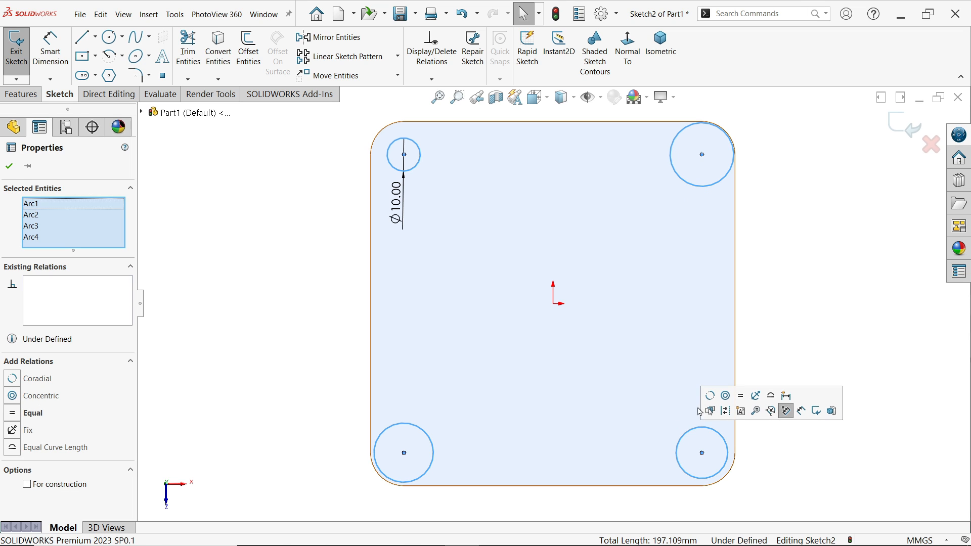
left_click(742, 397)
left_click(498, 259)
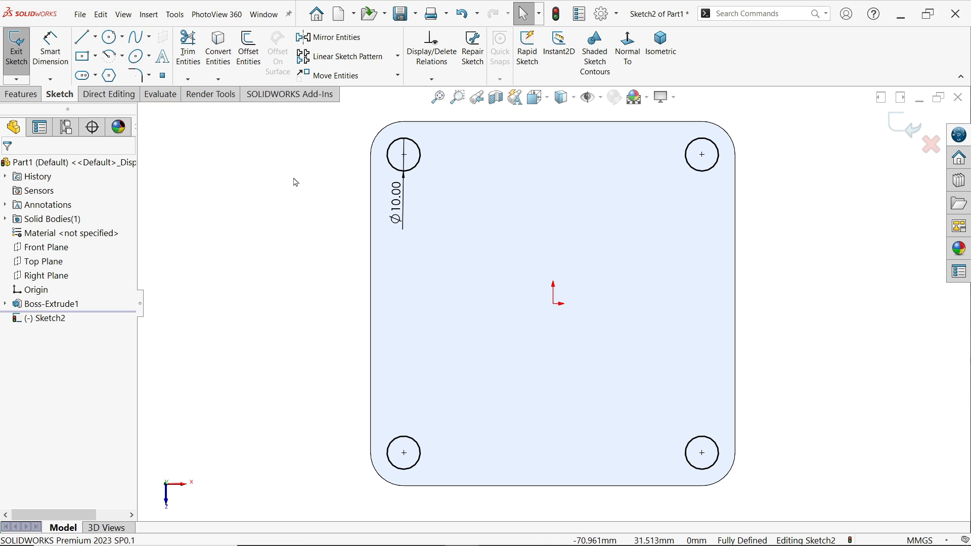
Step: Add a driven dimension for the vertical distance between the two right-hand circle centres and exit the sketch
left_click(50, 51)
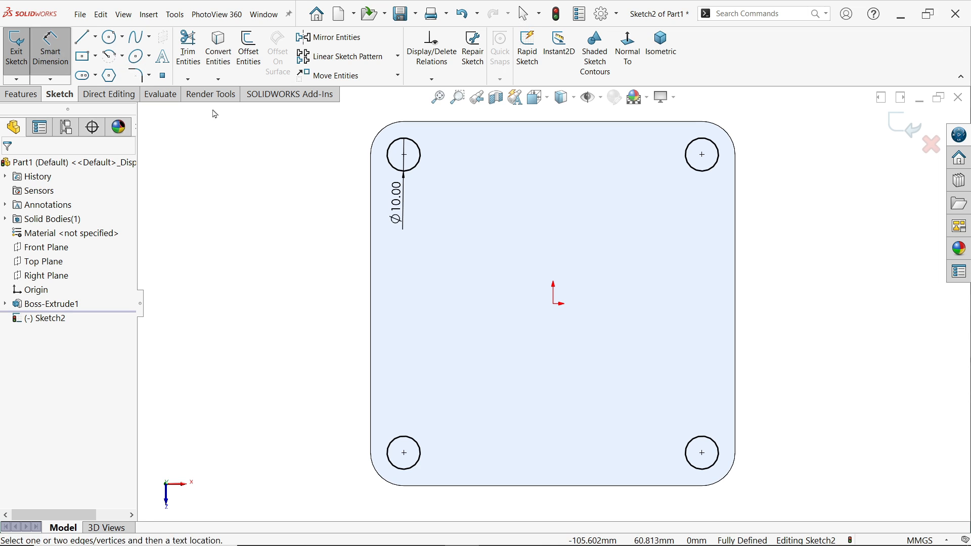
left_click(702, 154)
left_click(702, 453)
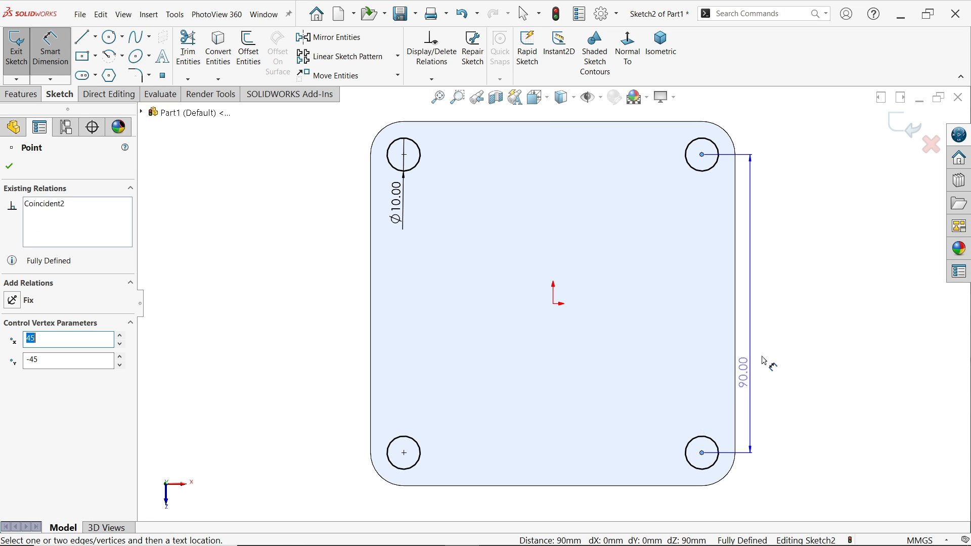
left_click(800, 314)
left_click(515, 160)
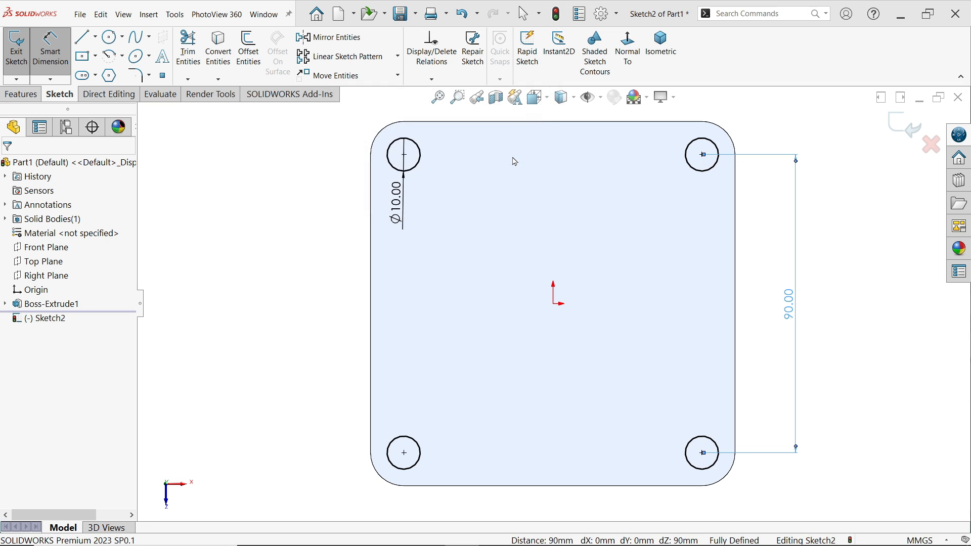
left_click(24, 96)
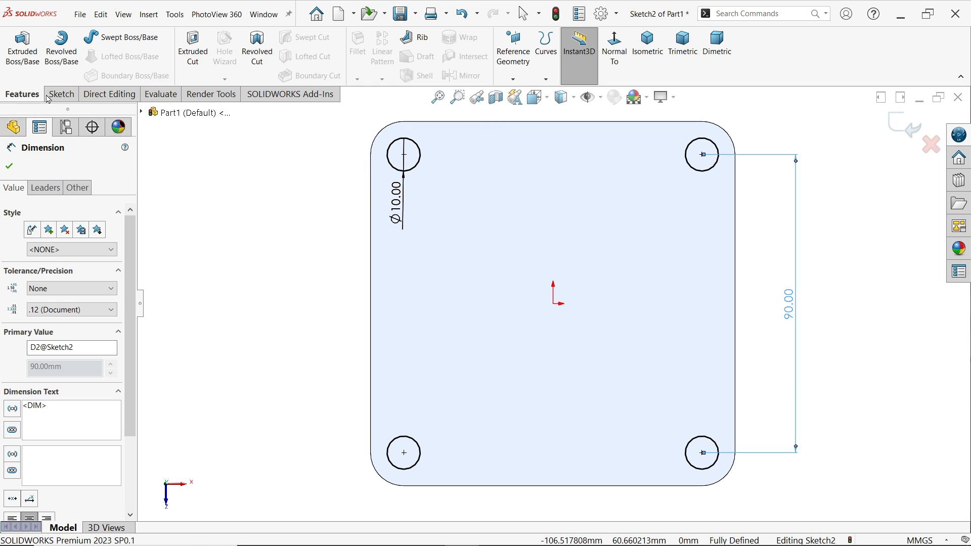
left_click(865, 133)
left_click(904, 125)
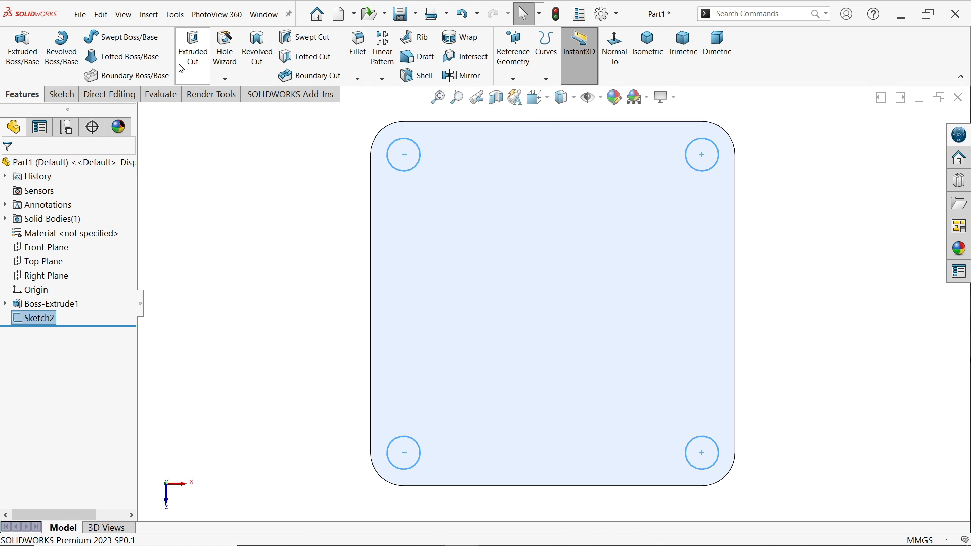
Step: Extrude-cut the four corner circles through the base plate with the Up To Next end condition
left_click(189, 64)
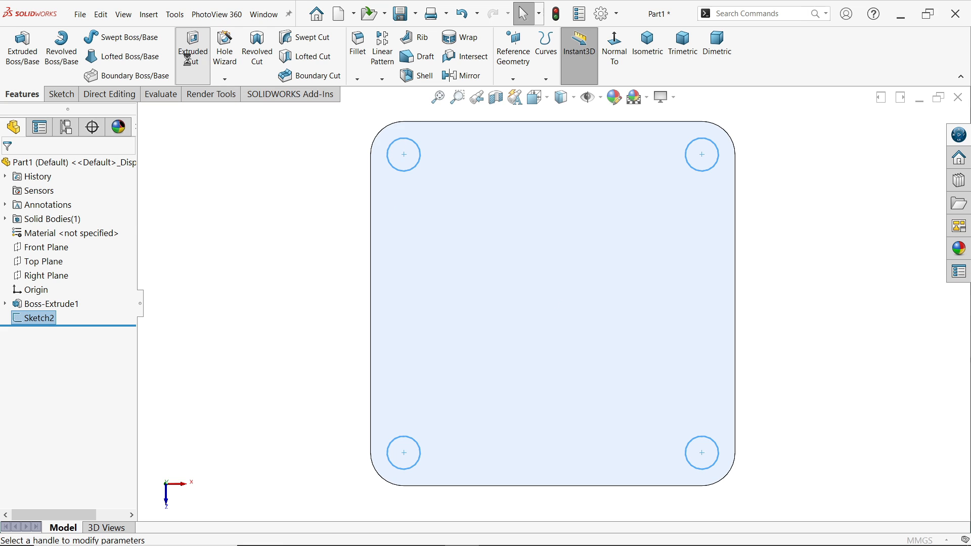
left_click(648, 43)
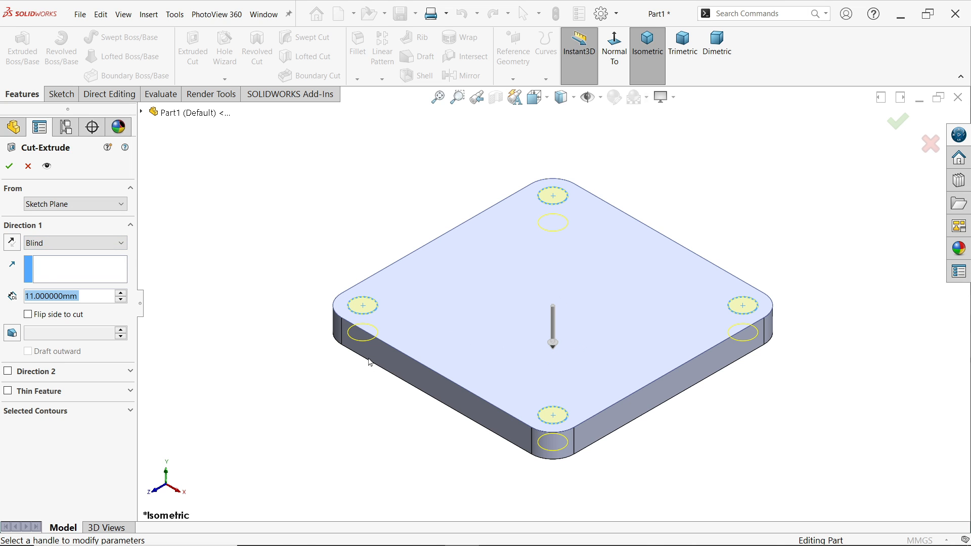
left_click(56, 244)
left_click(56, 244)
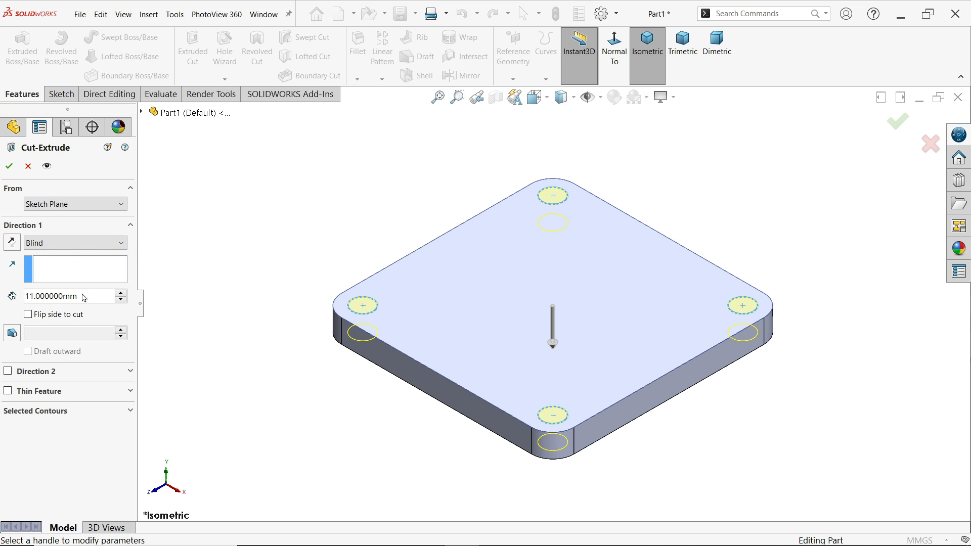
left_click(58, 248)
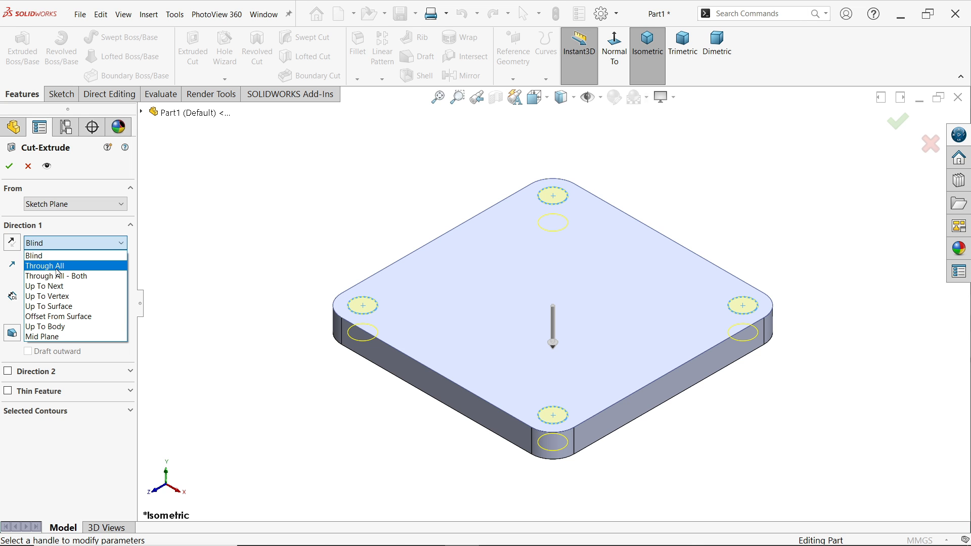
left_click(63, 287)
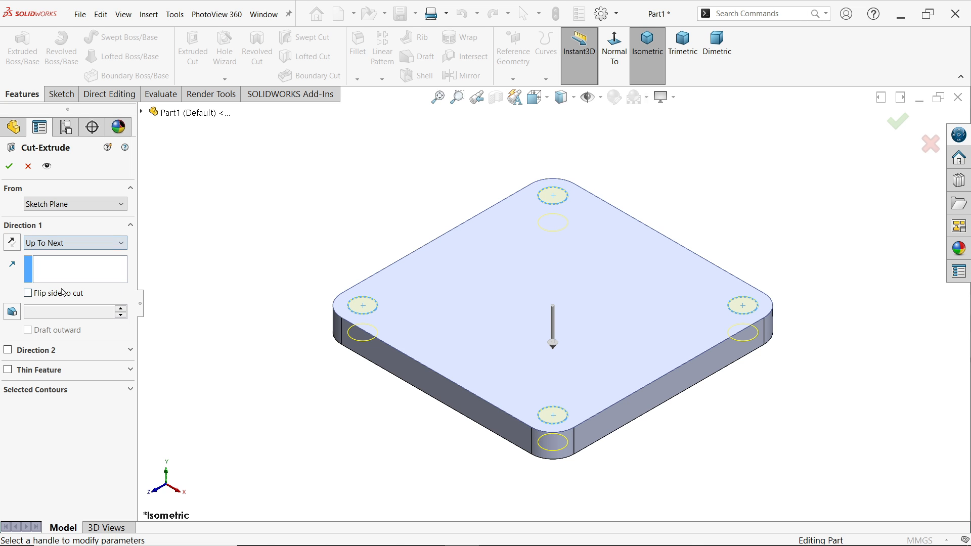
middle_click_drag(317, 397, 352, 314)
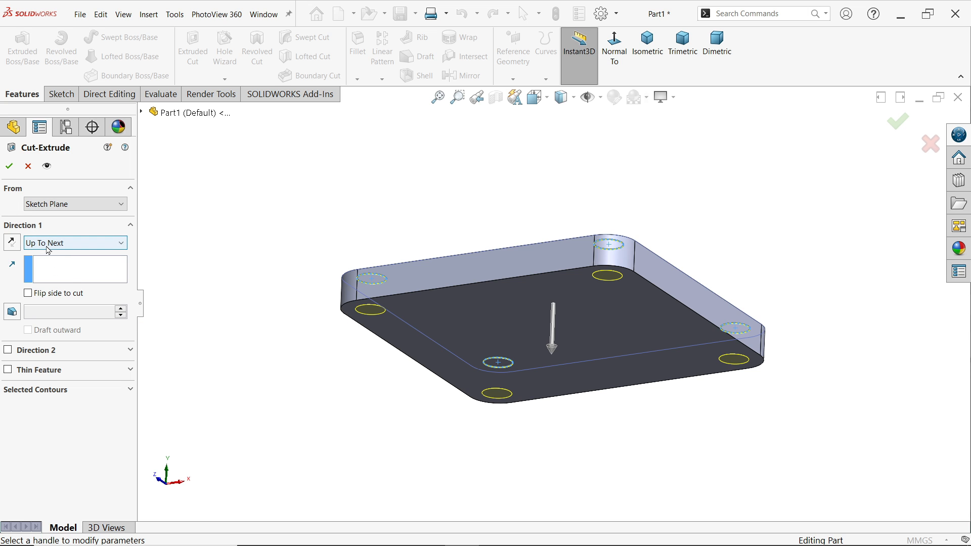
left_click(9, 166)
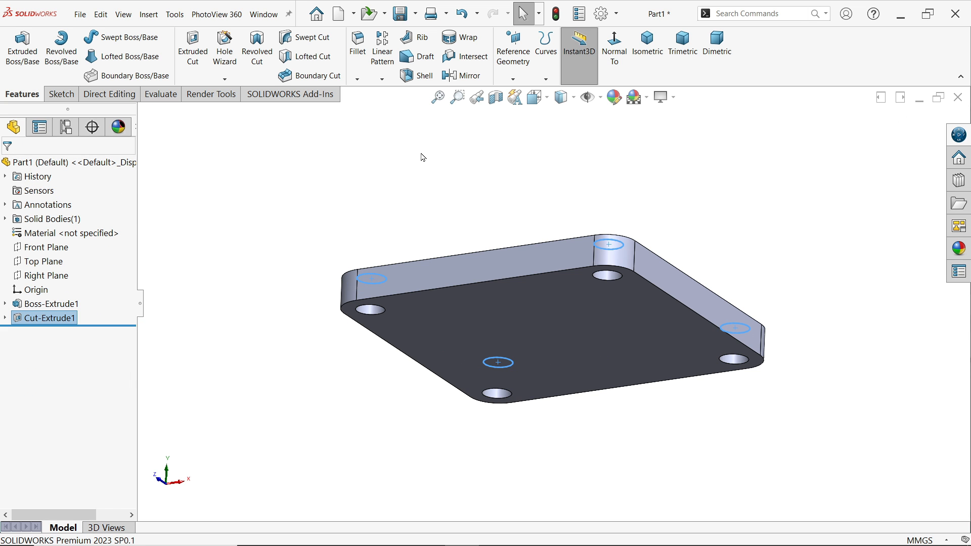
middle_click_drag(420, 156, 389, 291)
Step: Switch to the pump body drawing and examine the top, front and section views for the central block's dimensions, then return to the SOLIDWORKS model
key("alt+Tab")
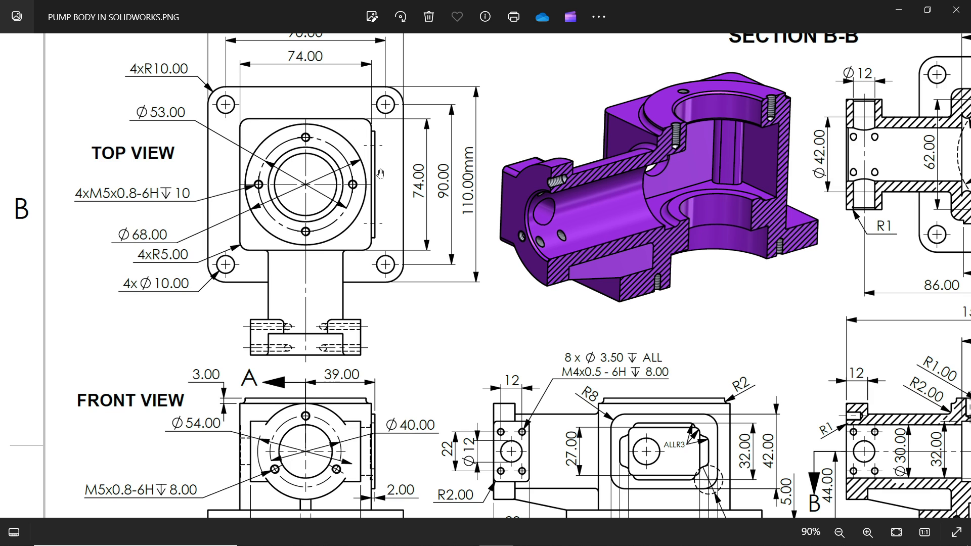
left_click_drag(434, 193, 447, 222)
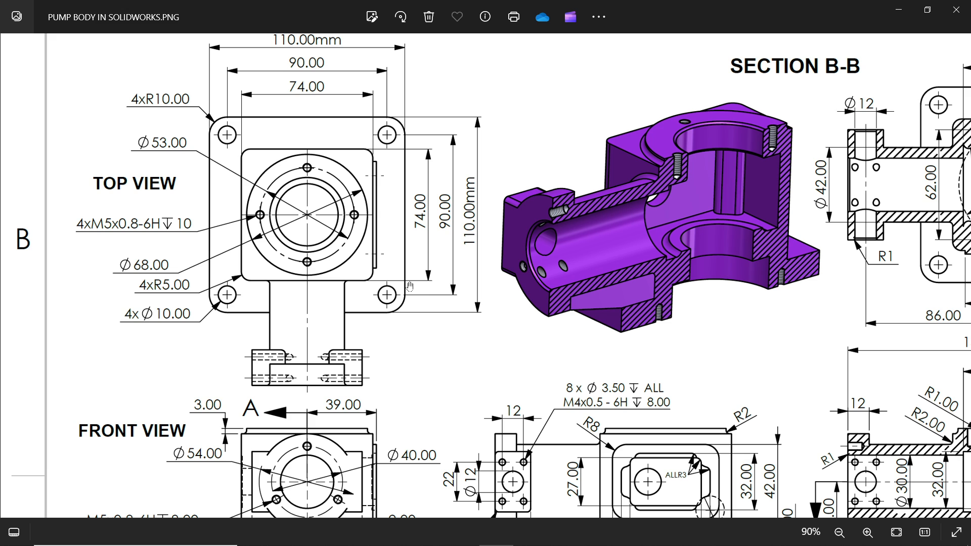
left_click_drag(392, 310, 363, 234)
left_click_drag(402, 315, 306, 217)
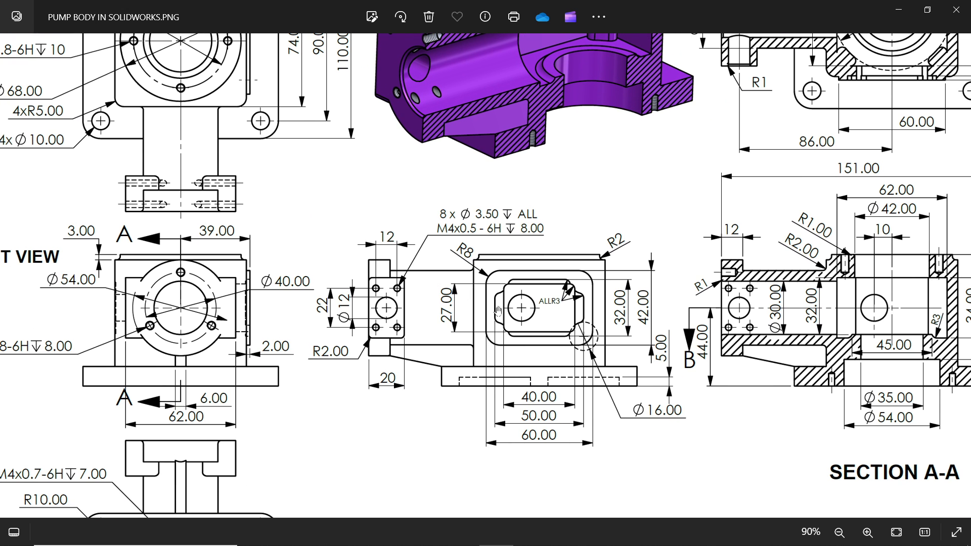
left_click_drag(621, 314, 384, 292)
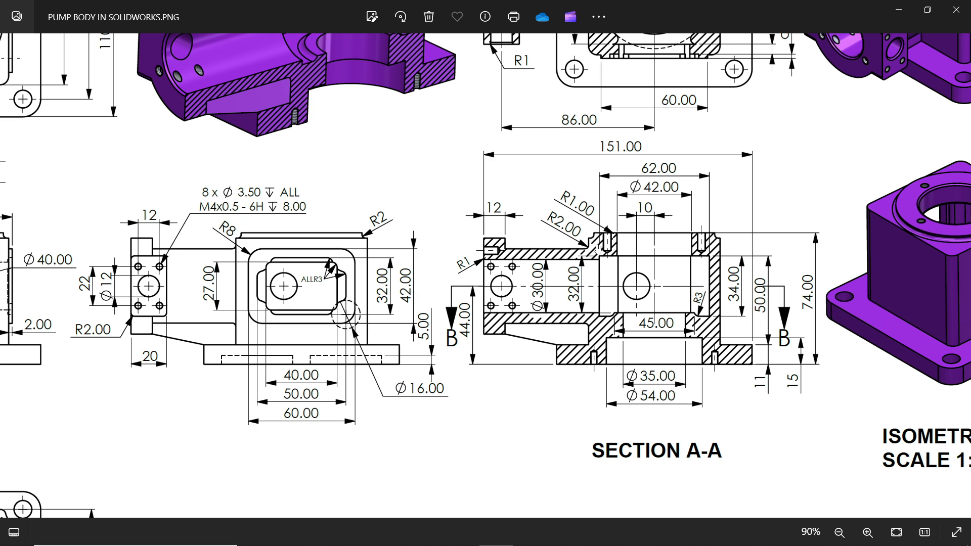
left_click_drag(507, 259, 598, 279)
left_click_drag(397, 292, 573, 296)
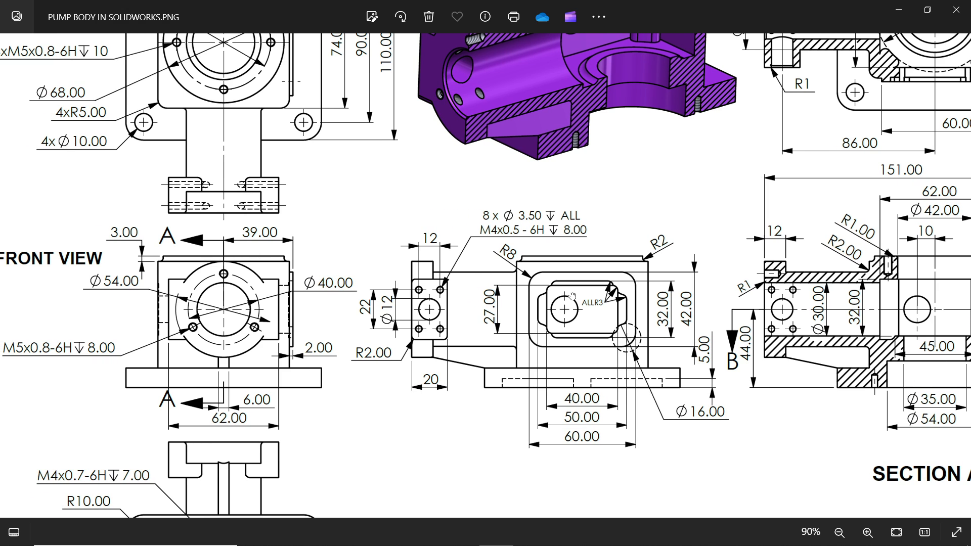
left_click_drag(348, 215, 461, 369)
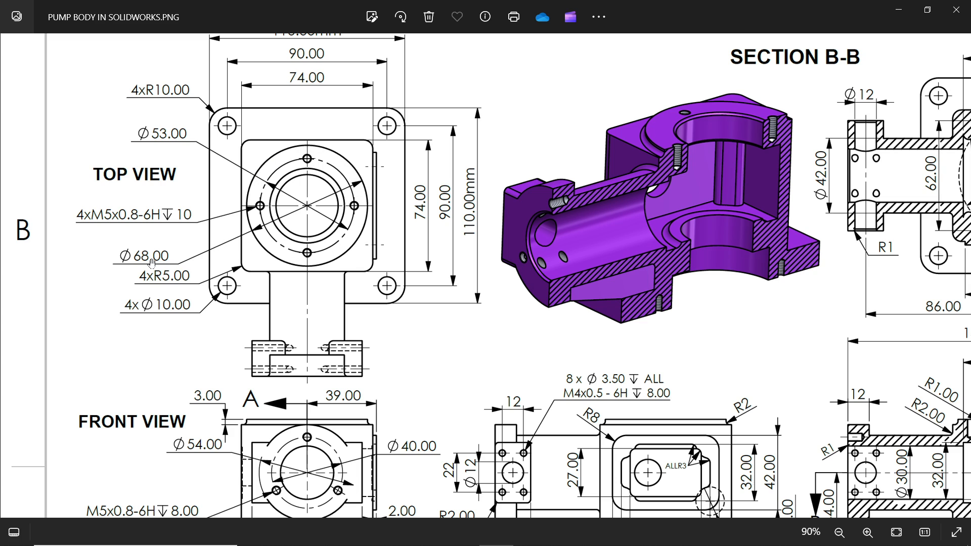
scroll(299, 339, "down", 3)
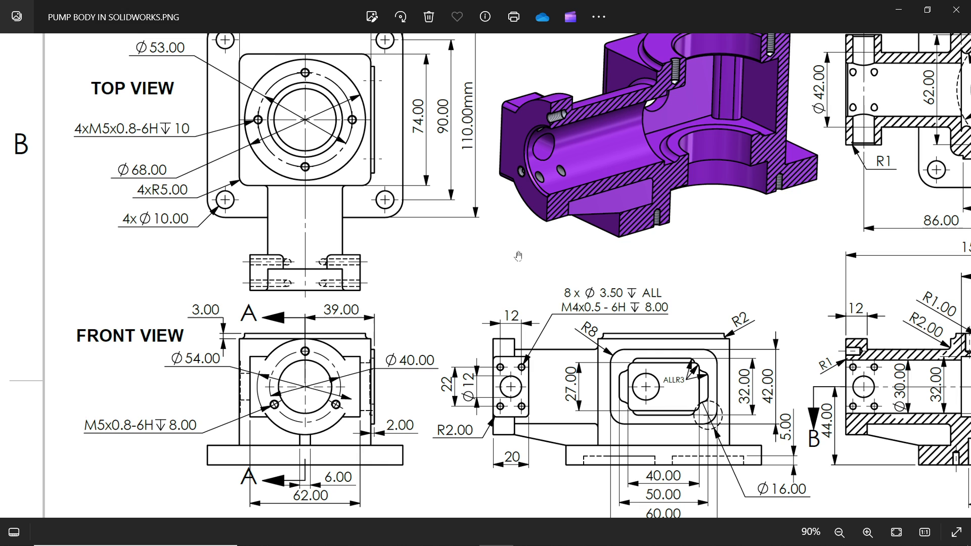
left_click(901, 12)
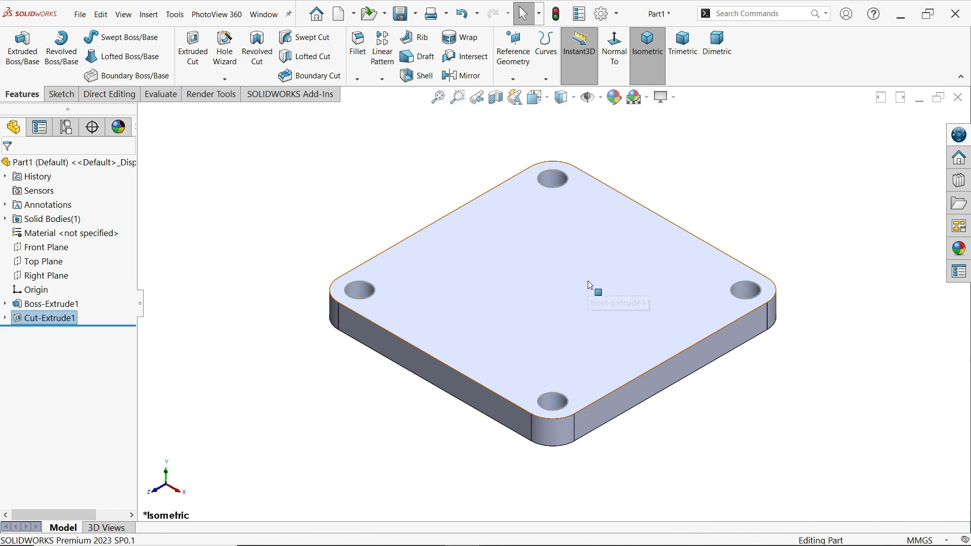
Step: Open a sketch on the plate's top face and draw a 74 by 74 mm centre rectangle on the origin
left_click(618, 272)
left_click(632, 251)
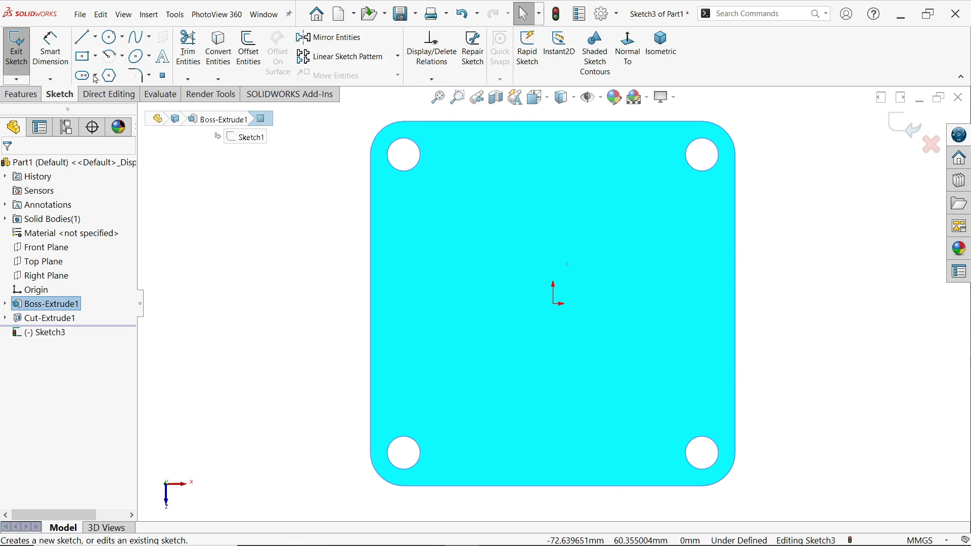
left_click(82, 56)
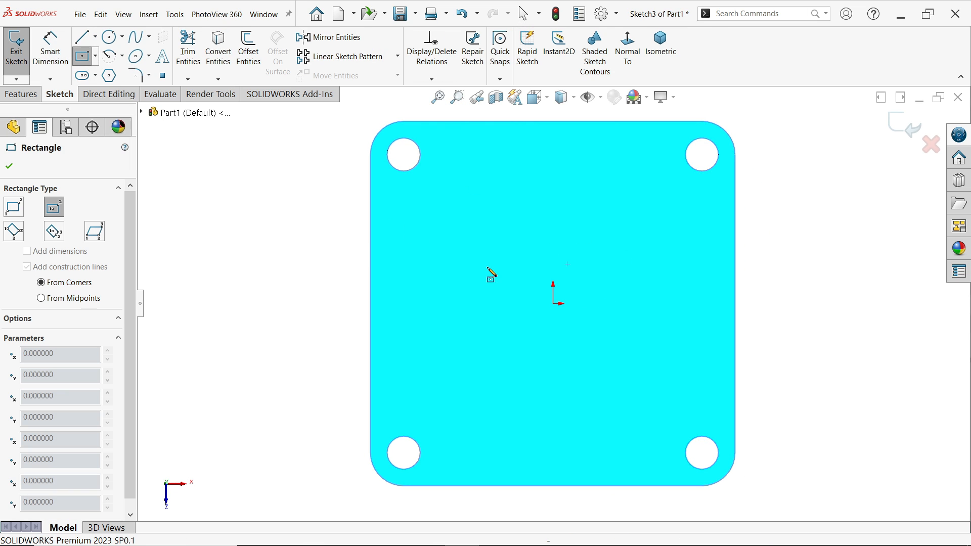
left_click(556, 305)
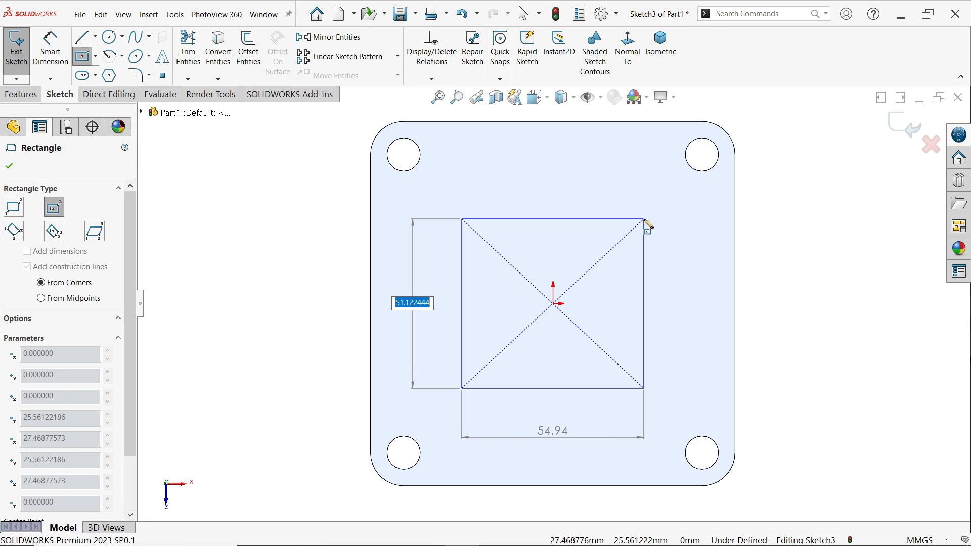
type("74")
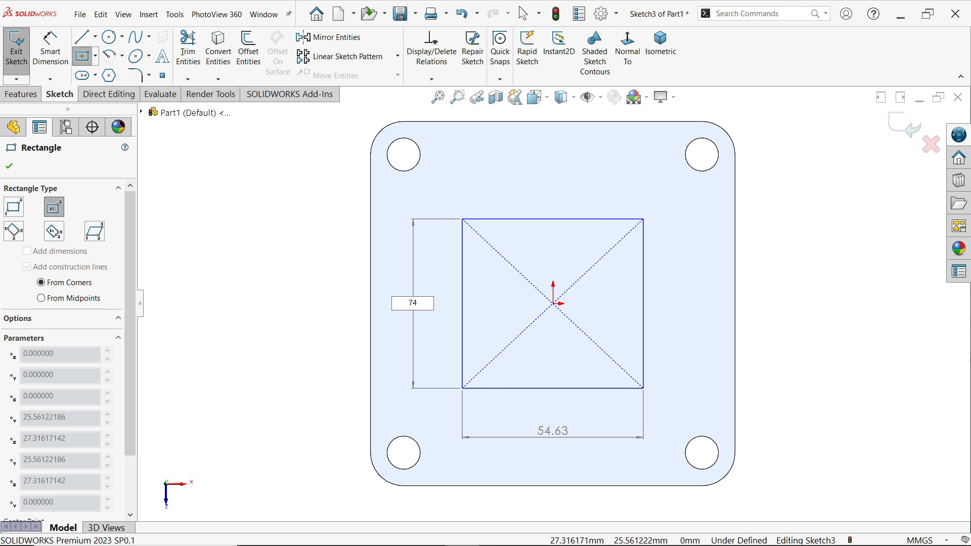
key("Tab")
type("7")
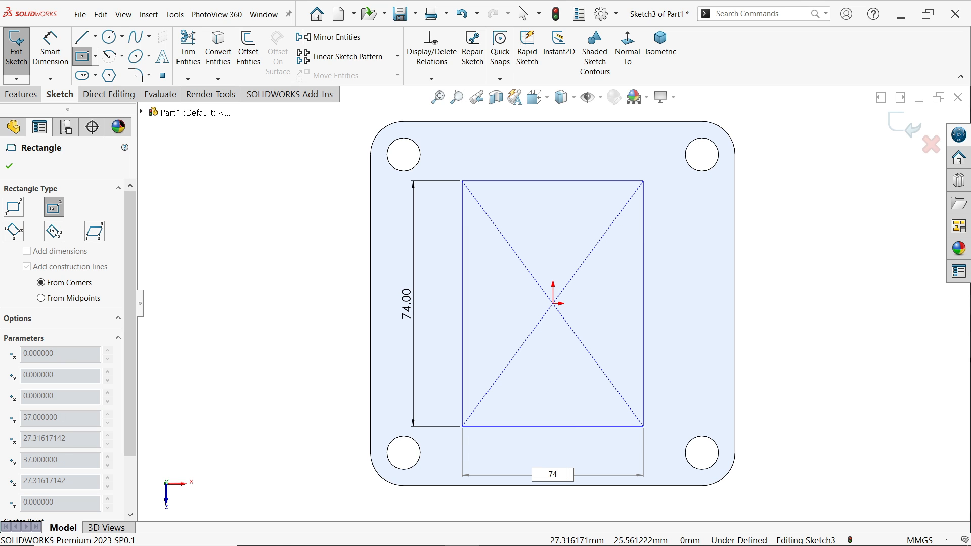
key("Return")
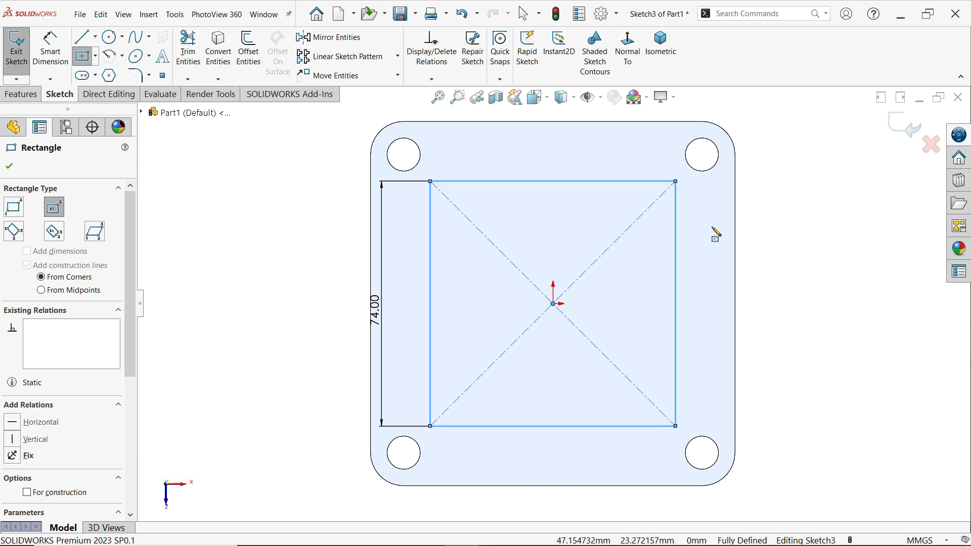
key("Escape")
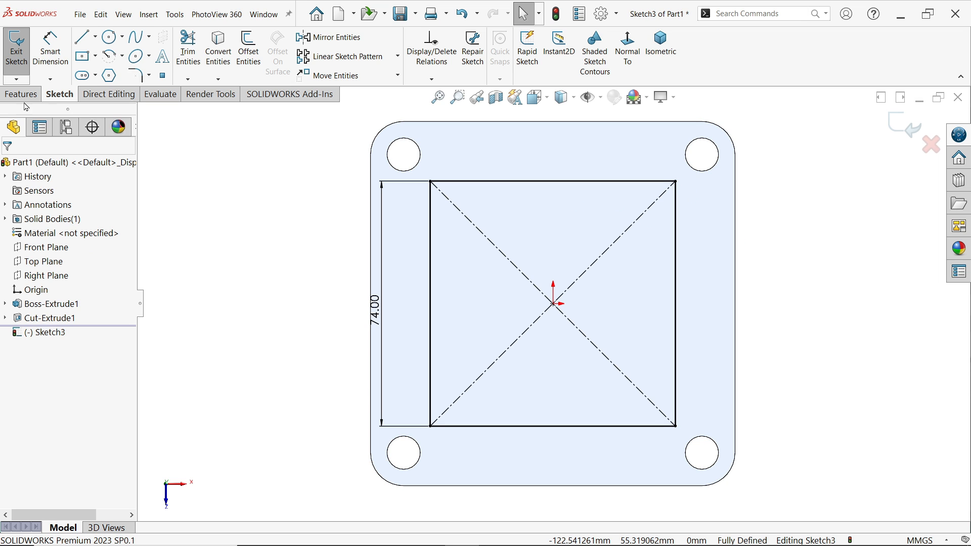
Step: Extrude the square upward 74 mm as a merged boss, starting from the plate's bottom face
left_click(21, 95)
left_click(24, 55)
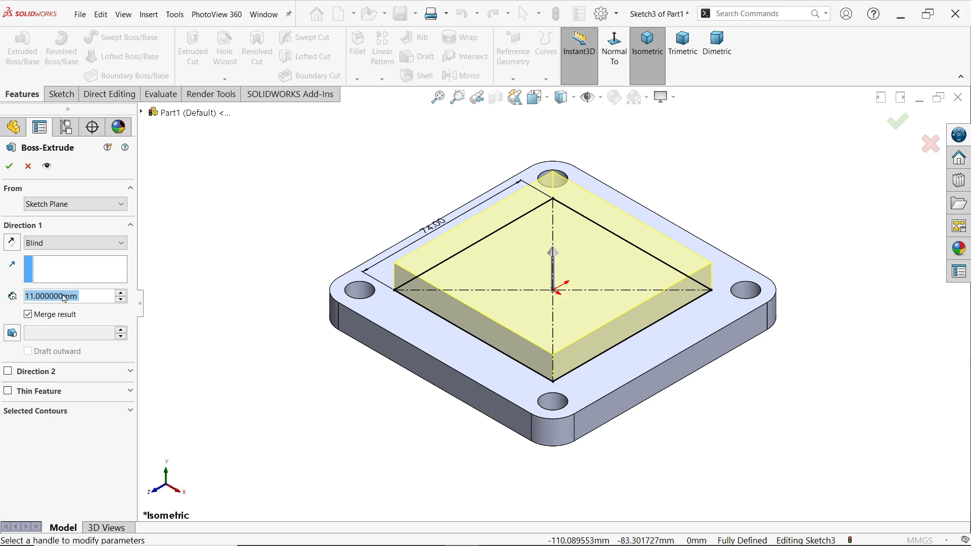
type("74")
key("Return")
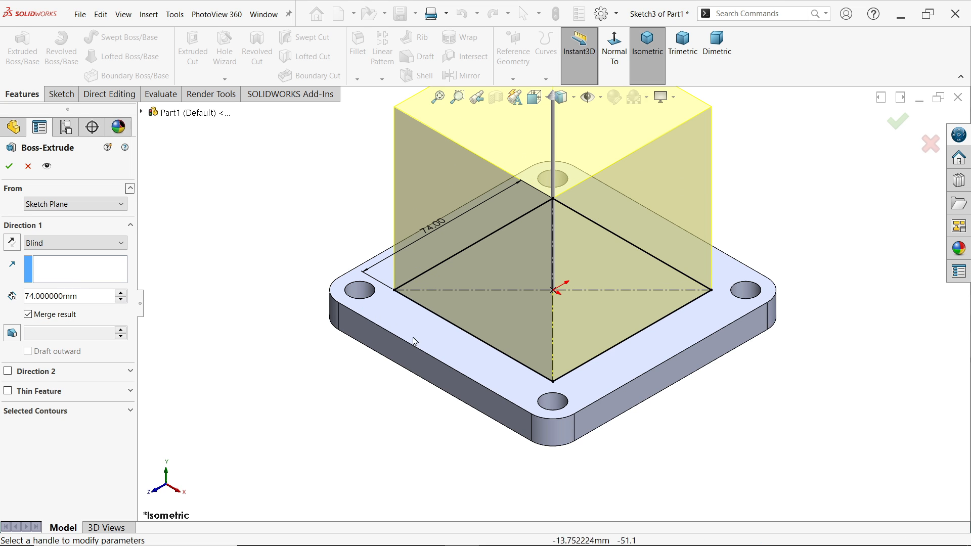
left_click(63, 204)
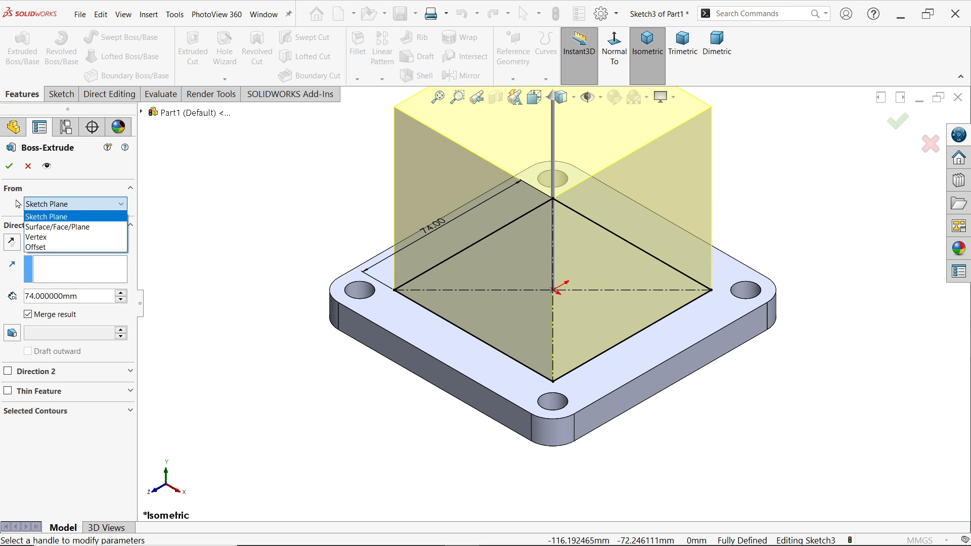
left_click(48, 230)
middle_click_drag(234, 358, 450, 369)
left_click(474, 339)
middle_click_drag(434, 211, 463, 238)
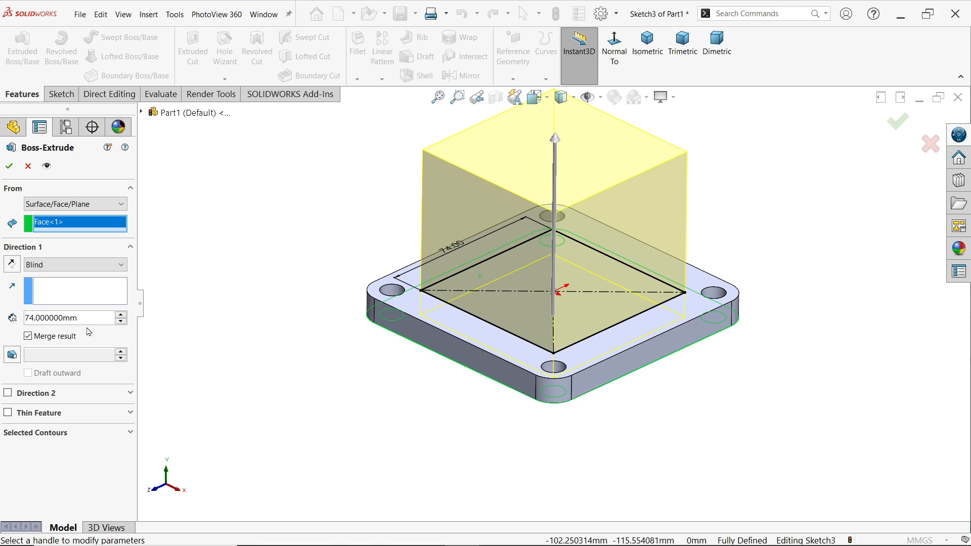
left_click(9, 166)
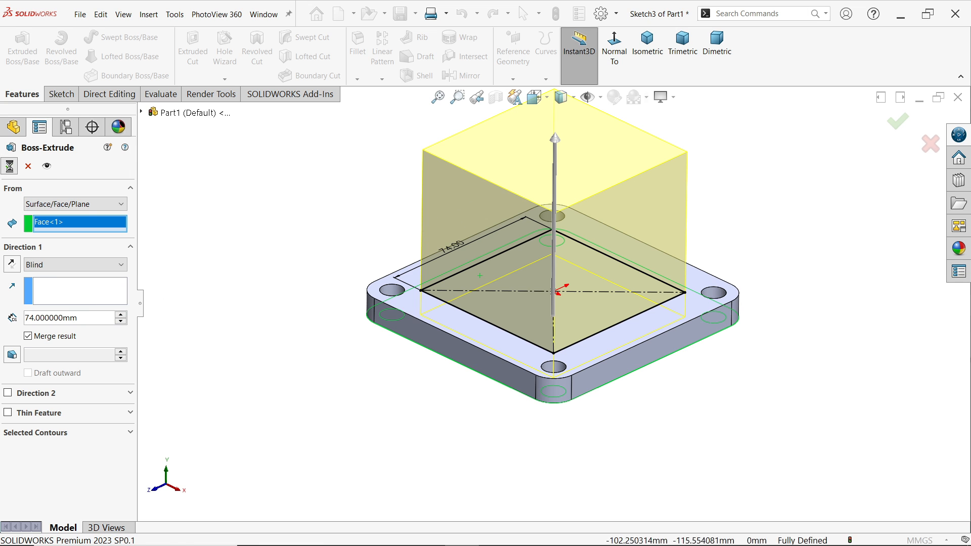
Step: Measure the normal distance between the block's top face and the plate's bottom face, and clear the selection
middle_click_drag(496, 379, 528, 327)
left_click(576, 153)
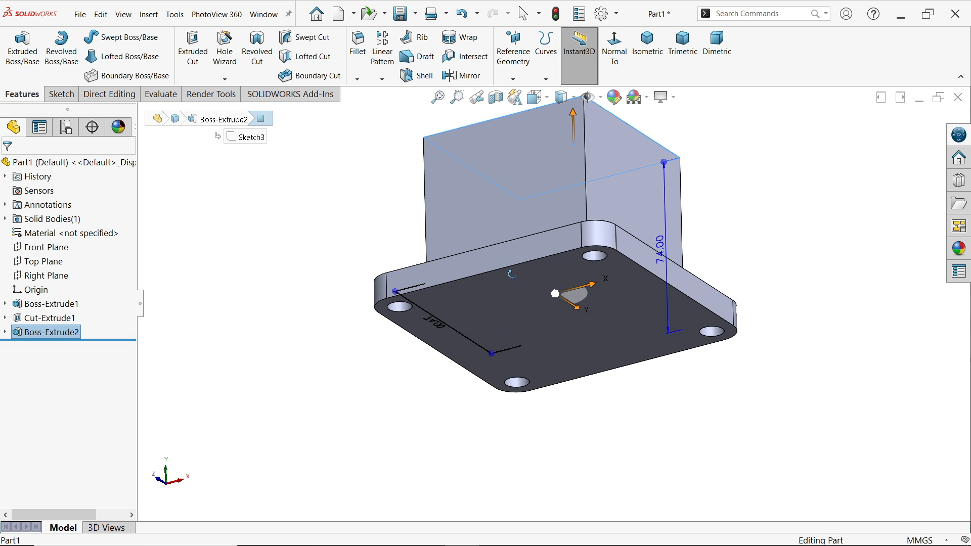
left_click(522, 314)
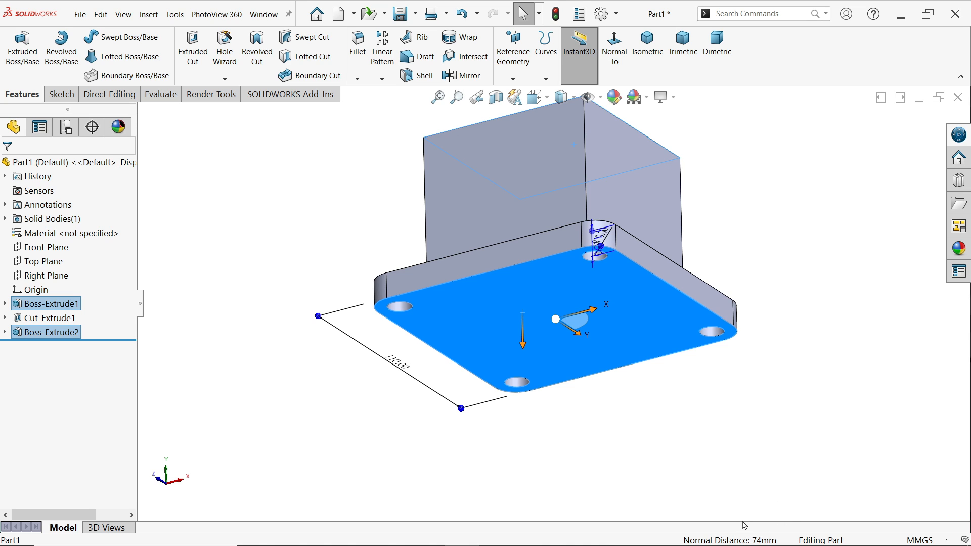
left_click(783, 215)
Step: Fillet the central block's four vertical edges with a symmetric 5 mm radius
key("ctrl+7")
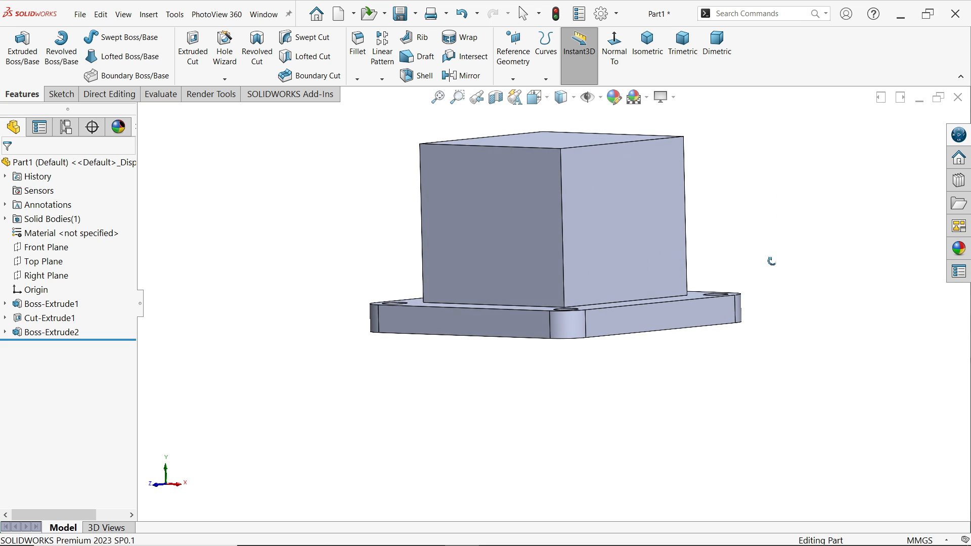
left_click(652, 64)
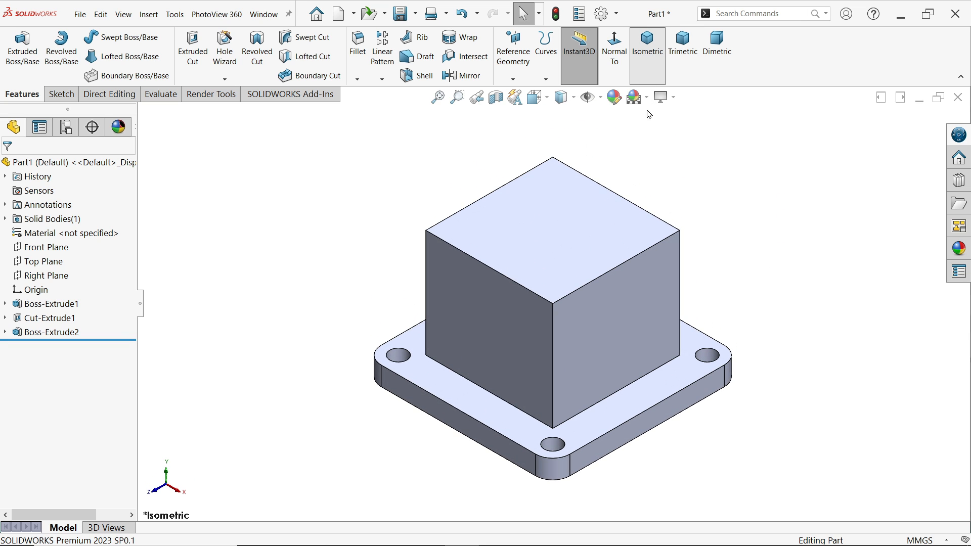
left_click(554, 338)
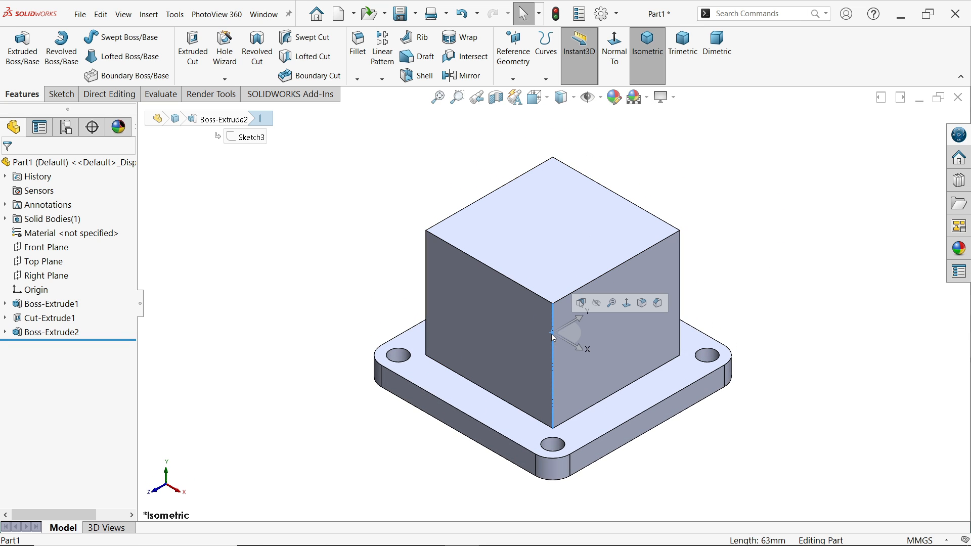
left_click(642, 304)
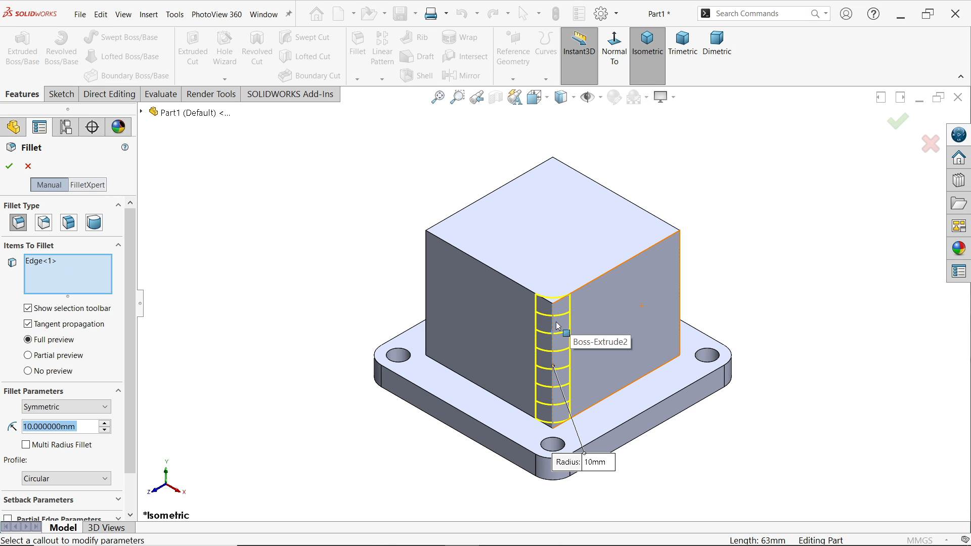
type("5")
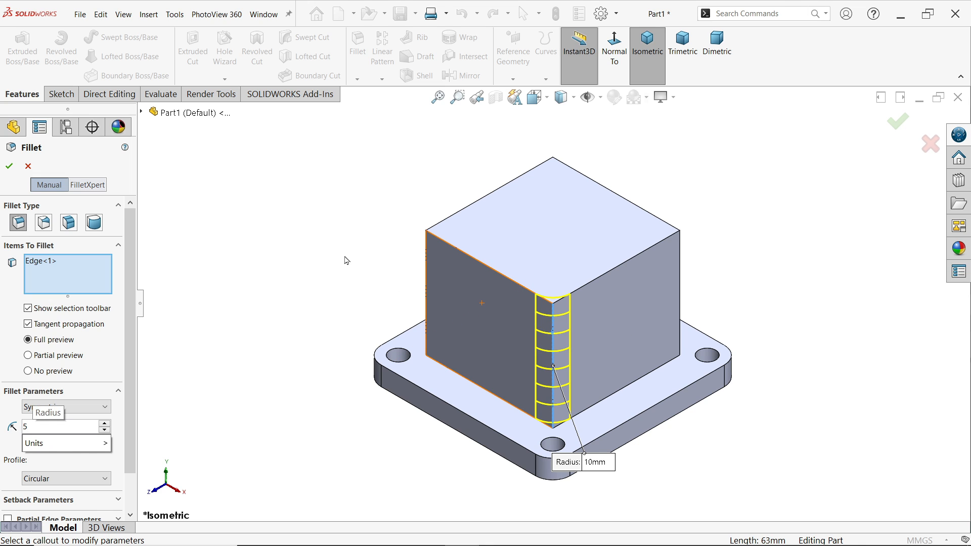
key("Return")
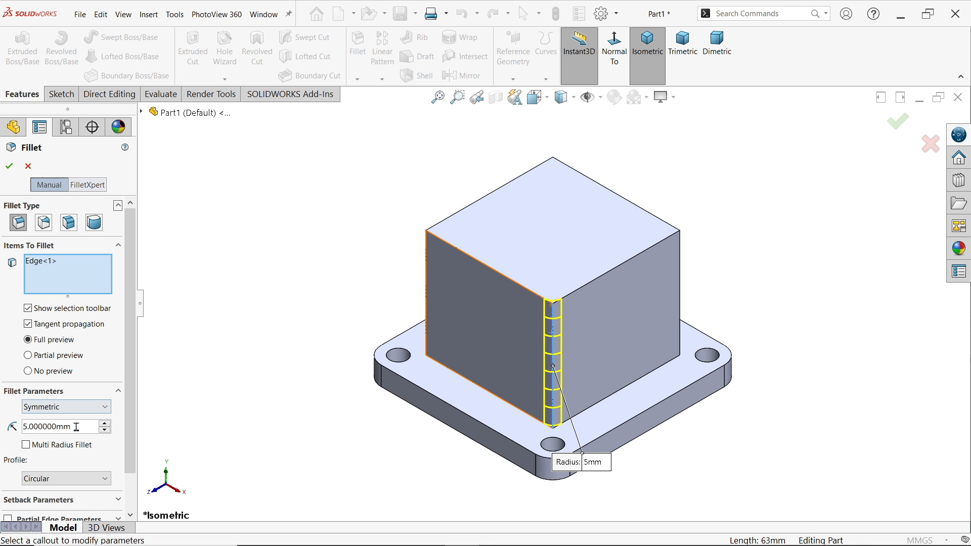
left_click_drag(75, 427, 15, 428)
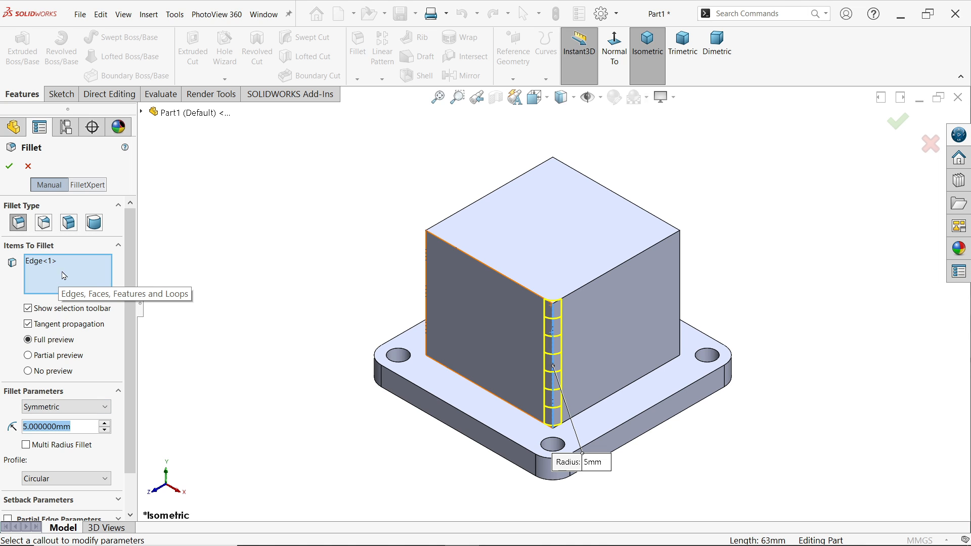
left_click(427, 278)
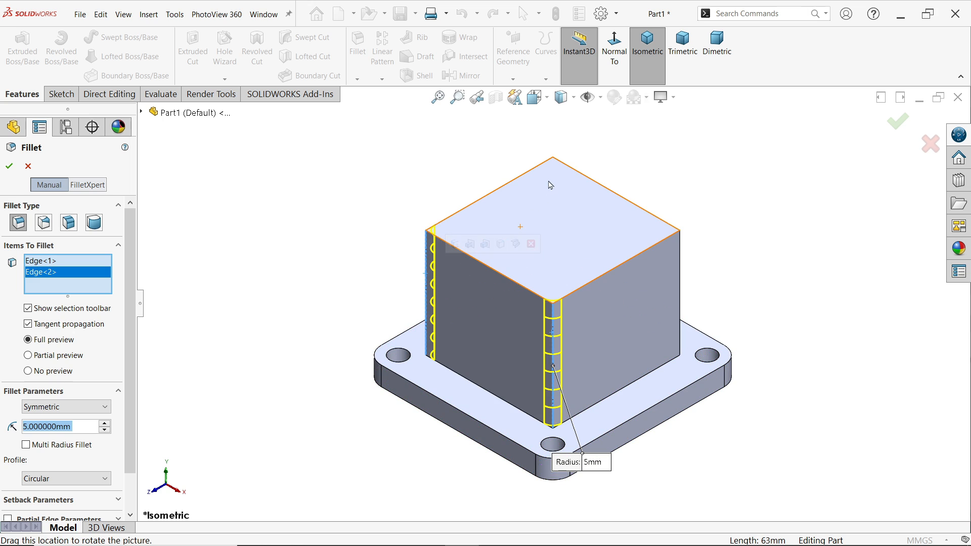
left_click(554, 177)
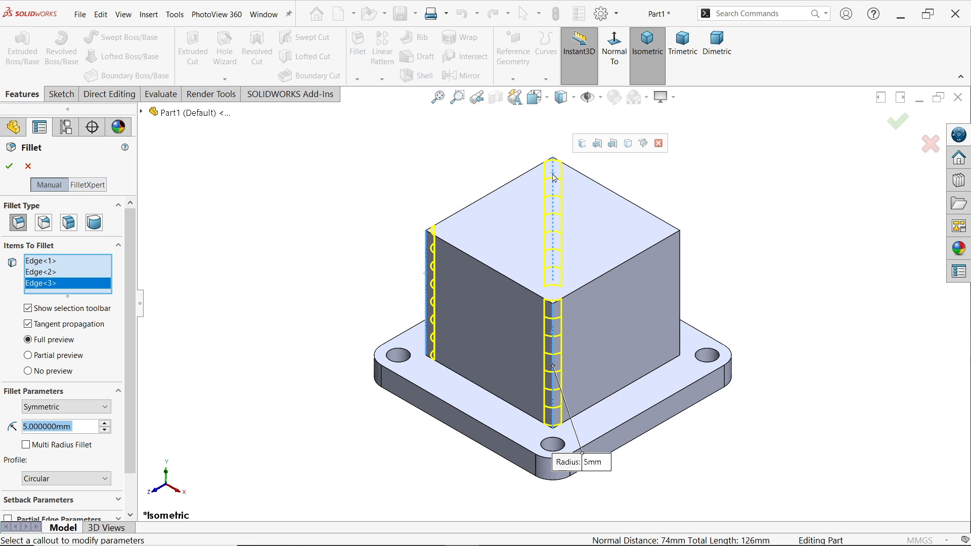
left_click(680, 275)
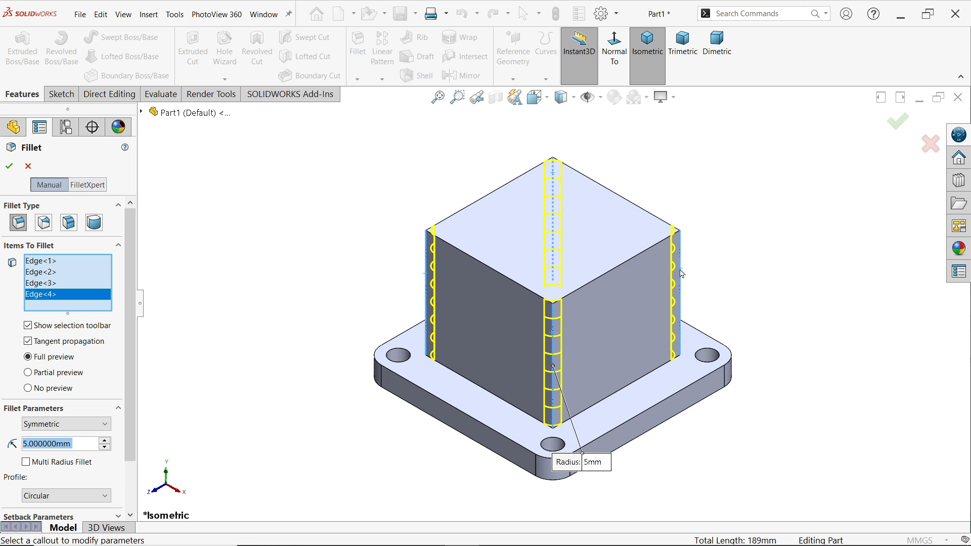
left_click(9, 166)
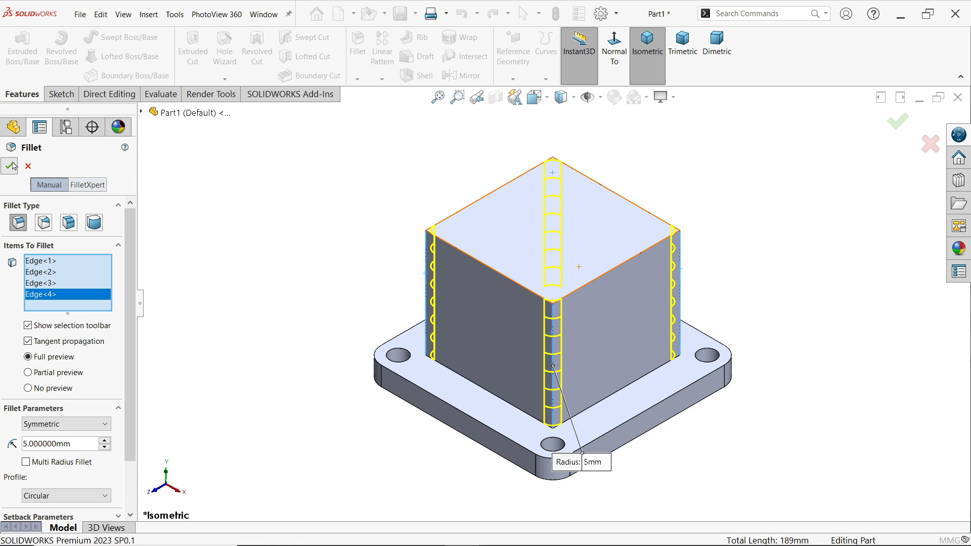
Step: Open a sketch on the block's top face and draw a 68 mm diameter circle centred on the origin
left_click(572, 226)
left_click(616, 198)
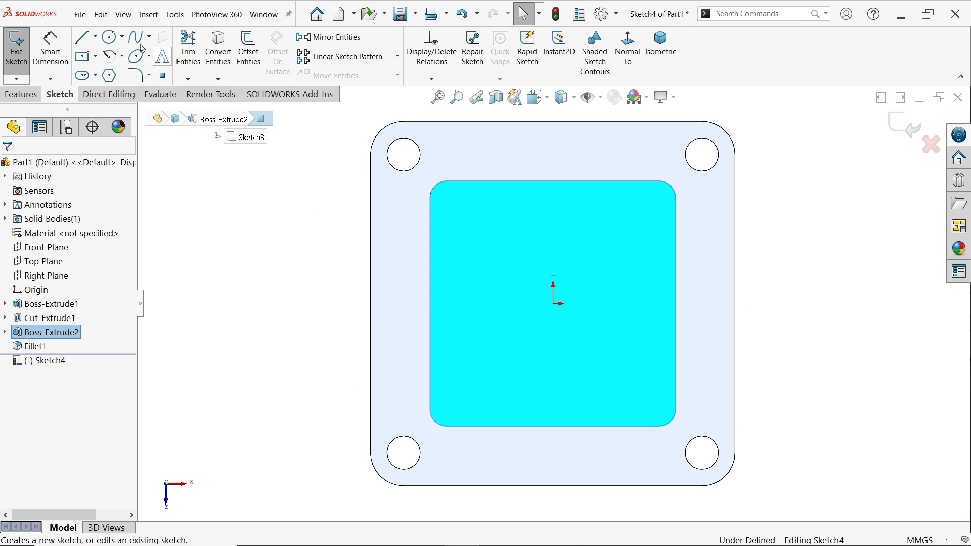
left_click(108, 36)
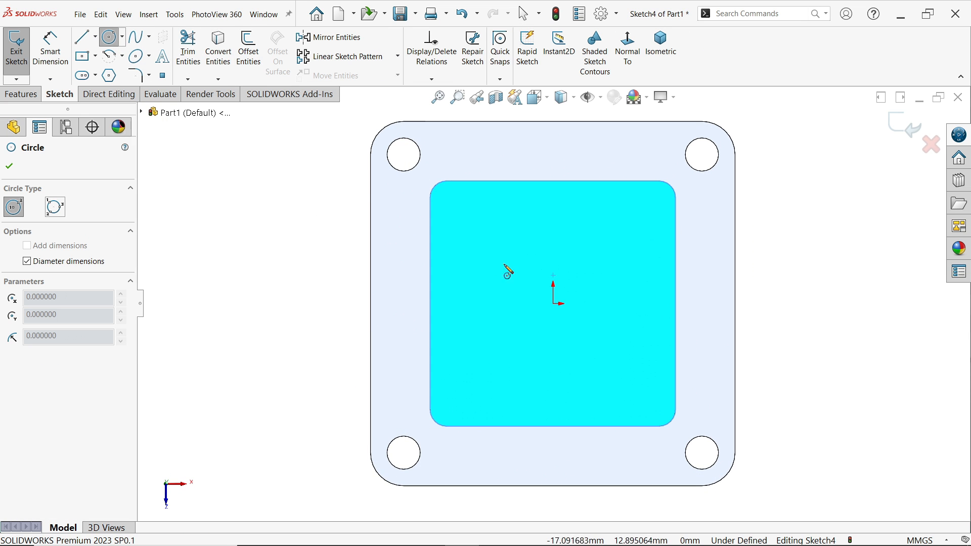
left_click(554, 304)
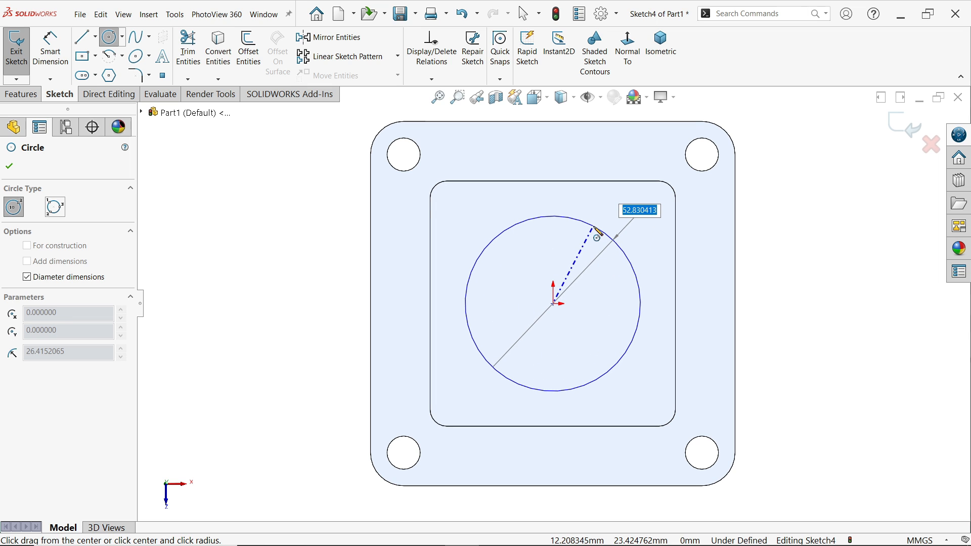
type("68")
key("Return")
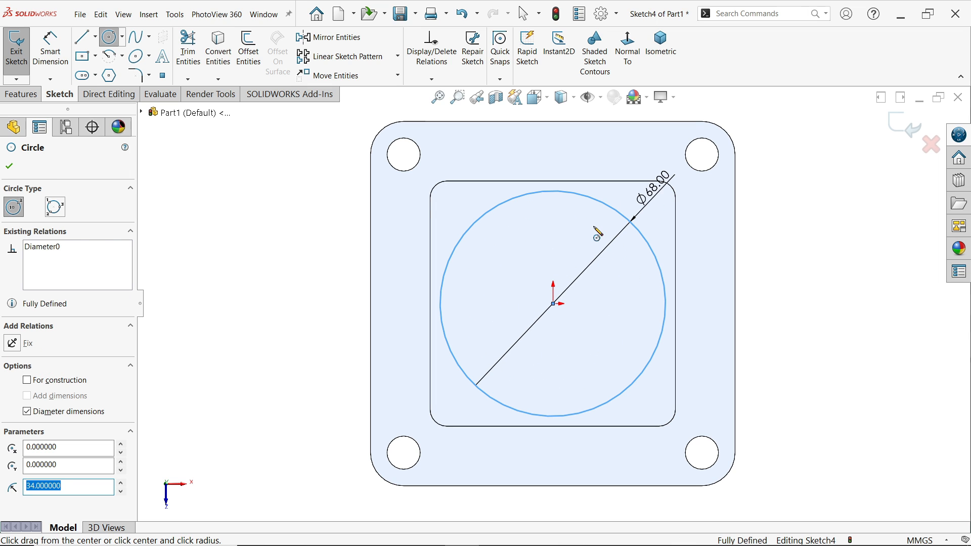
key("Escape")
left_click(292, 230)
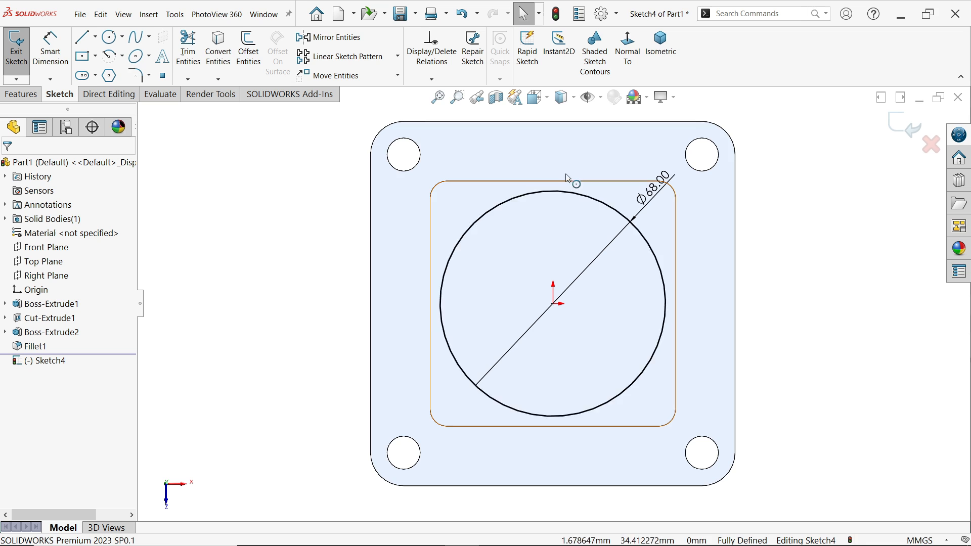
Step: Extrude the circle 3 mm upward from the block's top face as a merged blind boss
left_click(661, 46)
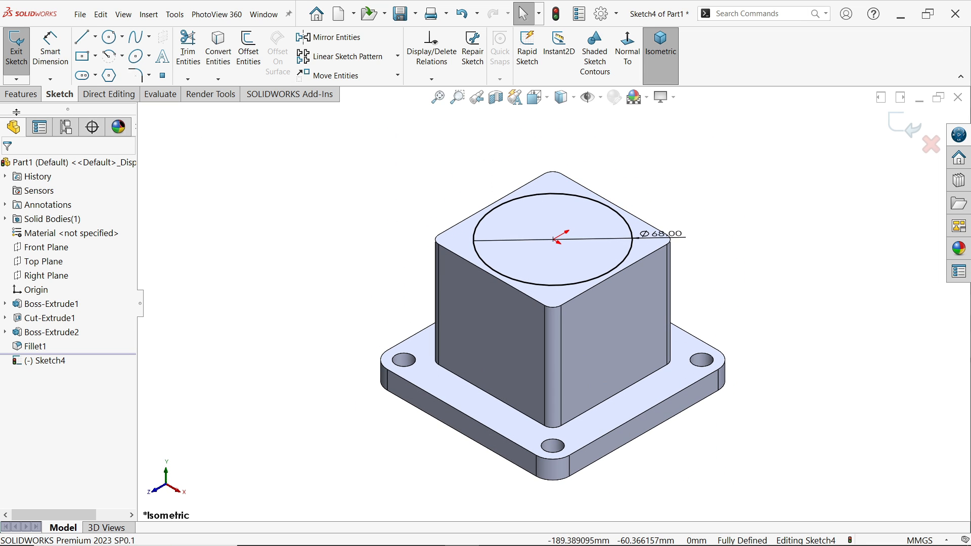
left_click(21, 94)
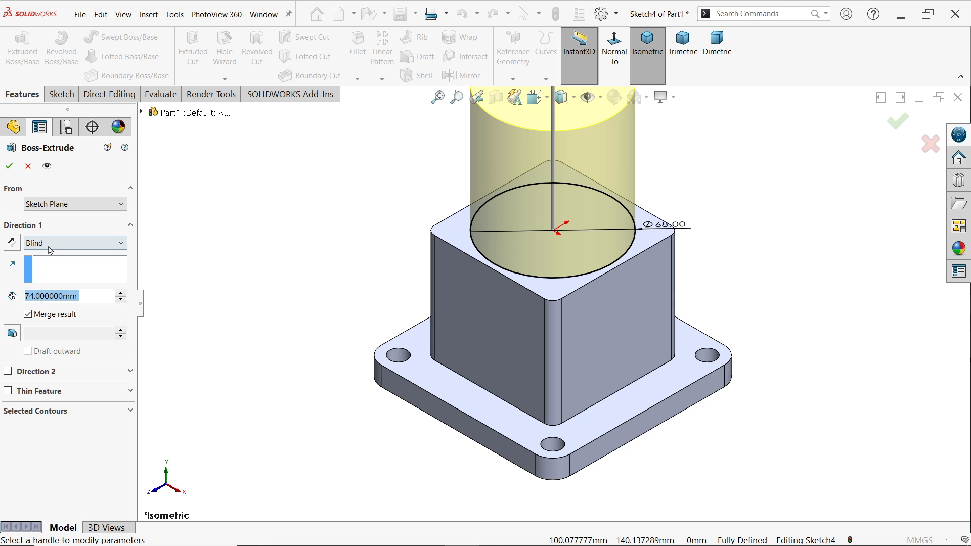
type("3")
key("Return")
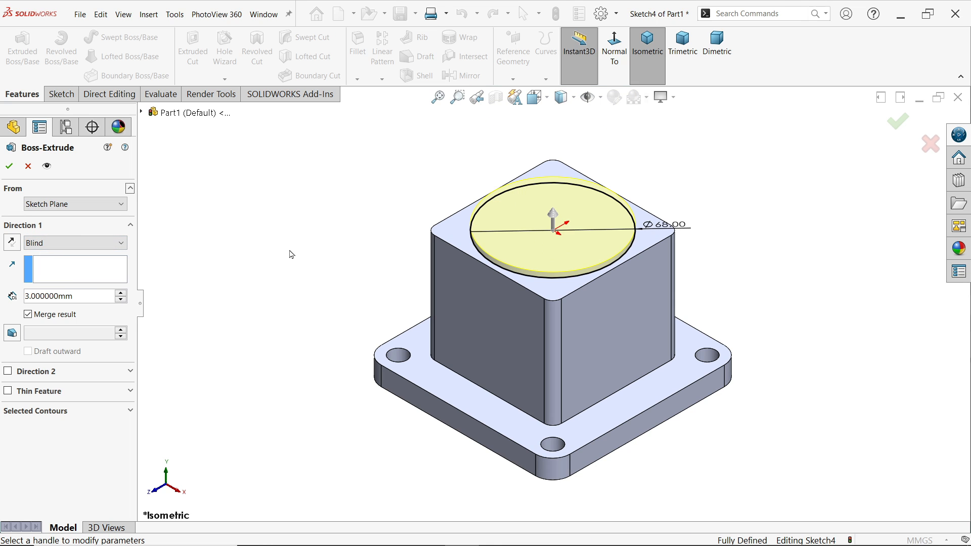
left_click(9, 166)
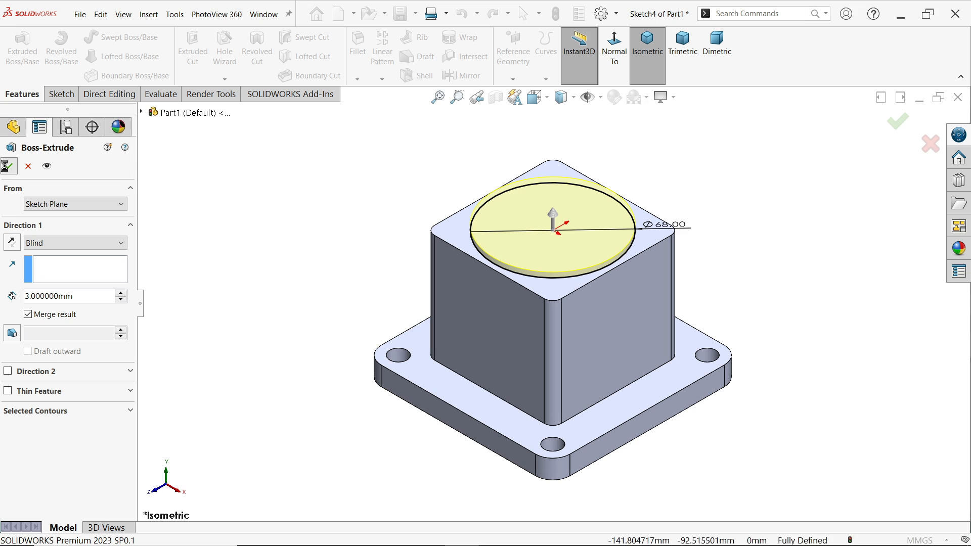
scroll(618, 259, "down", 3)
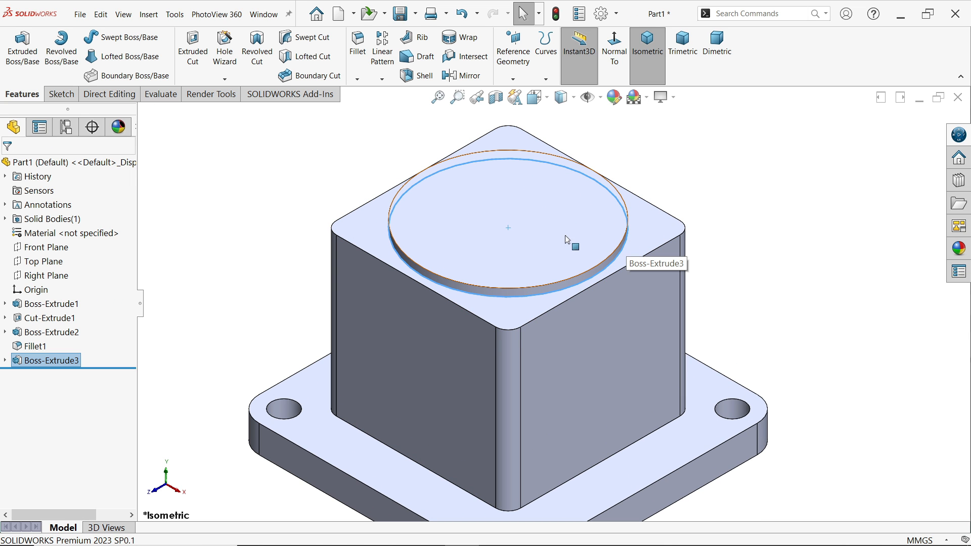
left_click(312, 167)
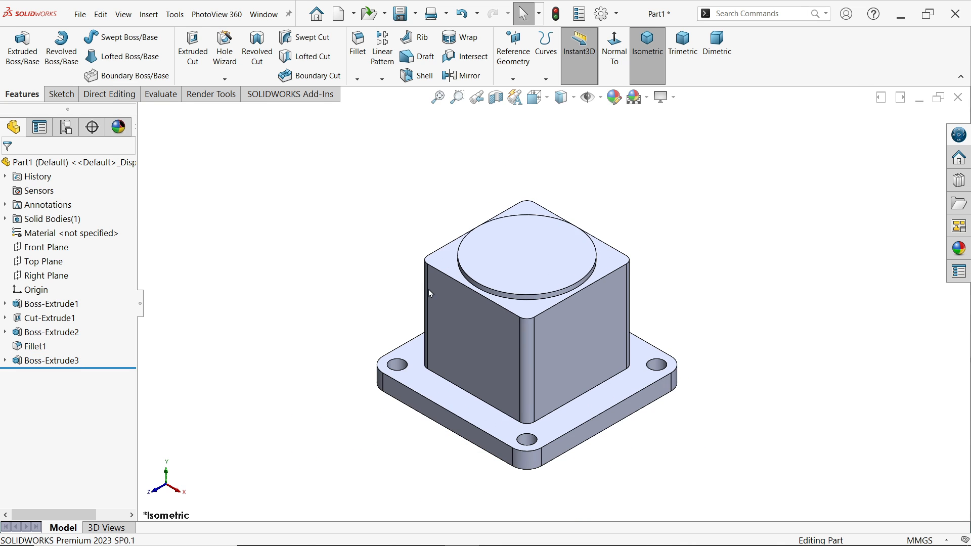
Step: Switch to the pump body drawing and examine the top, front and section views for the side arm's dimensions
key("alt+Tab")
mouse_move(462, 274)
left_mouse_down()
mouse_move(477, 323)
mouse_move(466, 306)
left_mouse_up()
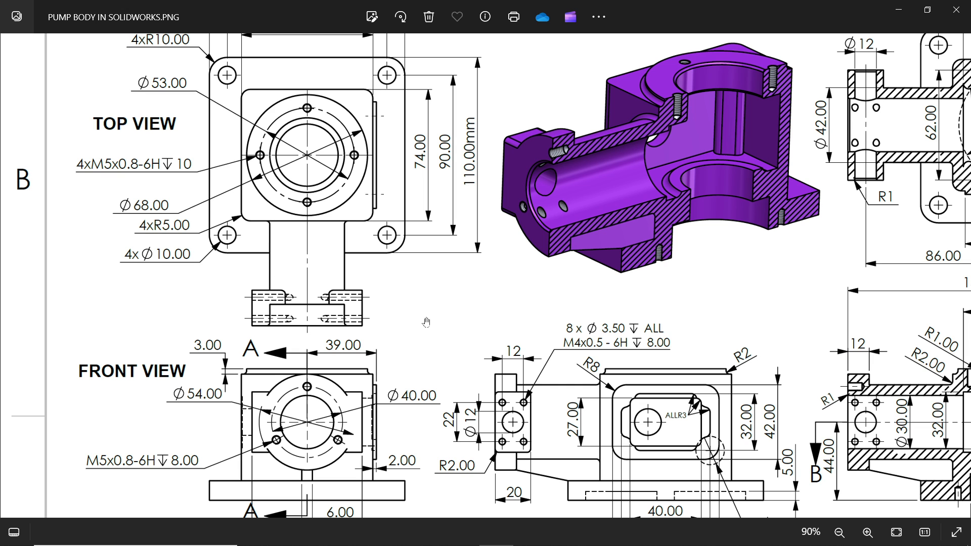
mouse_move(431, 311)
left_mouse_down()
mouse_move(318, 349)
mouse_move(195, 363)
left_mouse_up()
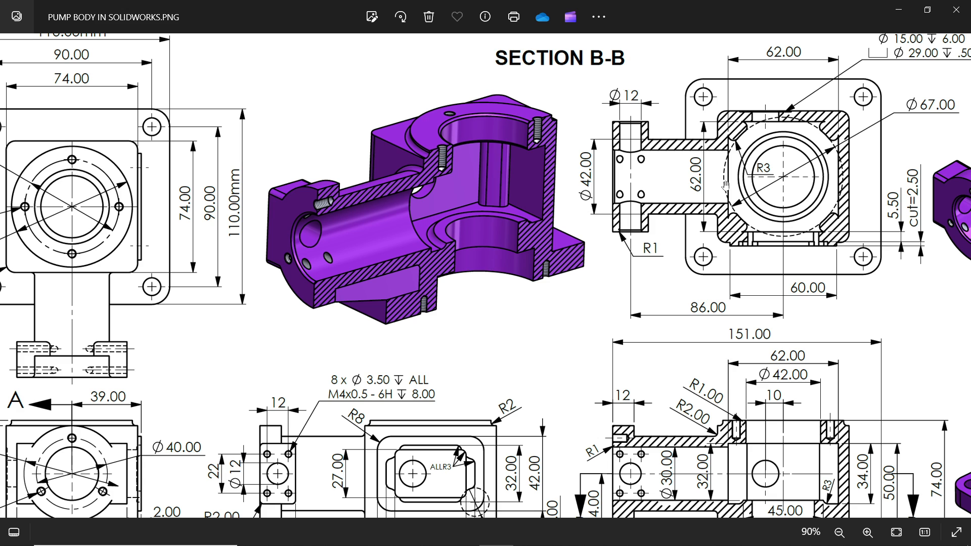
left_click_drag(684, 285, 677, 146)
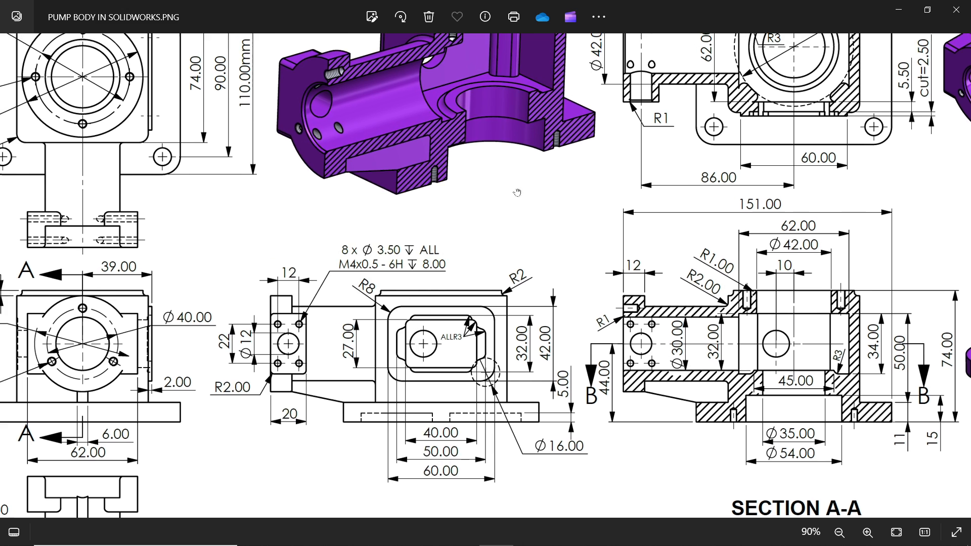
mouse_move(517, 192)
left_mouse_down()
mouse_move(683, 256)
mouse_move(694, 282)
left_mouse_up()
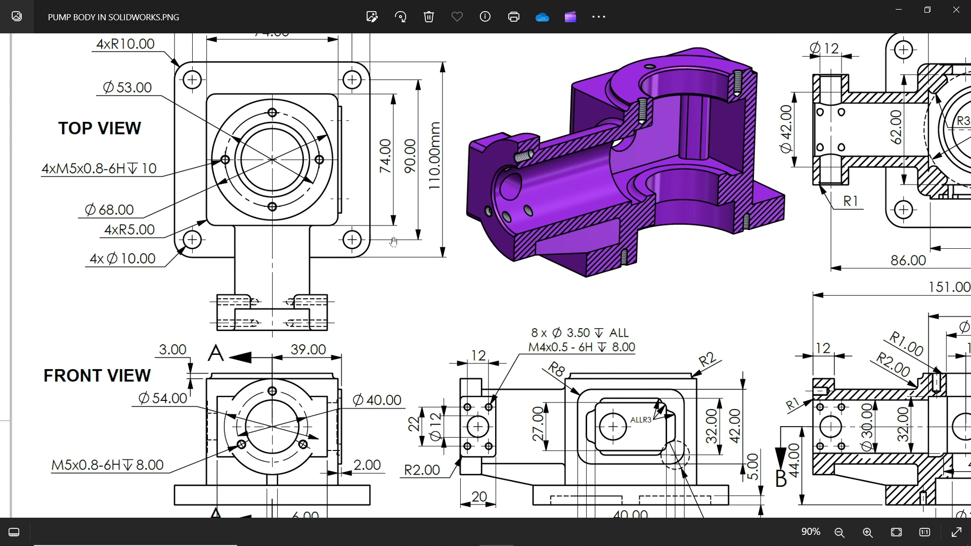
left_click_drag(399, 226, 415, 271)
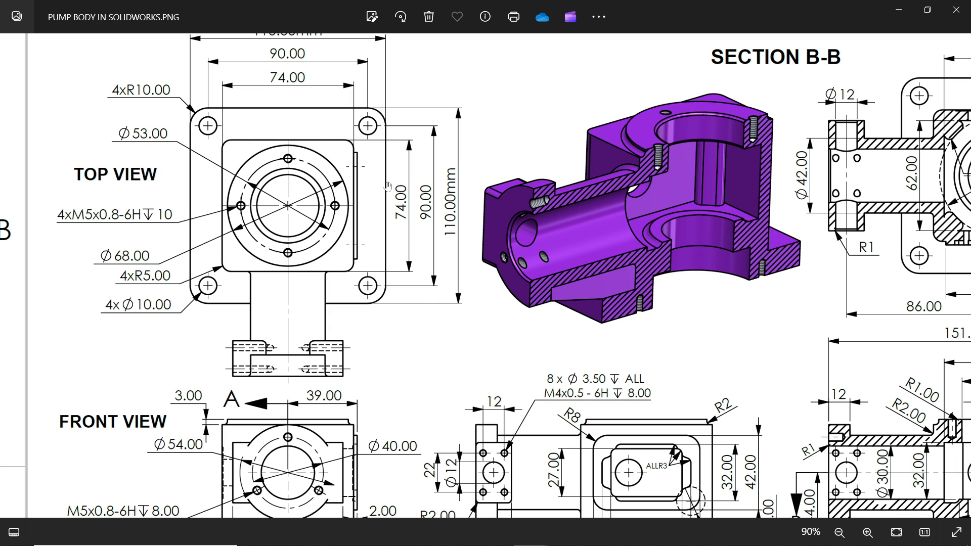
Step: Open Calculator beside the top view, subtract 74 from 110 and divide the result by 2
key("XF86Calculator")
left_click_drag(414, 151, 610, 145)
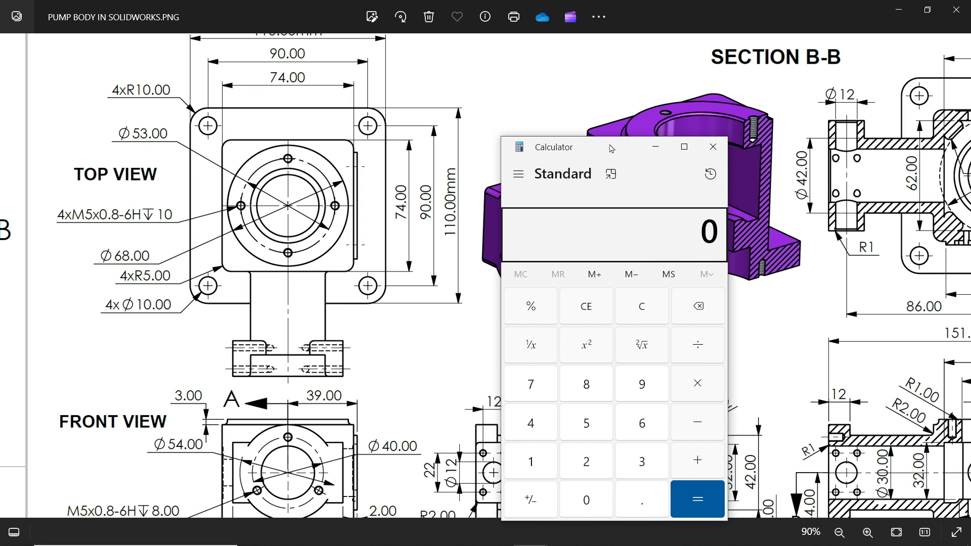
left_click(530, 463)
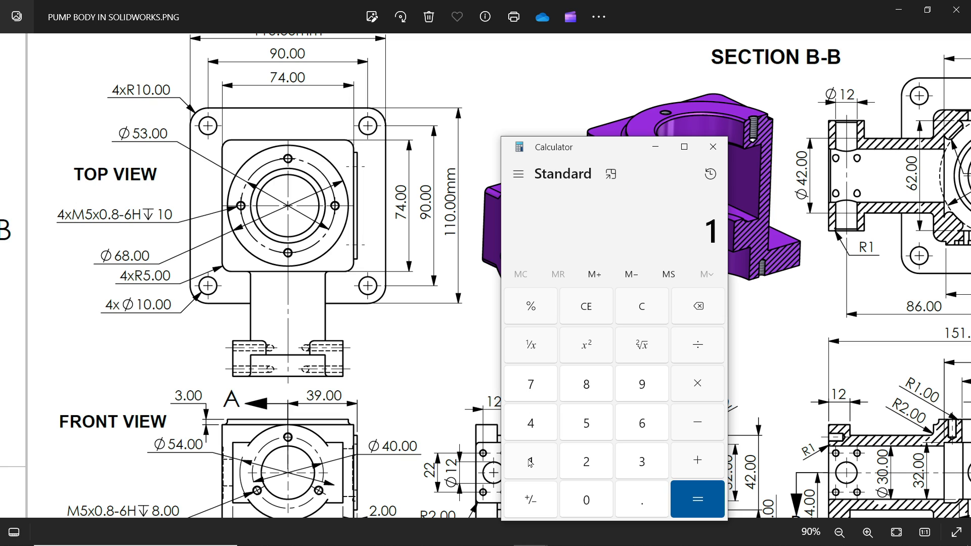
left_click(586, 499)
left_click(526, 390)
left_click(529, 433)
left_click(692, 497)
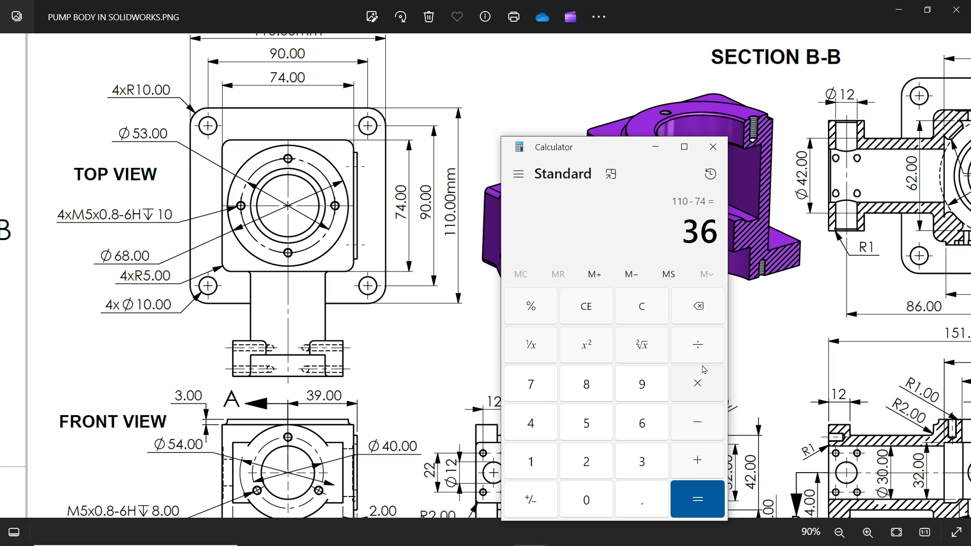
left_click(587, 468)
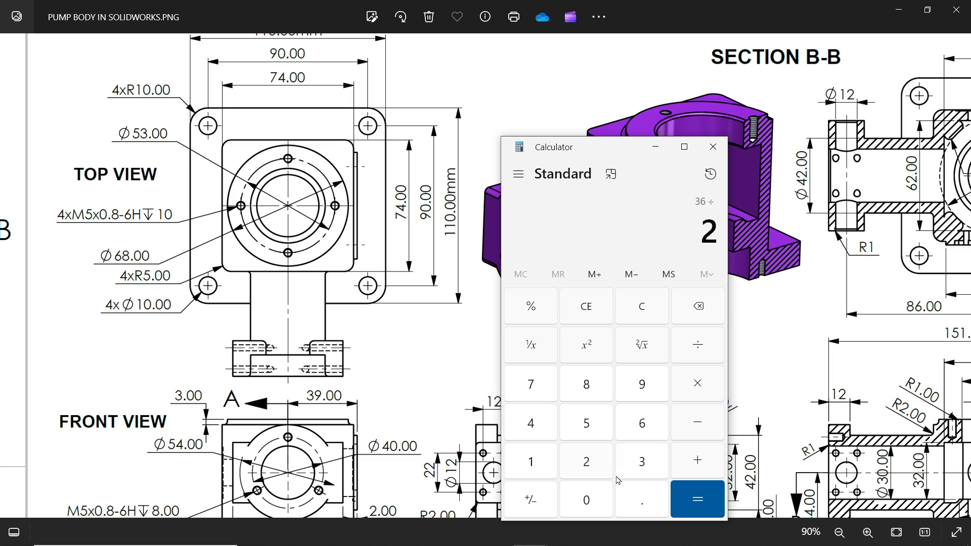
left_click(703, 501)
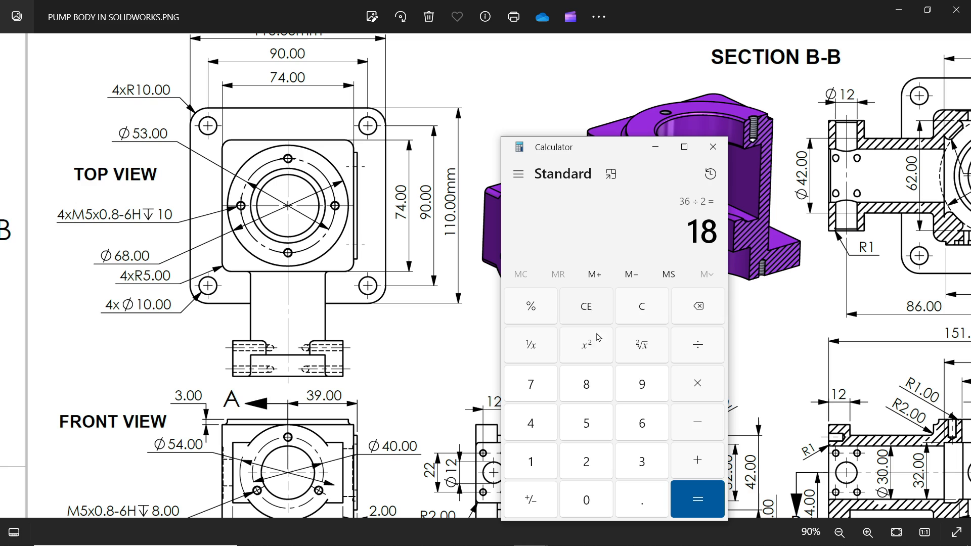
Step: Add 74 to the previous result in Calculator, subtract 151 from the sum, and close Calculator
left_click(530, 387)
left_click(531, 424)
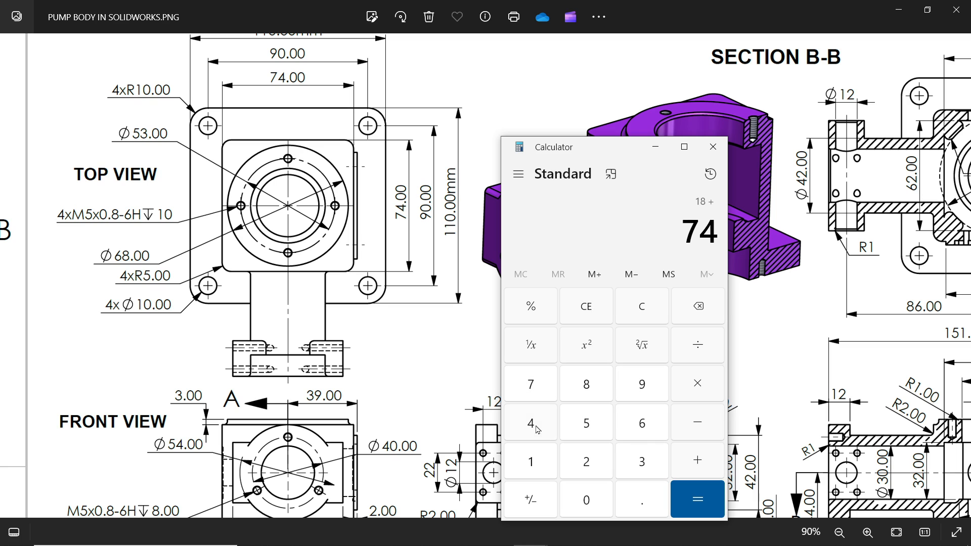
left_click(698, 498)
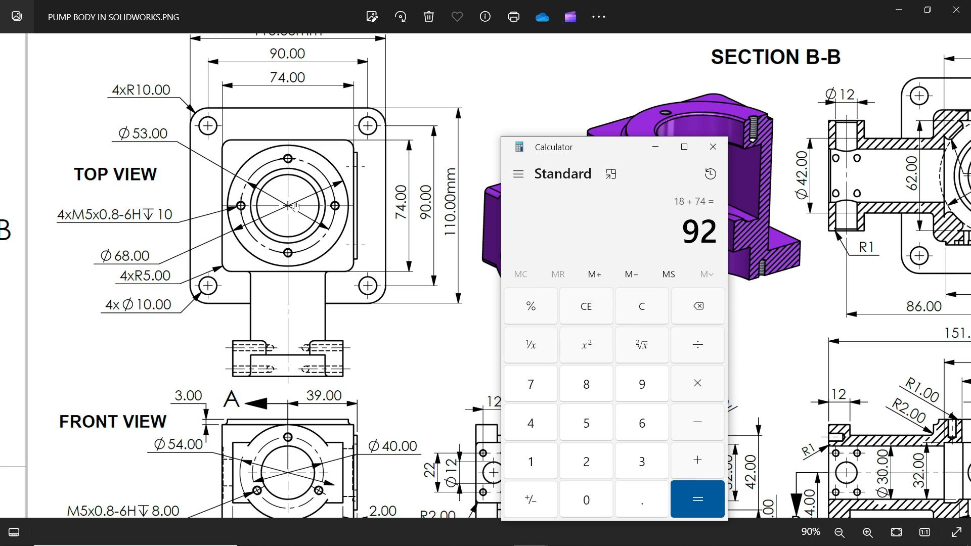
left_click(708, 423)
left_click(531, 461)
left_click(587, 423)
left_click(531, 461)
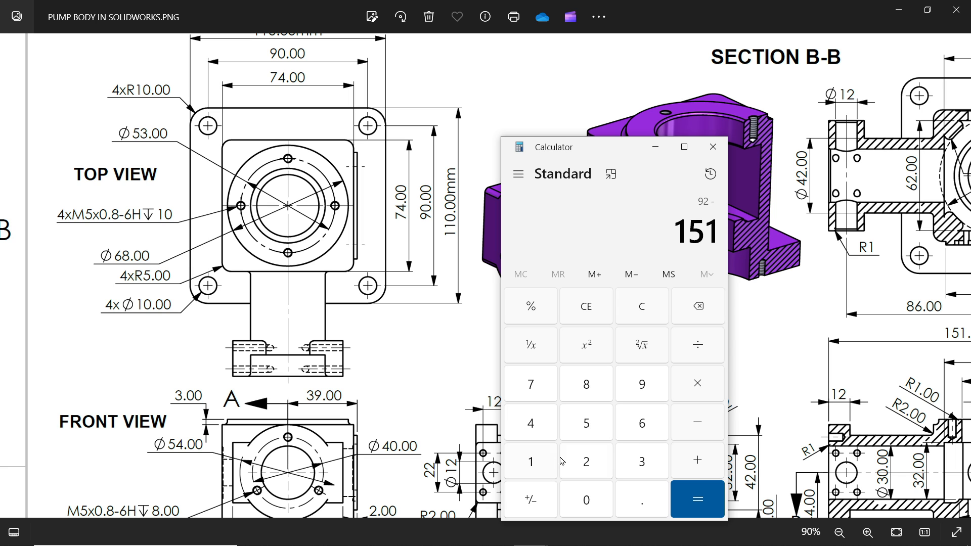
left_click(698, 499)
left_click(713, 147)
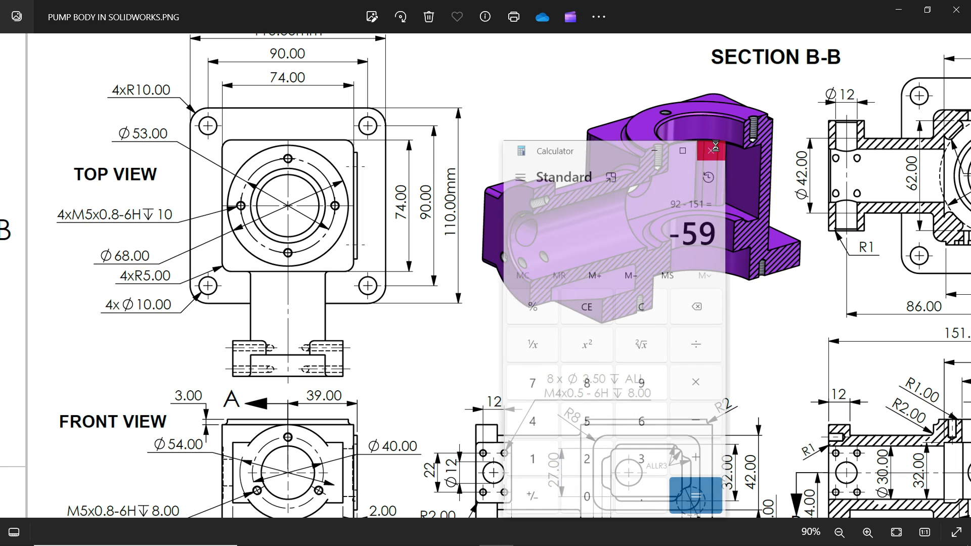
Step: Examine the front, side and Section A-A views of the drawing for the side arm's diameter, height and end flange dimensions
left_click_drag(760, 310, 576, 154)
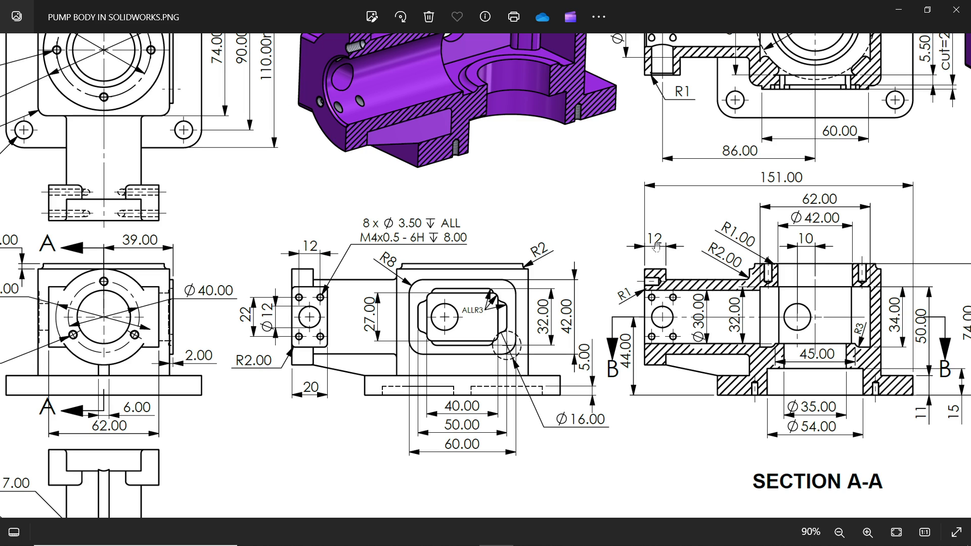
mouse_move(298, 178)
left_mouse_down()
mouse_move(492, 271)
mouse_move(611, 303)
mouse_move(603, 151)
left_mouse_up()
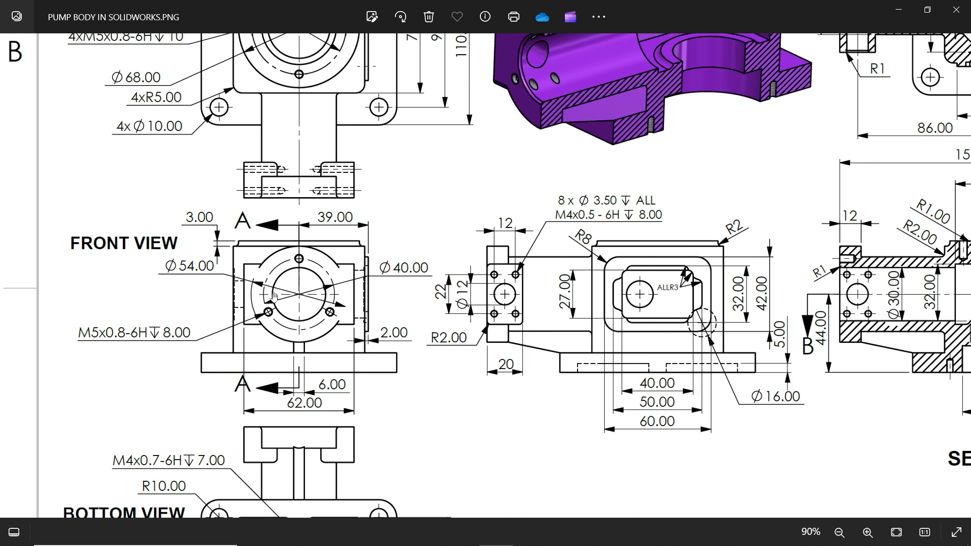
left_click_drag(274, 296, 309, 243)
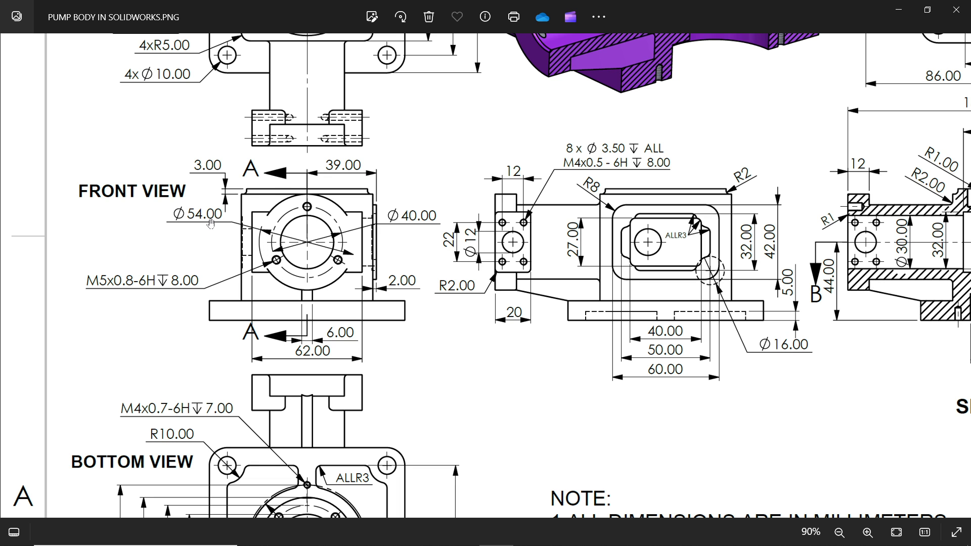
scroll(439, 242, "up", 2)
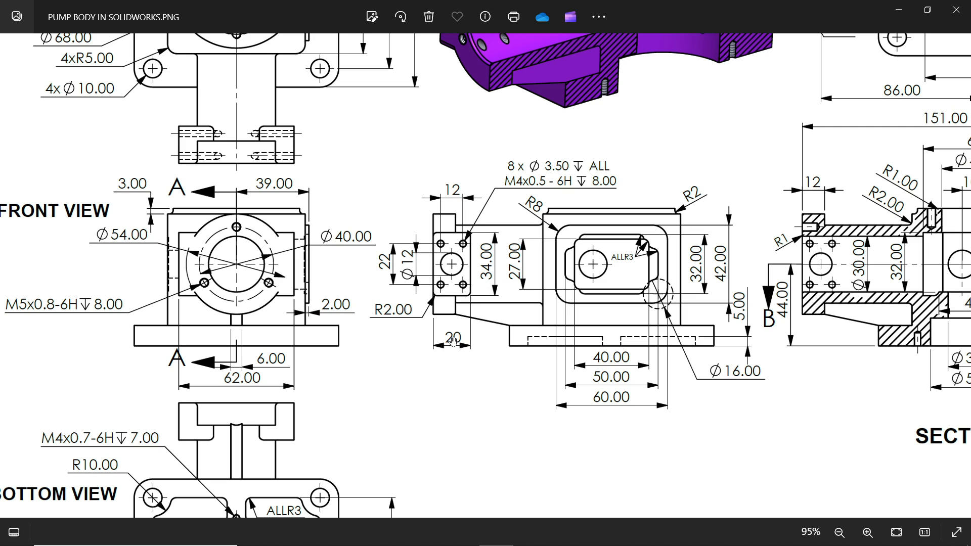
mouse_move(332, 299)
left_mouse_down()
mouse_move(381, 278)
mouse_move(375, 268)
left_mouse_up()
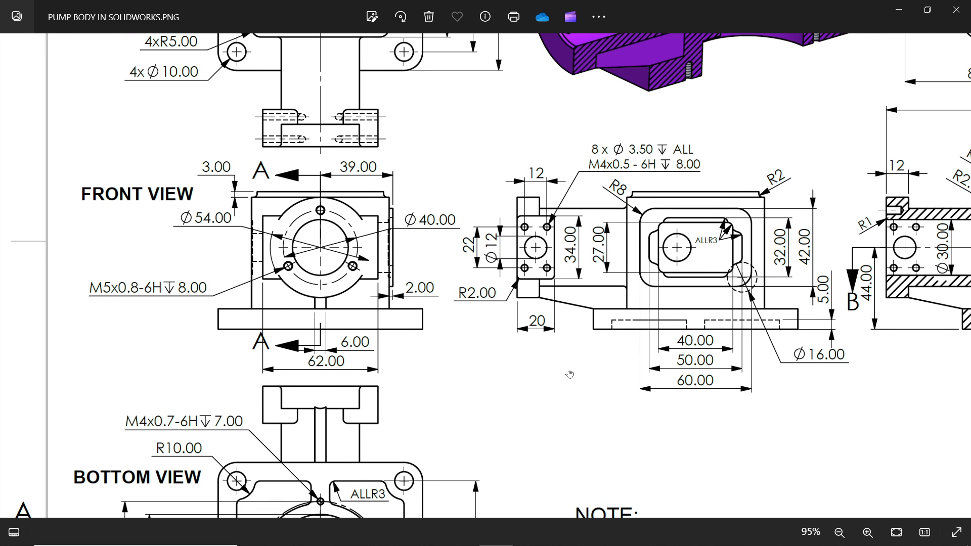
mouse_move(570, 375)
left_mouse_down()
mouse_move(496, 399)
mouse_move(290, 362)
left_mouse_up()
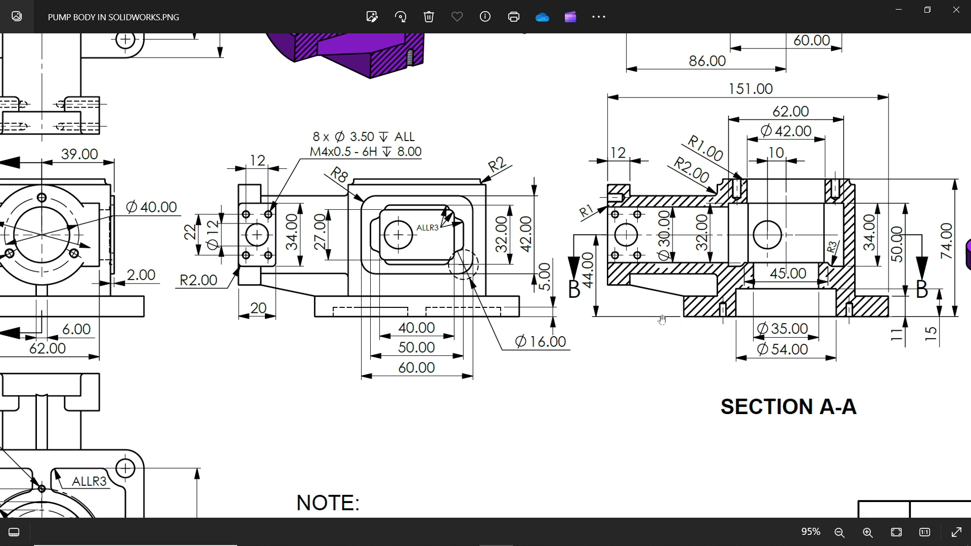
Step: Switch back to SOLIDWORKS, open a sketch on the block's front face and draw a 42 mm diameter circle above the origin
left_click(898, 10)
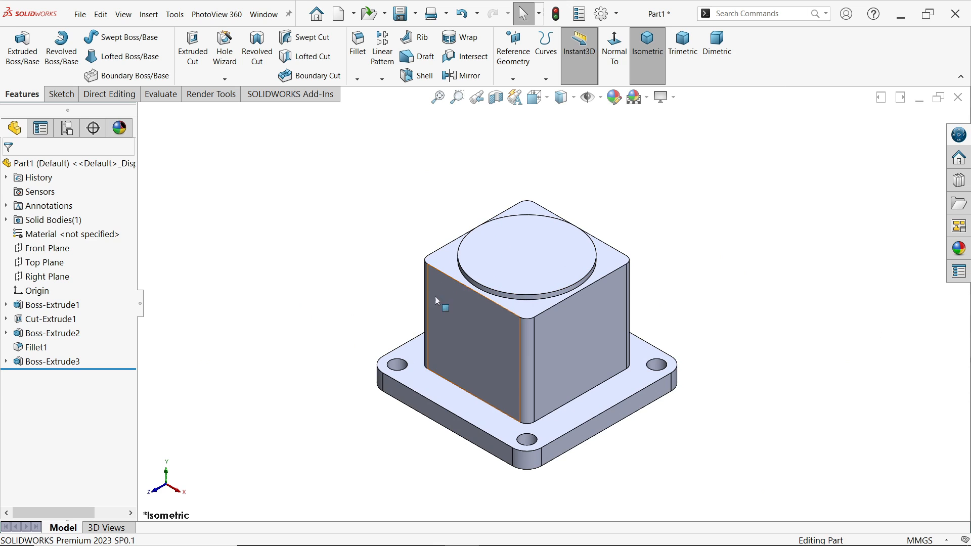
left_click(468, 335)
left_click(511, 309)
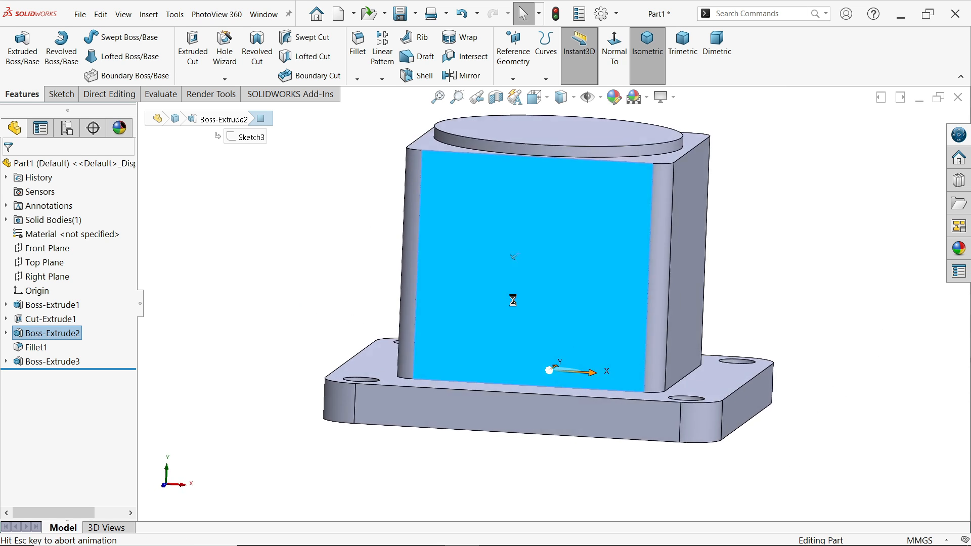
left_click(110, 36)
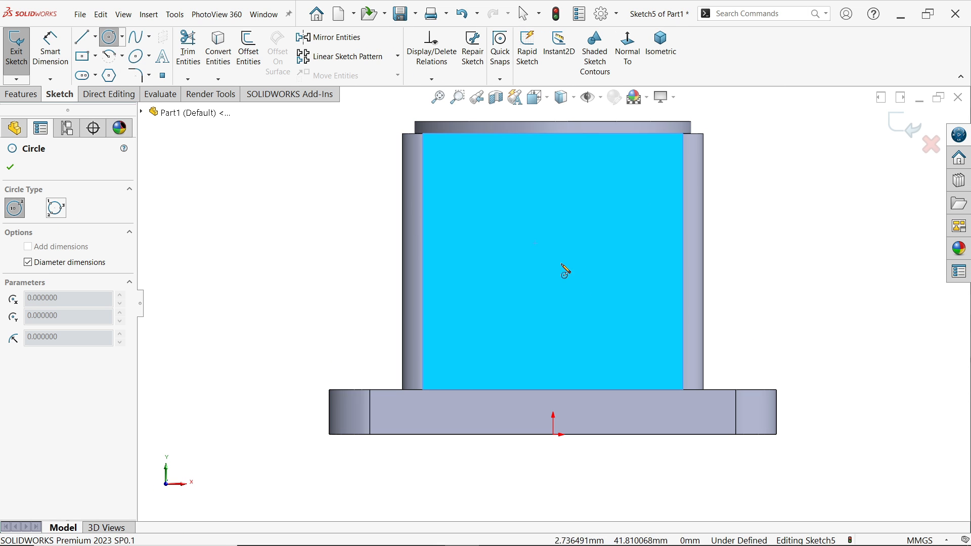
left_click(553, 260)
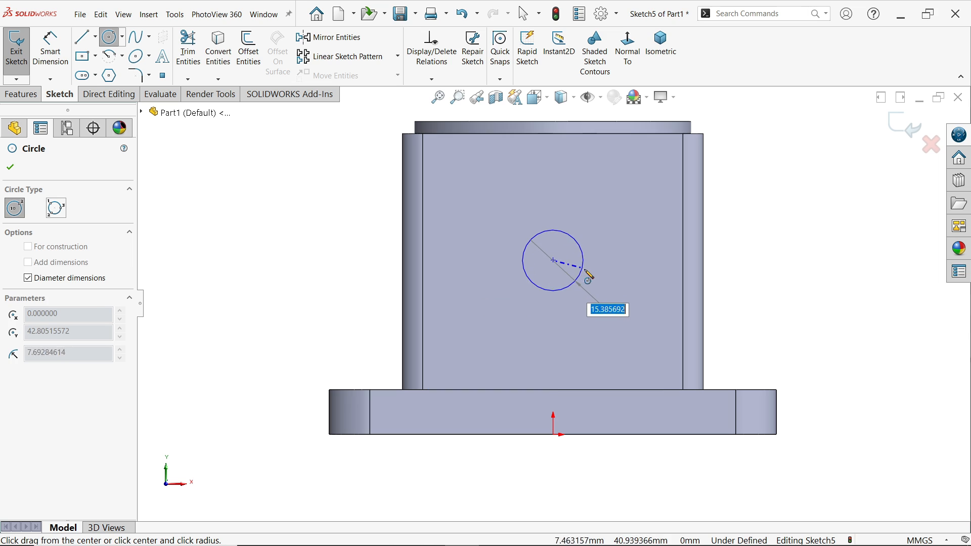
type("4")
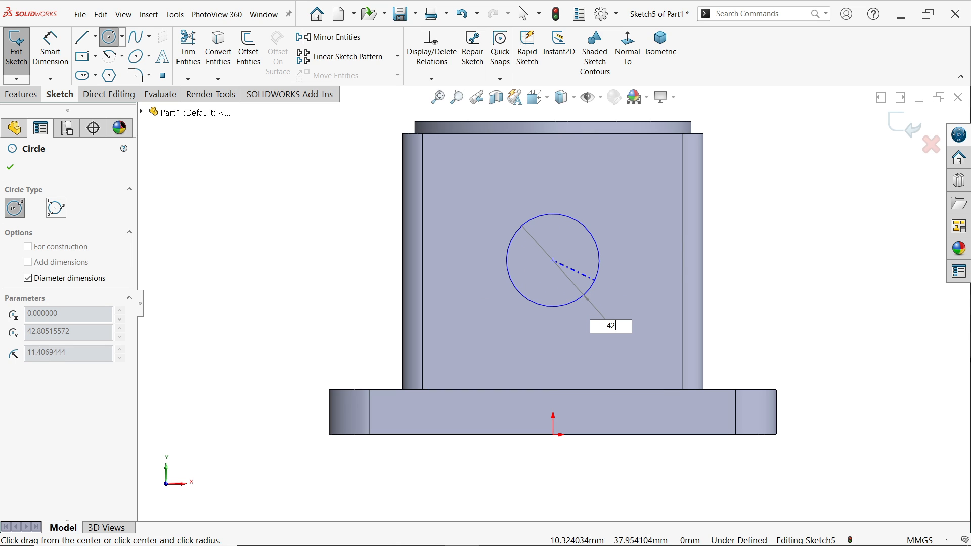
type("2")
key("Return")
key("Escape")
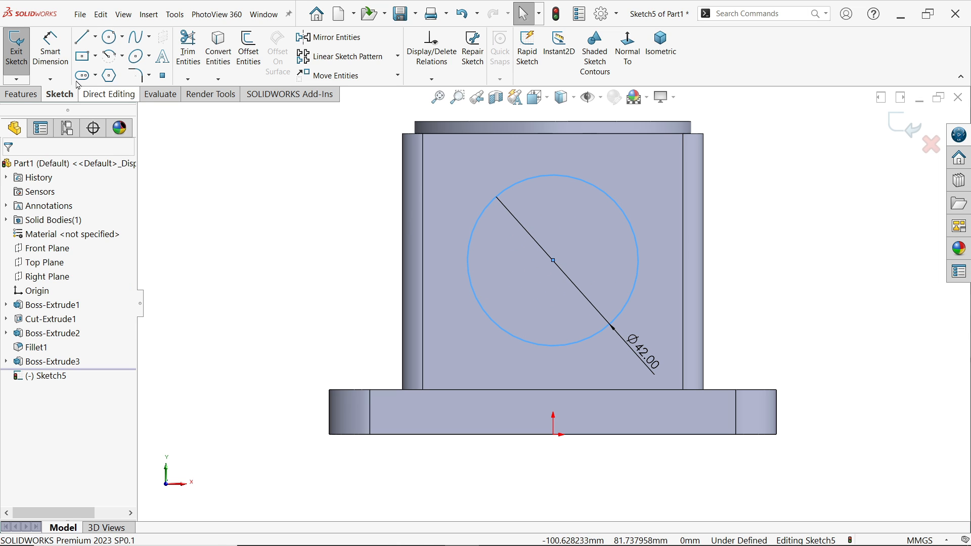
Step: Dimension the circle's centre 44 mm above the origin
left_click(52, 47)
left_click(554, 261)
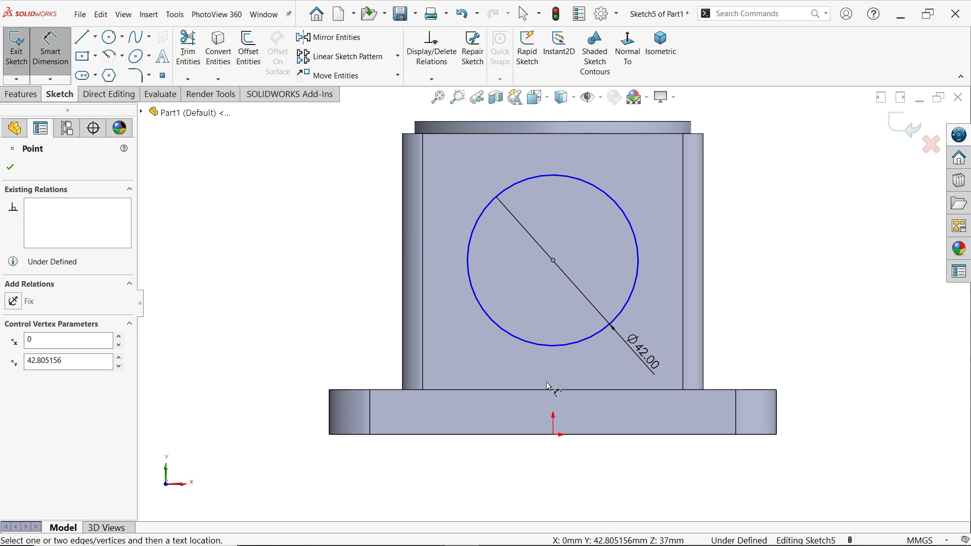
left_click(426, 430)
left_click(248, 372)
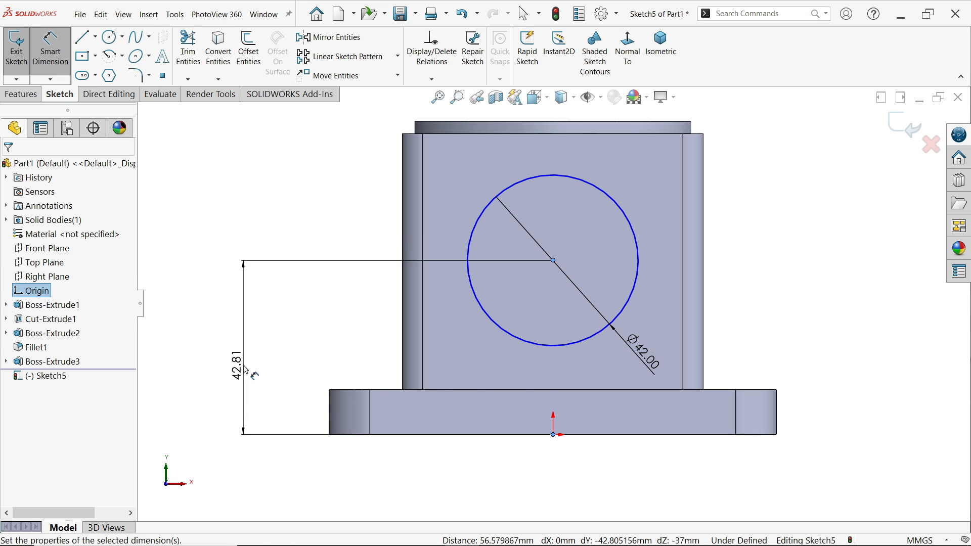
type("44")
left_click(167, 345)
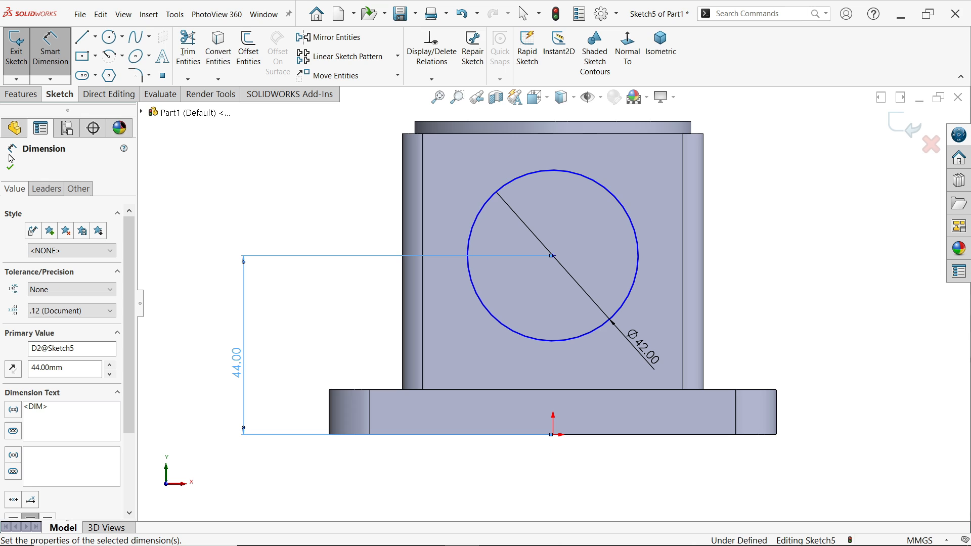
key("Escape")
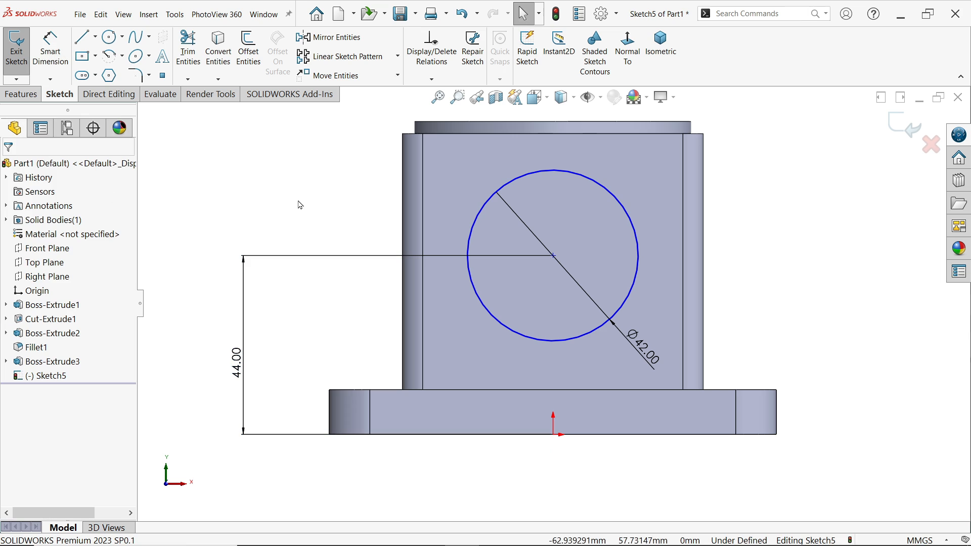
Step: Add a Vertical relation between the circle's centre and the origin
left_click(555, 257)
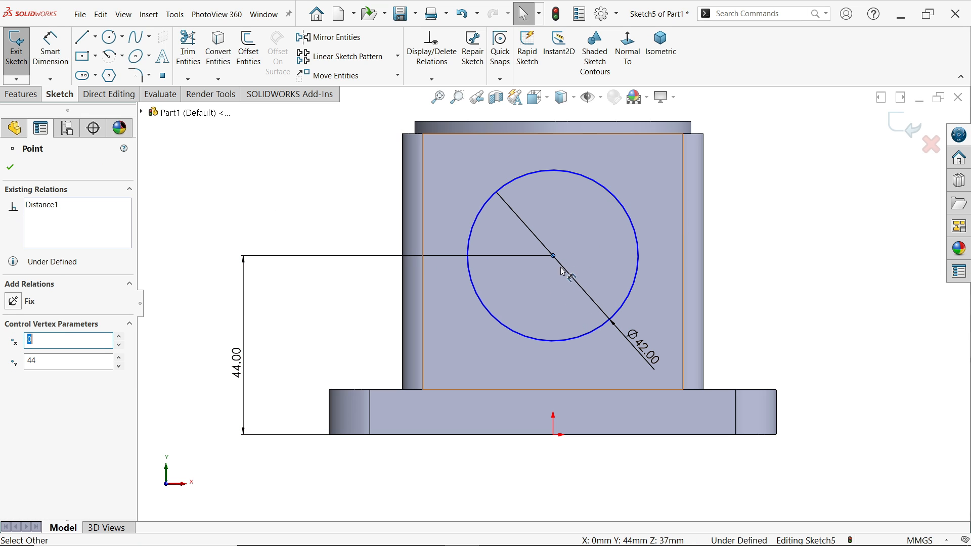
left_click(554, 434, "ctrl")
left_click(599, 388)
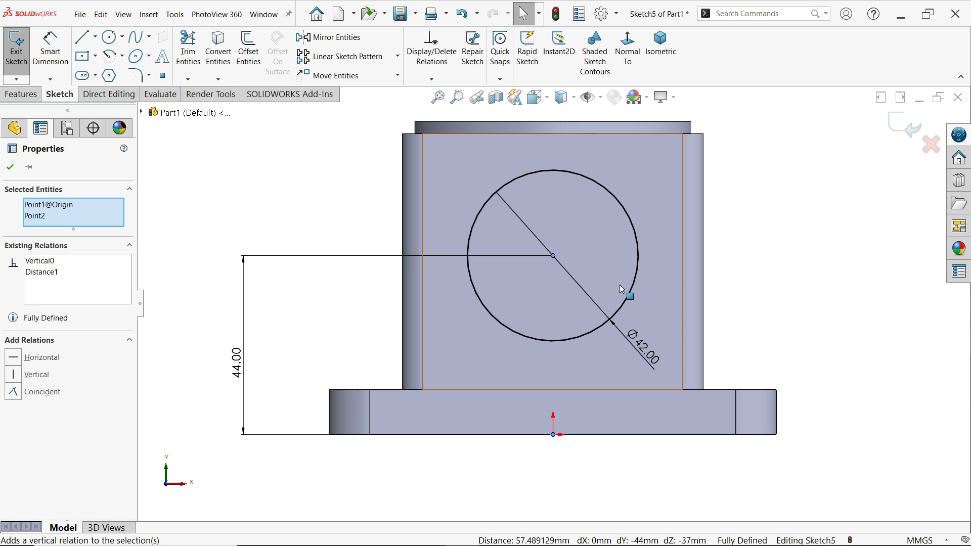
Step: Extrude the 42 mm circle 59 mm outward from the block as a merged blind boss
left_click(20, 96)
left_click(22, 54)
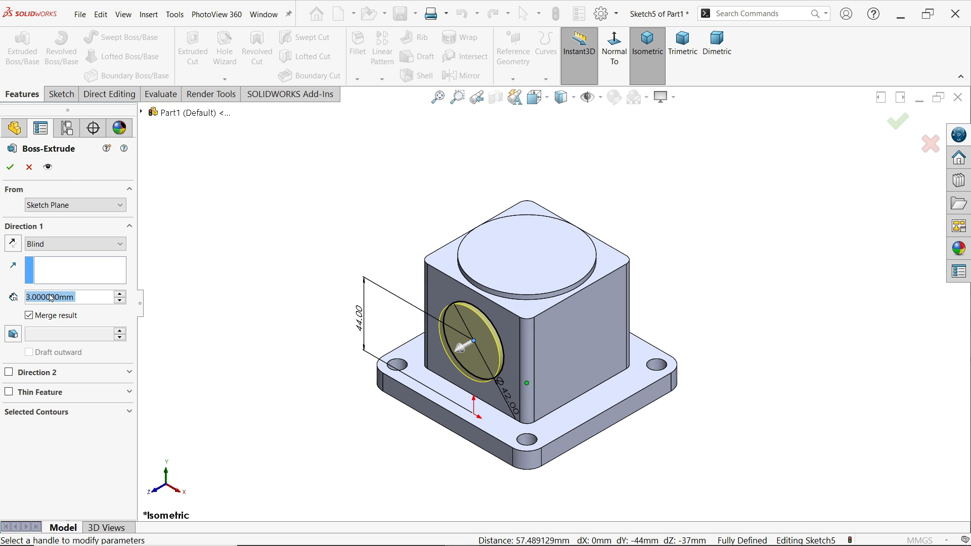
type("59")
key("Return")
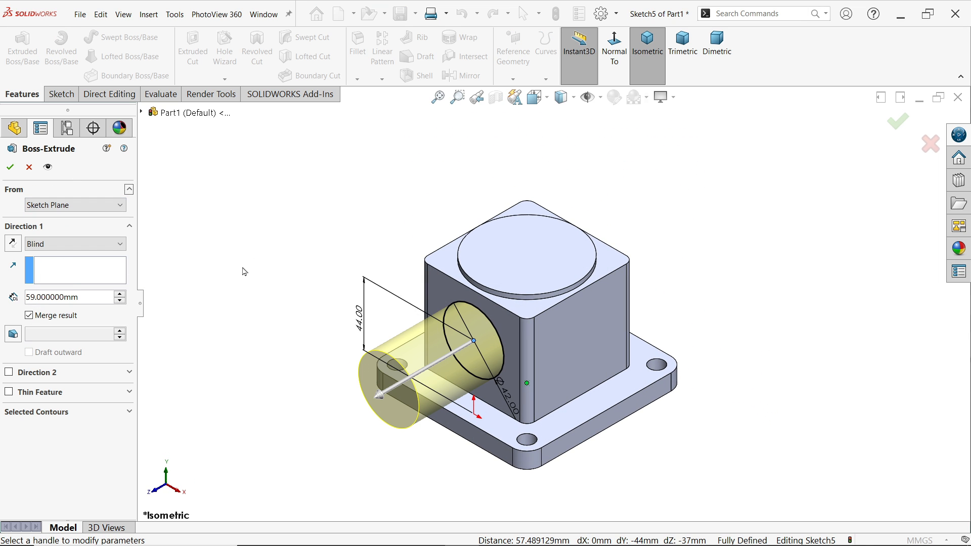
left_click(10, 167)
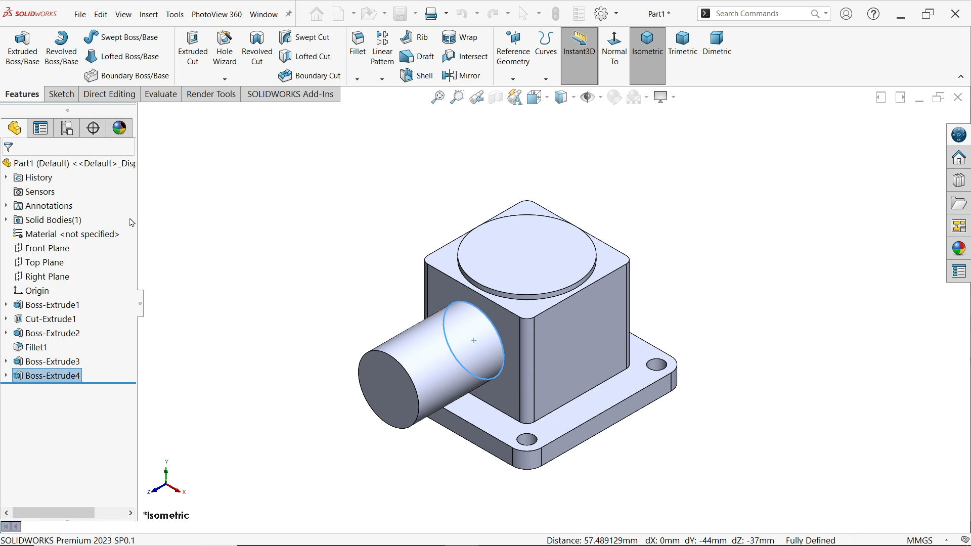
left_click(285, 244)
Step: Measure the overall distance from the arm's end face to the base plate's opposite side face
middle_click_drag(691, 392, 666, 397)
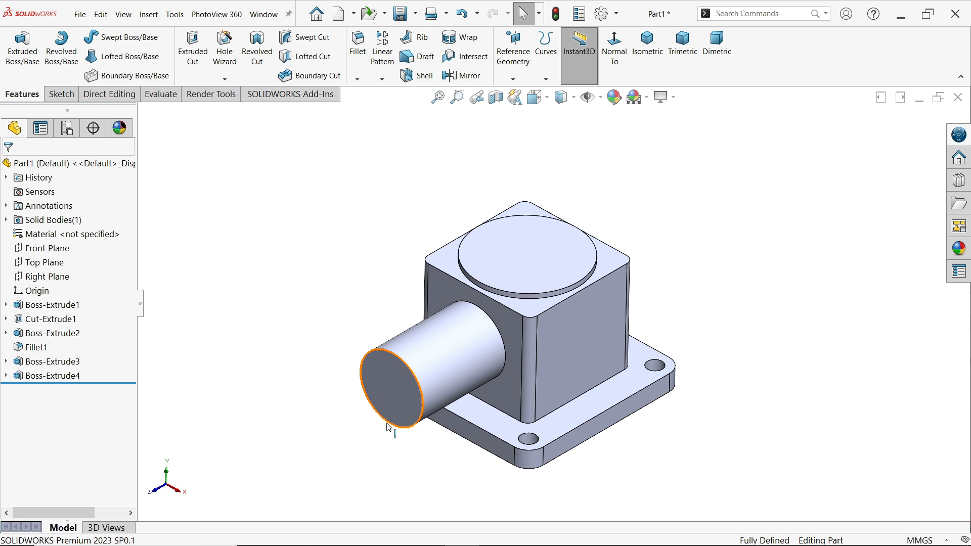
left_click(396, 392)
middle_click_drag(771, 301, 664, 324)
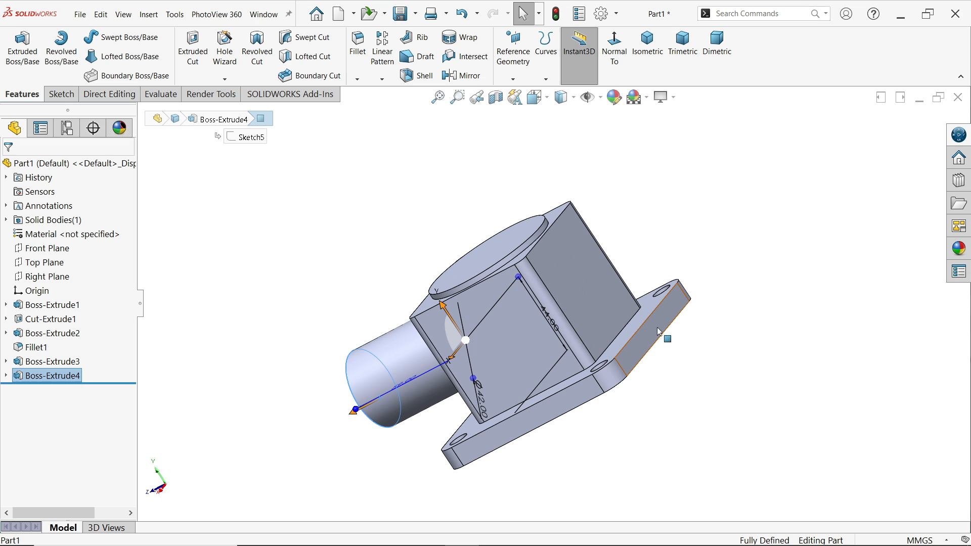
left_click(652, 348)
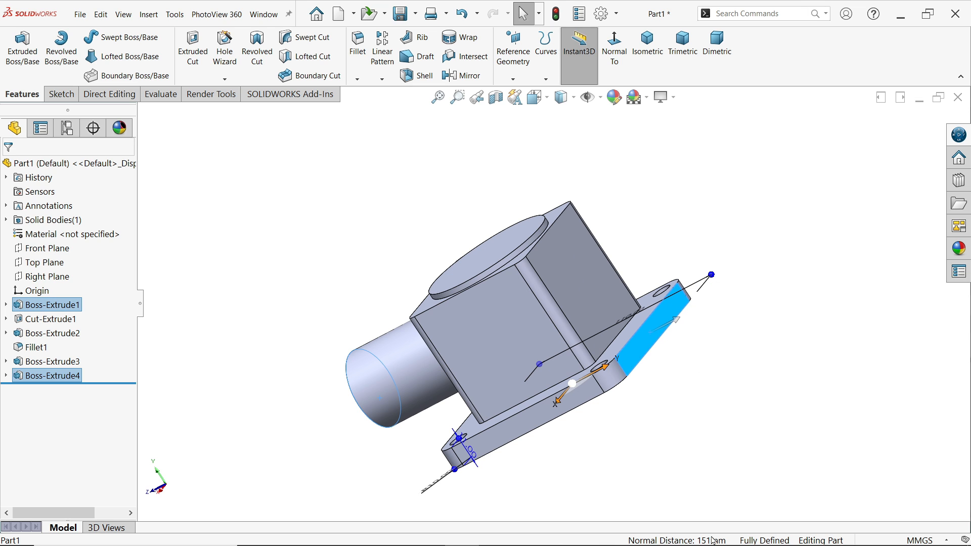
left_click(707, 386)
middle_click_drag(707, 387, 813, 333)
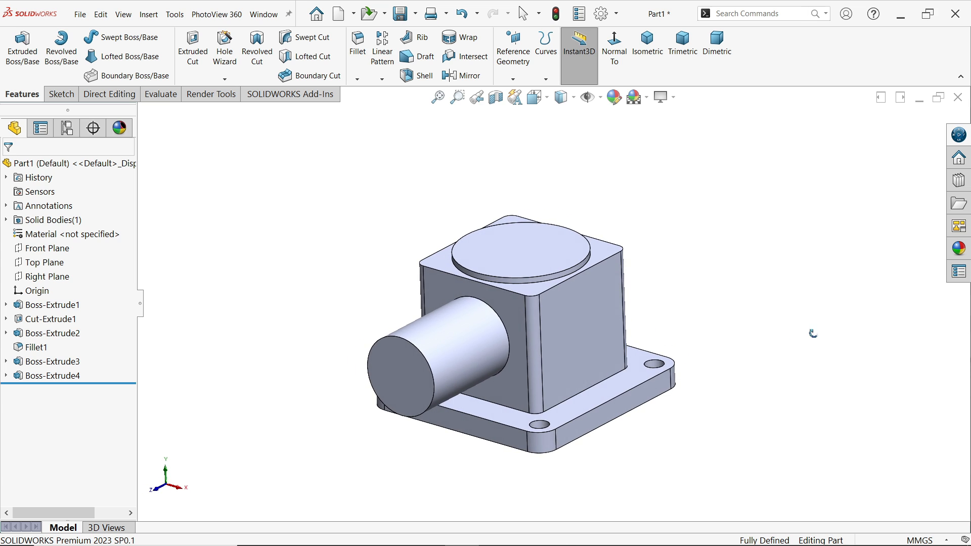
Step: Open a sketch on the arm's end face and draw a 54 mm diameter circle concentric with the arm
left_click(405, 382)
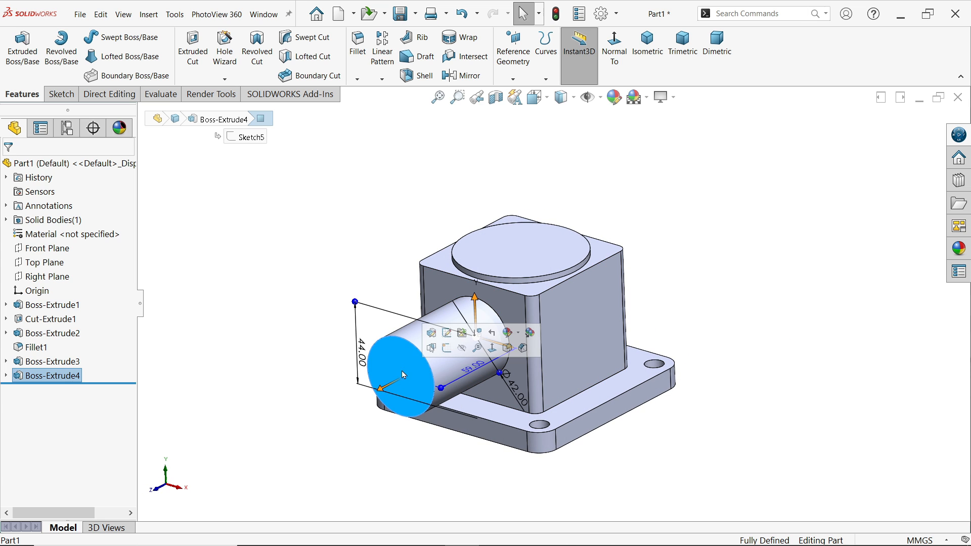
left_click(447, 348)
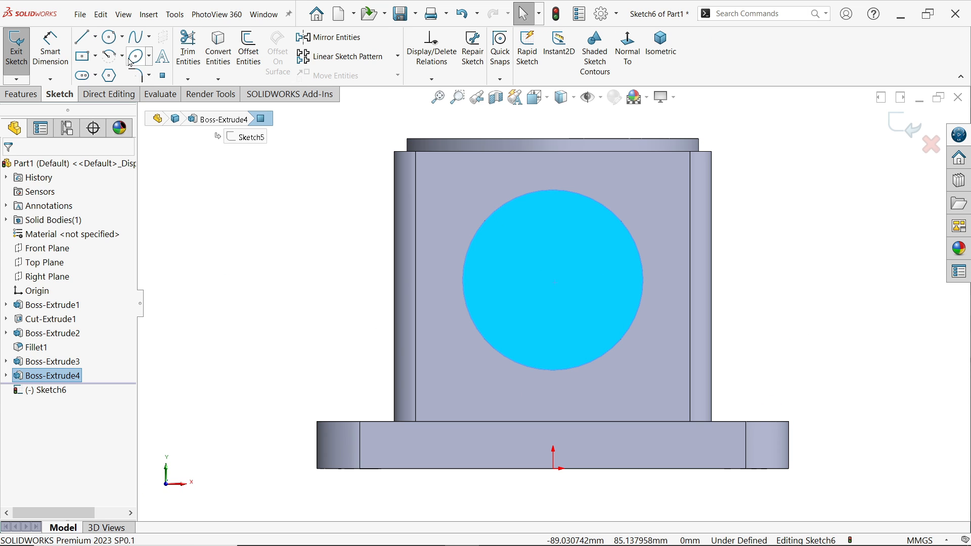
left_click(109, 44)
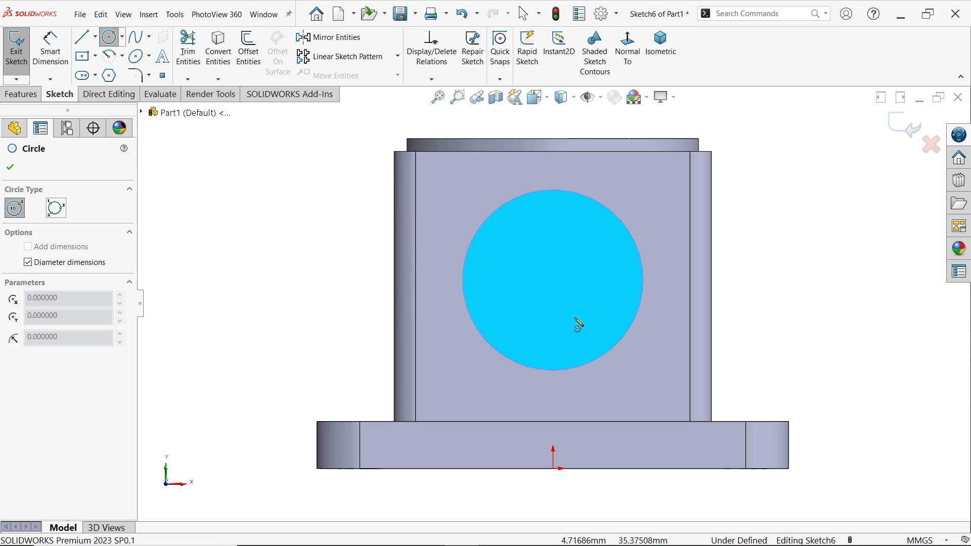
left_click(554, 279)
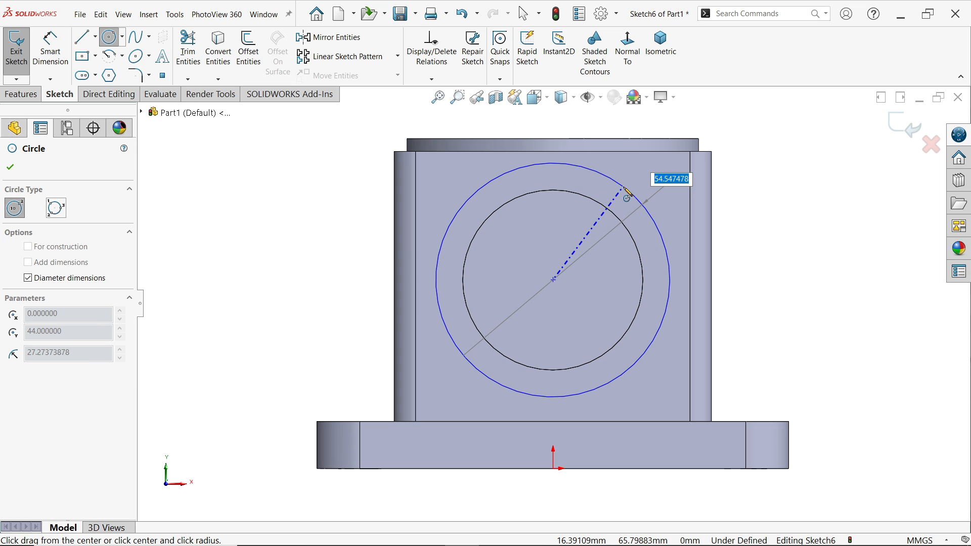
type("54")
key("Return")
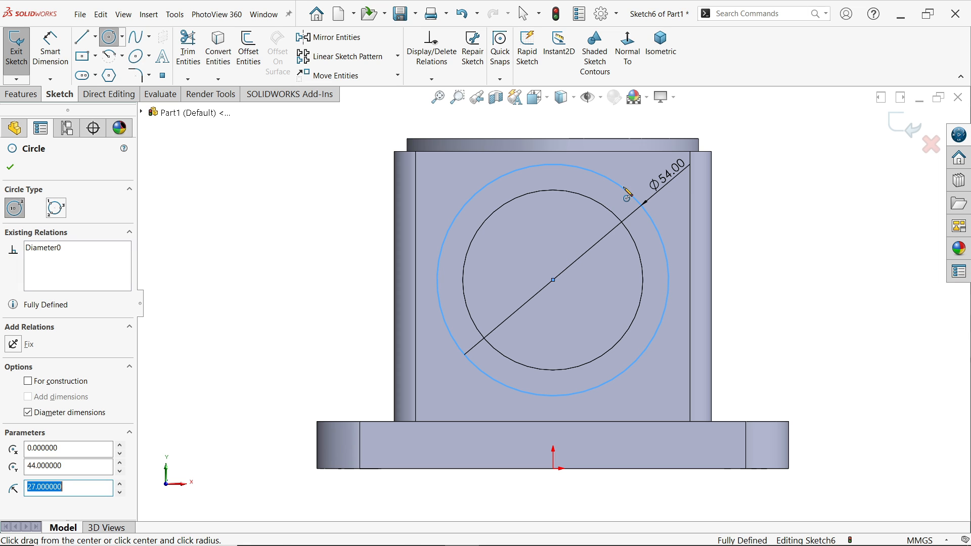
key("Escape")
key("Escape")
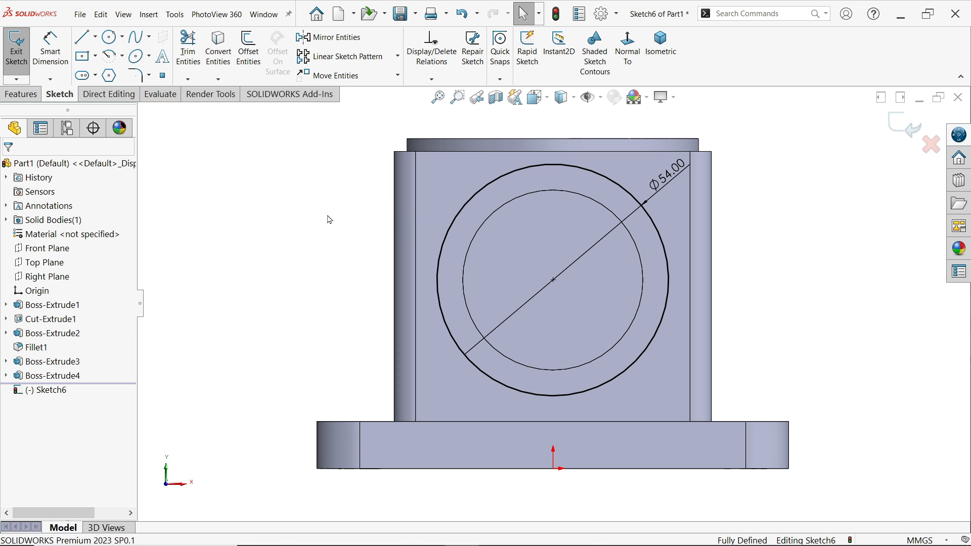
Step: Extrude the 54 mm circle 12 mm back toward the block as a merged blind boss
left_click(20, 94)
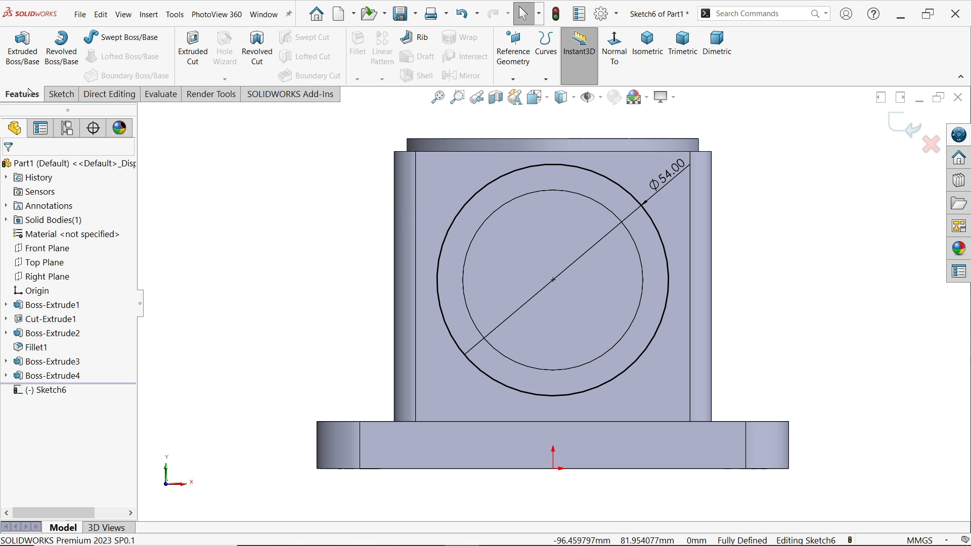
left_click(23, 51)
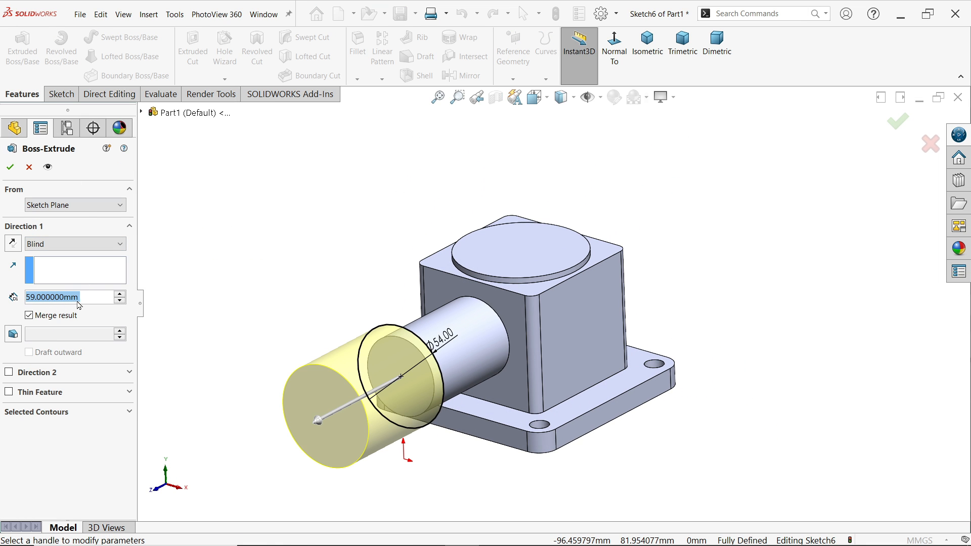
type("12")
key("Return")
scroll(460, 388, "down", 2)
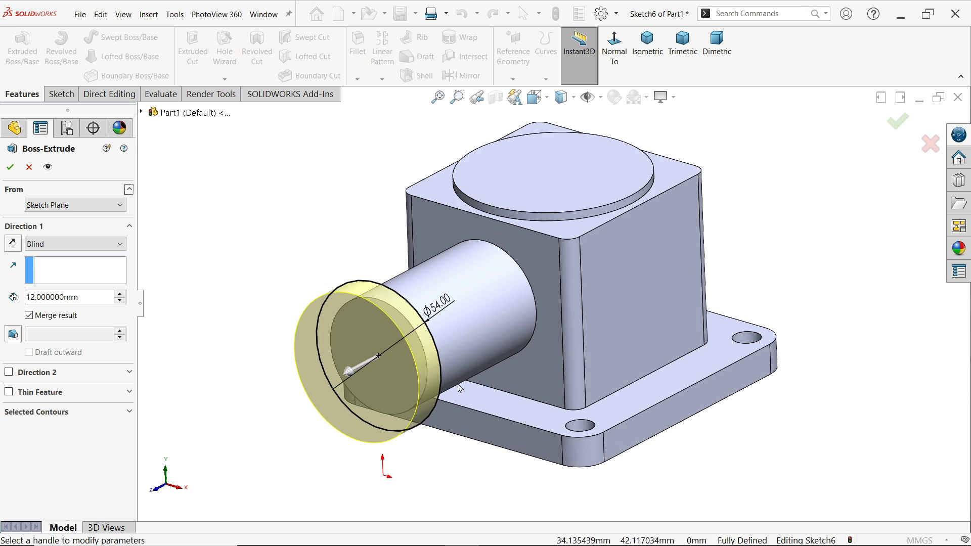
scroll(460, 388, "down", 1)
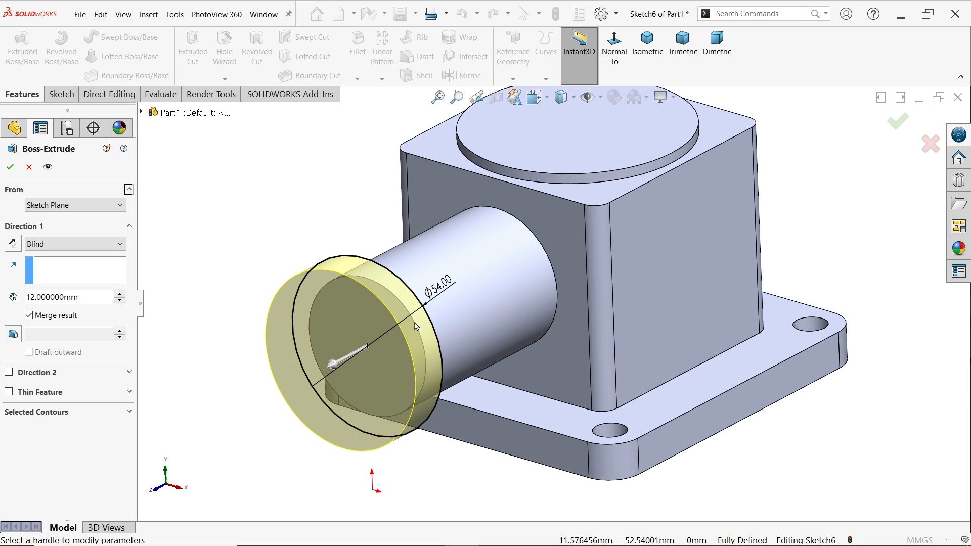
left_click(13, 245)
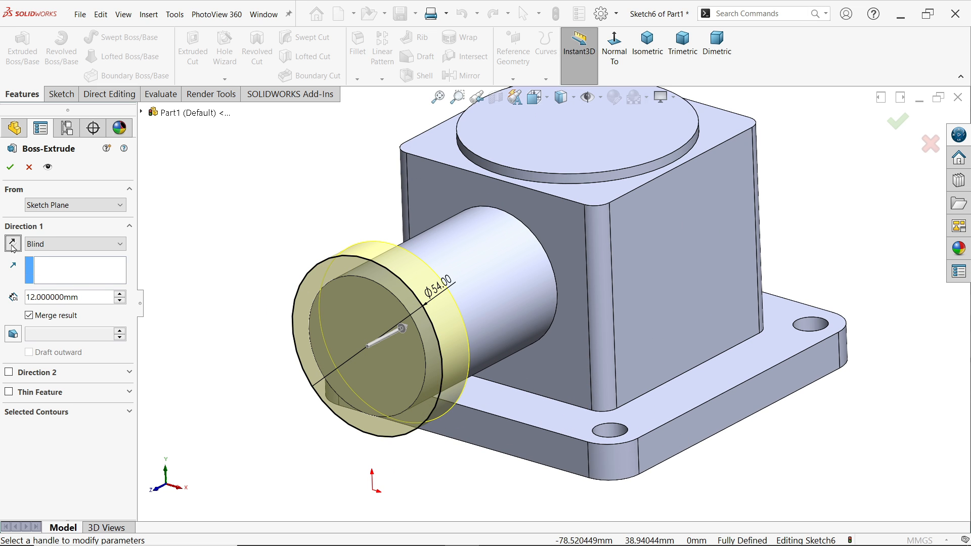
mouse_move(174, 221)
middle_mouse_down()
mouse_move(113, 221)
mouse_move(165, 222)
middle_mouse_up()
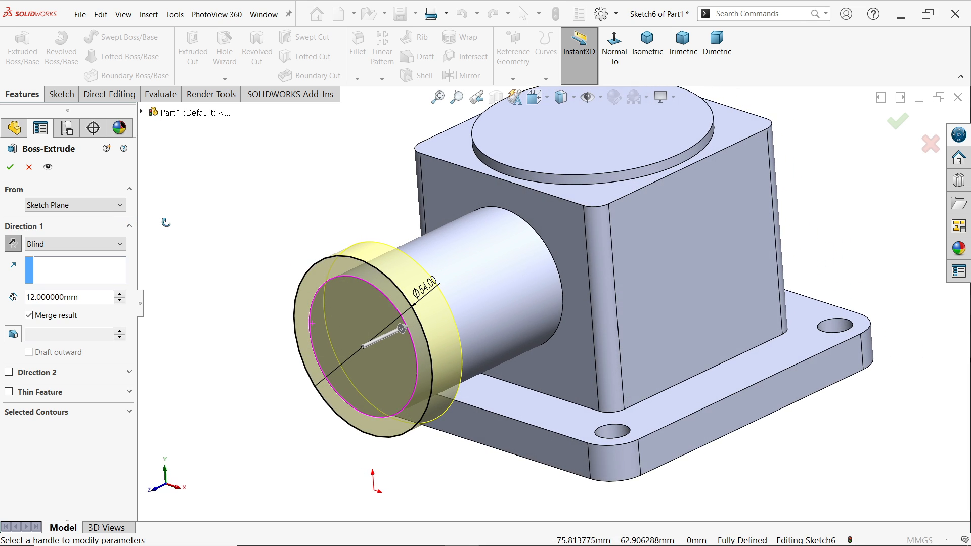
left_click(12, 169)
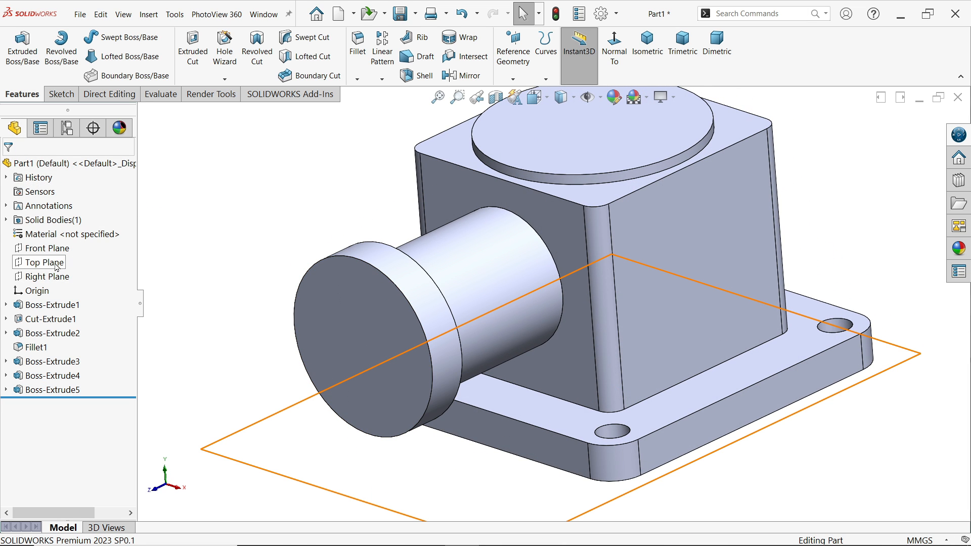
Step: Open a sketch on the Right Plane and draw a horizontal centerline along the arm's axis from the flange's outer face to the block
left_click(57, 278)
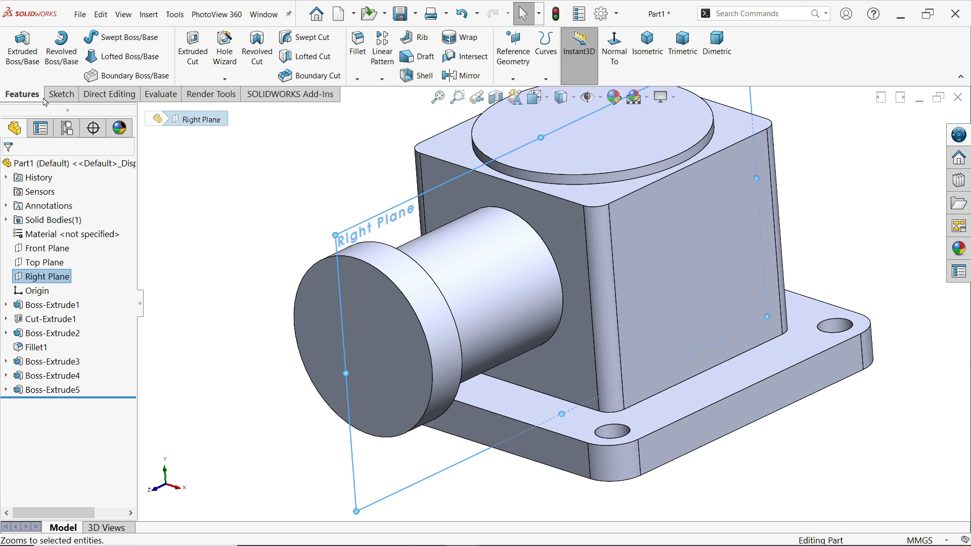
left_click(60, 94)
left_click(17, 53)
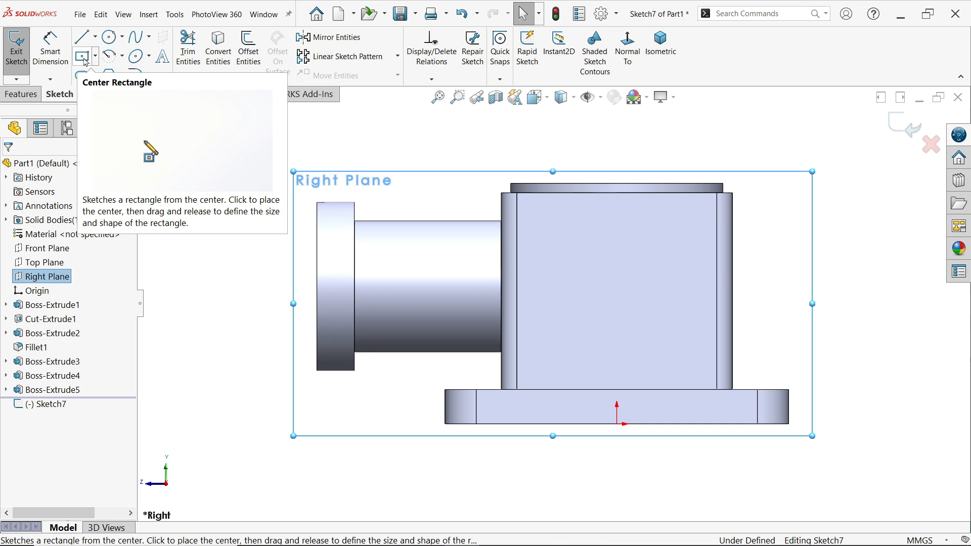
left_click(83, 56)
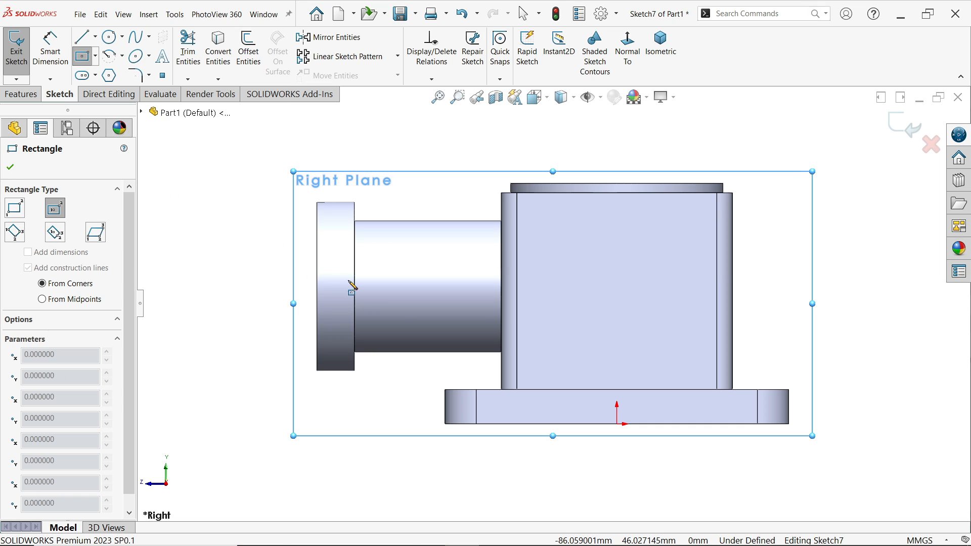
left_click(95, 38)
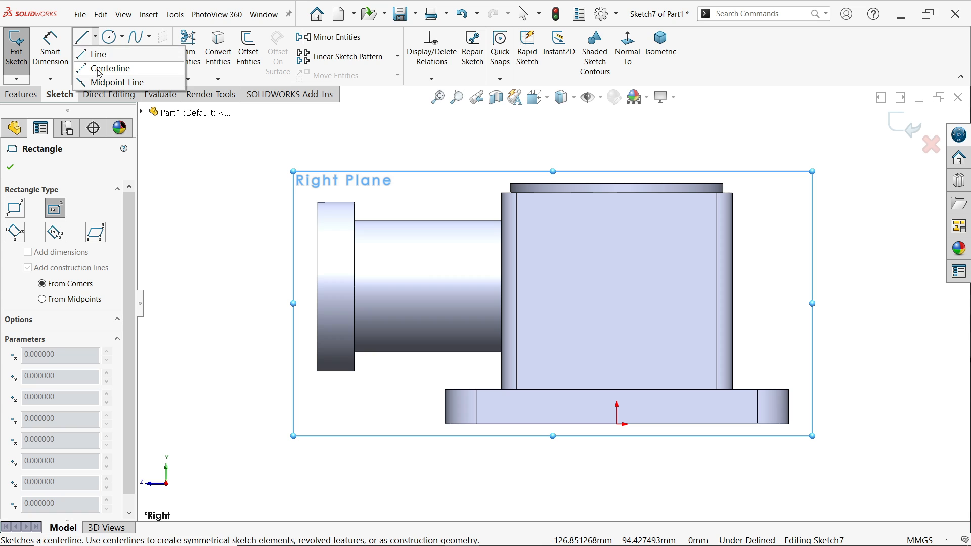
left_click(97, 69)
left_click(318, 287)
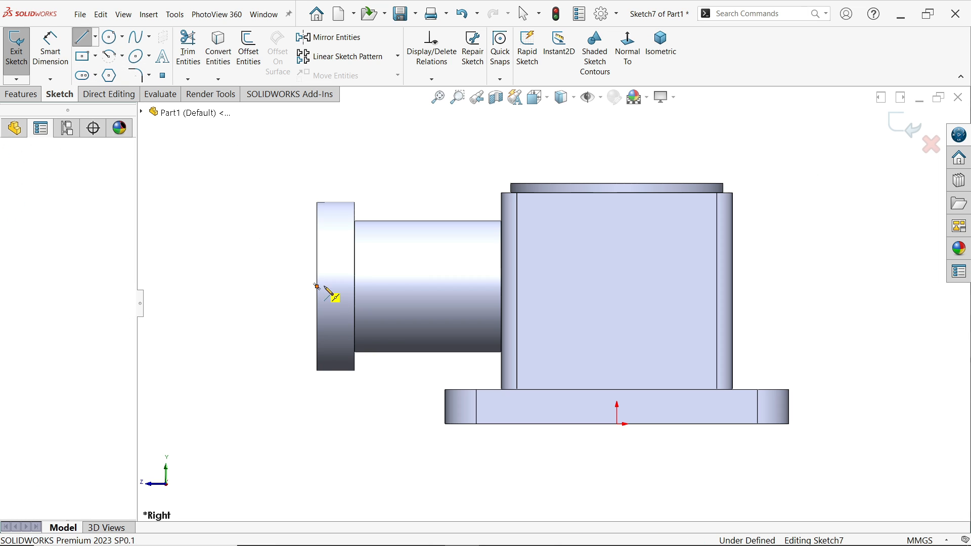
left_click(501, 287)
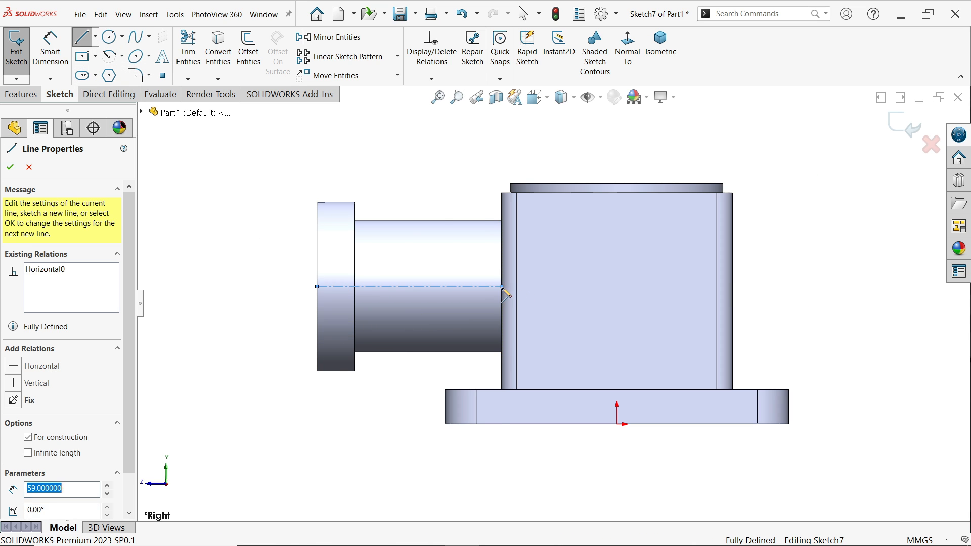
key("Escape")
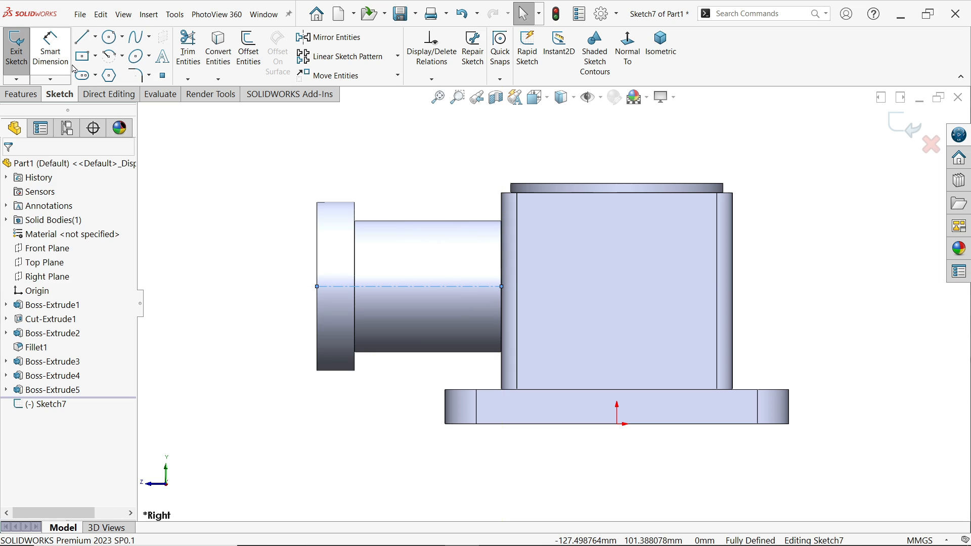
Step: Draw a center rectangle on the centerline near the flange, 34 mm high and 20 mm wide
left_click(85, 57)
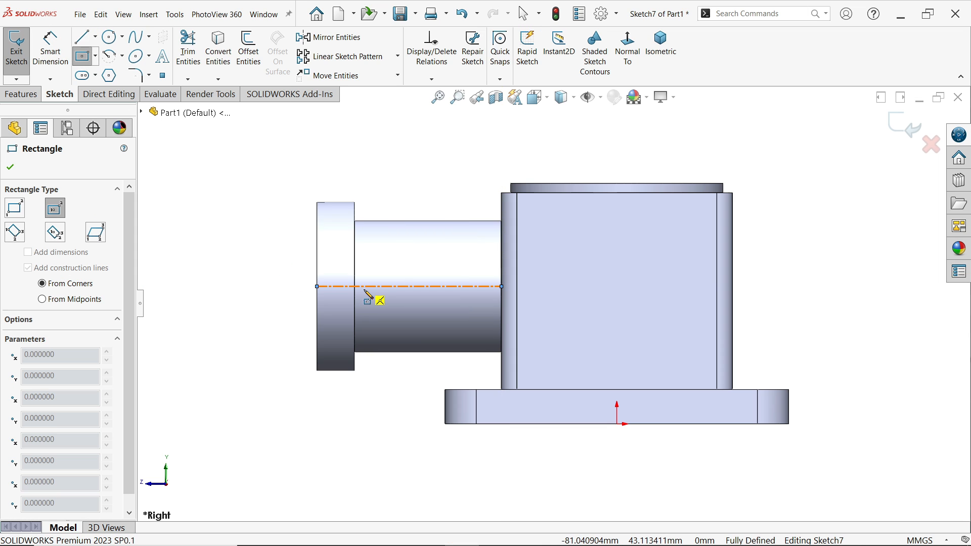
left_click(364, 286)
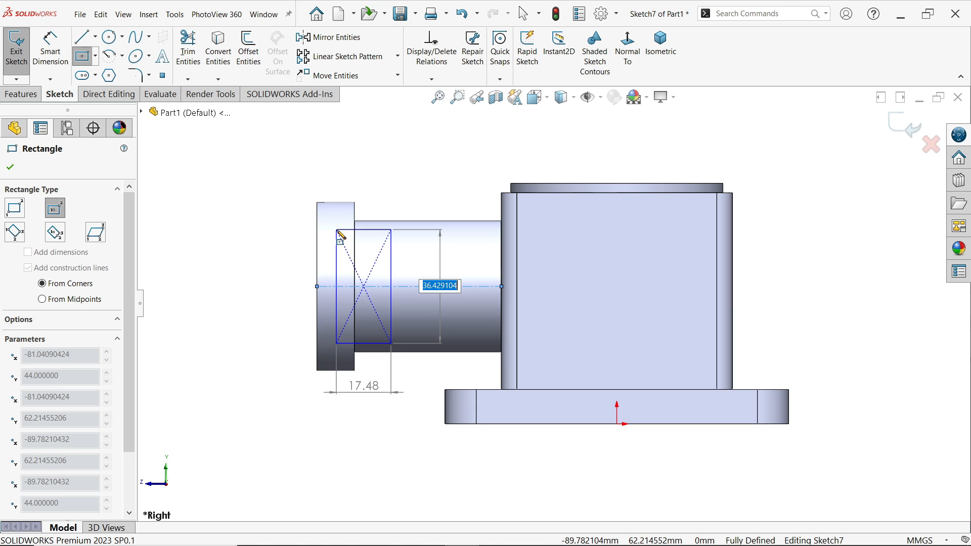
type("34")
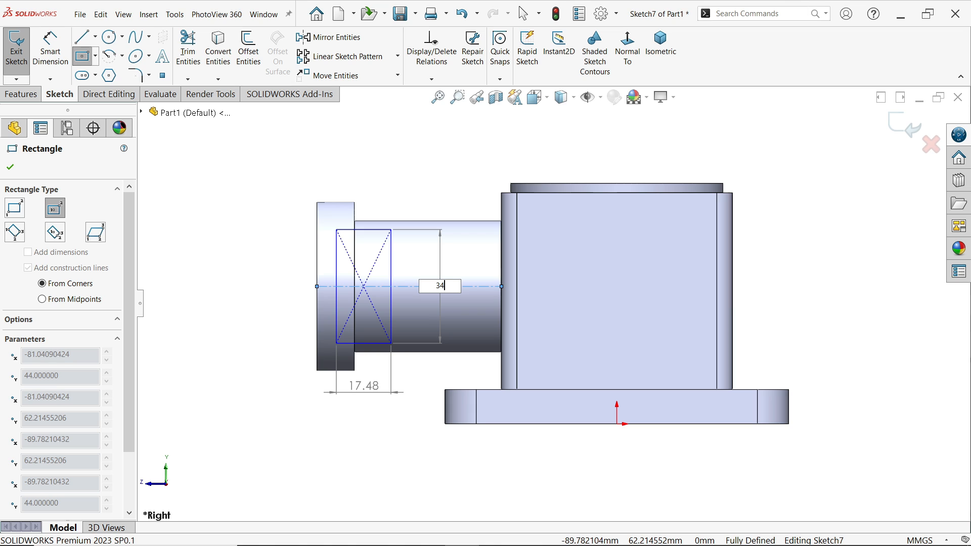
key("Tab")
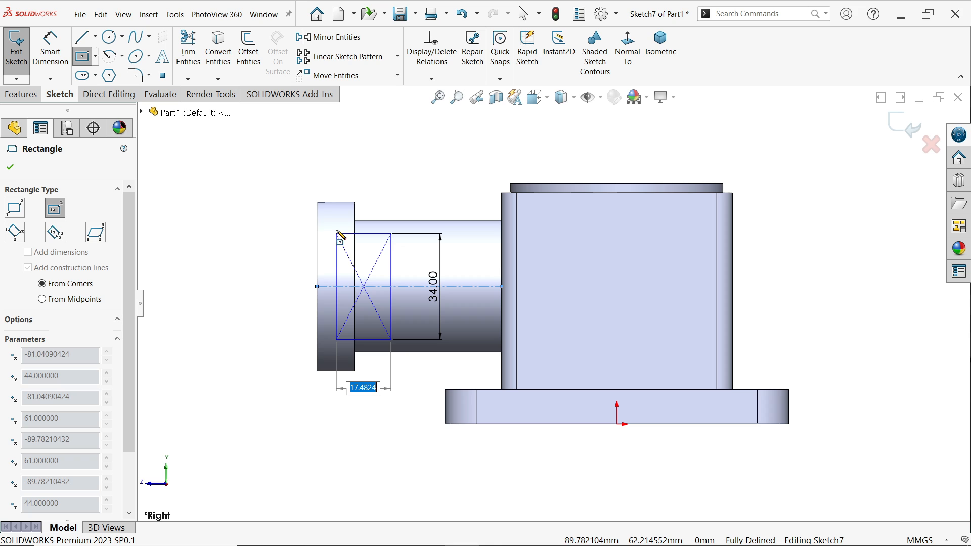
type("20")
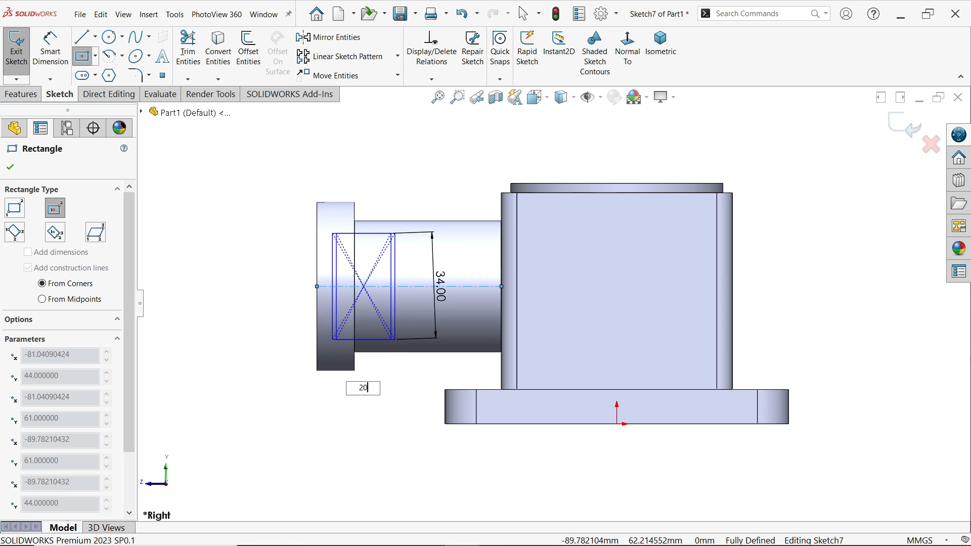
key("Return")
key("Escape")
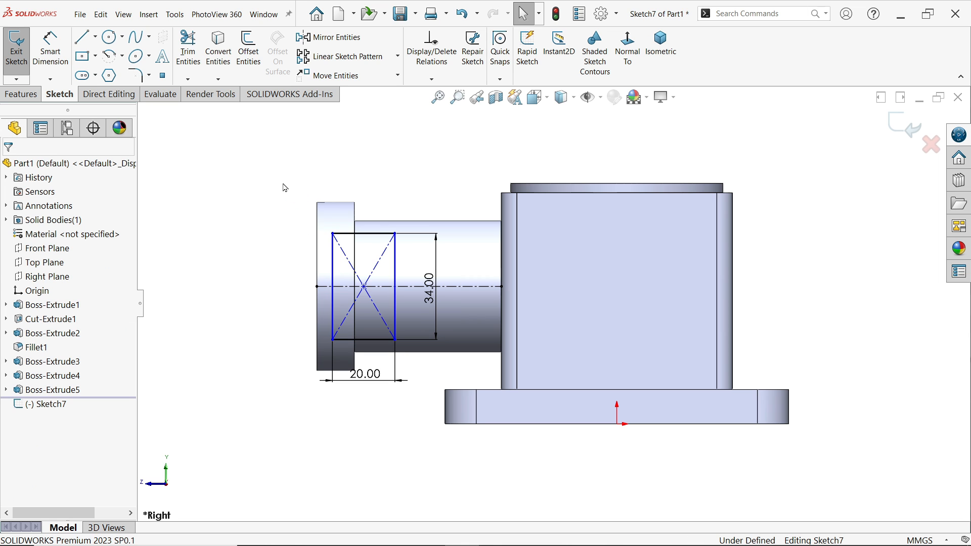
Step: Make the rectangle's outer vertical side collinear with the flange's outer face edge
scroll(283, 197, "down", 1)
scroll(340, 298, "down", 2)
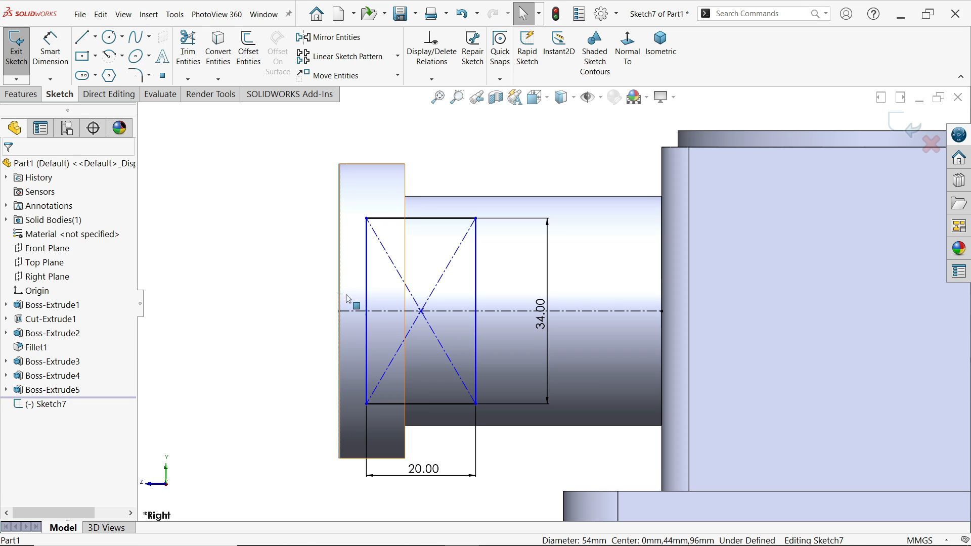
left_click(367, 302, "ctrl")
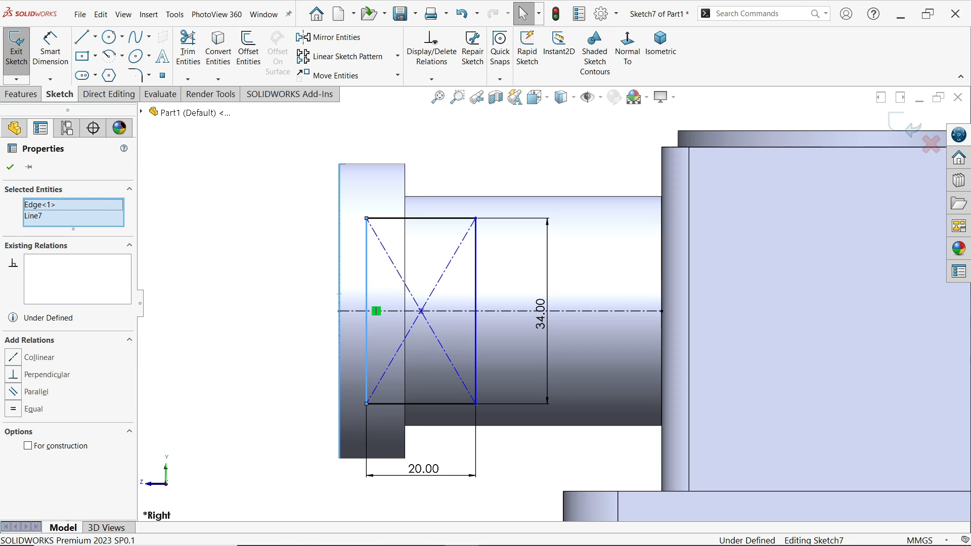
left_click(398, 252)
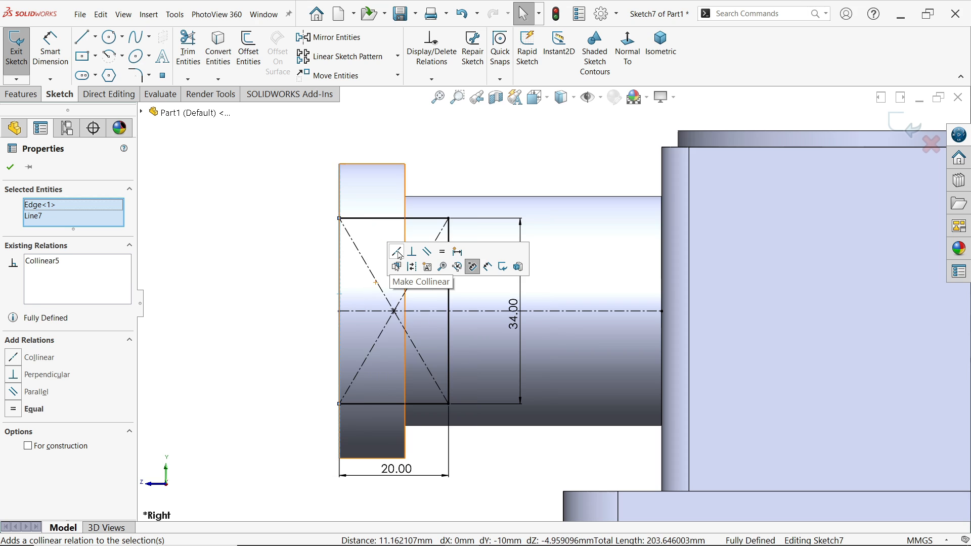
left_click(288, 252)
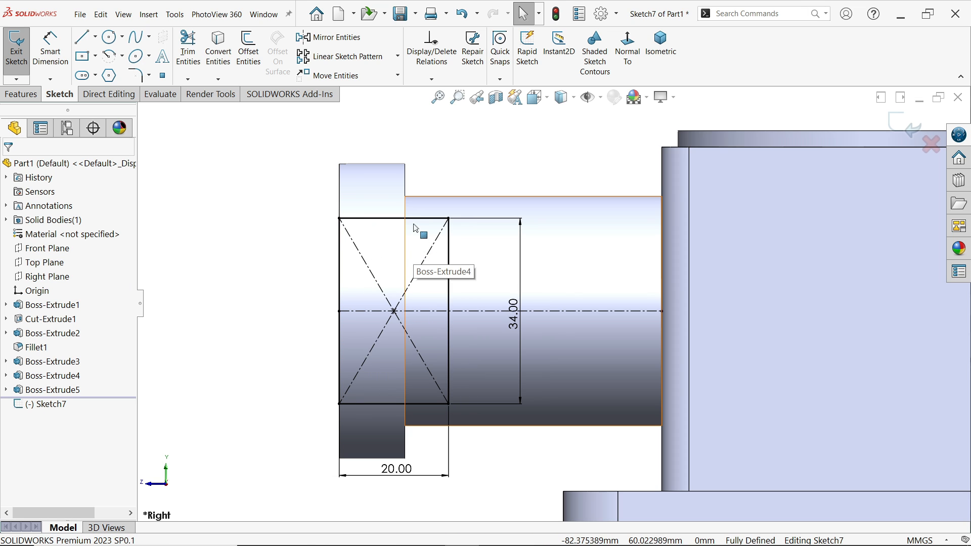
Step: Extrude the 34 by 20 mm rectangle 62 mm as a merged Mid Plane boss across the flange
left_click(31, 94)
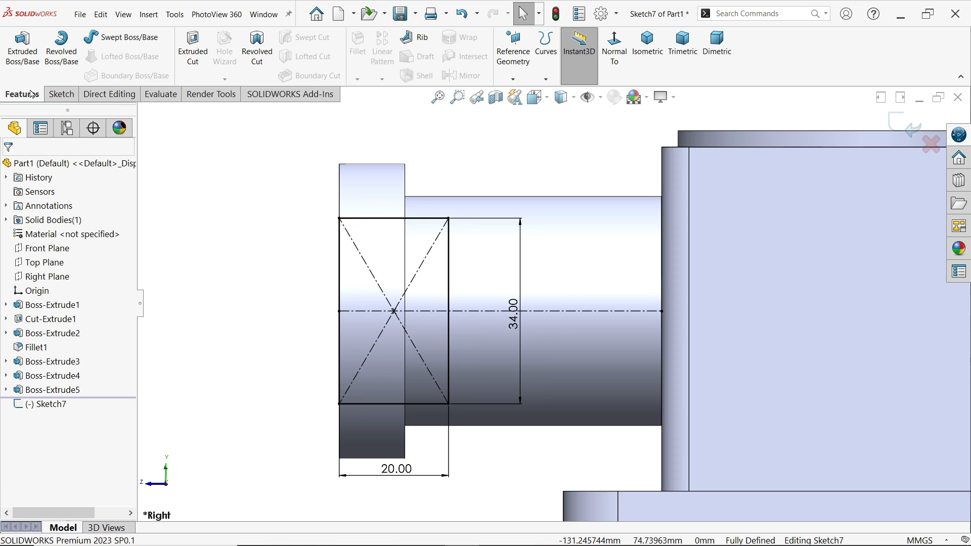
left_click(25, 55)
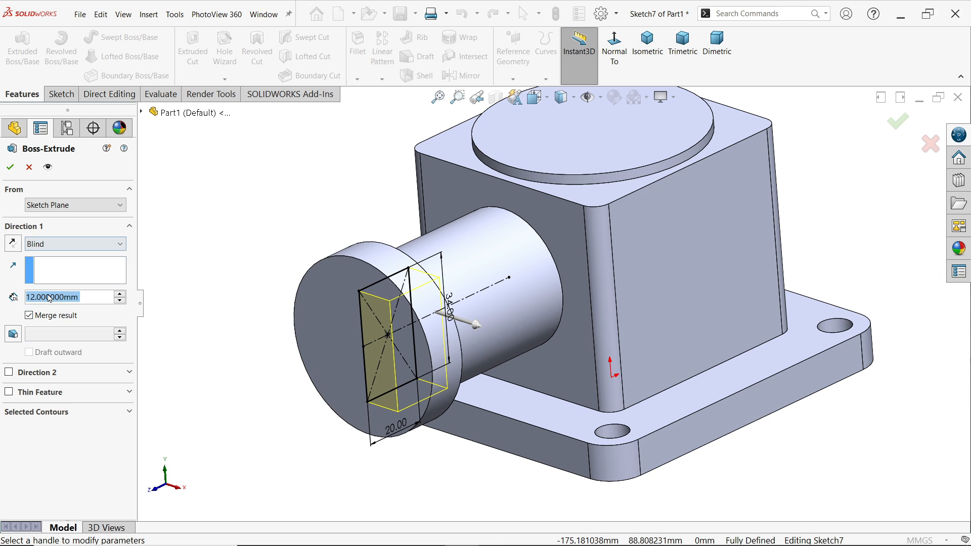
type("62")
key("Return")
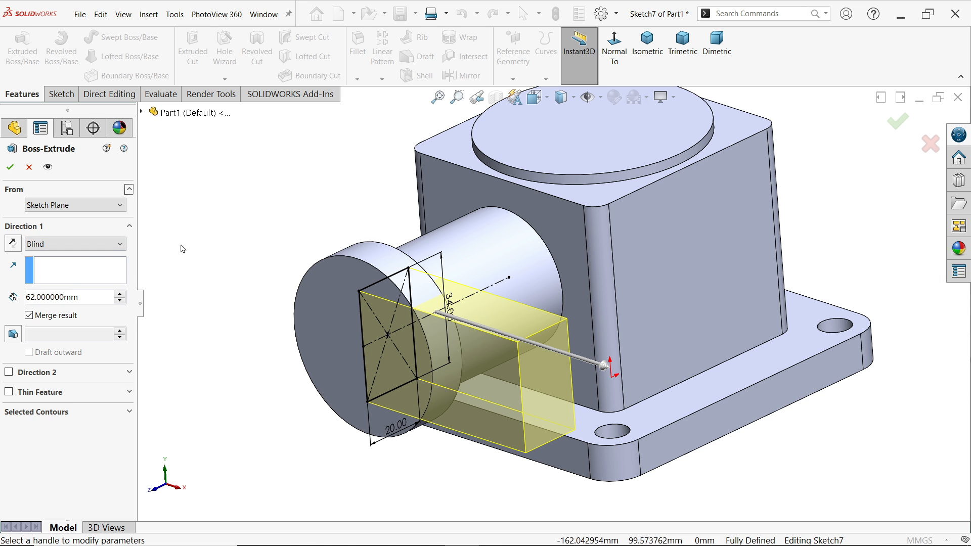
left_click(91, 243)
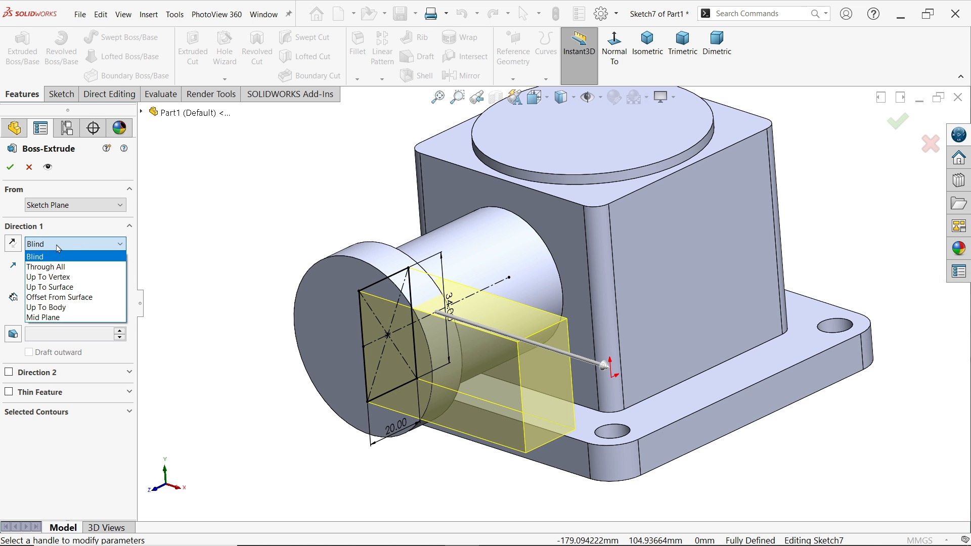
left_click(49, 319)
mouse_move(223, 240)
middle_mouse_down()
mouse_move(249, 245)
mouse_move(259, 275)
mouse_move(235, 241)
middle_mouse_up()
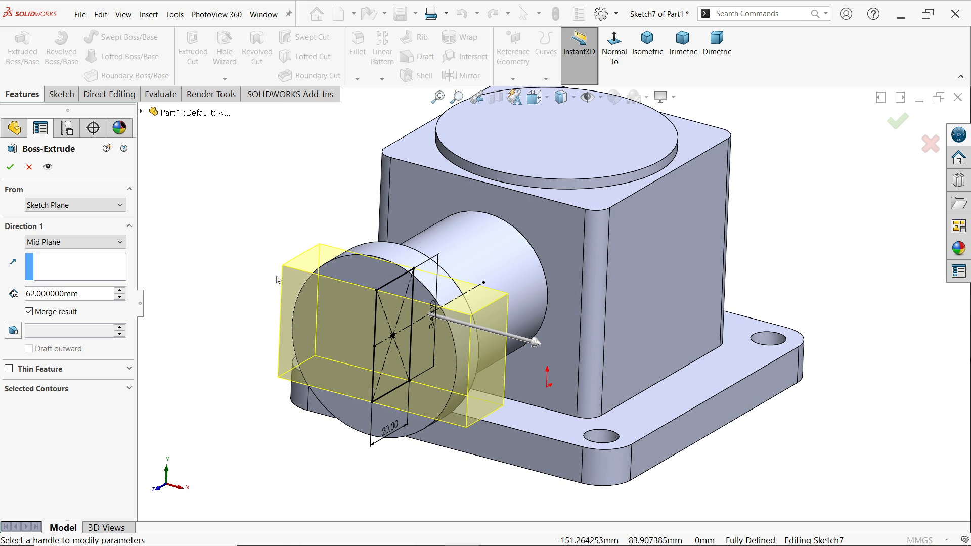
left_click(11, 165)
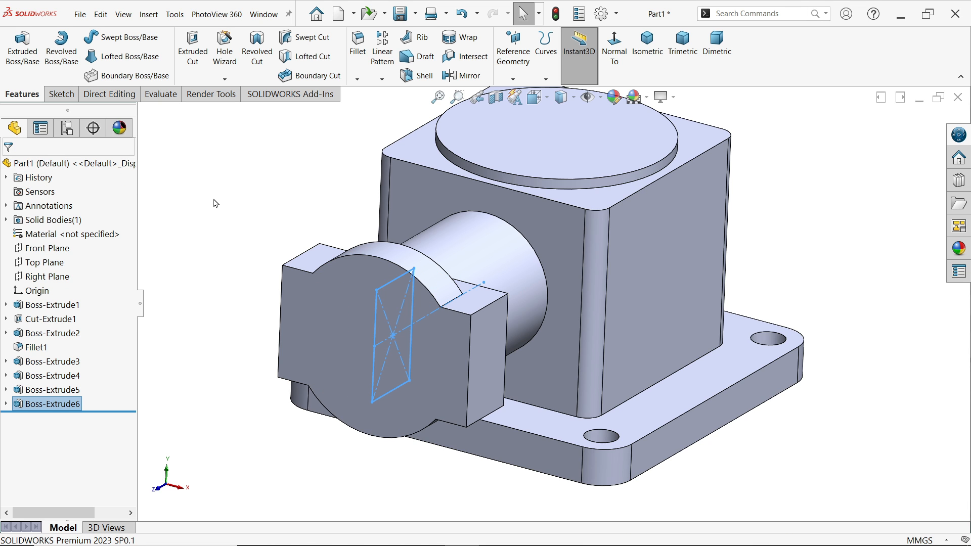
left_click(216, 203)
Step: Edit the lug boss's sketch to round the rectangle's four corners with 2 mm sketch fillets, and rebuild the model
middle_click_drag(233, 238, 214, 252)
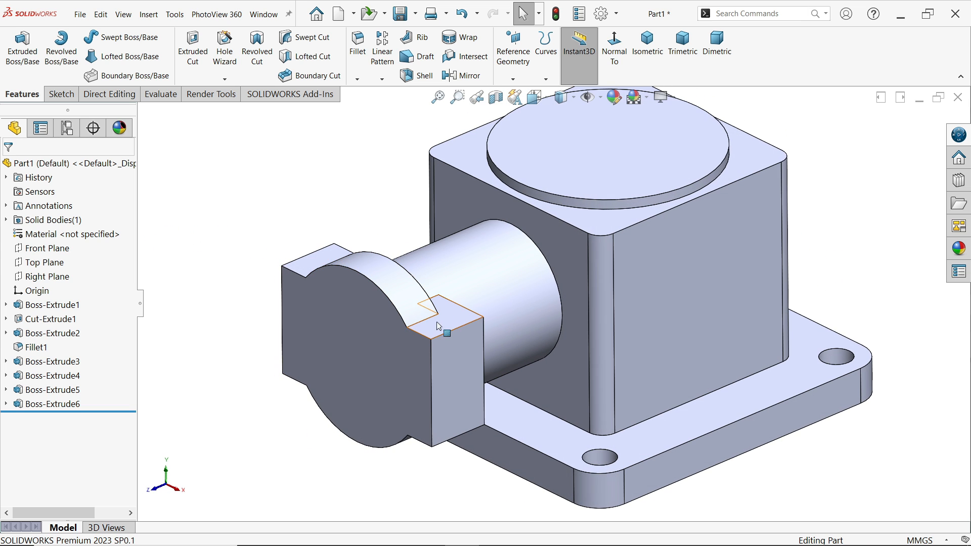
left_click(6, 405)
left_click(46, 418)
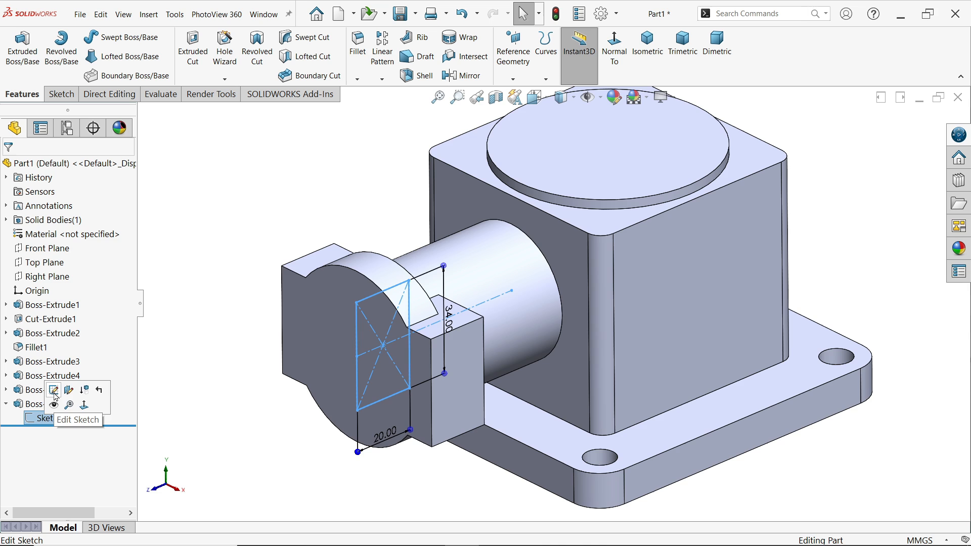
left_click(54, 393)
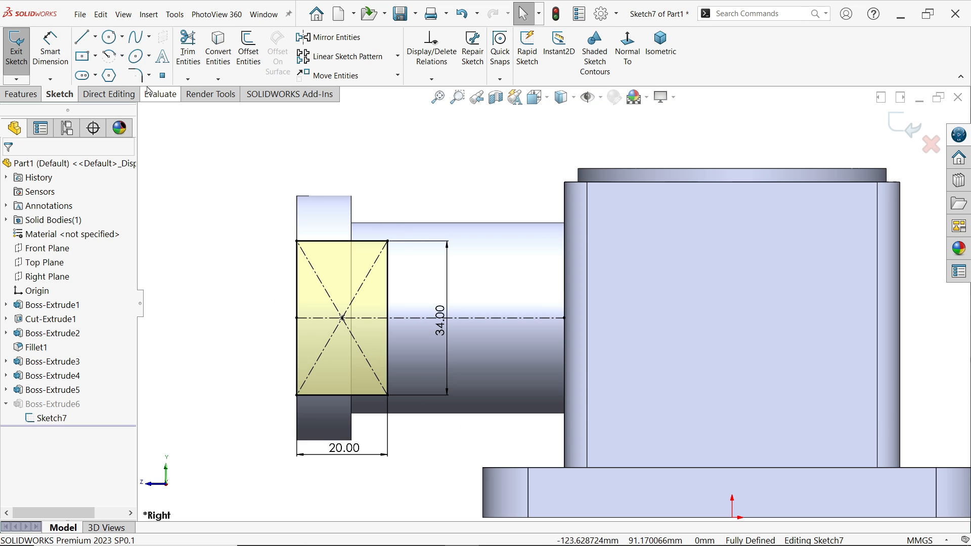
left_click(139, 79)
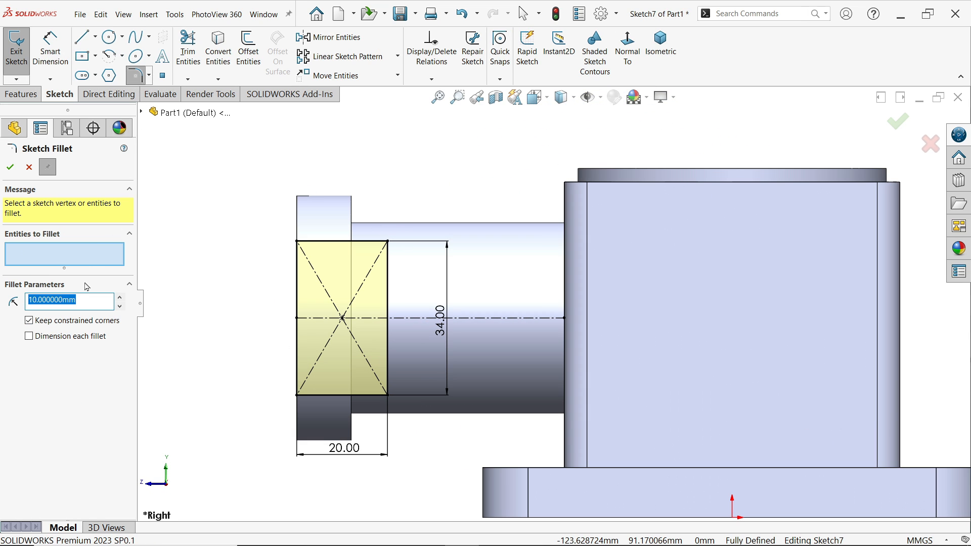
type("2")
key("Return")
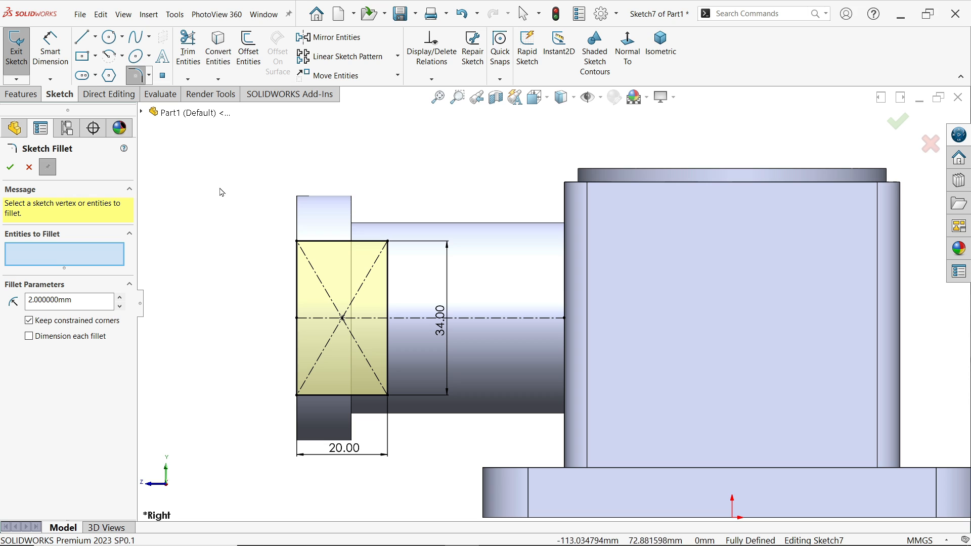
left_click_drag(220, 188, 414, 446)
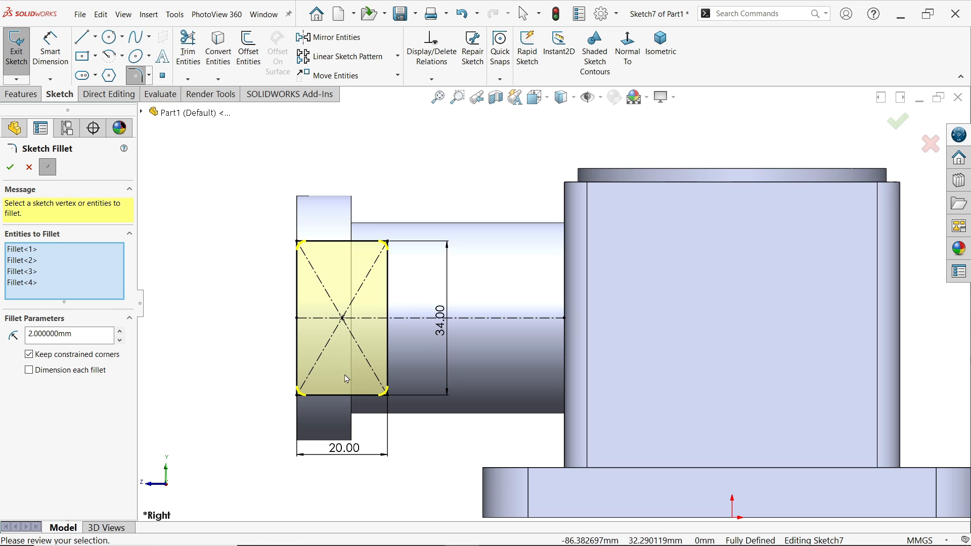
left_click(10, 166)
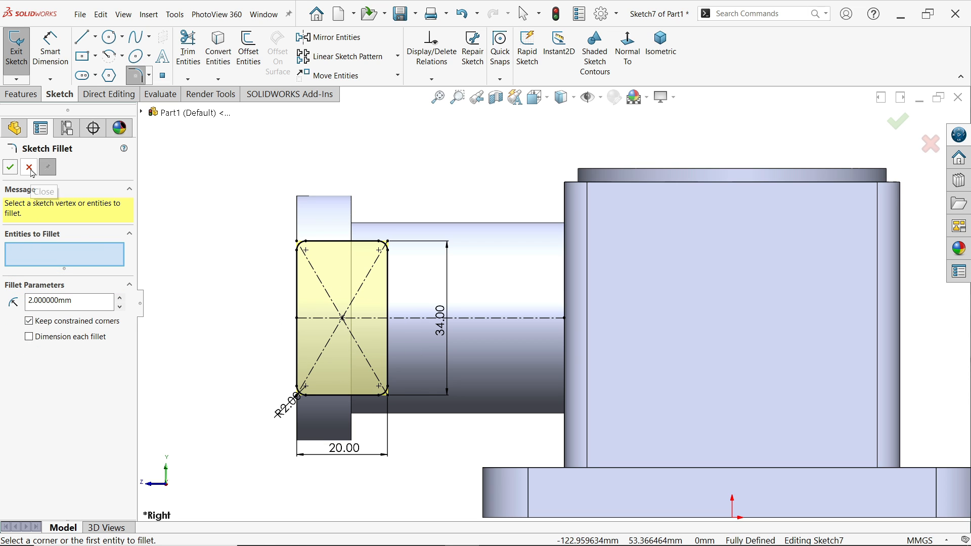
left_click(28, 167)
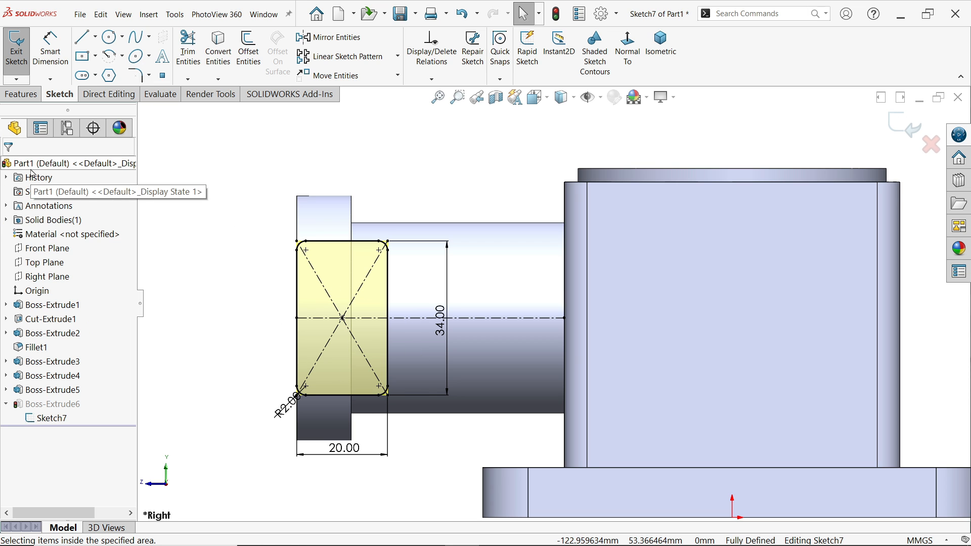
left_click(897, 126)
mouse_move(418, 147)
middle_mouse_down()
mouse_move(462, 189)
mouse_move(465, 220)
mouse_move(405, 232)
mouse_move(455, 213)
middle_mouse_up()
left_click(648, 45)
Step: Switch to the pump body drawing and examine the side view and sections A-A and B-B for the block's internal cavity dimensions
key("alt+Tab")
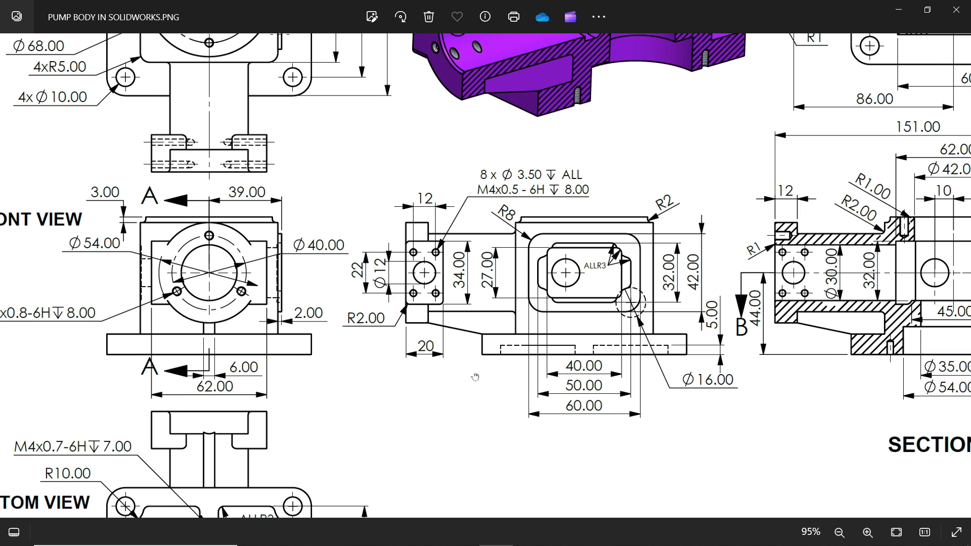
left_click_drag(413, 307, 480, 342)
scroll(396, 289, "down", 1)
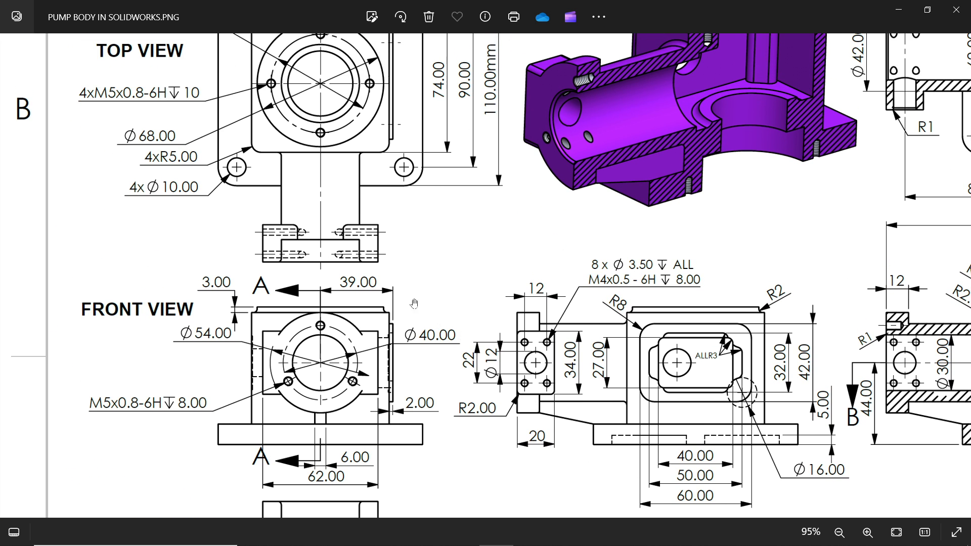
scroll(354, 243, "up", 4)
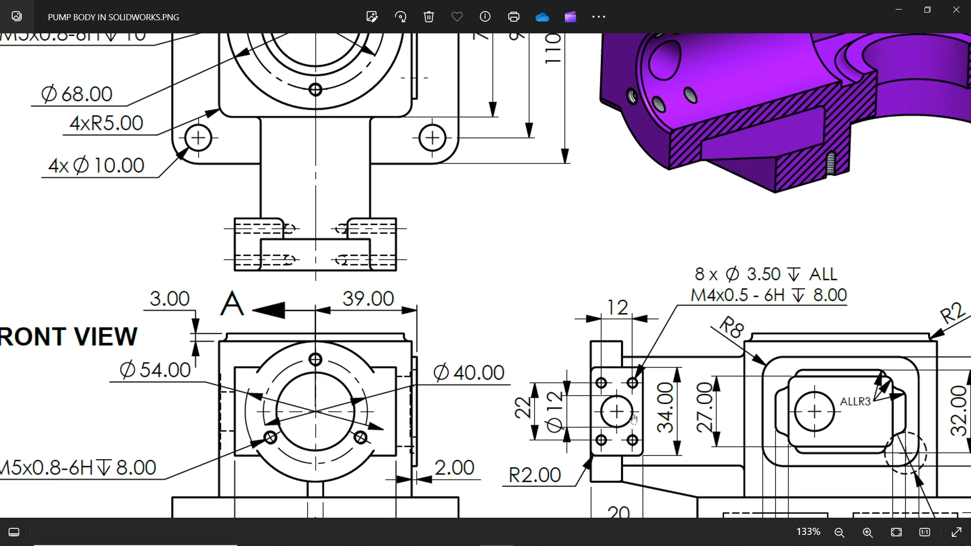
mouse_move(515, 370)
left_mouse_down()
mouse_move(486, 257)
mouse_move(462, 259)
left_mouse_up()
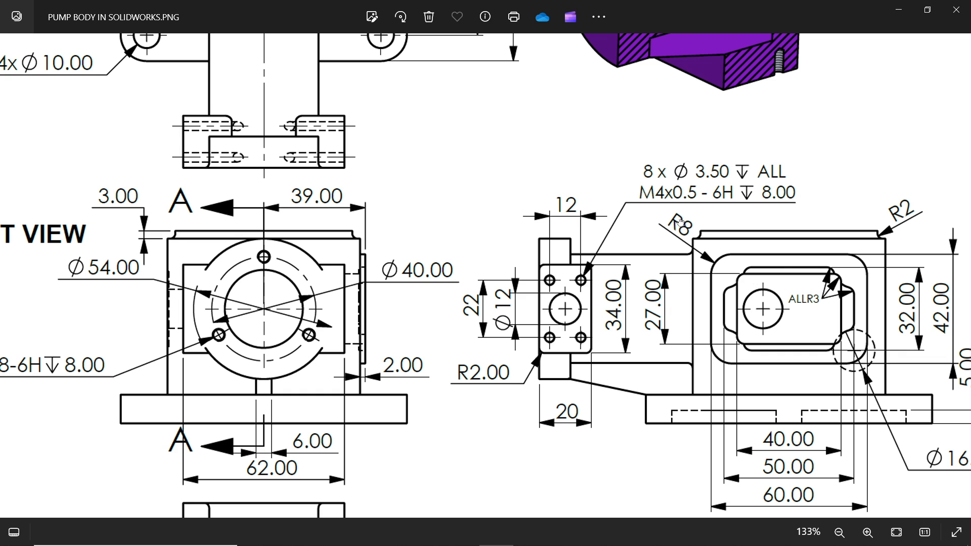
mouse_move(681, 223)
left_mouse_down()
mouse_move(318, 231)
mouse_move(272, 211)
left_mouse_up()
left_click_drag(820, 295, 533, 280)
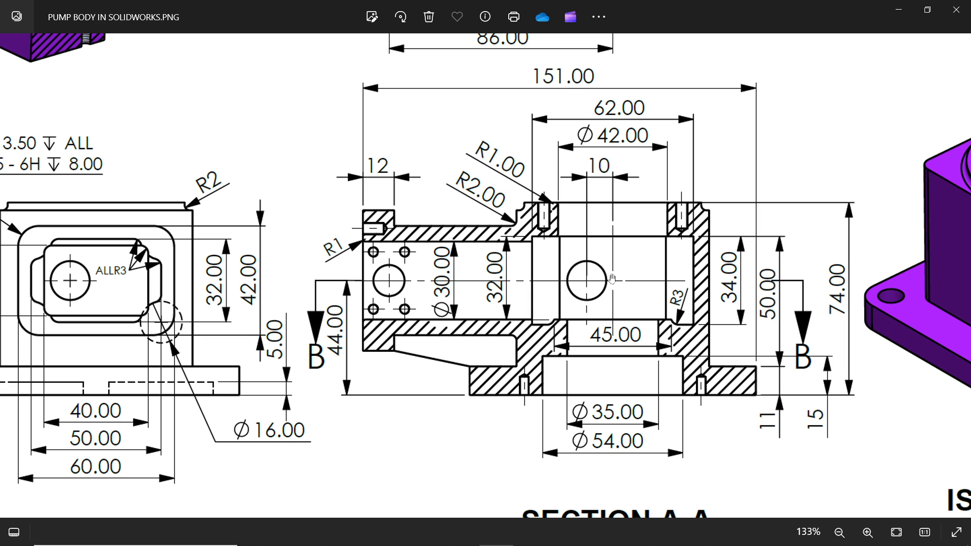
scroll(612, 279, "down", 4)
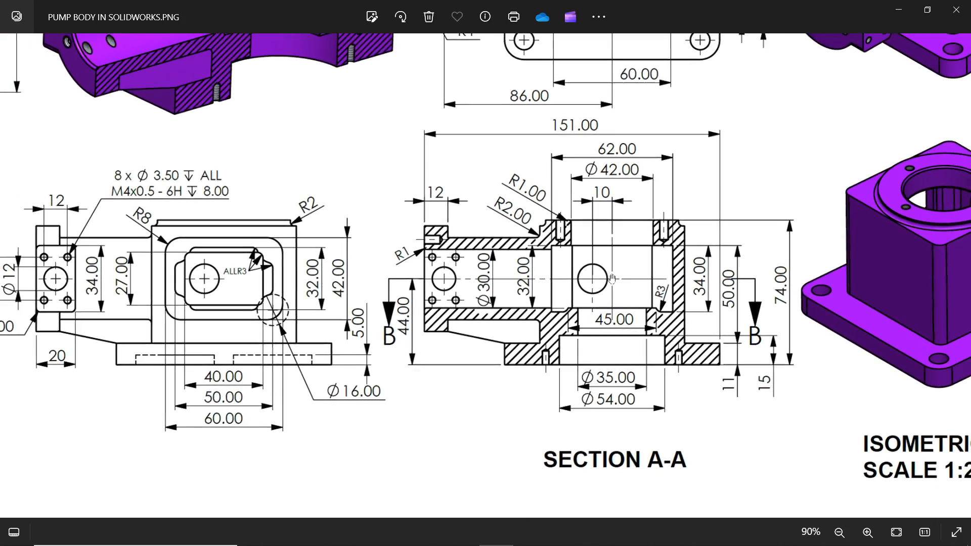
scroll(612, 278, "down", 5)
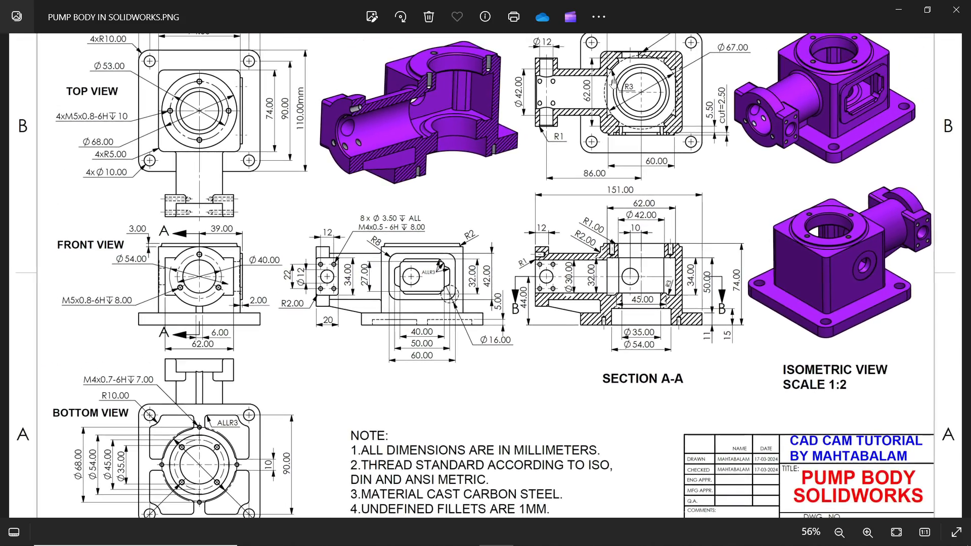
scroll(654, 64, "up", 5)
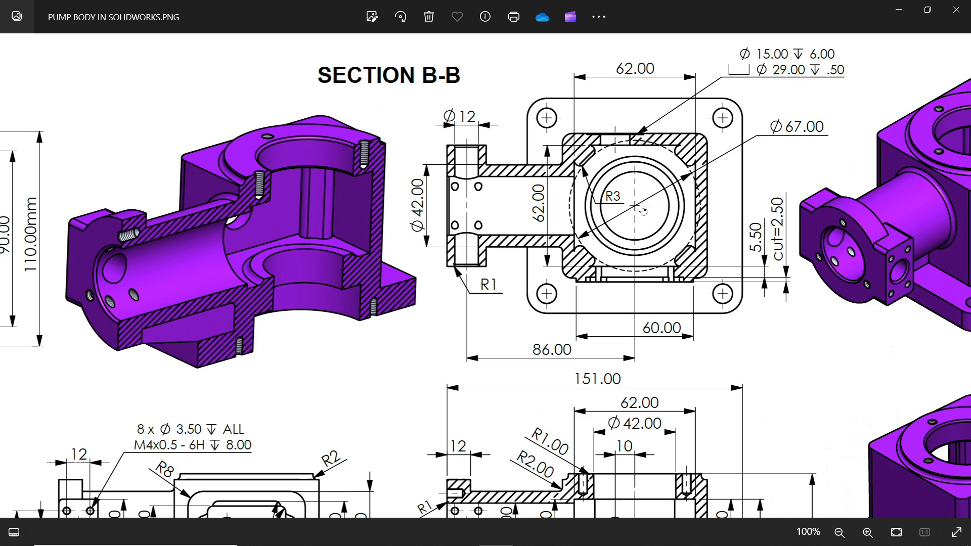
scroll(644, 211, "up", 3)
left_click_drag(538, 223, 542, 286)
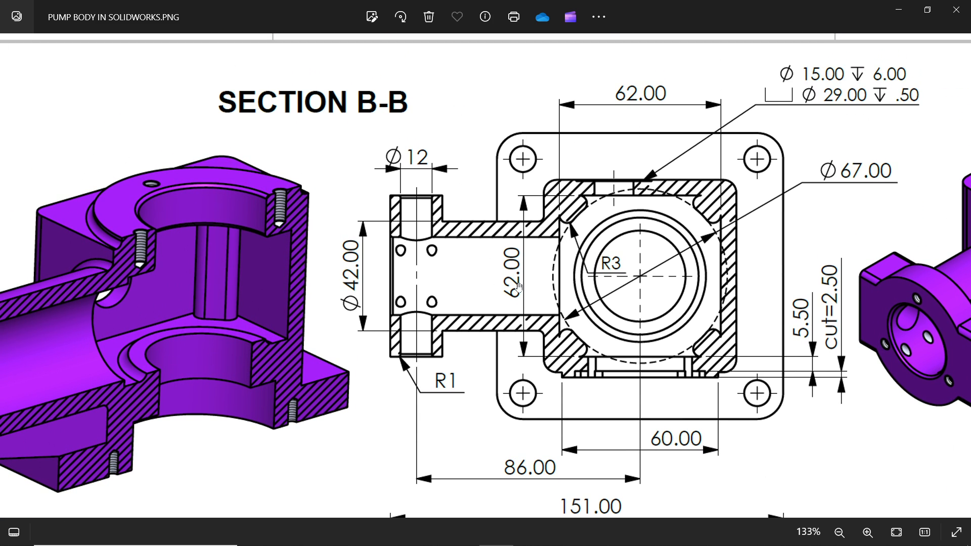
left_click(899, 9)
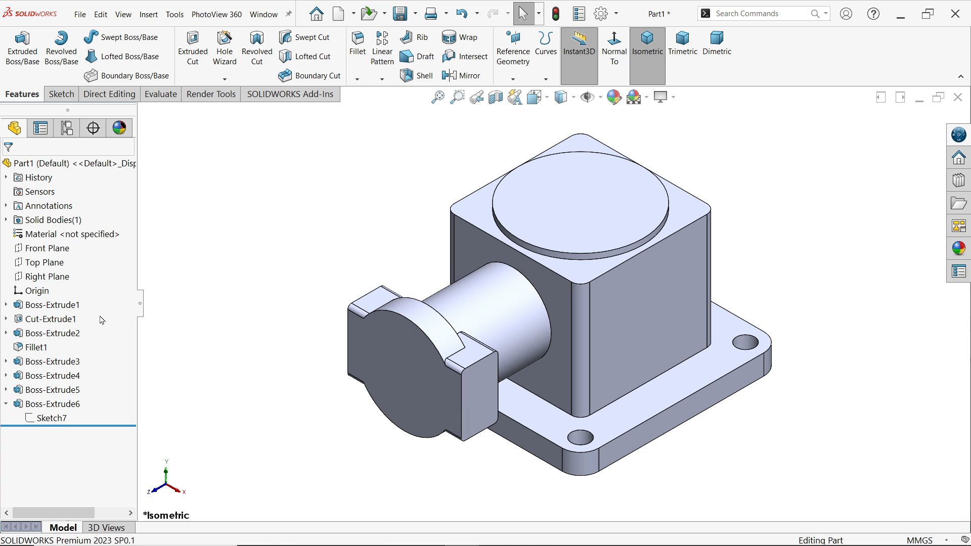
Step: Open a sketch on the Right Plane in SOLIDWORKS and draw a corner rectangle over the block, 34 mm high and 62 mm wide
left_click(56, 277)
left_click(70, 268)
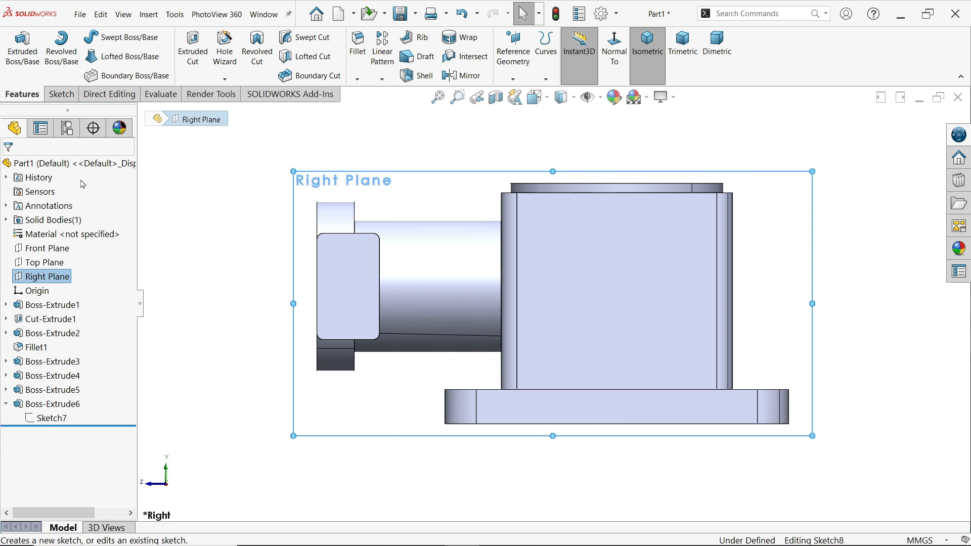
left_click(96, 56)
left_click(108, 72)
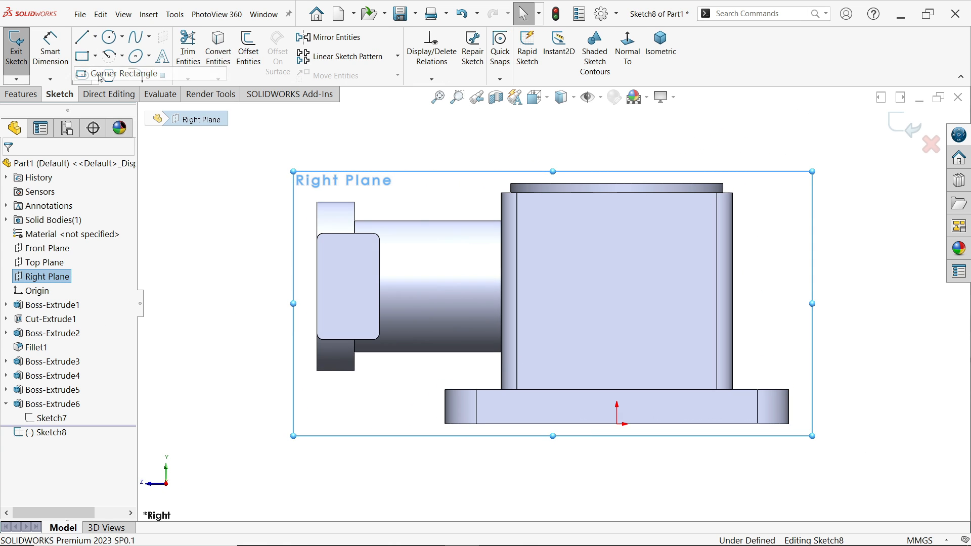
left_click(532, 225)
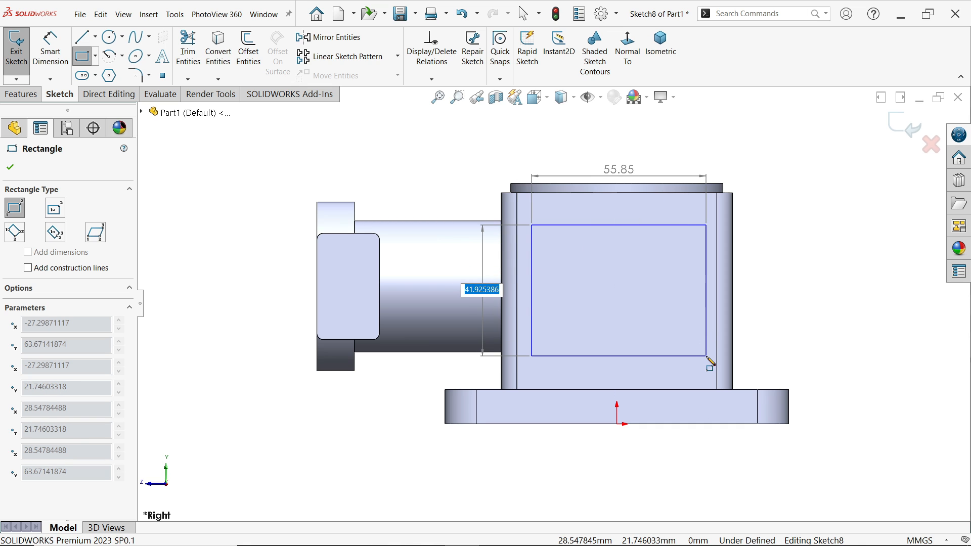
type("62")
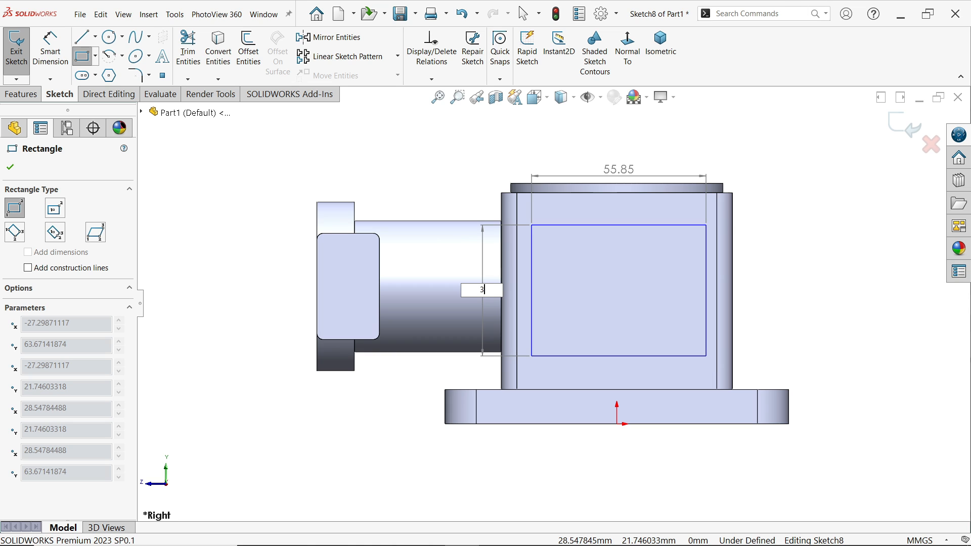
key("Return")
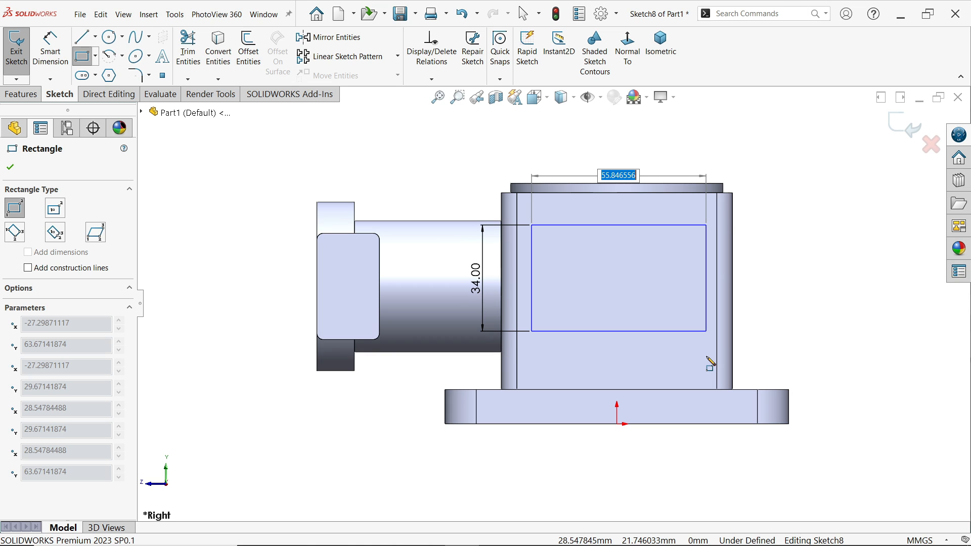
type("62")
key("Return")
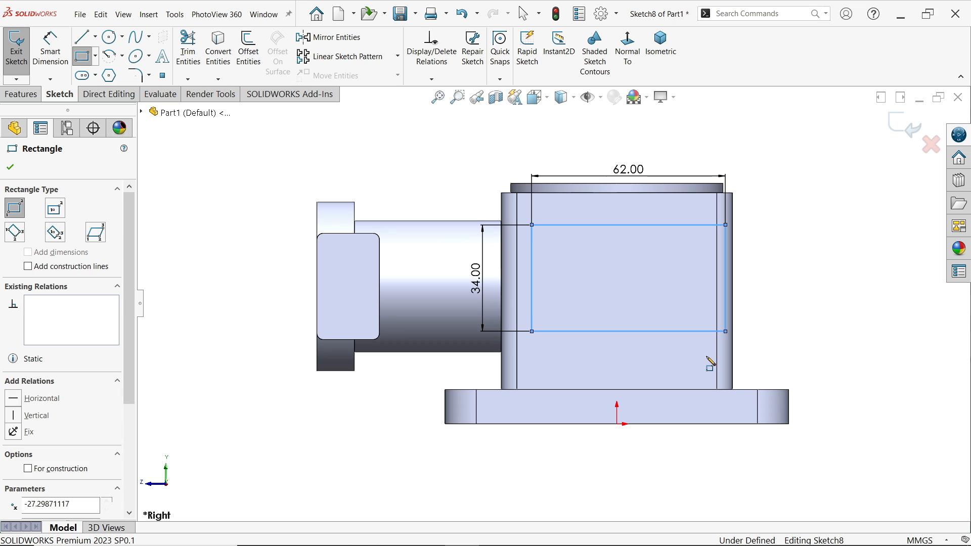
left_click(10, 167)
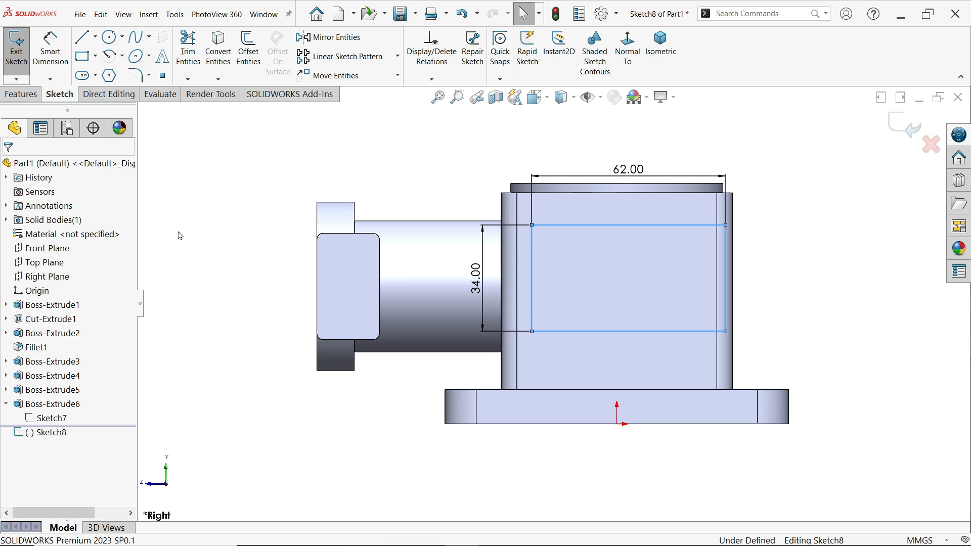
Step: Dimension the rectangle's upper side 50 mm above the base plate's top face
left_click(50, 46)
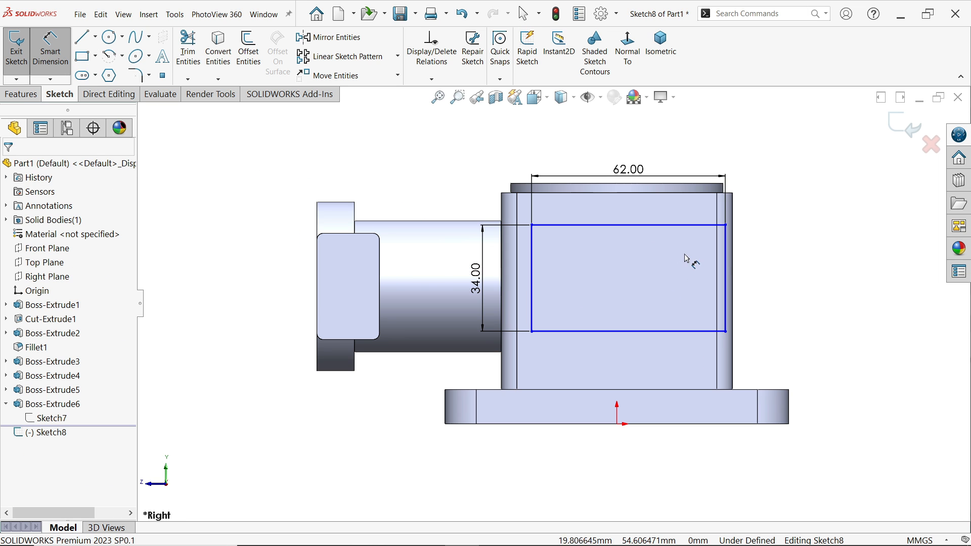
left_click(693, 225)
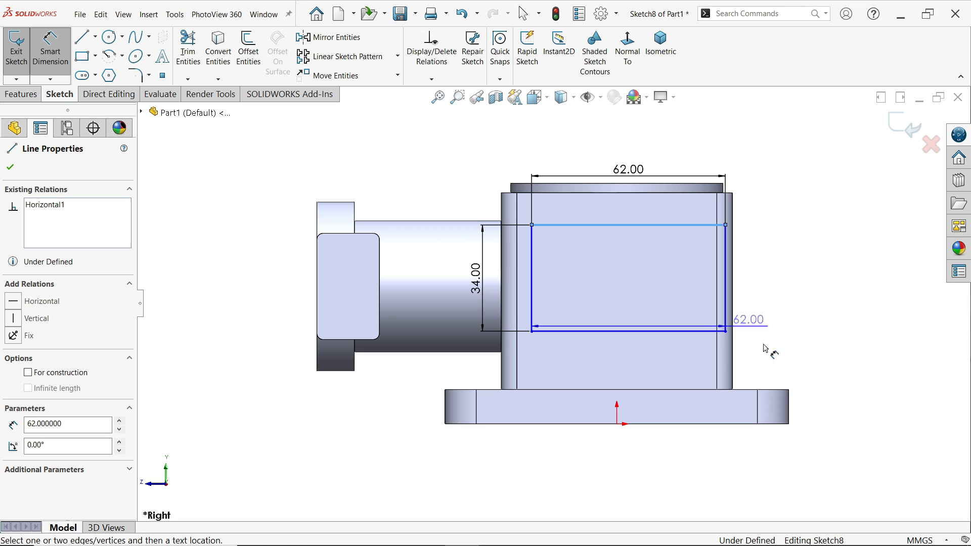
left_click(773, 390)
left_click(834, 339)
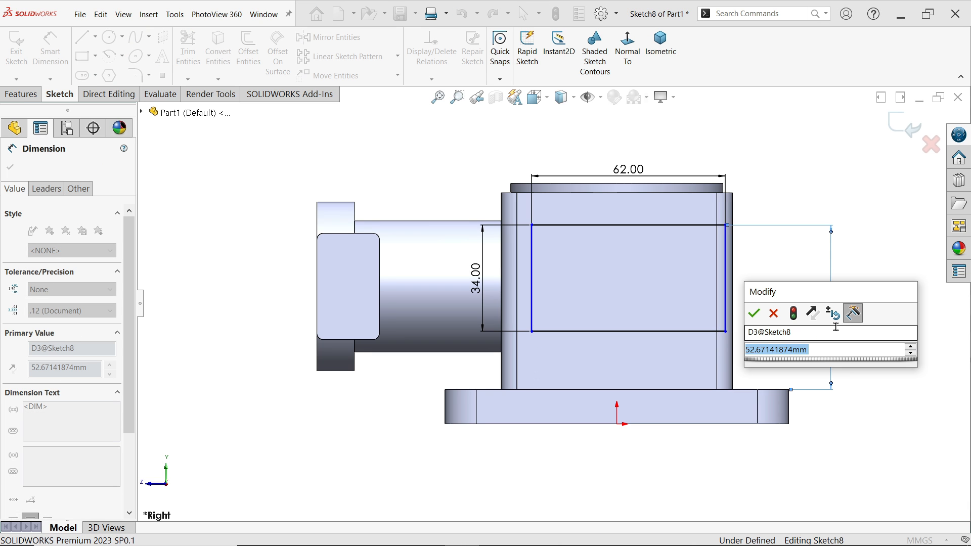
type("50")
left_click(755, 313)
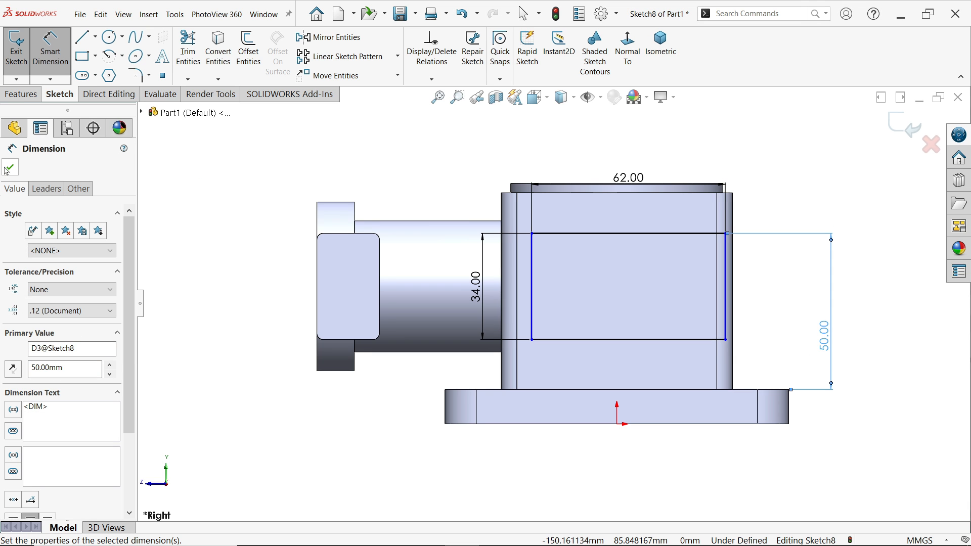
key("Escape")
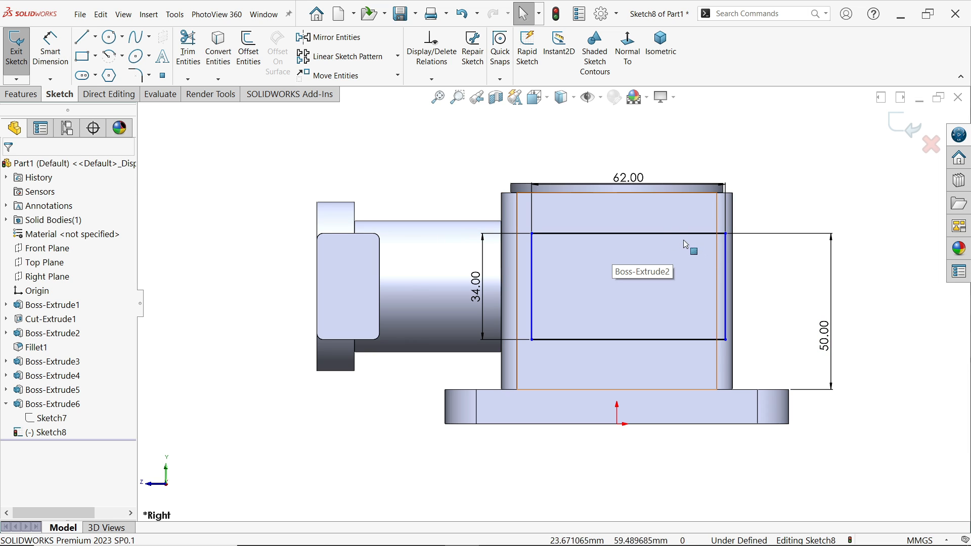
Step: Draw a centerline from the midpoint of the rectangle's lower side to the origin
scroll(690, 248, "down", 2)
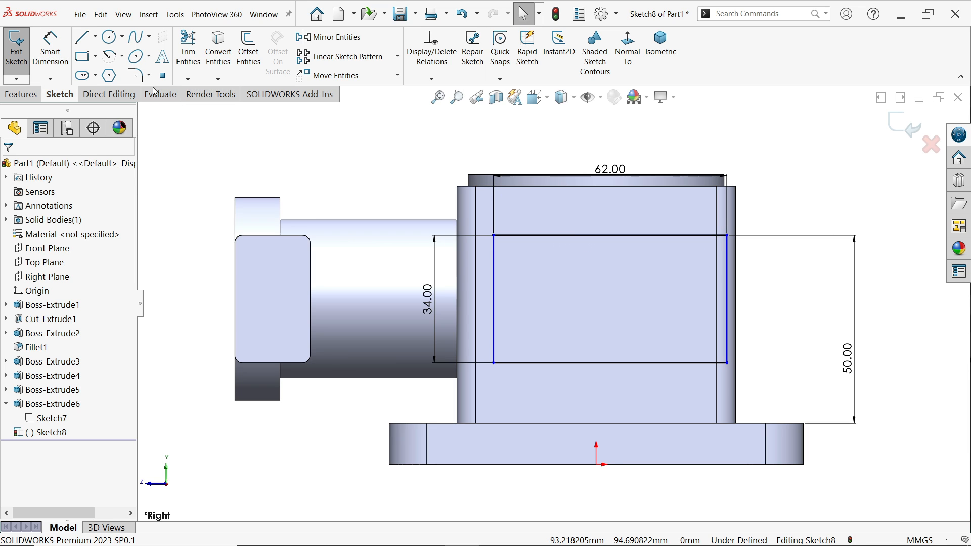
left_click(95, 37)
left_click(104, 68)
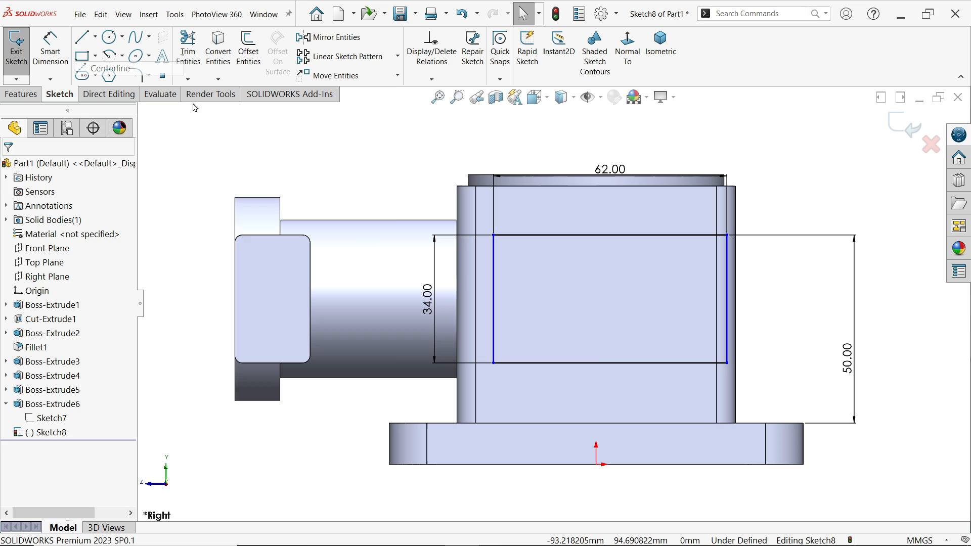
scroll(600, 370, "up", 1)
scroll(600, 370, "down", 2)
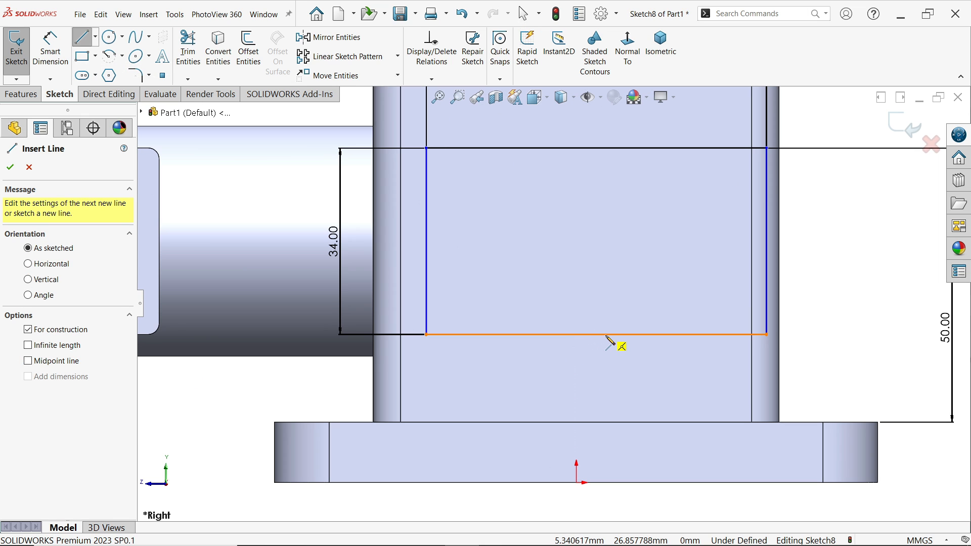
left_click(597, 334)
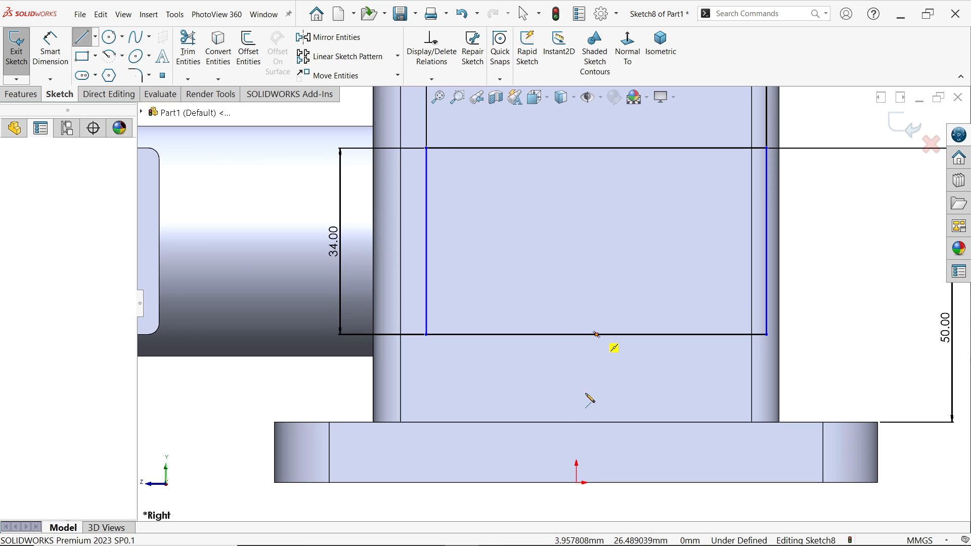
left_click(577, 483)
key("Escape")
key("Escape")
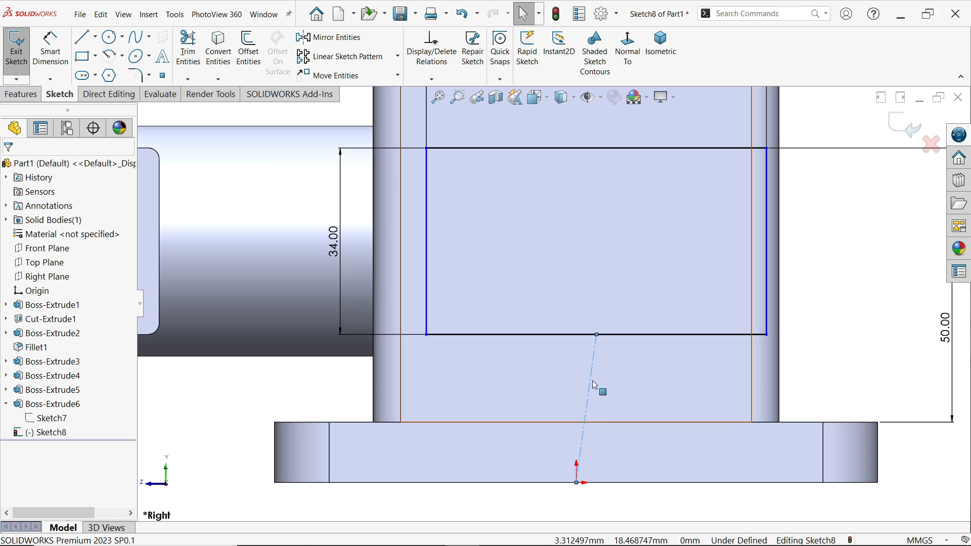
Step: Make the centerline between the origin and the rectangle's lower midpoint vertical
left_click(590, 387)
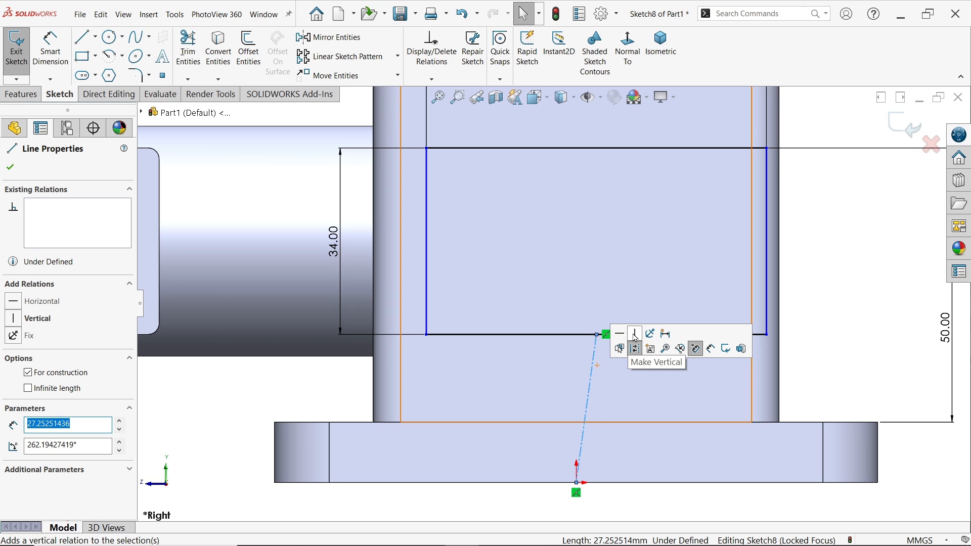
left_click(634, 338)
left_click(841, 256)
key("f")
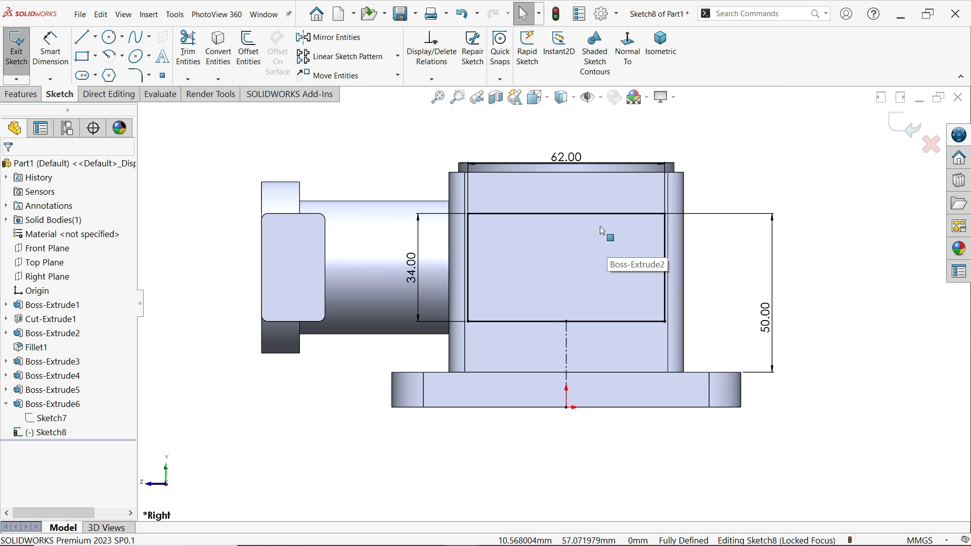
Step: Cut the rectangle through the block with a Mid Plane Extruded Cut 62 mm deep to hollow out the cavity
left_click(20, 94)
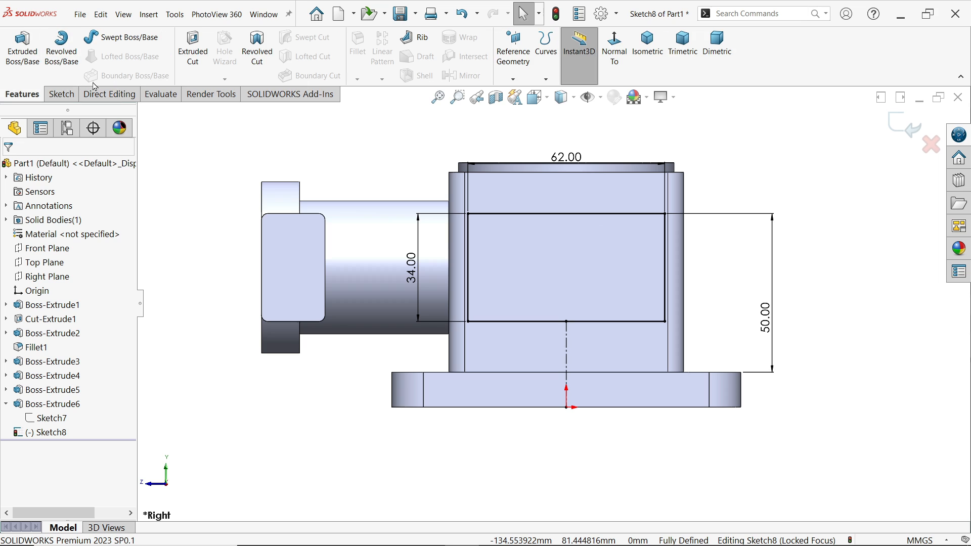
left_click(192, 51)
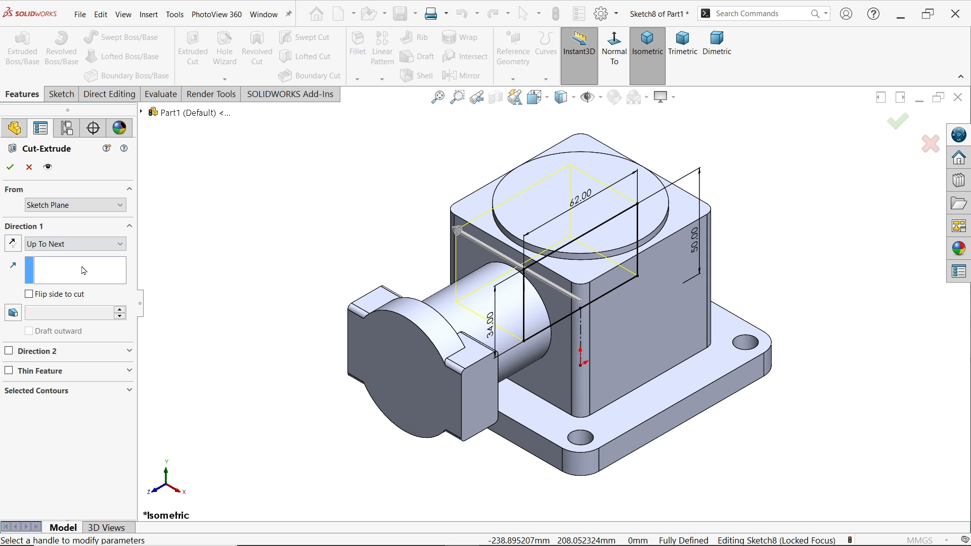
left_click(60, 245)
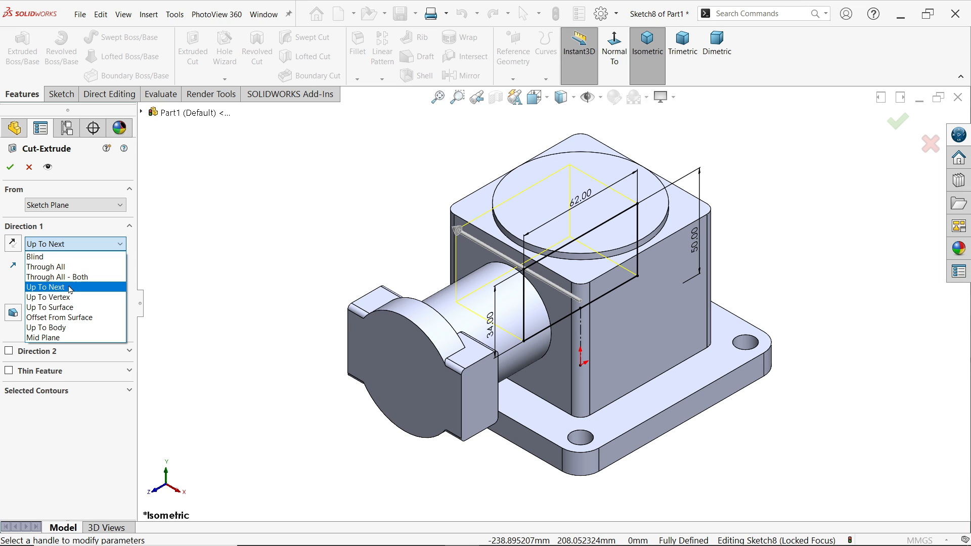
left_click(60, 337)
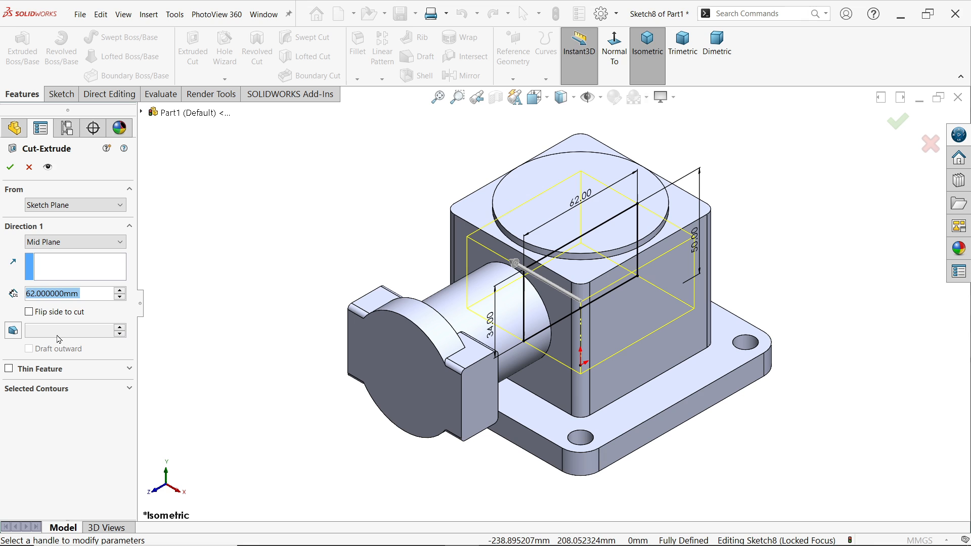
left_click(10, 167)
left_click(288, 222)
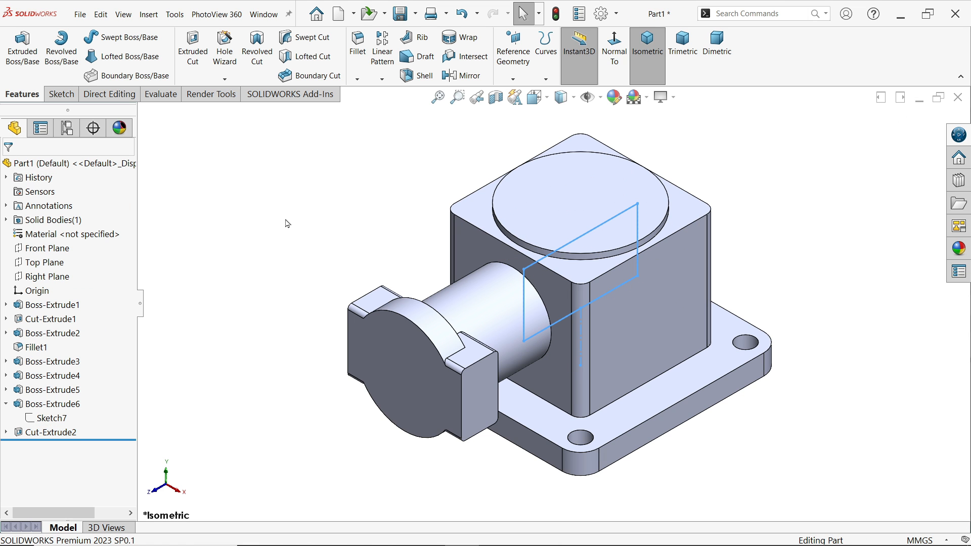
Step: Apply a planar section view along the Right Plane to expose the block's cavity
left_click(498, 97)
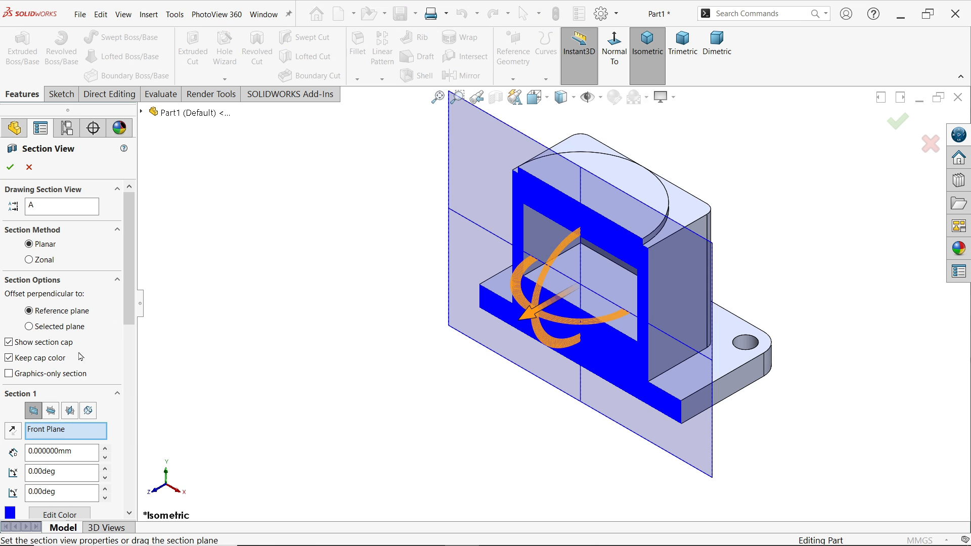
left_click(70, 411)
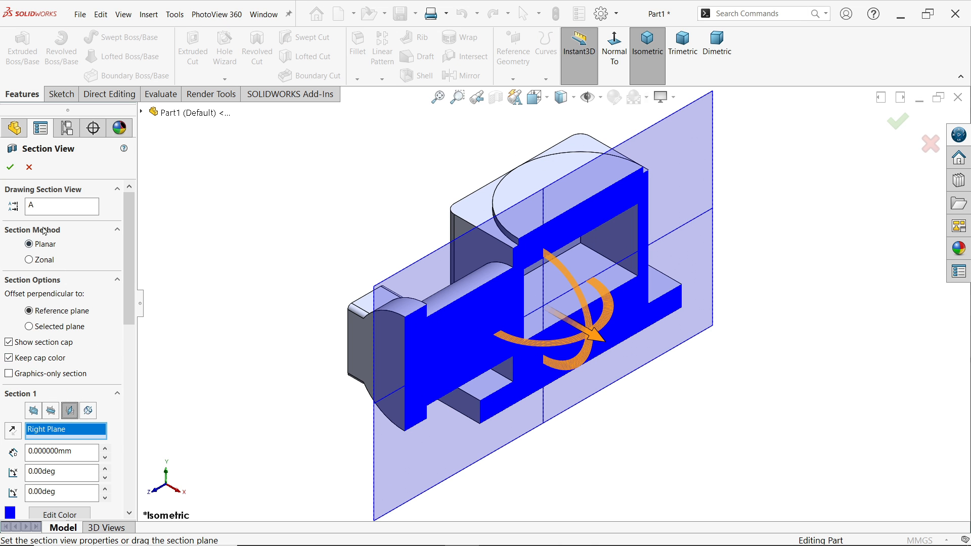
left_click(10, 167)
mouse_move(321, 237)
middle_mouse_down()
mouse_move(258, 202)
mouse_move(320, 260)
mouse_move(326, 282)
middle_mouse_up()
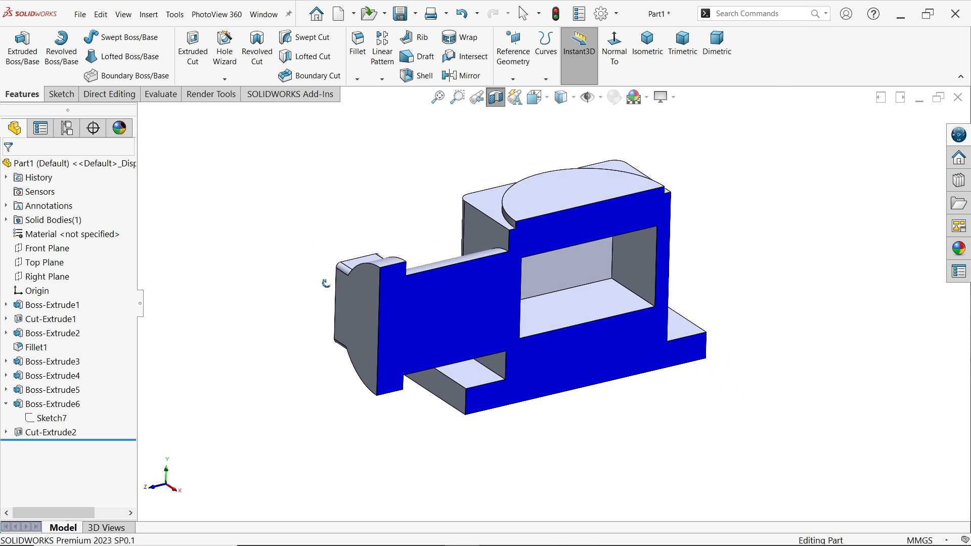
Step: Switch to the pump body drawing and examine section A-A for the cylinder's bore dimensions
key("alt+Tab")
scroll(528, 259, "down", 5)
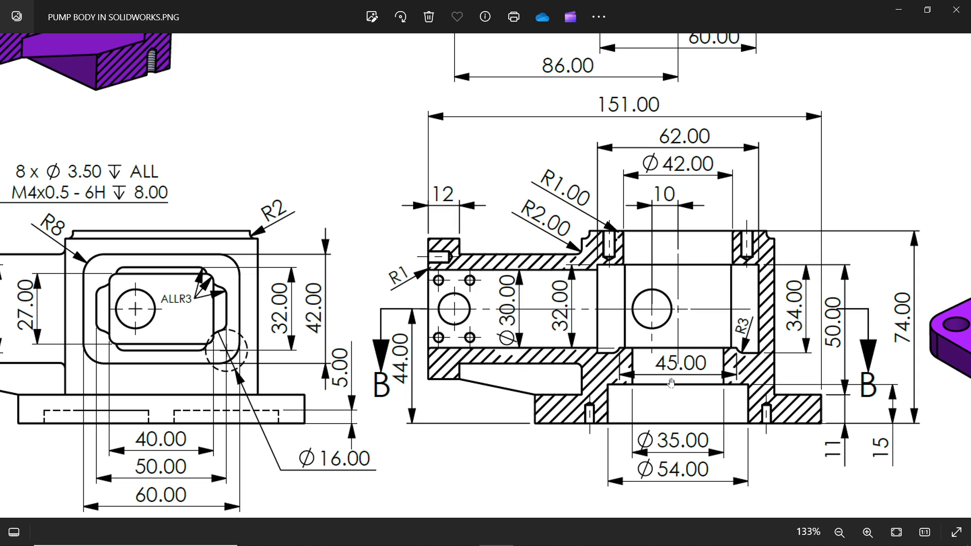
left_click_drag(673, 390, 666, 337)
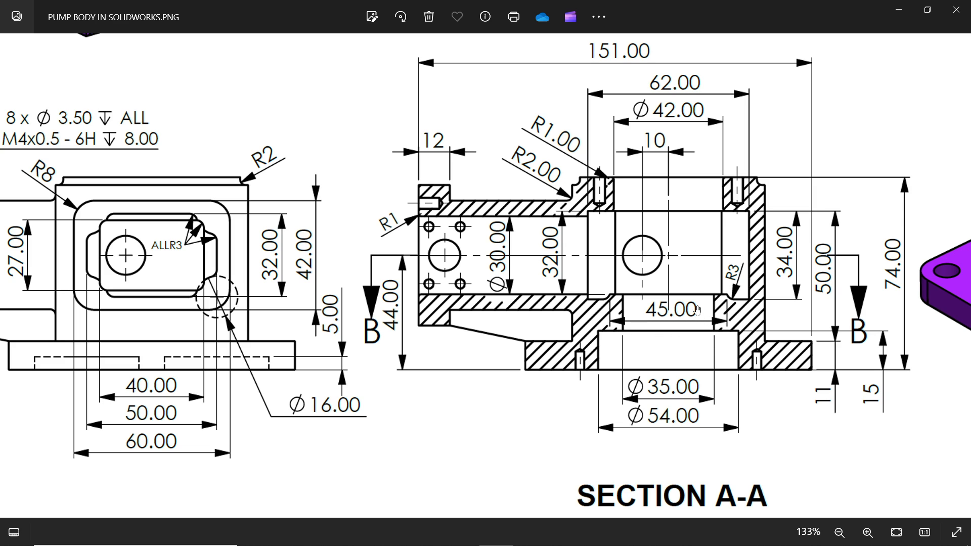
left_click(902, 15)
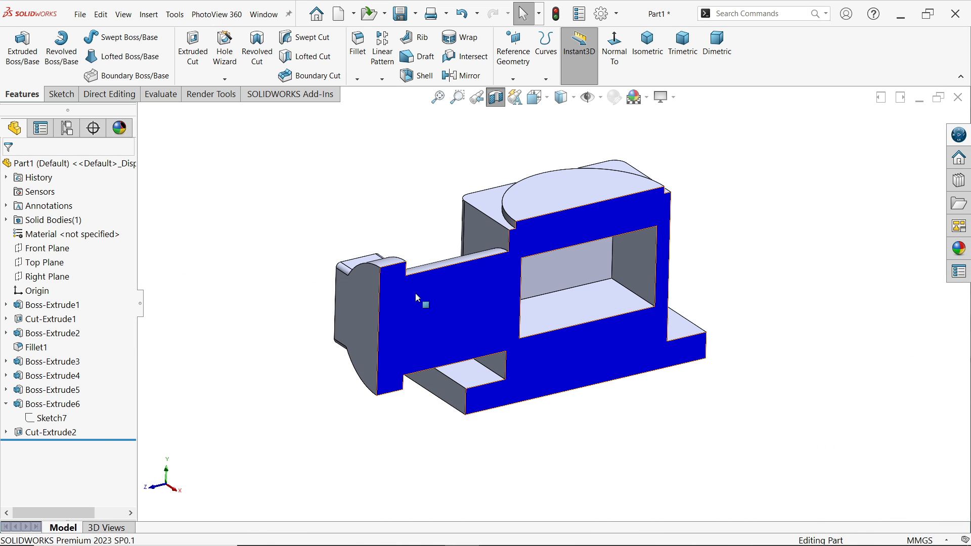
Step: Open a sketch in SOLIDWORKS on the outer end face of the lugged flange
left_click(358, 325)
left_click(402, 279)
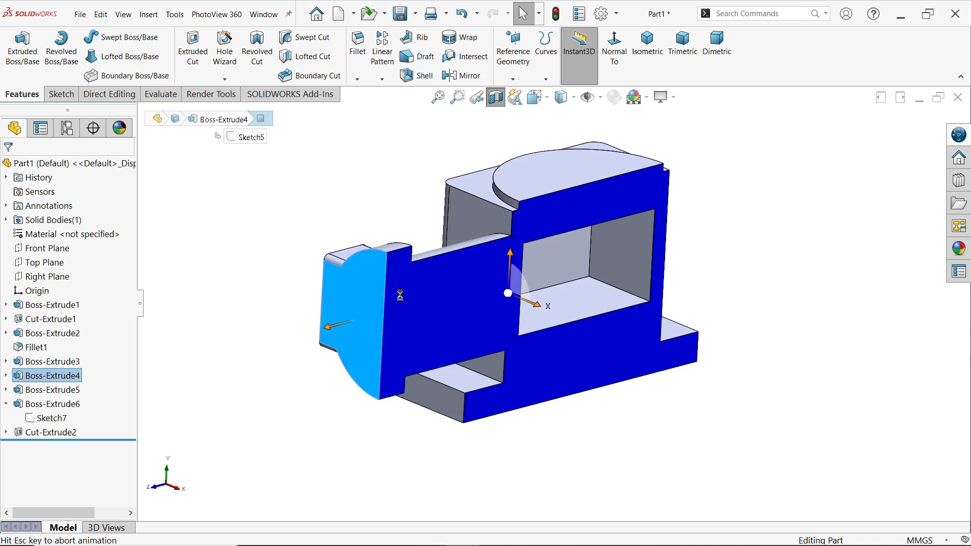
left_click(109, 37)
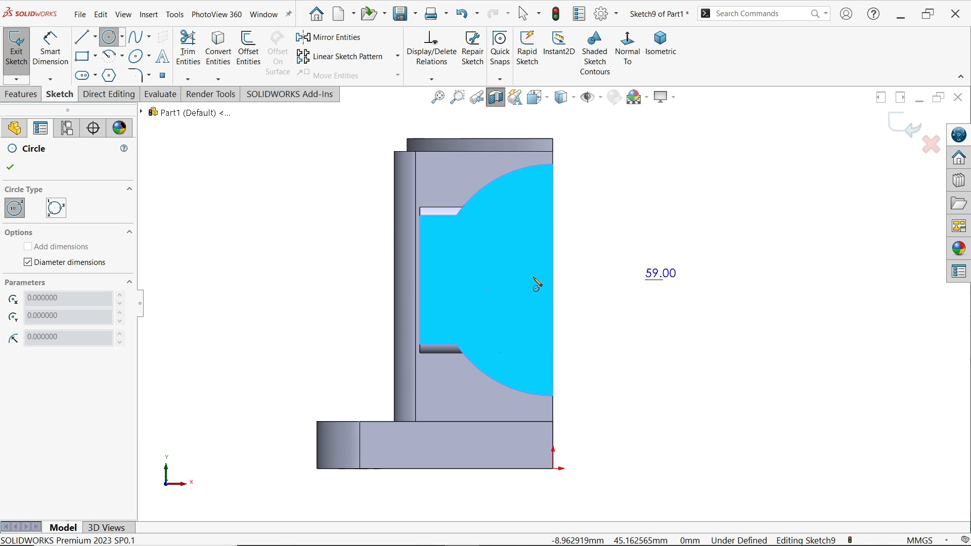
left_click(548, 281)
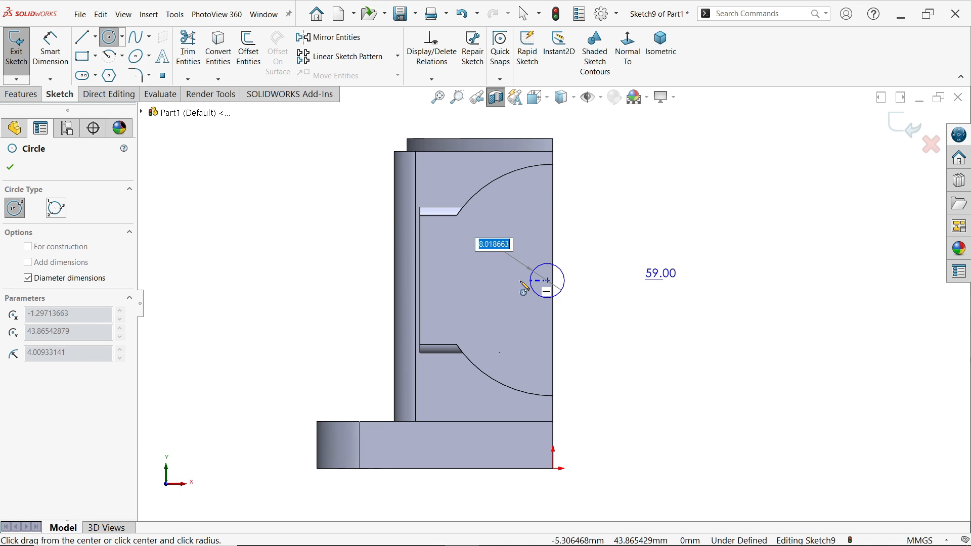
type("30")
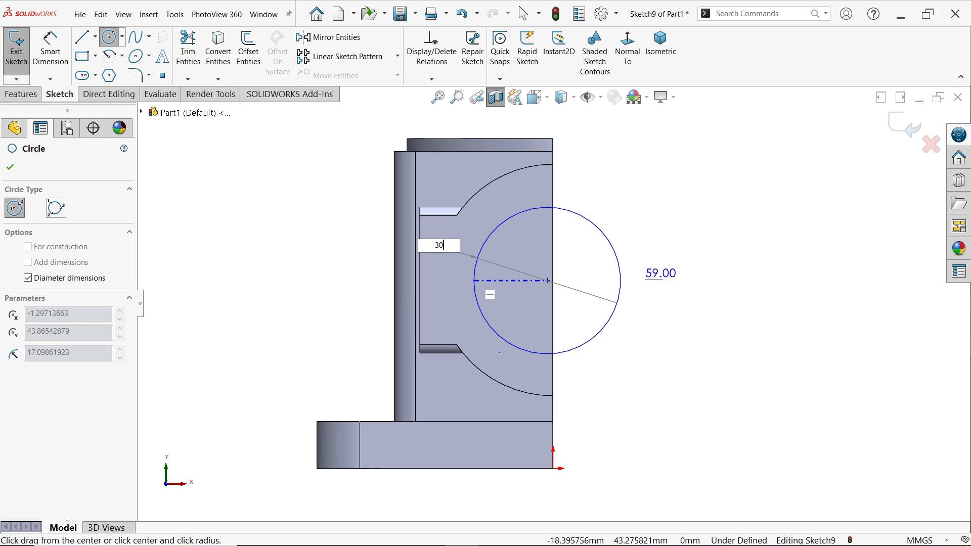
key("Escape")
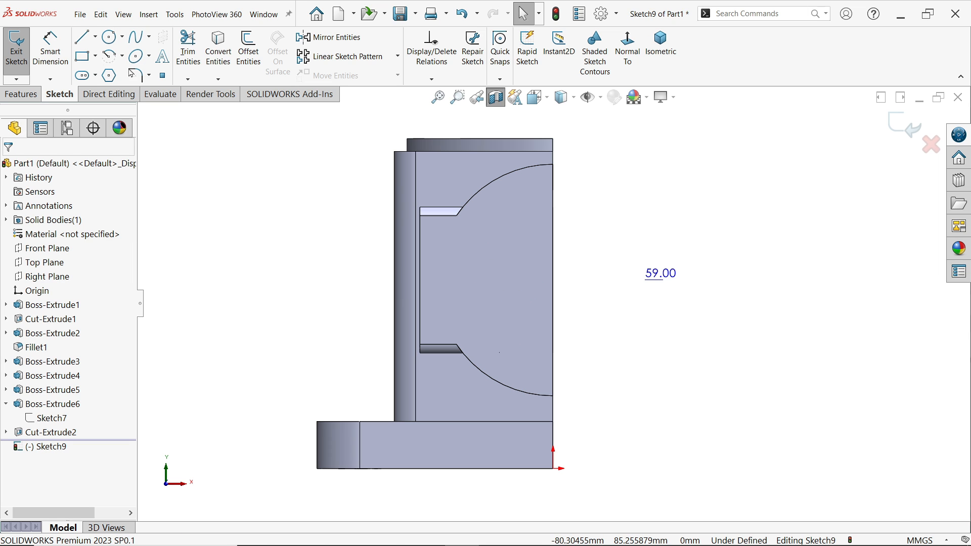
Step: Draw a 30 mm diameter circle on the flange's end face and make it concentric with the flange's arc edge
left_click(109, 37)
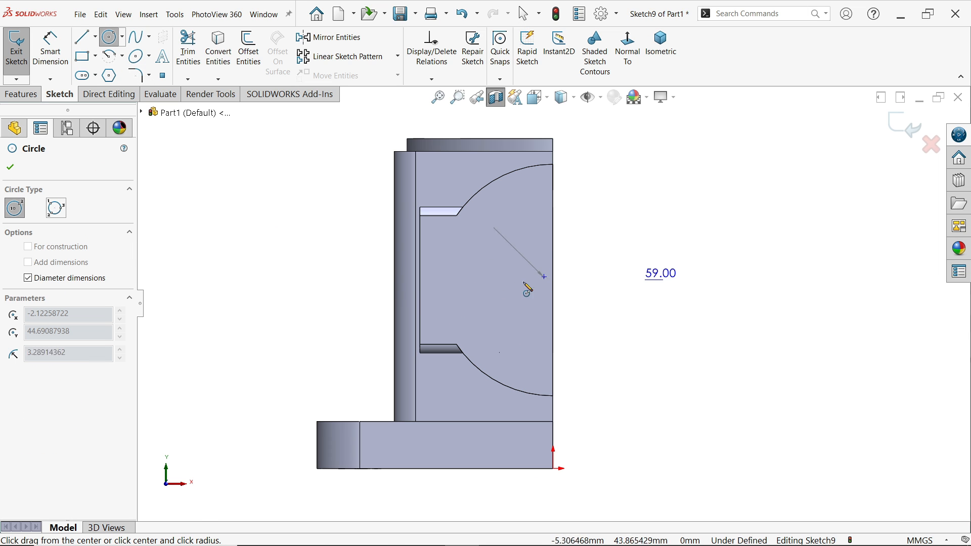
type("30")
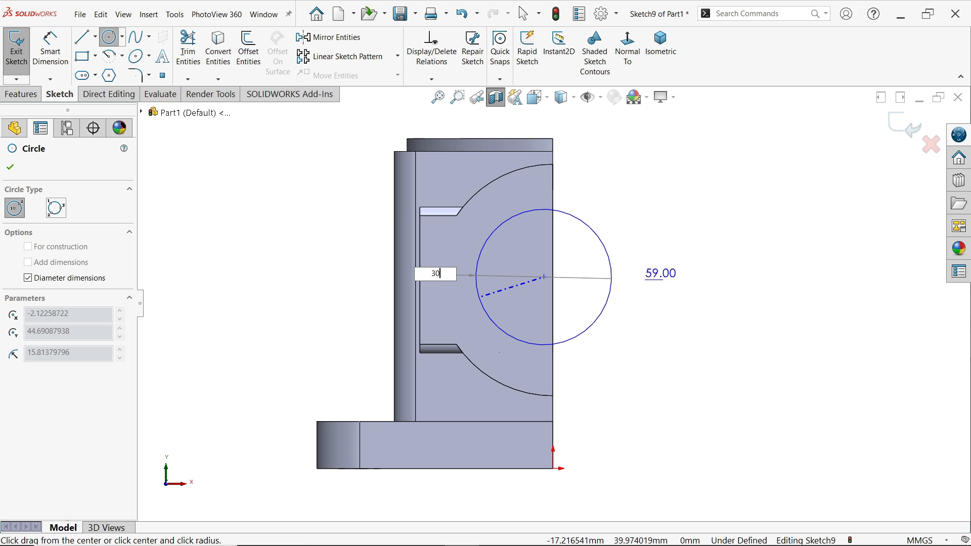
key("Return")
key("Escape")
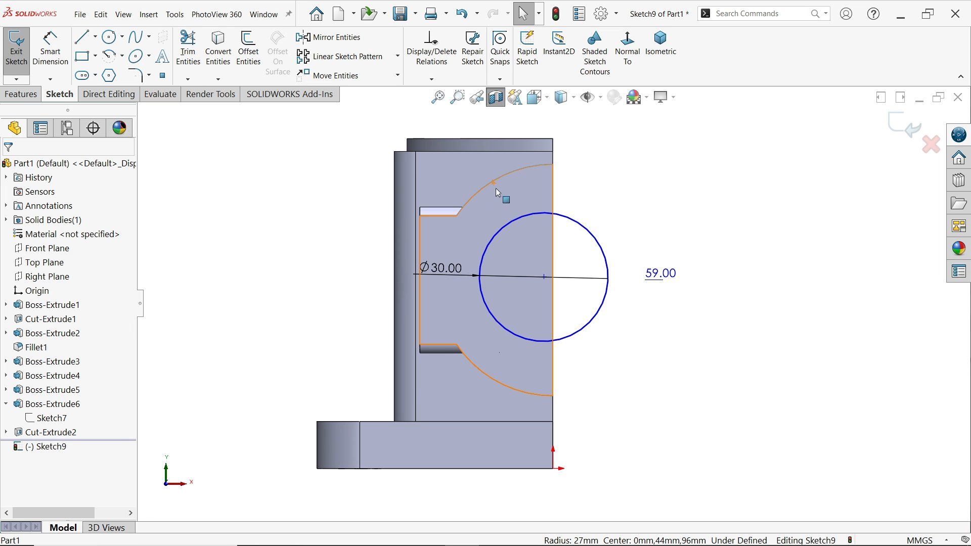
left_click(526, 223, "ctrl")
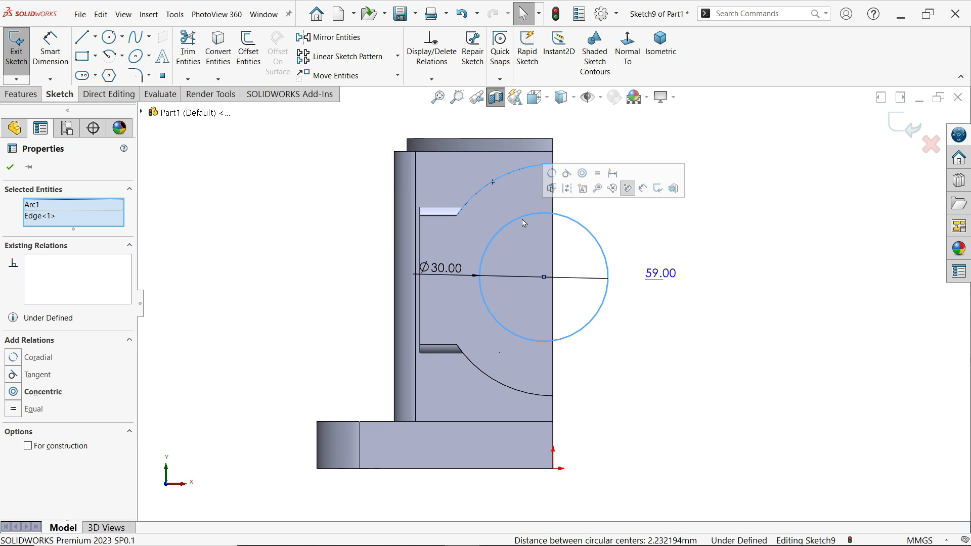
left_click(585, 174)
left_click(678, 245)
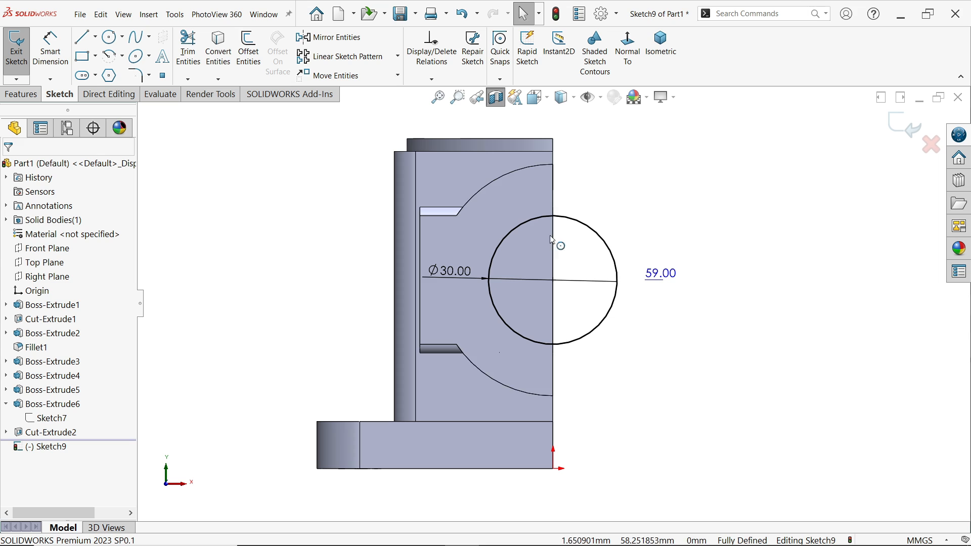
Step: Add a driven vertical dimension between the origin and the 30 mm circle's center
left_click(50, 51)
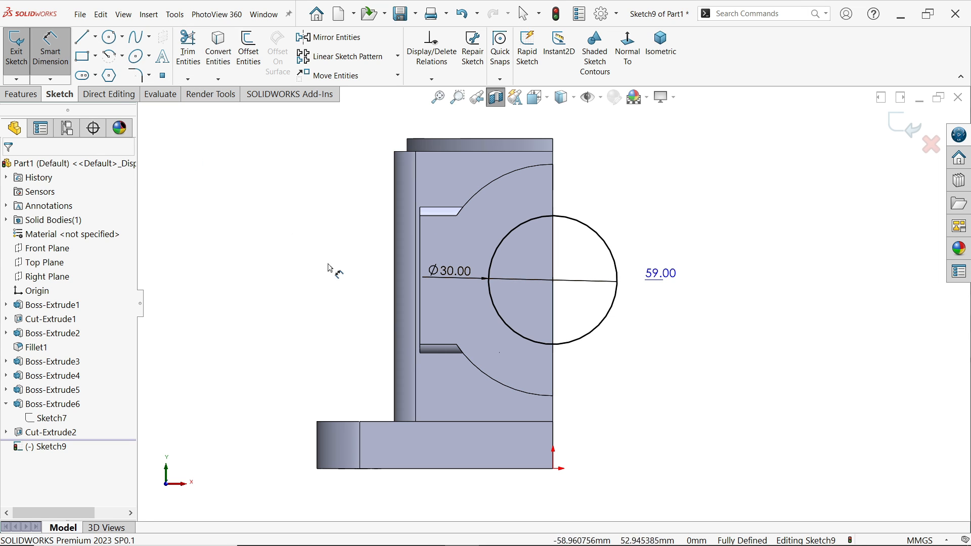
left_click(554, 470)
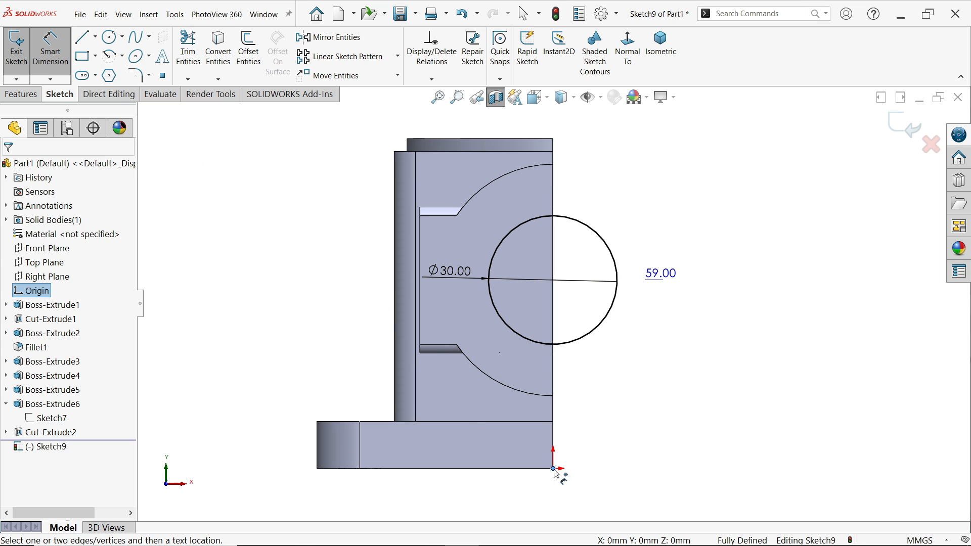
left_click(604, 335)
left_click(652, 364)
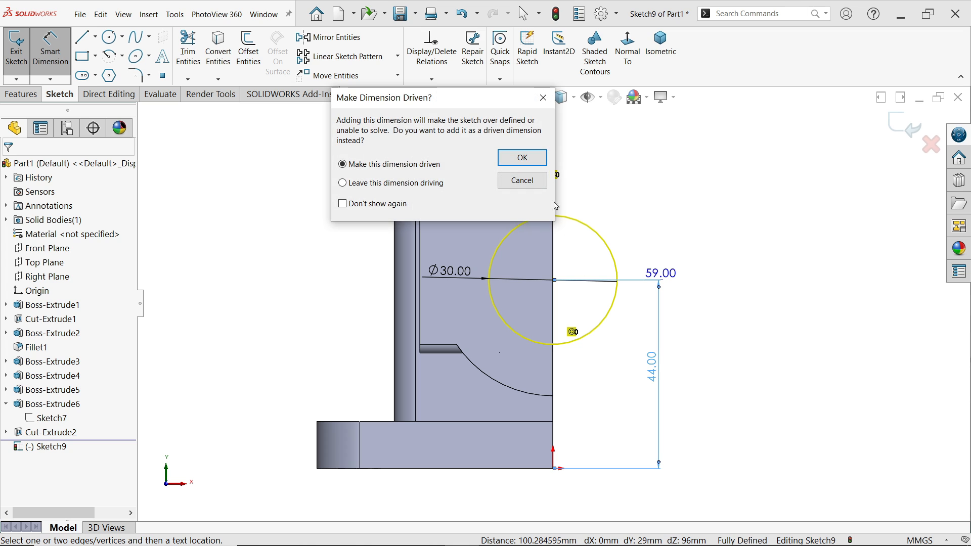
left_click(522, 158)
Step: Cut the 30 mm circle through the cylinder with an Extruded Cut set to Up To Next, ending at the block's cavity
left_click(661, 45)
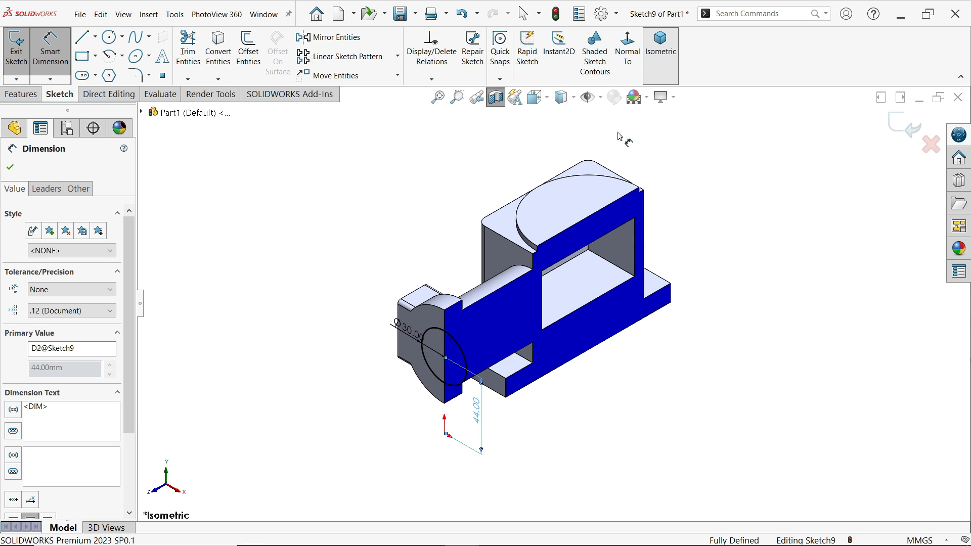
scroll(451, 424, "down", 1)
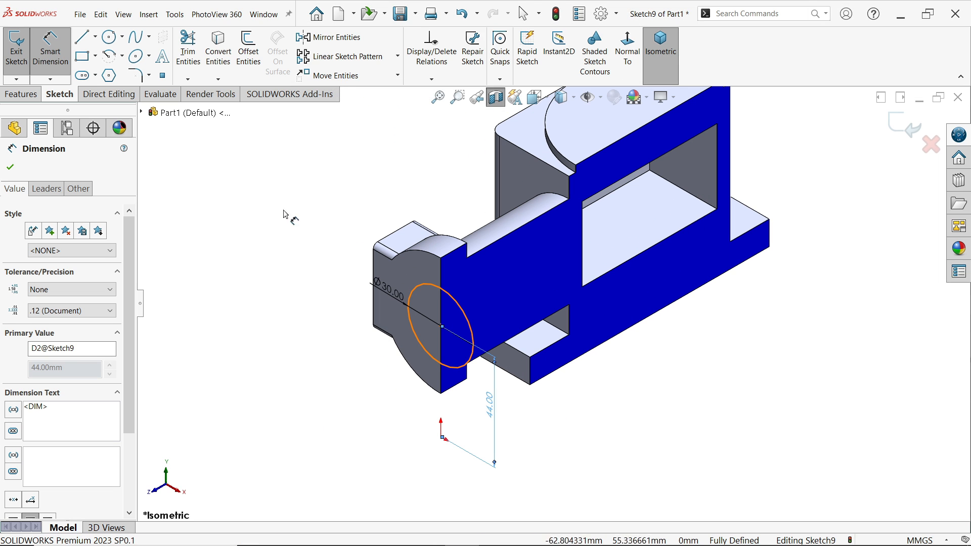
left_click(23, 97)
left_click(193, 56)
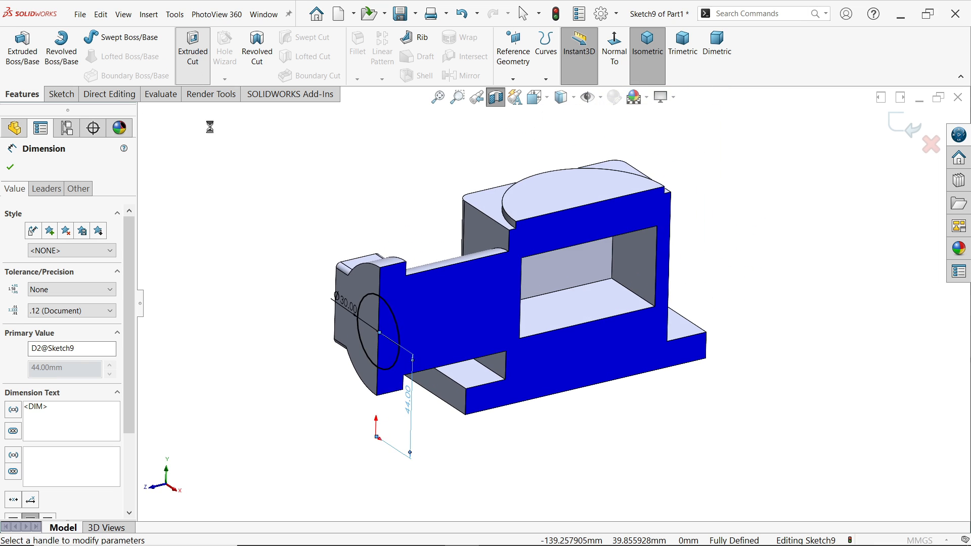
left_click(45, 245)
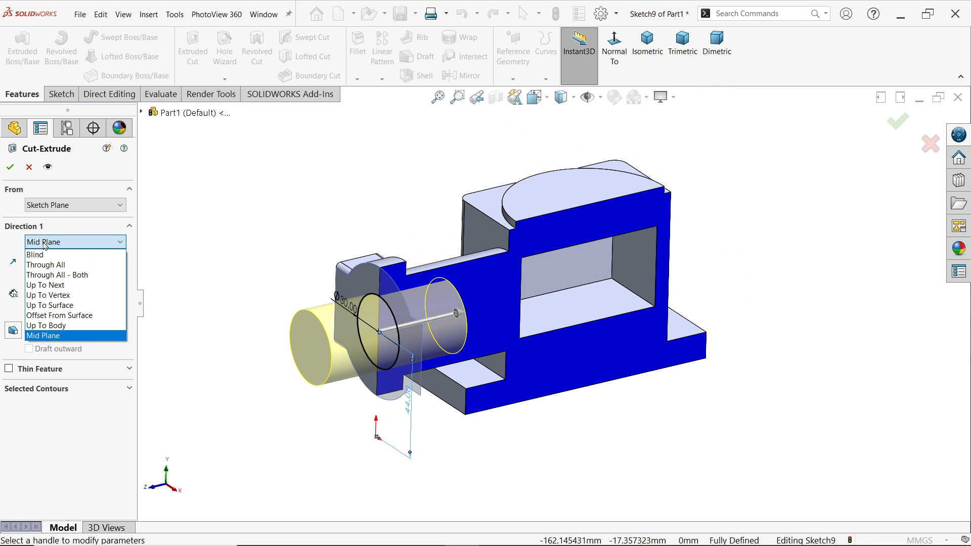
left_click(40, 255)
middle_click_drag(443, 340, 508, 284)
scroll(511, 280, "down", 3)
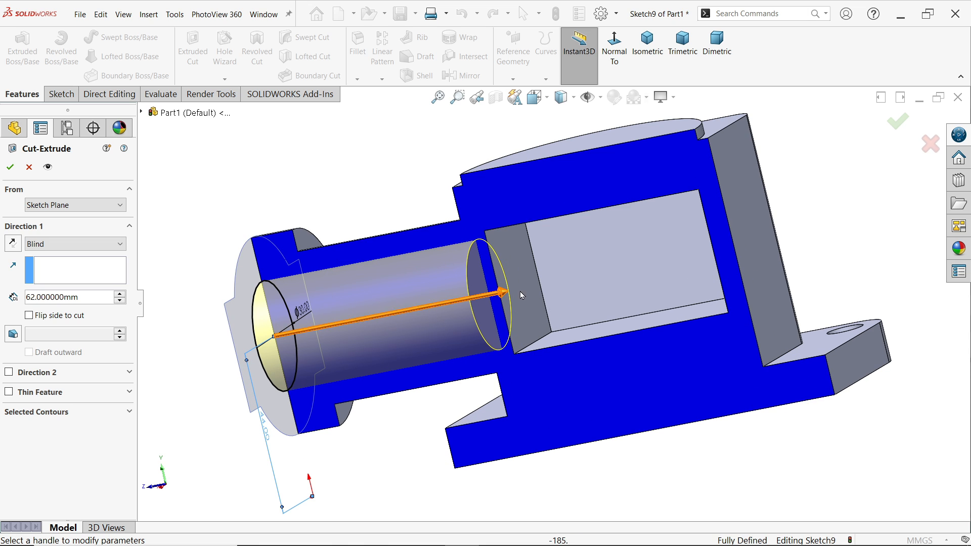
left_click(52, 245)
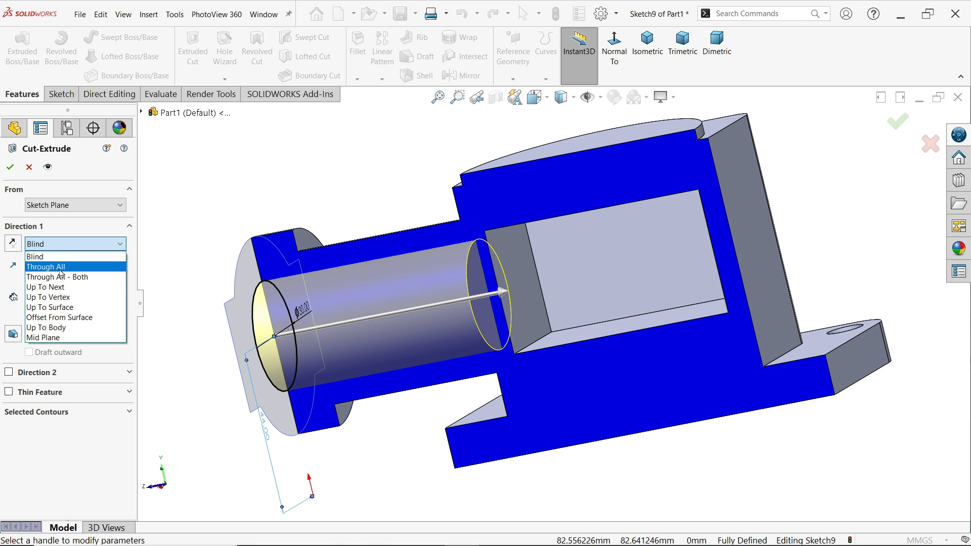
left_click(51, 292)
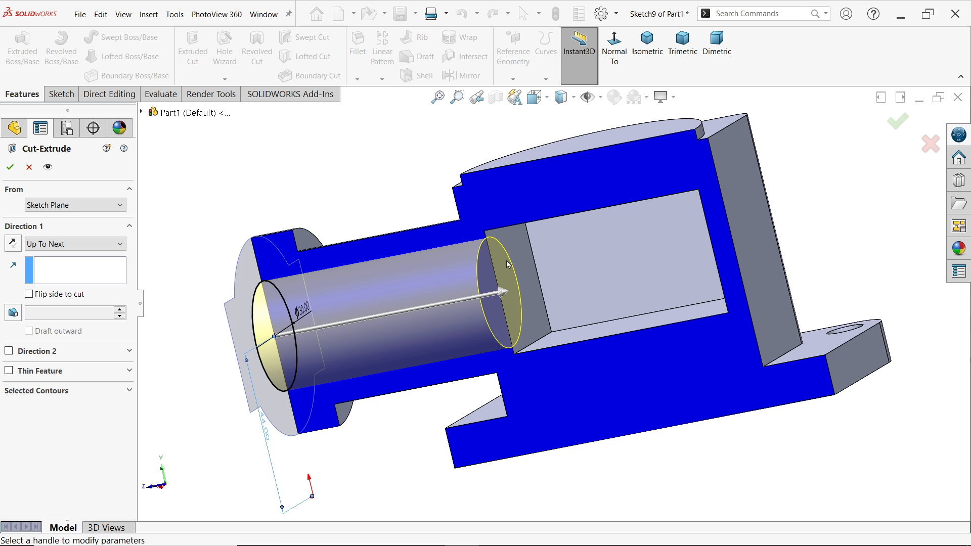
left_click(9, 168)
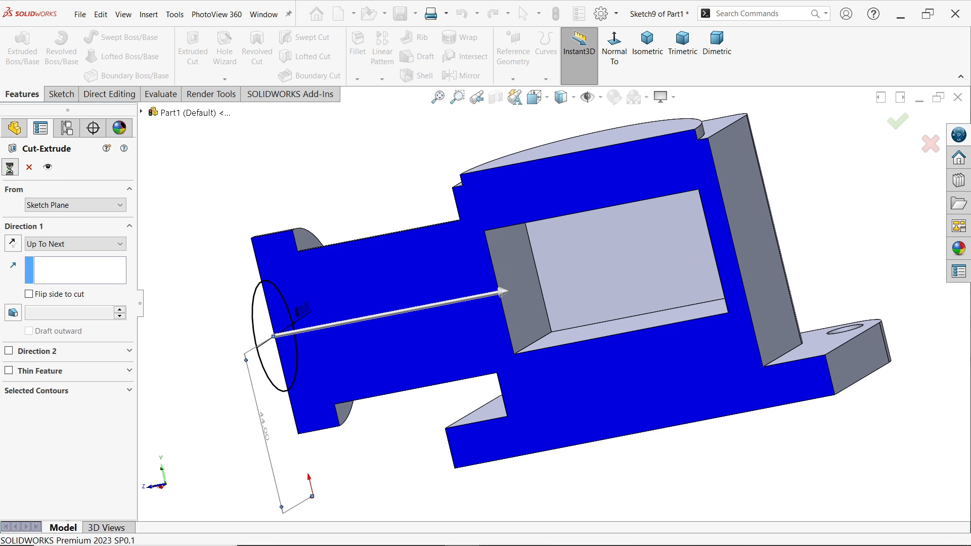
mouse_move(301, 208)
middle_mouse_down()
mouse_move(332, 201)
mouse_move(342, 156)
middle_mouse_up()
middle_click_drag(580, 310, 570, 220)
scroll(582, 308, "up", 5)
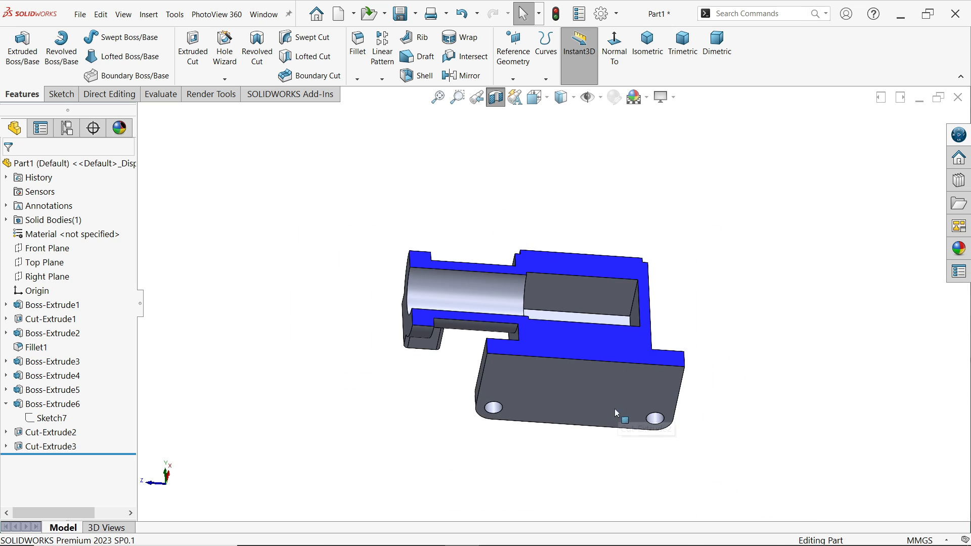
Step: Sketch a 54 mm diameter circle centered on the origin on the underside of the base plate
left_click(588, 384)
left_click(632, 354)
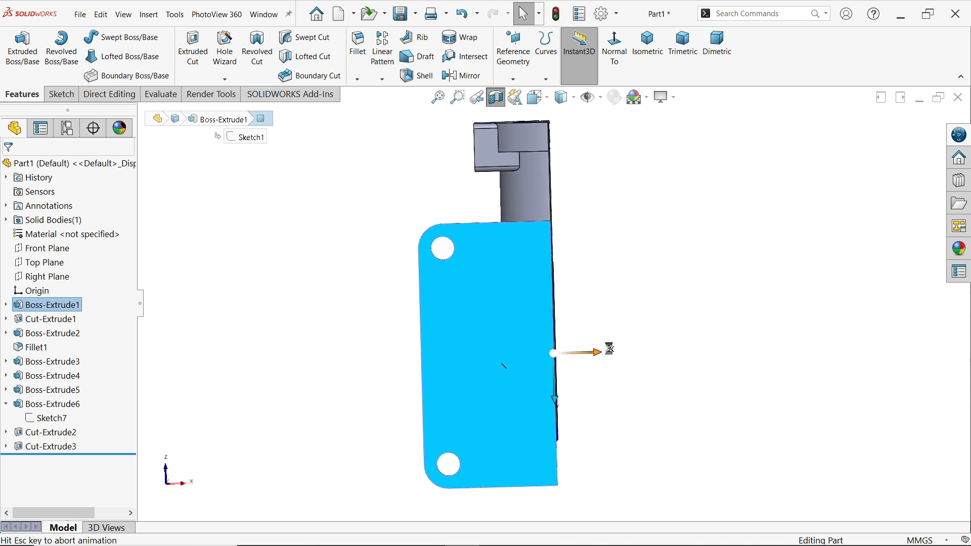
left_click(109, 36)
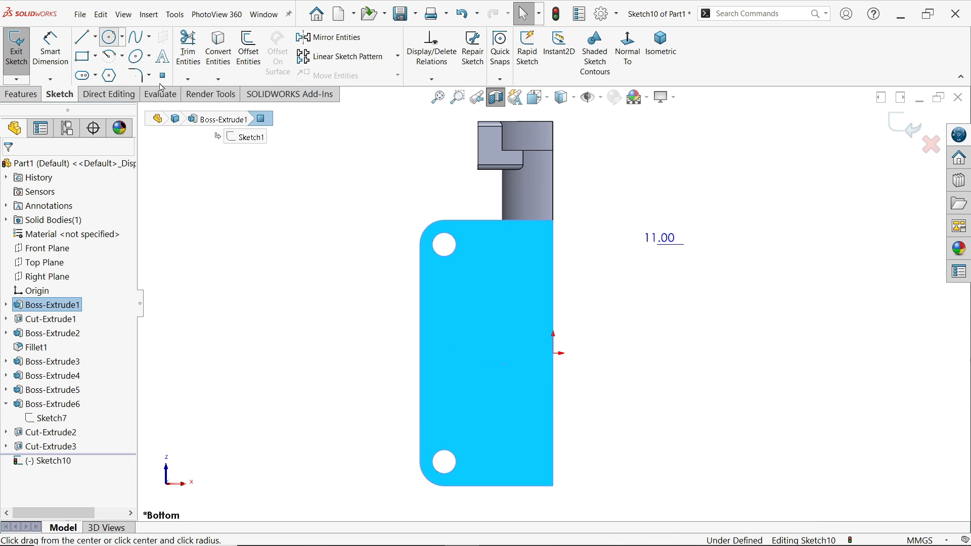
left_click(553, 353)
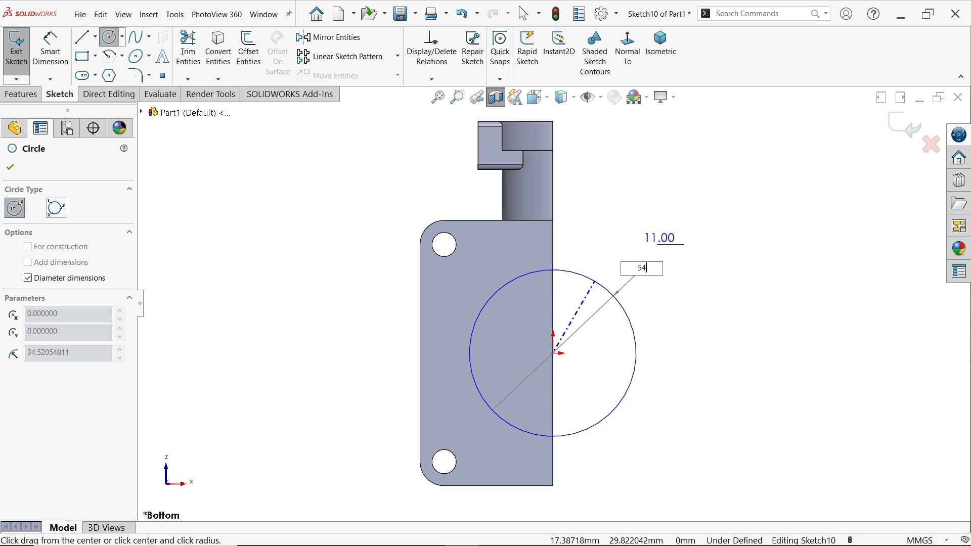
type("54")
key("Return")
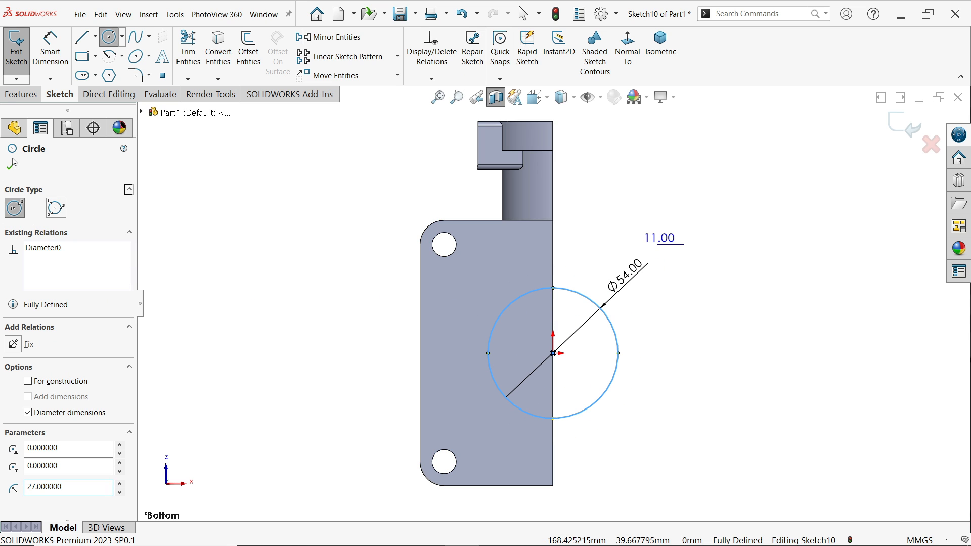
Step: Cut the 54 mm circle into the base as a blind Extruded Cut 15 mm deep
left_click(20, 94)
left_click(193, 48)
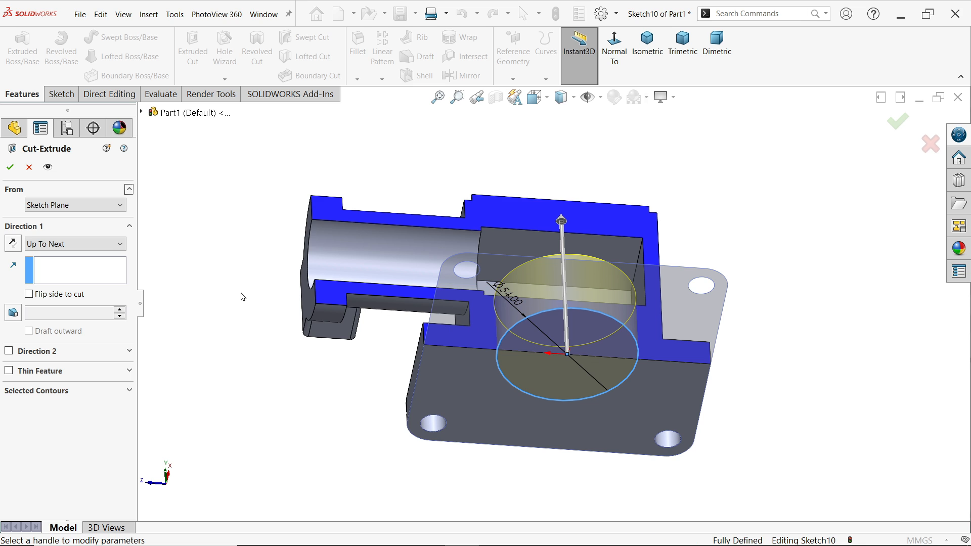
left_click(74, 246)
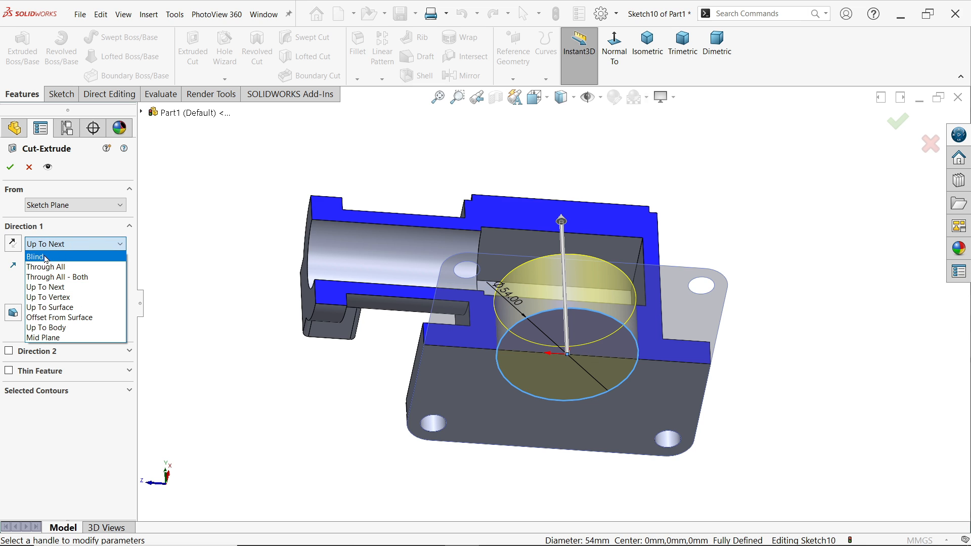
left_click(47, 255)
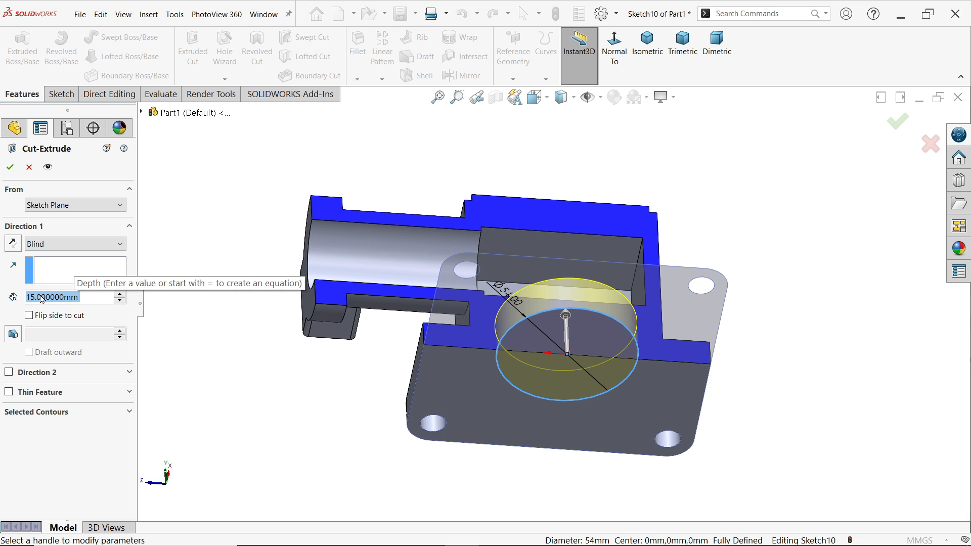
left_click(11, 169)
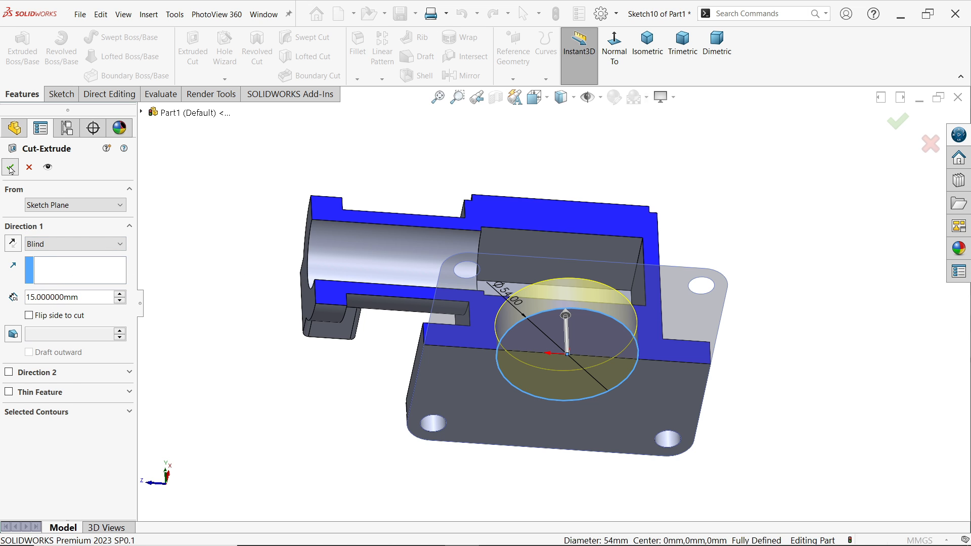
Step: Sketch a 35 mm diameter circle centered on the origin on the floor of the 54 mm recess
left_click(563, 354)
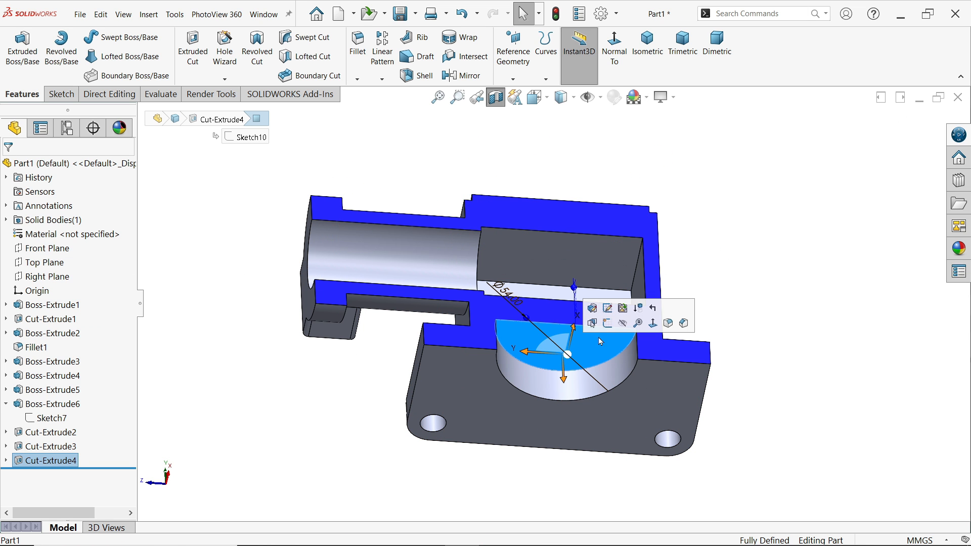
left_click(608, 324)
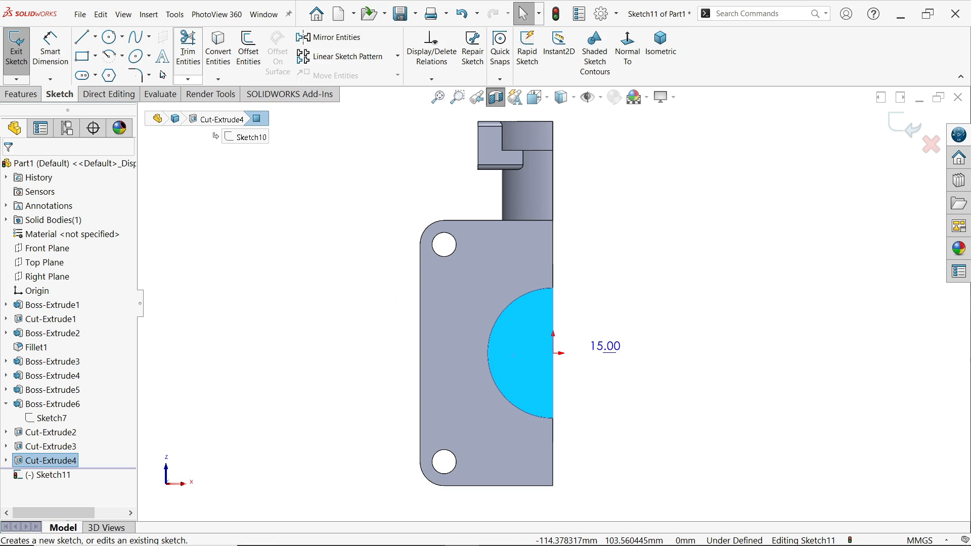
left_click(111, 38)
scroll(537, 391, "down", 3)
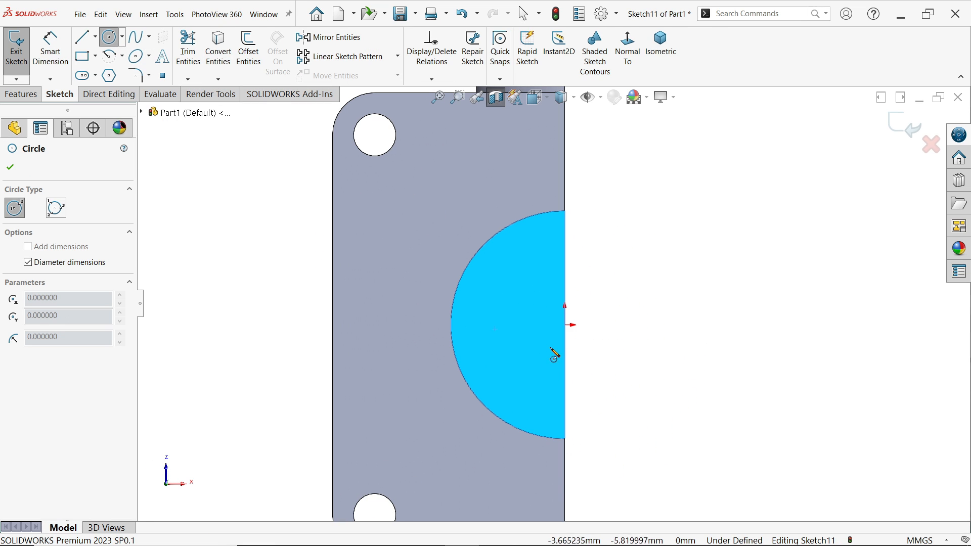
left_click(565, 325)
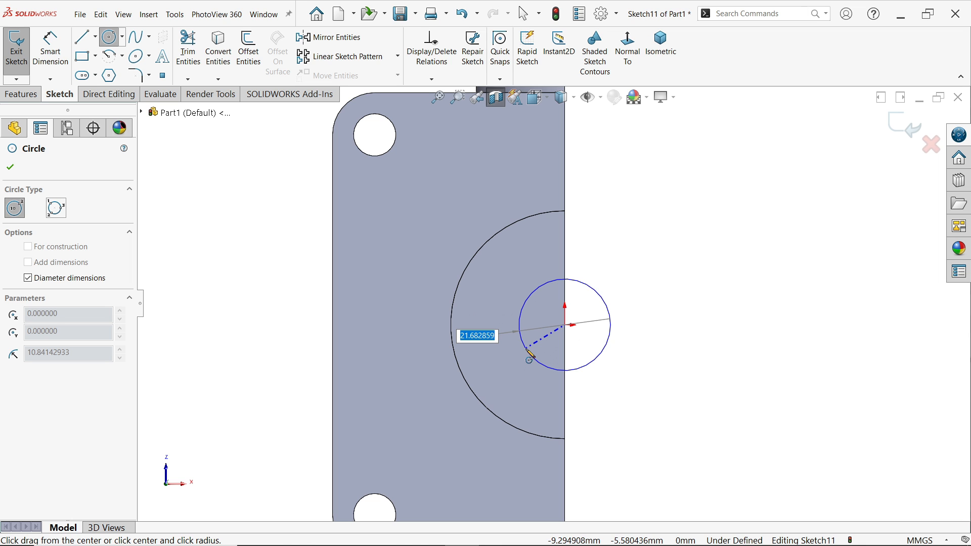
key("Return")
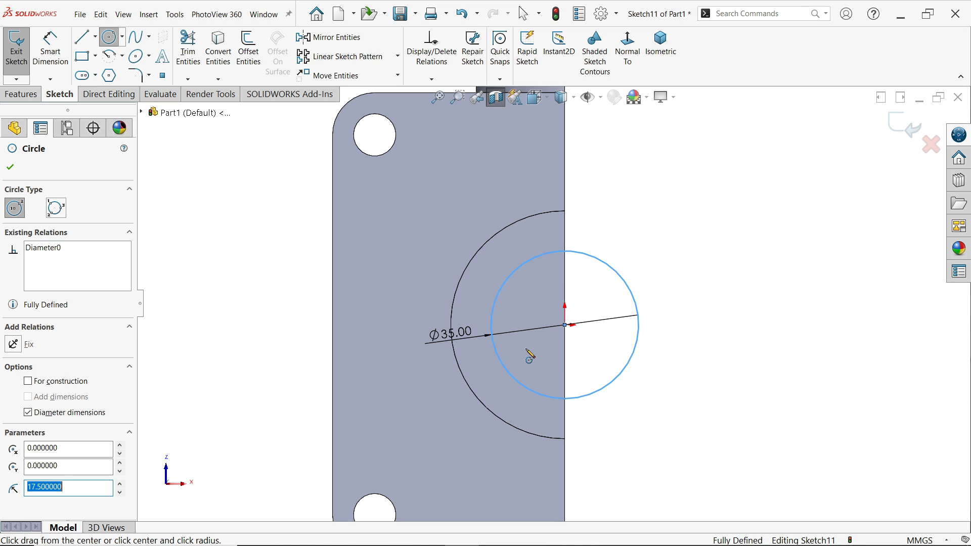
key("Escape")
Step: Cut the 35 mm circle through to the internal cavity with an Extruded Cut set to Up To Next
middle_click_drag(685, 235, 649, 231)
left_click(660, 58)
left_click(661, 62)
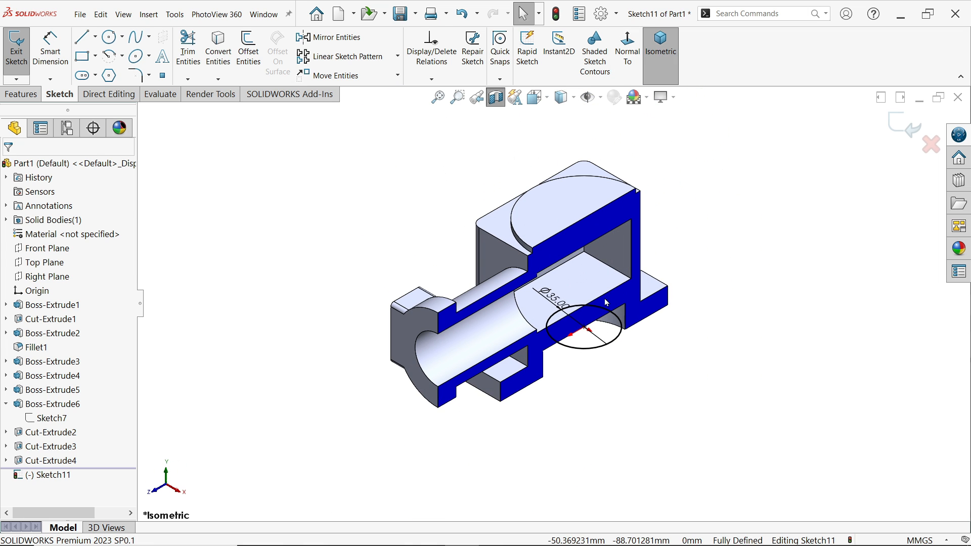
scroll(591, 335, "down", 3)
middle_click_drag(588, 359, 429, 266)
scroll(429, 267, "down", 1)
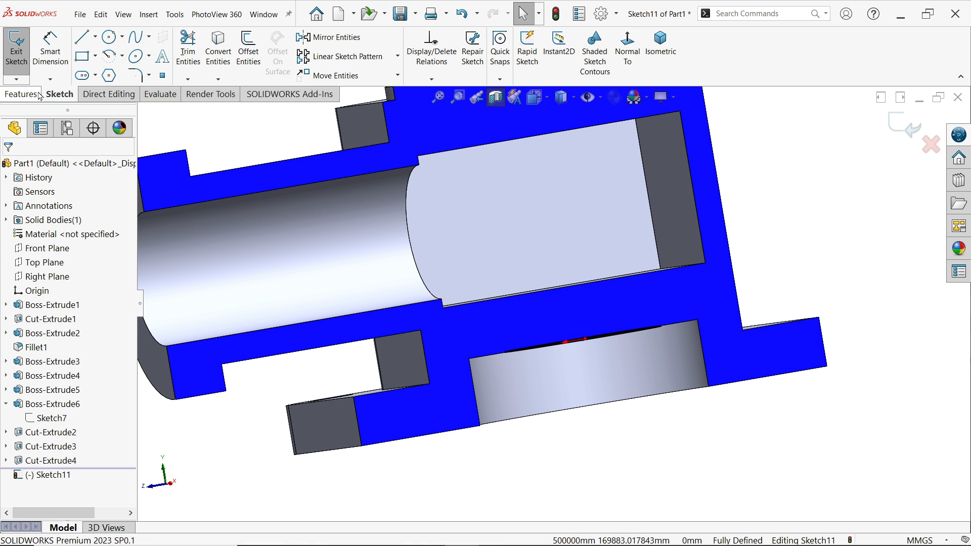
left_click(20, 94)
left_click(202, 76)
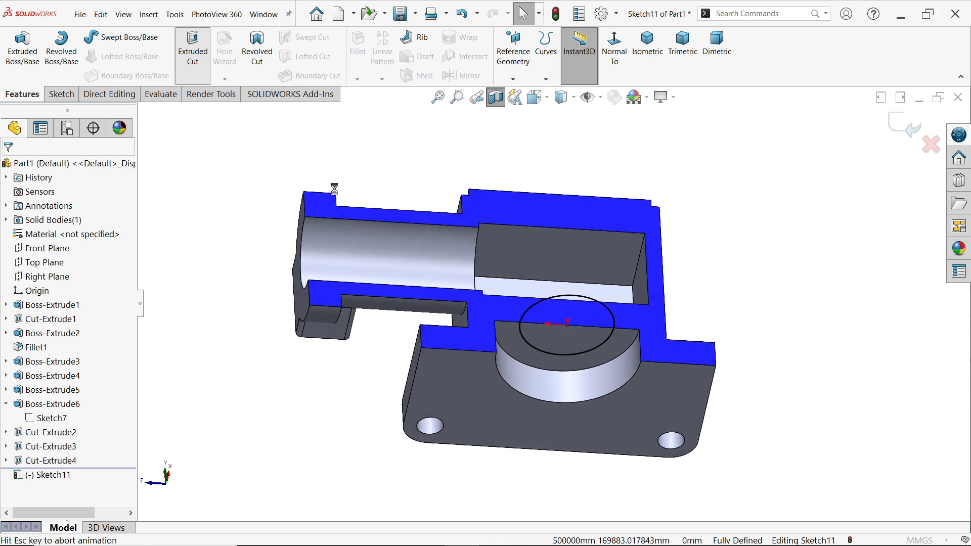
scroll(612, 266, "down", 4)
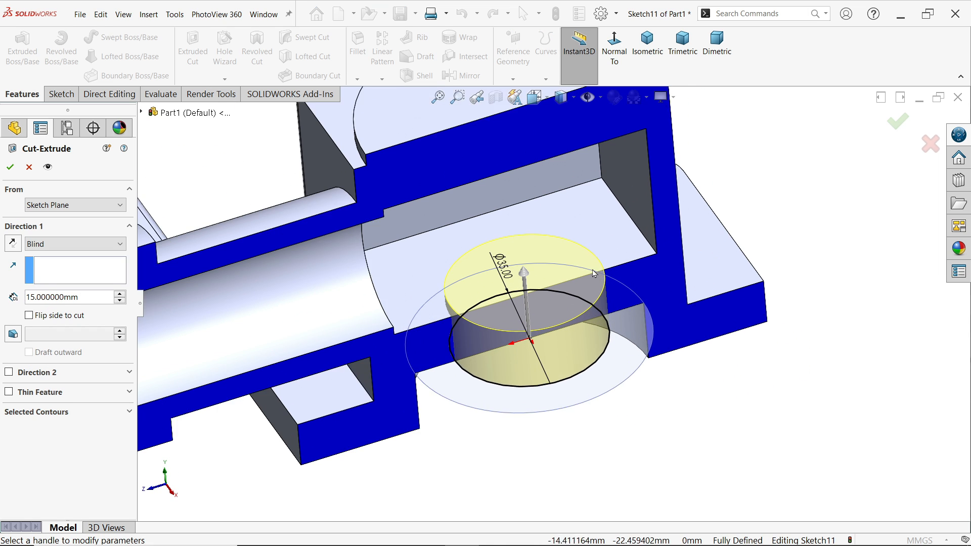
left_click(48, 244)
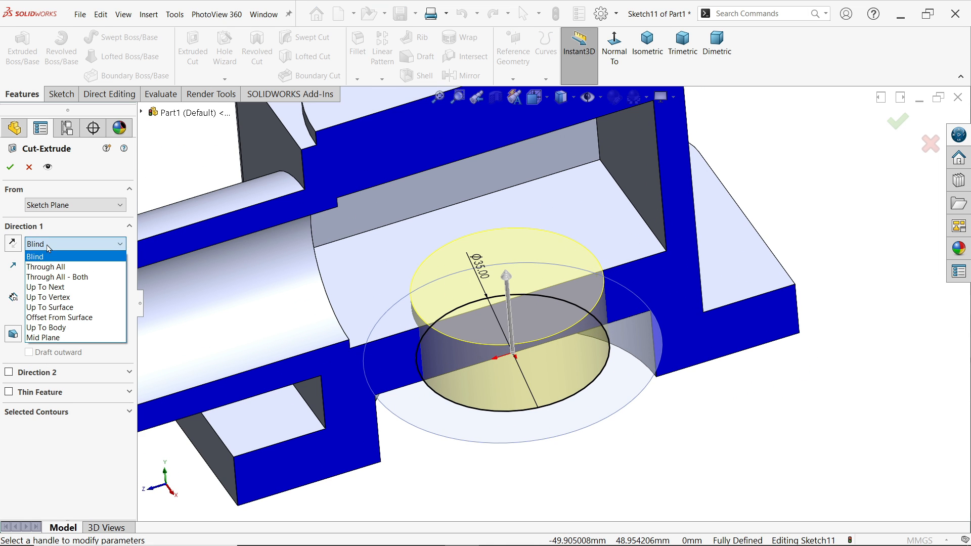
left_click(59, 288)
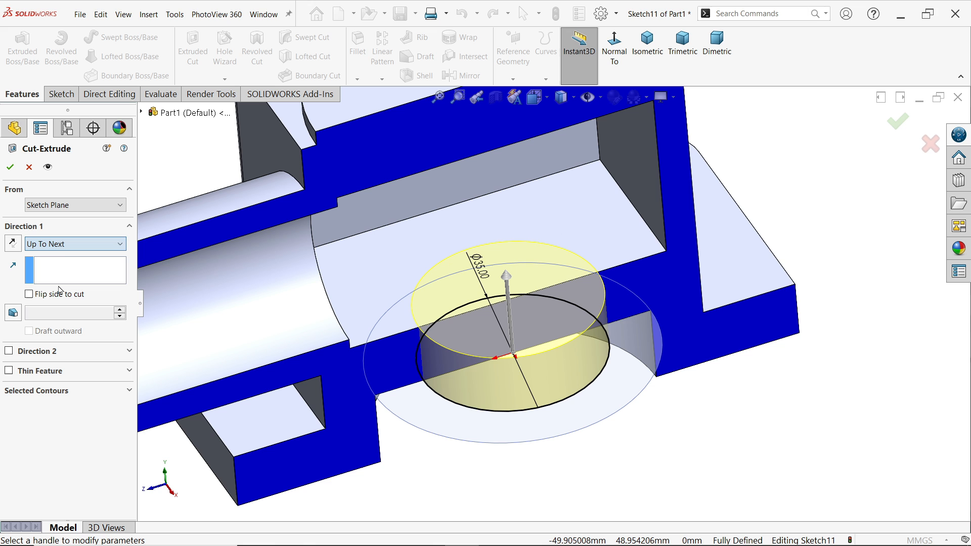
left_click(10, 168)
Step: Inspect the stepped base bore in the sectioned model and check Section A-A of the pump body drawing for the upper opening
mouse_move(627, 323)
middle_mouse_down()
mouse_move(629, 290)
mouse_move(632, 336)
middle_mouse_up()
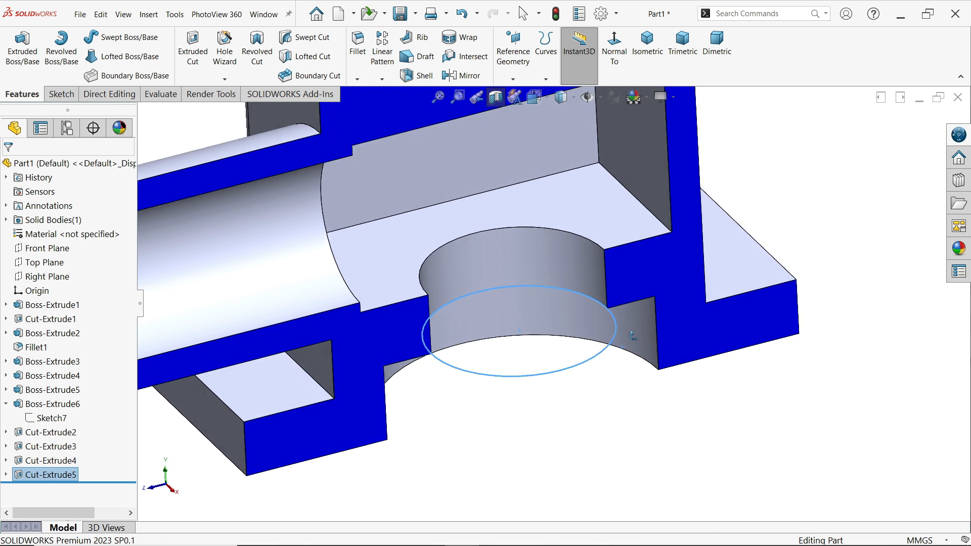
left_click(631, 418)
mouse_move(631, 417)
middle_mouse_down()
mouse_move(579, 403)
mouse_move(612, 410)
middle_mouse_up()
scroll(585, 365, "up", 3)
scroll(520, 195, "down", 1)
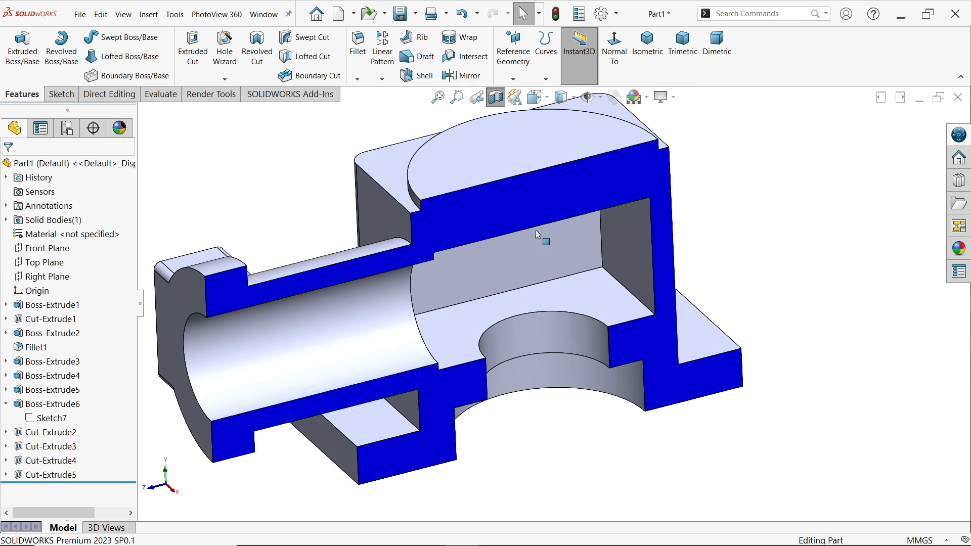
middle_click_drag(538, 234, 561, 263)
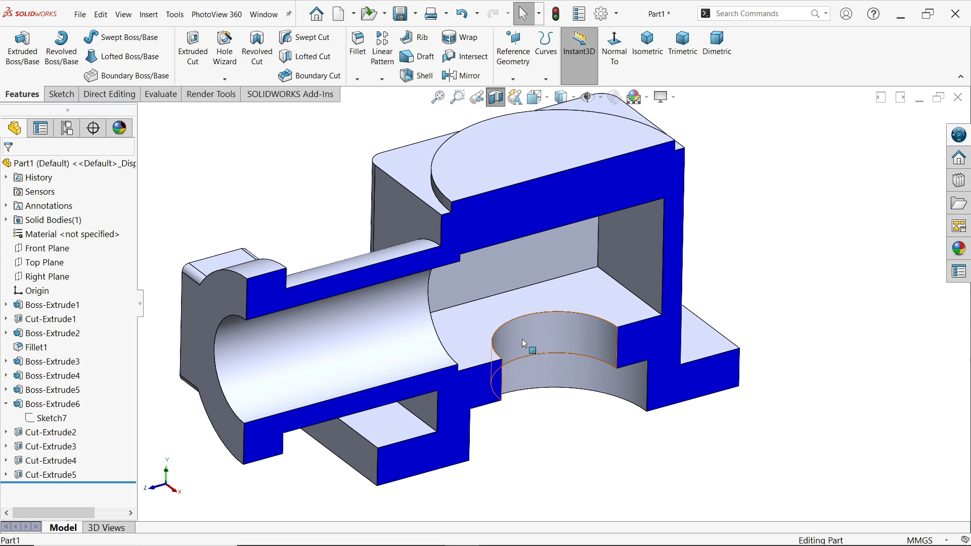
left_click(496, 531)
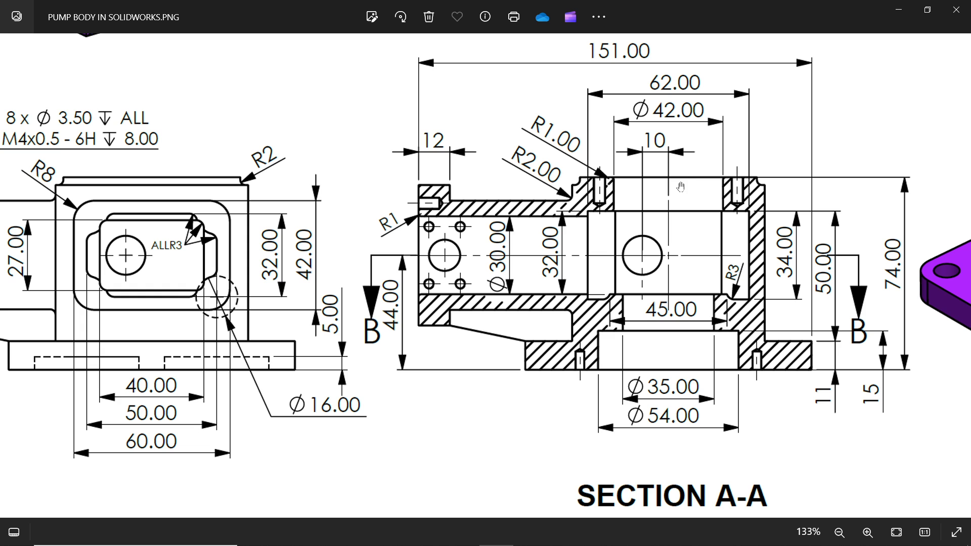
left_click(902, 9)
Step: Sketch a 42 mm diameter circle centered on the origin on the upper face of the round raised boss
left_click(557, 158)
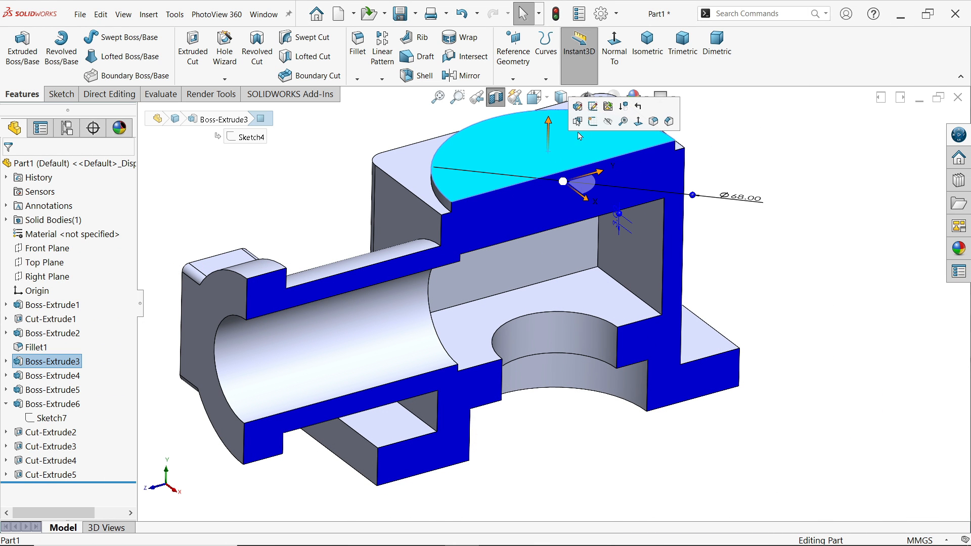
left_click(594, 122)
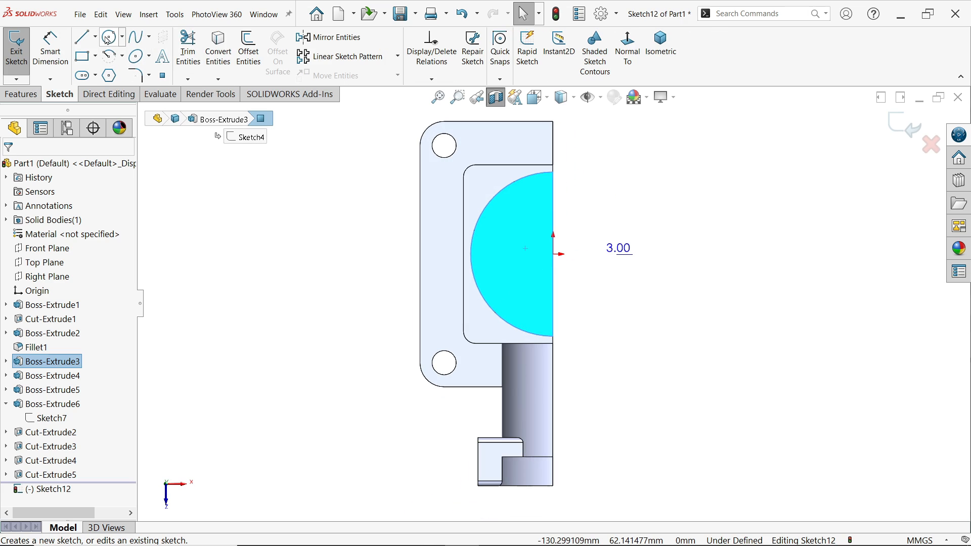
left_click(108, 37)
scroll(555, 259, "down", 2)
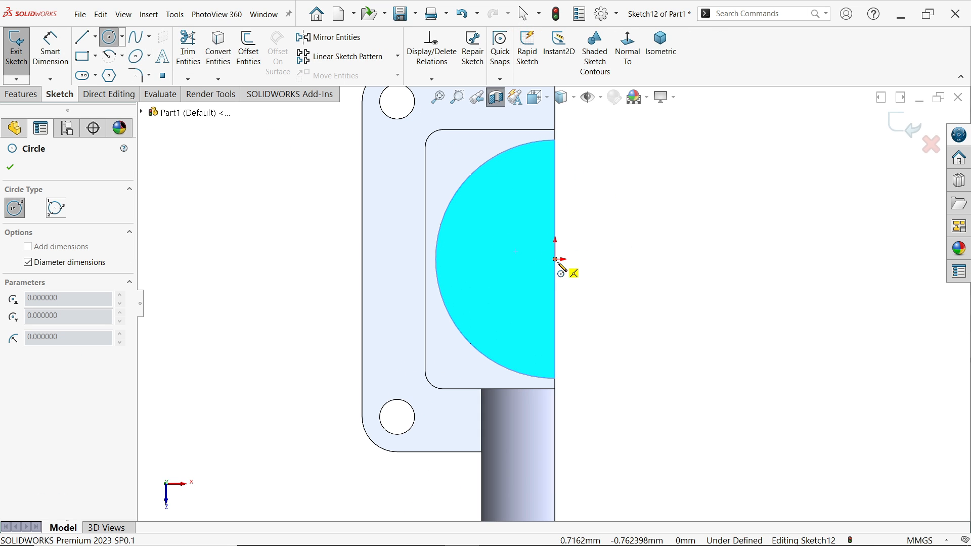
left_click(554, 259)
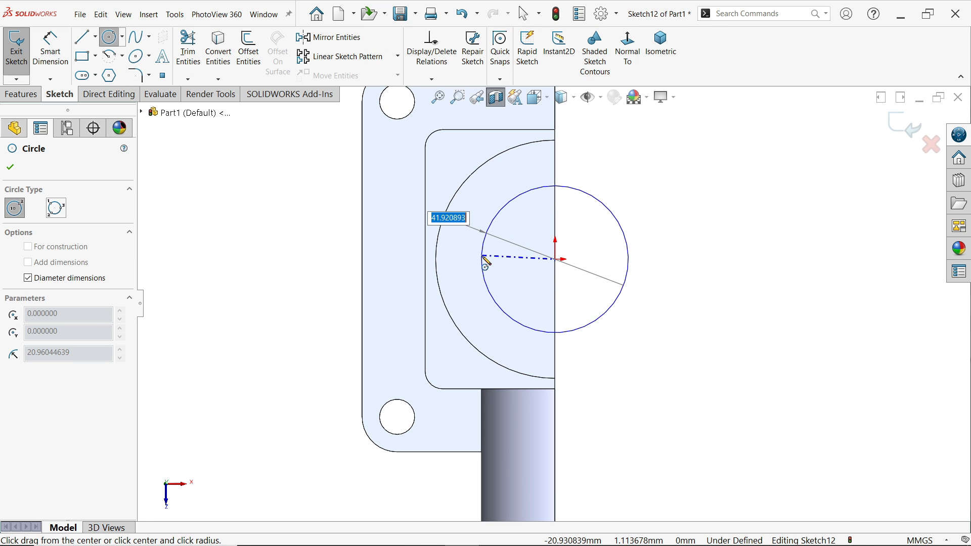
type("42")
key("Return")
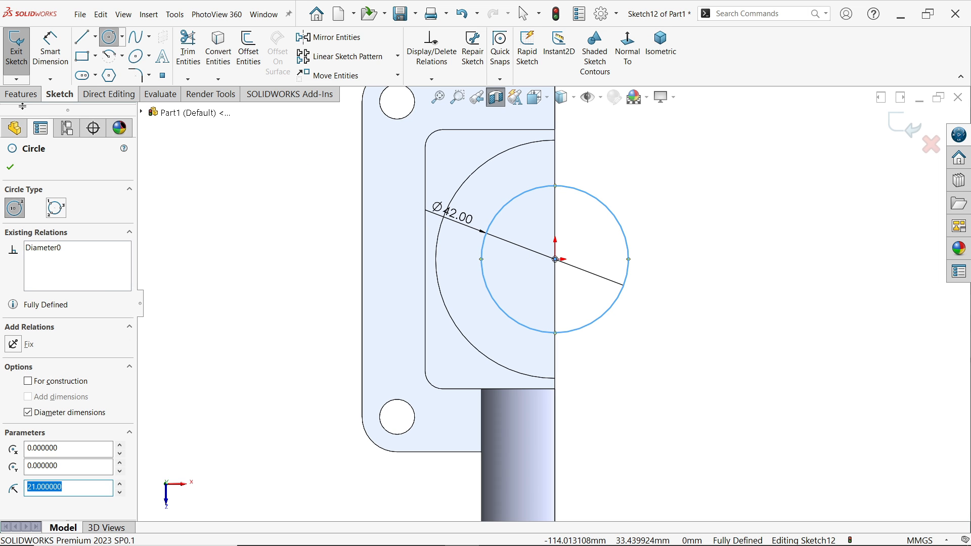
Step: Cut the 42 mm circle down into the internal cavity with an Extruded Cut set to Up To Next
left_click(22, 94)
left_click(198, 49)
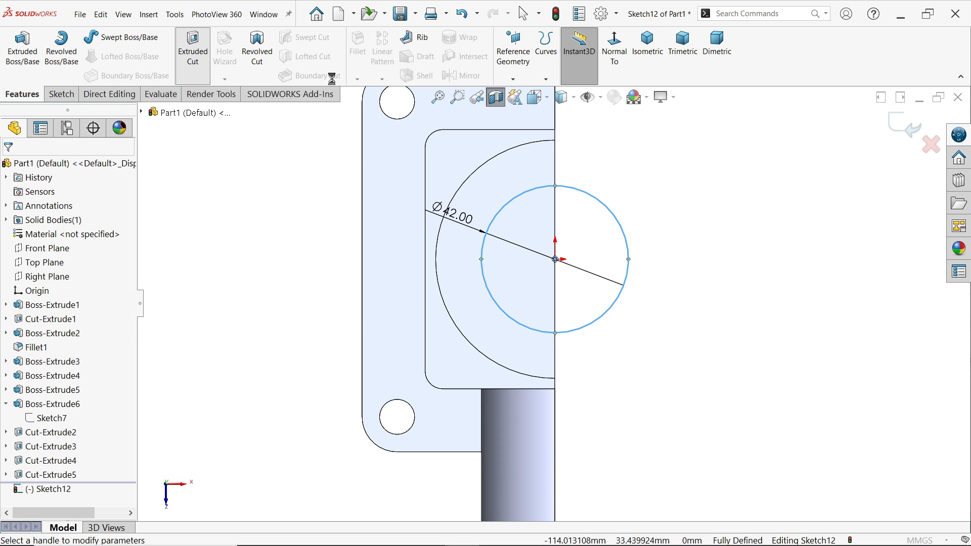
middle_click_drag(551, 309, 505, 188)
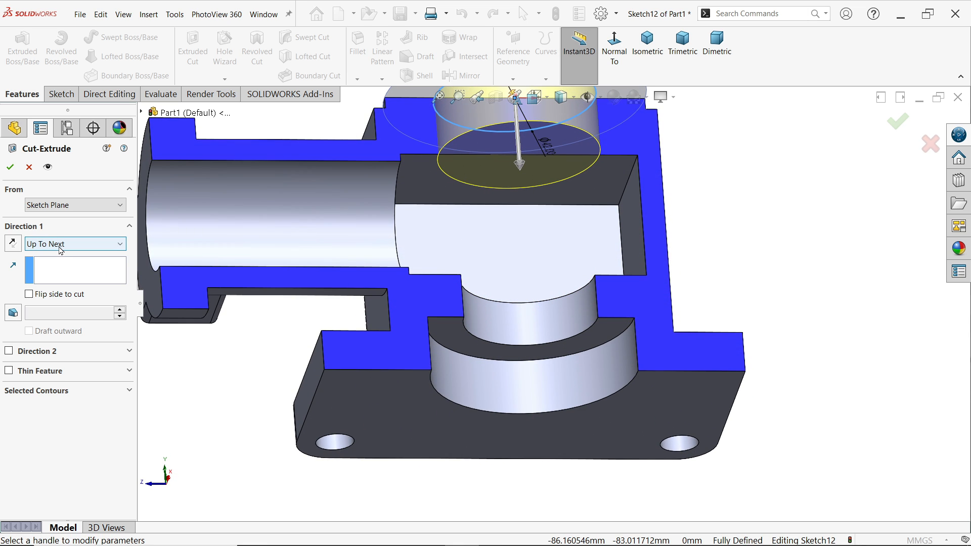
left_click(10, 167)
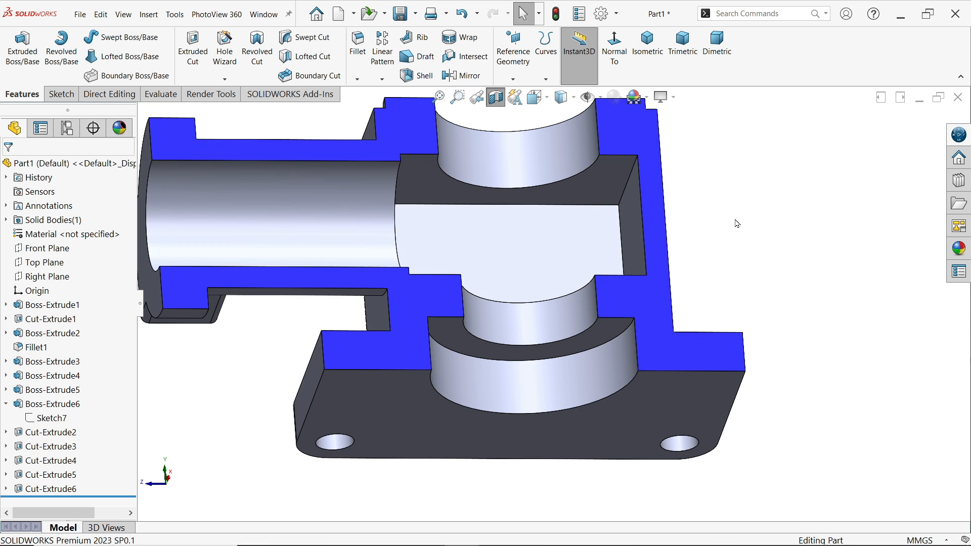
mouse_move(735, 219)
middle_mouse_down()
mouse_move(719, 231)
mouse_move(711, 332)
mouse_move(735, 283)
mouse_move(751, 334)
mouse_move(740, 317)
middle_mouse_up()
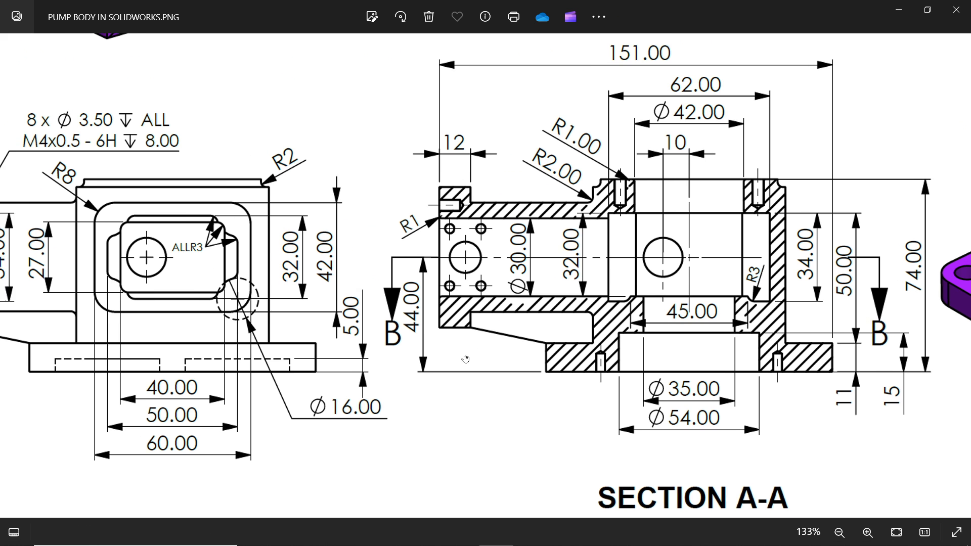
Step: Switch to the pump body drawing and examine the side and end views for the flange lugs' hole sizes and spacing
left_click_drag(305, 323, 583, 341)
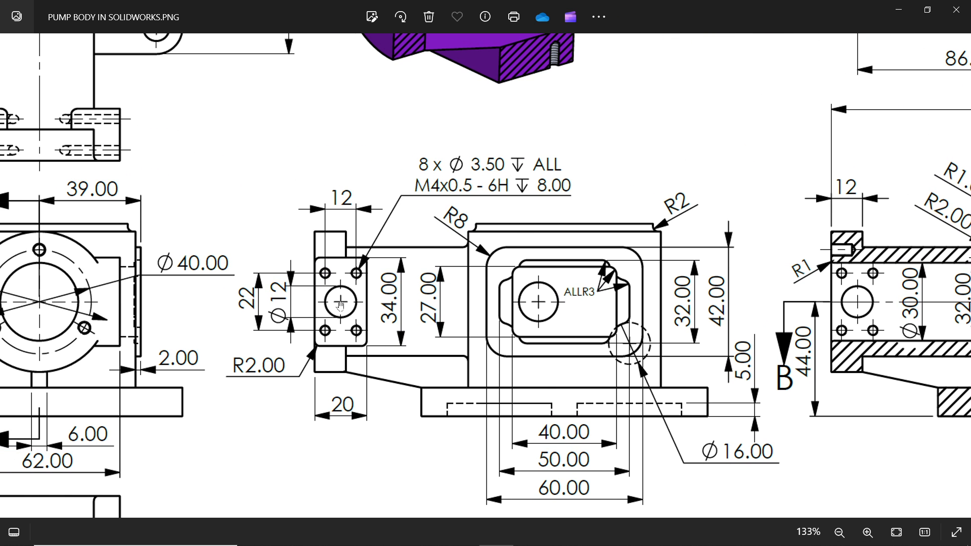
left_click_drag(316, 308, 440, 317)
left_click_drag(160, 302, 228, 351)
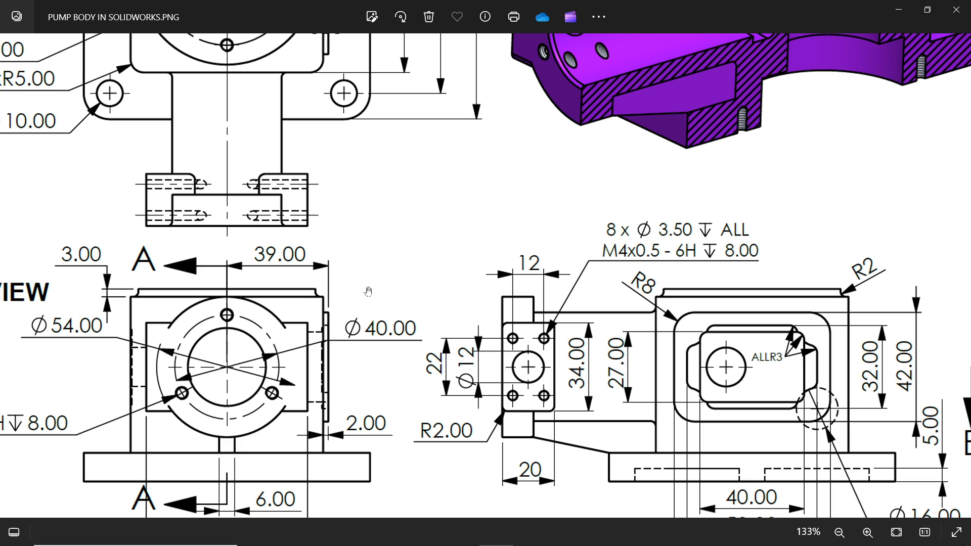
mouse_move(406, 327)
left_mouse_down()
mouse_move(389, 186)
mouse_move(384, 221)
left_mouse_up()
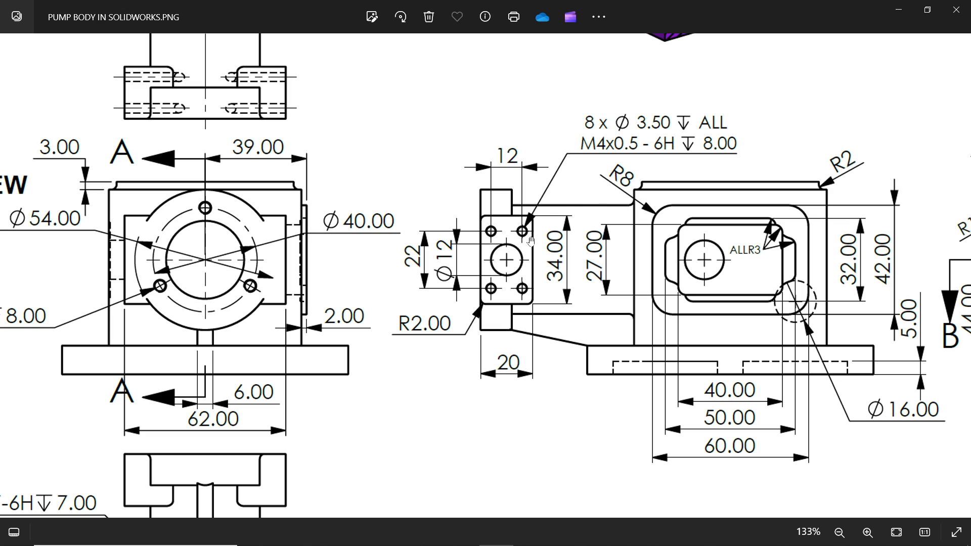
Step: Switch back to SOLIDWORKS and sketch a horizontal construction line across the flange lug's outer side face, joining the midpoints of its vertical edges
left_click(900, 11)
scroll(455, 356, "down", 5)
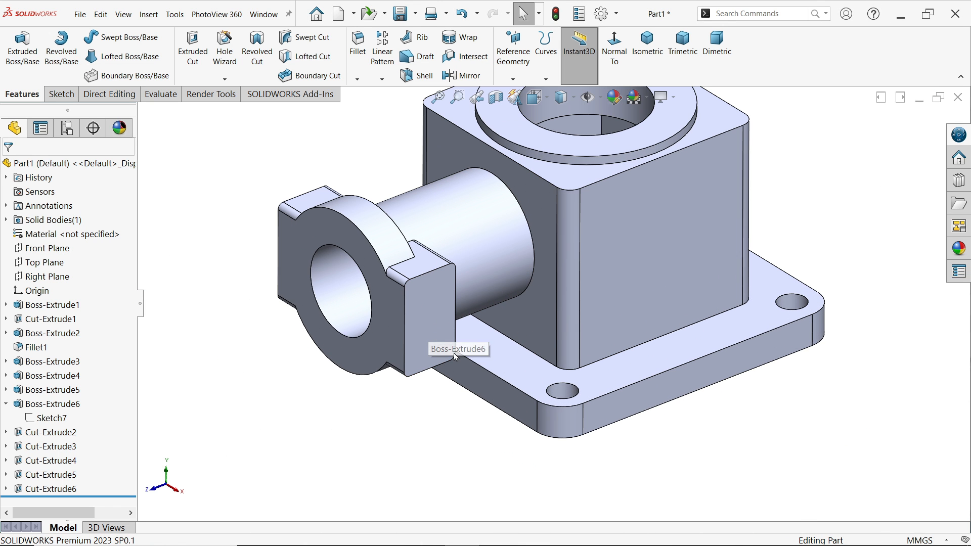
scroll(456, 357, "down", 4)
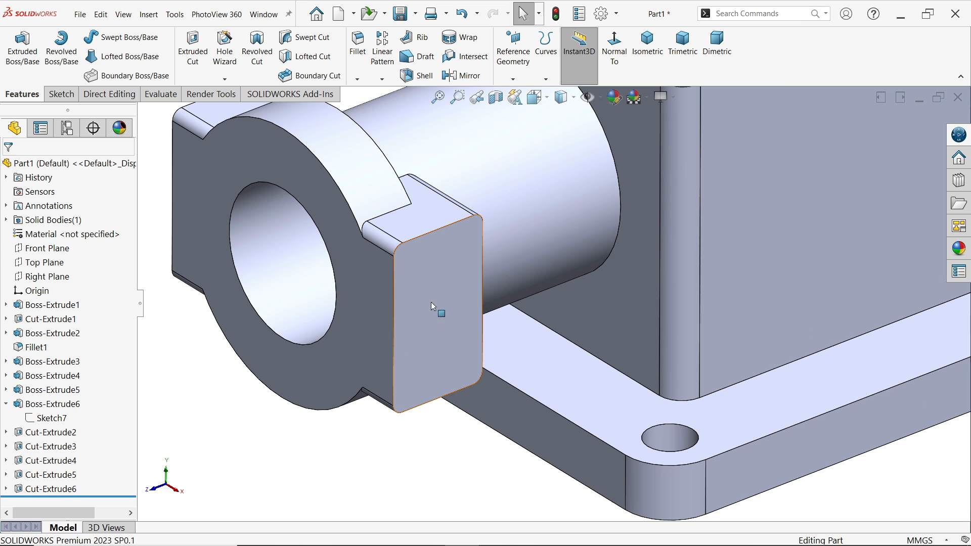
left_click(438, 314)
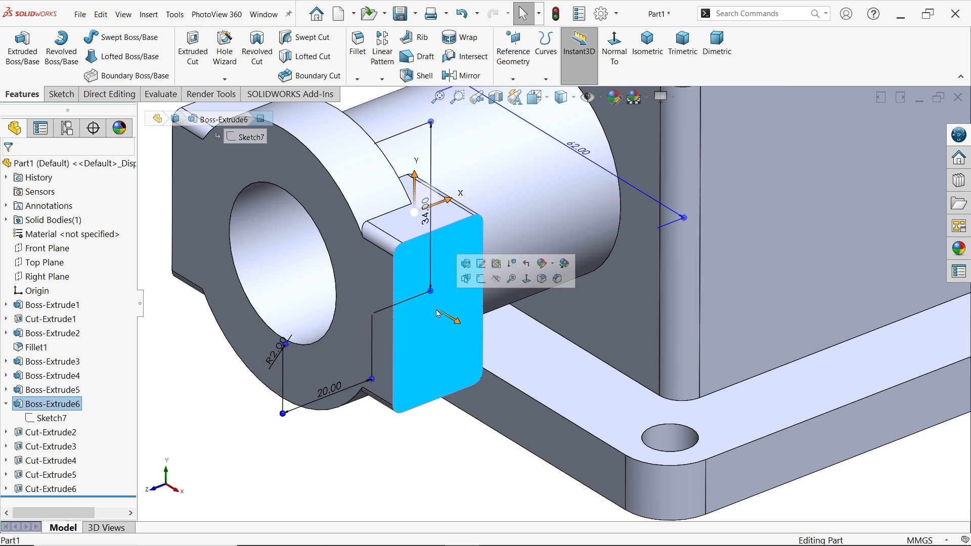
left_click(481, 279)
left_click(110, 37)
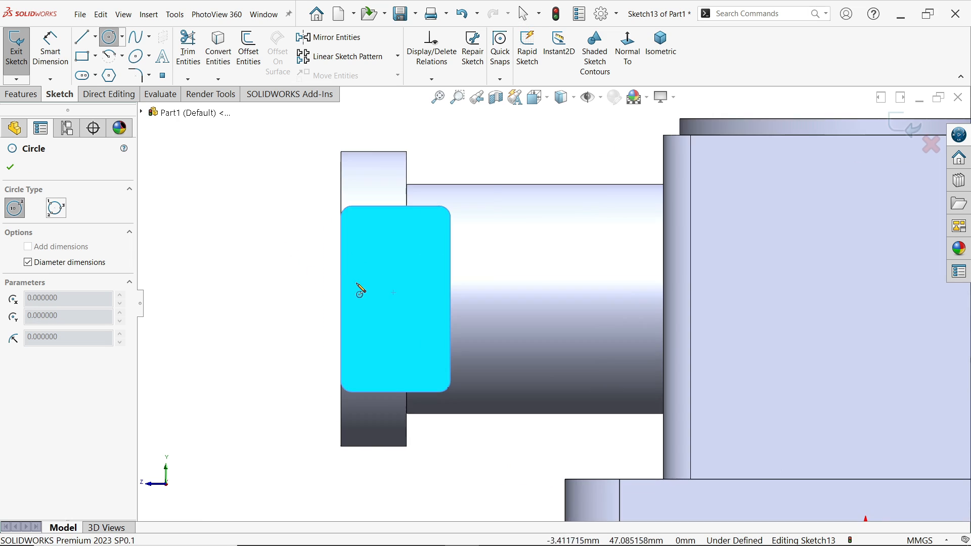
scroll(360, 290, "down", 2)
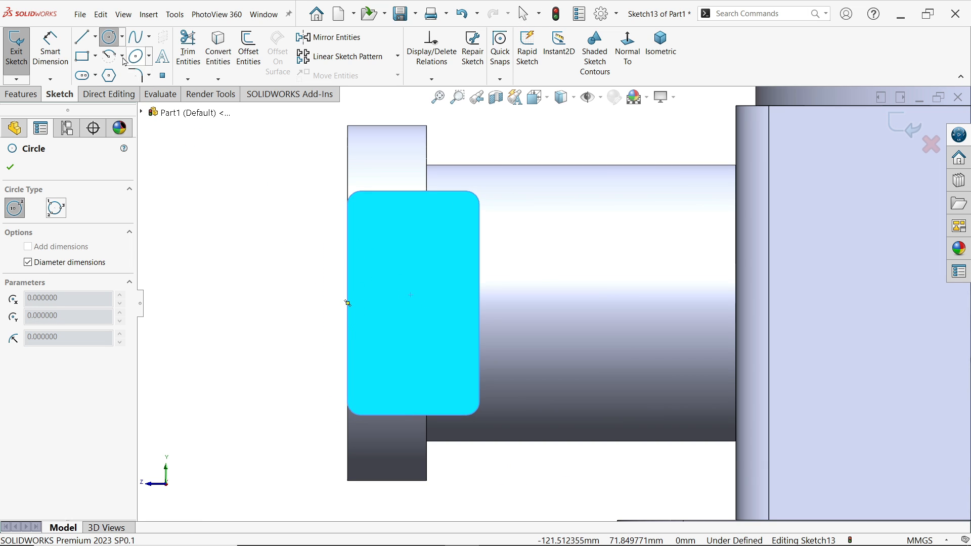
left_click(96, 40)
left_click(105, 71)
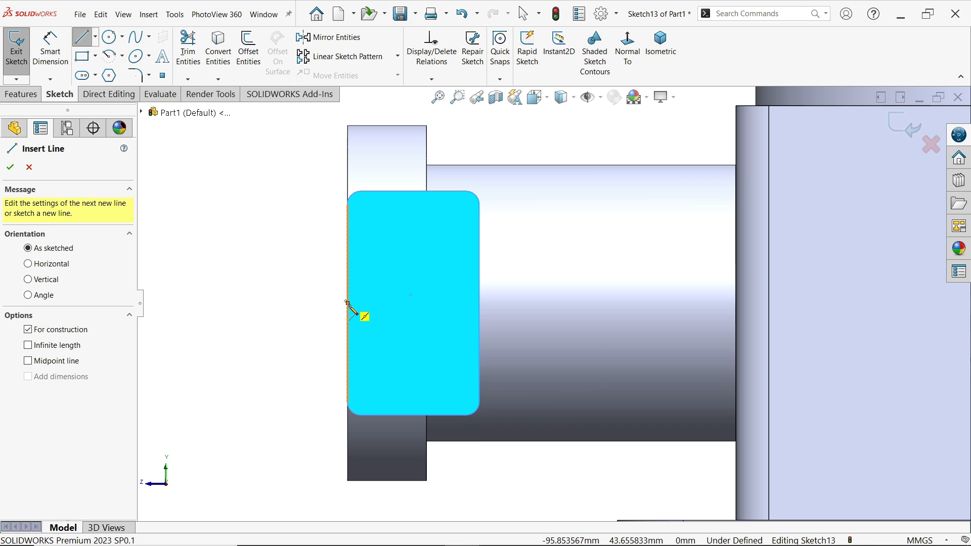
left_click(348, 304)
left_click(480, 303)
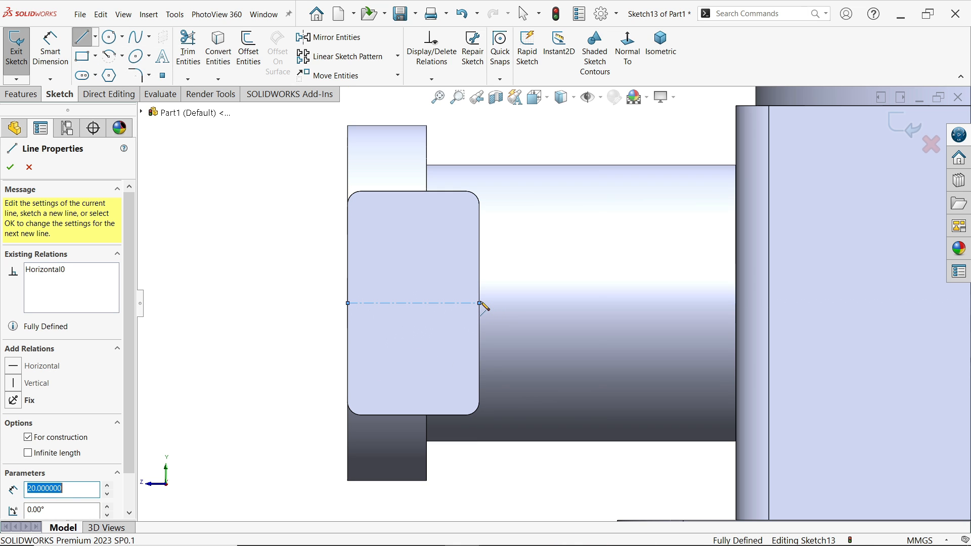
key("Escape")
Step: Sketch a 12 mm diameter circle centered on the midpoint of the construction line on the lug's side face
left_click(414, 304)
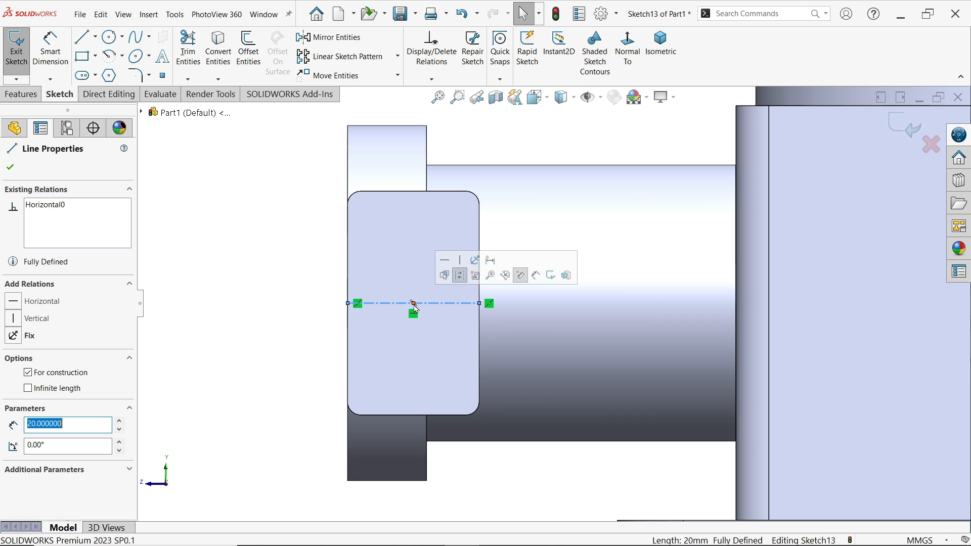
left_click(109, 45)
scroll(402, 297, "down", 2)
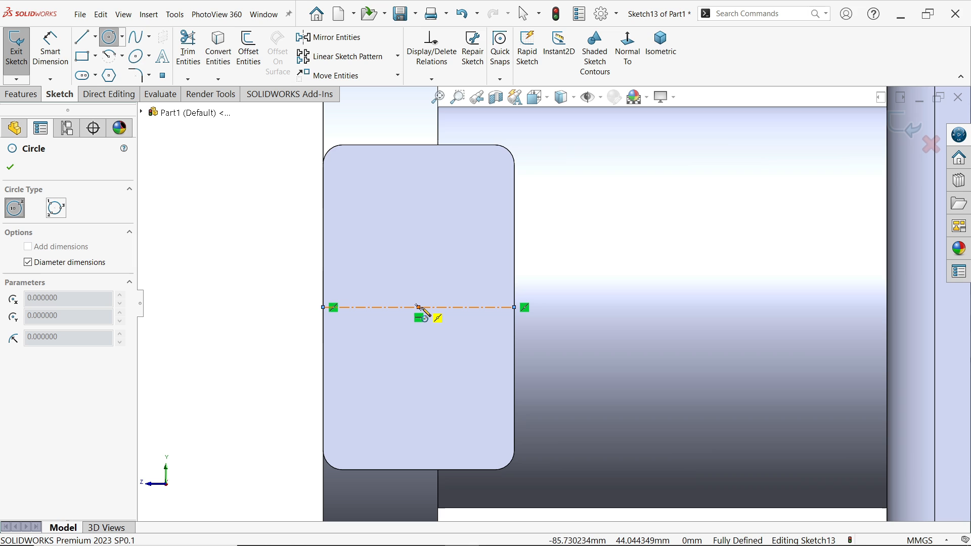
left_click(418, 307)
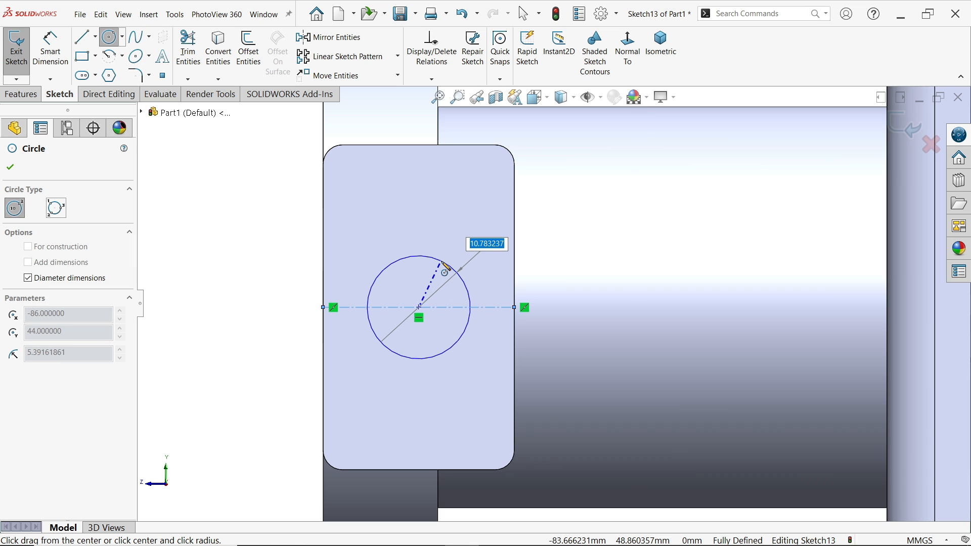
key("Return")
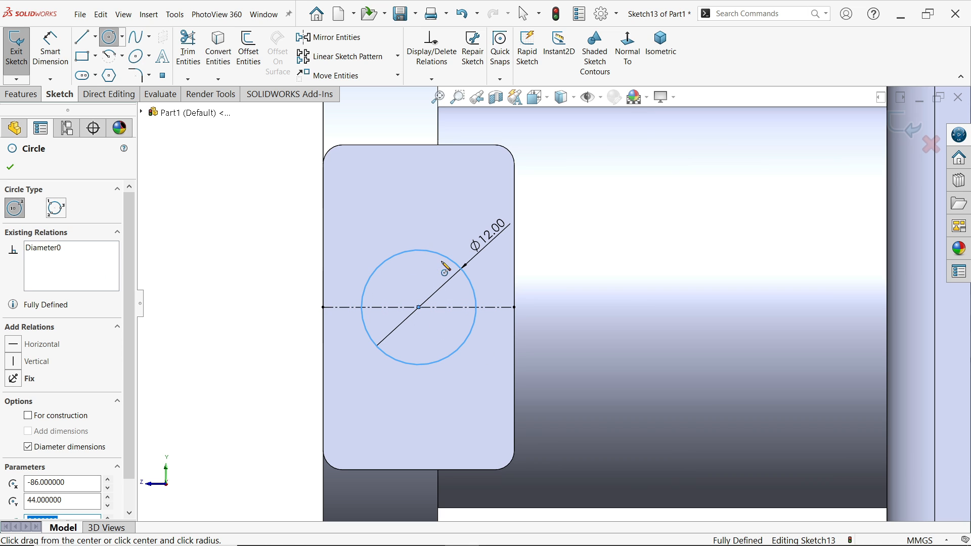
left_click(11, 168)
Step: Start an Extruded Cut from the 12 mm circle on the lug's side face and bring up its end condition choices
left_click(661, 46)
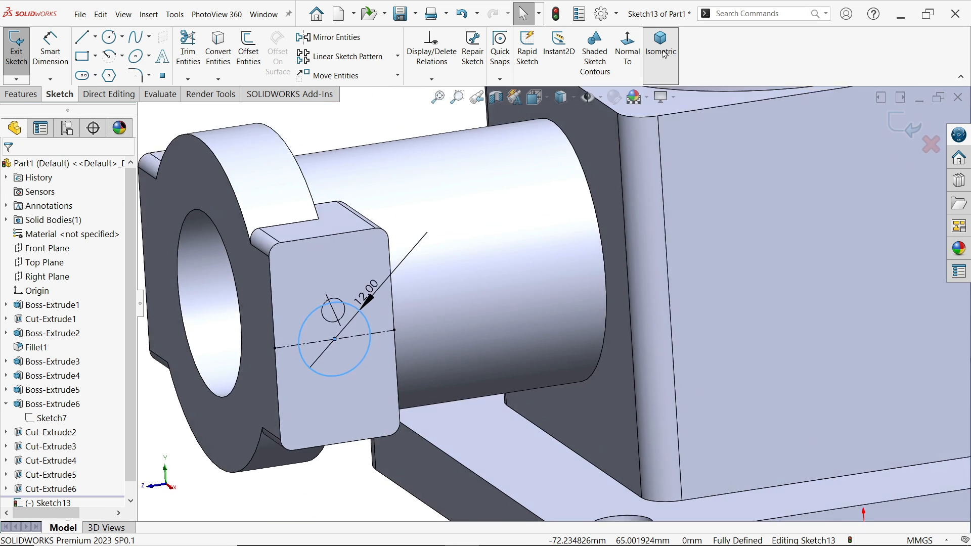
scroll(486, 374, "down", 3)
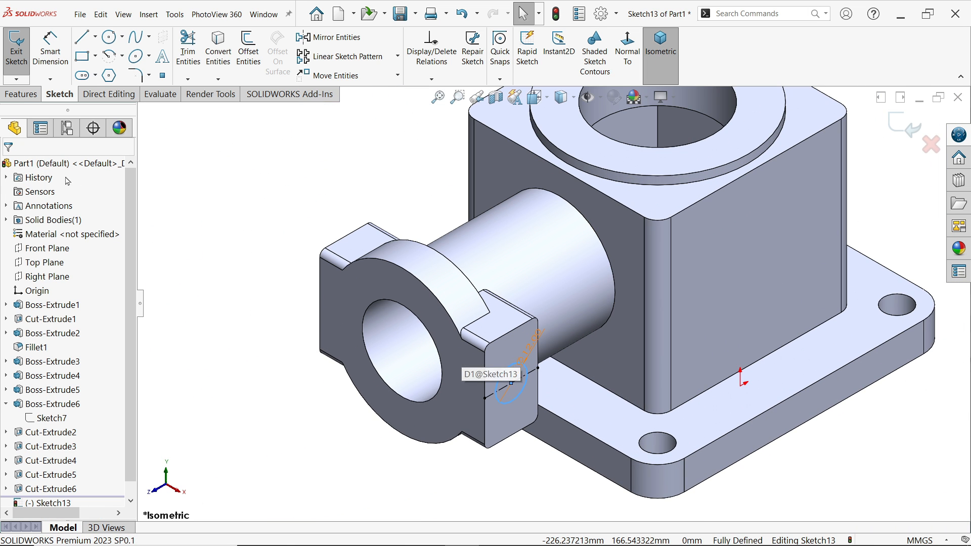
left_click(21, 95)
left_click(193, 48)
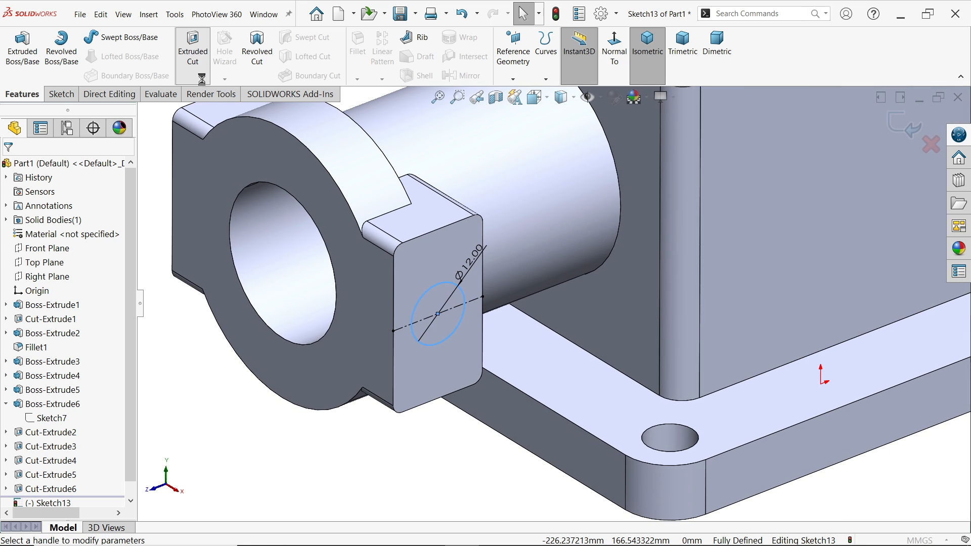
left_click(65, 245)
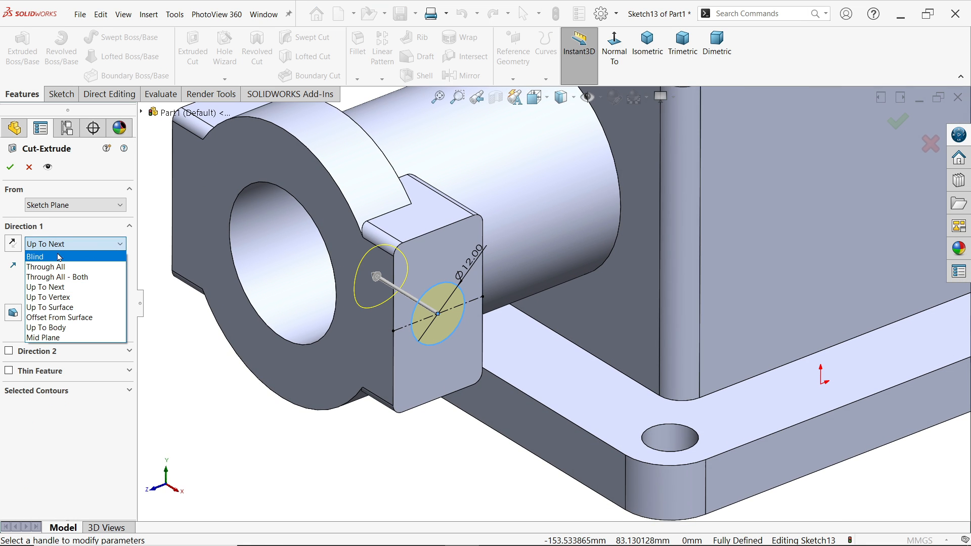
Step: Cut the 12 mm circle with the Up To Surface end condition, ending at the opposite lug's outer face
left_click(66, 307)
middle_click_drag(304, 253, 339, 230)
left_click(338, 230)
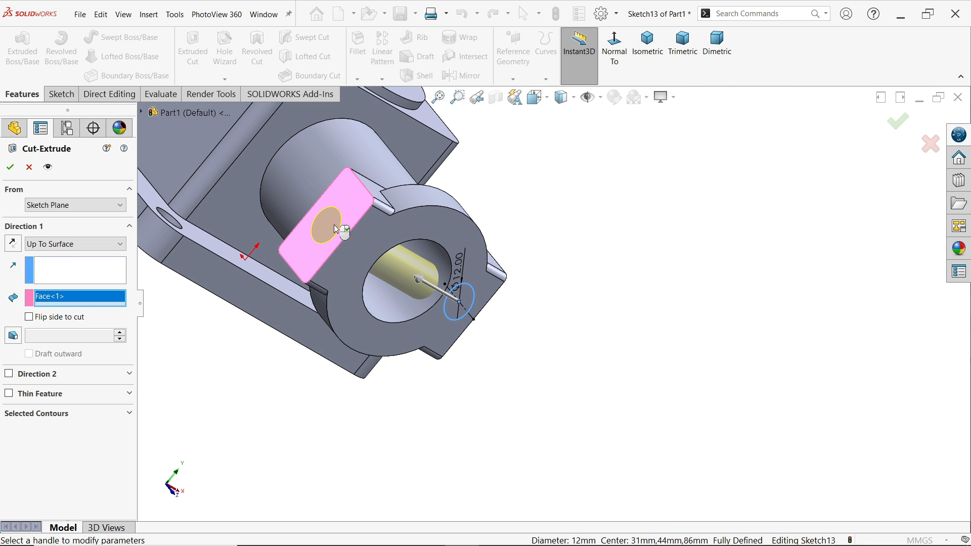
left_click(10, 168)
Step: Start a Hole Wizard straight tap hole using the DIN standard and the Tapped hole type
middle_click_drag(303, 283, 311, 245)
left_click(236, 342)
scroll(417, 269, "down", 2)
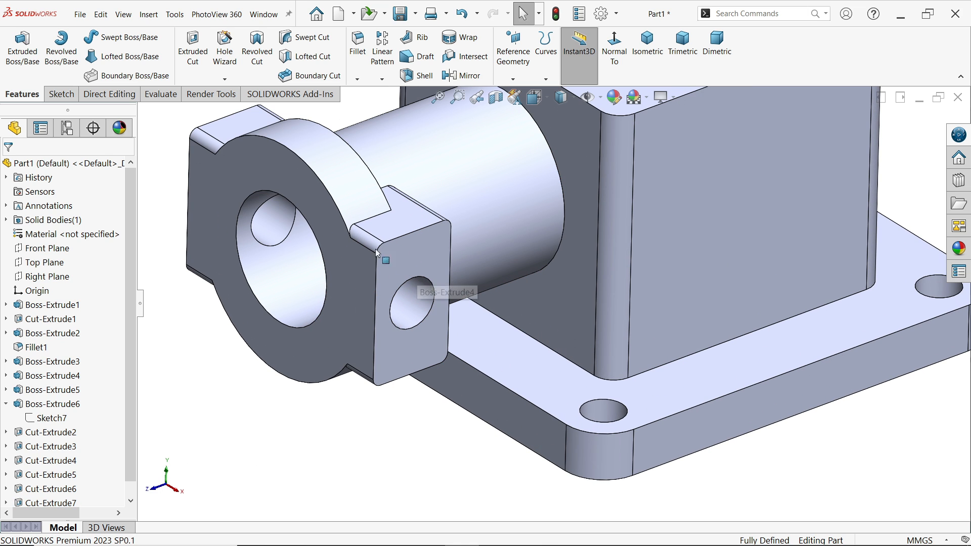
left_click(225, 48)
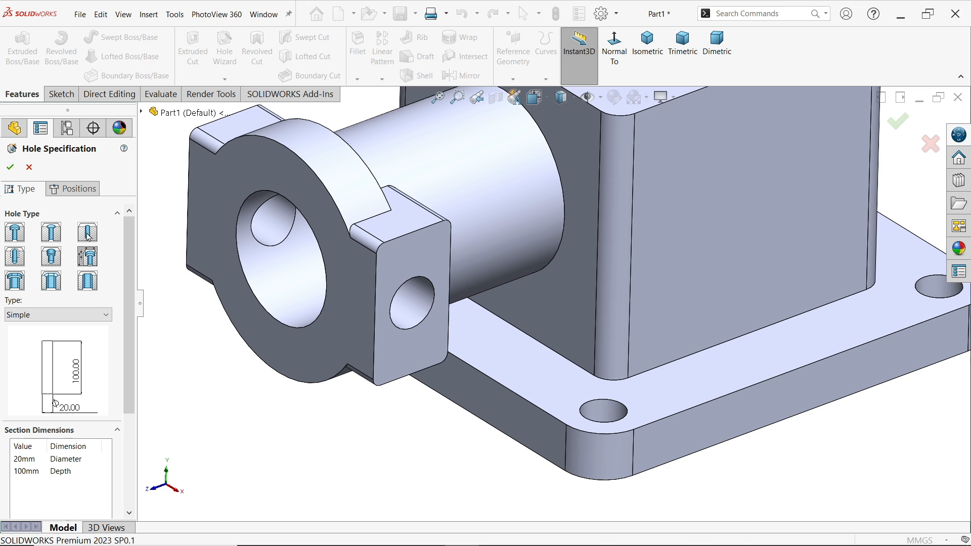
left_click(15, 256)
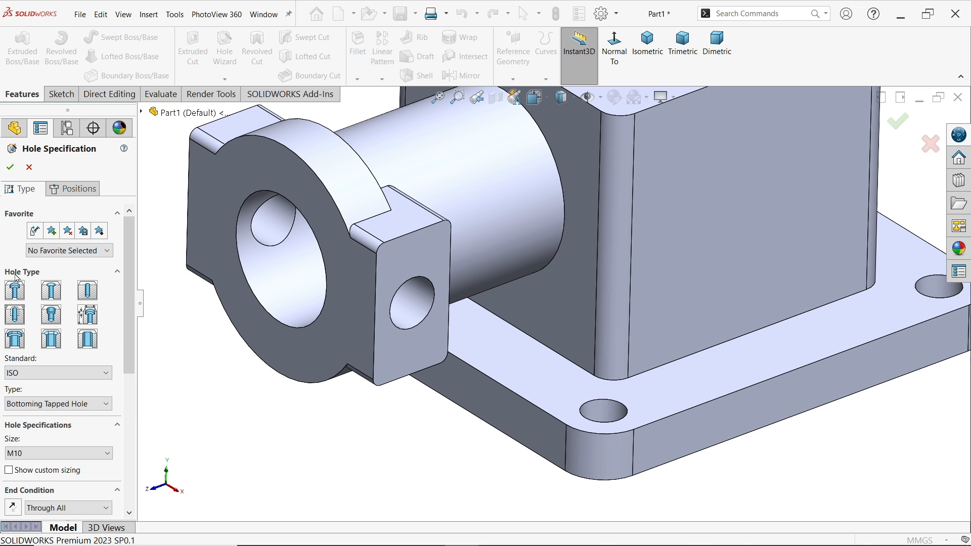
left_click_drag(128, 281, 132, 302)
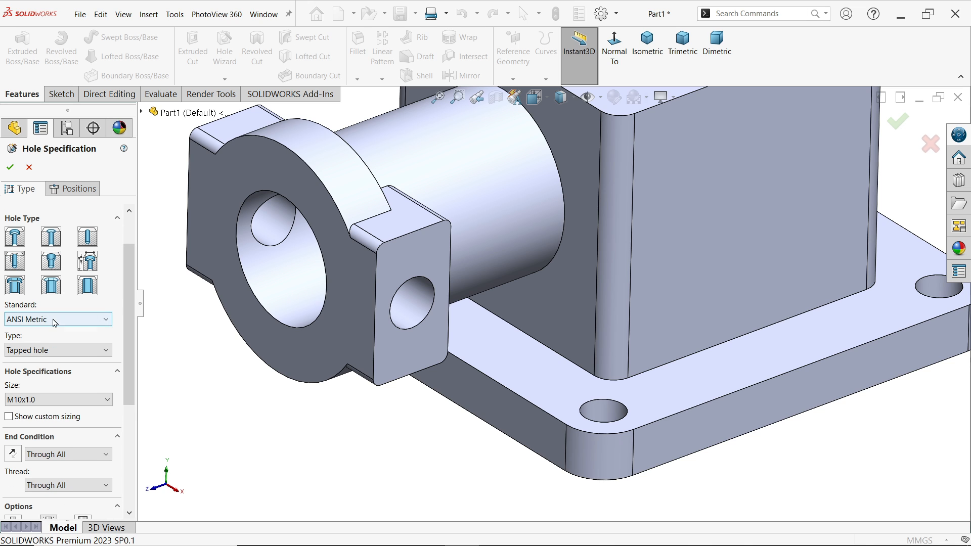
left_click(54, 320)
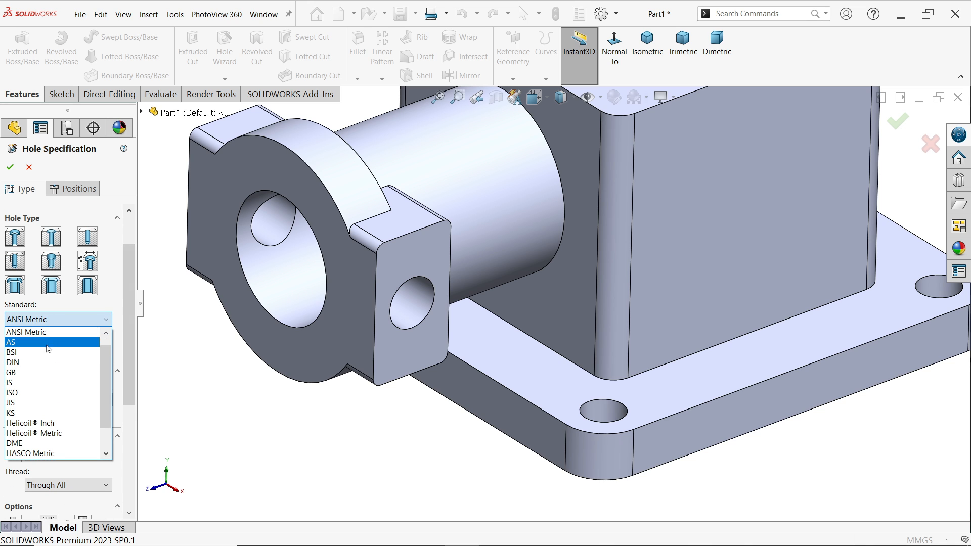
left_click(26, 364)
left_click(50, 350)
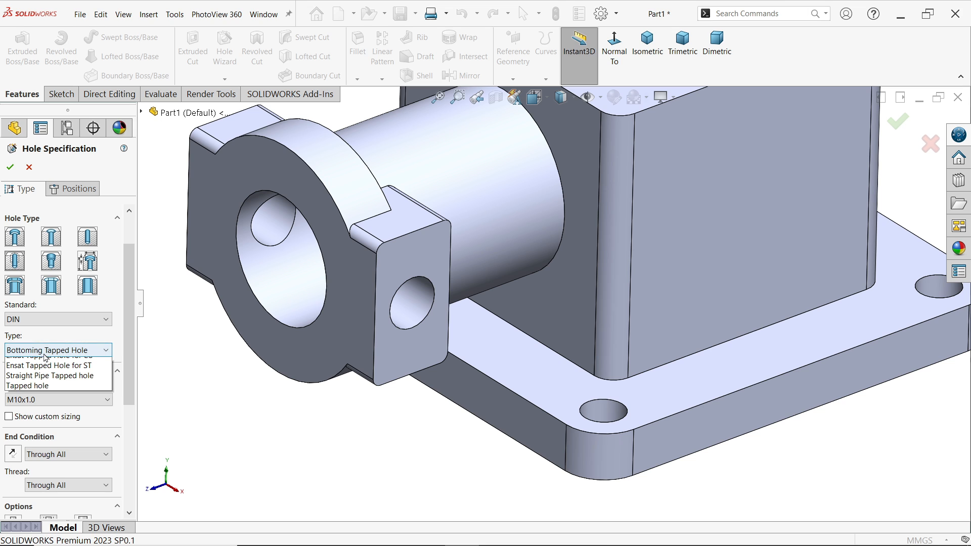
left_click(28, 423)
Step: Set the tapped hole size to M4x0.5
left_click(44, 400)
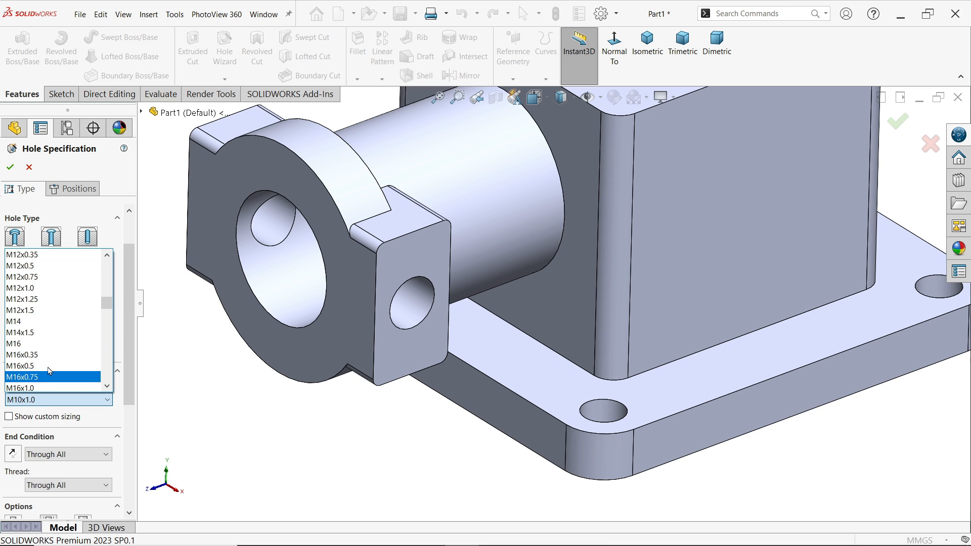
scroll(54, 329, "up", 8)
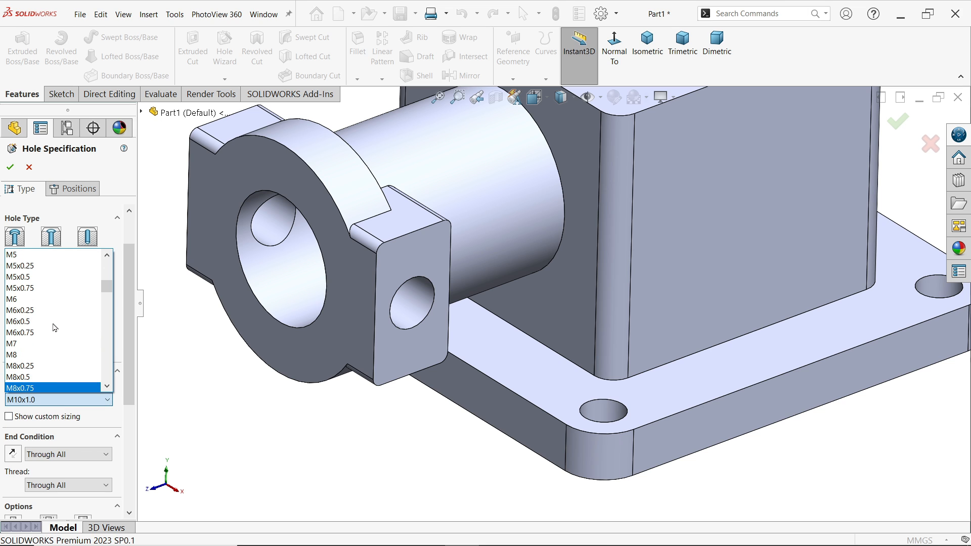
scroll(38, 306, "up", 1)
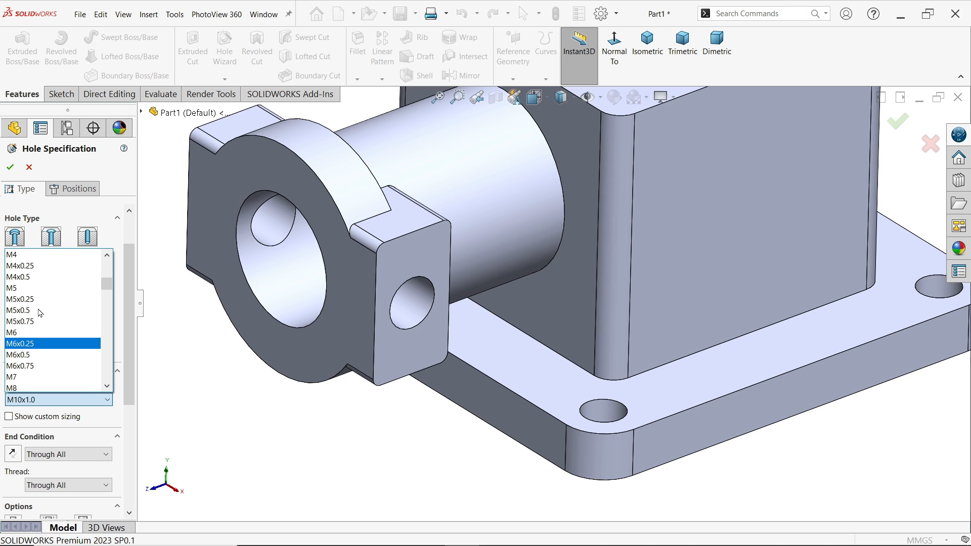
left_click(38, 277)
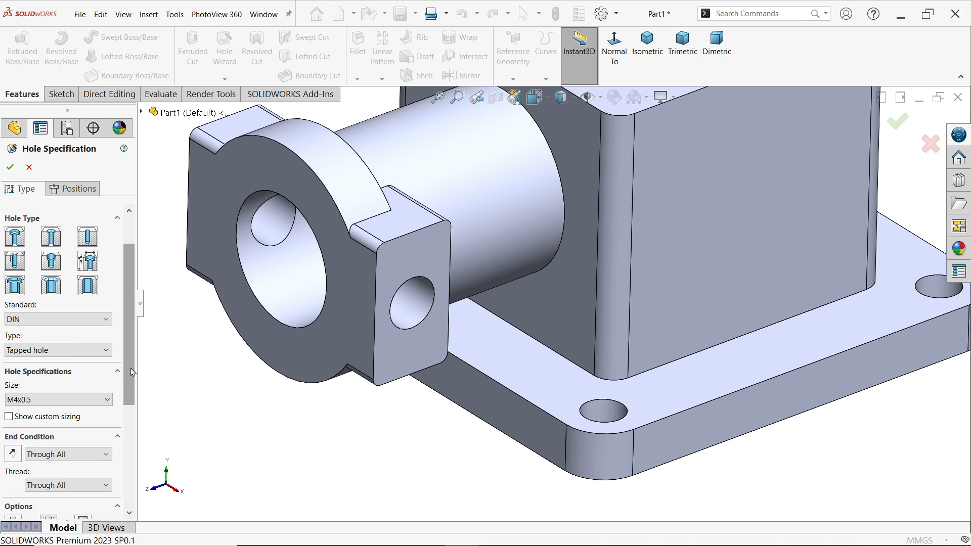
Step: Set the hole's end condition to Up To Next and its thread to Blind (2 * DIA)
scroll(101, 375, "down", 3)
left_click(37, 346)
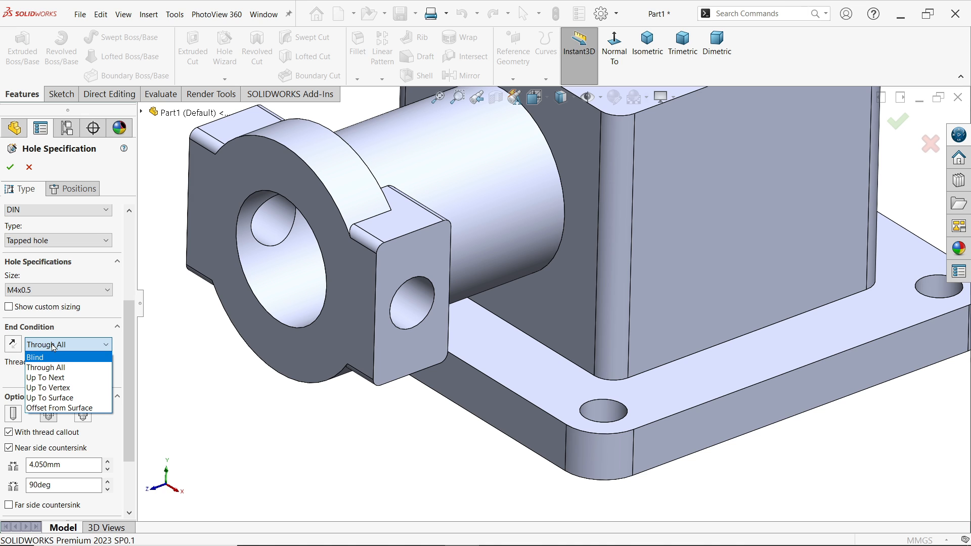
left_click(54, 378)
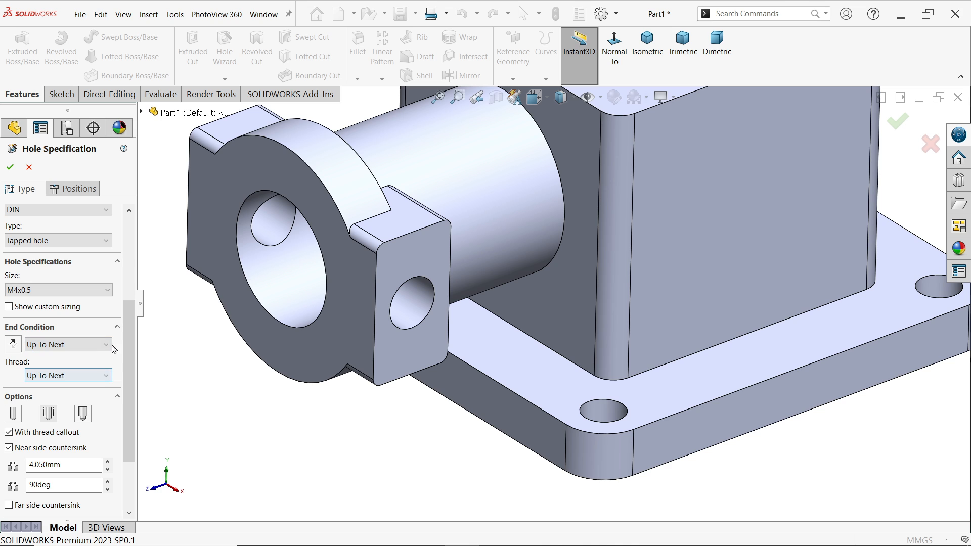
left_click(35, 376)
left_click(59, 389)
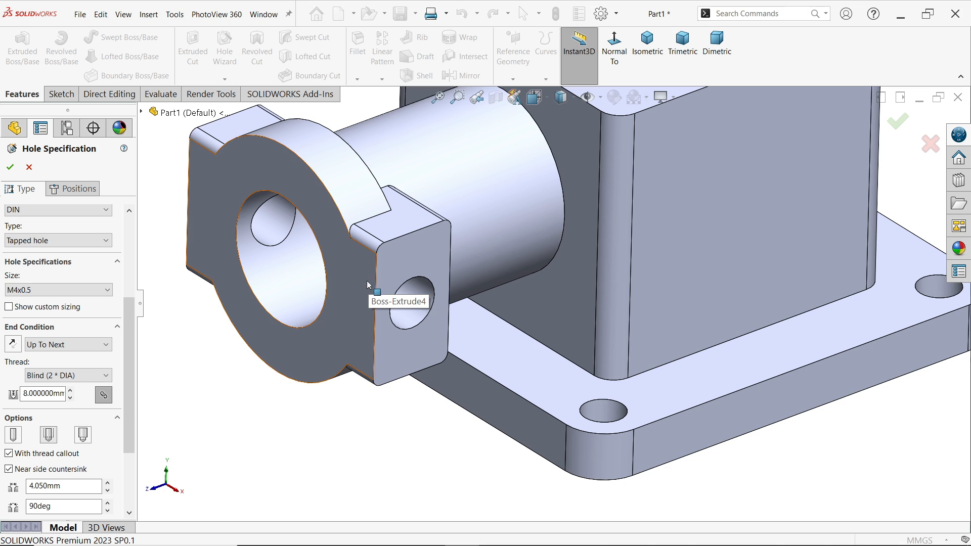
Step: Turn off the near side countersink and choose the side lug's outer face for positioning the holes
scroll(130, 402, "down", 3)
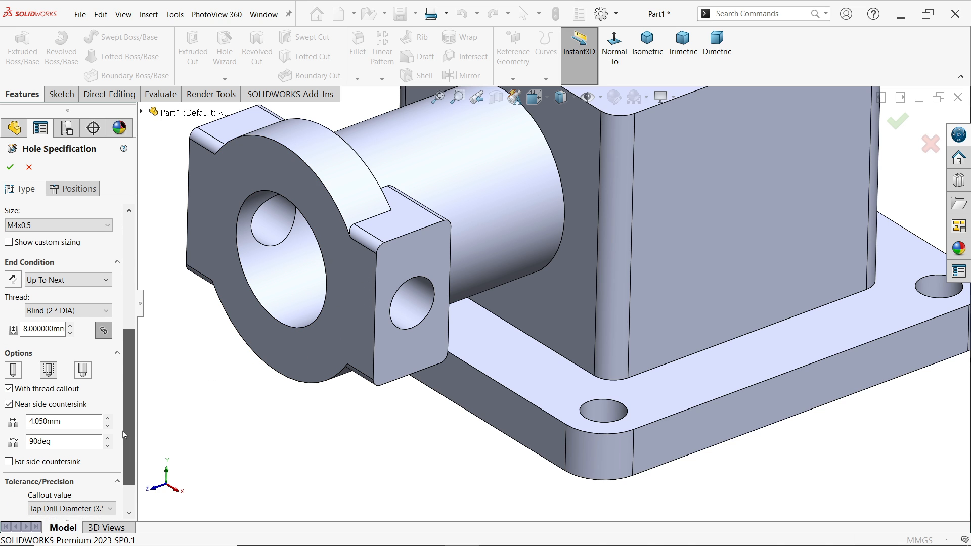
left_click(9, 403)
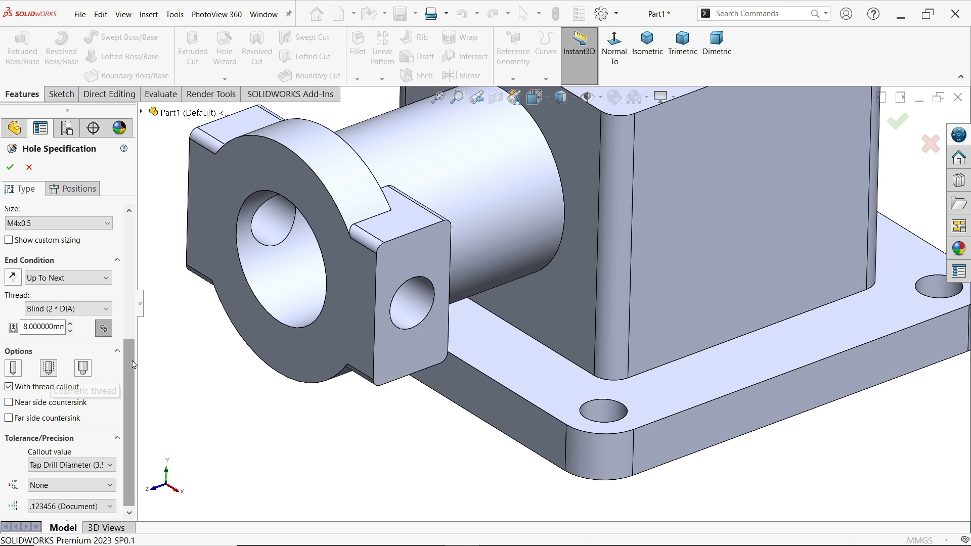
left_click(84, 192)
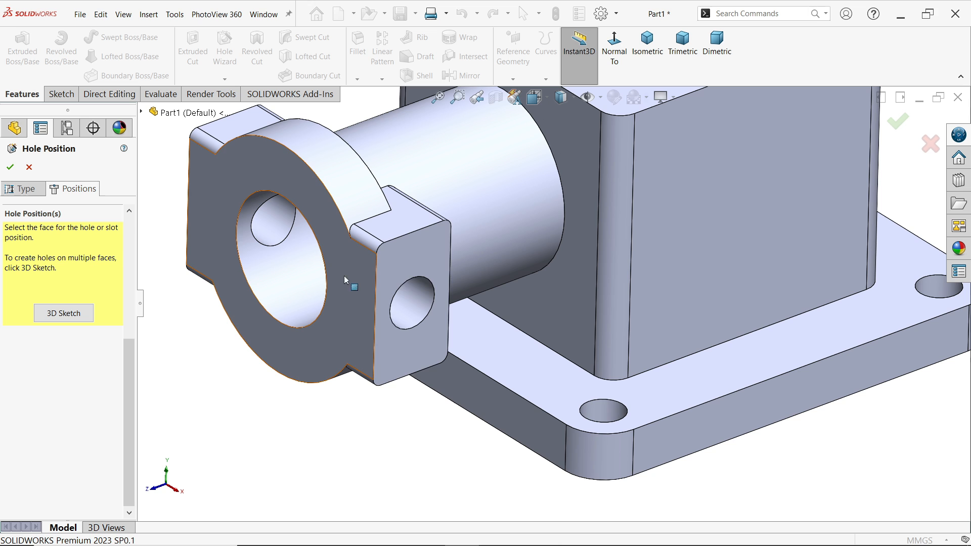
left_click(412, 275)
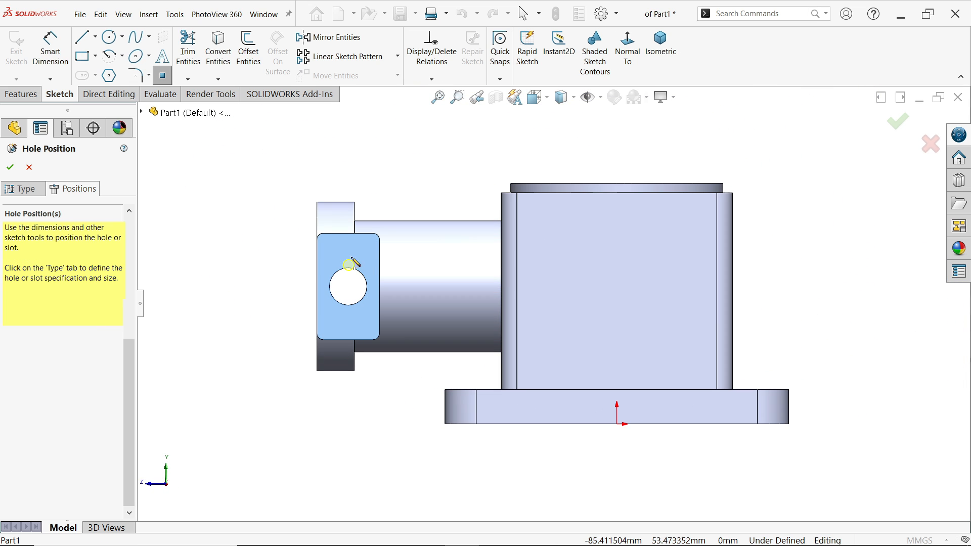
scroll(367, 254, "down", 3)
key("Escape")
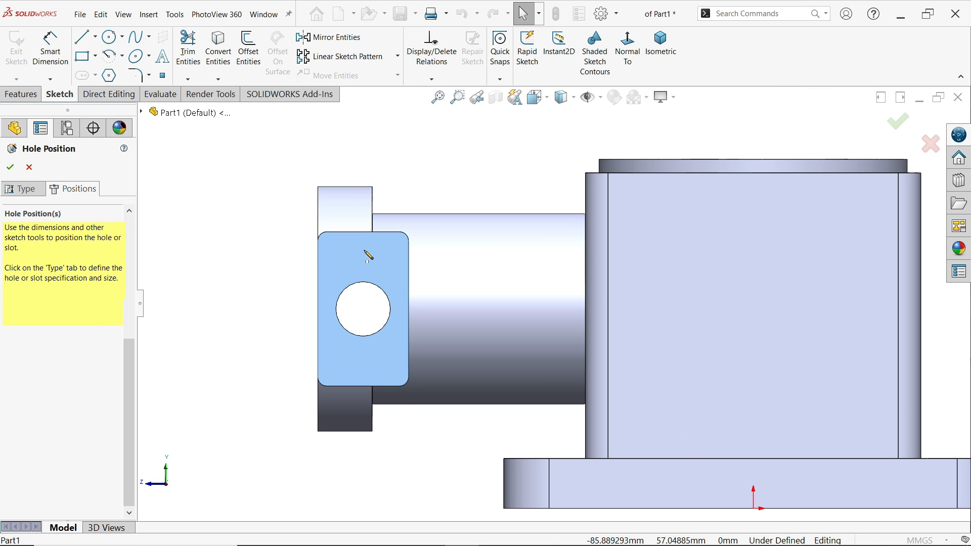
Step: Sketch a corner rectangle 22 mm high and 12 mm wide on the lug face around the existing hole
left_click(94, 57)
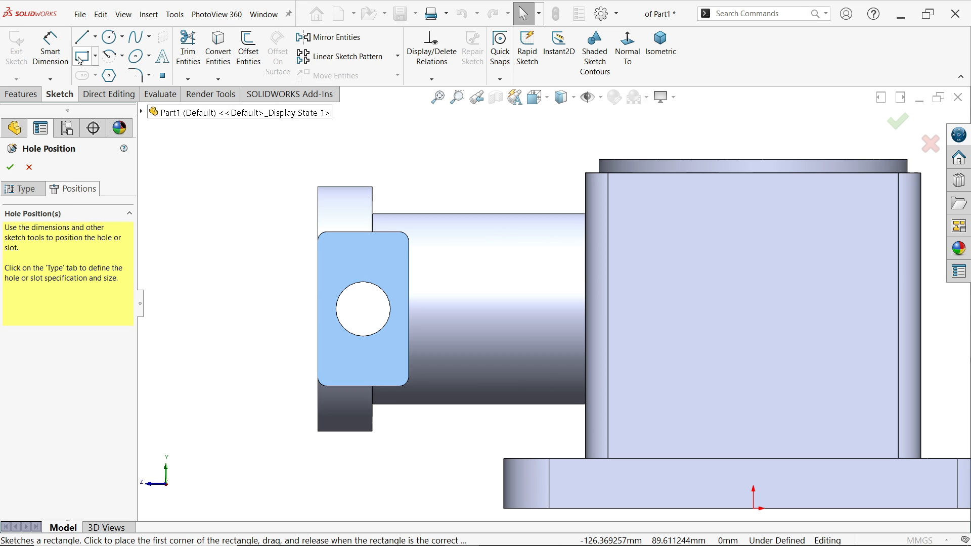
scroll(357, 339, "down", 3)
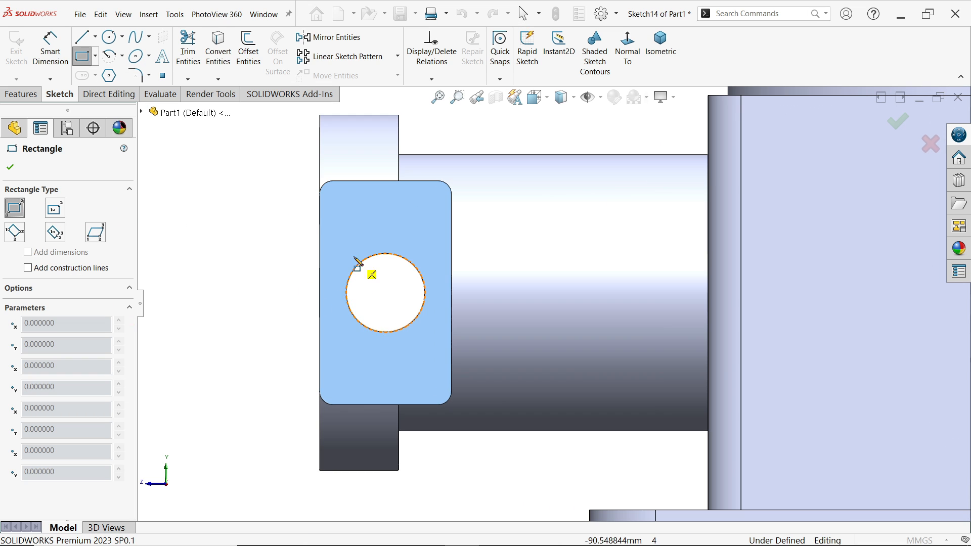
left_click(340, 221)
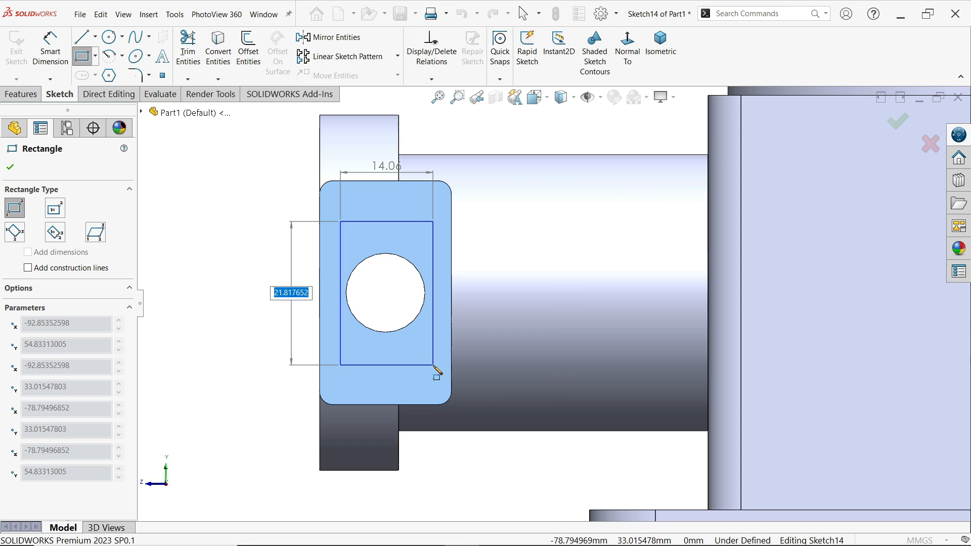
type("22")
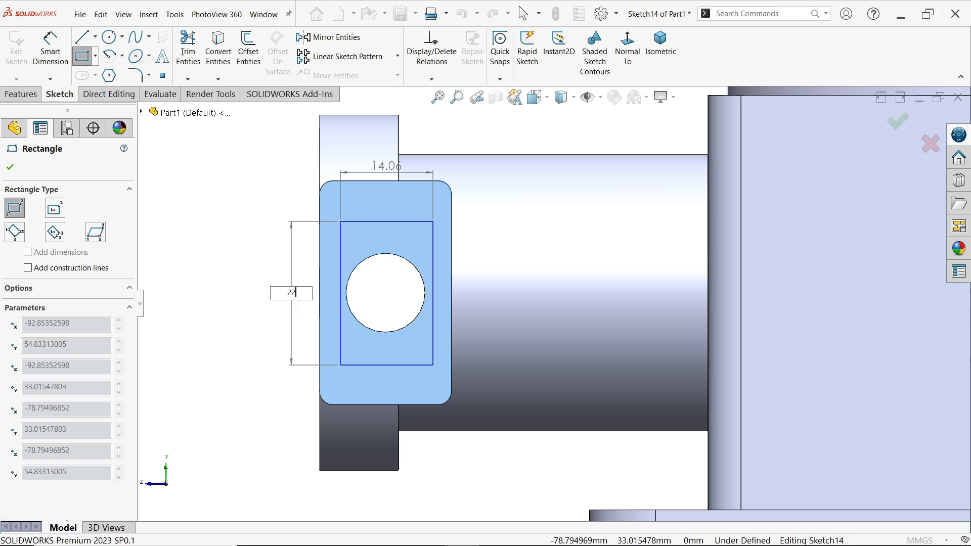
key("Tab")
type("12")
key("Return")
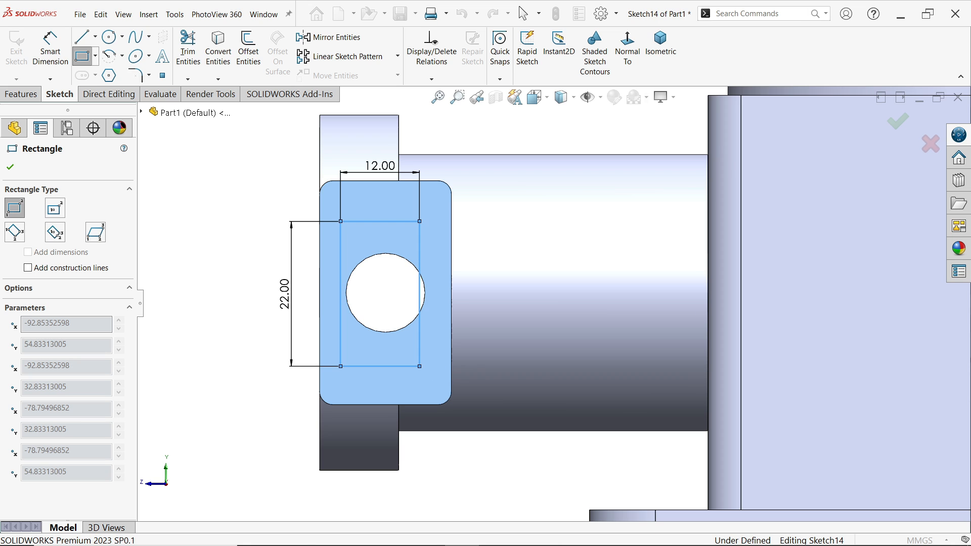
left_click(10, 168)
Step: Draw a centerline from the midpoint of the lug's left edge to the midpoint of the rectangle's left side
scroll(407, 301, "down", 3)
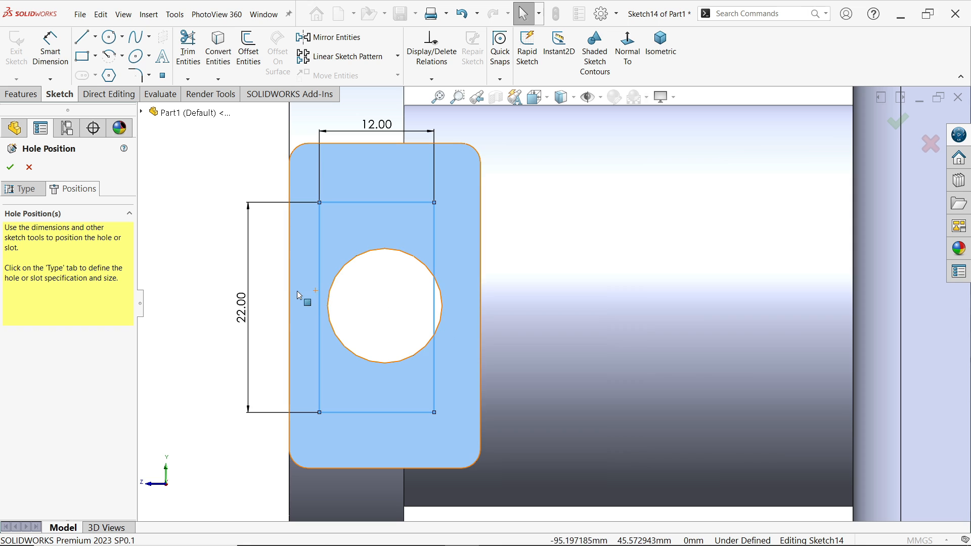
left_click(95, 37)
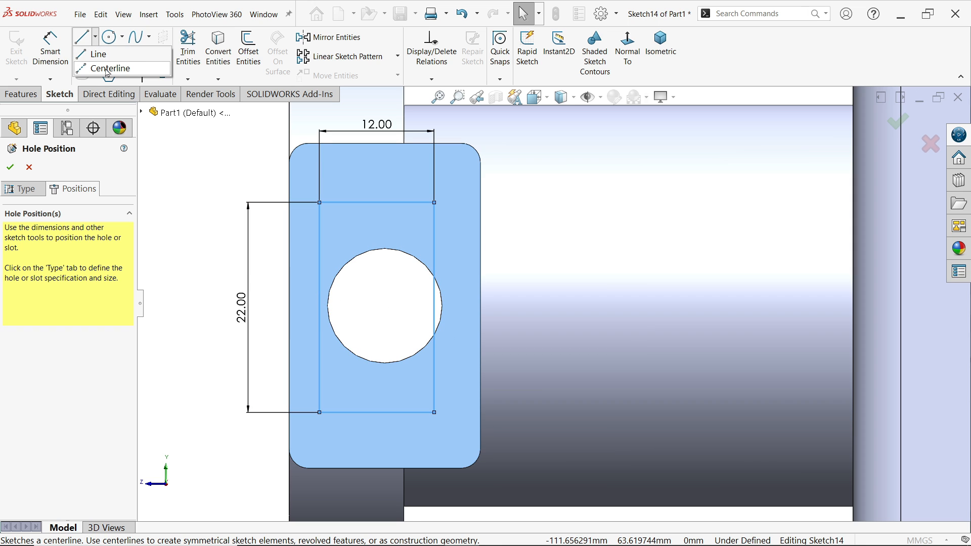
left_click(108, 69)
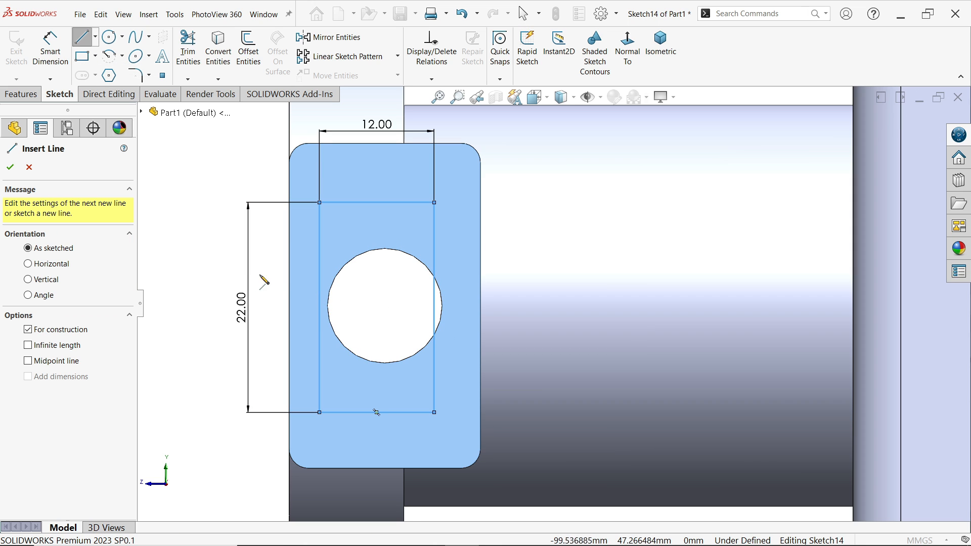
left_click(289, 305)
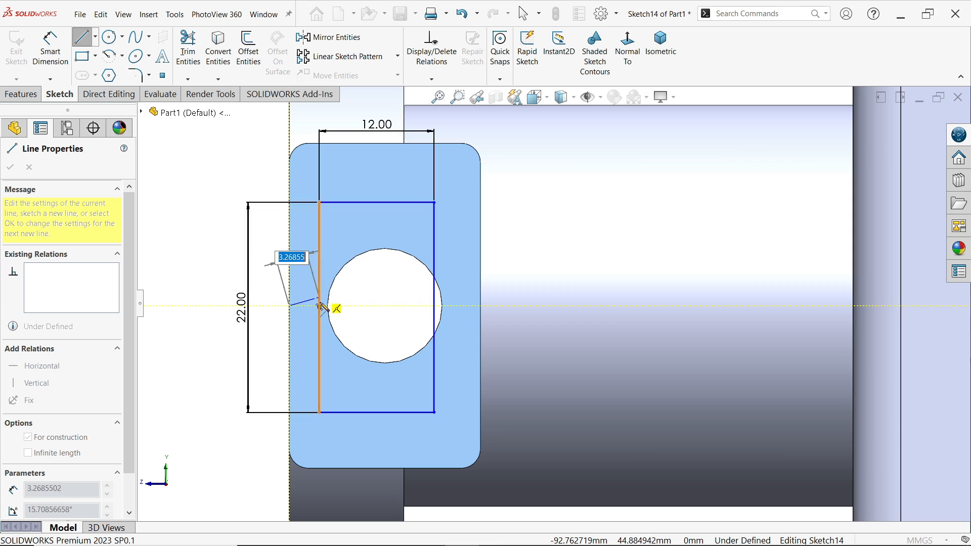
left_click(319, 307)
key("Escape")
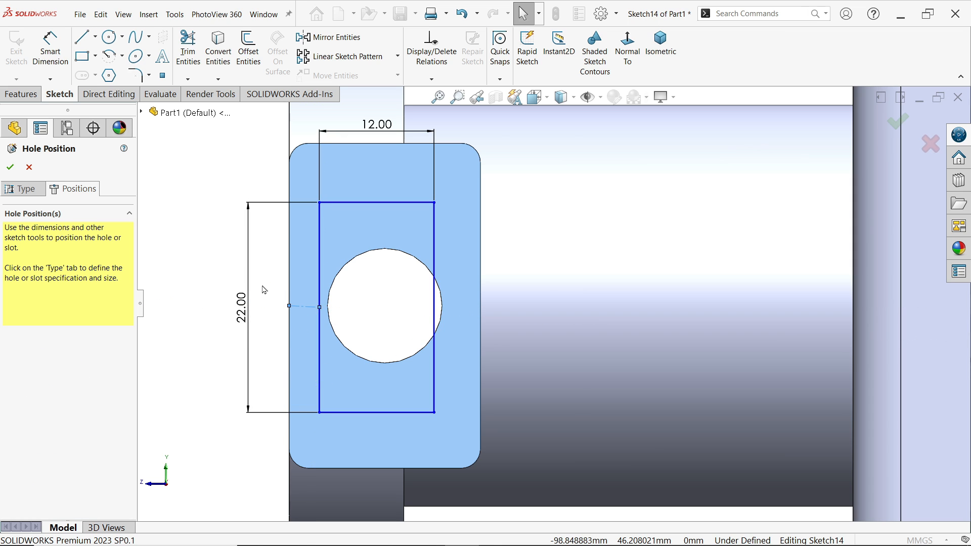
Step: Add a horizontal relation to the short centerline between the lug edge and the rectangle
scroll(262, 290, "down", 3)
left_click(404, 327)
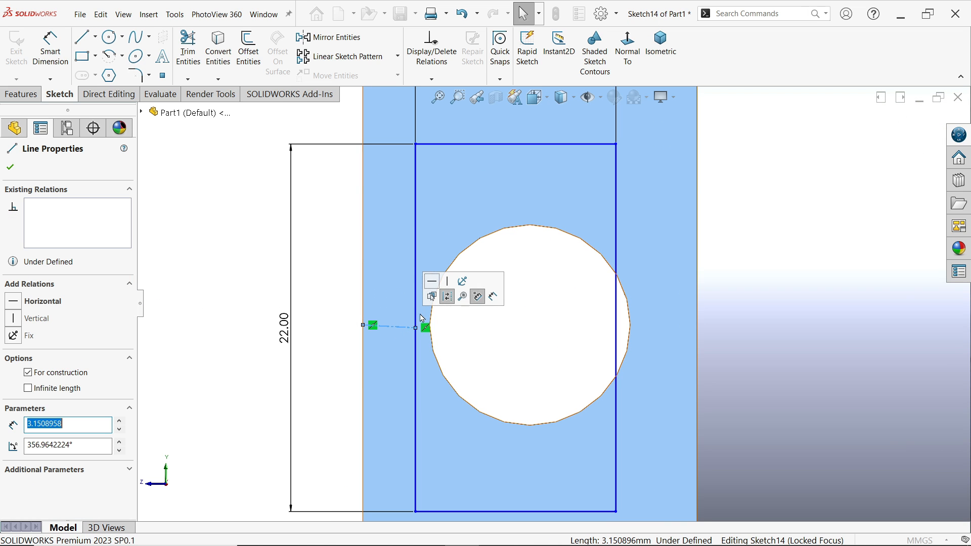
left_click(432, 281)
key("z")
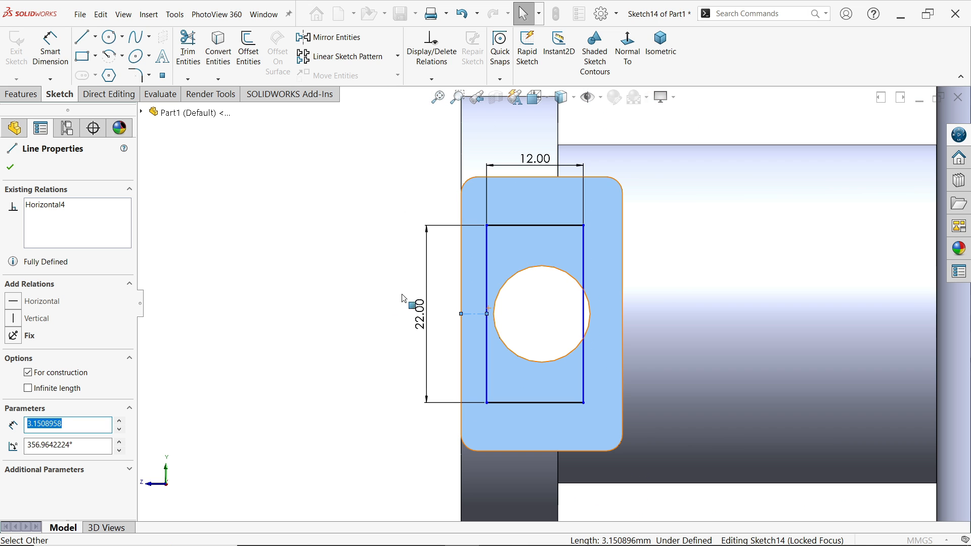
left_click(319, 249)
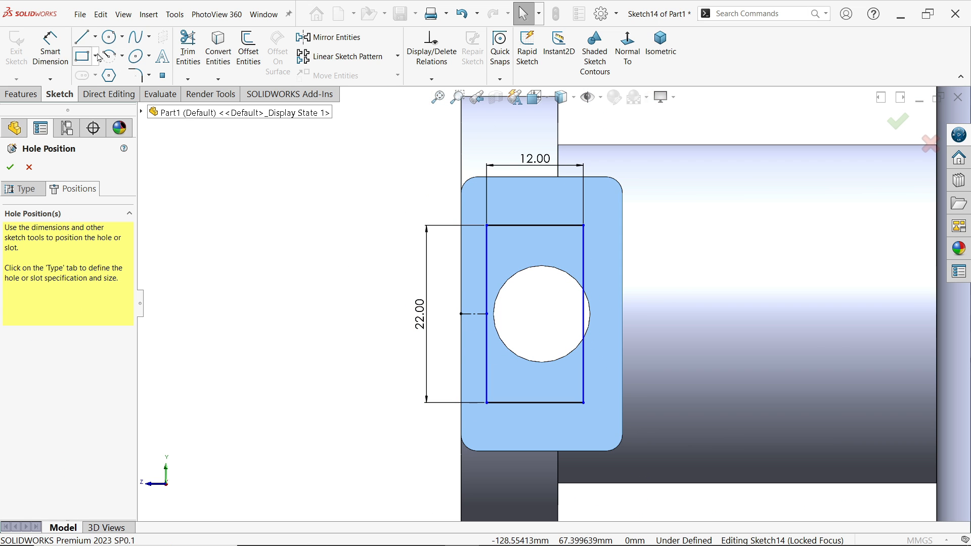
Step: Draw a centerline from the midpoint of the lug's top edge to the midpoint of the rectangle's top side
left_click(96, 36)
left_click(544, 177)
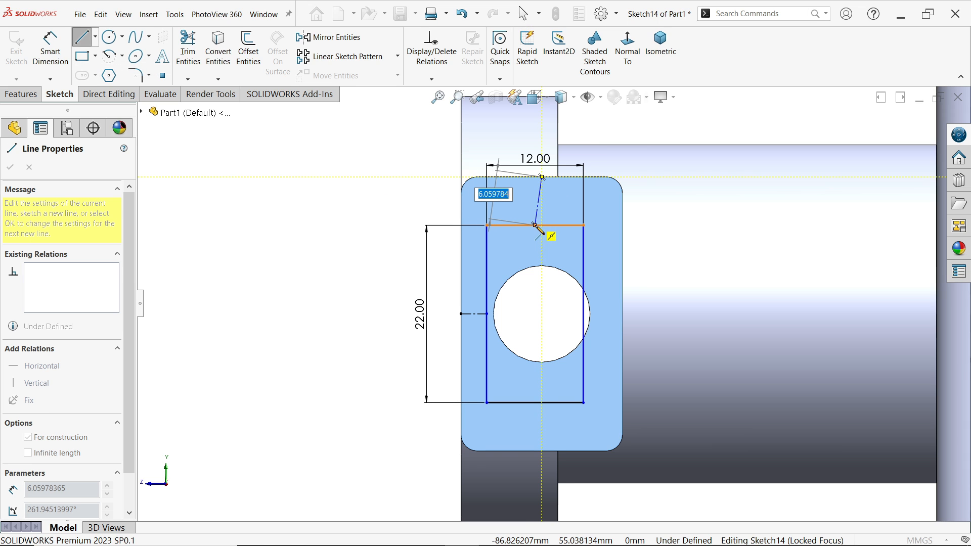
left_click(535, 225)
key("Escape")
Step: Add a vertical relation to the centerline between the lug's top edge and the rectangle
scroll(555, 189, "down", 2)
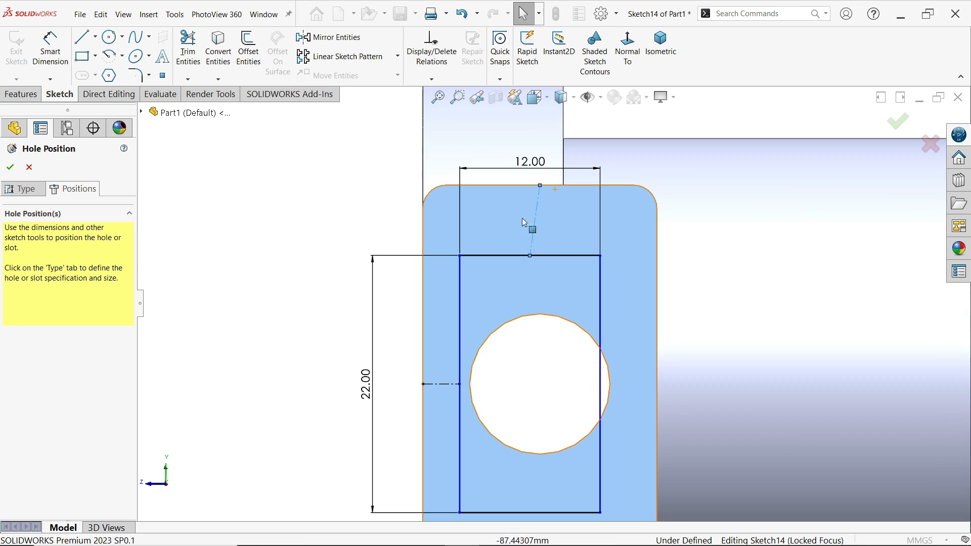
left_click(536, 219)
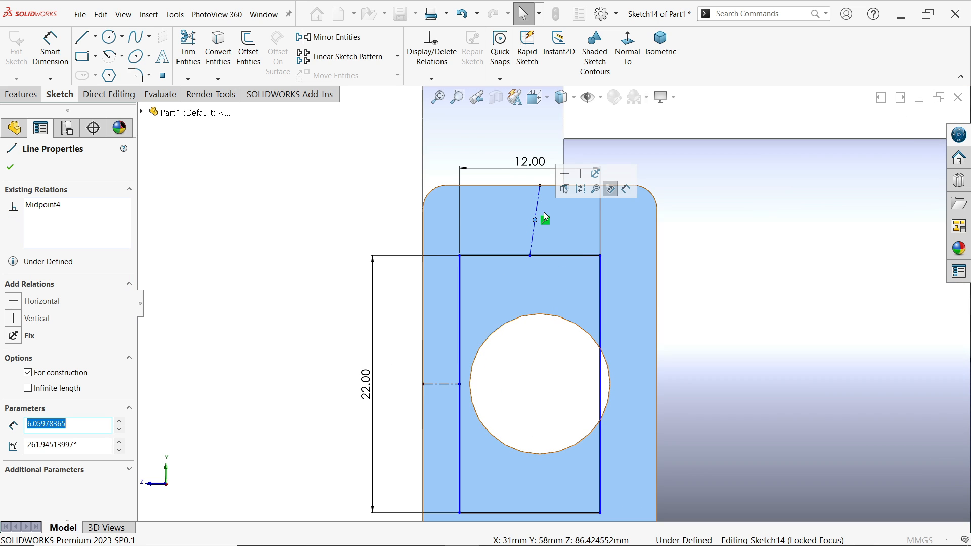
left_click(348, 203)
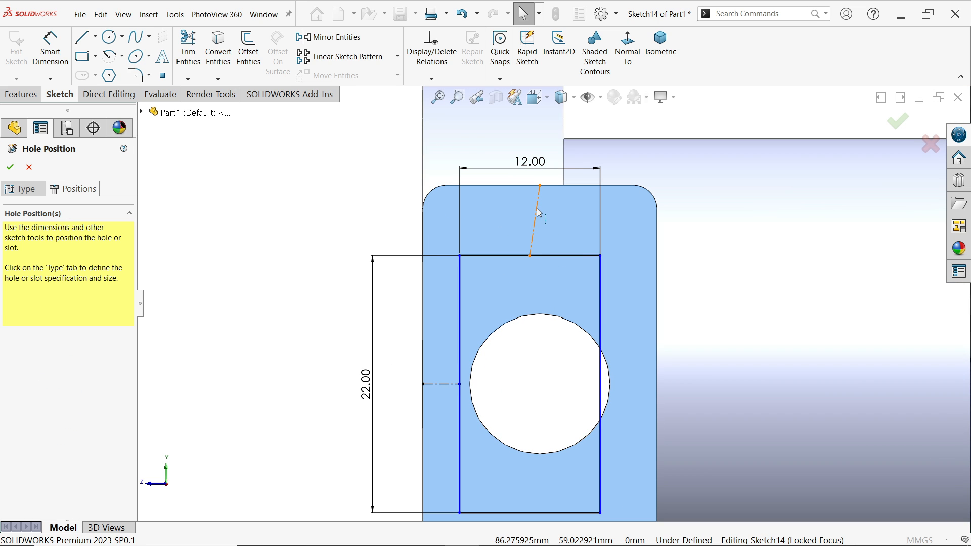
left_click(537, 212)
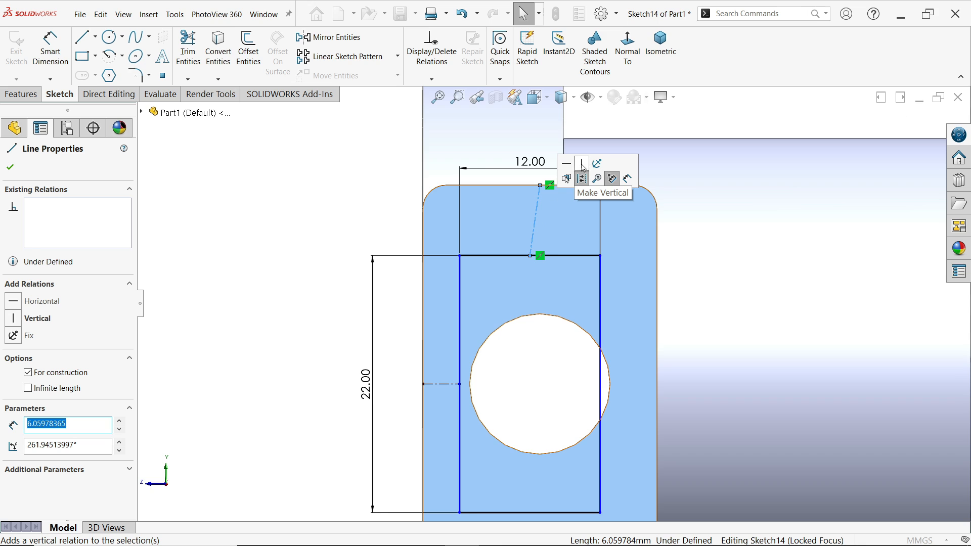
left_click(583, 167)
left_click(356, 193)
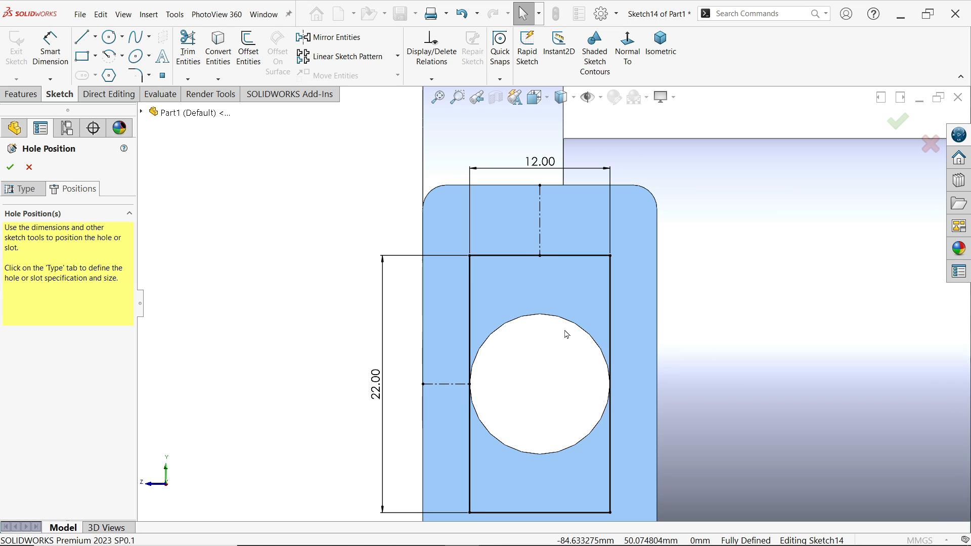
Step: Convert all four sides of the 22 x 12 mm rectangle to construction geometry
scroll(569, 258, "up", 3)
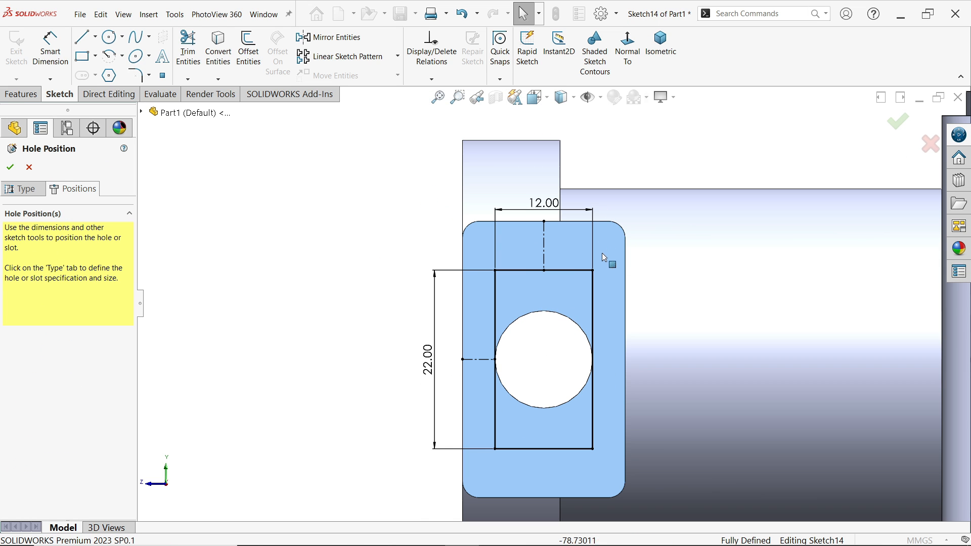
left_click(588, 277)
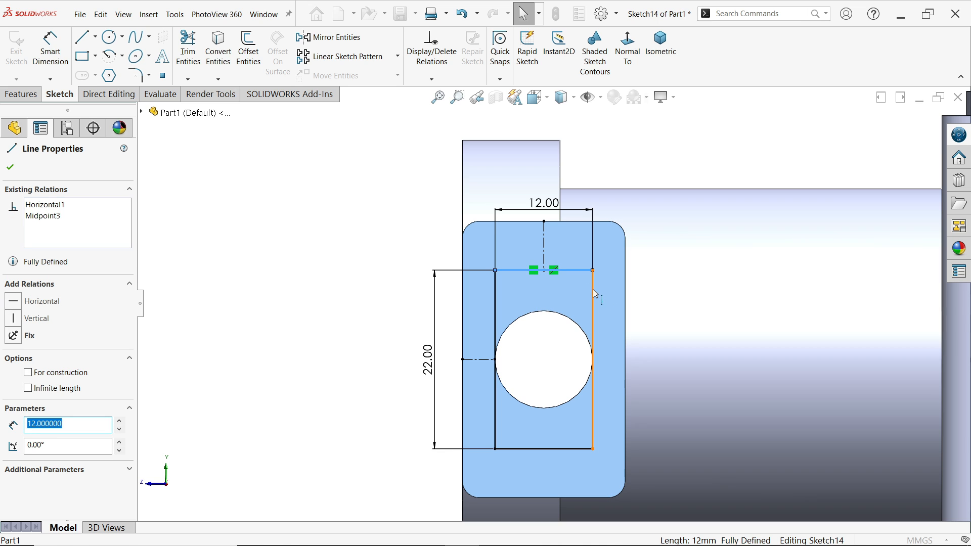
left_click(497, 309, "ctrl")
left_click(496, 305, "ctrl")
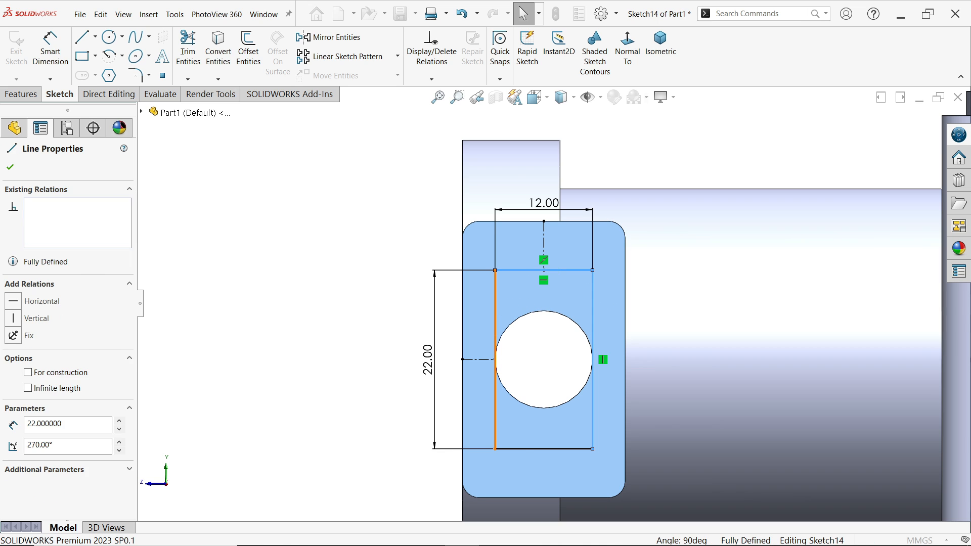
left_click(512, 450, "ctrl")
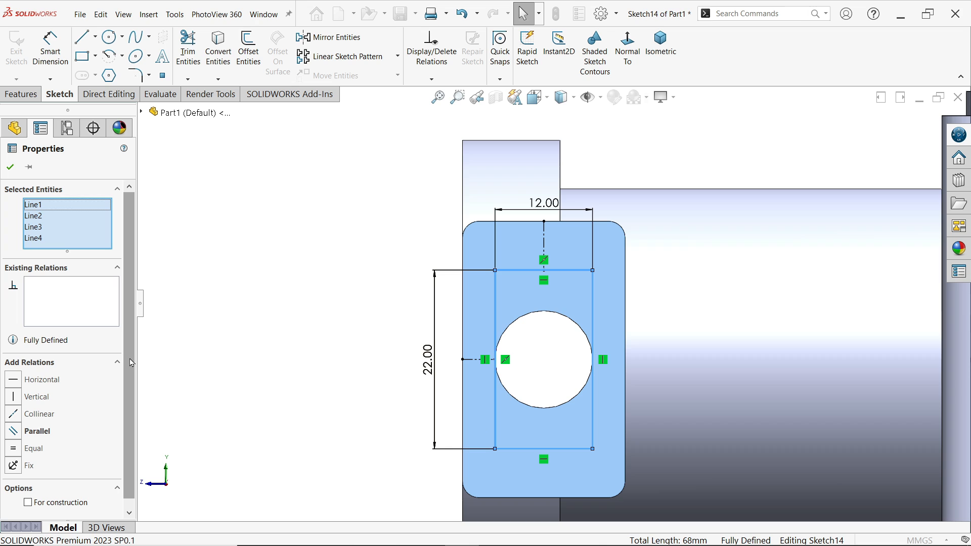
scroll(74, 484, "down", 1)
left_click(56, 494)
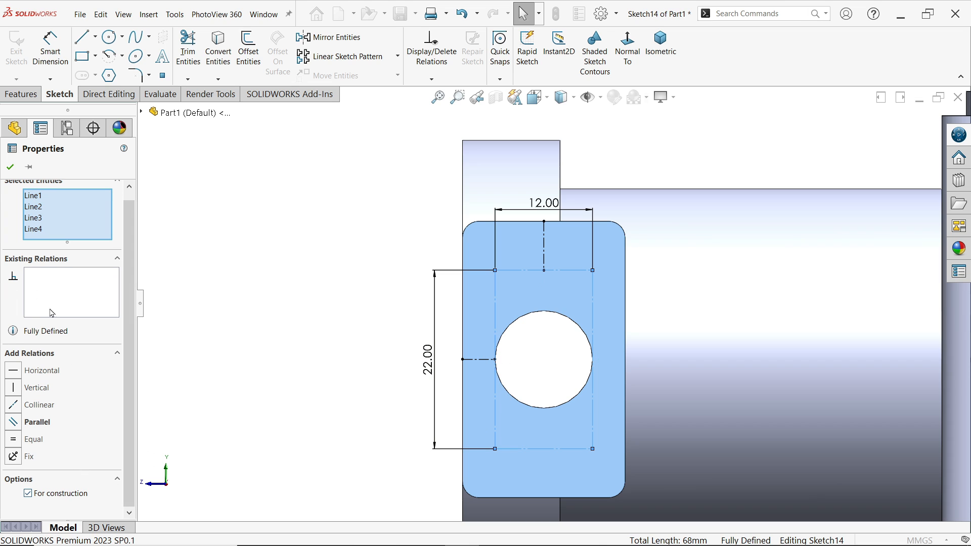
left_click(11, 168)
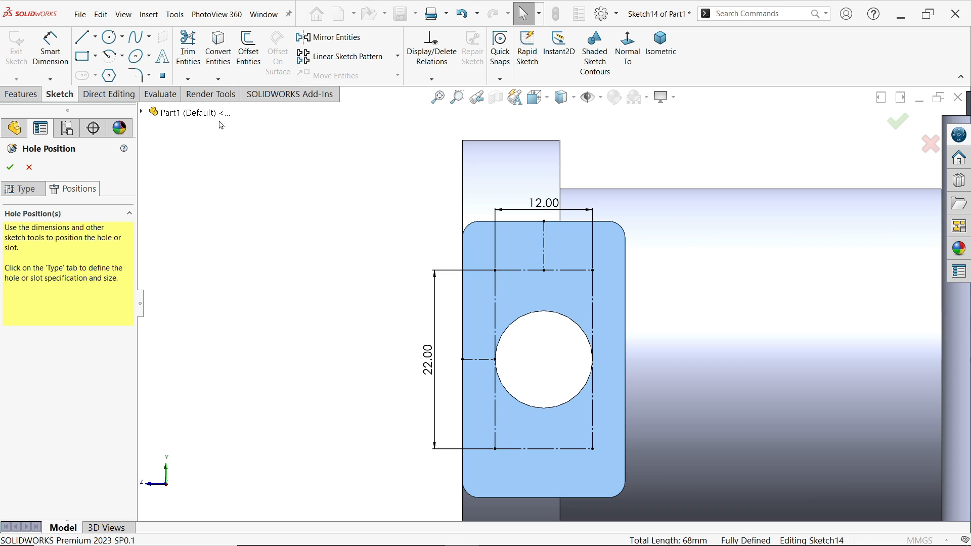
Step: Place hole points on the four corners of the construction rectangle and finish the M4x0.5 tapped hole feature
left_click(163, 75)
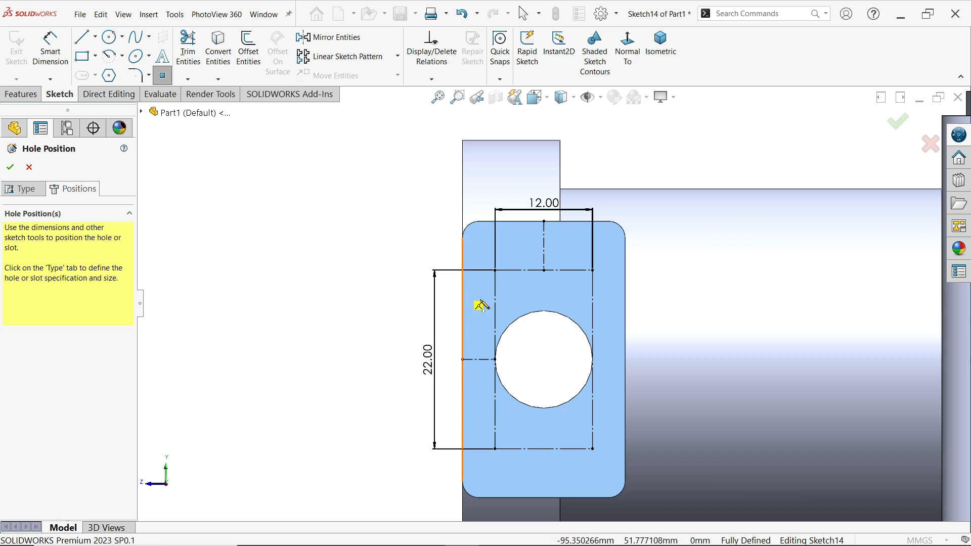
left_click(496, 270)
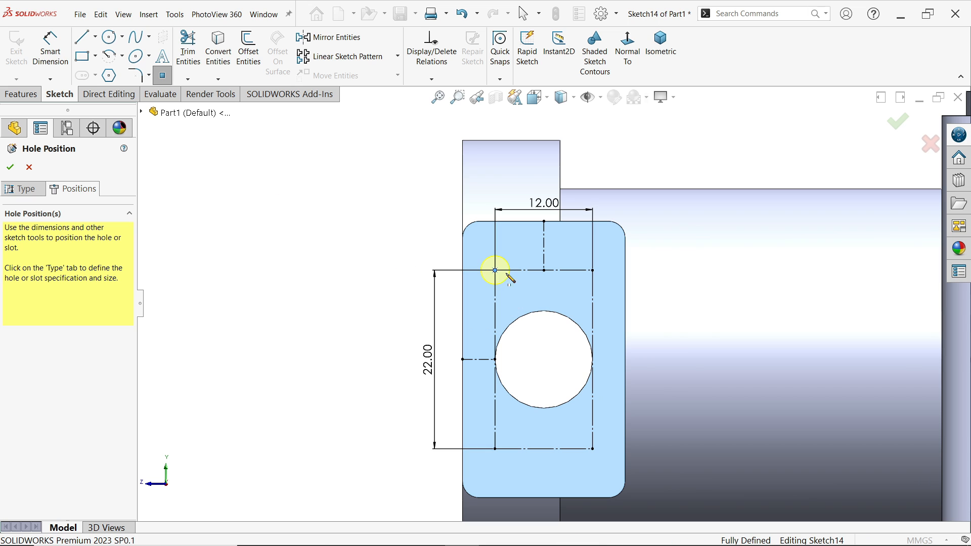
left_click(593, 270)
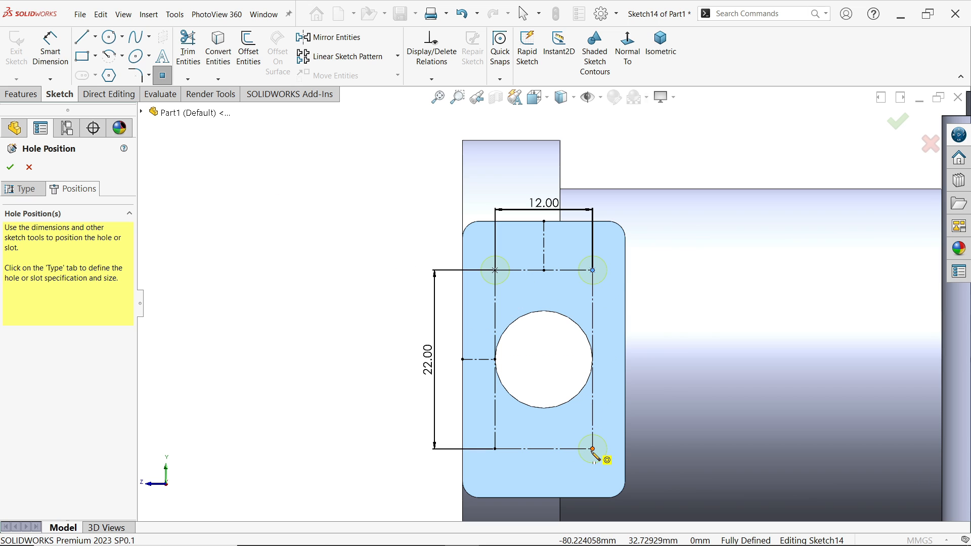
left_click(593, 449)
left_click(495, 449)
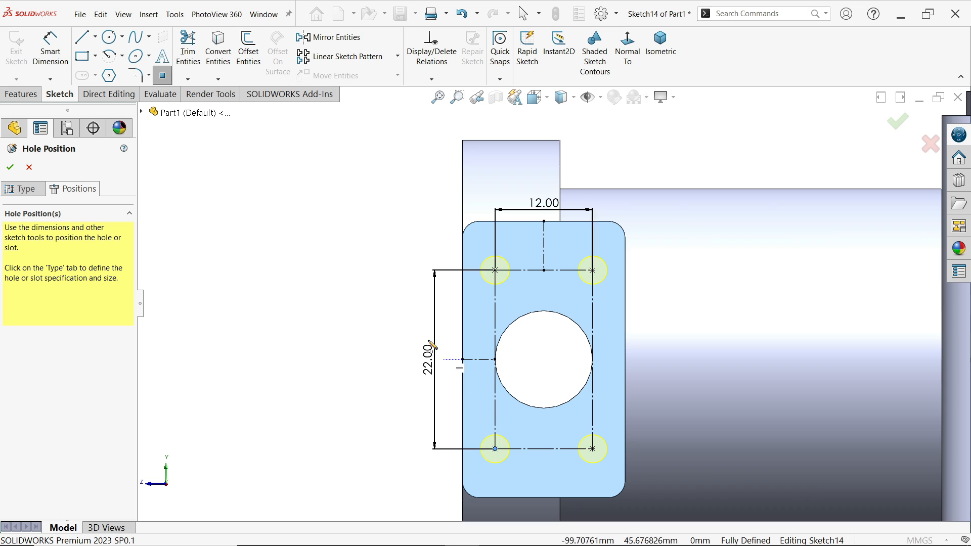
key("Escape")
middle_click_drag(381, 269, 429, 308)
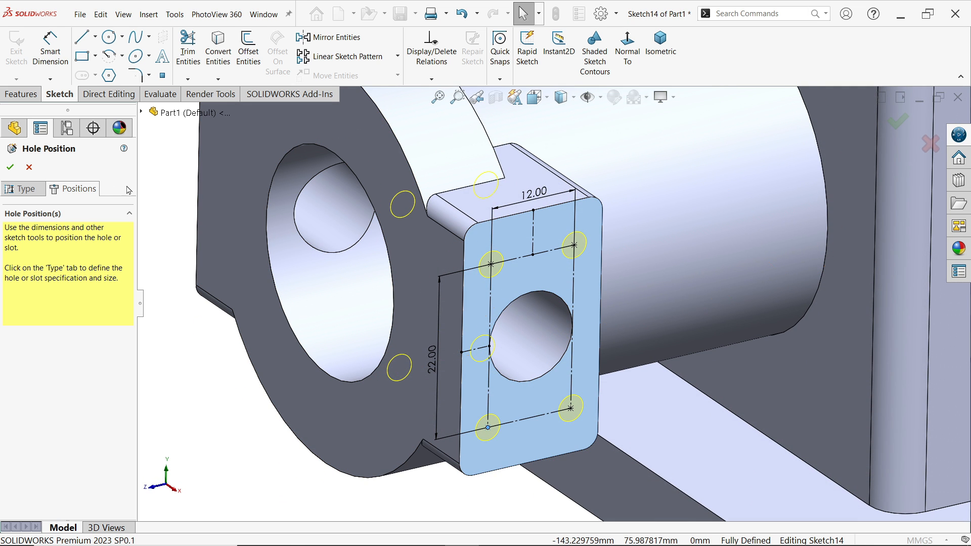
left_click(9, 167)
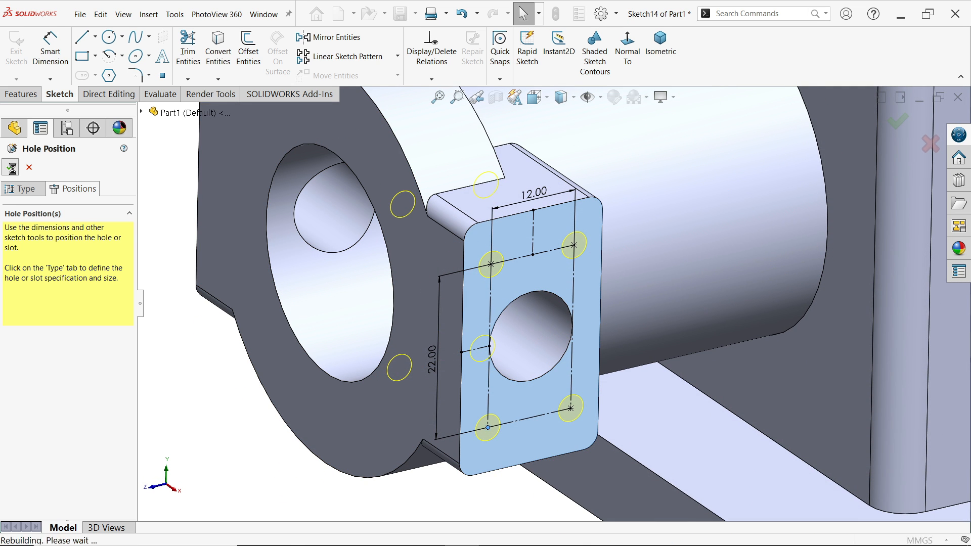
middle_click_drag(430, 243, 464, 260)
middle_click_drag(516, 294, 466, 257)
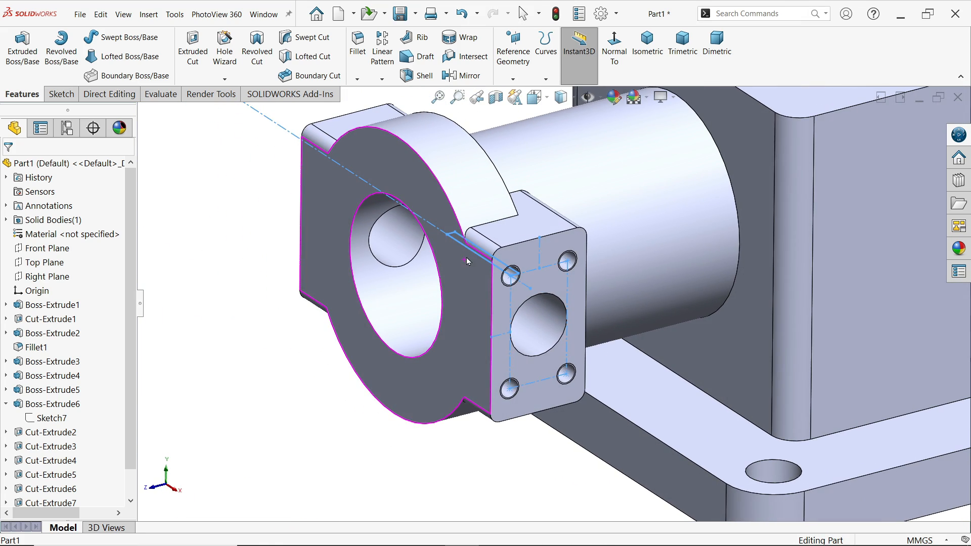
Step: Check the cosmetic thread display options in the document's detailing properties
left_click(601, 13)
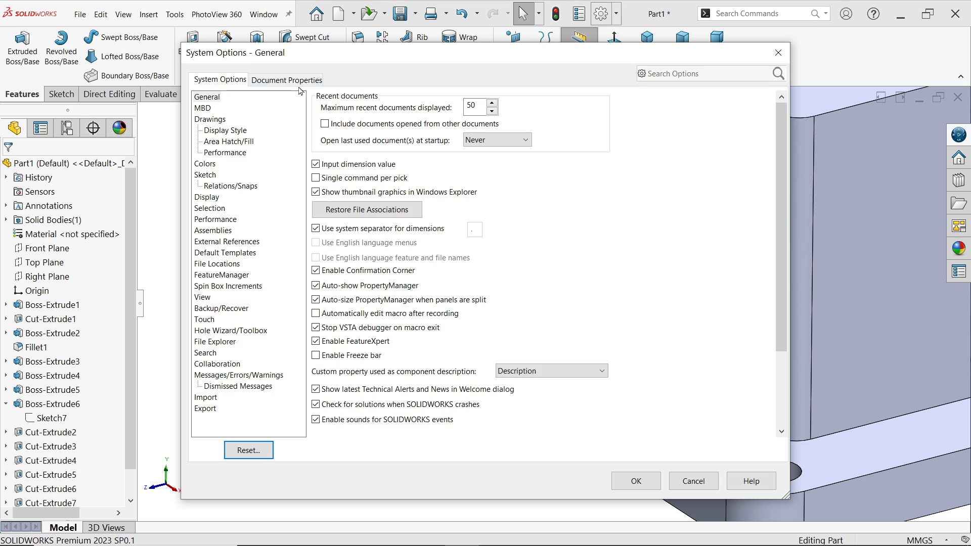
left_click(288, 79)
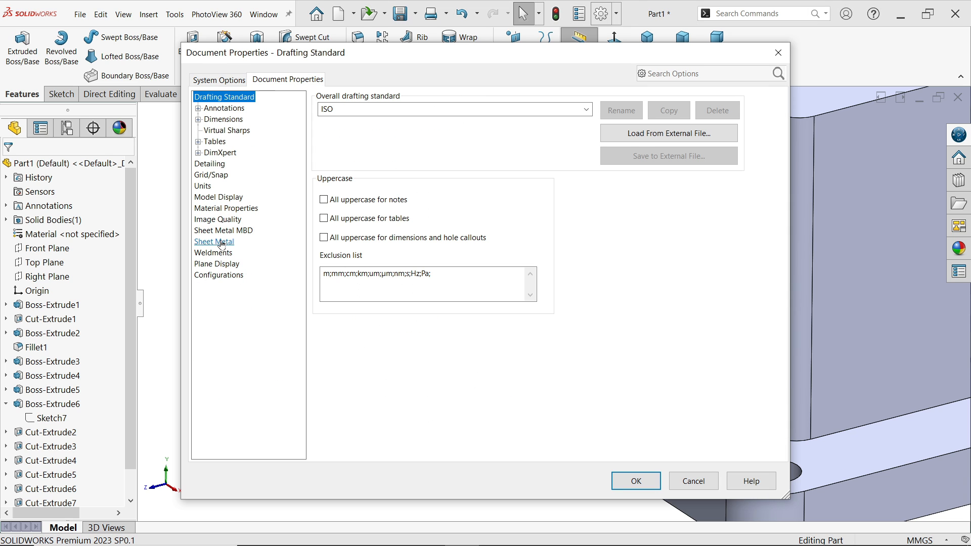
left_click(218, 166)
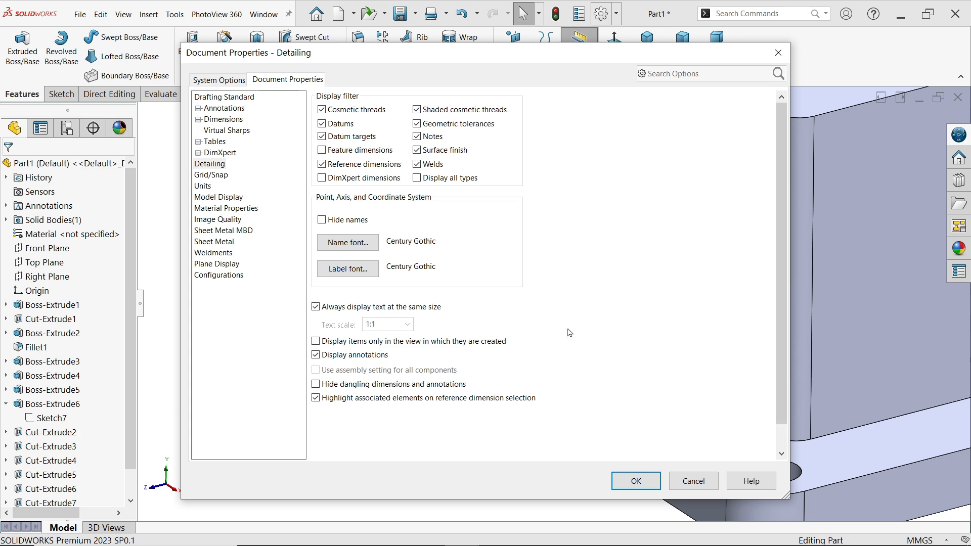
left_click(637, 483)
Step: Mirror the M4x0.5 tapped holes about the Right Plane onto the opposite lug and return to an isometric view
middle_click_drag(573, 306, 527, 272)
key("ctrl+7")
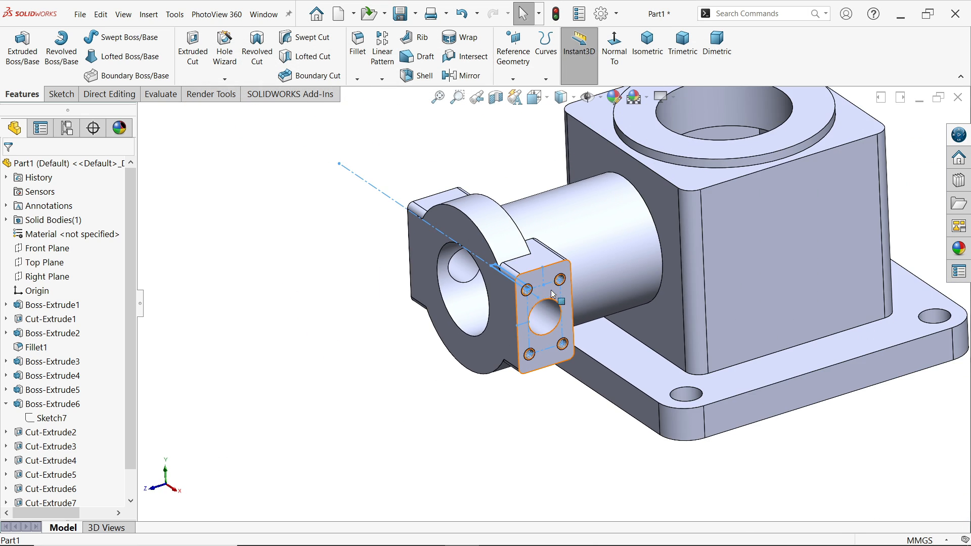
left_click(47, 276)
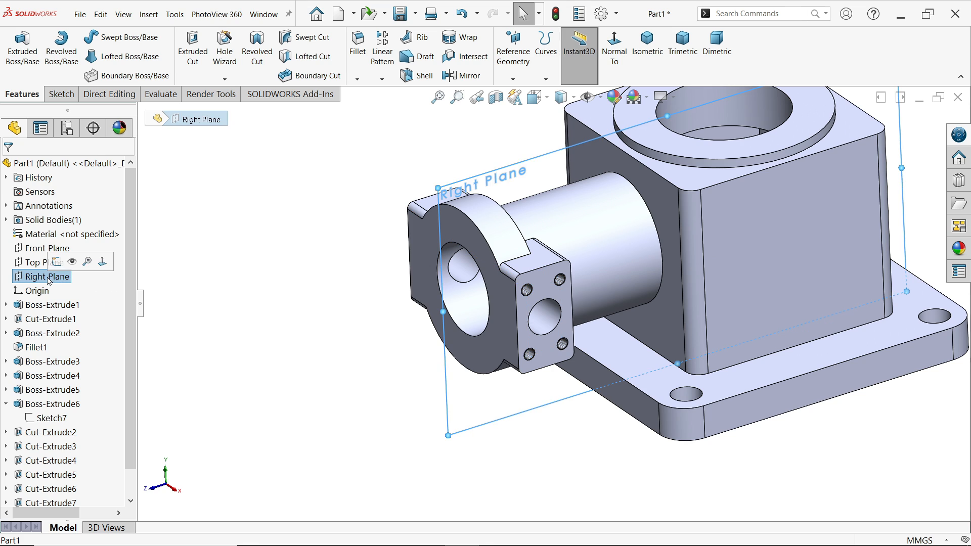
left_click(465, 76)
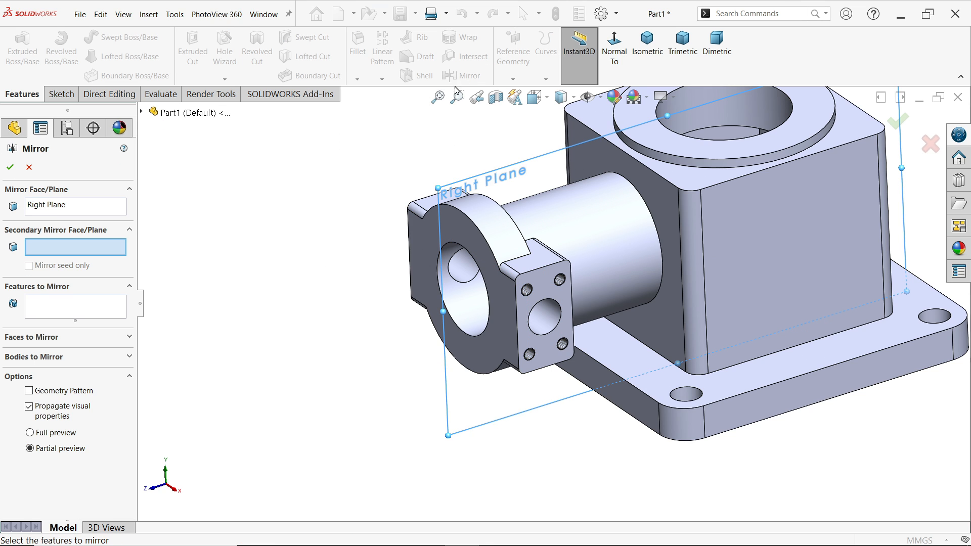
left_click(56, 312)
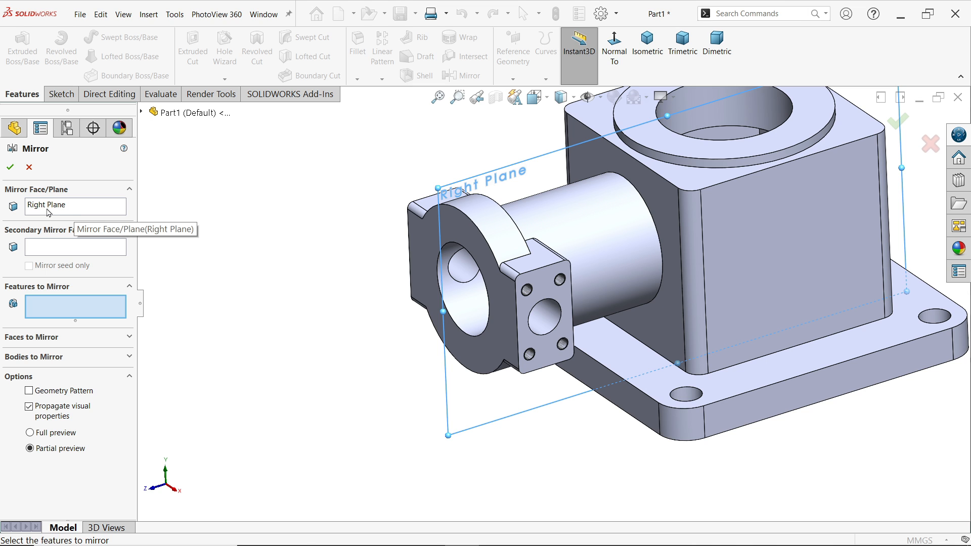
left_click(141, 113)
left_click(199, 452)
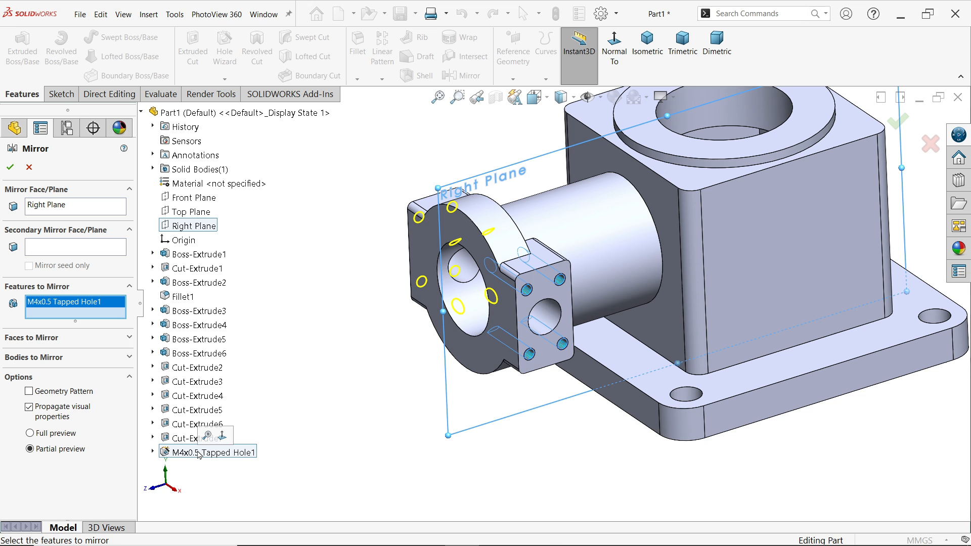
left_click(10, 167)
middle_click_drag(250, 295, 355, 319)
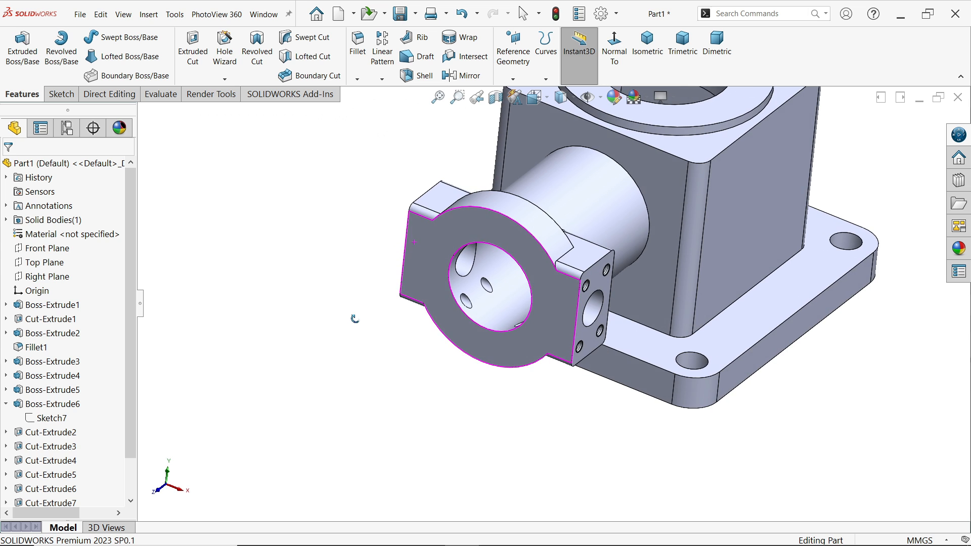
left_click(649, 55)
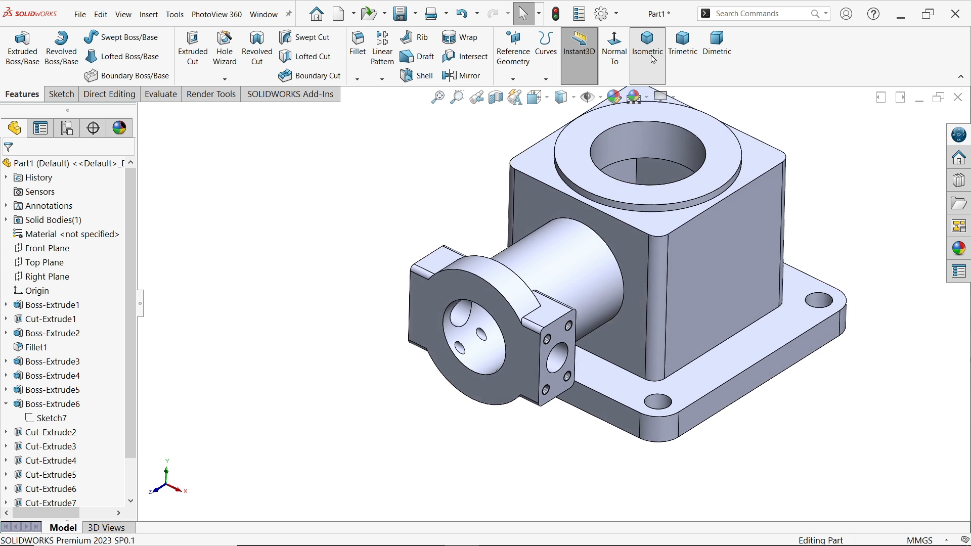
Step: Switch to the pump body drawing image and examine the side view's dimensions for the rounded pad and its opening
key("alt+Tab")
left_click_drag(600, 260, 393, 241)
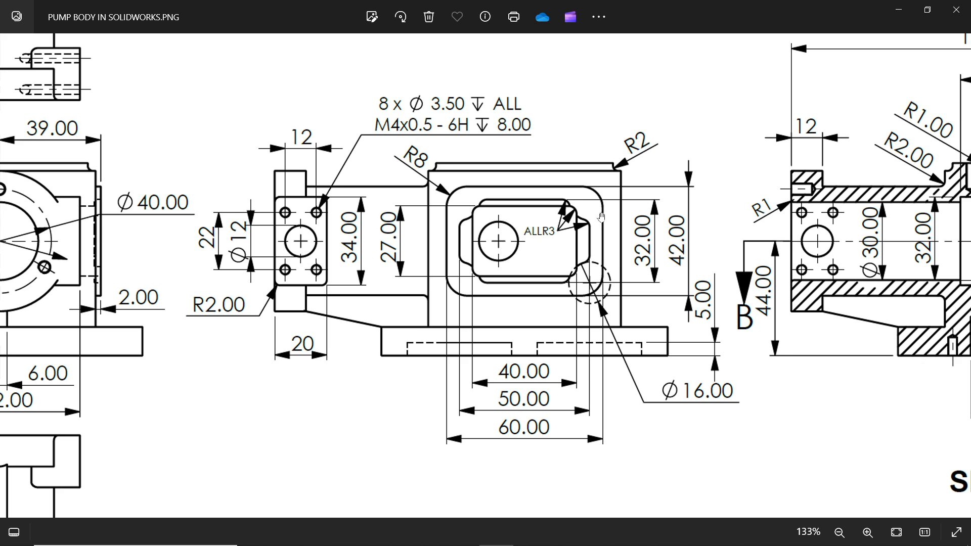
scroll(556, 281, "up", 3)
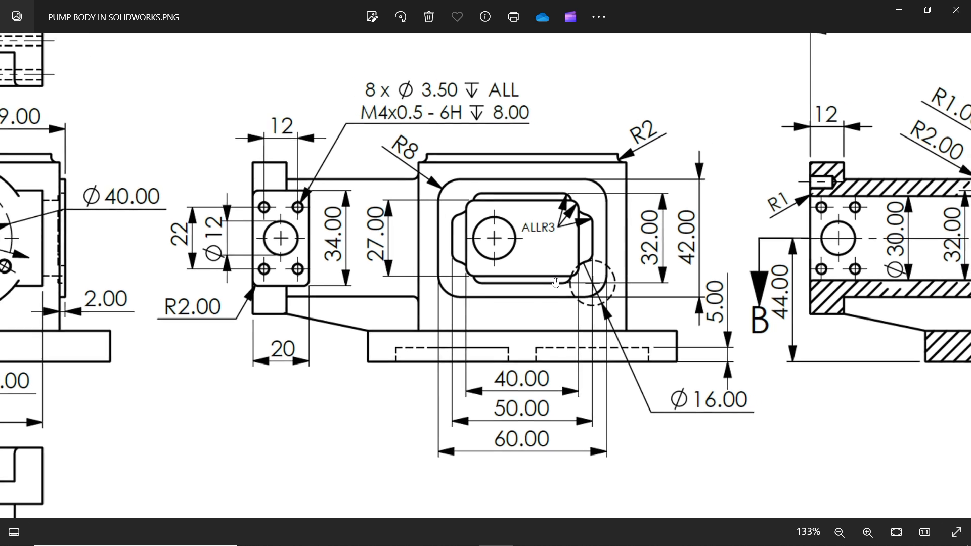
mouse_move(527, 337)
left_mouse_down()
mouse_move(524, 319)
mouse_move(526, 330)
left_mouse_up()
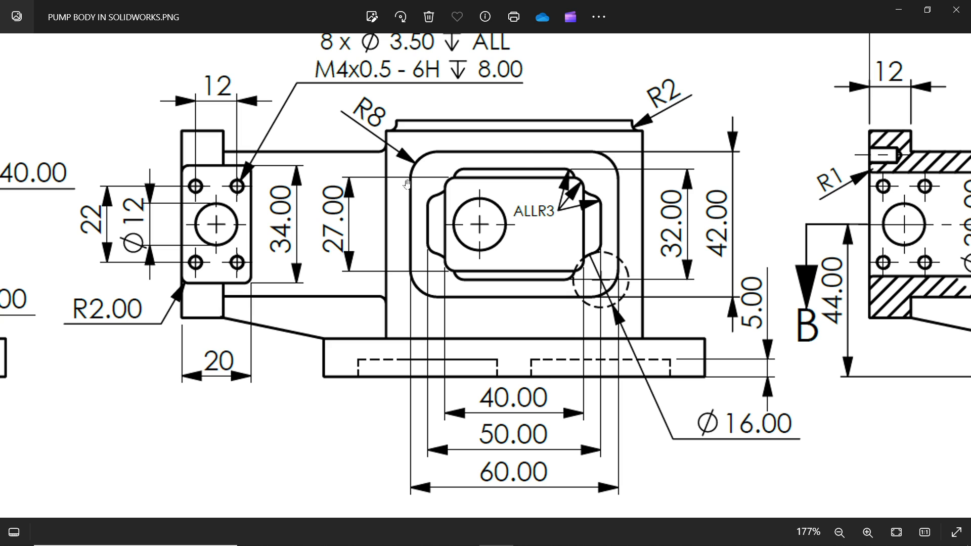
mouse_move(711, 268)
left_mouse_down()
mouse_move(672, 265)
mouse_move(737, 261)
left_mouse_up()
Step: Examine the drawing's front and top views for the side pad's offset and thickness
left_click_drag(340, 231, 582, 246)
left_click_drag(319, 249, 403, 248)
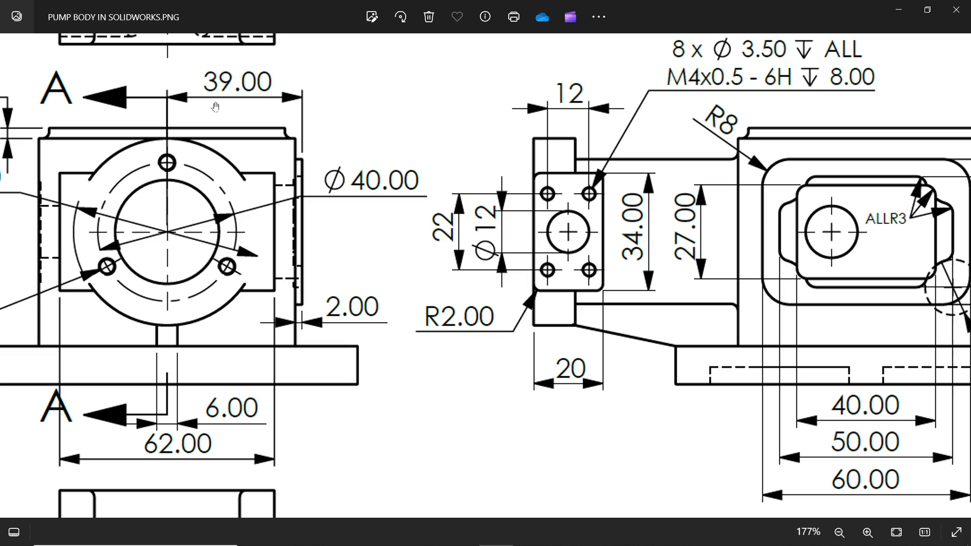
mouse_move(215, 107)
left_mouse_down()
mouse_move(237, 176)
mouse_move(233, 397)
mouse_move(251, 440)
left_mouse_up()
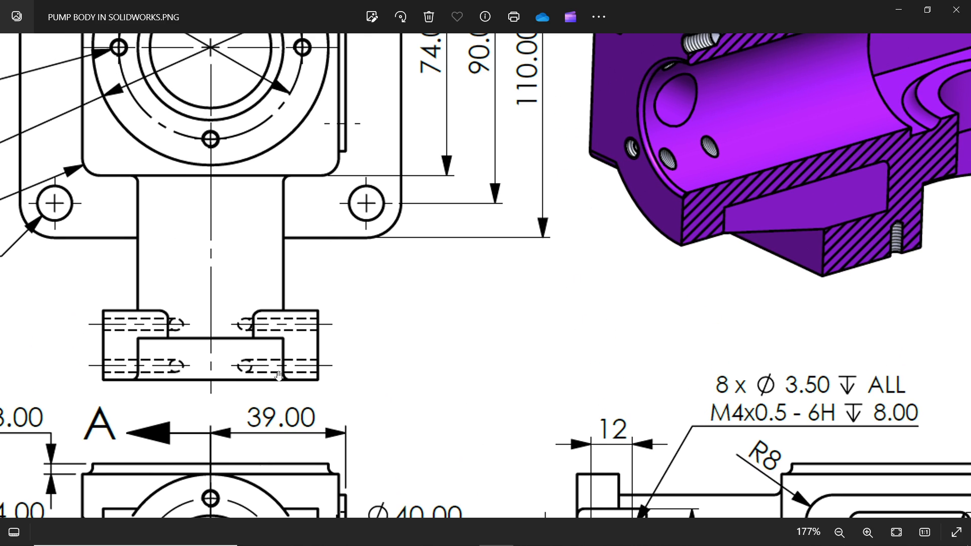
scroll(287, 298, "down", 3)
scroll(287, 298, "down", 3)
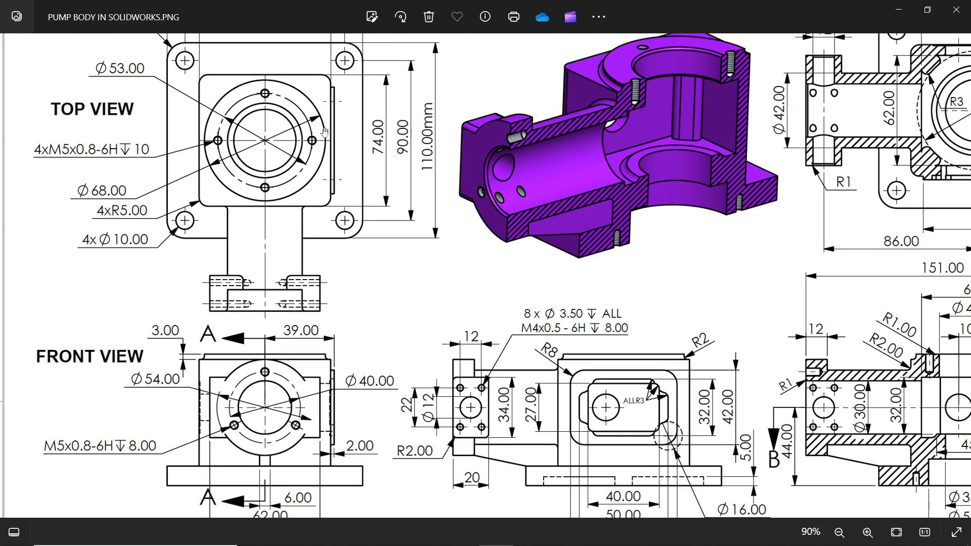
Step: Examine the drawing's top, front and side views for the side pad's outline, corner radius and vertical position
left_click_drag(325, 129, 344, 207)
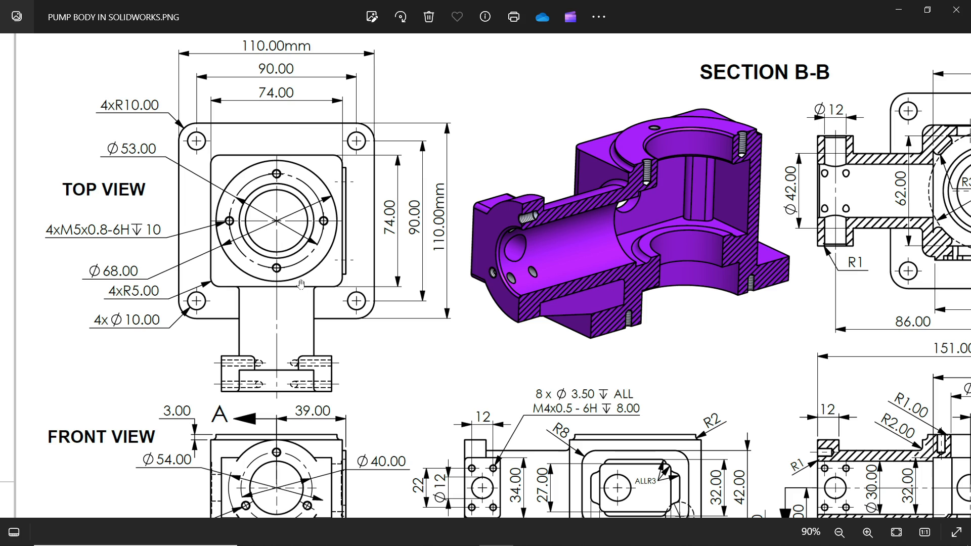
left_click_drag(303, 282, 318, 116)
scroll(324, 296, "up", 5)
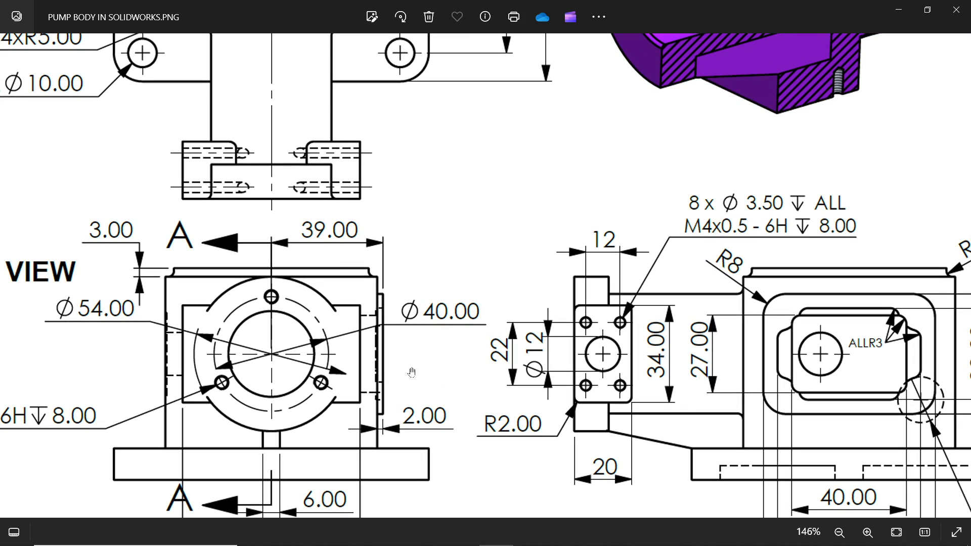
scroll(489, 309, "down", 5)
left_click_drag(684, 352, 612, 333)
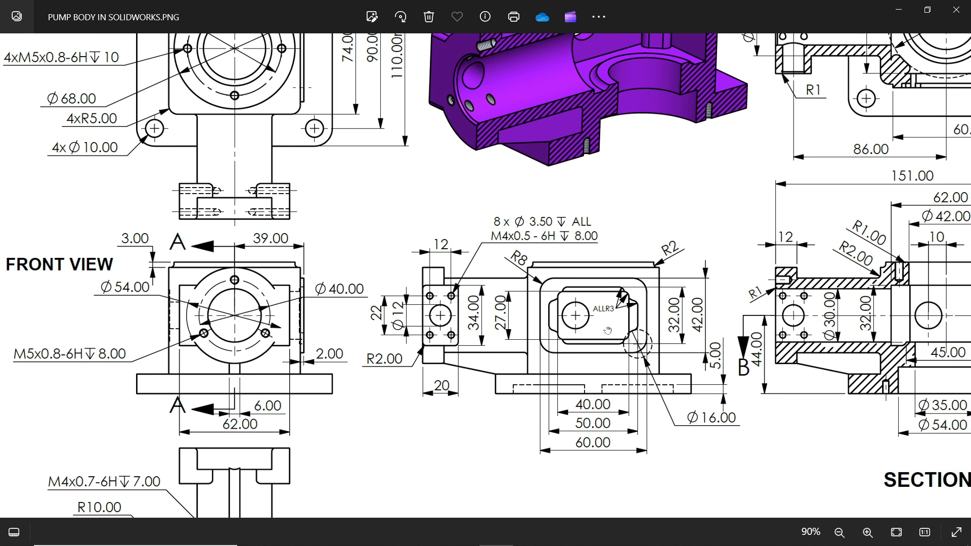
scroll(619, 318, "up", 4)
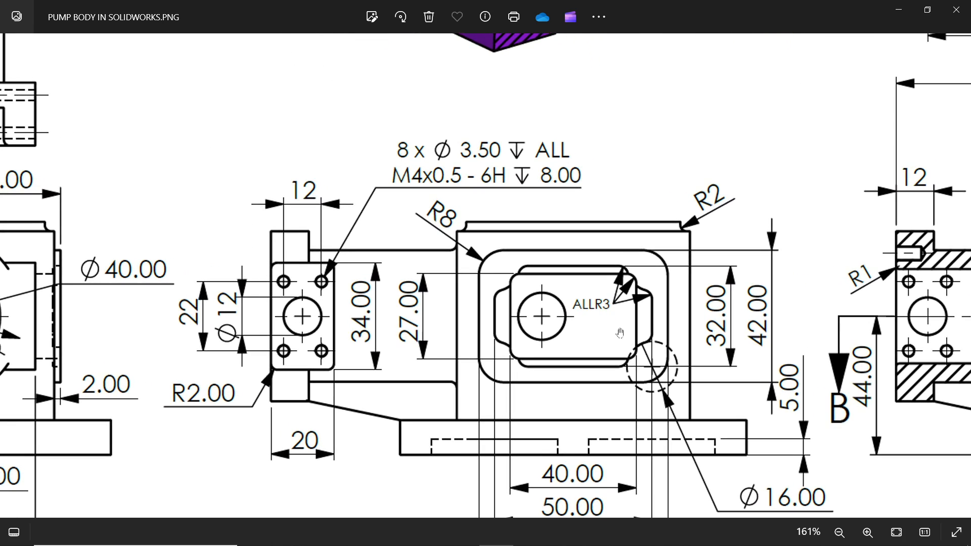
scroll(621, 322, "up", 2)
left_click_drag(495, 354, 496, 304)
left_click_drag(512, 340, 506, 285)
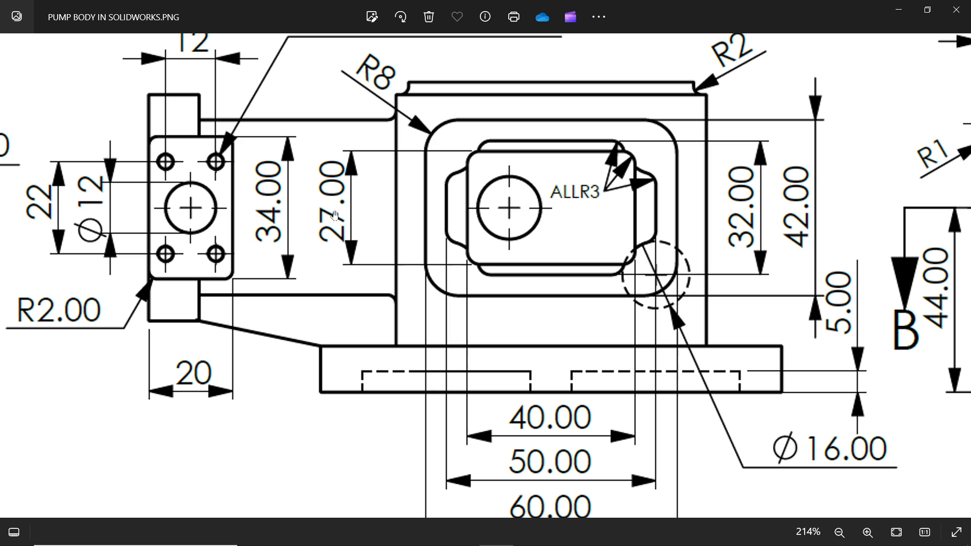
Step: Switch back to SOLIDWORKS and, in a new sketch on the block's side face, draw a vertical centerline from the origin to the face's upper edge
left_click(899, 9)
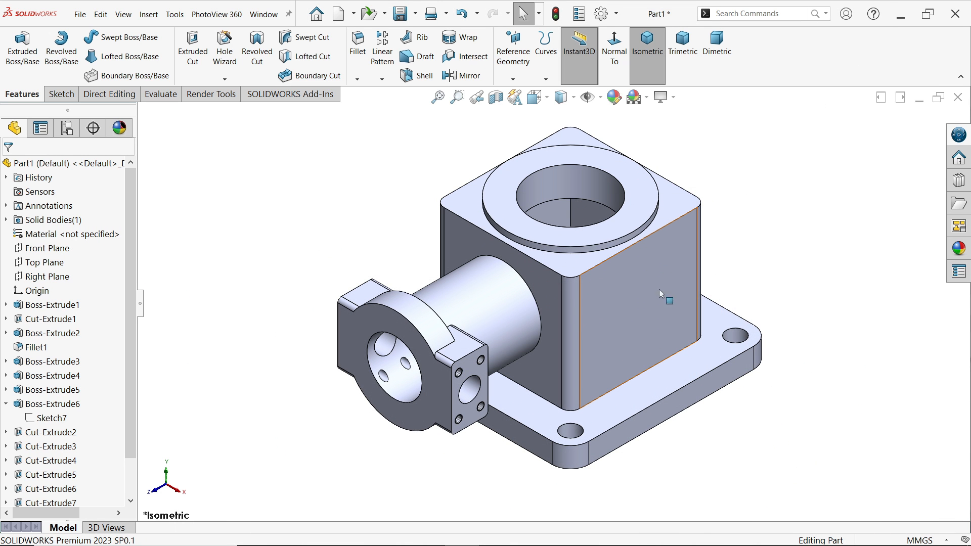
left_click(636, 304)
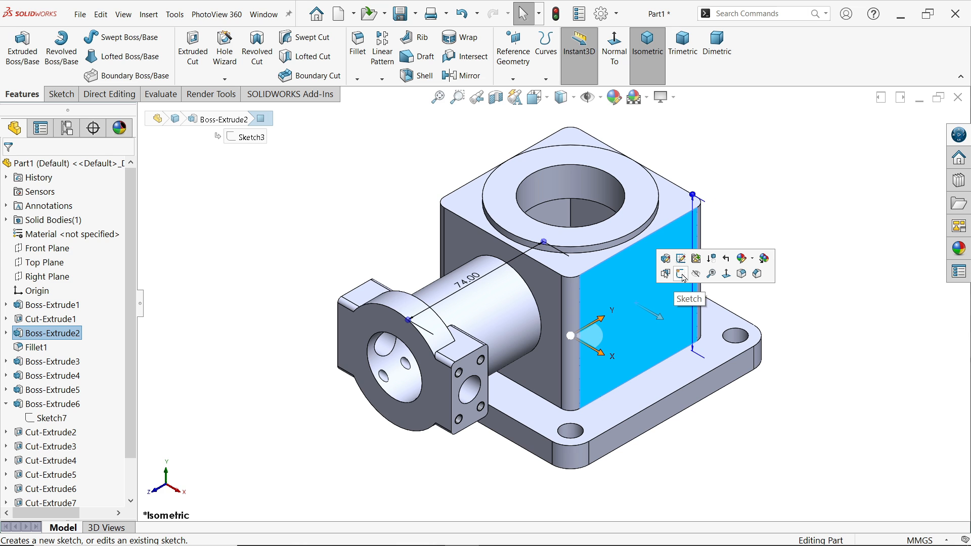
left_click(682, 274)
left_click(95, 56)
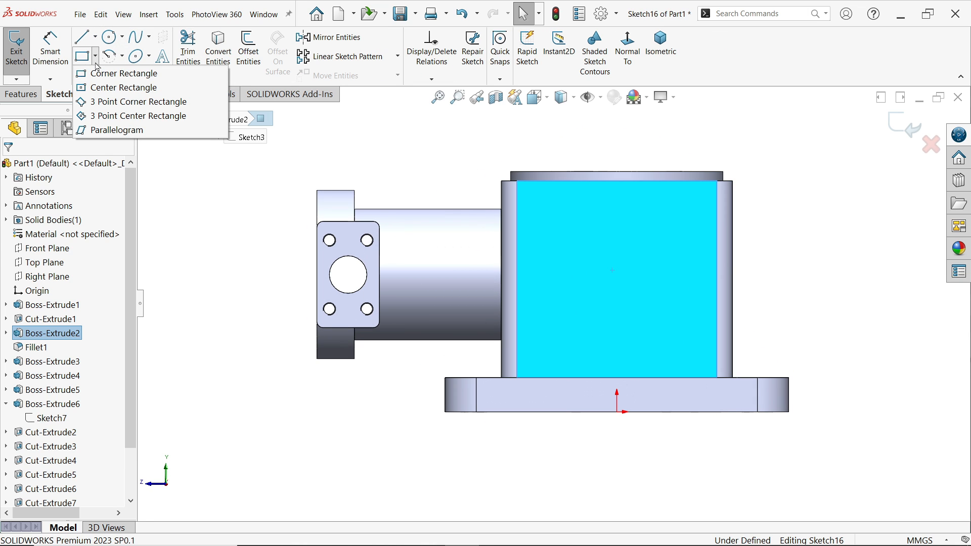
left_click(96, 38)
left_click(96, 37)
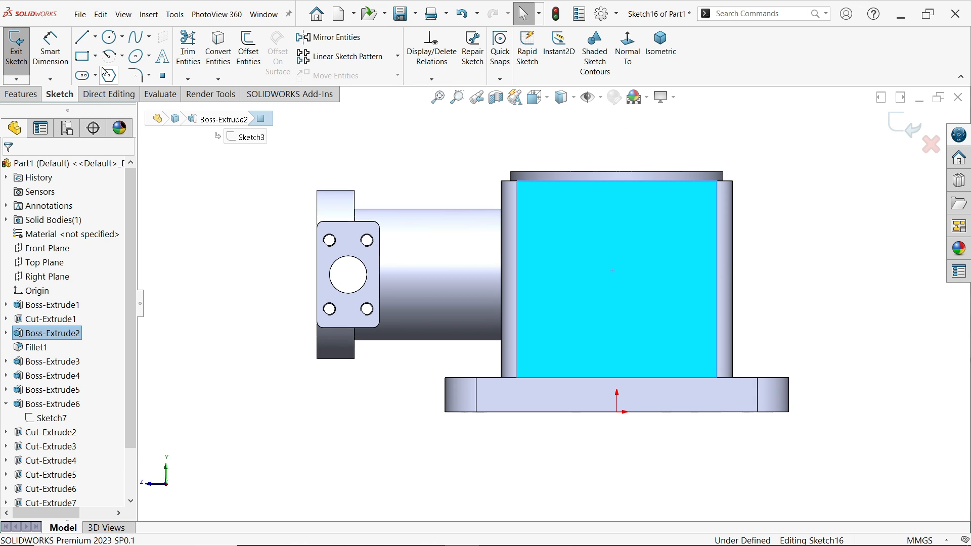
left_click(96, 37)
left_click(101, 68)
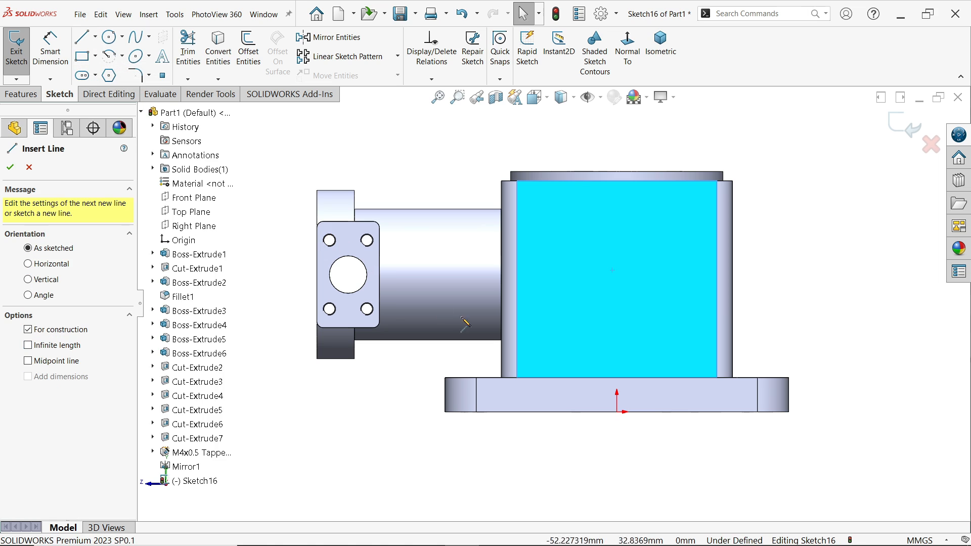
left_click(617, 412)
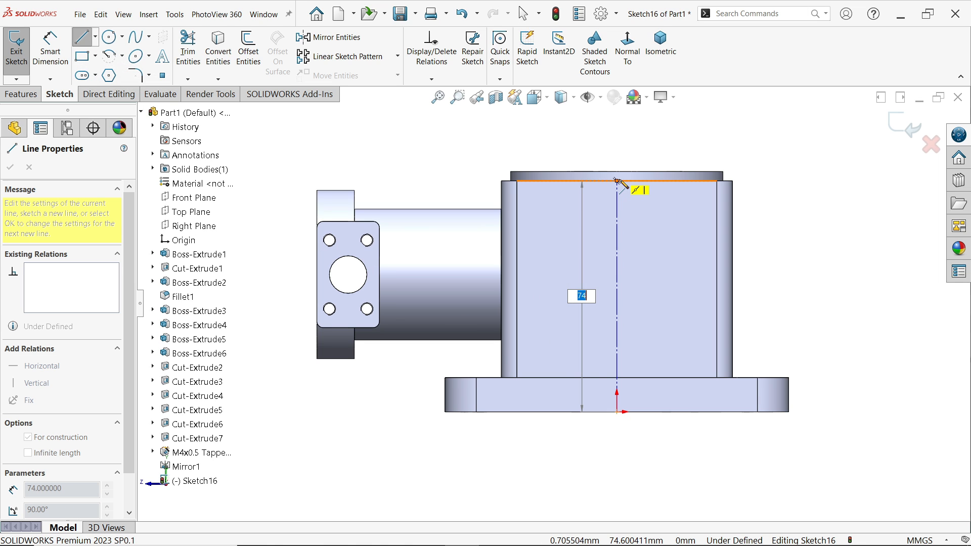
left_click(617, 181)
key("Escape")
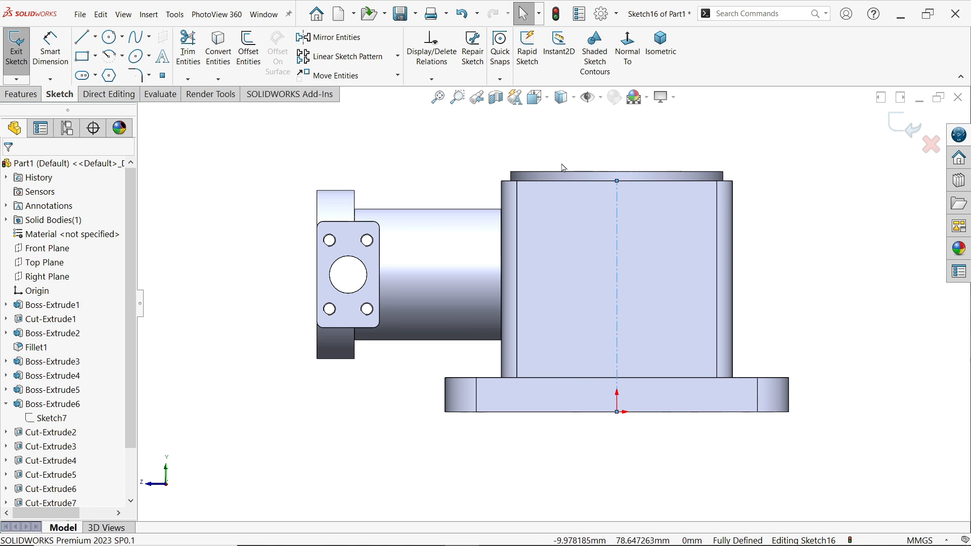
Step: Draw a center rectangle on the centerline, 42 mm high and 62 mm wide
left_click(95, 56)
left_click(111, 87)
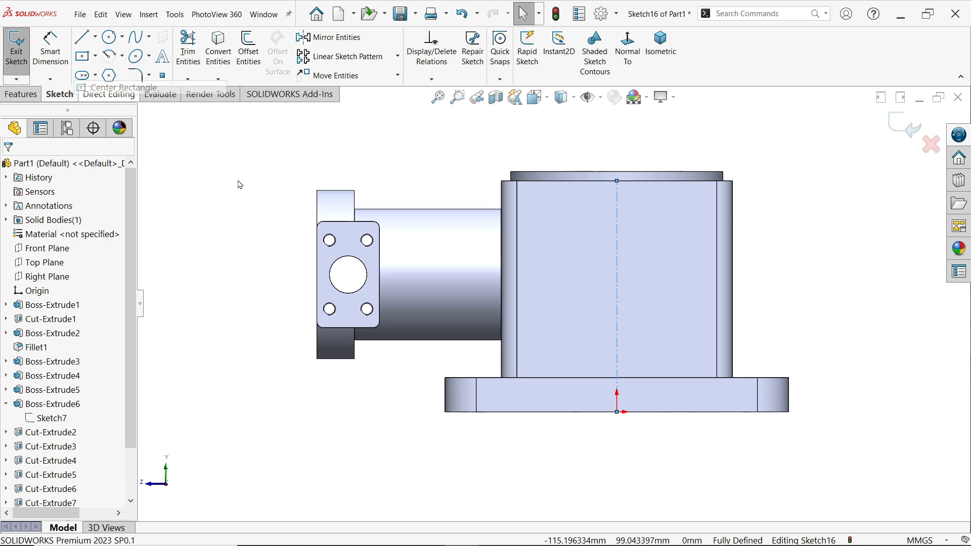
left_click(617, 281)
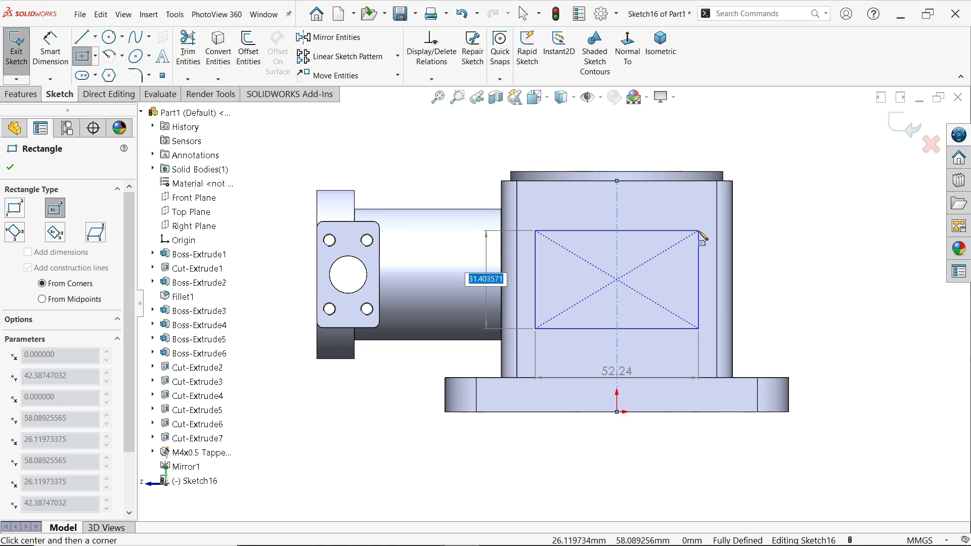
type("42")
key("Tab")
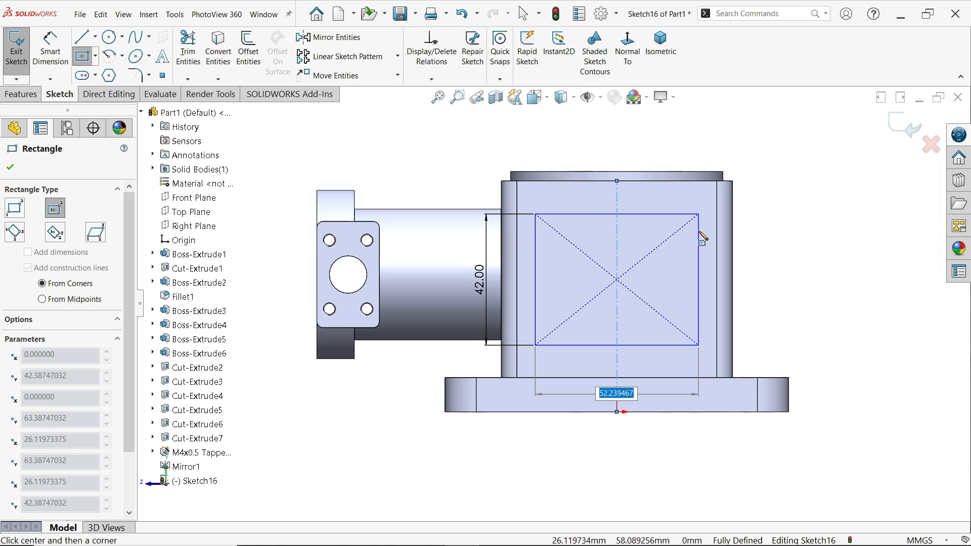
type("62")
key("Return")
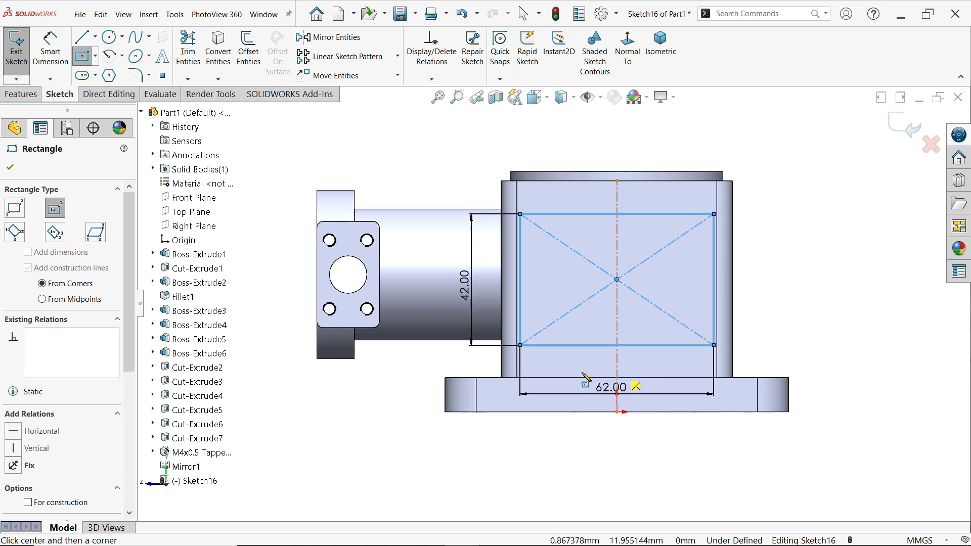
key("Escape")
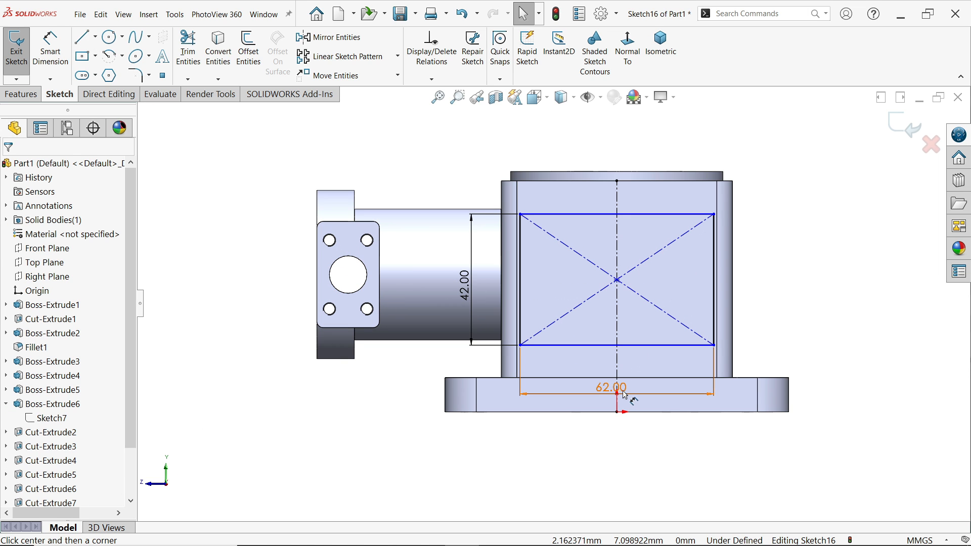
Step: Set the rectangle's width to 60 mm and dimension its center 44 mm above the base plate's bottom edge
double_click(613, 388)
type("60")
key("Return")
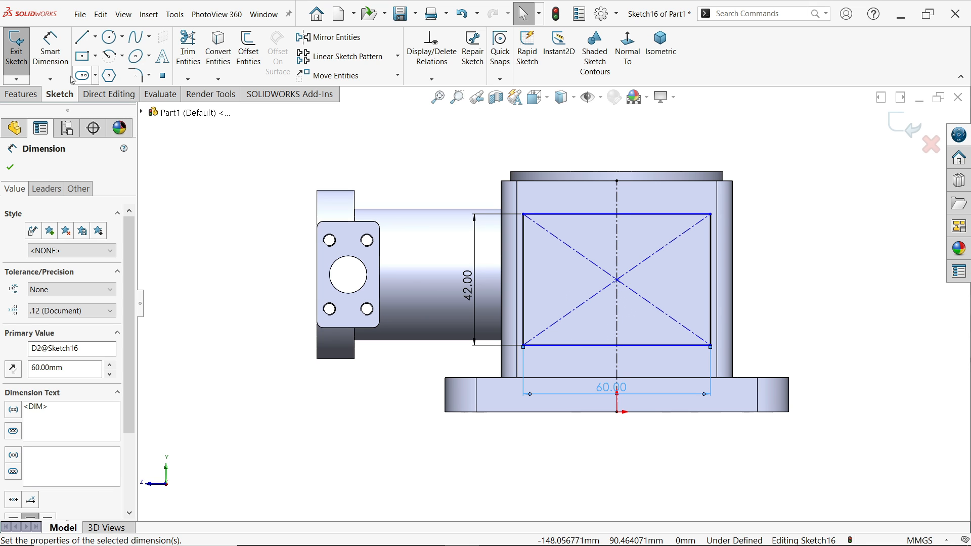
left_click(53, 55)
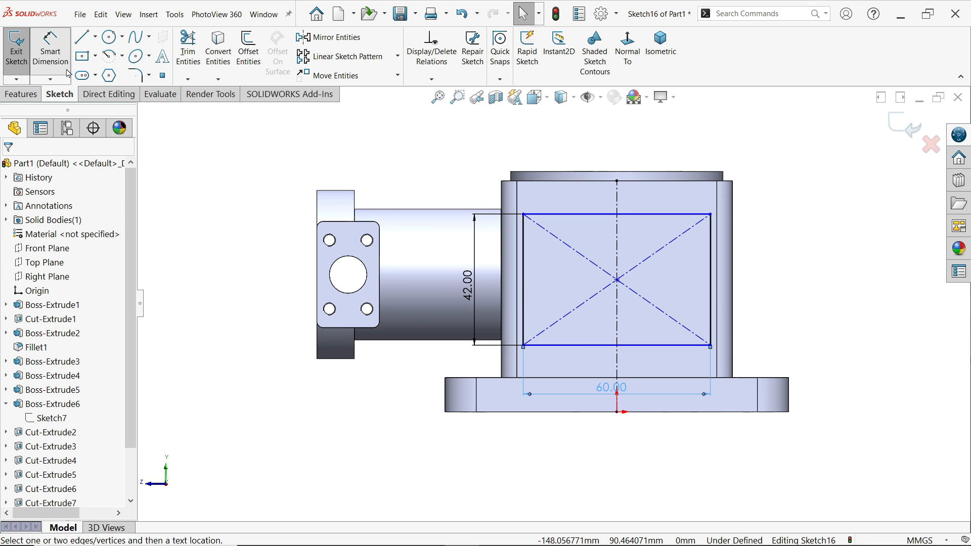
left_click(618, 280)
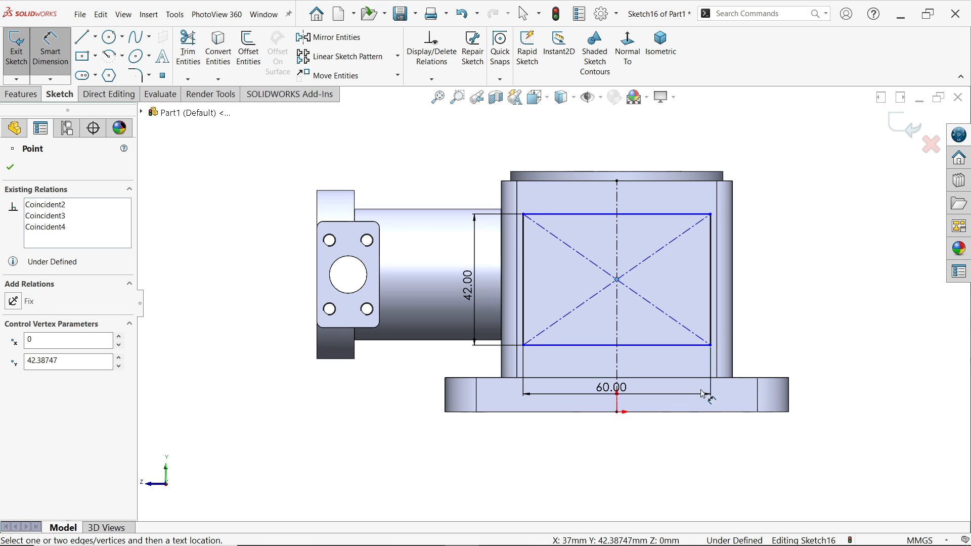
left_click(698, 413)
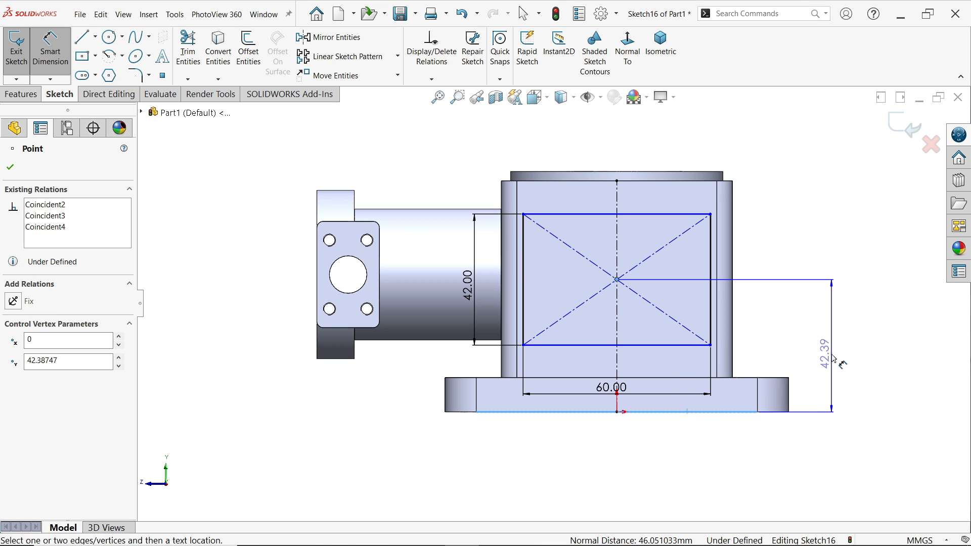
left_click(832, 355)
type("44")
key("Return")
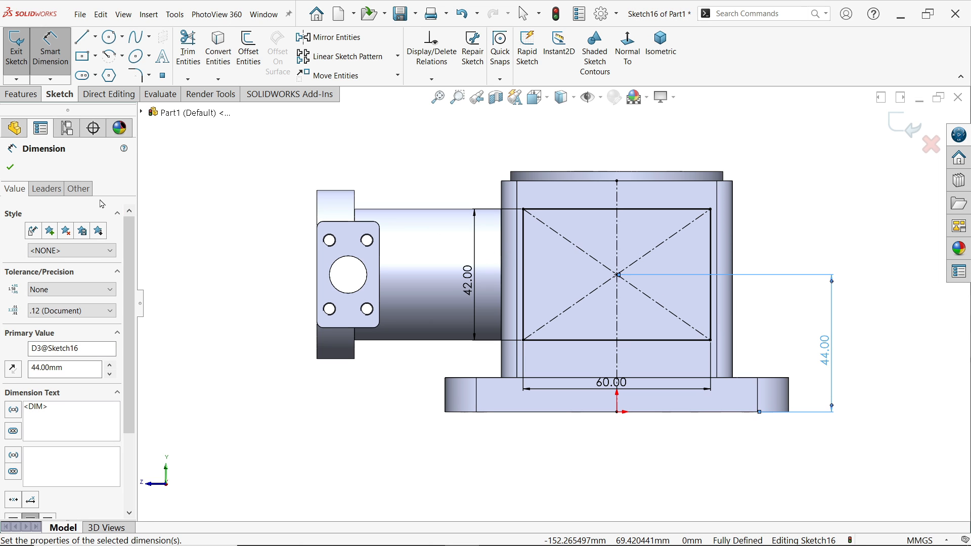
Step: Round all four corners of the rectangle with 8 mm sketch fillets
left_click(135, 75)
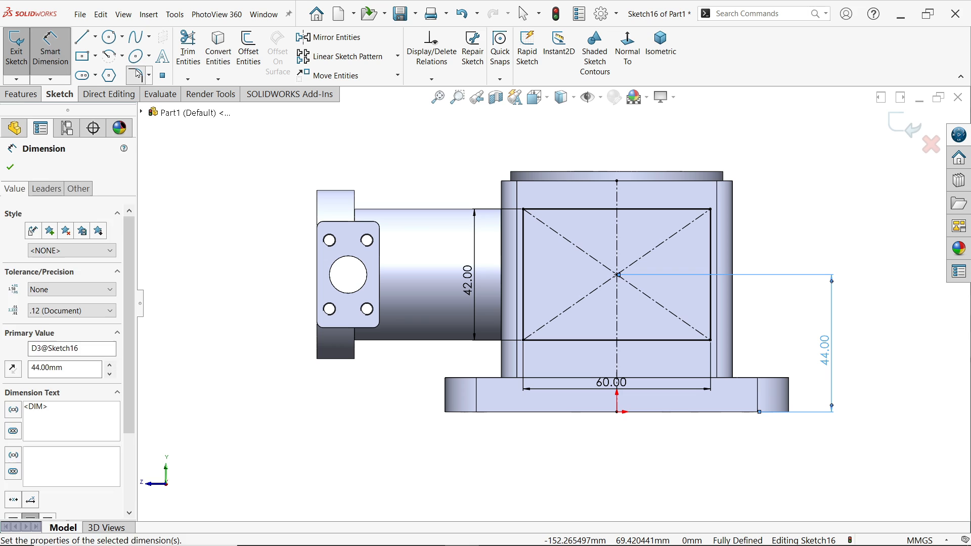
type("f")
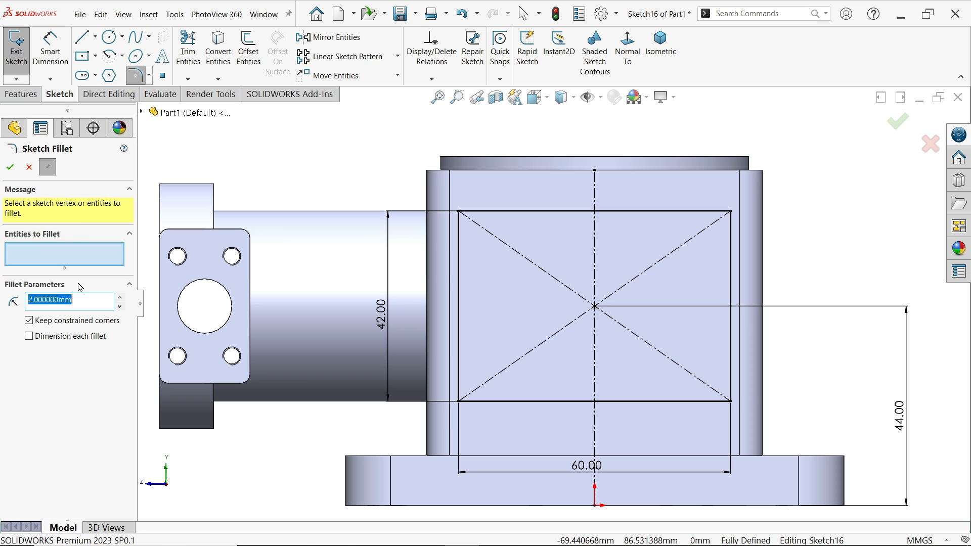
type("8")
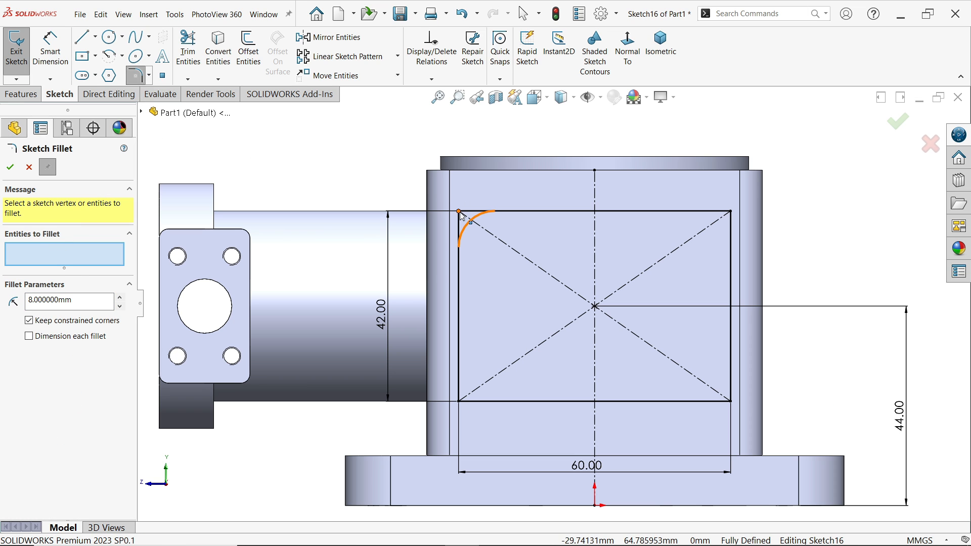
left_click(461, 216)
left_click(730, 212)
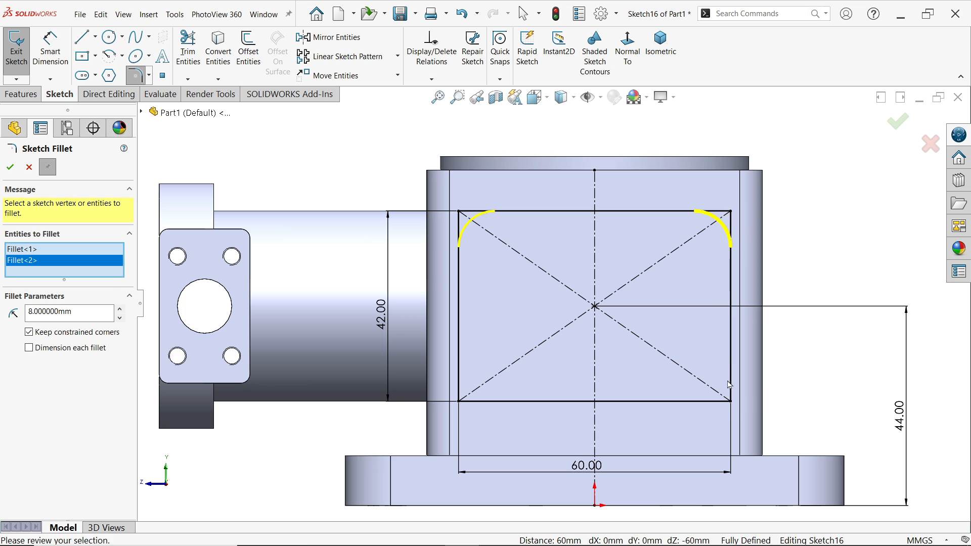
left_click(731, 403)
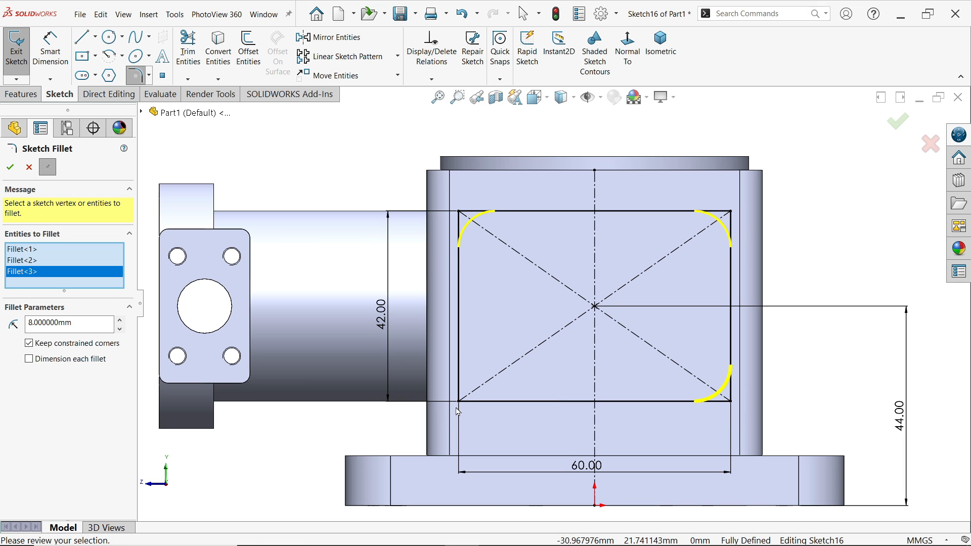
left_click(459, 404)
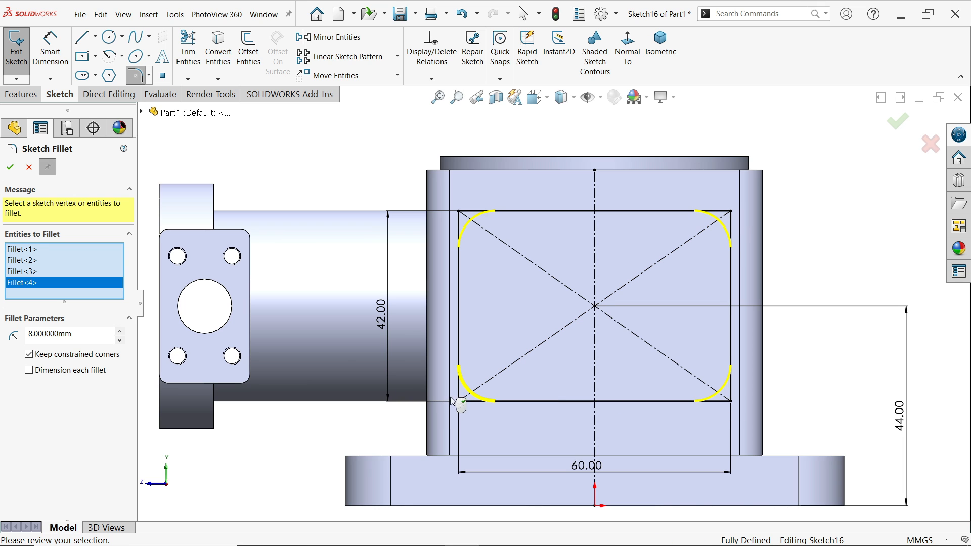
left_click(10, 167)
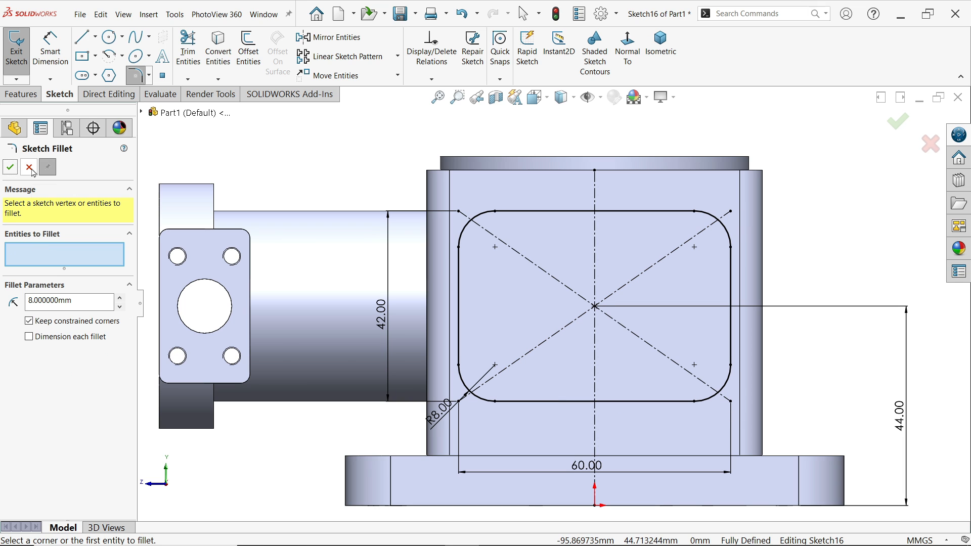
Step: Extrude the rounded rectangle outward as a Blind boss 2 mm deep, merged with the body
left_click(25, 93)
left_click(22, 48)
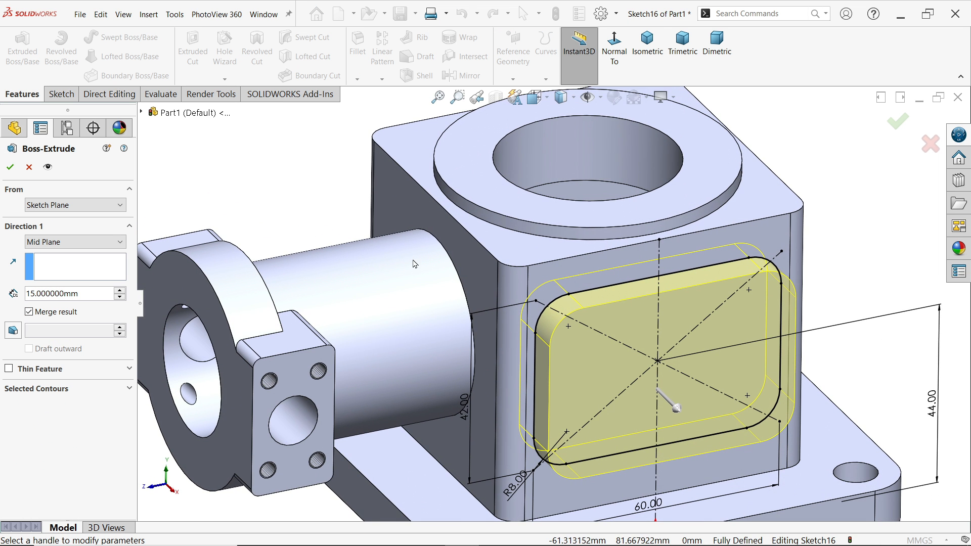
left_click(75, 242)
left_click(52, 256)
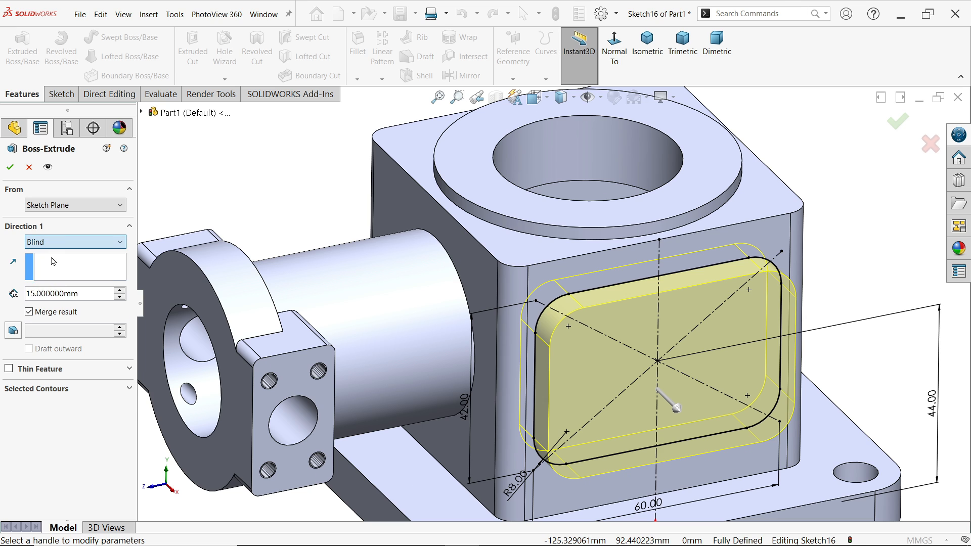
type("2")
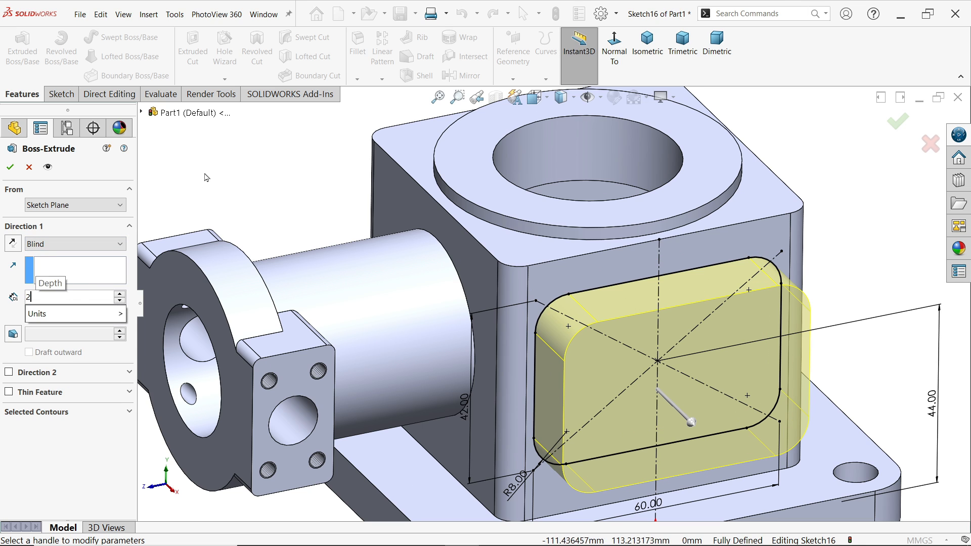
key("Return")
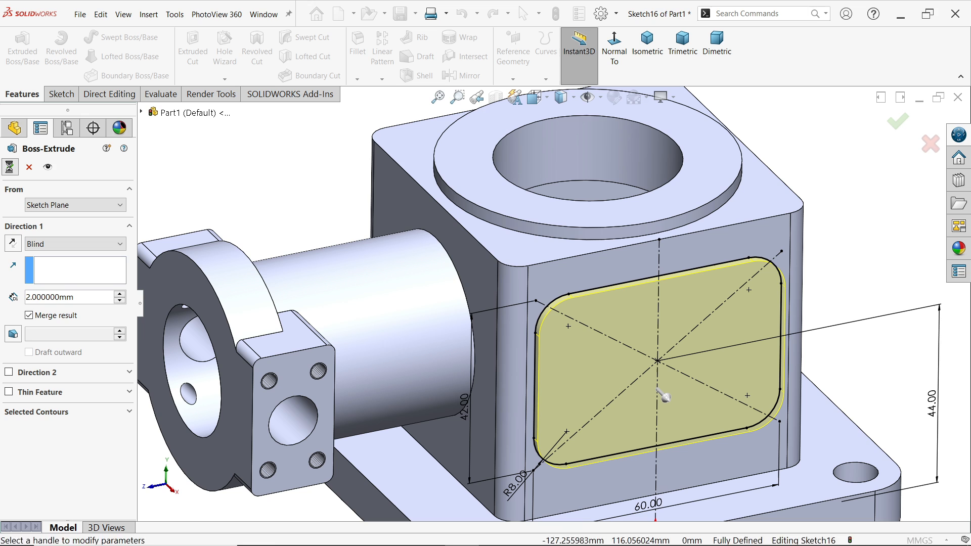
left_click(11, 166)
Step: Start a sketch on the rounded pad's outer face and draw a vertical centerline between the midpoints of its upper and lower edges
key("f")
scroll(610, 355, "down", 5)
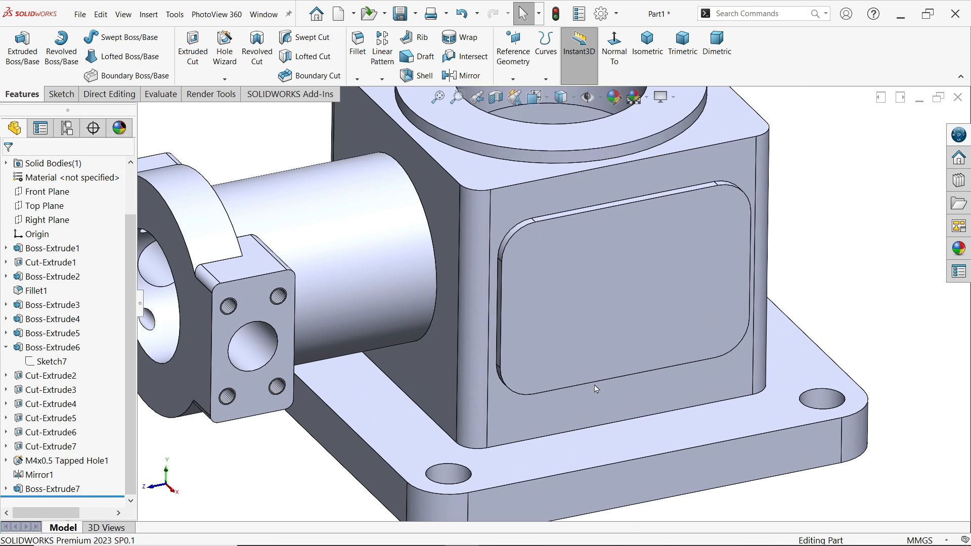
left_click(632, 306)
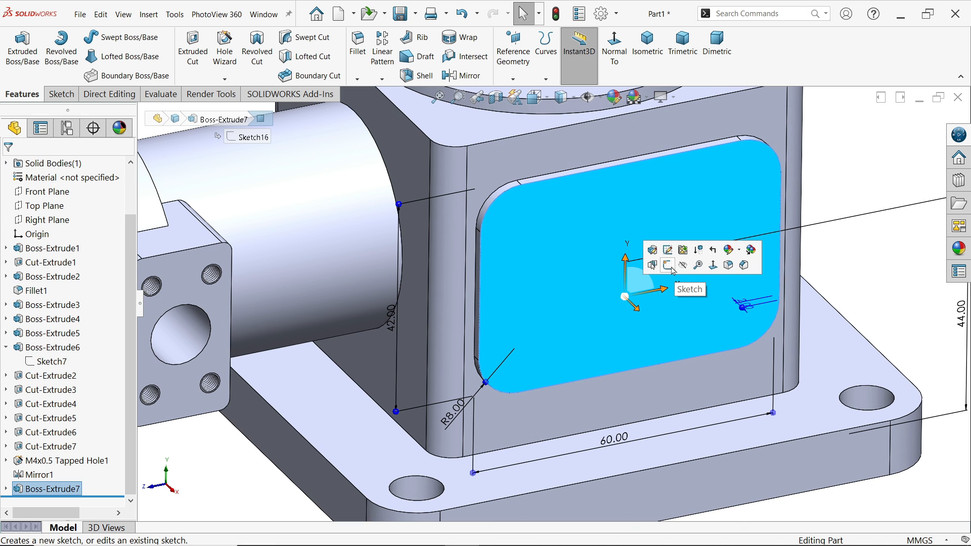
left_click(668, 266)
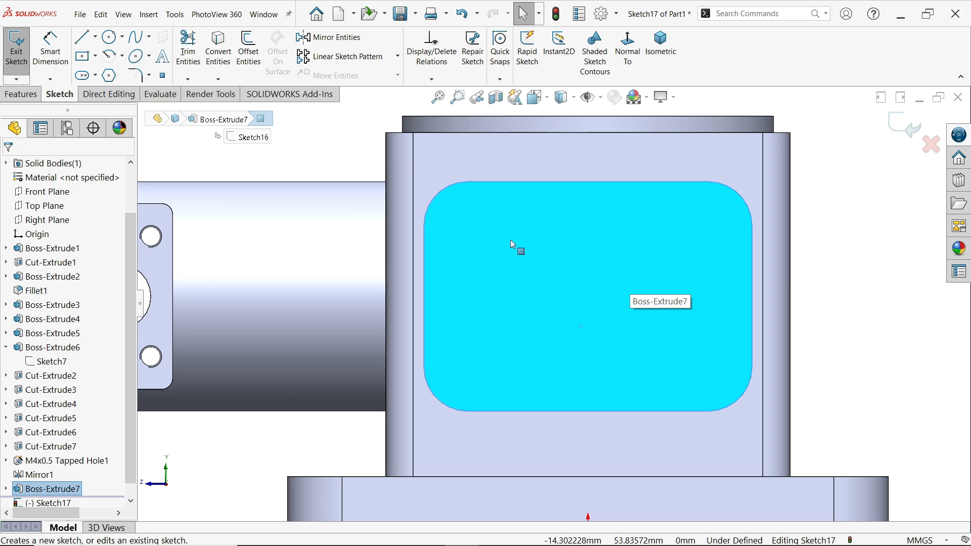
scroll(551, 302, "up", 2)
left_click(95, 37)
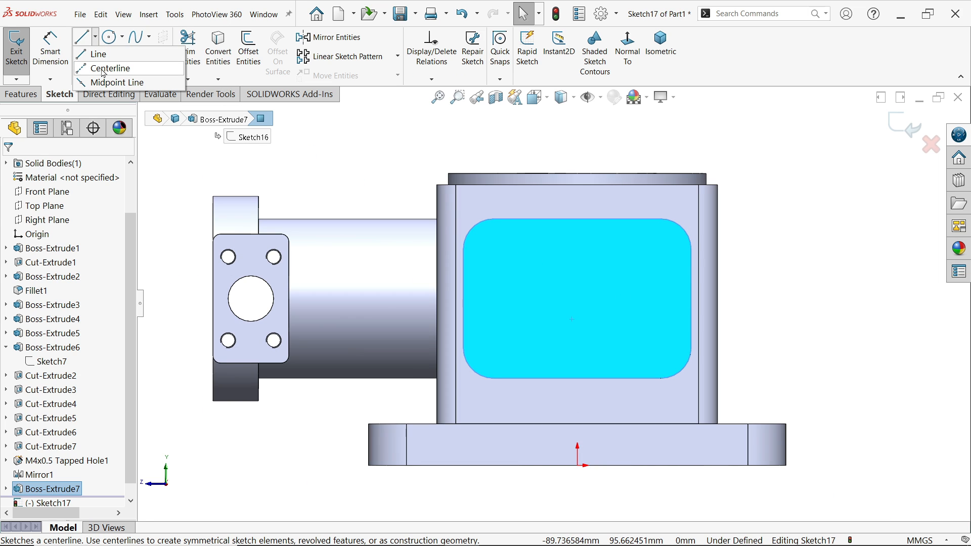
left_click(104, 68)
scroll(582, 313, "down", 3)
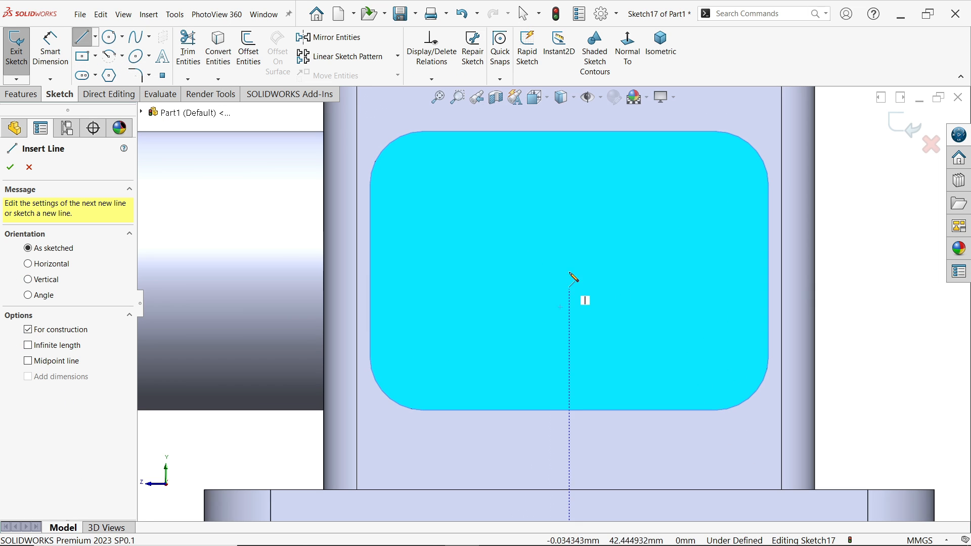
left_click(569, 132)
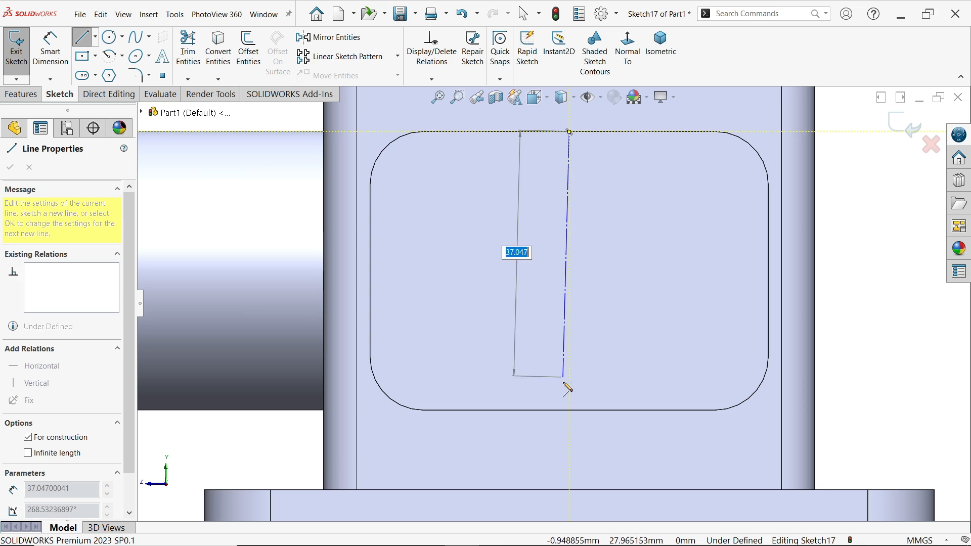
left_click(569, 410)
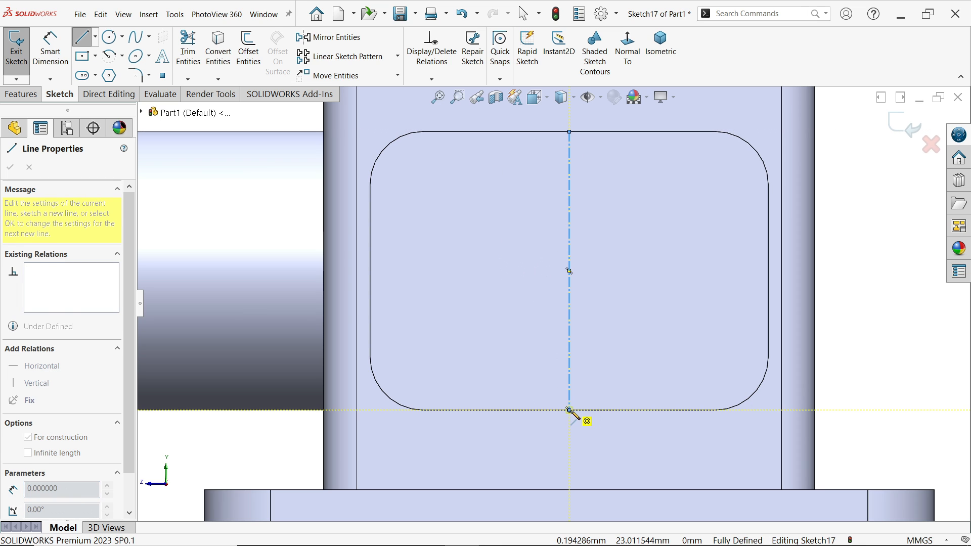
key("Escape")
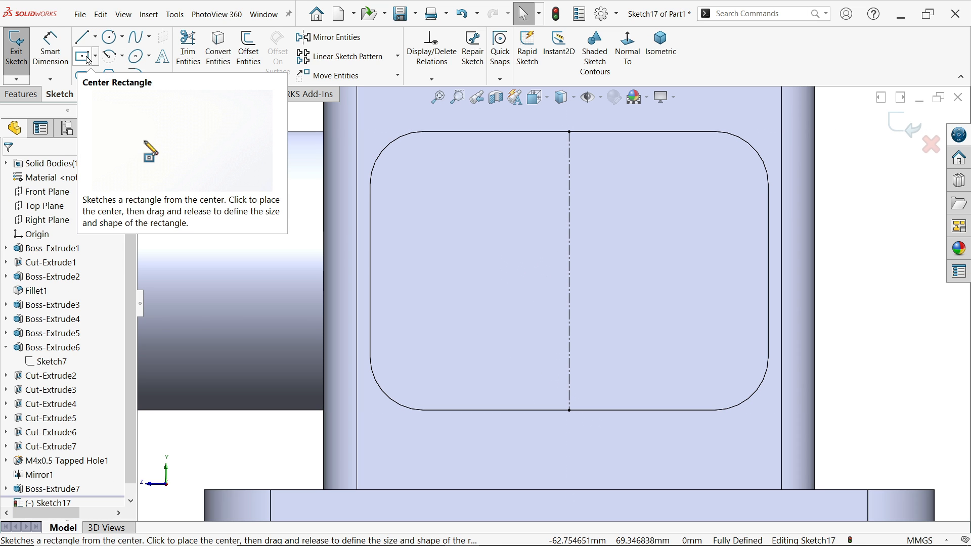
Step: Draw a center rectangle on the centerline's midpoint, 27 mm high and 40 mm wide
left_click(87, 57)
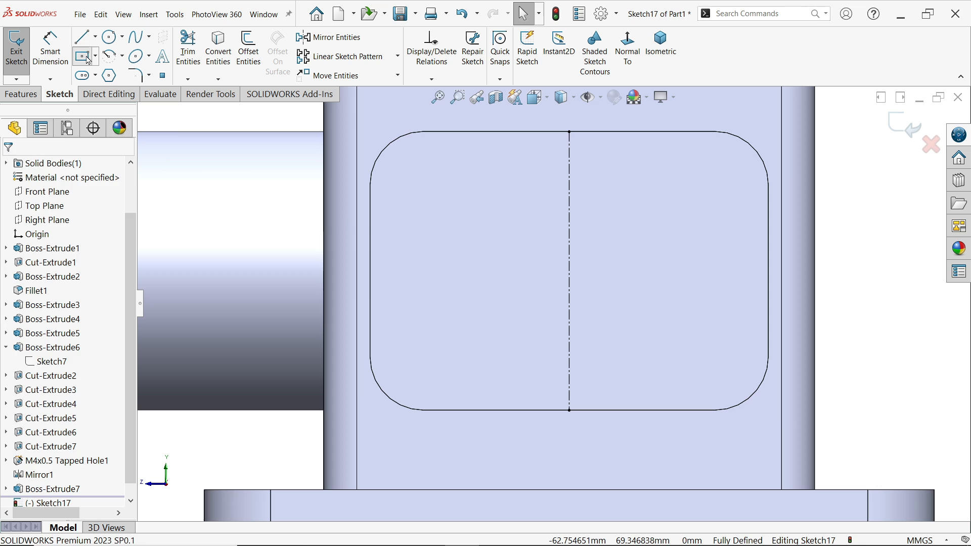
left_click(569, 271)
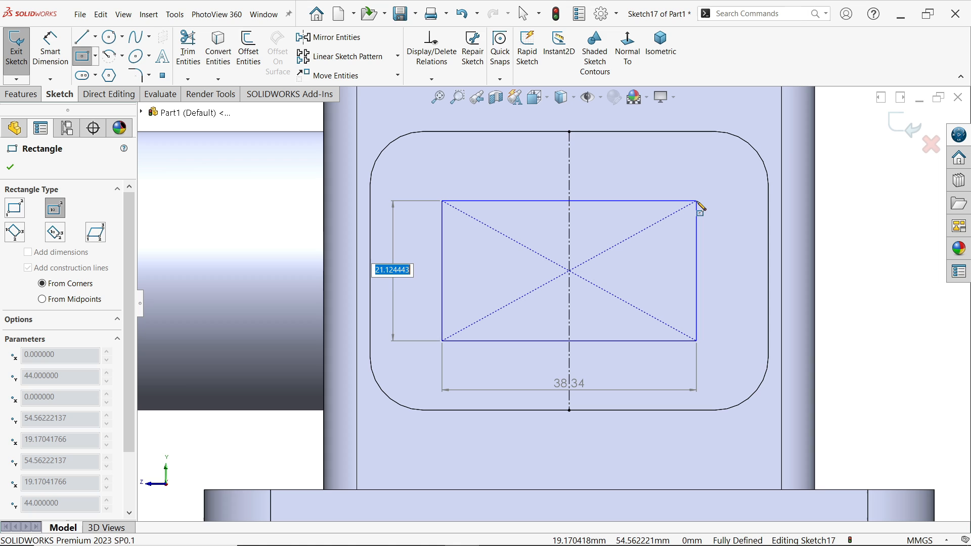
type("27")
key("Tab")
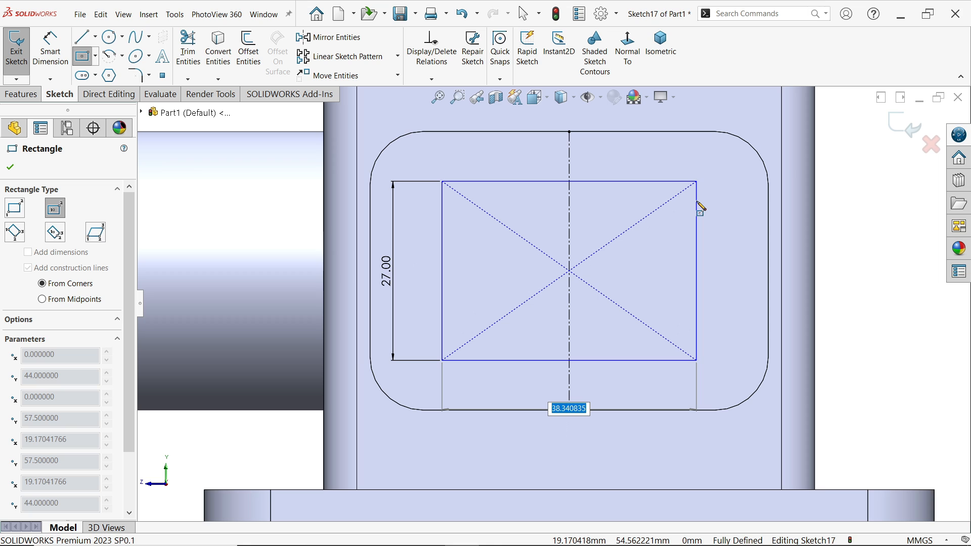
type("40")
key("Return")
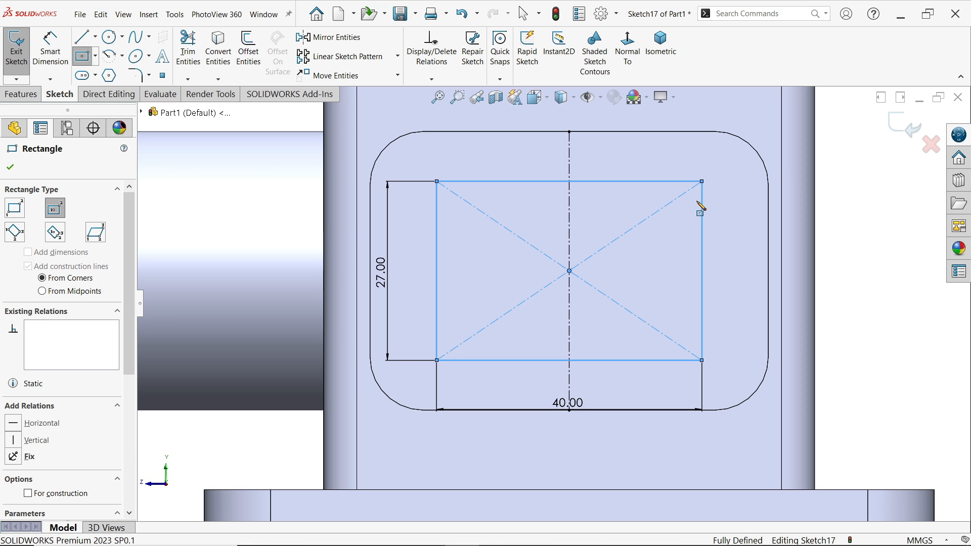
left_click(10, 167)
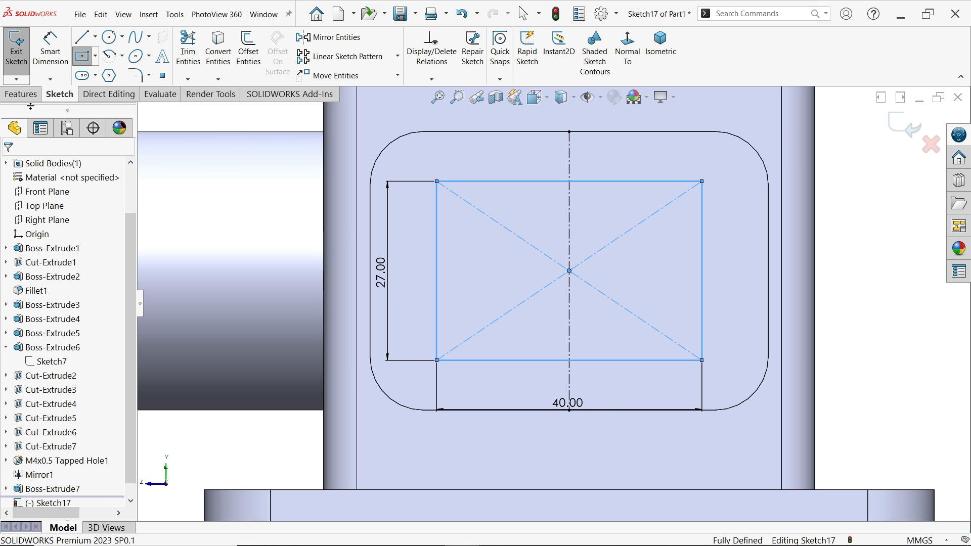
Step: Cut-extrude the 40 x 27 mm rectangle through the pad wall with the Up To Next end condition
left_click(32, 95)
left_click(193, 51)
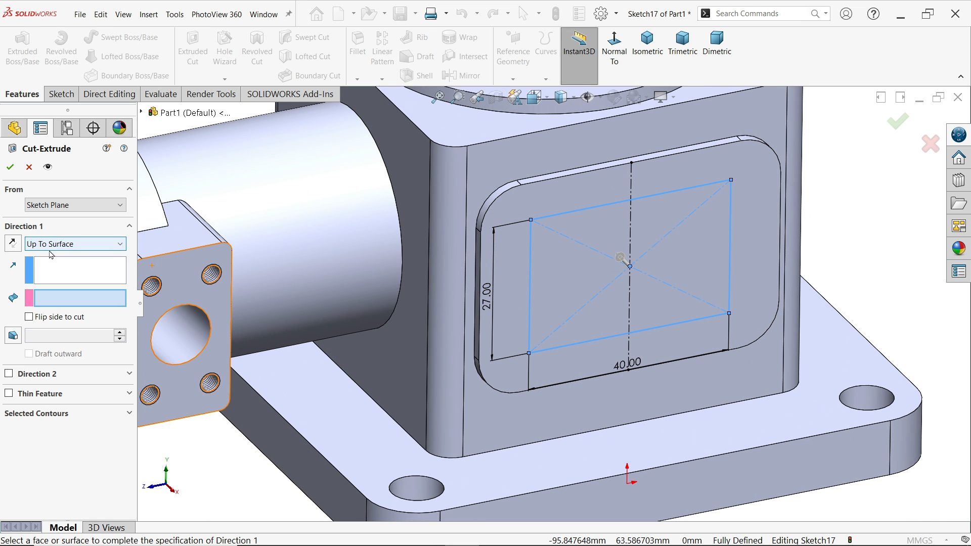
left_click(63, 244)
left_click(53, 288)
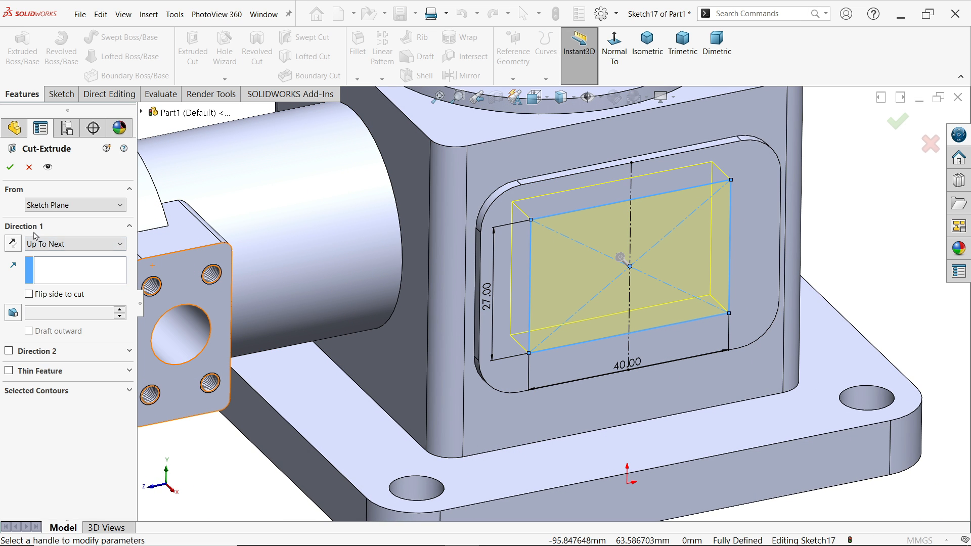
left_click(11, 167)
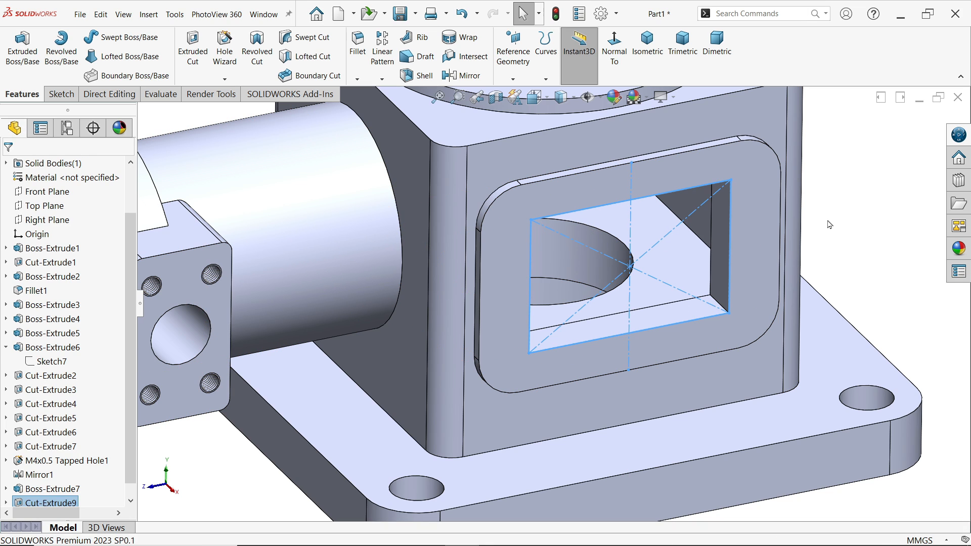
mouse_move(765, 236)
middle_mouse_down()
mouse_move(789, 227)
mouse_move(733, 212)
mouse_move(752, 197)
mouse_move(750, 232)
middle_mouse_up()
Step: Switch to the pump body drawing in Photos and examine the opening's recess dimensions and depths in the side view and Section B-B
key("alt+Tab")
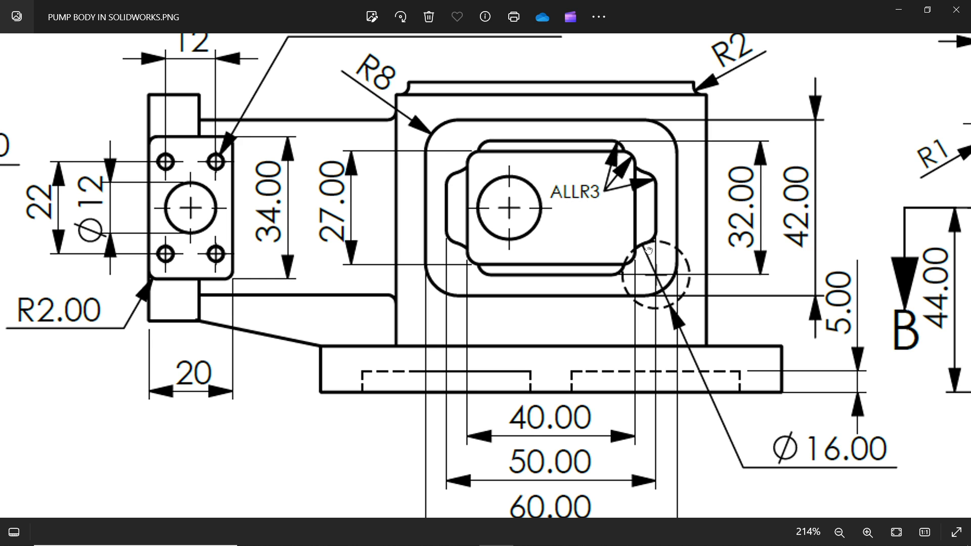
left_click_drag(649, 250, 550, 231)
mouse_move(903, 291)
left_mouse_down()
mouse_move(652, 285)
mouse_move(528, 303)
left_mouse_up()
mouse_move(831, 325)
left_mouse_down()
mouse_move(600, 324)
mouse_move(631, 199)
mouse_move(496, 426)
mouse_move(518, 456)
left_mouse_up()
scroll(607, 325, "down", 3)
left_click_drag(481, 197, 603, 398)
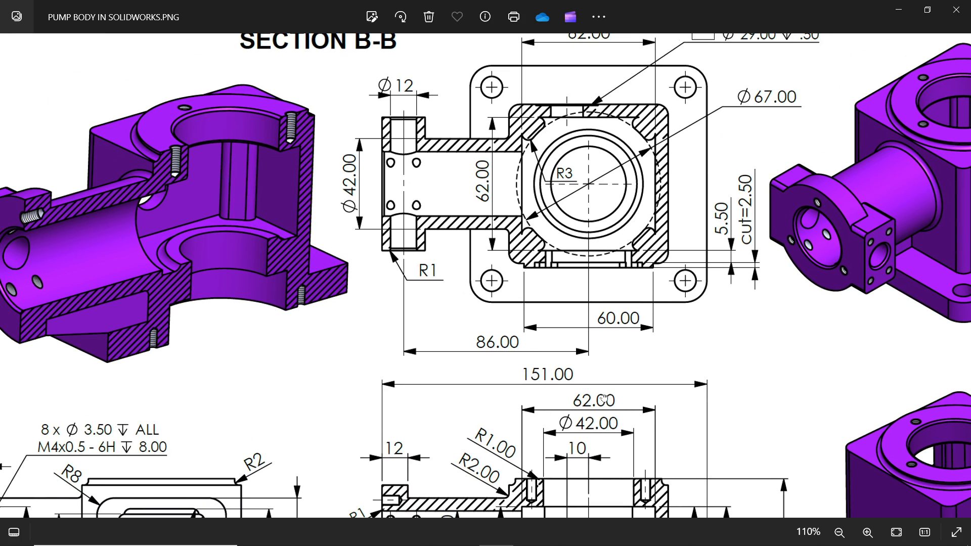
scroll(604, 400, "up", 4)
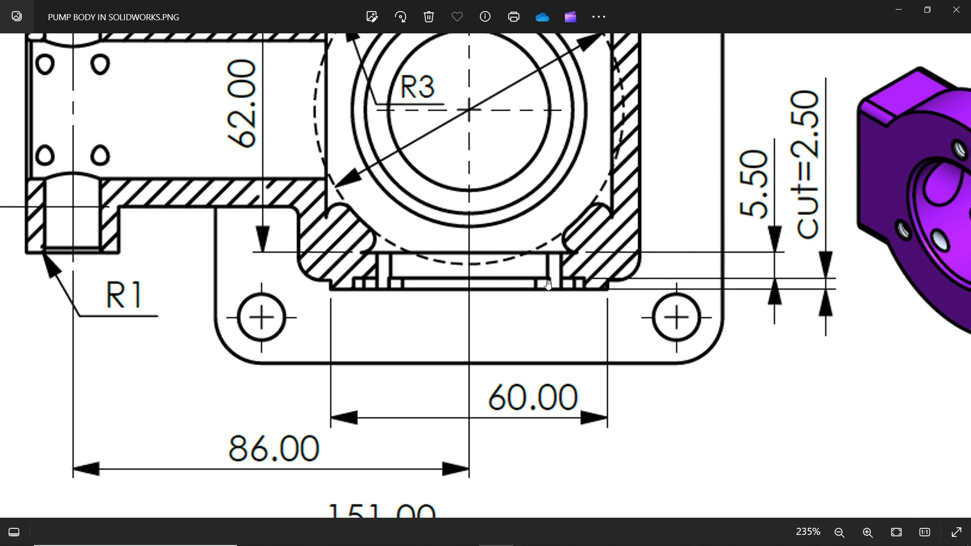
scroll(374, 288, "down", 8)
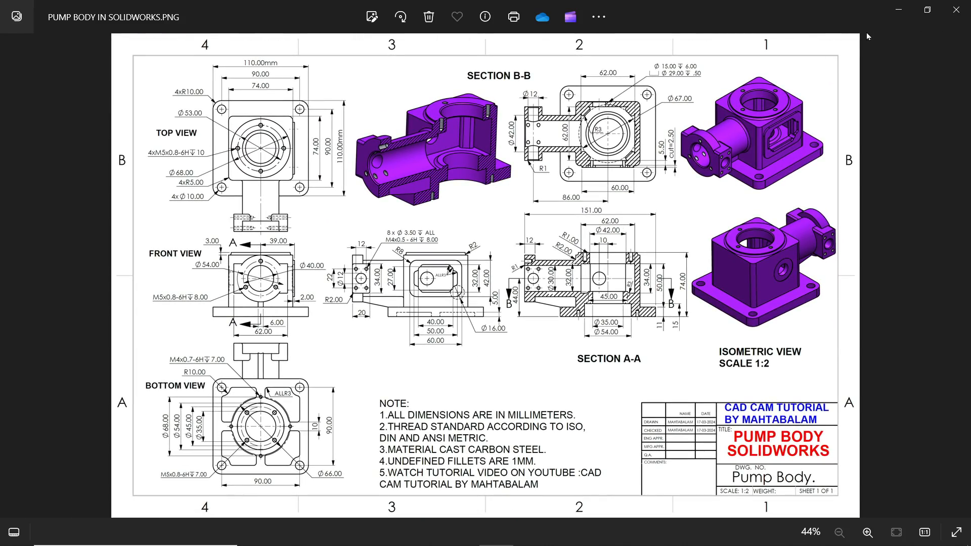
left_click(899, 5)
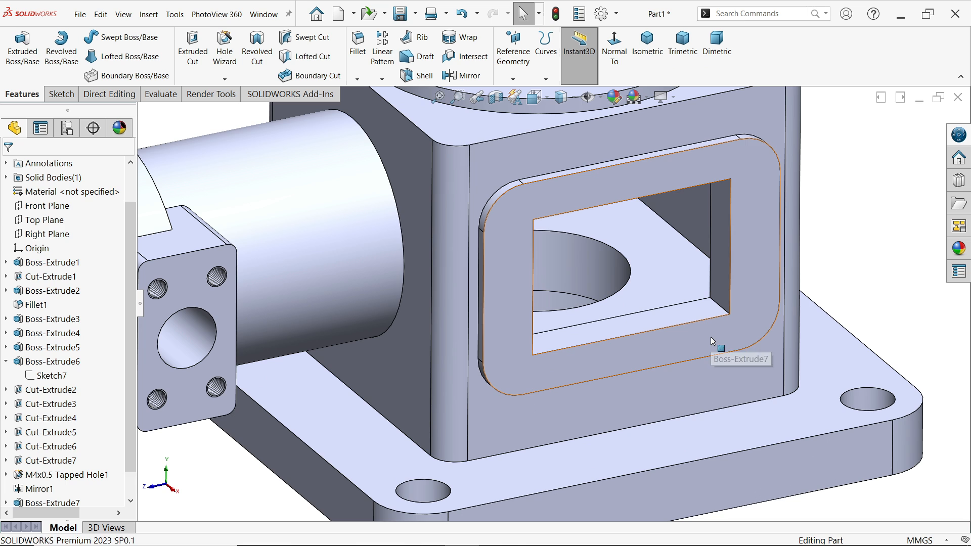
Step: Start a new sketch on the pad's outer face and draw a vertical centerline between the opening's upper and lower edge midpoints
left_click(732, 328)
left_click(755, 307)
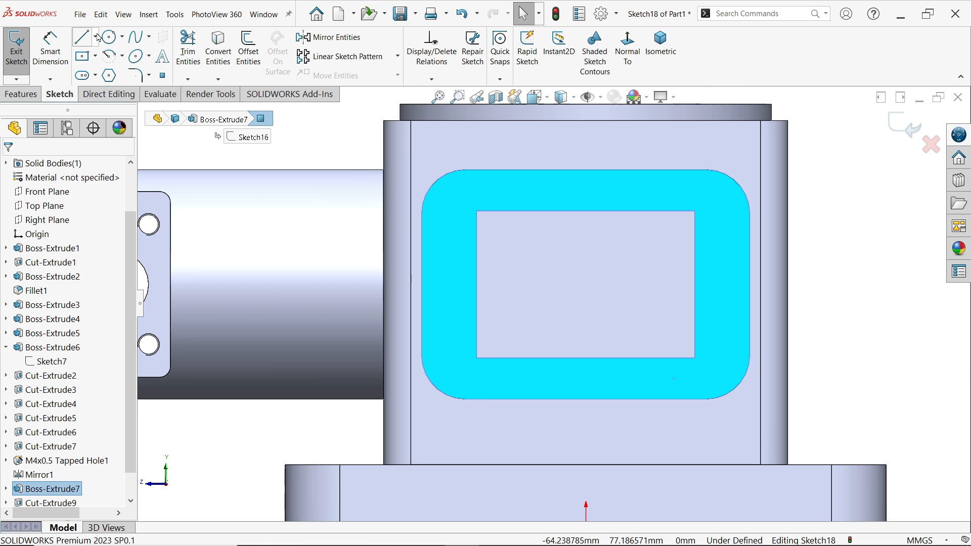
left_click(96, 37)
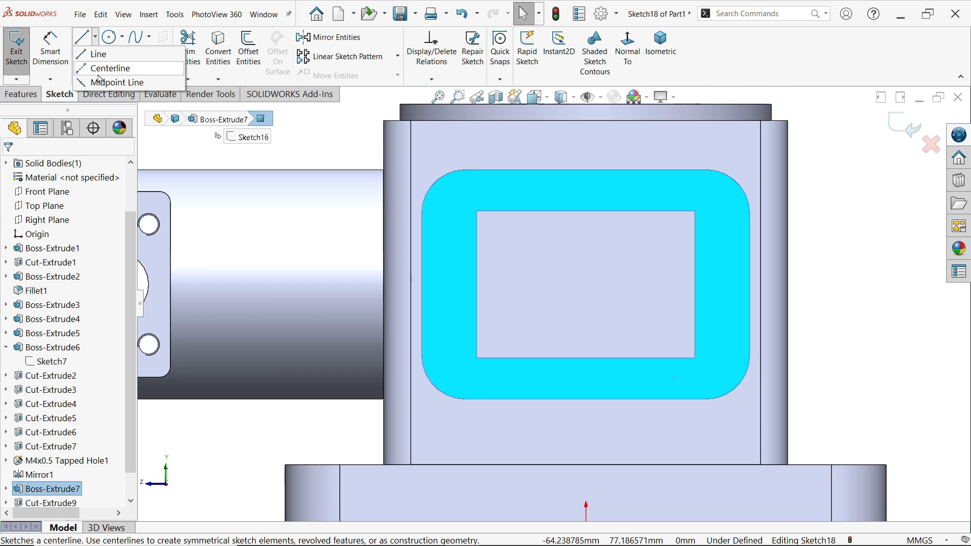
left_click(104, 68)
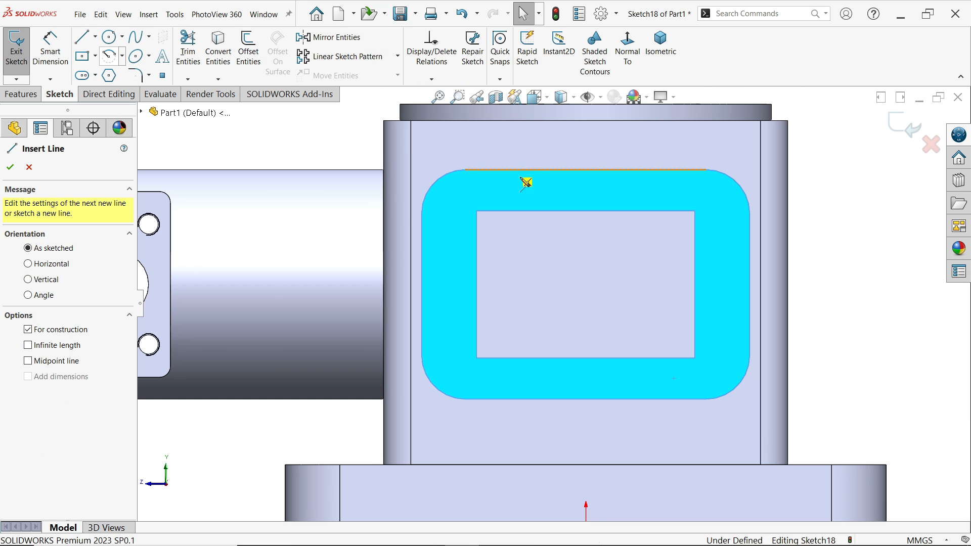
left_click(586, 211)
left_click(586, 358)
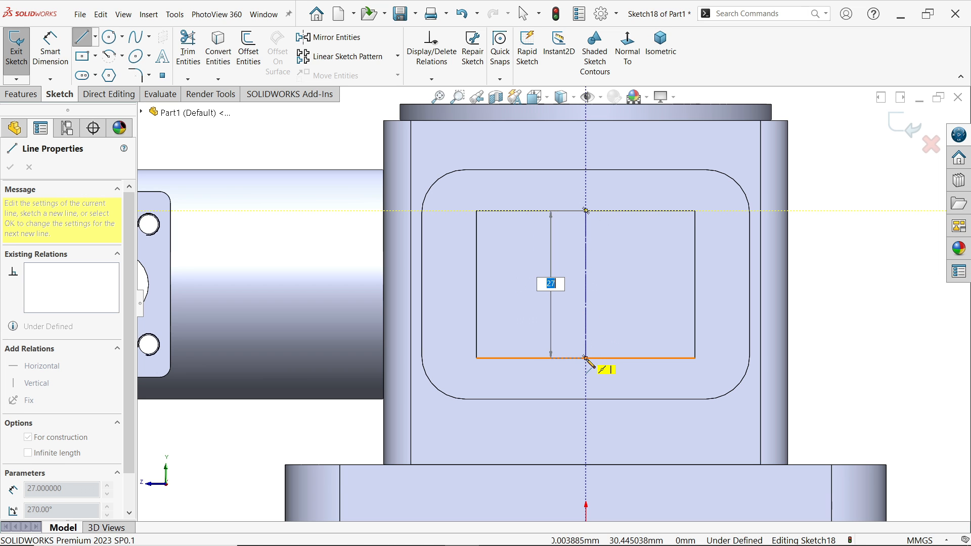
key("Escape")
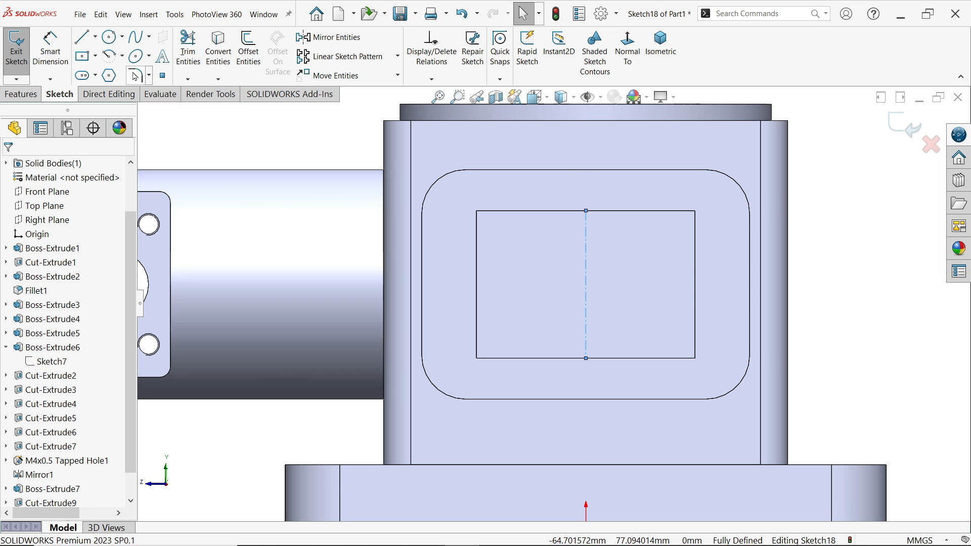
Step: Draw a center rectangle around the opening from the centerline's midpoint, 32 mm high and 50 mm wide
left_click(84, 58)
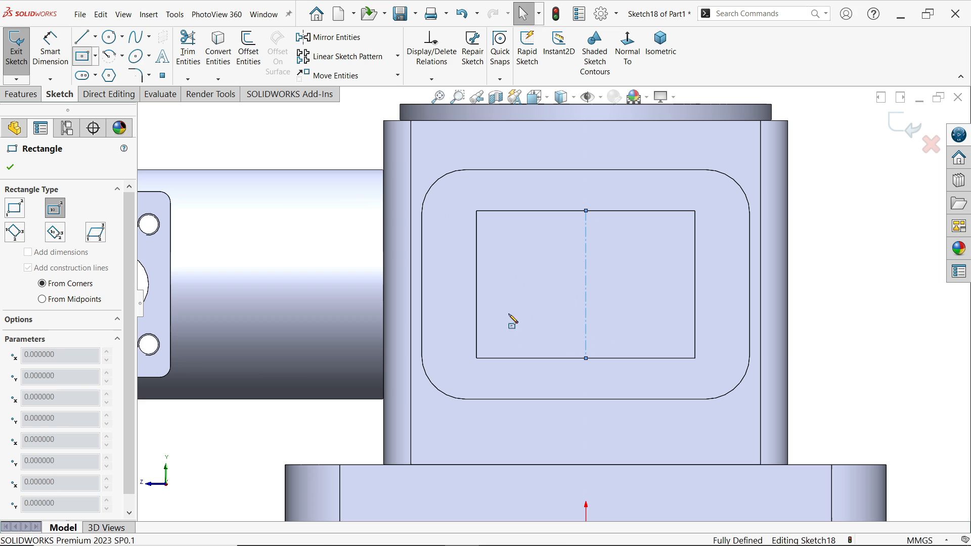
left_click(586, 284)
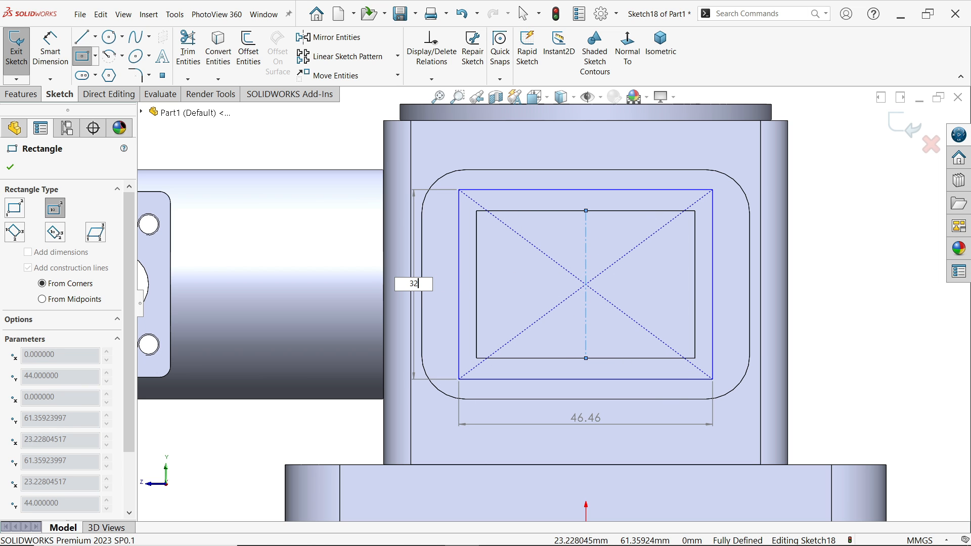
key("Tab")
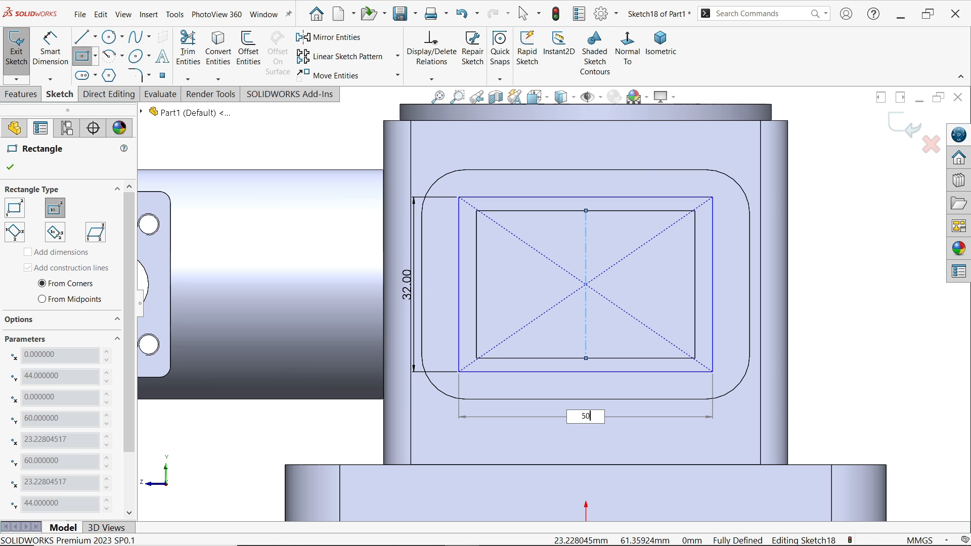
type("50")
key("Return")
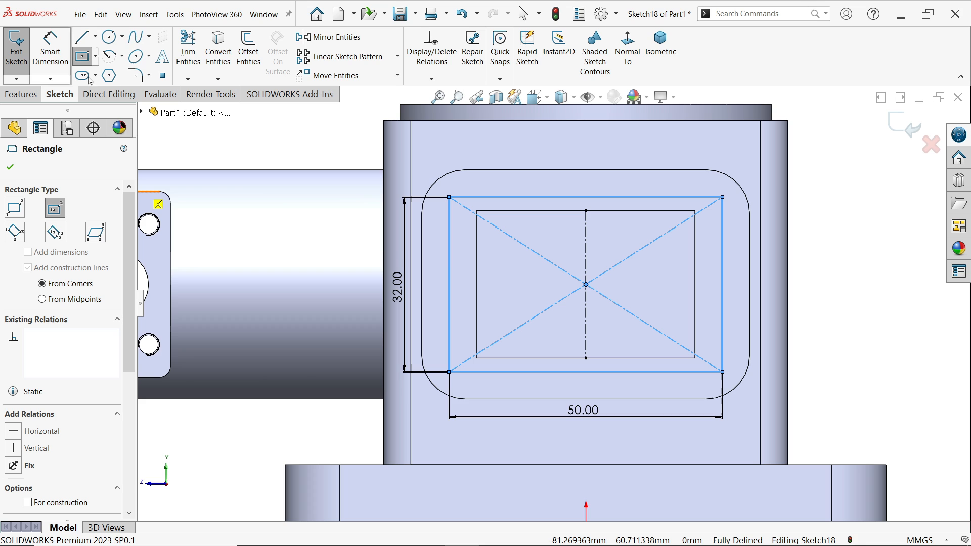
Step: Draw a 16 mm diameter circle centered on the rectangle's upper-right corner
left_click(112, 39)
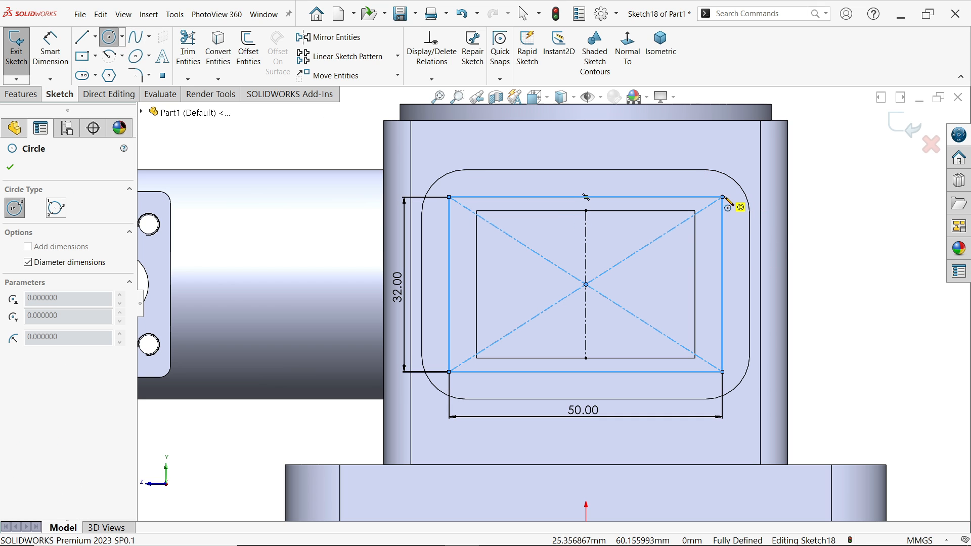
left_click(722, 196)
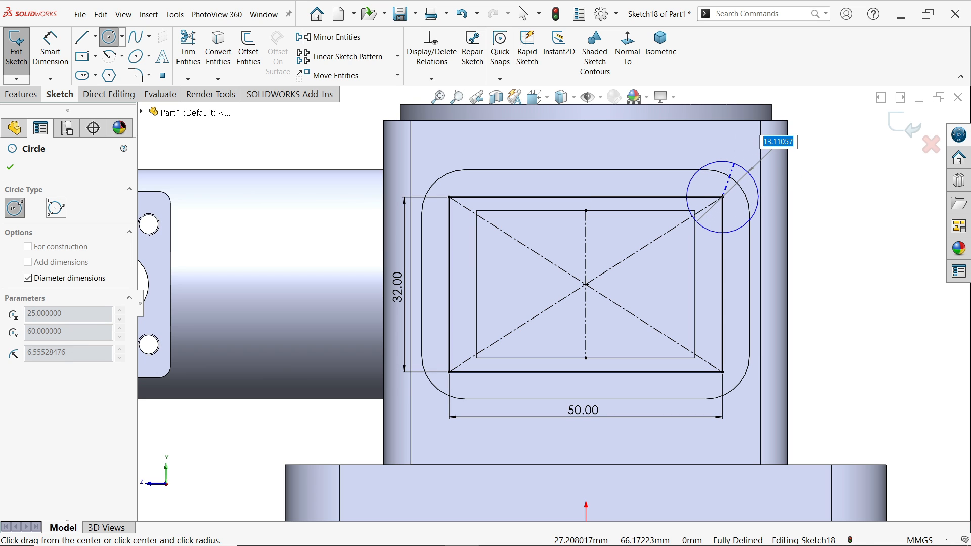
key("Return")
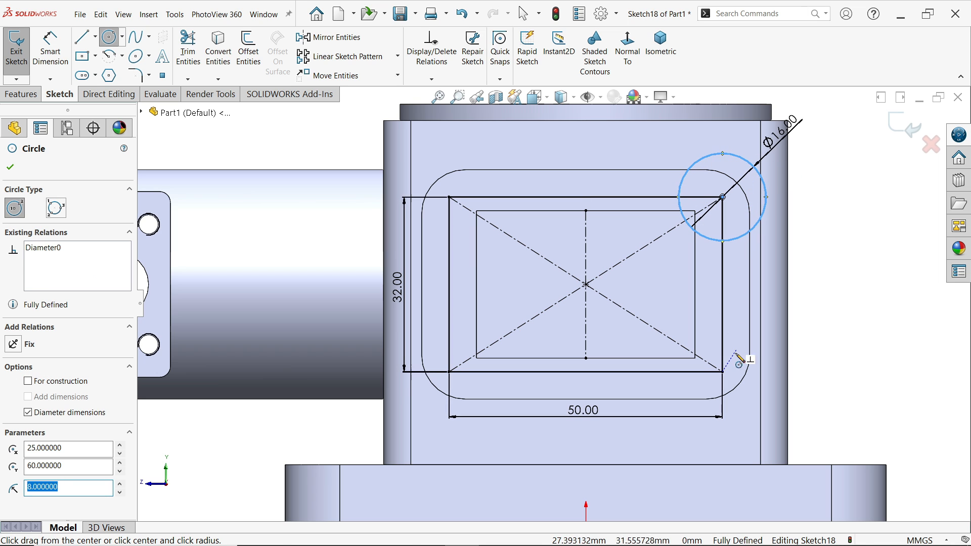
Step: Draw freehand circles centered on the rectangle's other three corners, about 11 mm in diameter at lower right and about 15 mm at upper left
left_click(722, 371)
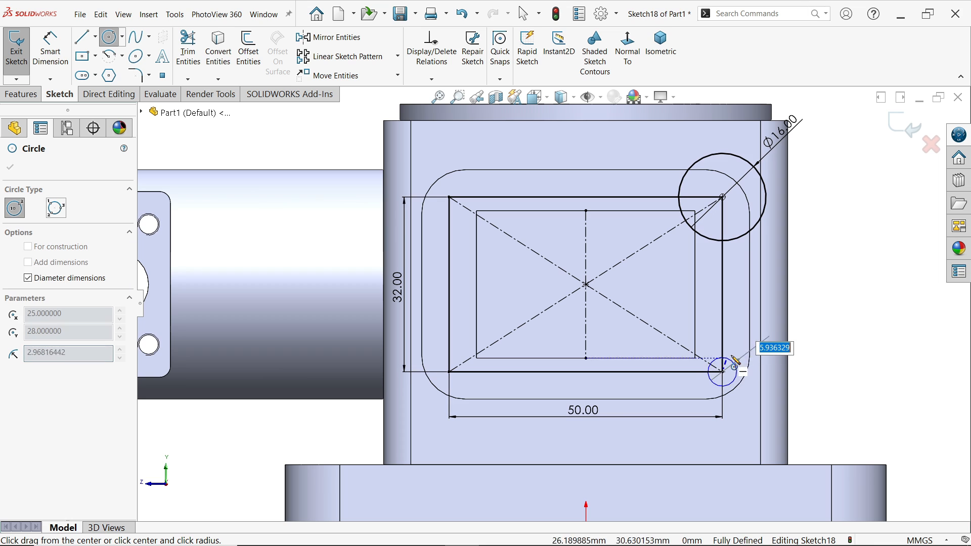
left_click(747, 353)
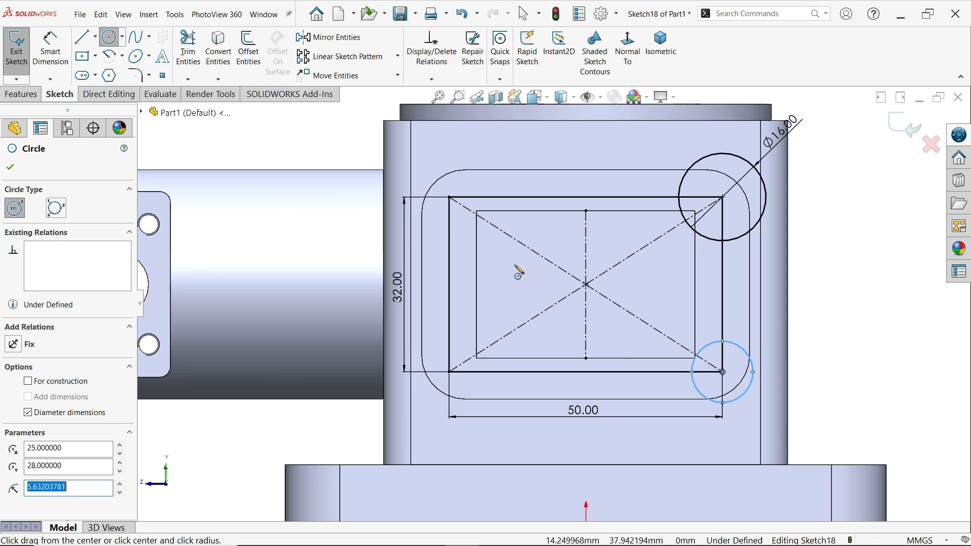
left_click(449, 197)
left_click(449, 158)
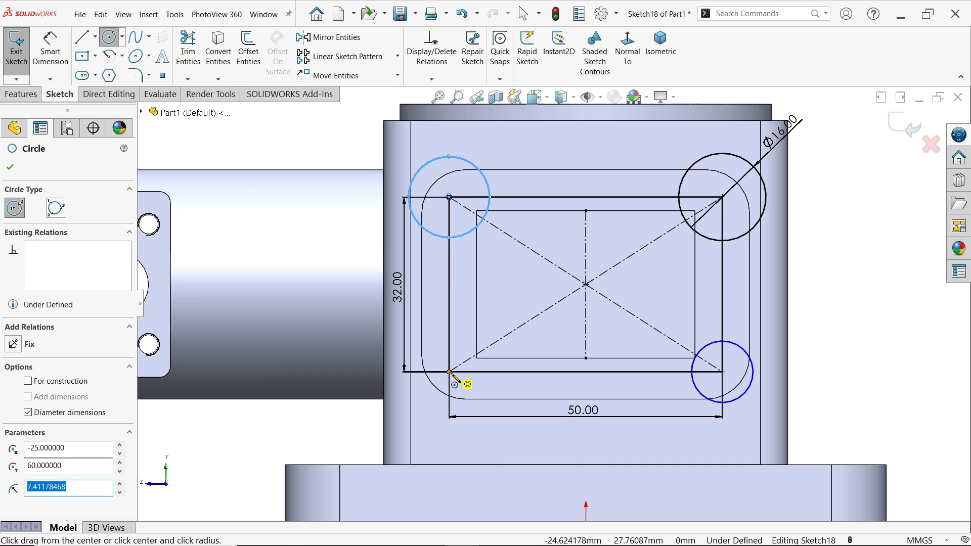
left_click(450, 372)
left_click(412, 377)
key("Escape")
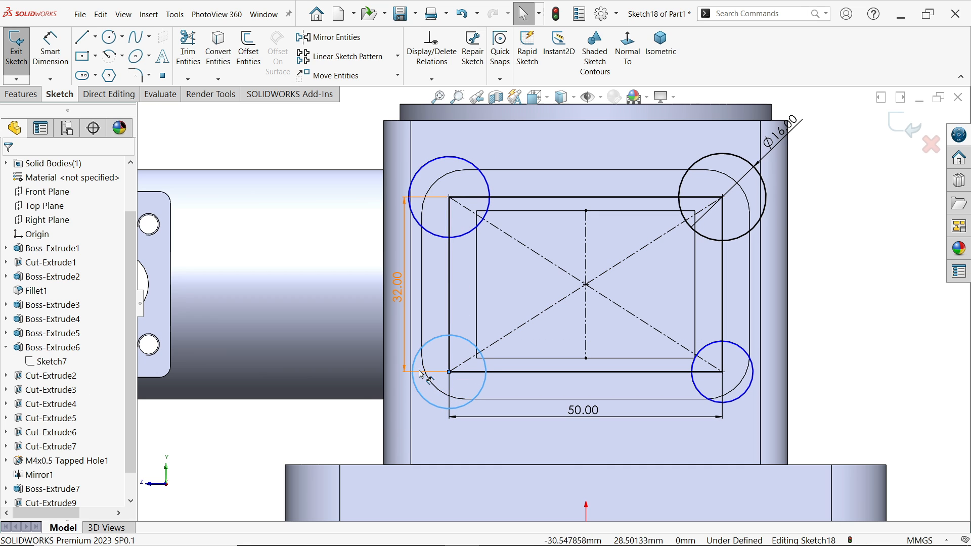
Step: Make all four corner circles equal in size with an Equal relation
left_click(466, 239)
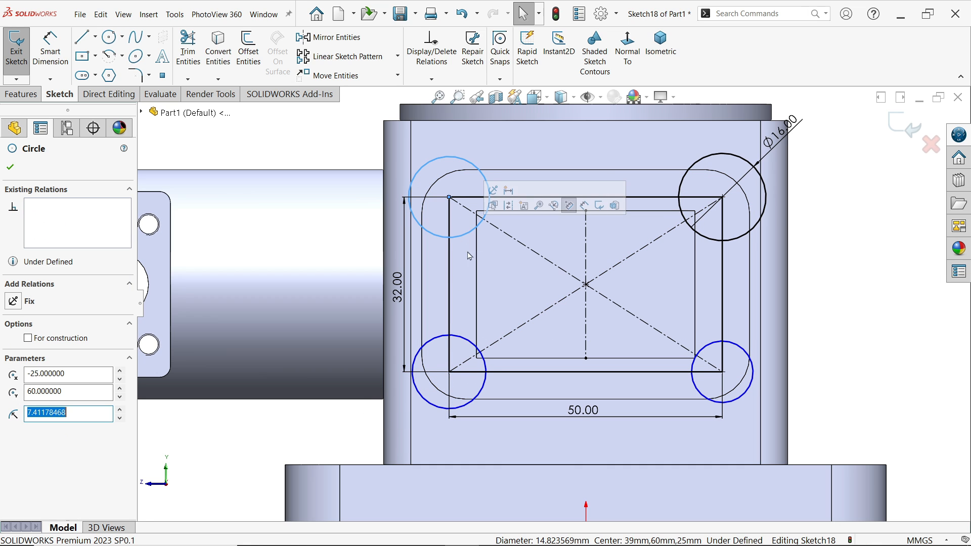
left_click(477, 343, "ctrl")
left_click(693, 360, "ctrl")
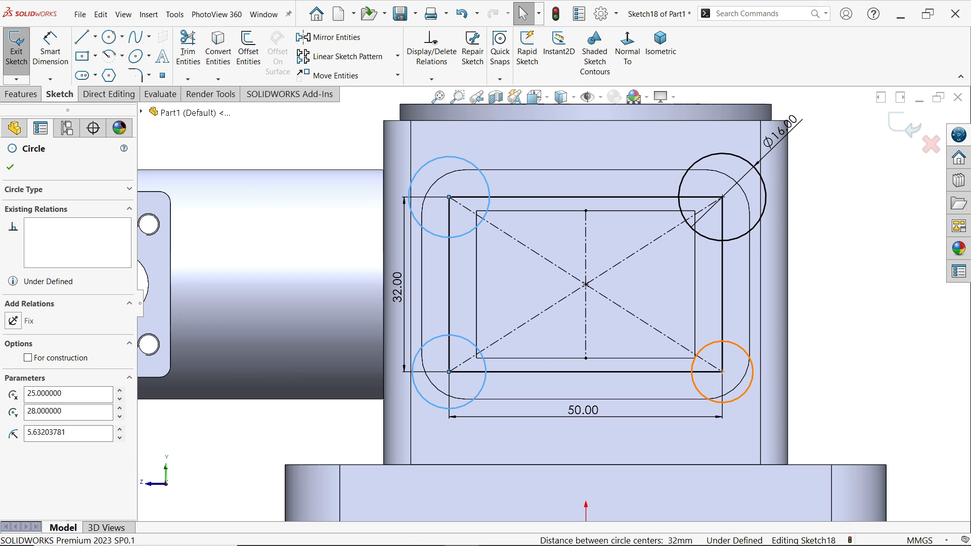
left_click(745, 241, "ctrl")
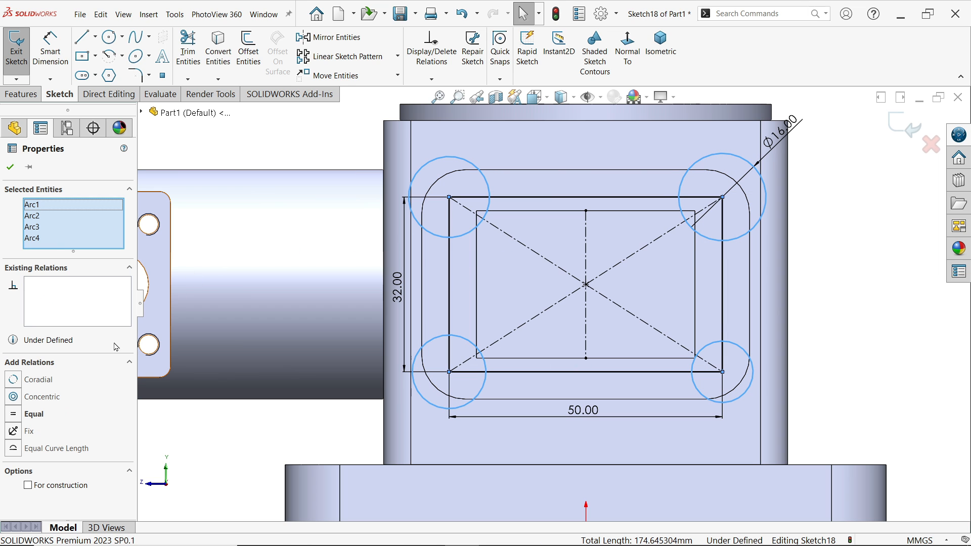
left_click(31, 415)
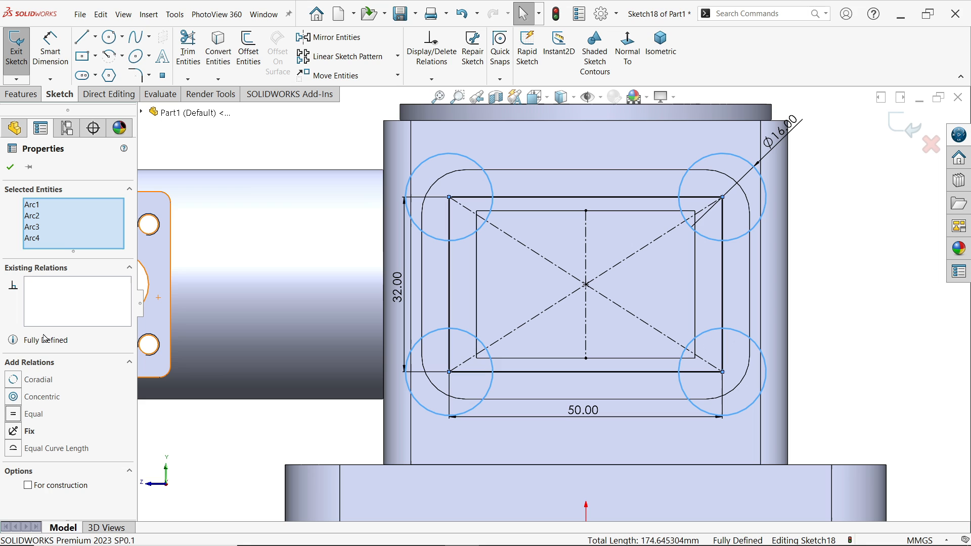
left_click(12, 171)
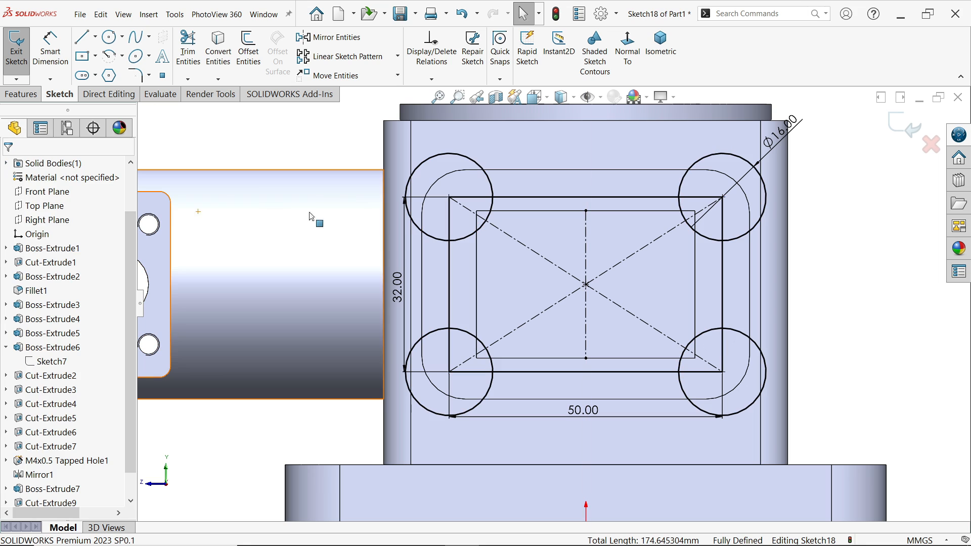
Step: Power-trim the four corner circles so that only the arcs inside the rectangle remain
left_click(188, 55)
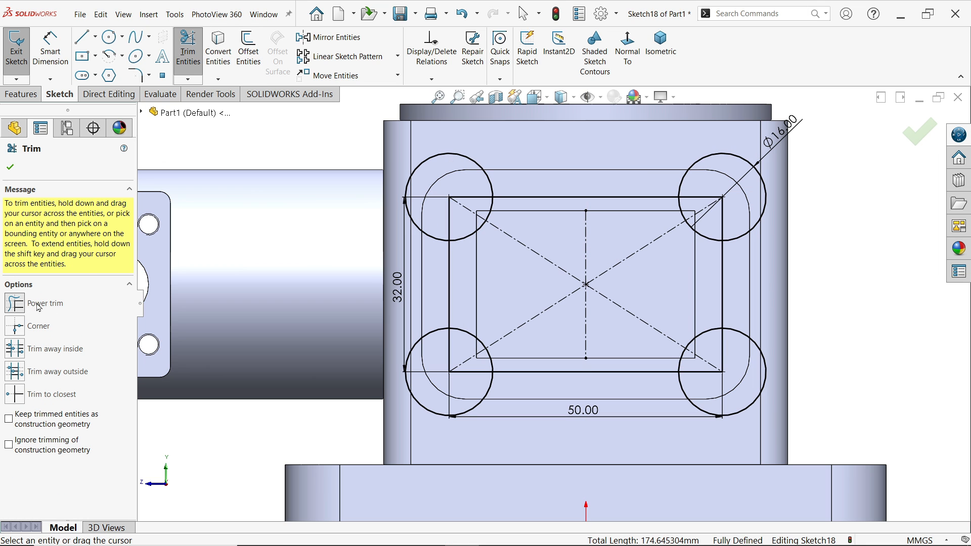
scroll(537, 284, "down", 1)
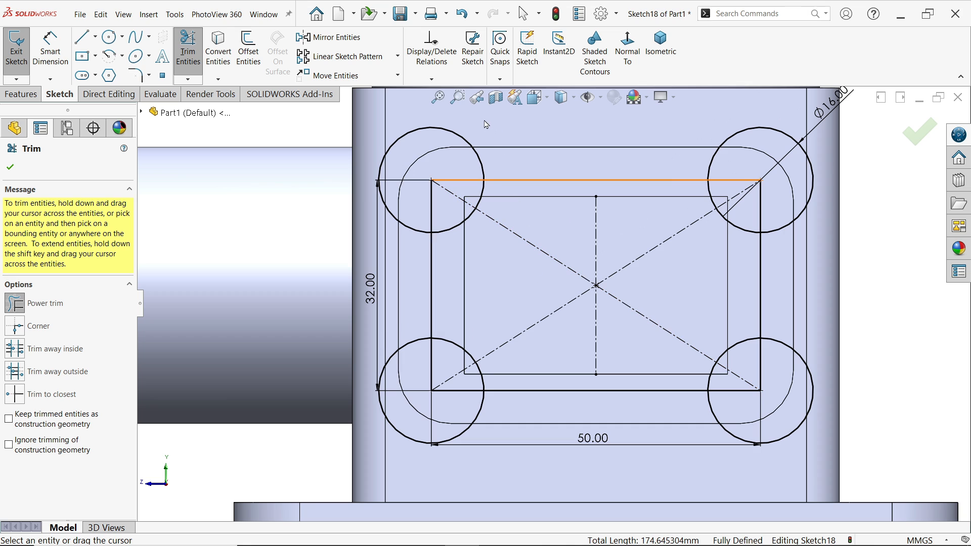
left_click_drag(484, 120, 449, 145)
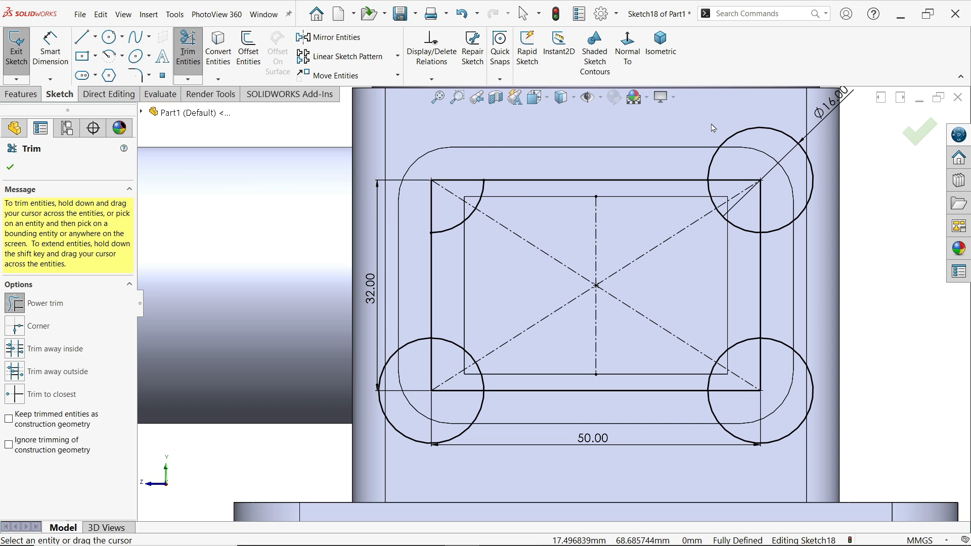
mouse_move(719, 128)
left_mouse_down()
mouse_move(820, 207)
mouse_move(817, 365)
mouse_move(780, 392)
left_mouse_up()
left_click_drag(486, 430, 471, 421)
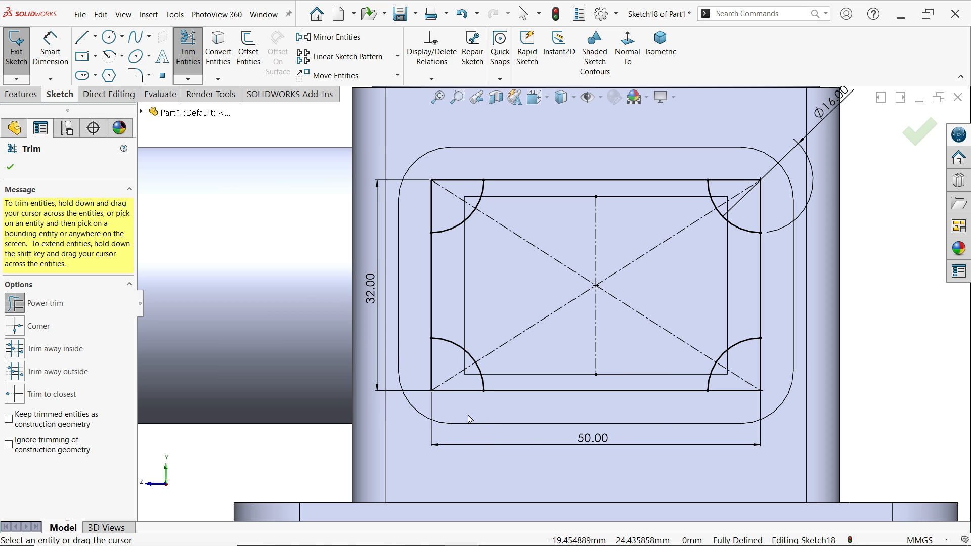
Step: Try trimming the rectangle's left side below the lower-left corner arc, and undo that trim
scroll(447, 371, "down", 3)
left_click_drag(424, 354, 454, 387)
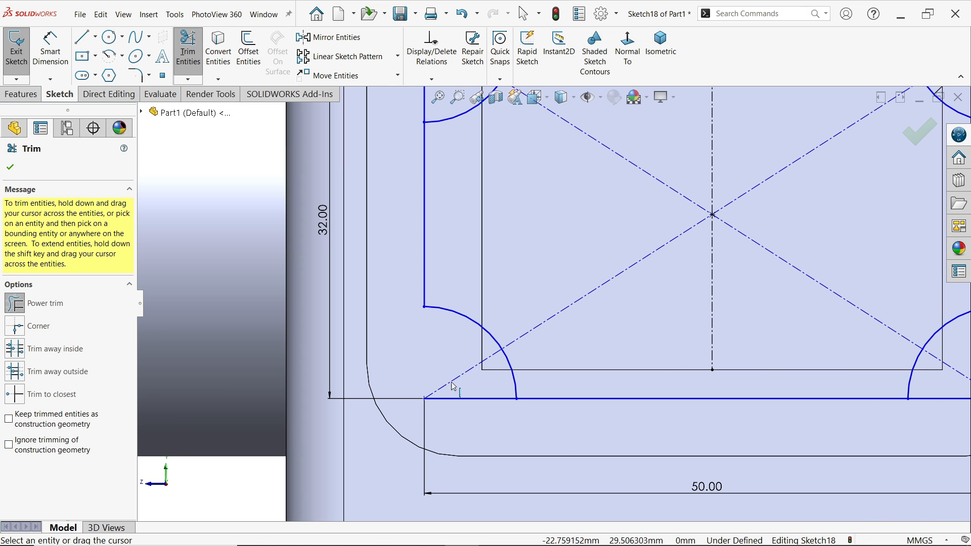
scroll(520, 349, "up", 5)
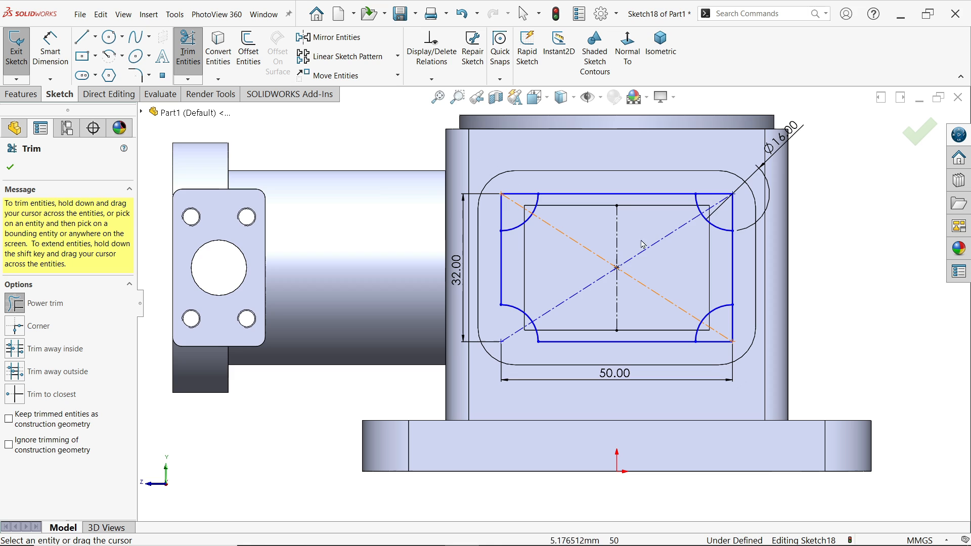
scroll(643, 244, "down", 1)
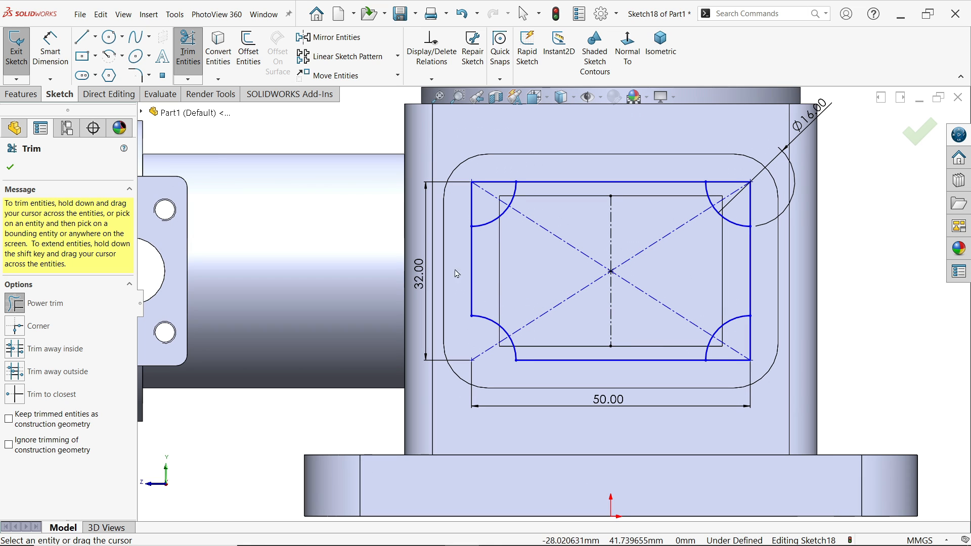
left_click(461, 14)
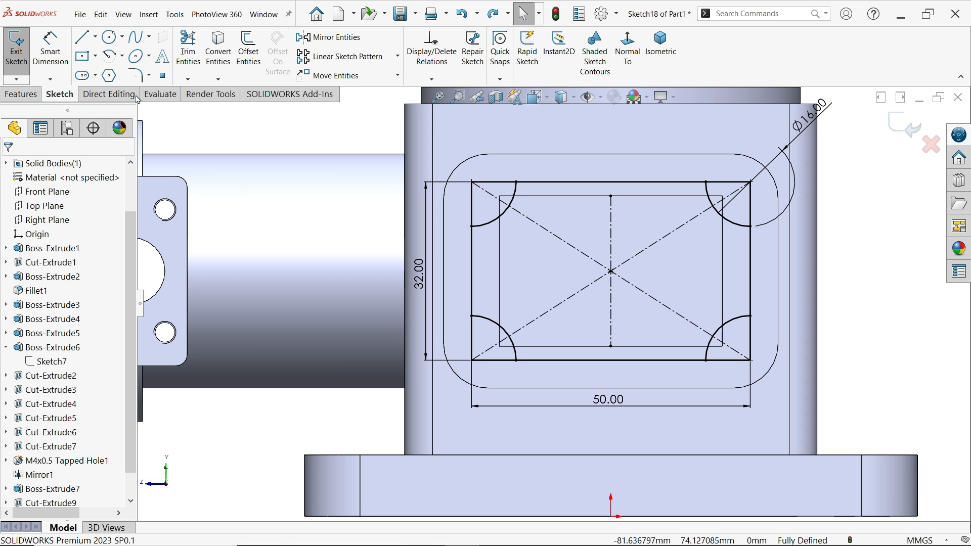
Step: Start a cut-extrude of the sketch using the central region and the four side strips between the corner arcs as contours
left_click(17, 96)
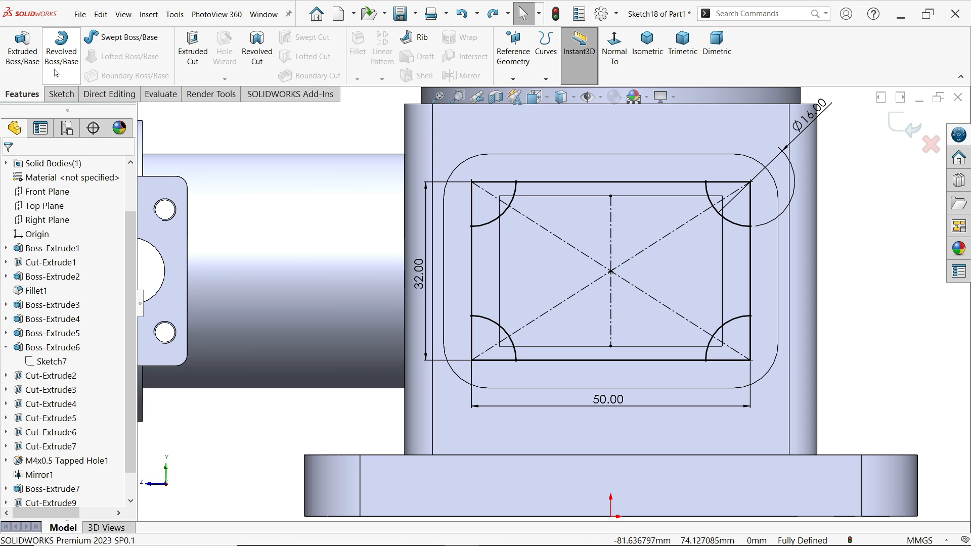
left_click(191, 55)
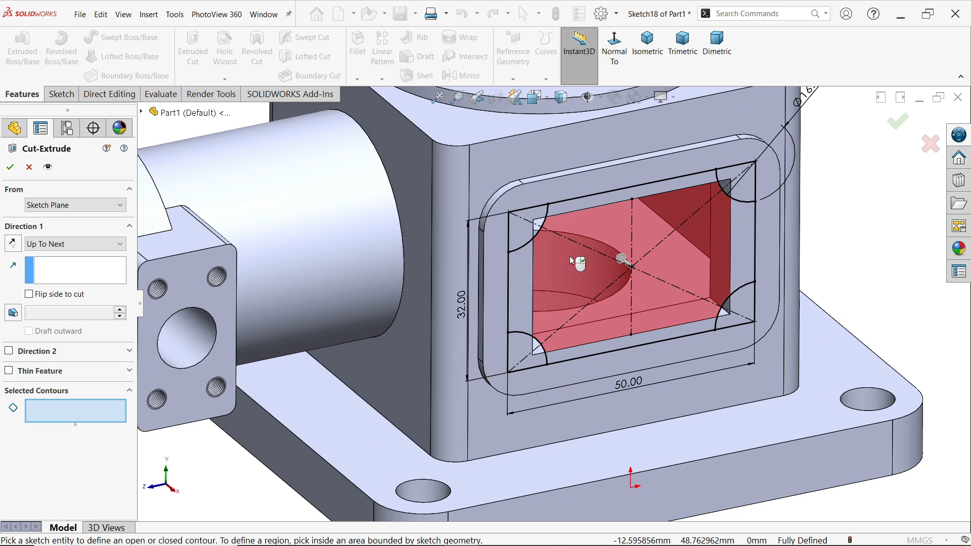
left_click(521, 288)
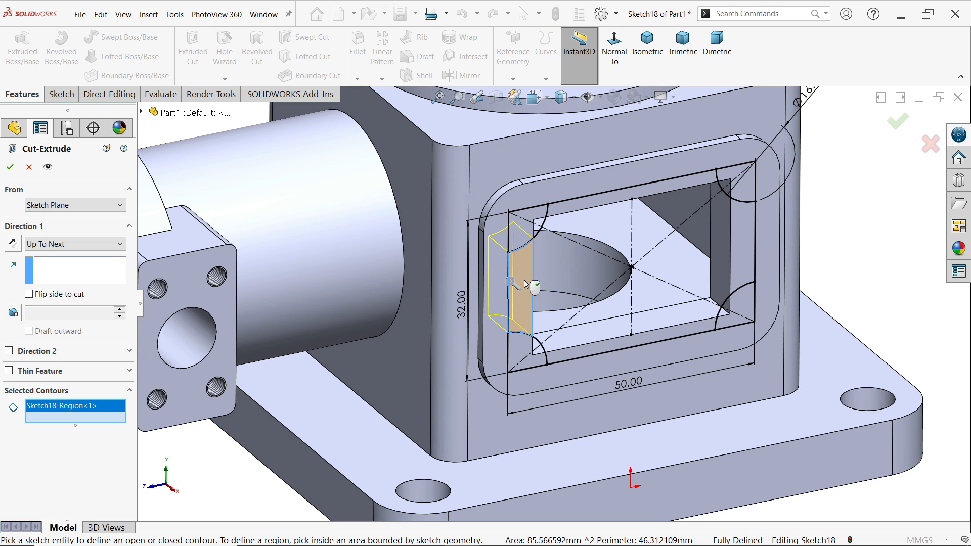
left_click(577, 267)
left_click(597, 201)
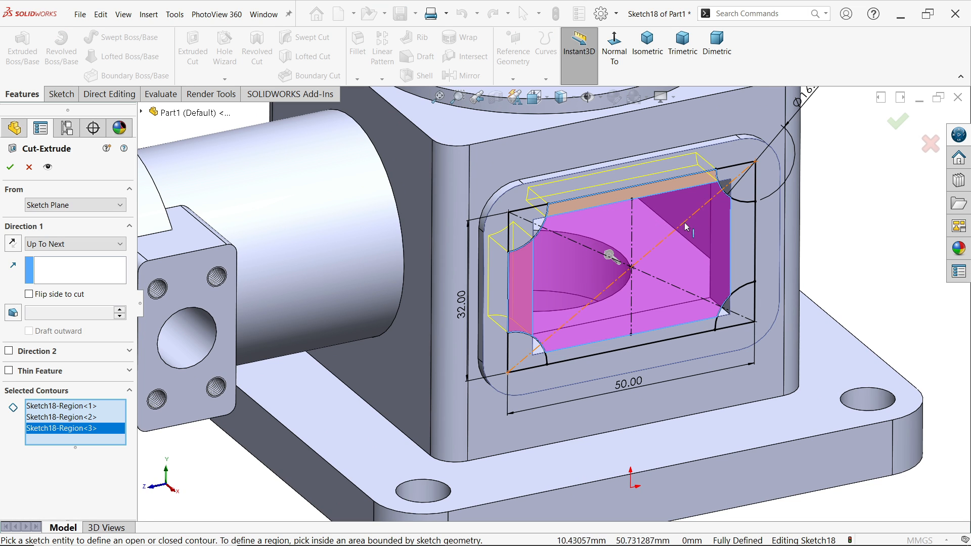
left_click(745, 238)
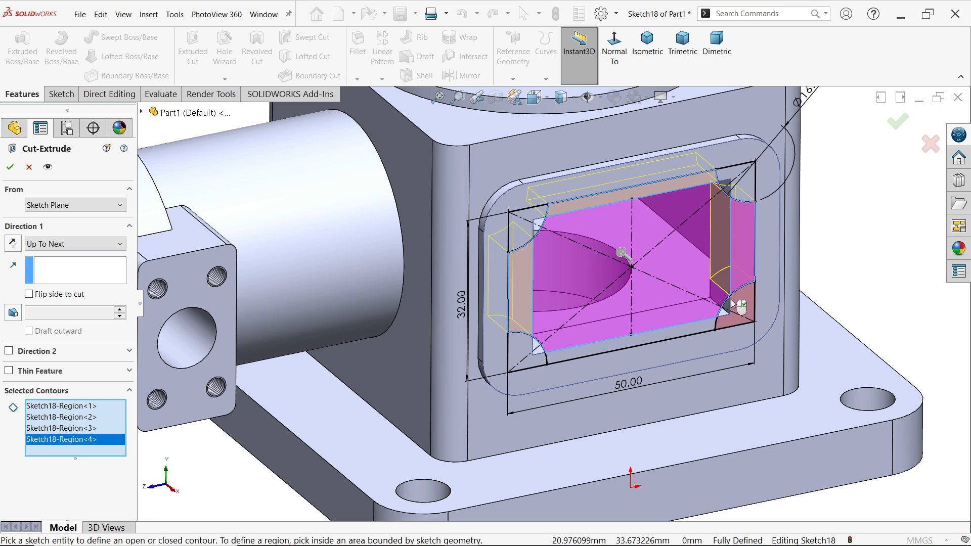
left_click(657, 338)
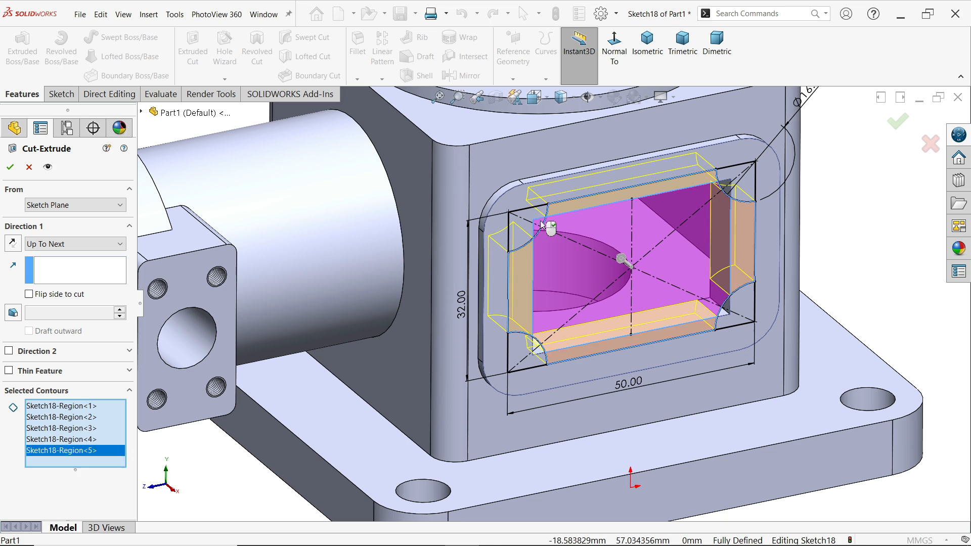
left_click(656, 286)
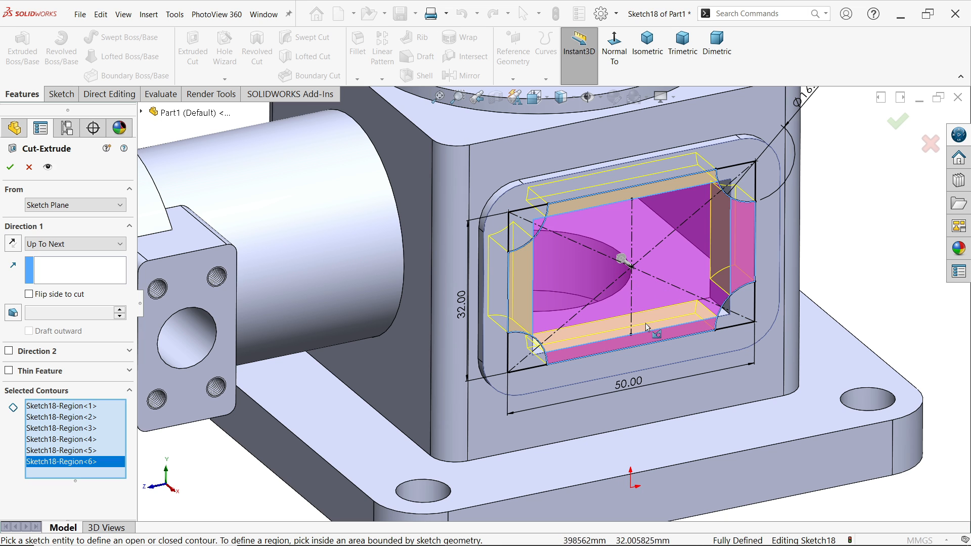
right_click(75, 464)
left_click(102, 481)
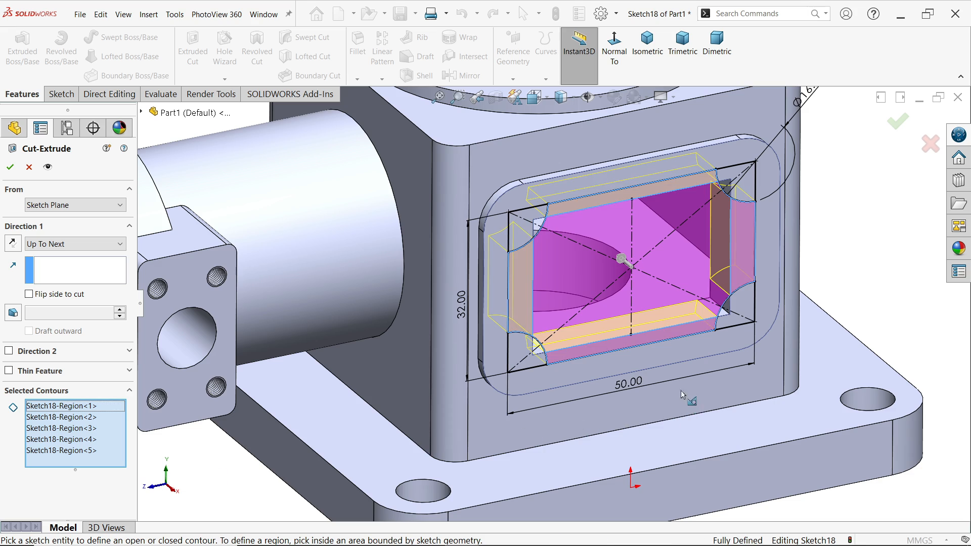
mouse_move(683, 395)
middle_mouse_down()
mouse_move(653, 337)
mouse_move(688, 392)
middle_mouse_up()
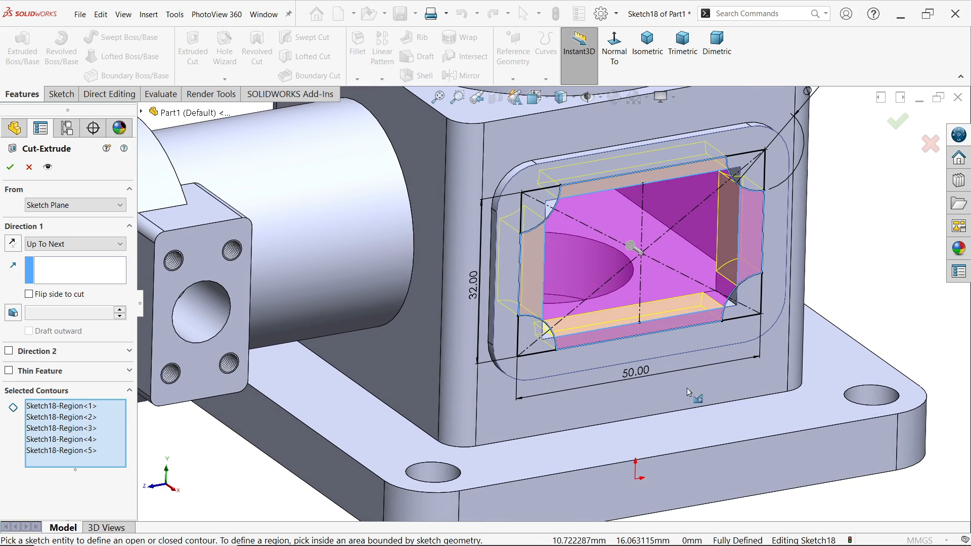
Step: Cut the selected regions into the pad with the Blind end condition at a depth of 2.5 mm
left_click(71, 244)
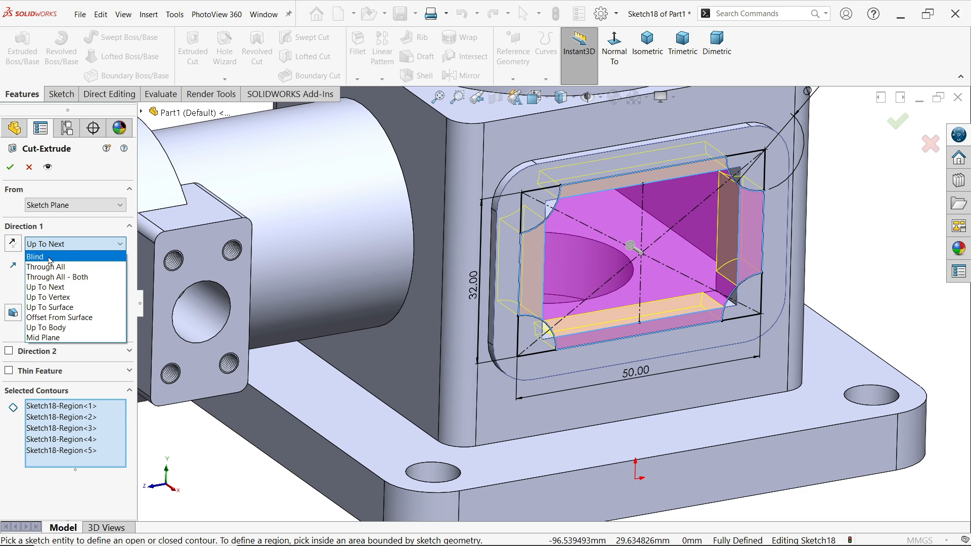
left_click(69, 256)
type("2.5")
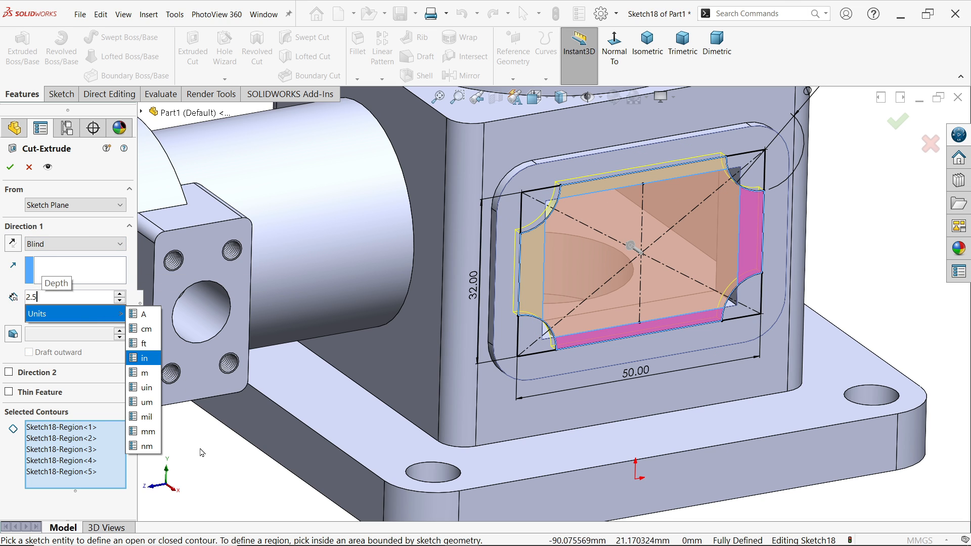
key("Return")
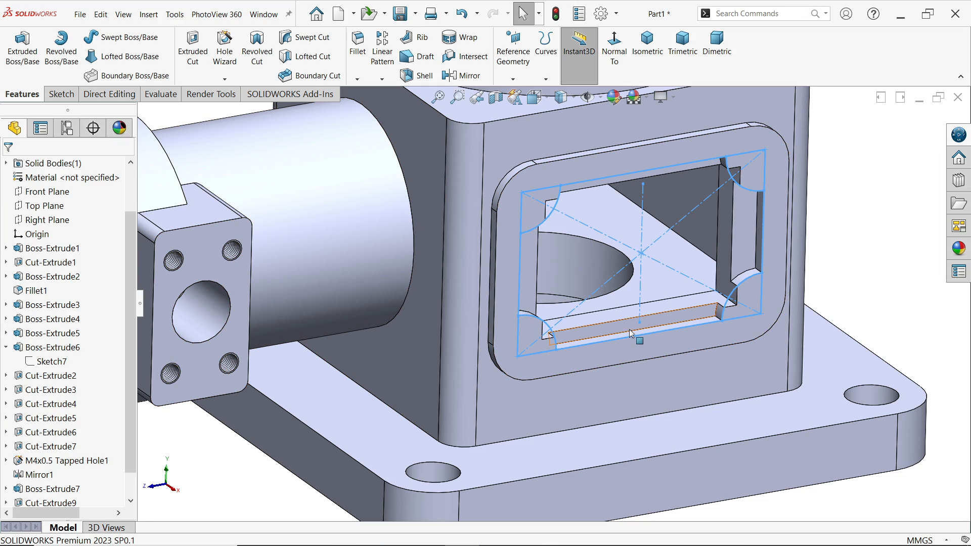
left_click(875, 254)
Step: Start a 3 mm fillet and select the three depth-wise edges at the side opening's lower-right corner
mouse_move(876, 258)
middle_mouse_down()
mouse_move(811, 158)
mouse_move(874, 235)
mouse_move(875, 262)
middle_mouse_up()
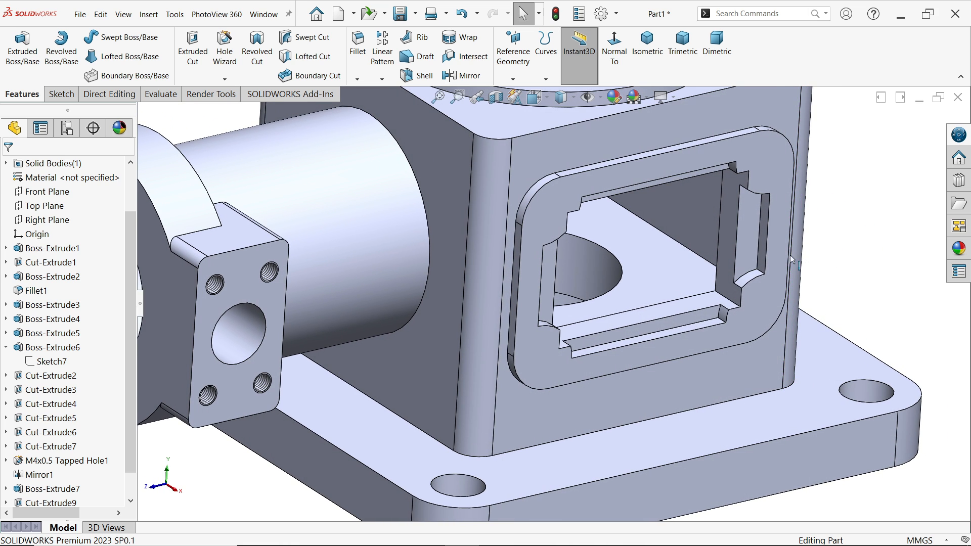
left_click(358, 51)
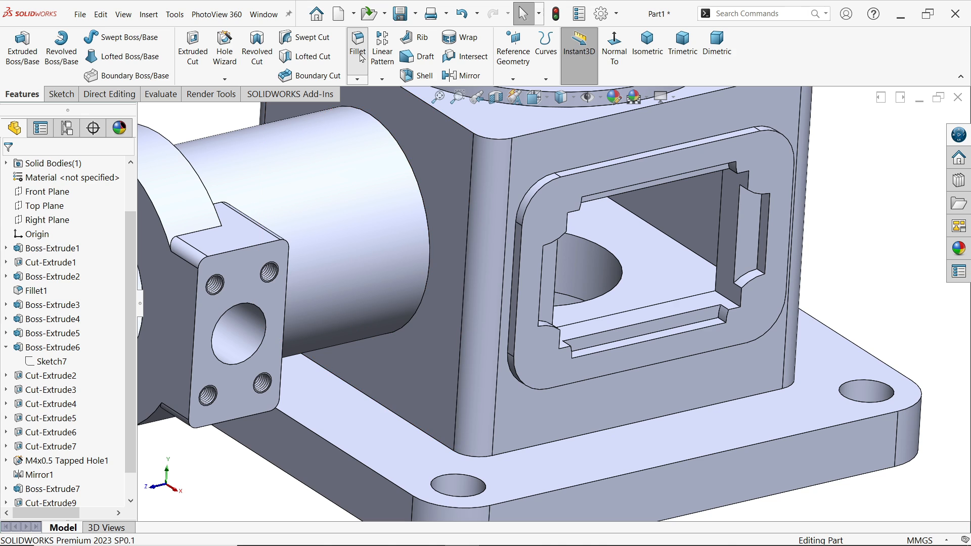
type("3")
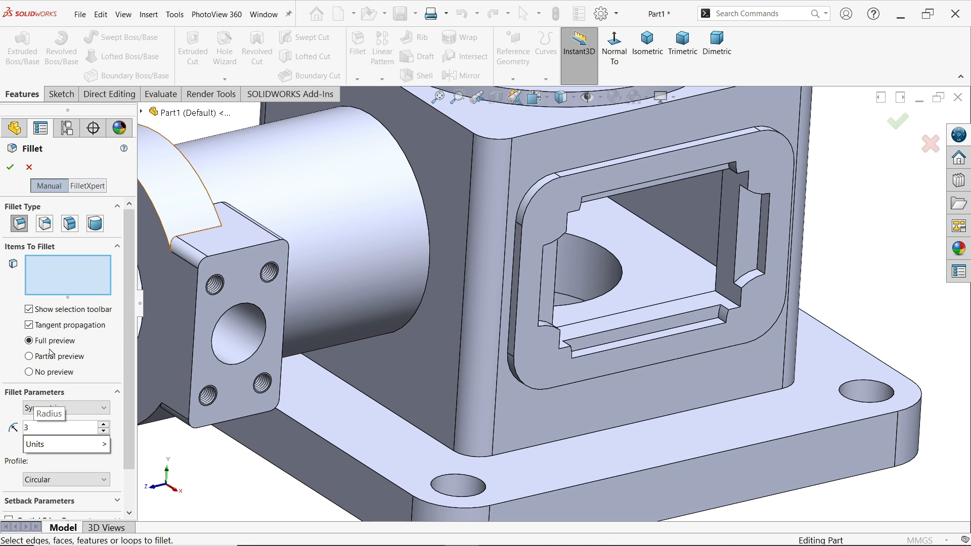
mouse_move(50, 445)
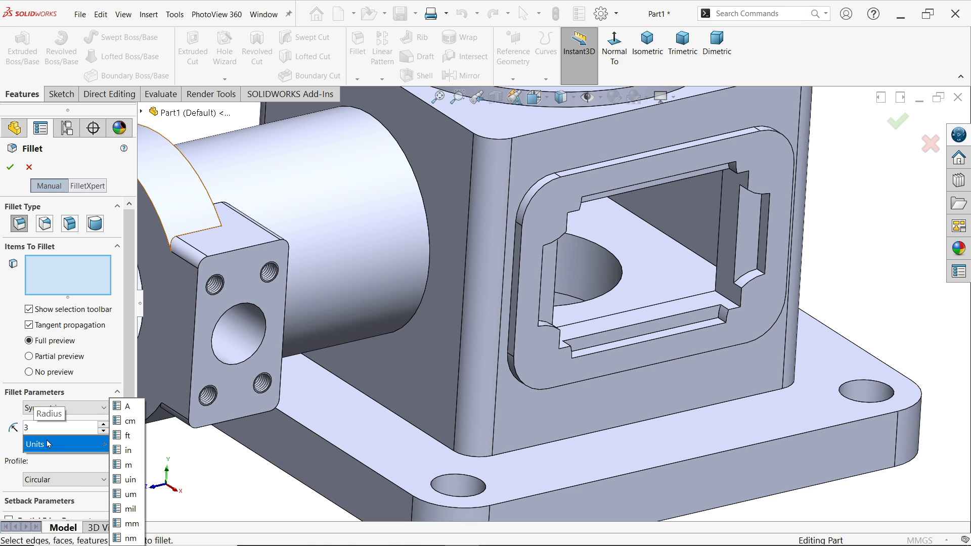
scroll(728, 316, "down", 5)
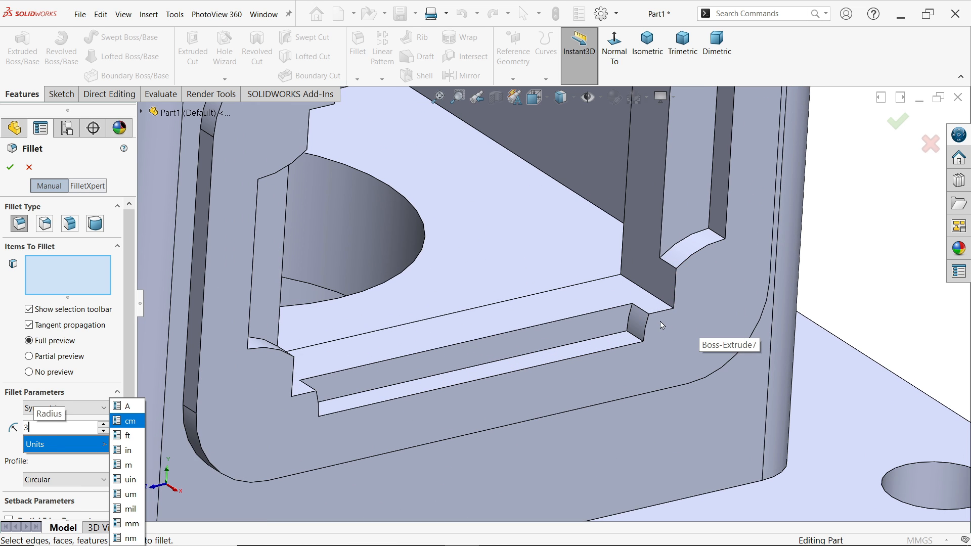
left_click(636, 337)
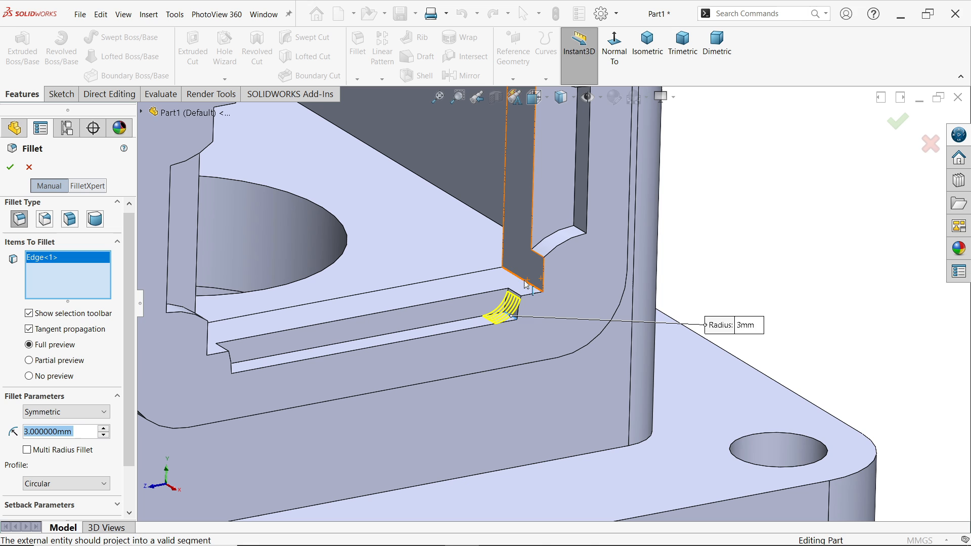
left_click(526, 284)
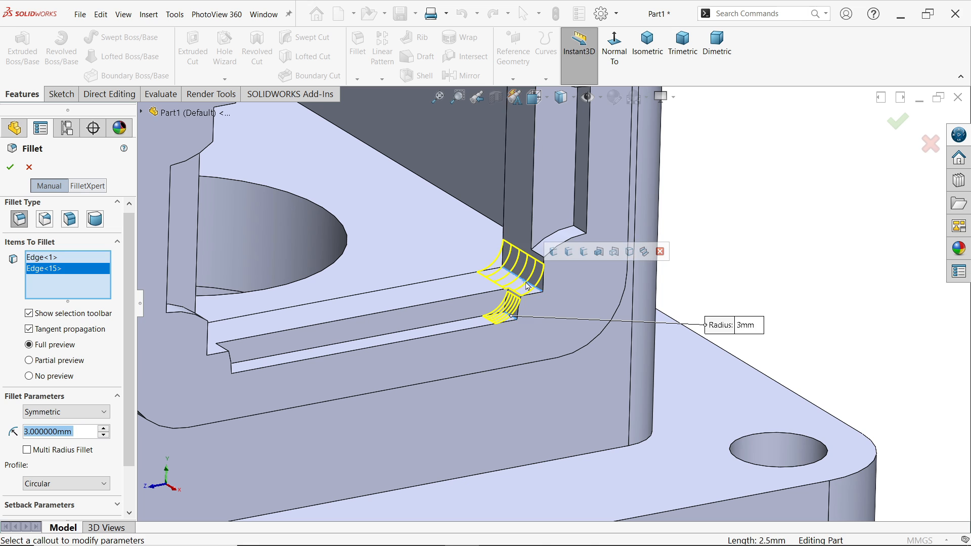
left_click(583, 234)
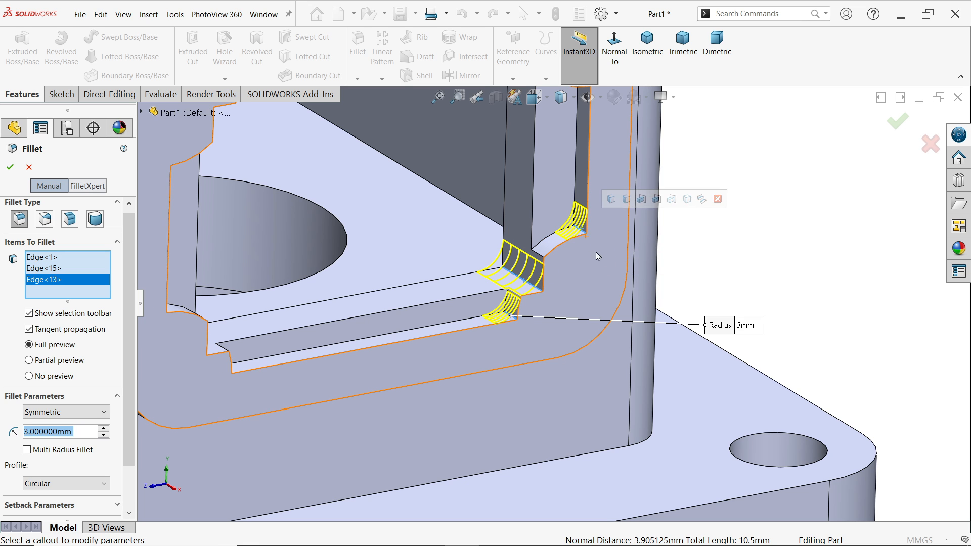
Step: Add the three depth-wise edges at the side opening's lower-left corner to the 3 mm fillet
scroll(553, 279, "up", 5)
scroll(379, 307, "down", 3)
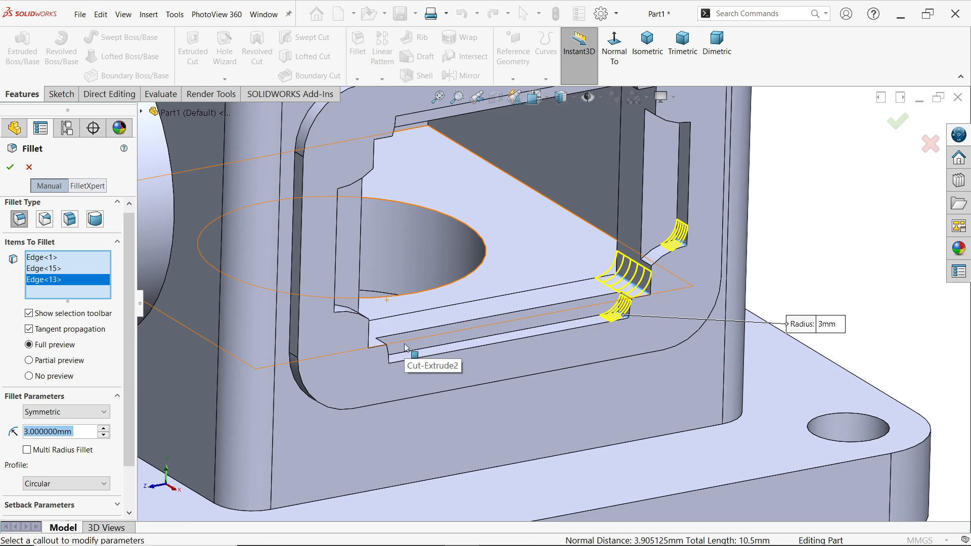
middle_click_drag(408, 352, 338, 373)
scroll(338, 374, "down", 3)
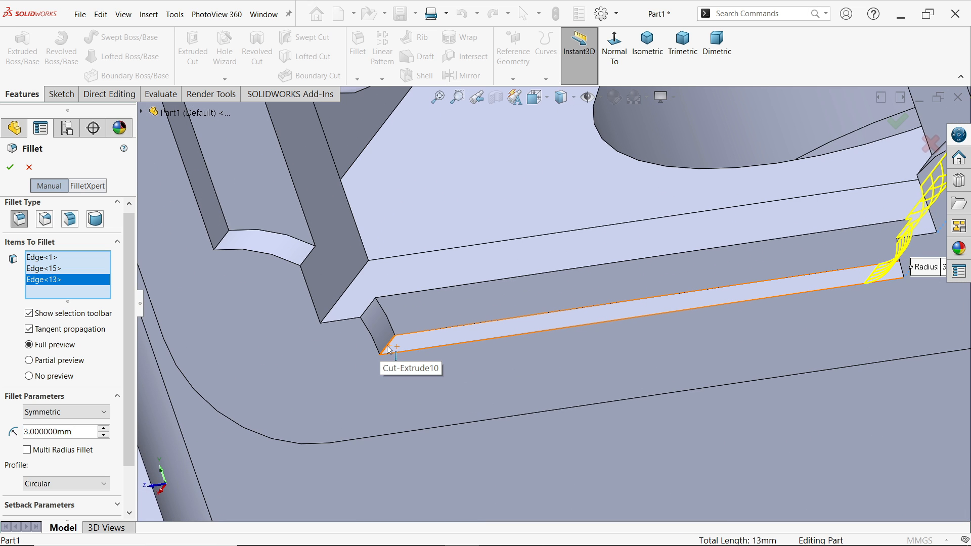
left_click(347, 321)
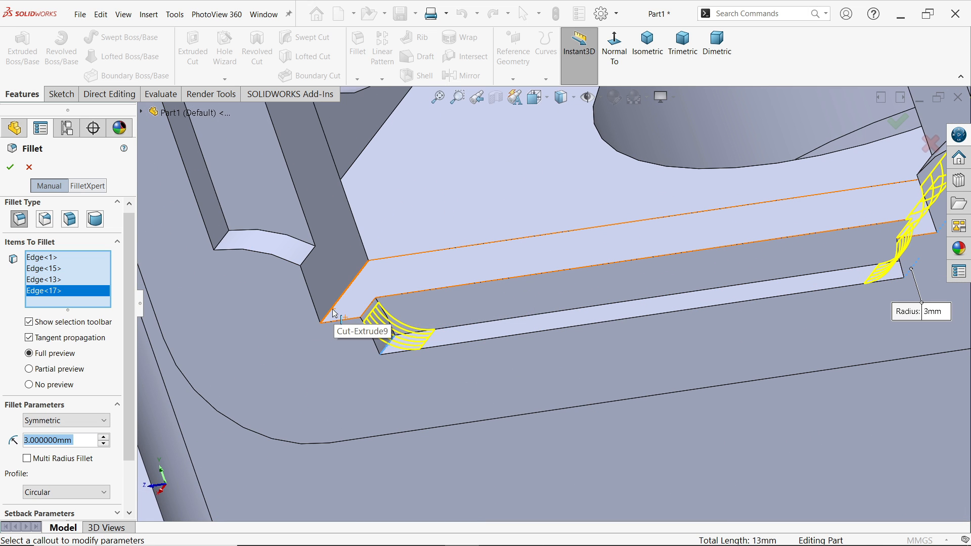
left_click(347, 290)
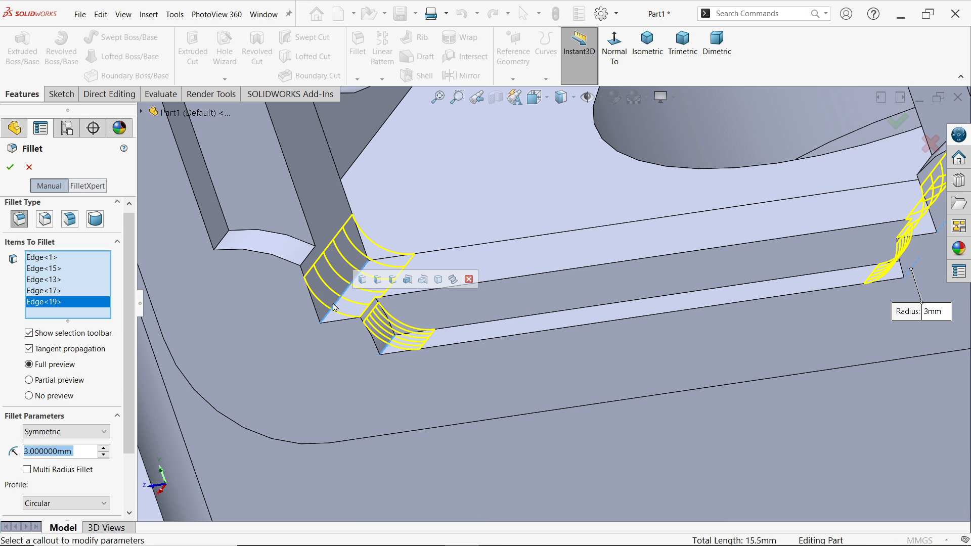
left_click(223, 245)
Step: Add the three depth-wise edges at the side opening's upper-left corner to the 3 mm fillet
scroll(349, 283, "up", 5)
scroll(487, 183, "down", 4)
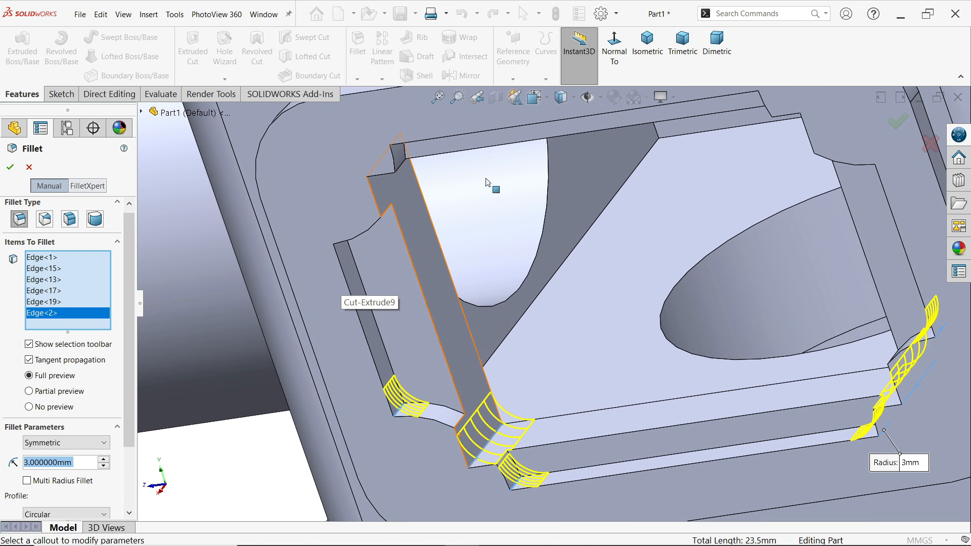
scroll(487, 183, "down", 3)
scroll(487, 184, "up", 6)
scroll(525, 241, "down", 3)
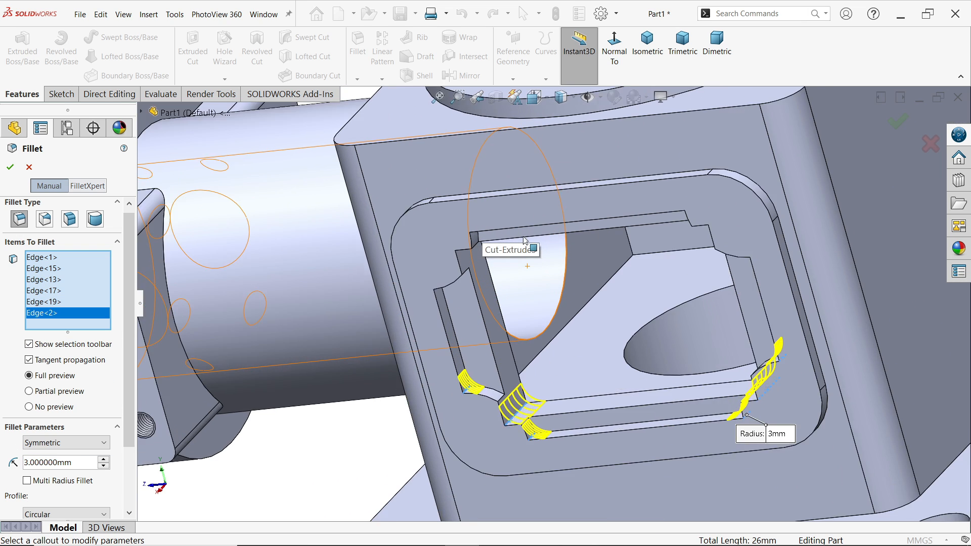
scroll(524, 240, "down", 1)
middle_click_drag(508, 261, 481, 219)
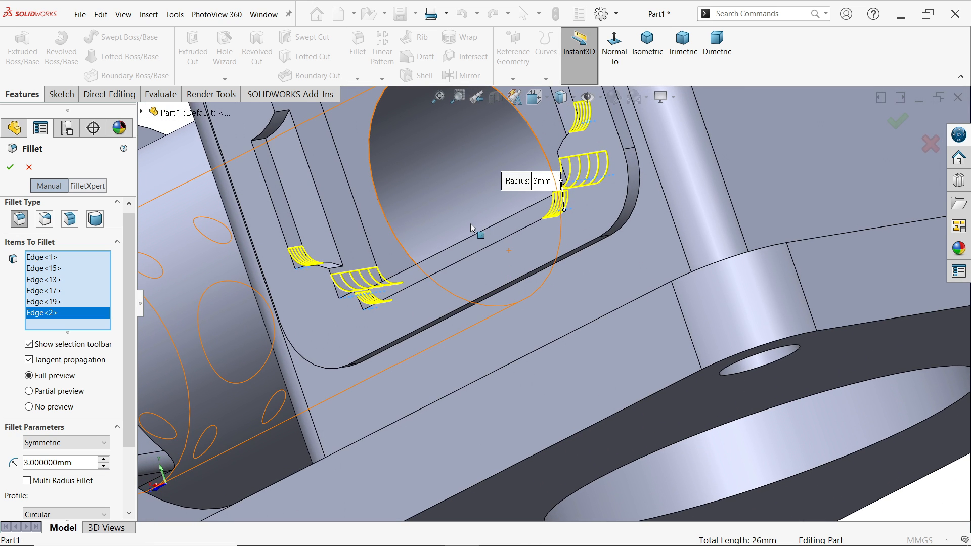
scroll(471, 228, "up", 5)
scroll(436, 186, "down", 4)
scroll(521, 223, "down", 3)
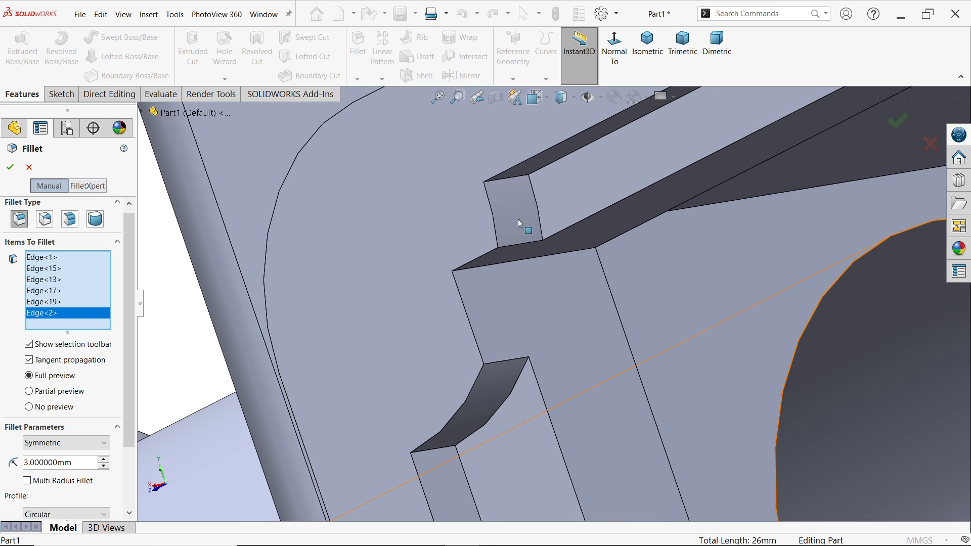
left_click(505, 180)
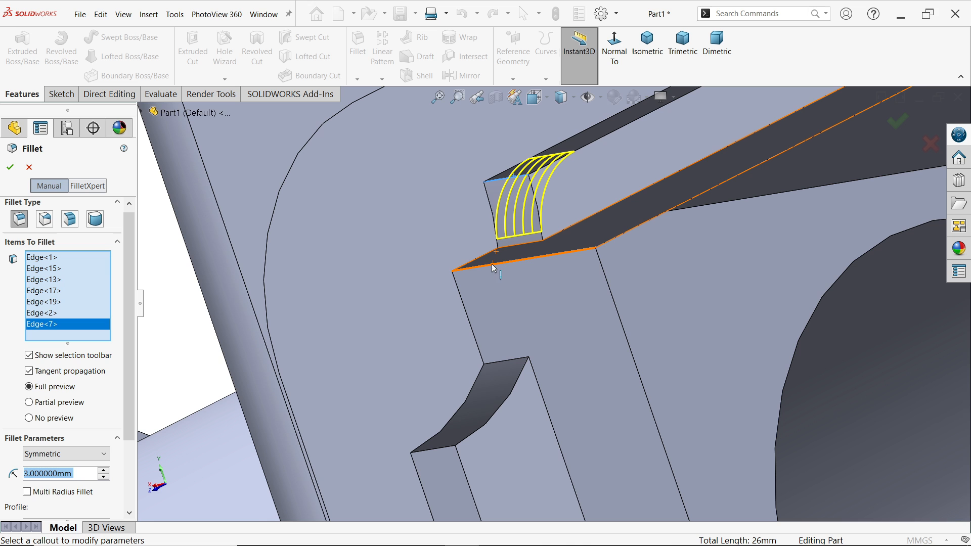
left_click(493, 267)
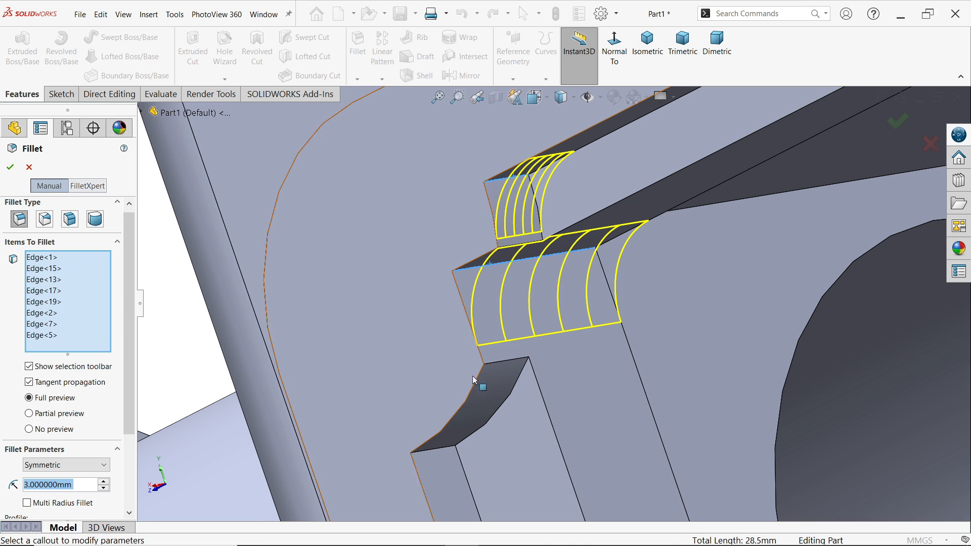
left_click(443, 452)
Step: Add the three depth-wise edges at the side opening's upper-right corner and apply the 3 mm fillet
scroll(556, 344, "up", 6)
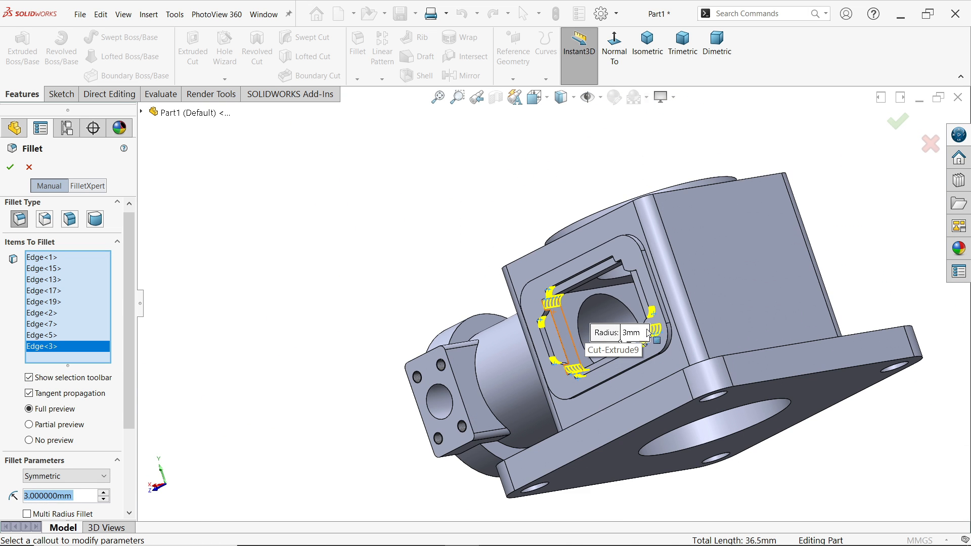
middle_click_drag(426, 263, 524, 152)
scroll(788, 243, "down", 6)
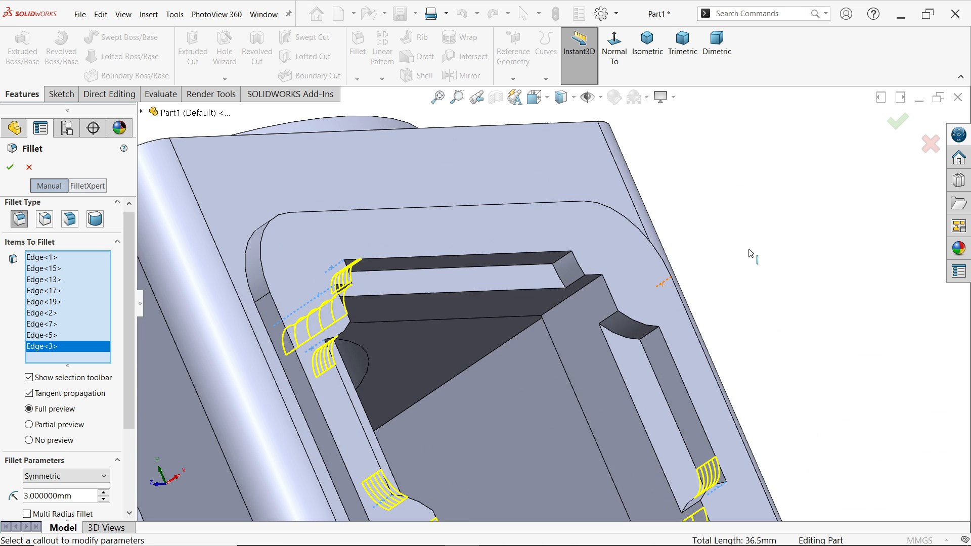
left_click(592, 279)
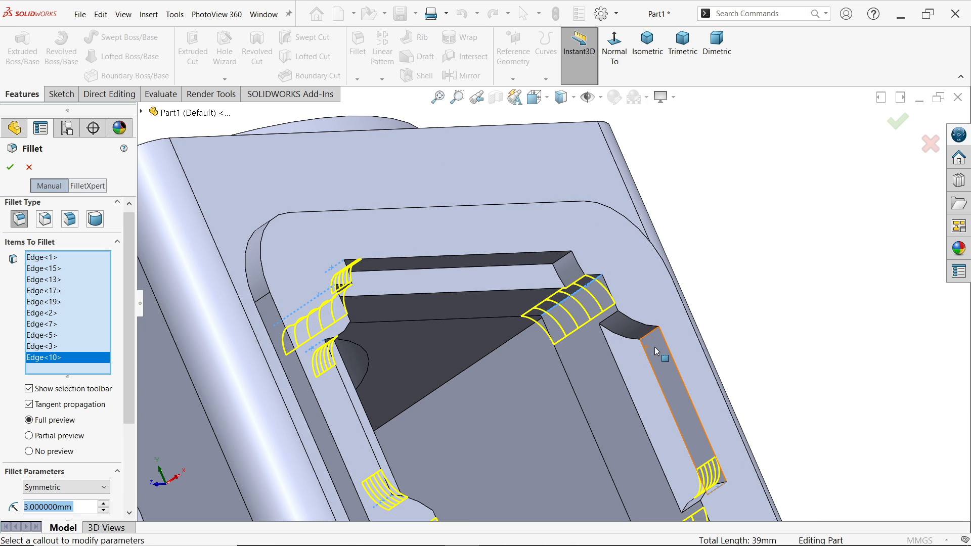
left_click(657, 352)
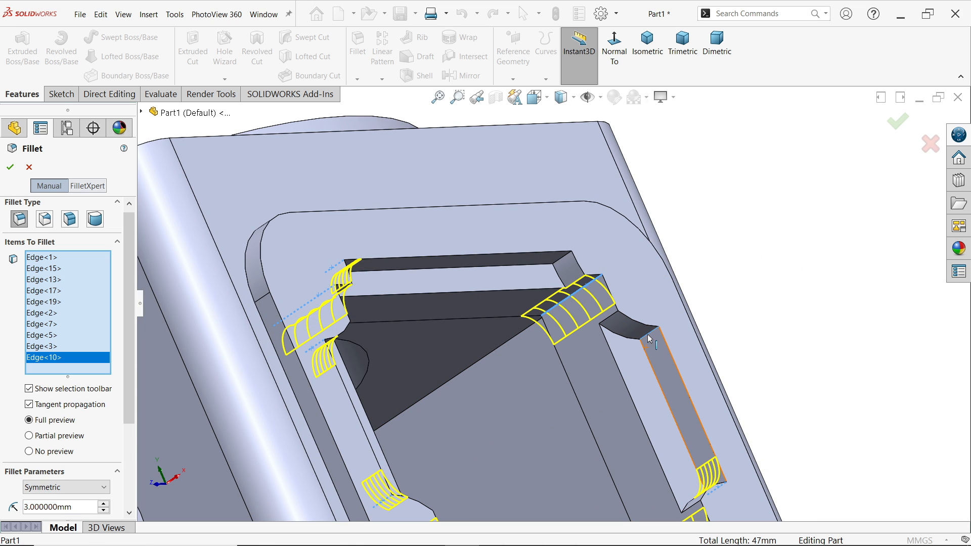
left_click(559, 264)
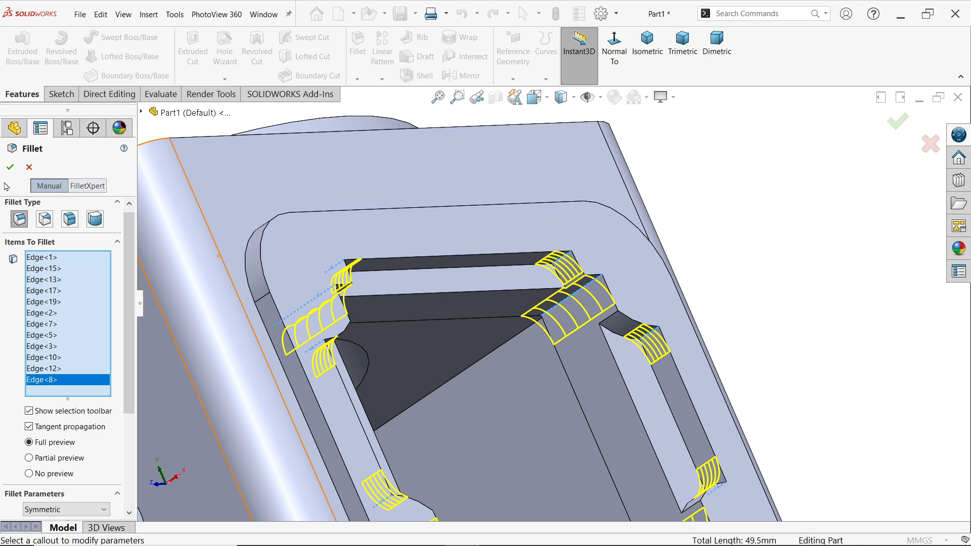
left_click(10, 167)
Step: Inspect the filleted side opening, and check the top, front and side views in the pump body drawing for the tapped-hole callouts
middle_click_drag(782, 230, 673, 336)
scroll(556, 283, "down", 3)
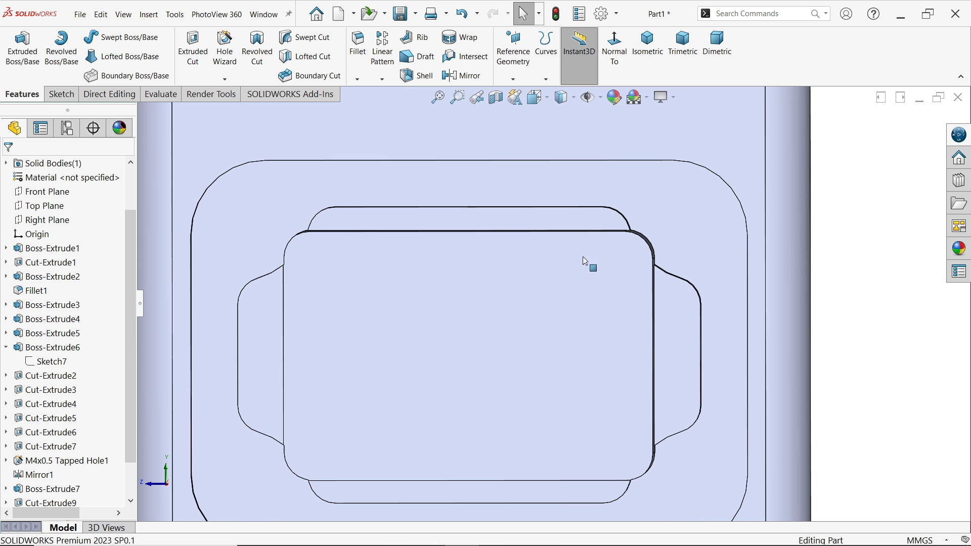
scroll(590, 303, "up", 5)
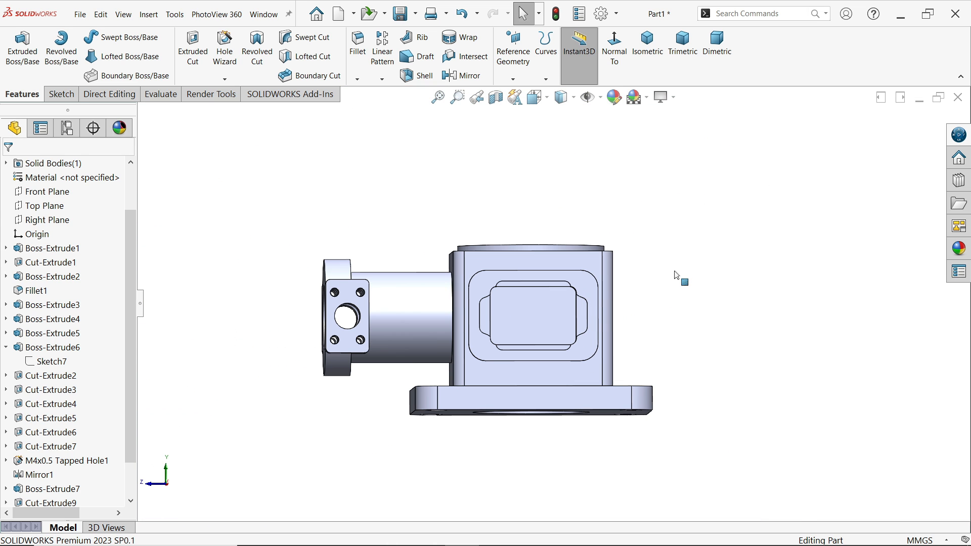
mouse_move(670, 294)
middle_mouse_down()
mouse_move(691, 289)
mouse_move(698, 336)
mouse_move(707, 332)
middle_mouse_up()
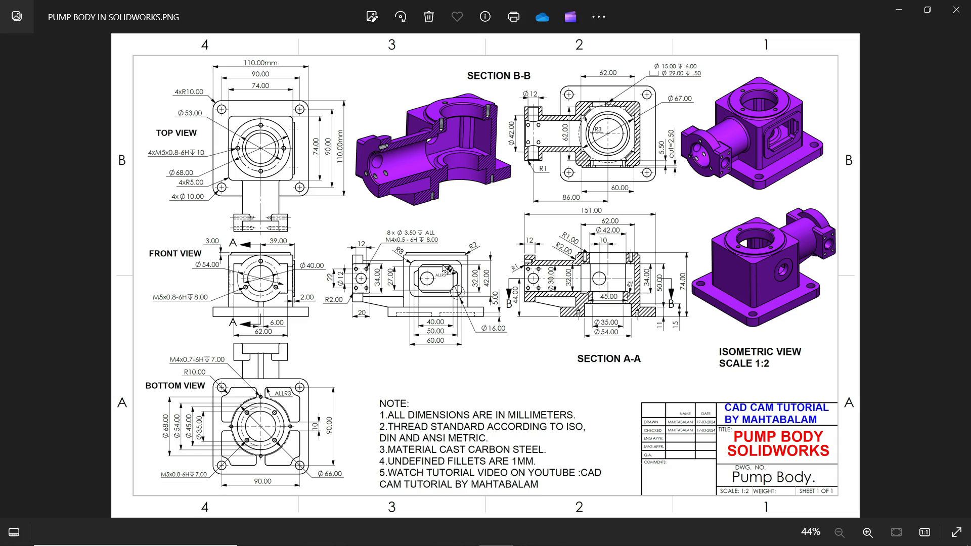
scroll(253, 270, "up", 5)
mouse_move(242, 300)
left_mouse_down()
mouse_move(280, 306)
mouse_move(272, 375)
left_mouse_up()
left_click_drag(529, 179, 497, 348)
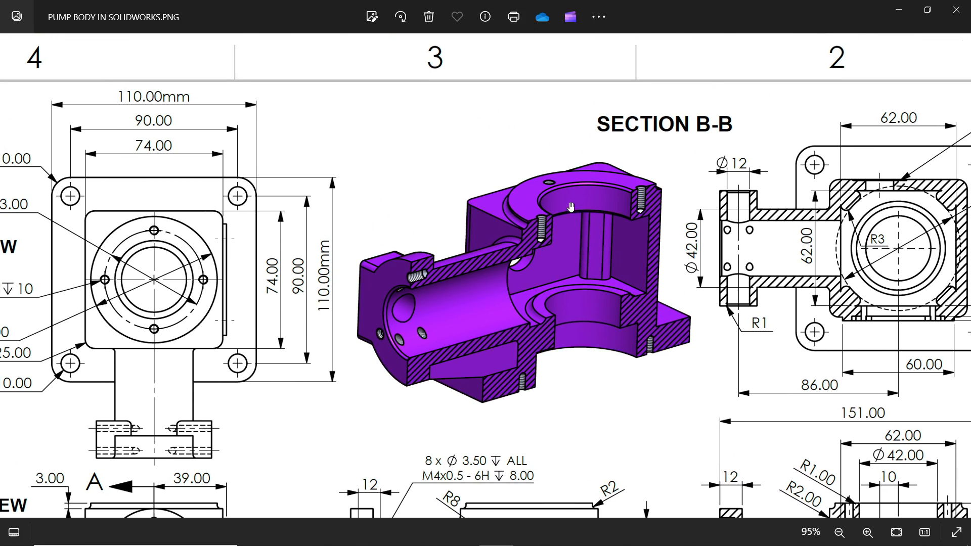
mouse_move(297, 289)
left_mouse_down()
mouse_move(444, 275)
mouse_move(464, 262)
left_mouse_up()
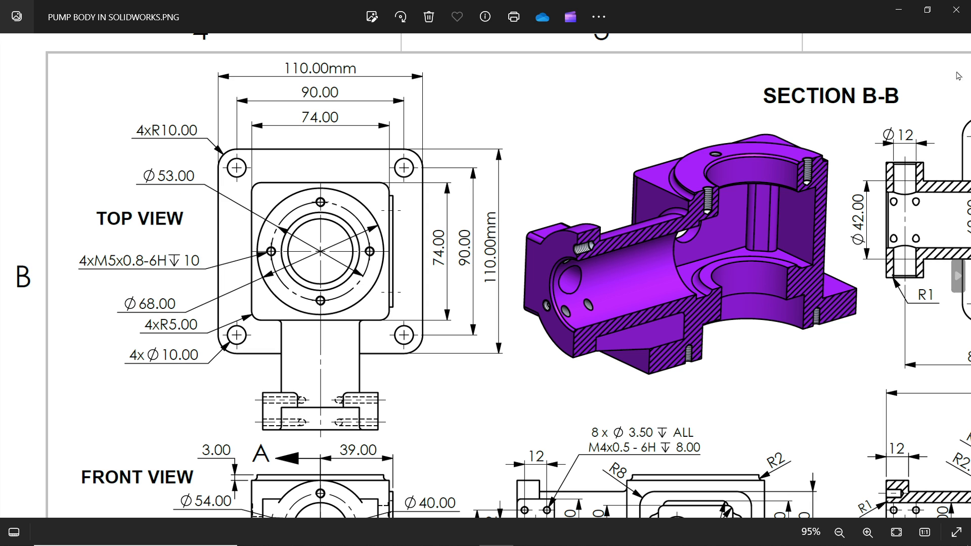
left_click_drag(585, 326, 585, 298)
left_click_drag(575, 300, 606, 277)
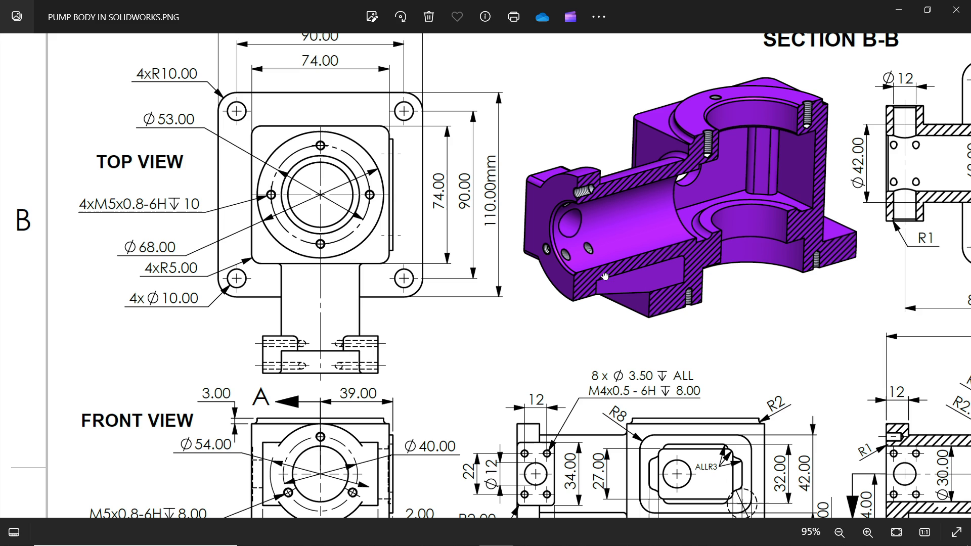
left_click_drag(526, 372, 533, 231)
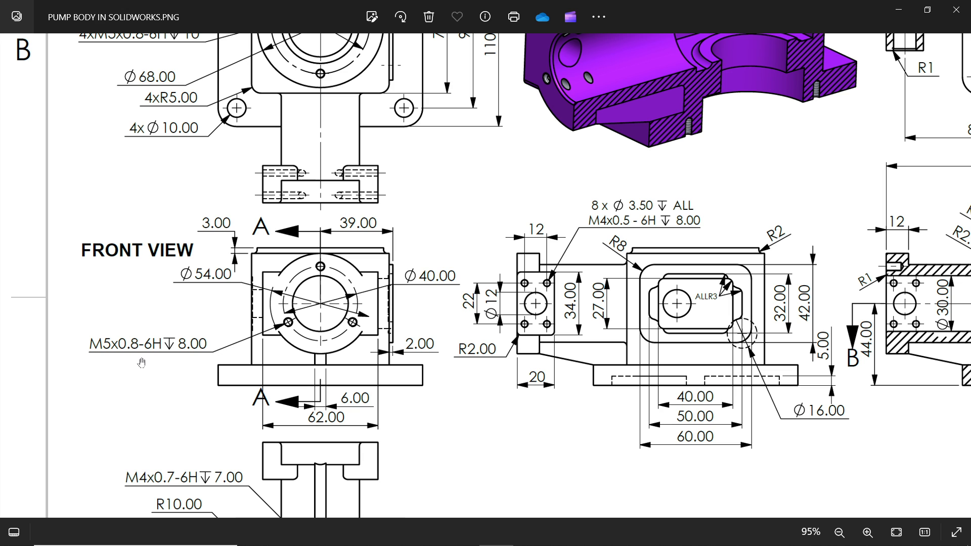
left_click_drag(225, 292, 223, 400)
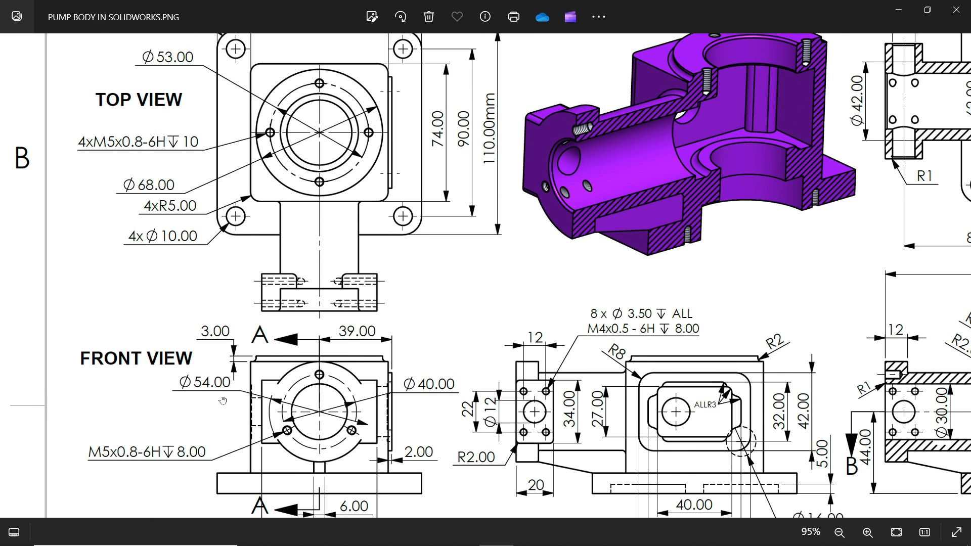
left_click(899, 9)
Step: Configure an ANSI Metric M5x0.8 tapped hole with a Blind end condition, 8 mm hole depth and 8 mm thread depth
scroll(425, 362, "down", 5)
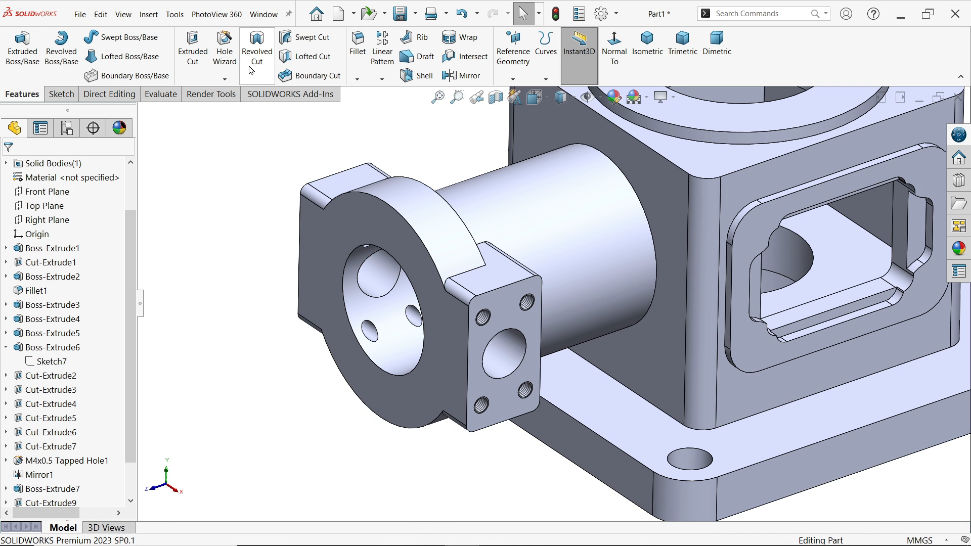
left_click(221, 52)
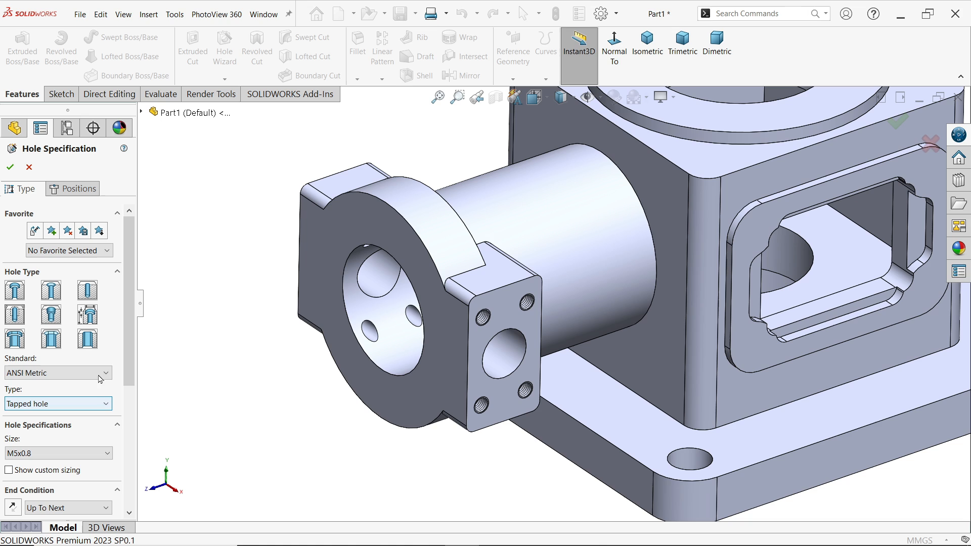
scroll(125, 359, "down", 3)
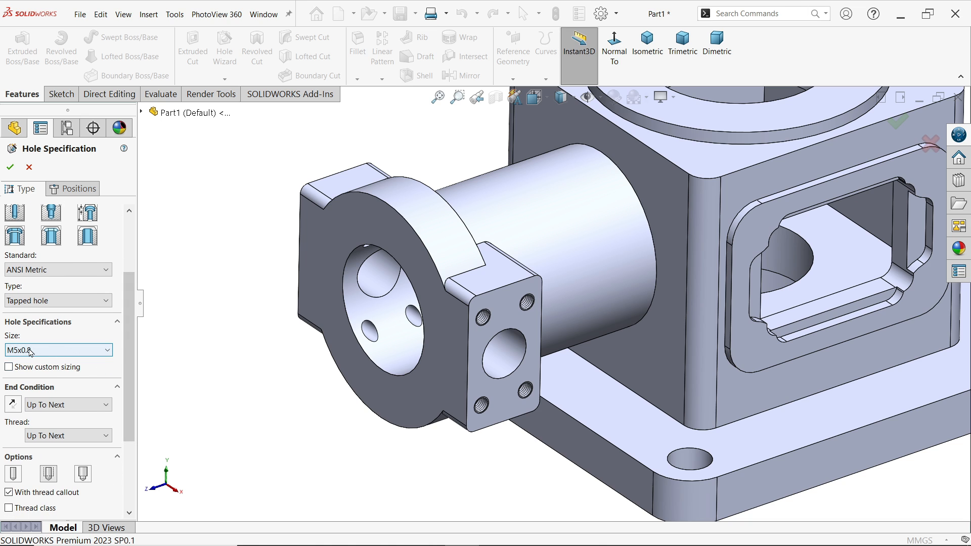
left_click(63, 404)
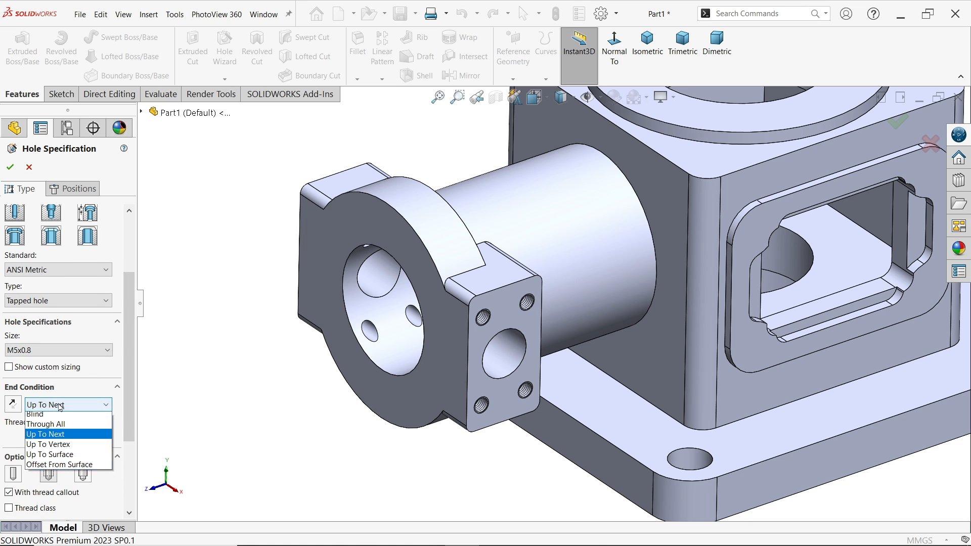
left_click(46, 416)
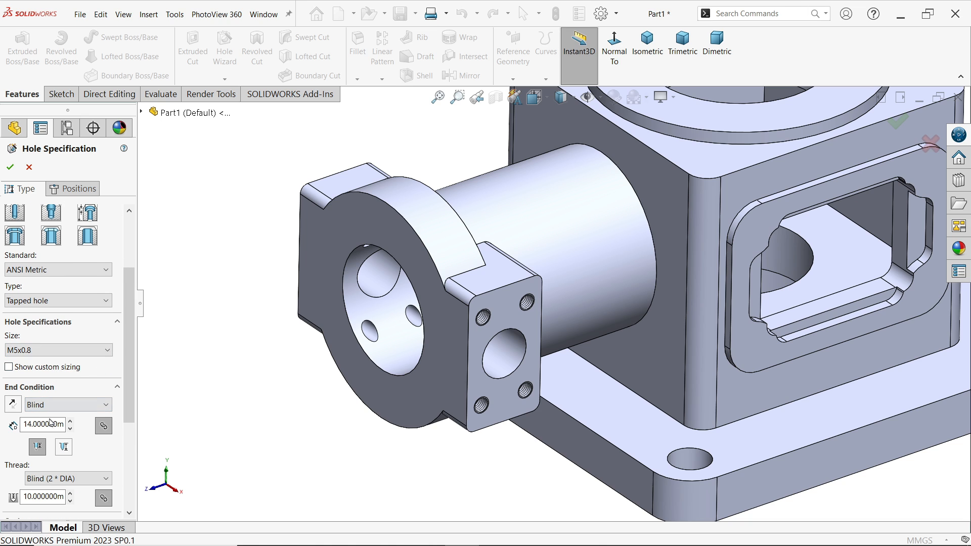
double_click(25, 424)
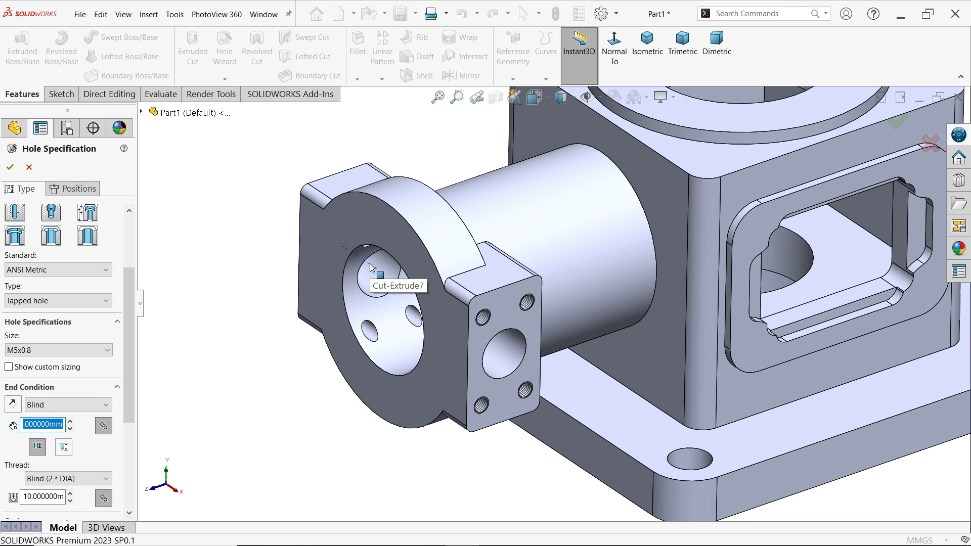
type("8")
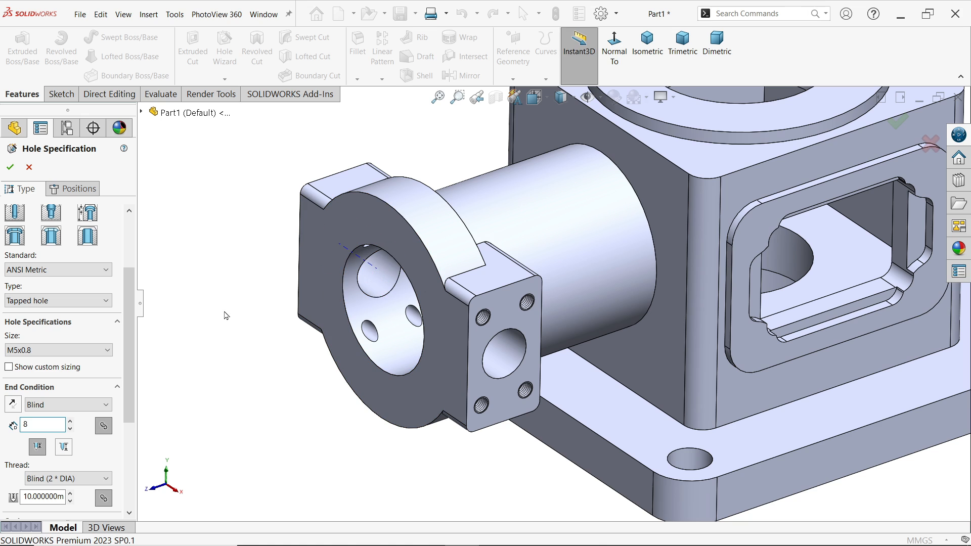
left_click_drag(130, 404, 130, 442)
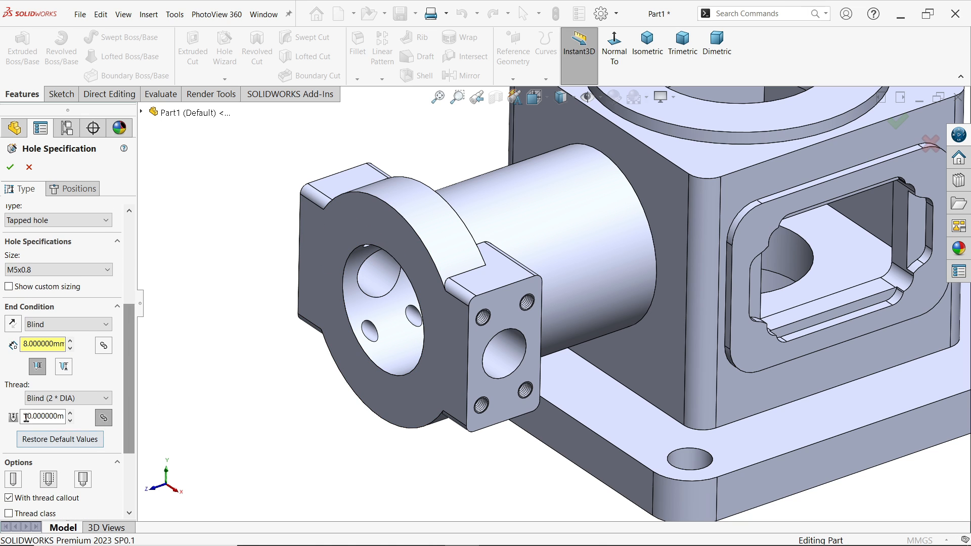
double_click(63, 417)
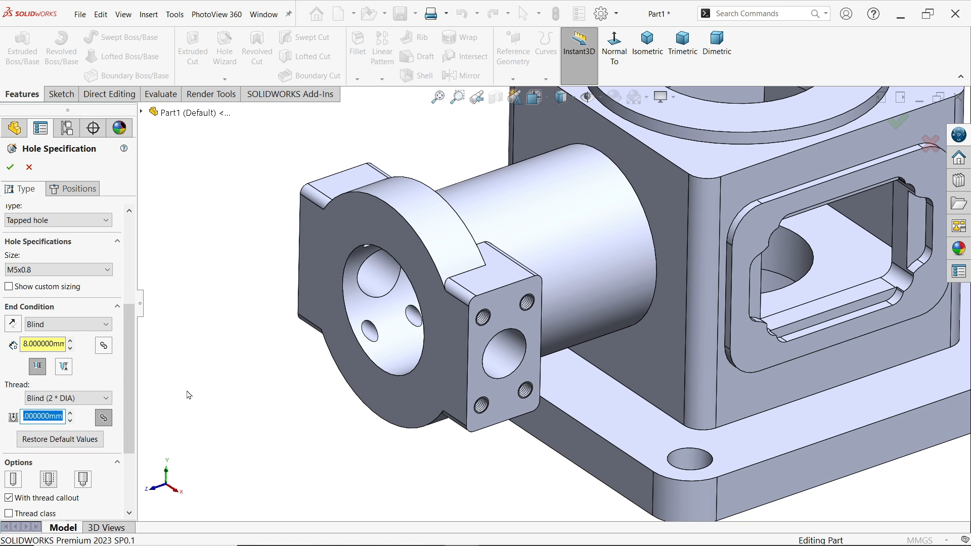
type("8.")
left_click_drag(129, 411, 126, 447)
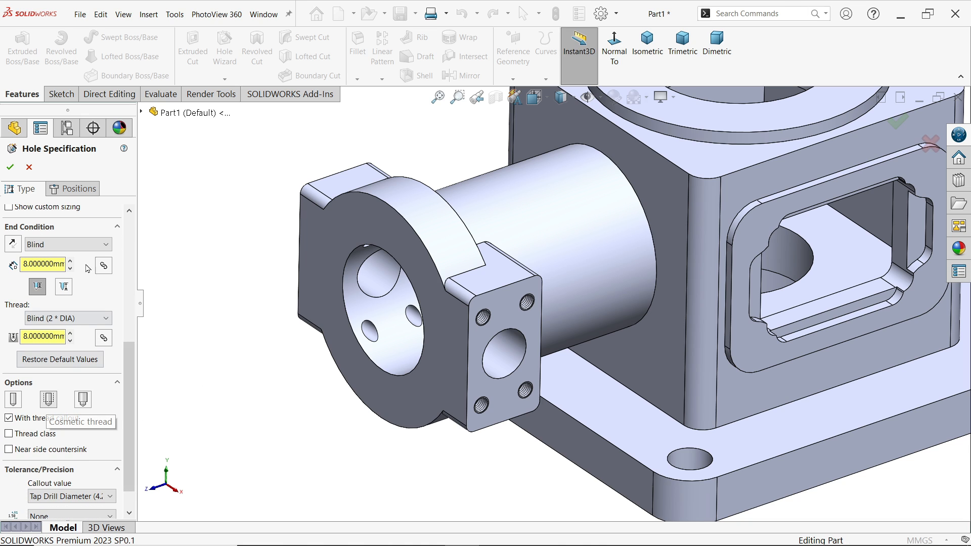
Step: Choose the cylindrical arm's front flange face for the hole and sketch a 40 mm construction circle centred on the bore
left_click(85, 194)
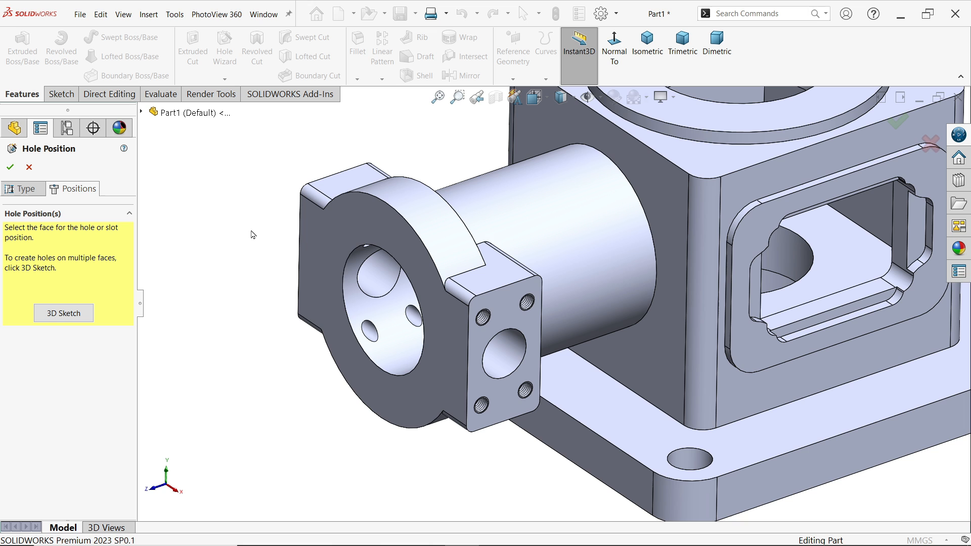
left_click(335, 247)
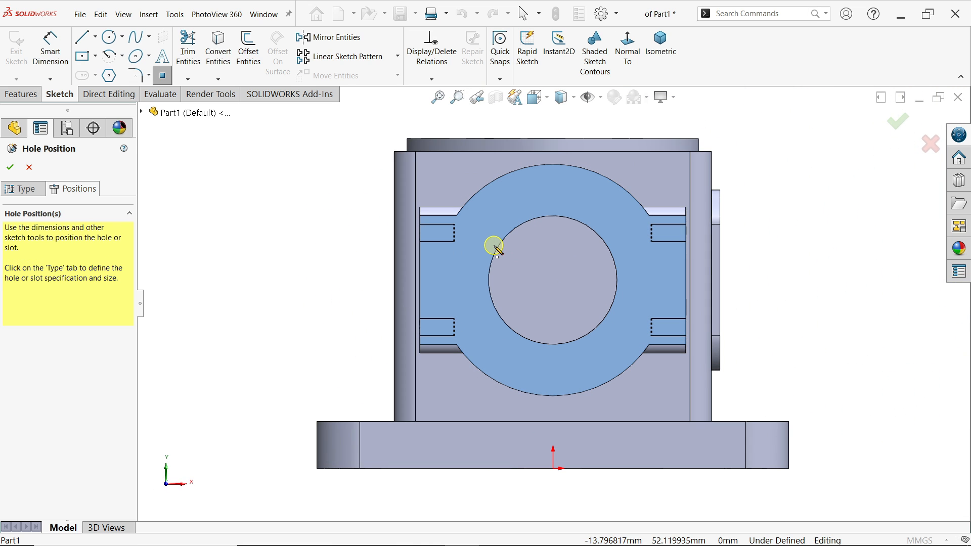
key("Escape")
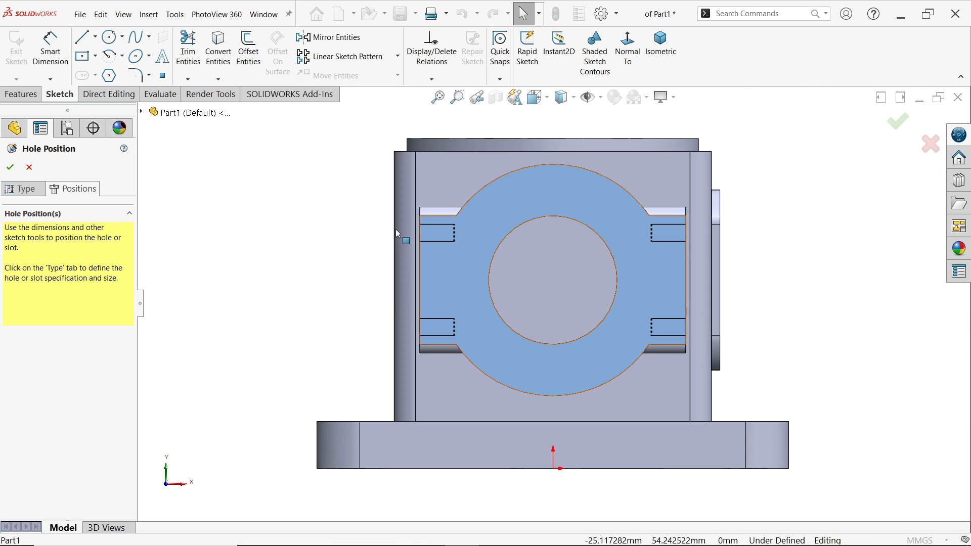
left_click(111, 41)
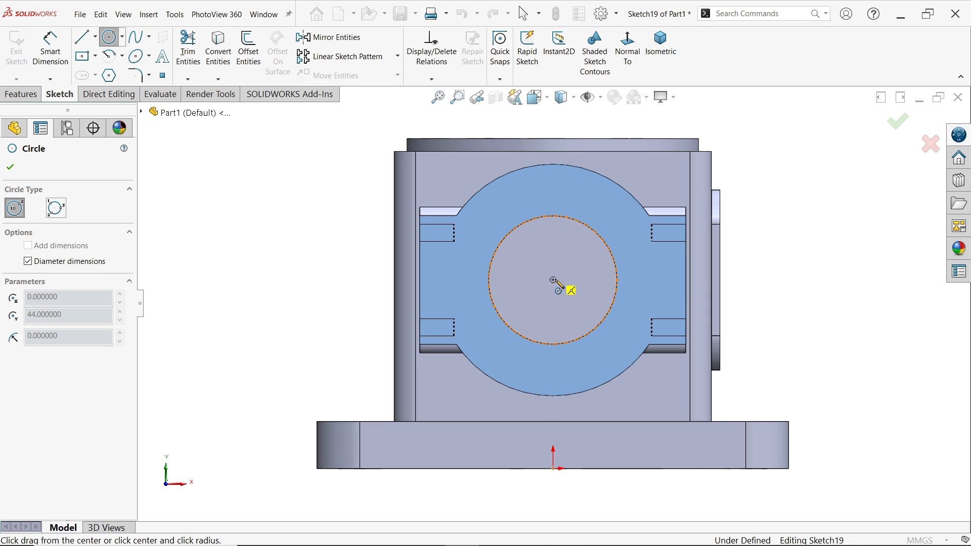
left_click_drag(553, 279, 497, 339)
type("40")
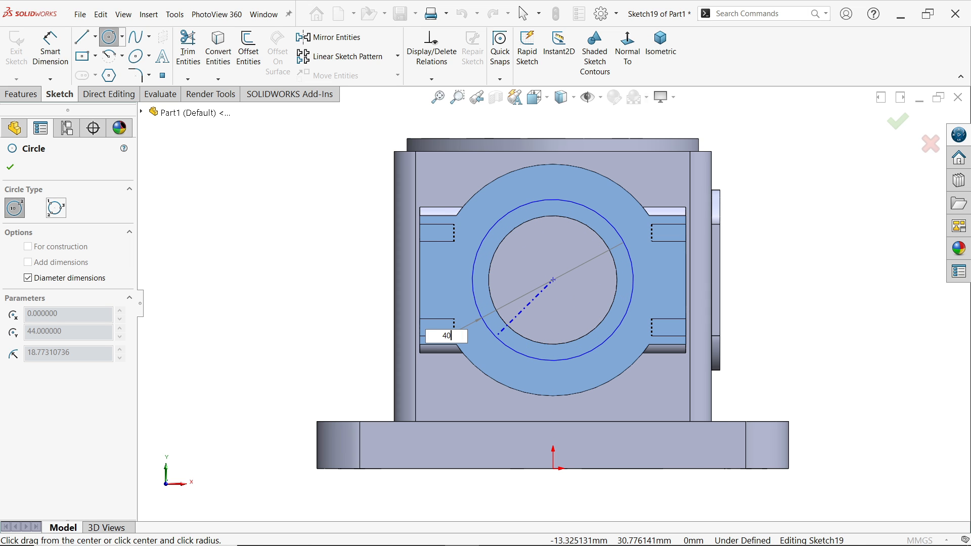
key("Return")
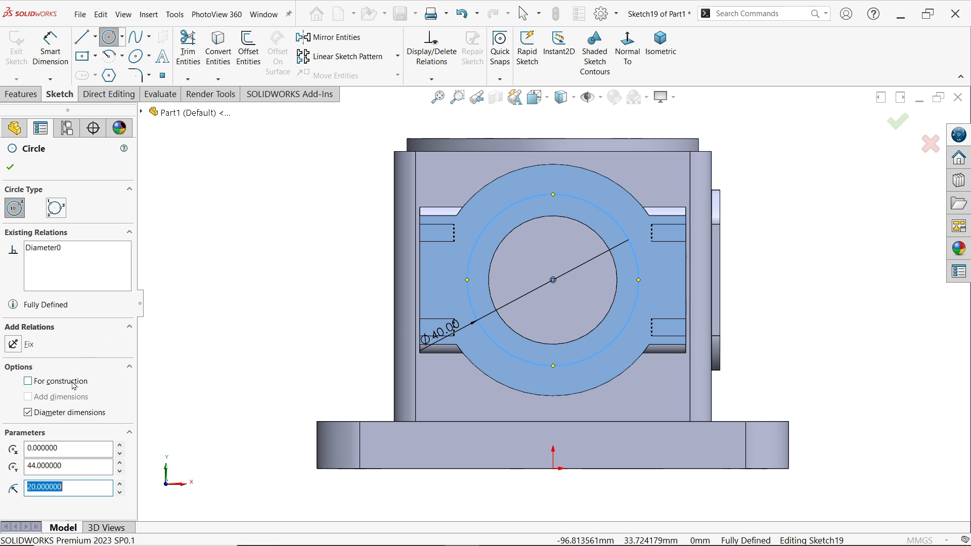
left_click(56, 382)
key("Escape")
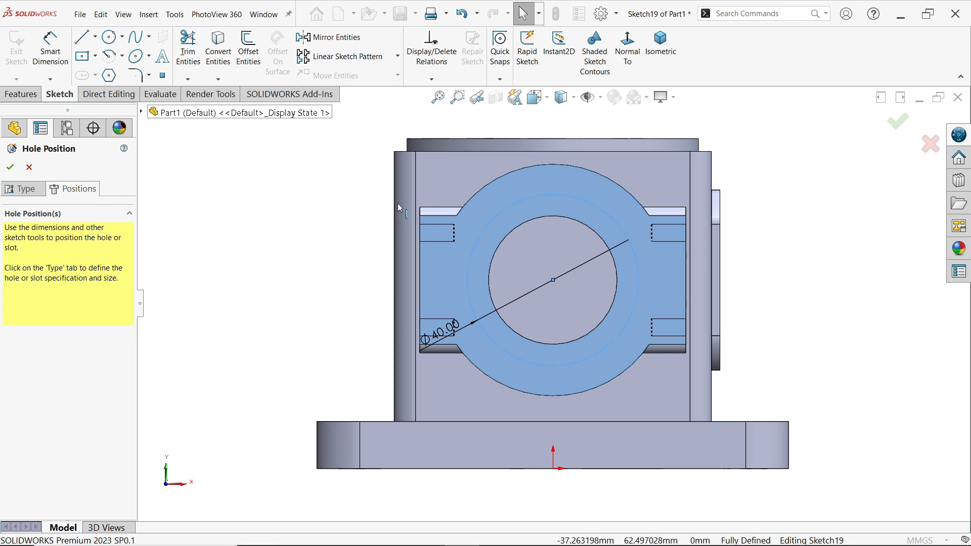
Step: Place one hole point on the construction circle's top quadrant and finish the tapped hole
left_click(167, 79)
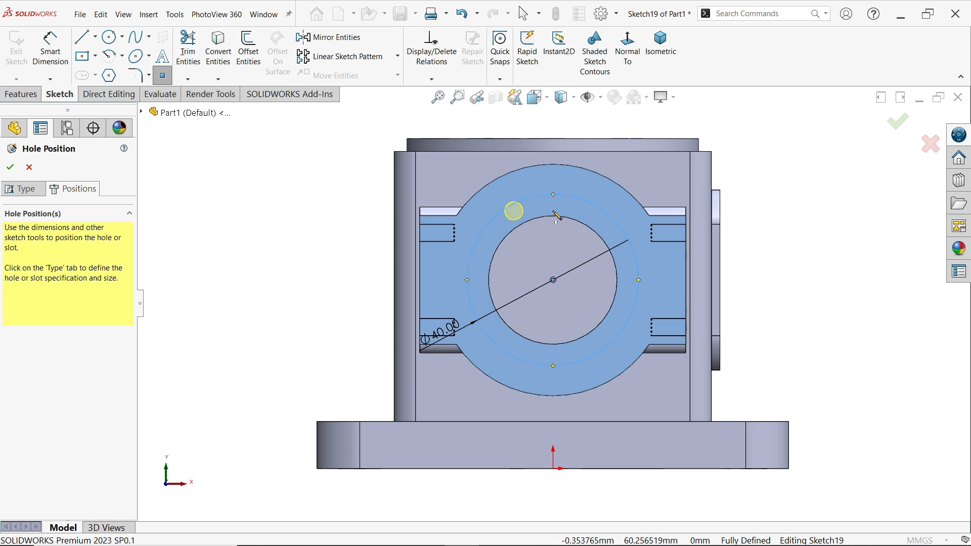
left_click(553, 195)
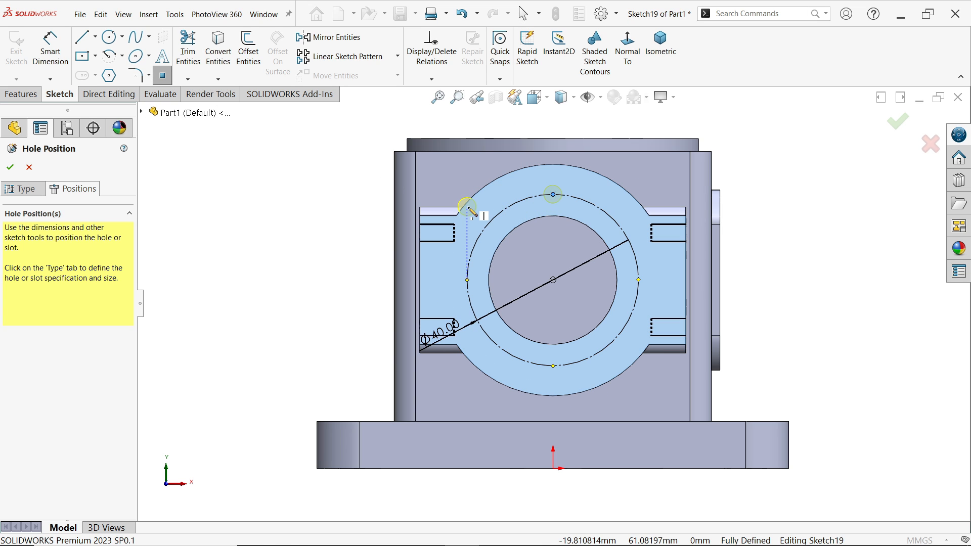
key("Escape")
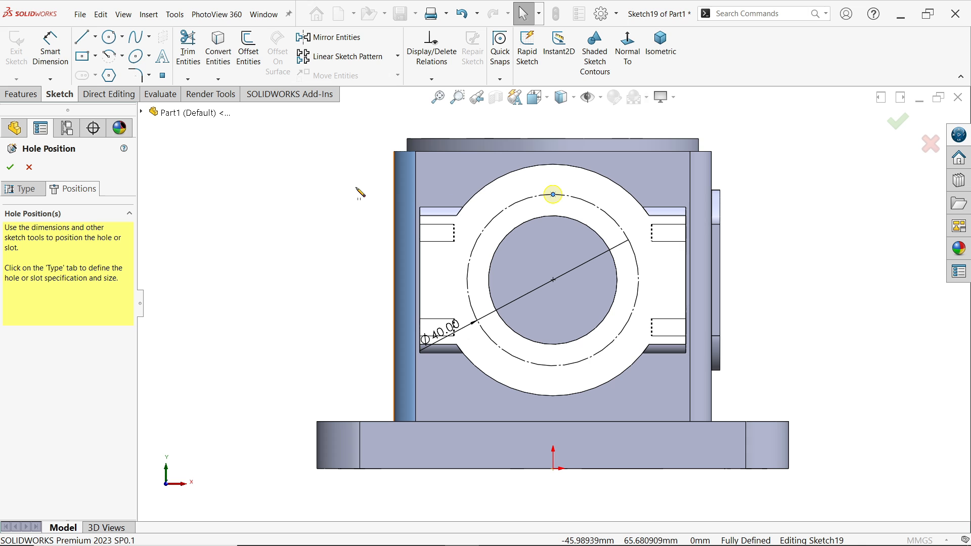
middle_click_drag(347, 187, 323, 253)
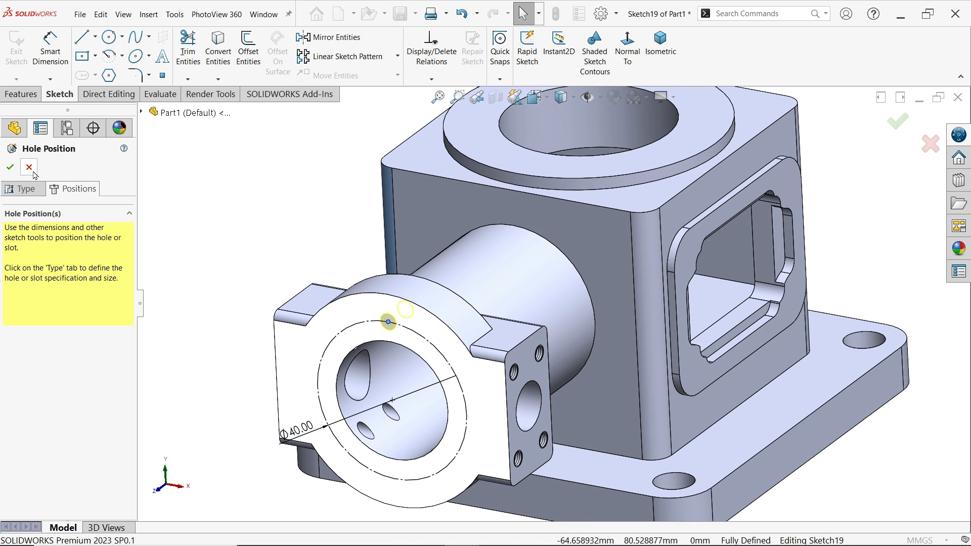
left_click(9, 167)
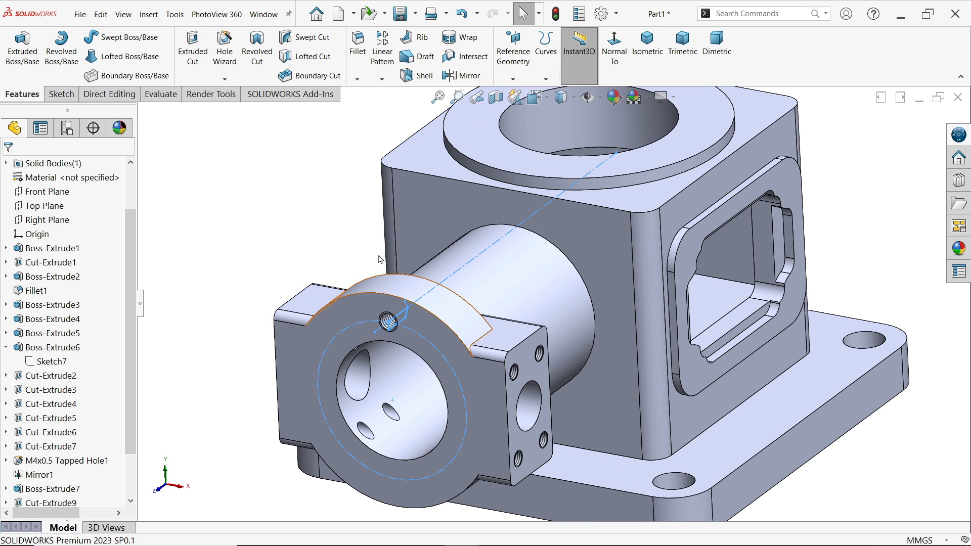
Step: Circular-pattern the M5x0.8 tapped hole about the flange bore's edge with 3 equally spaced instances over 360 degrees
left_click(382, 79)
left_click(405, 108)
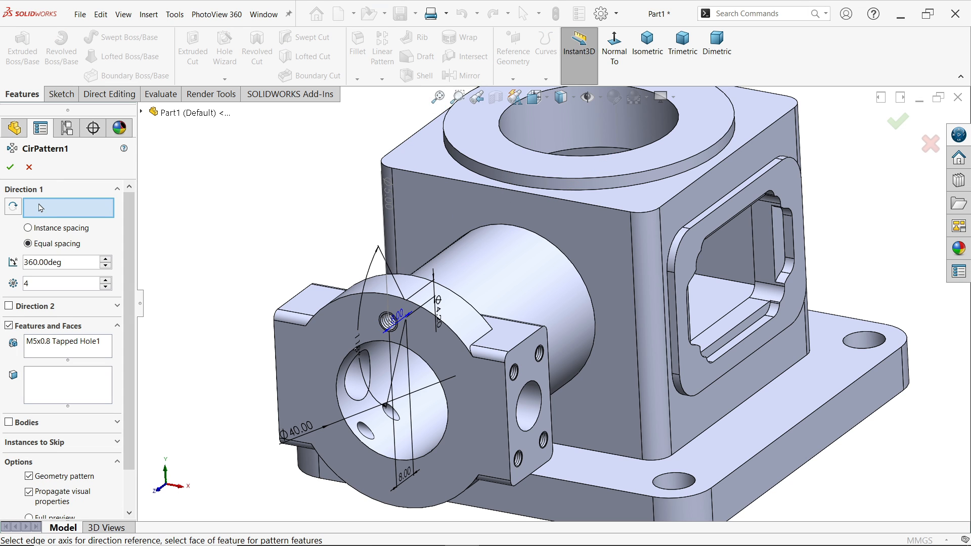
scroll(365, 403, "down", 3)
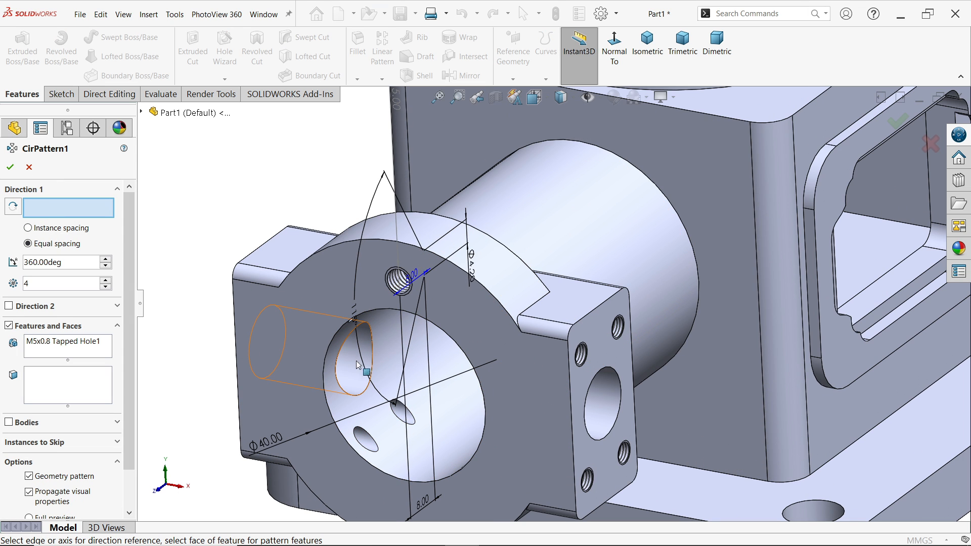
left_click(327, 399)
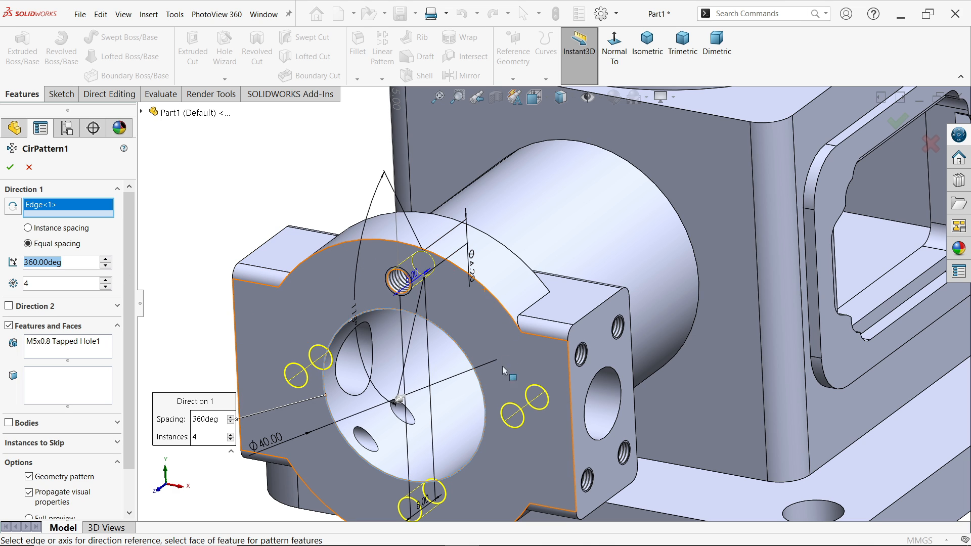
key("Tab")
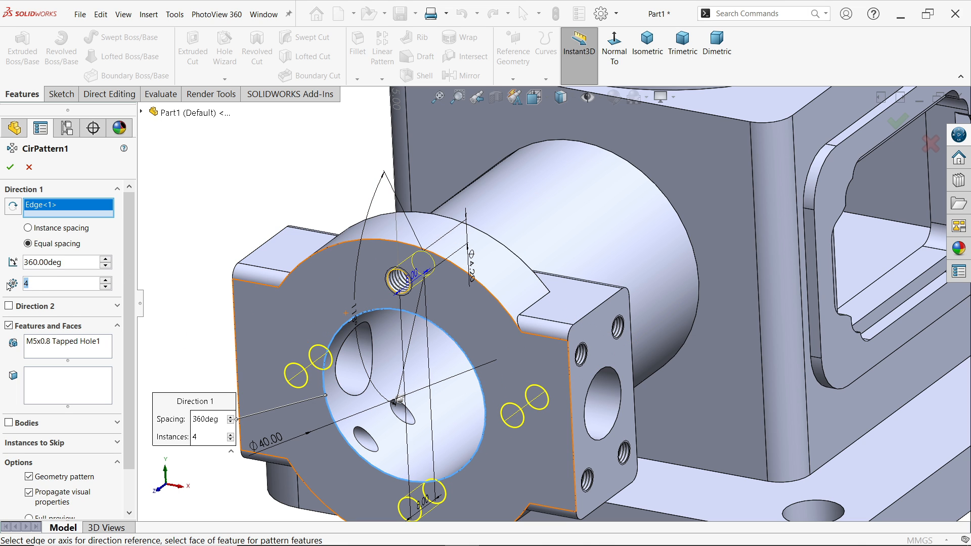
type("3")
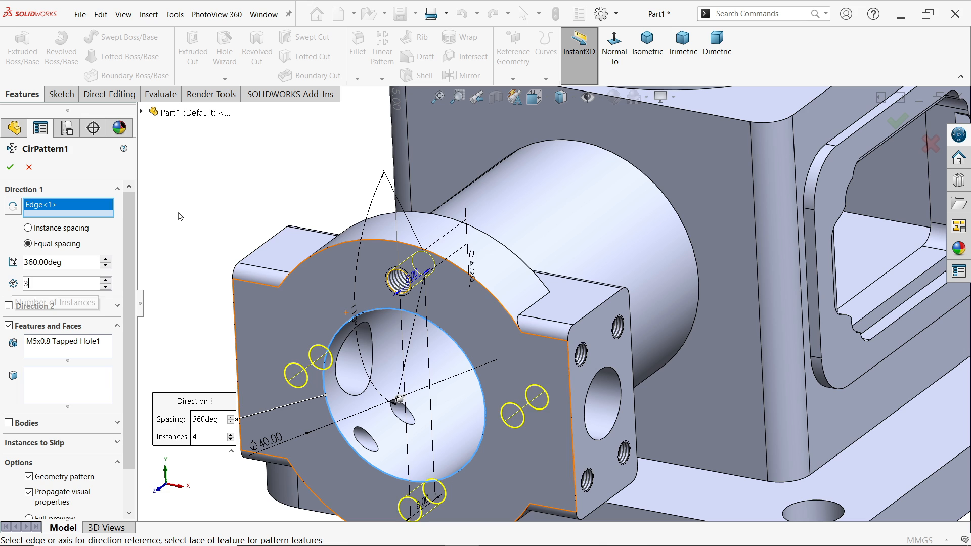
middle_click_drag(278, 225, 282, 204)
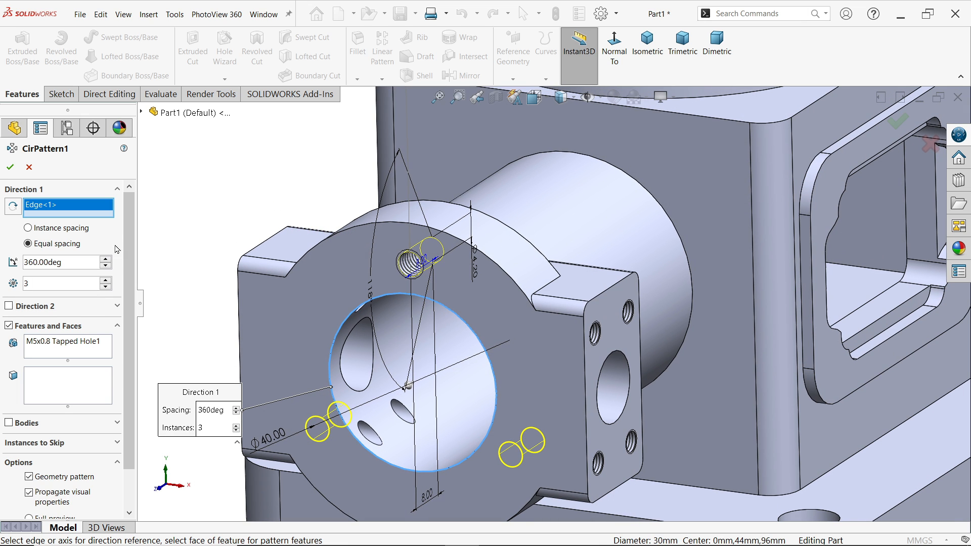
left_click(57, 345)
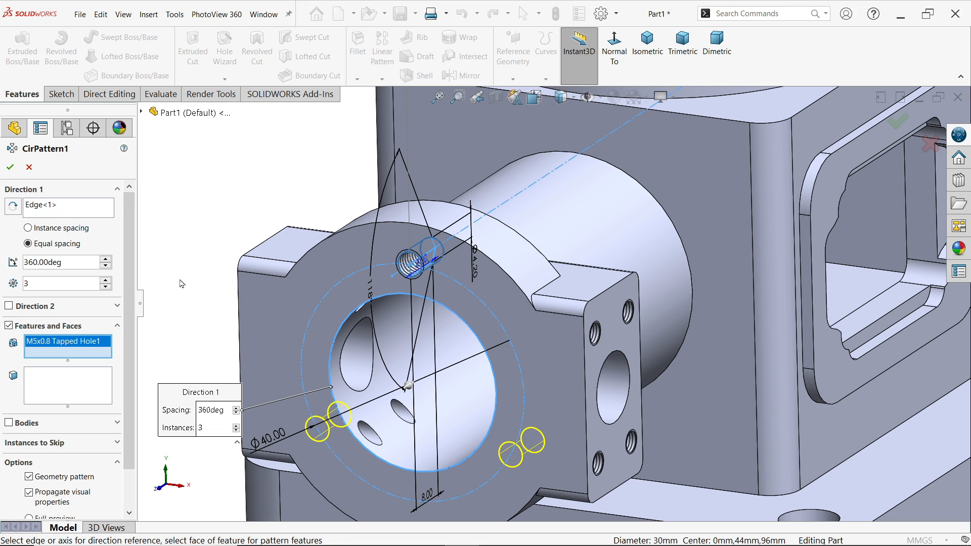
left_click_drag(129, 284, 130, 341)
scroll(130, 341, "up", 3)
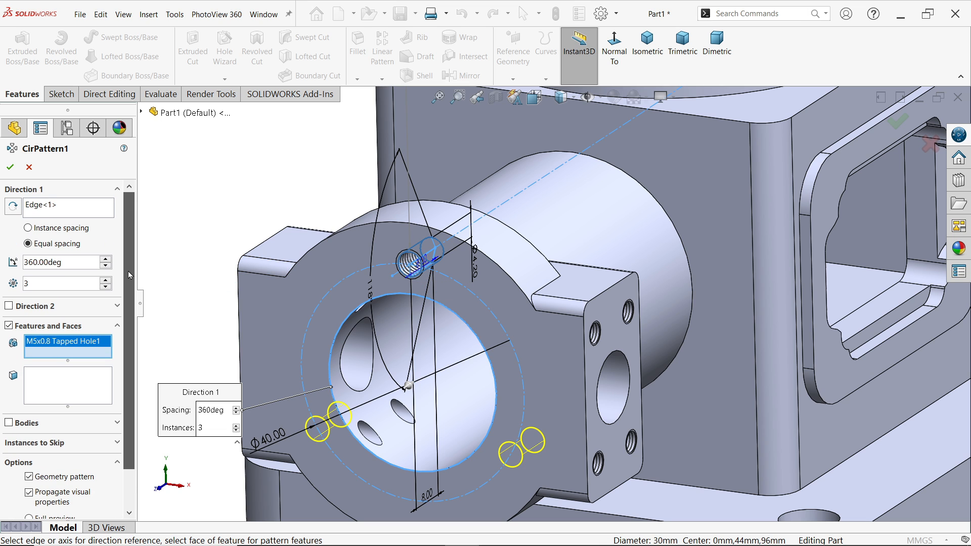
left_click(10, 167)
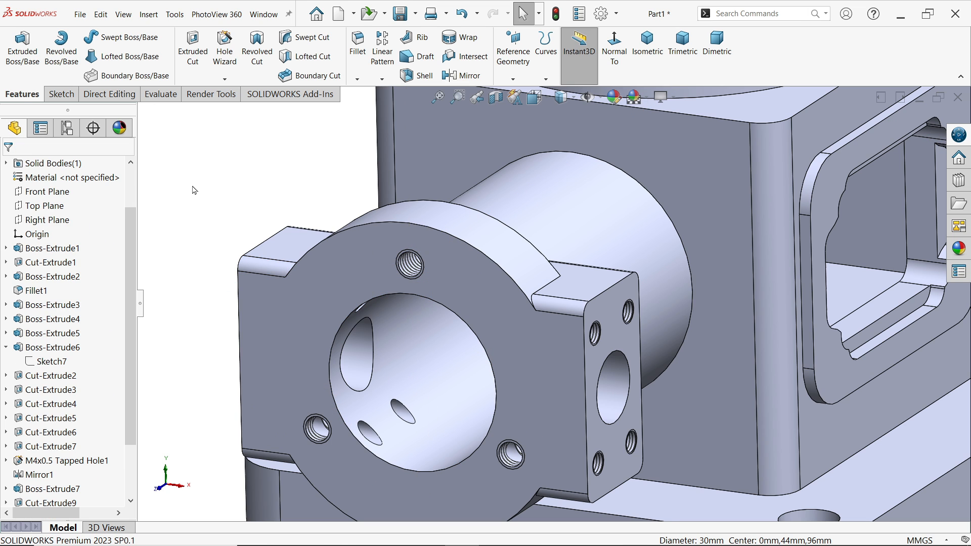
Step: Start an ANSI Metric M5x0.8 blind tapped hole for the top ring with 10 mm hole depth and 10 mm thread depth
middle_click_drag(380, 340, 652, 221)
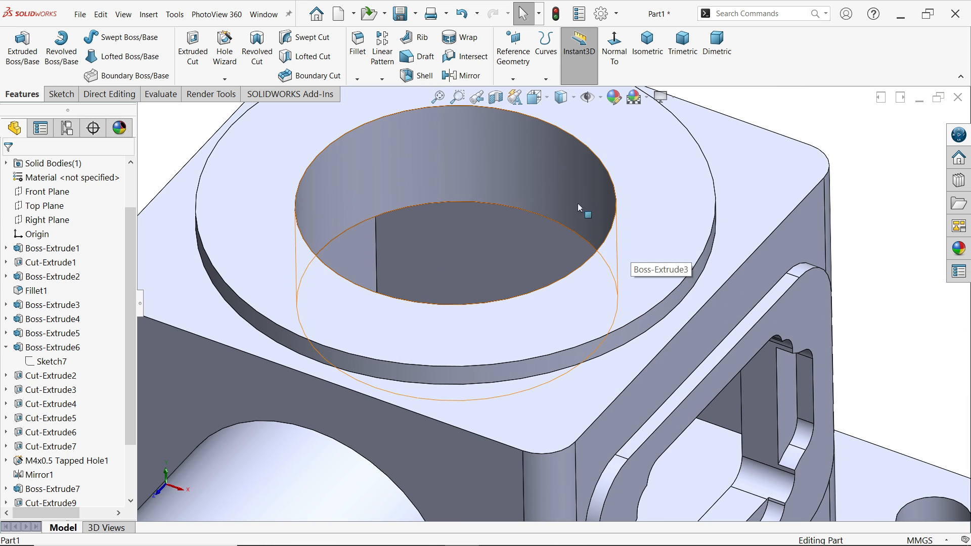
left_click(226, 59)
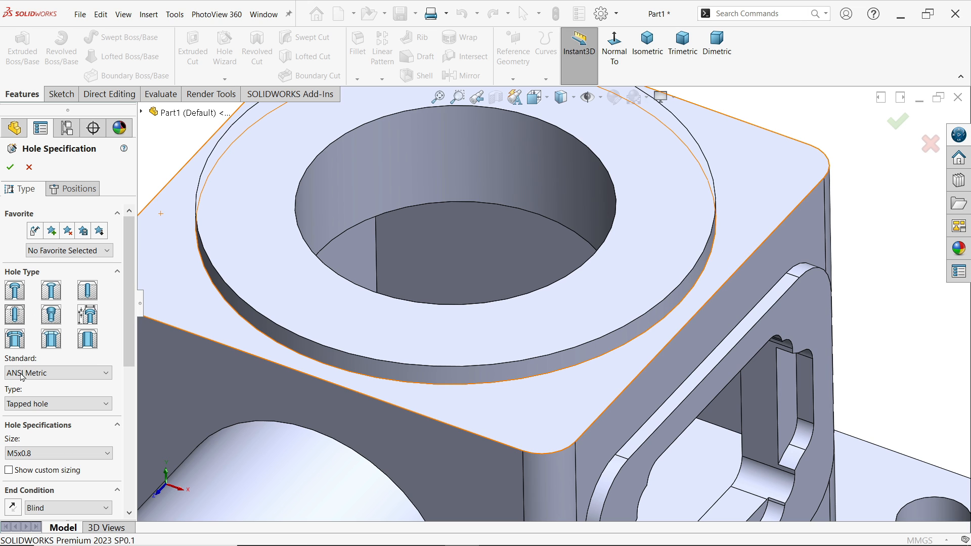
scroll(120, 354, "down", 3)
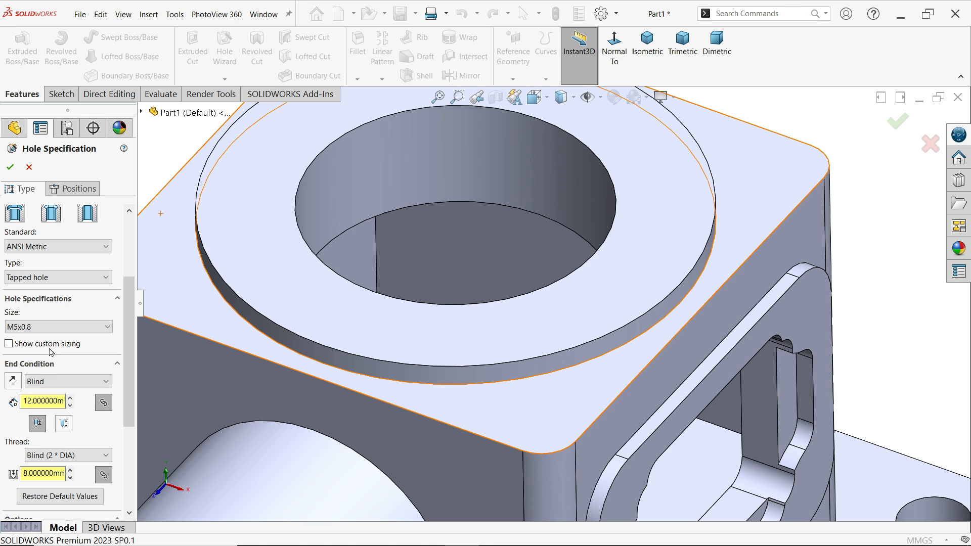
left_click_drag(25, 402, 61, 402)
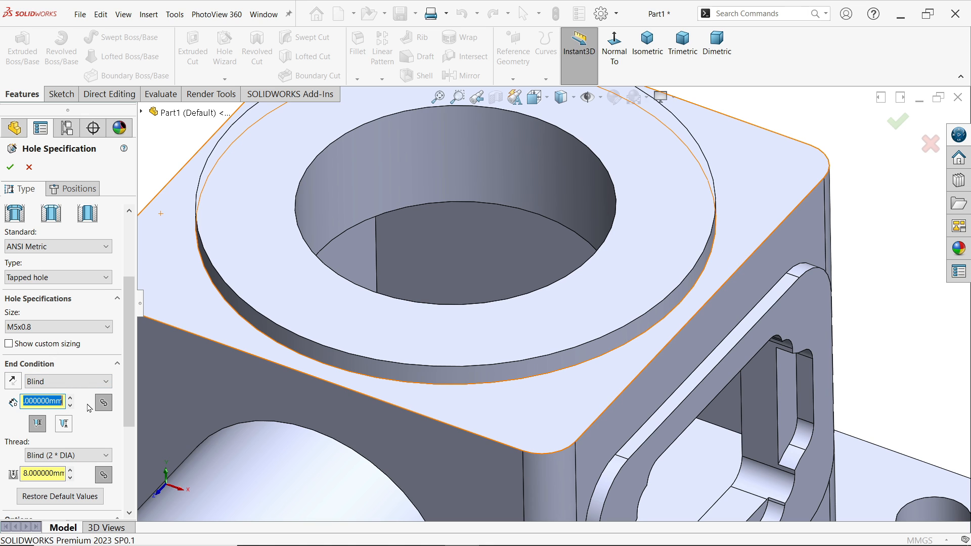
type("10")
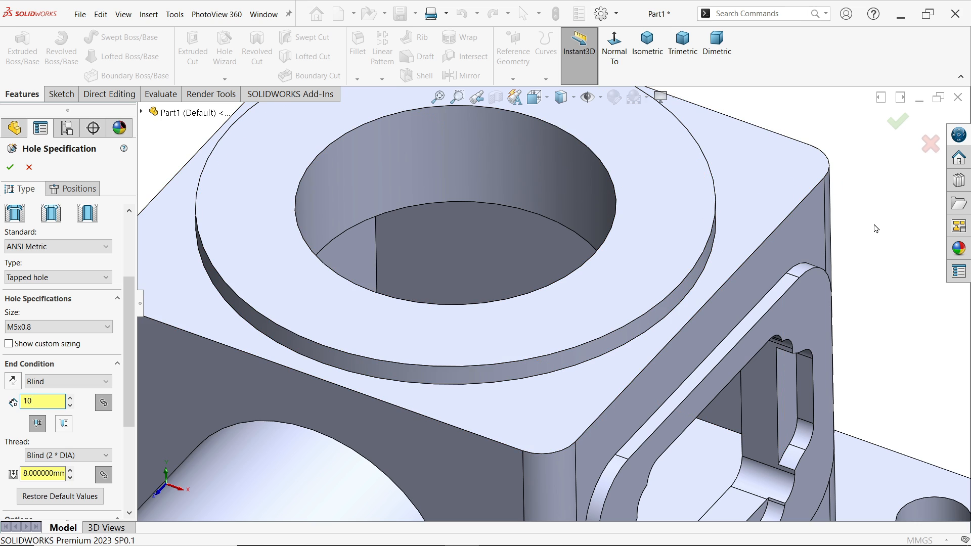
key("Return")
scroll(121, 367, "down", 3)
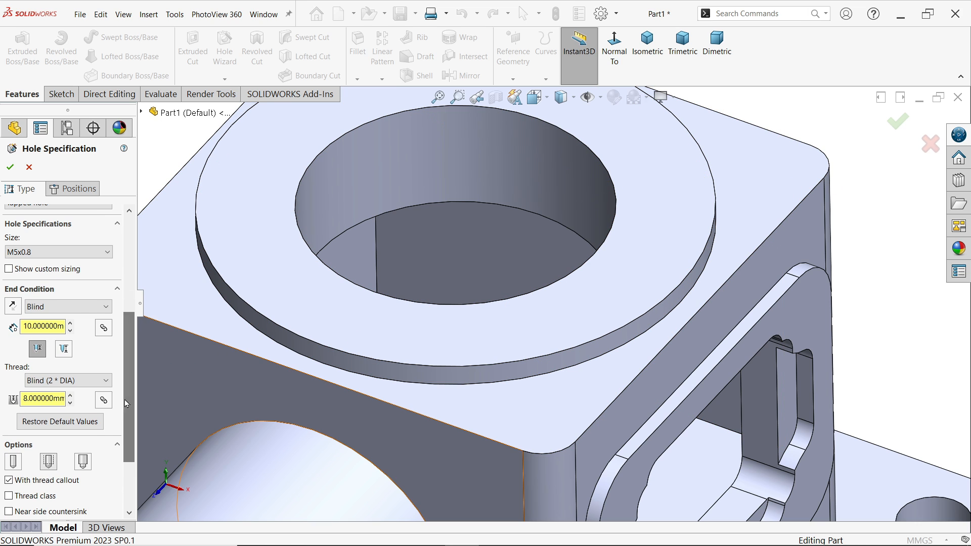
left_click_drag(23, 398, 99, 399)
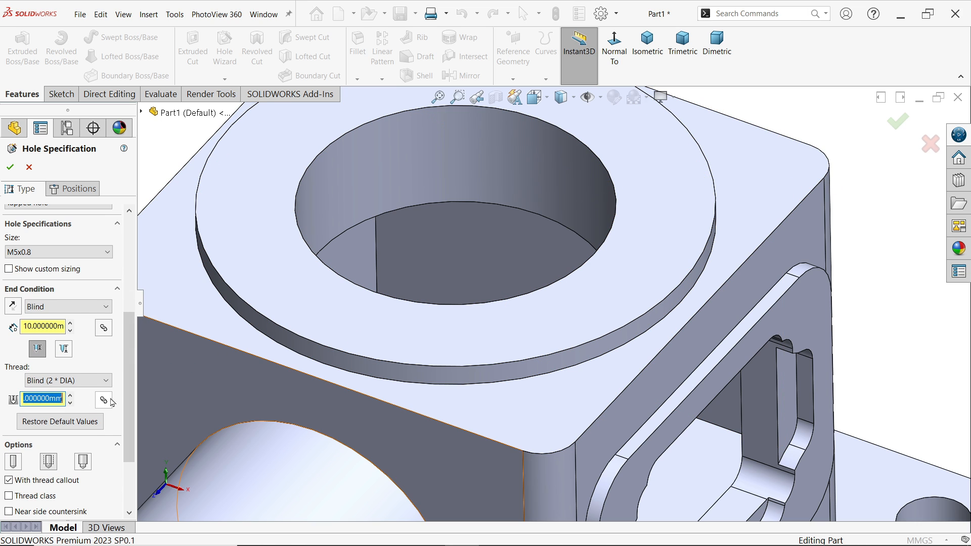
type("10")
key("Return")
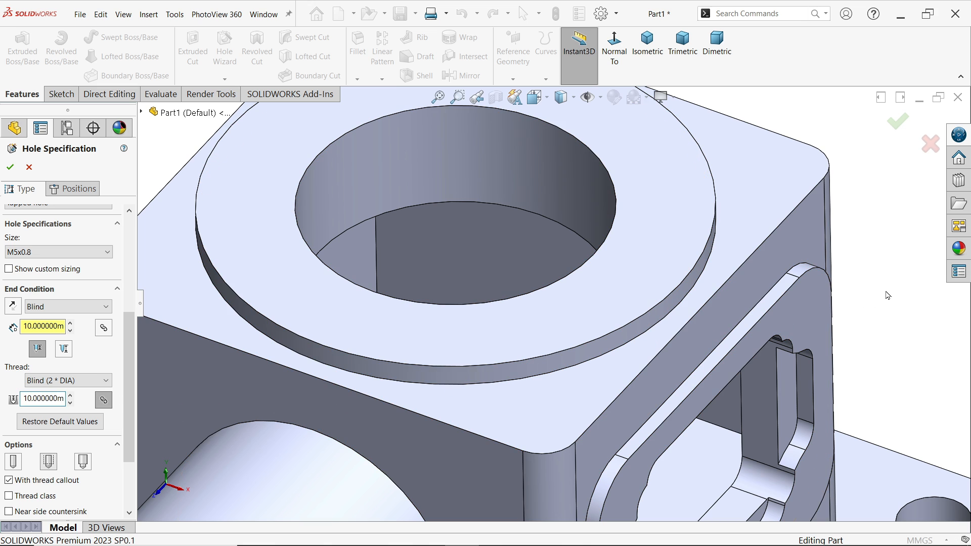
Step: Choose the top ring's face for the hole positions and sketch a 53 mm diameter construction circle centred on the origin
left_click(74, 189)
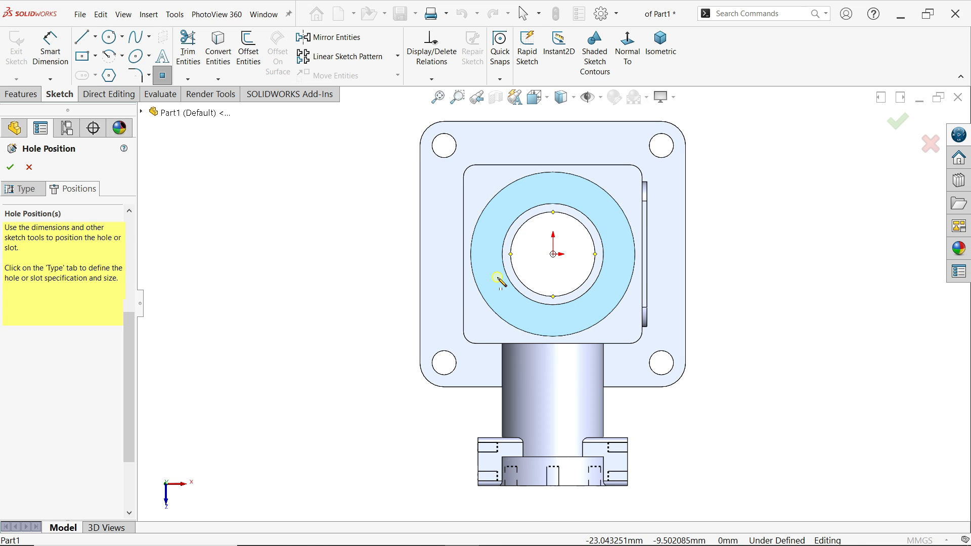
key("Escape")
scroll(527, 266, "down", 2)
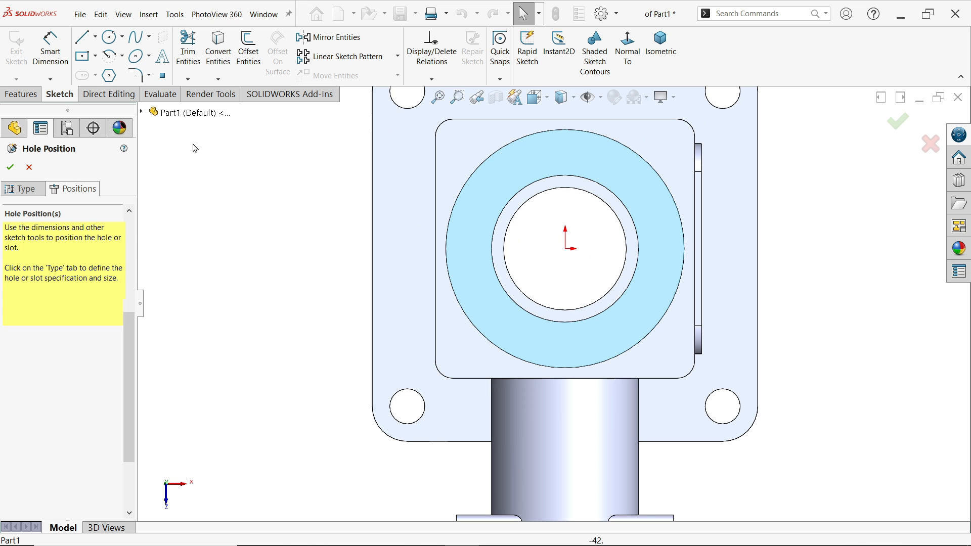
left_click(109, 37)
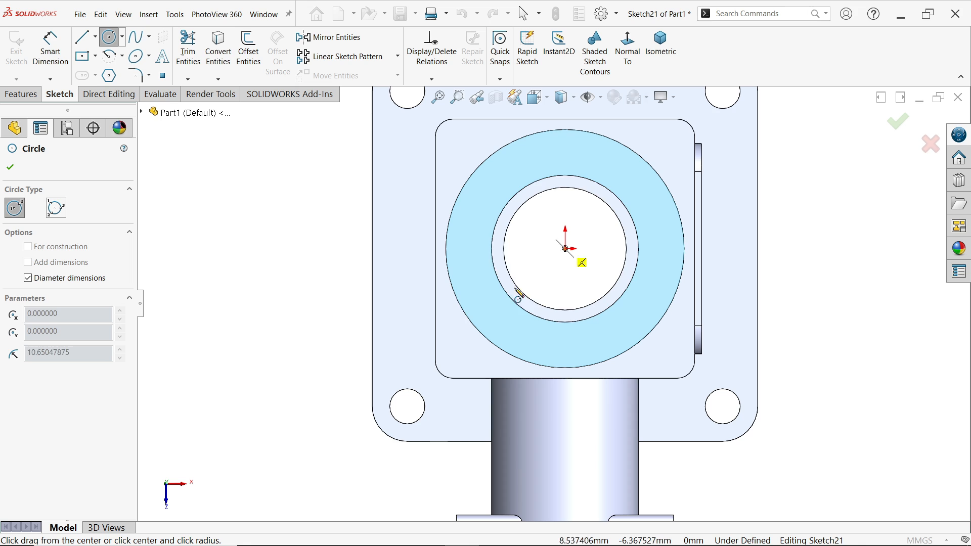
left_click(565, 249)
type("53")
key("Return")
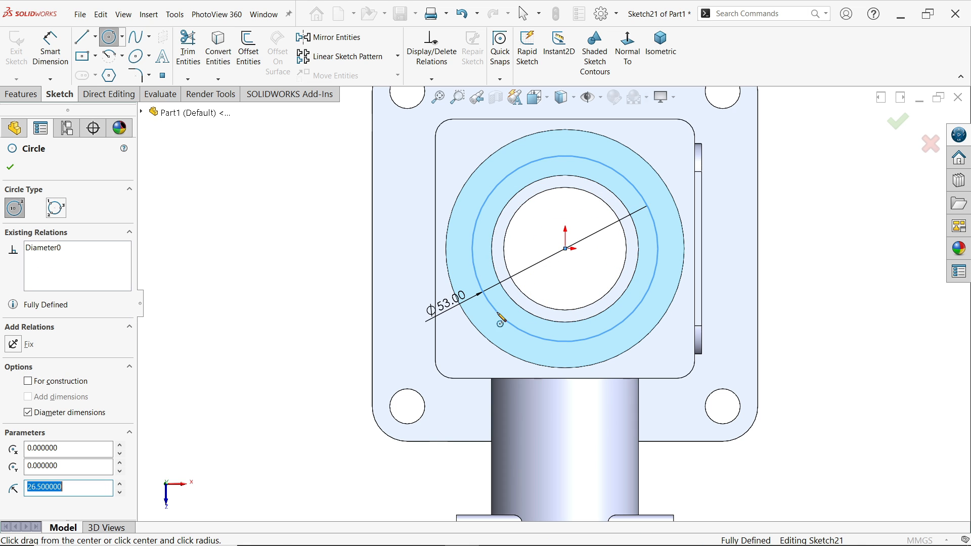
left_click(28, 381)
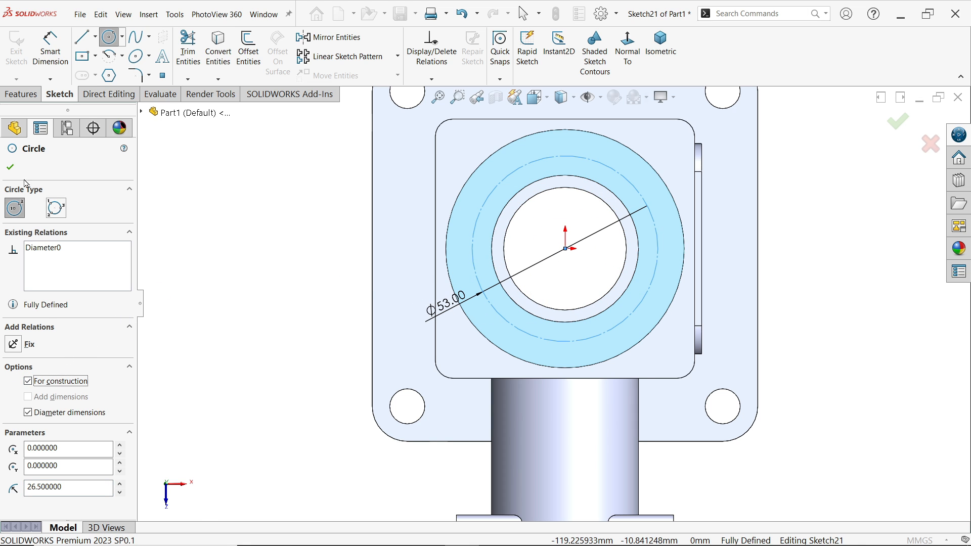
left_click(11, 167)
Step: Place hole points on all four quadrants of the 53 mm construction circle and finish the tapped holes
left_click(163, 75)
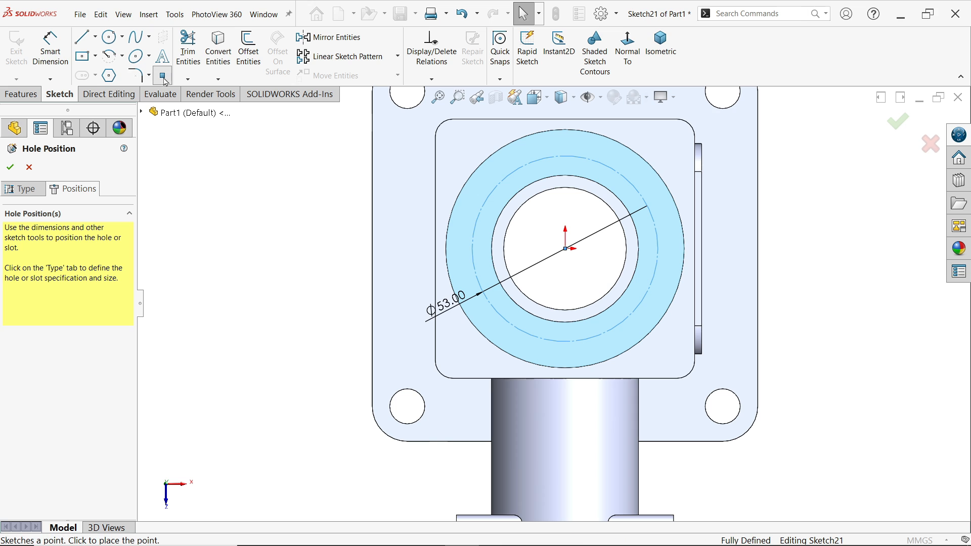
scroll(493, 219, "down", 3)
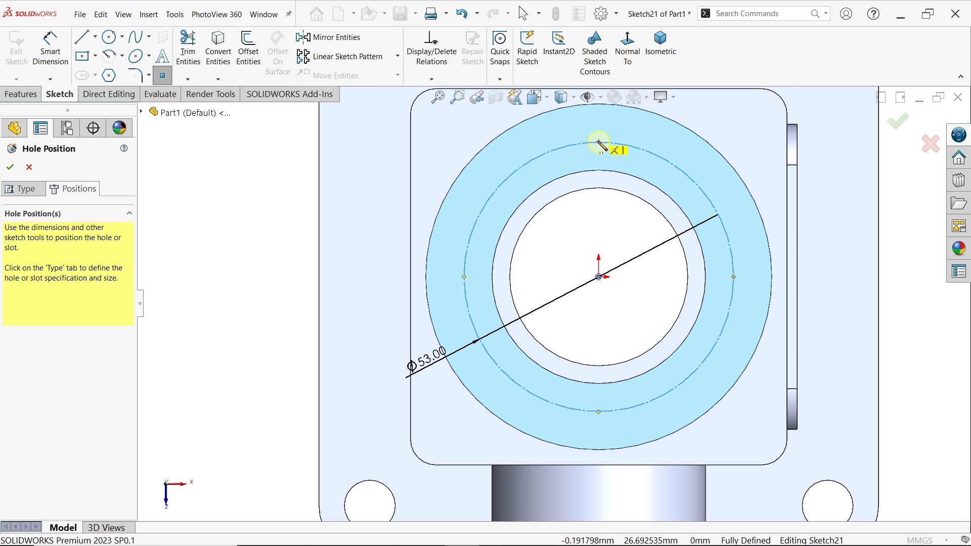
left_click(599, 143)
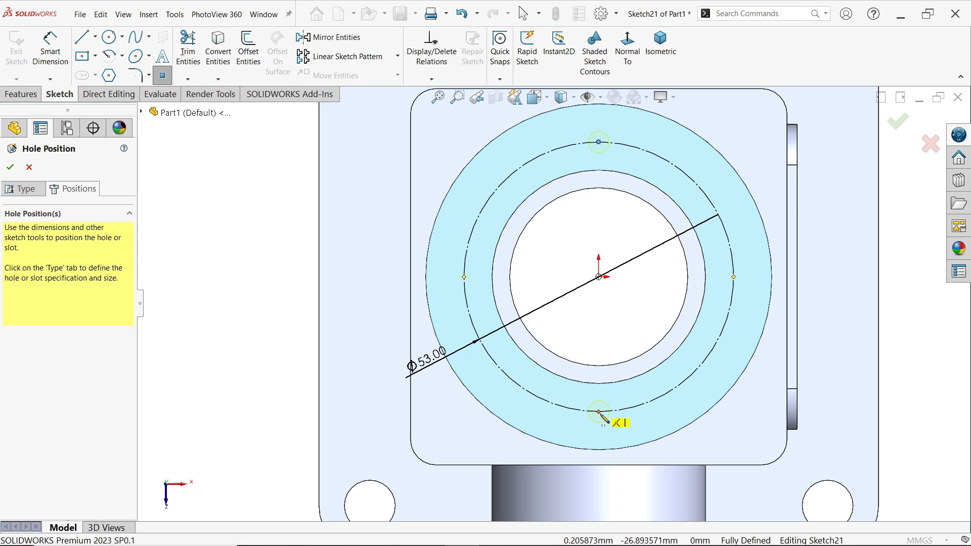
left_click(598, 413)
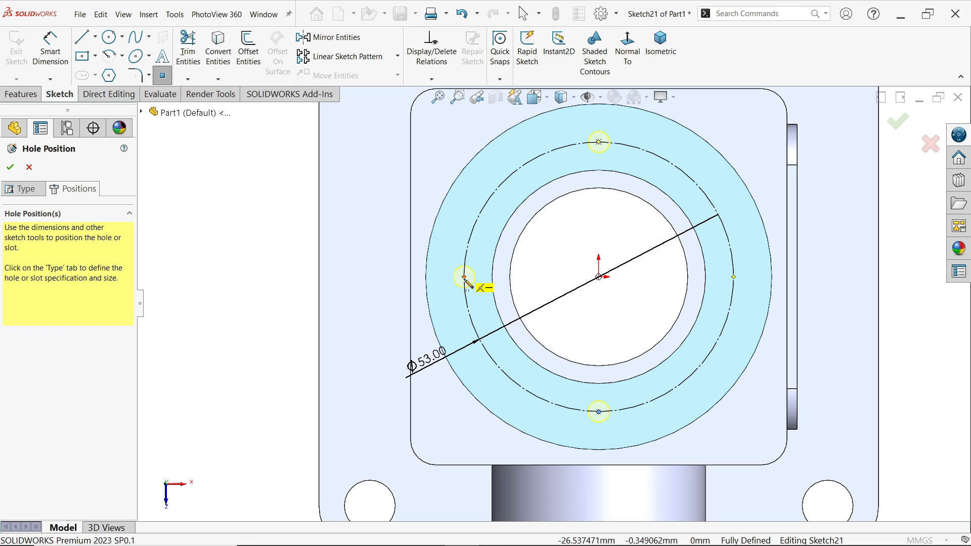
left_click(464, 277)
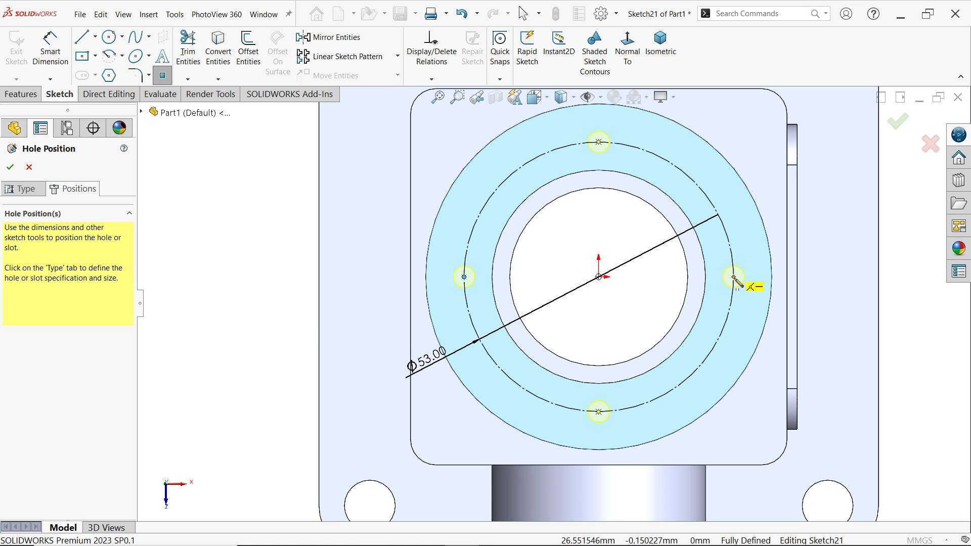
left_click(734, 277)
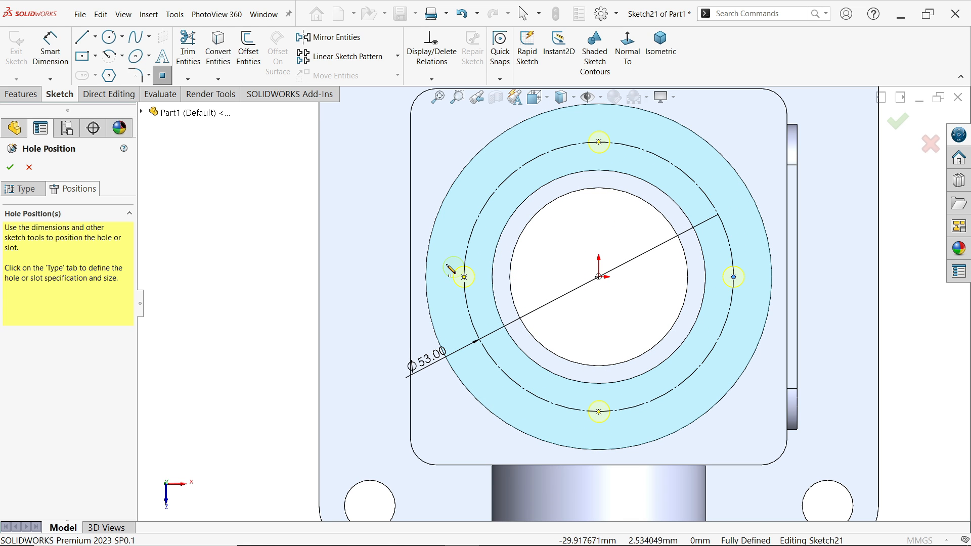
key("Escape")
middle_click_drag(457, 333, 432, 238)
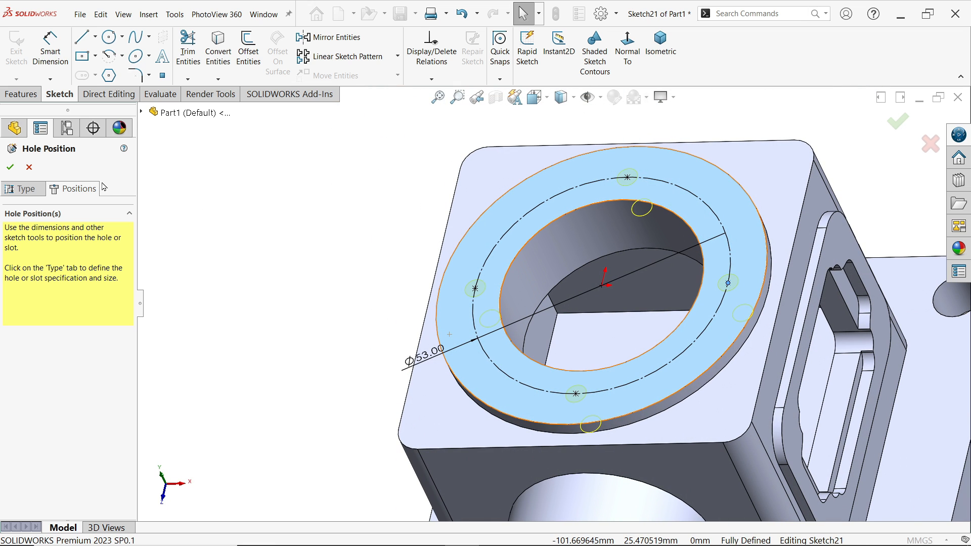
left_click(11, 169)
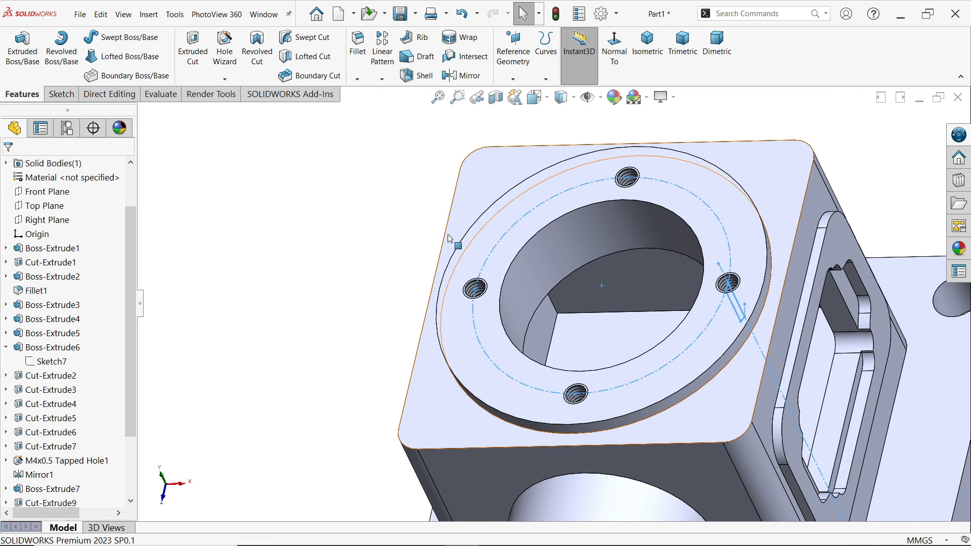
left_click(364, 230)
Step: Inspect the tapped holes on the front flange of the cylindrical arm
scroll(377, 238, "up", 6)
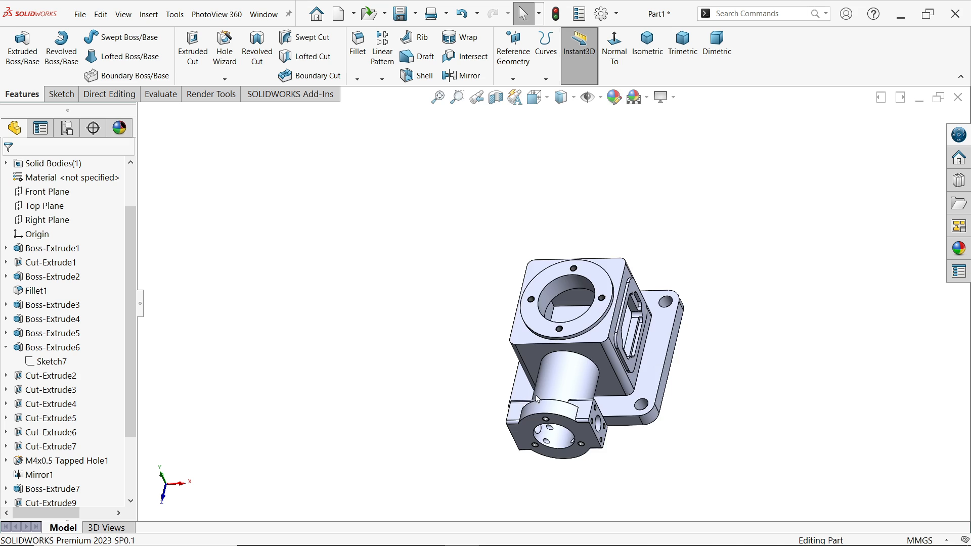
scroll(540, 399, "down", 6)
scroll(570, 450, "down", 4)
left_click(560, 330)
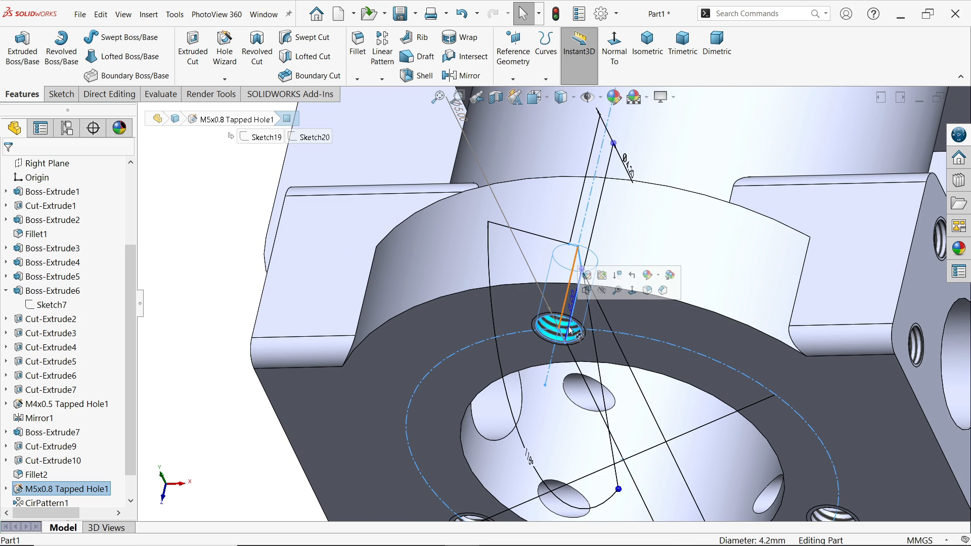
scroll(572, 331, "up", 5)
mouse_move(571, 331)
middle_mouse_down()
mouse_move(554, 332)
mouse_move(575, 331)
middle_mouse_up()
left_click(341, 287)
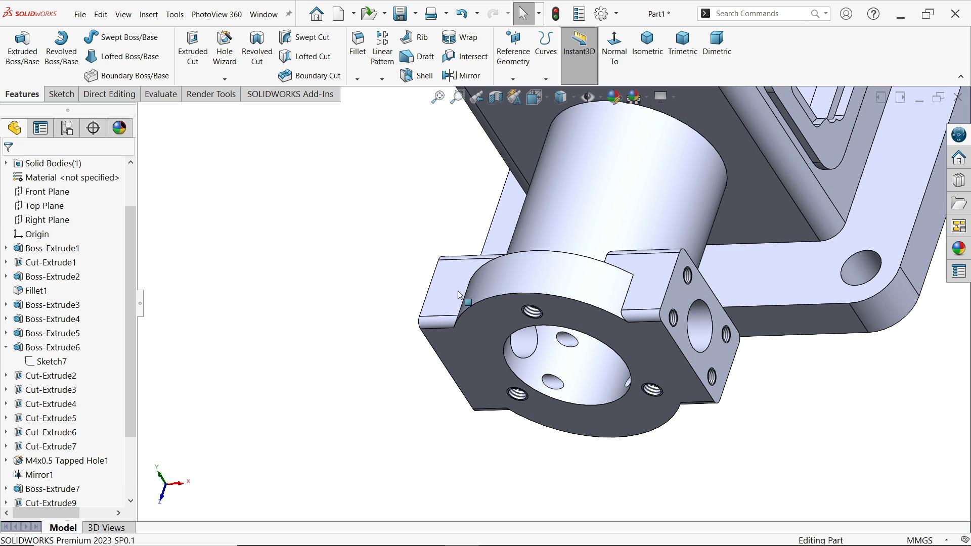
Step: Fillet the edges where the cylindrical arm and the top ring meet the square block with a 2 mm radius
left_click(649, 80)
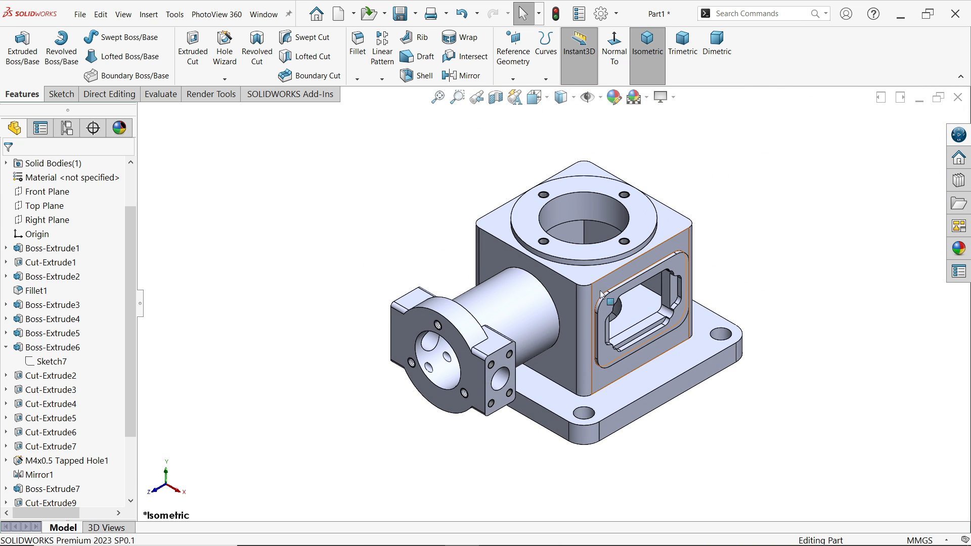
left_click(358, 48)
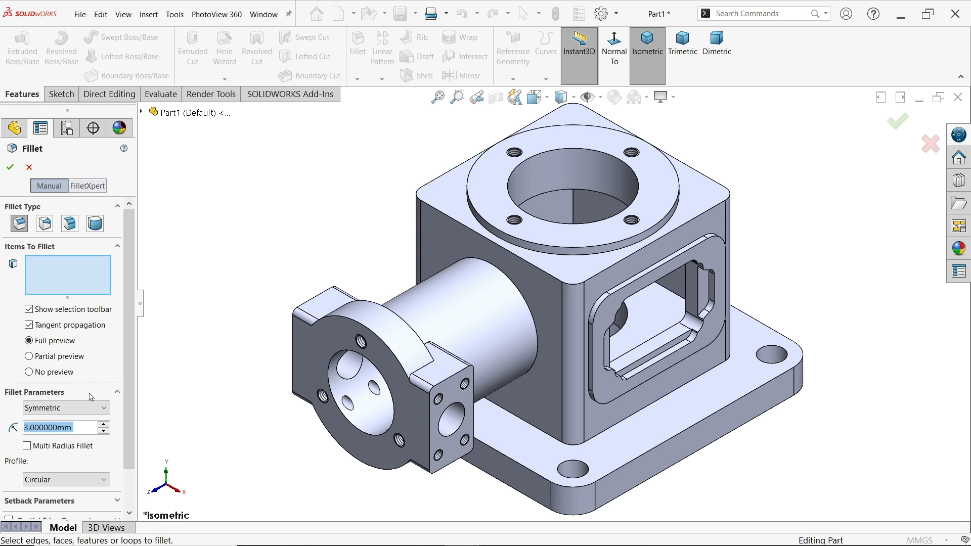
type("2")
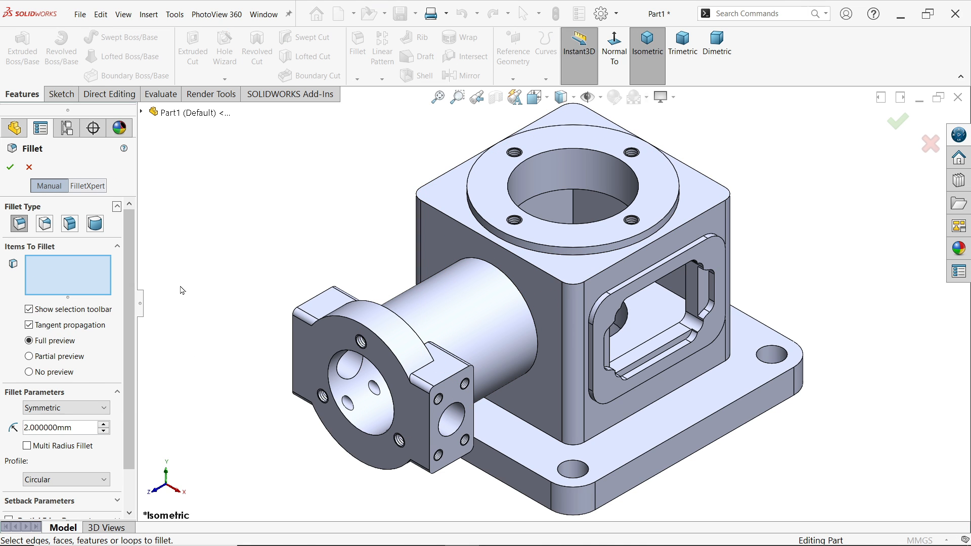
left_click(530, 298)
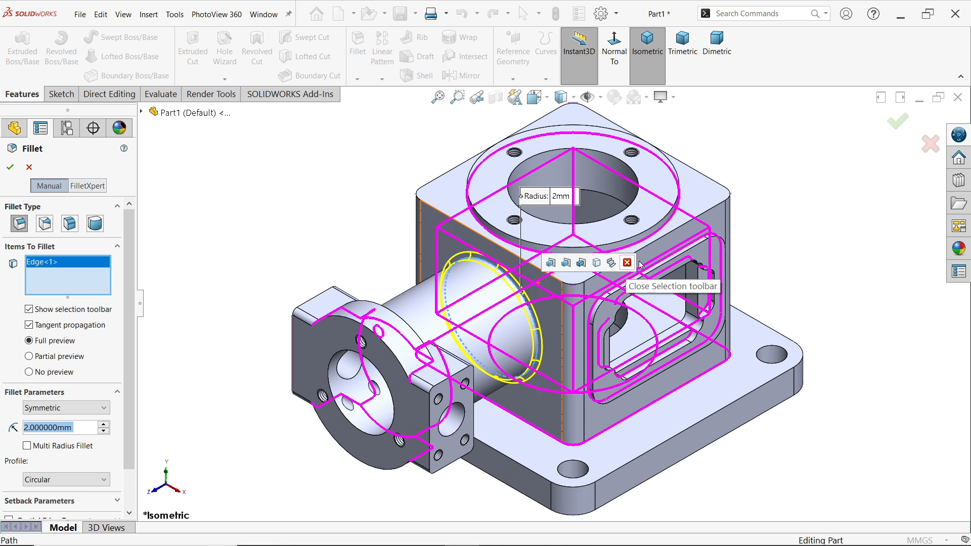
left_click(630, 247)
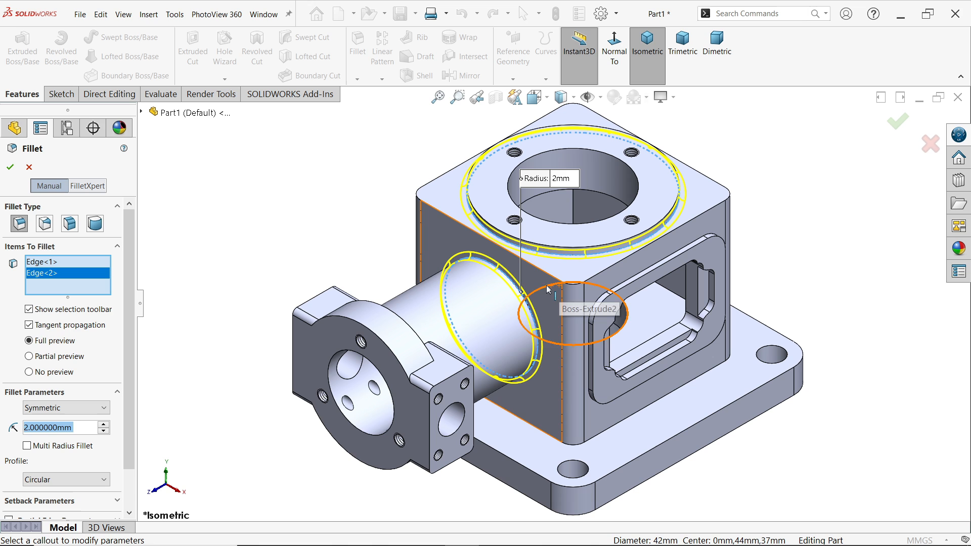
left_click(13, 167)
Step: Switch to the pump body drawing image and examine the bottom view's pocket outlines, circle diameters and tapped-hole callouts
key("alt+Tab")
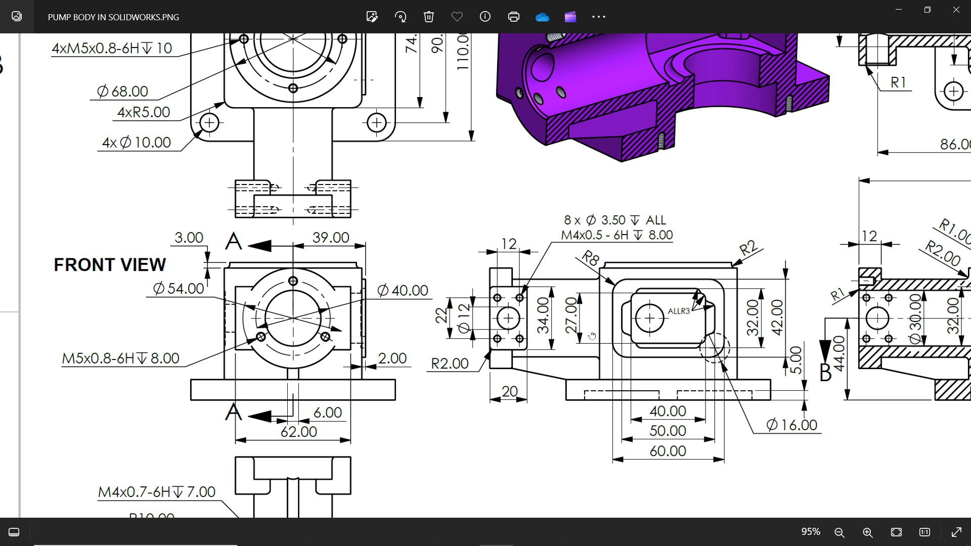
left_click_drag(544, 432, 597, 293)
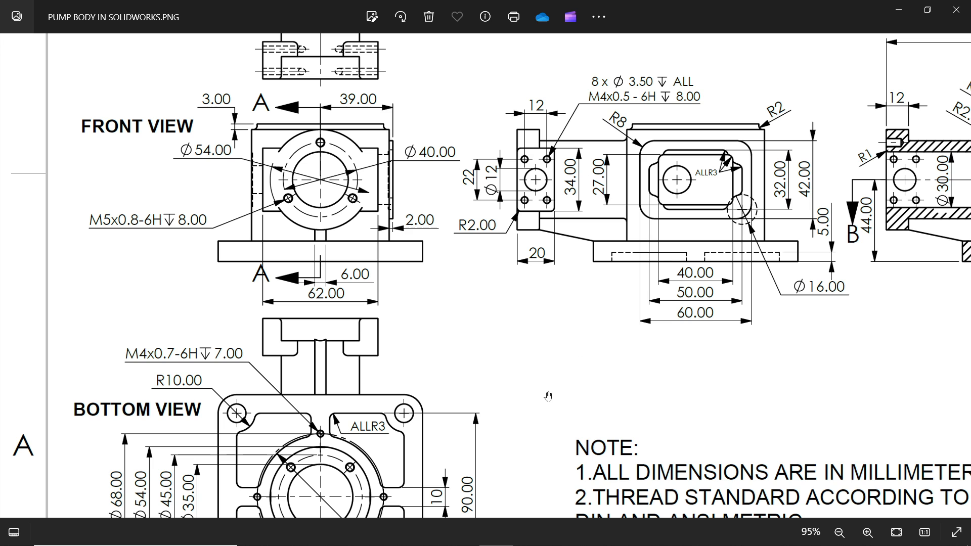
scroll(548, 397, "down", 3)
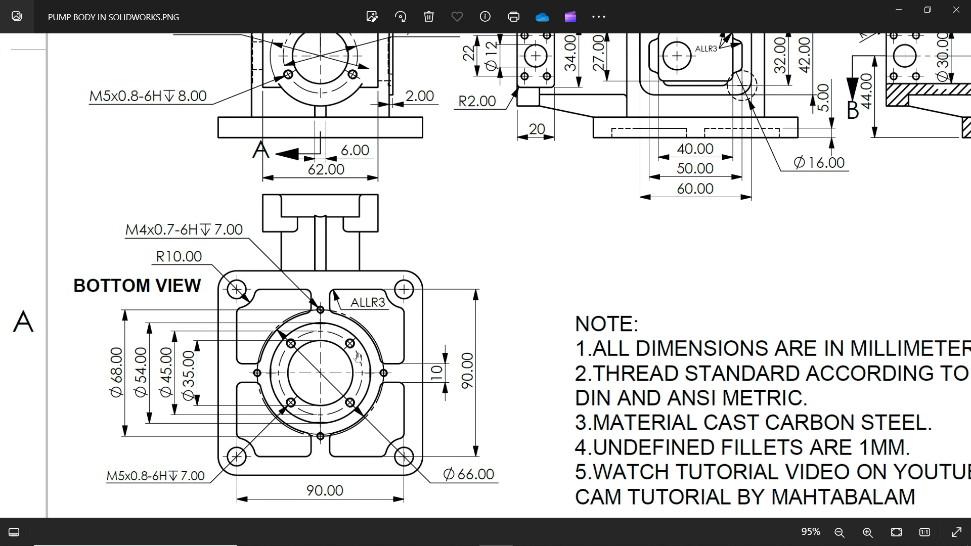
scroll(358, 357, "up", 2, "ctrl")
left_click_drag(354, 305, 365, 261)
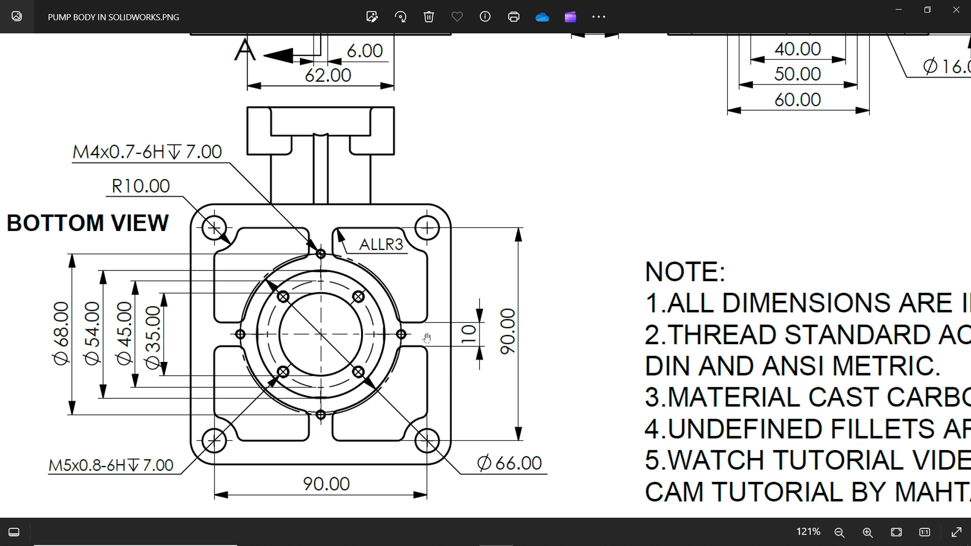
scroll(374, 297, "up", 3, "ctrl")
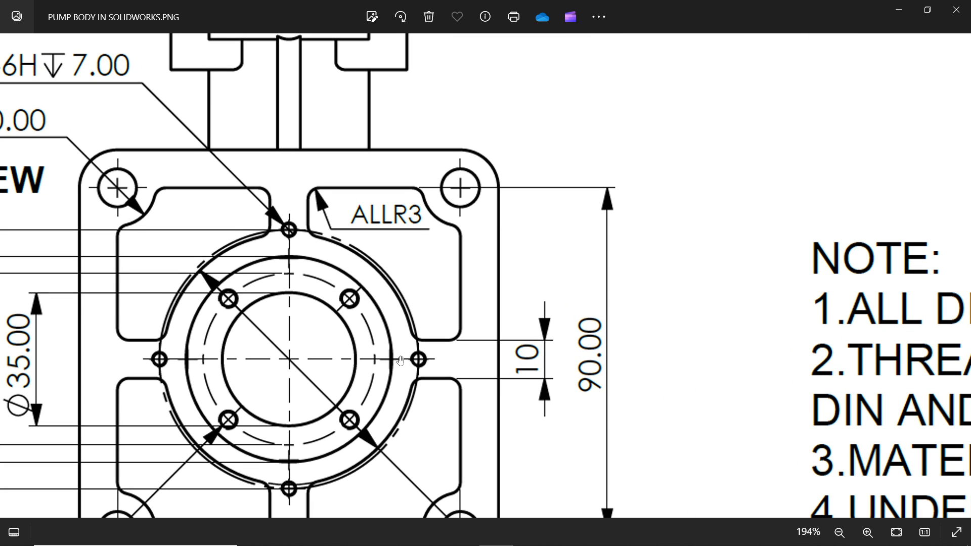
left_click_drag(400, 360, 437, 240)
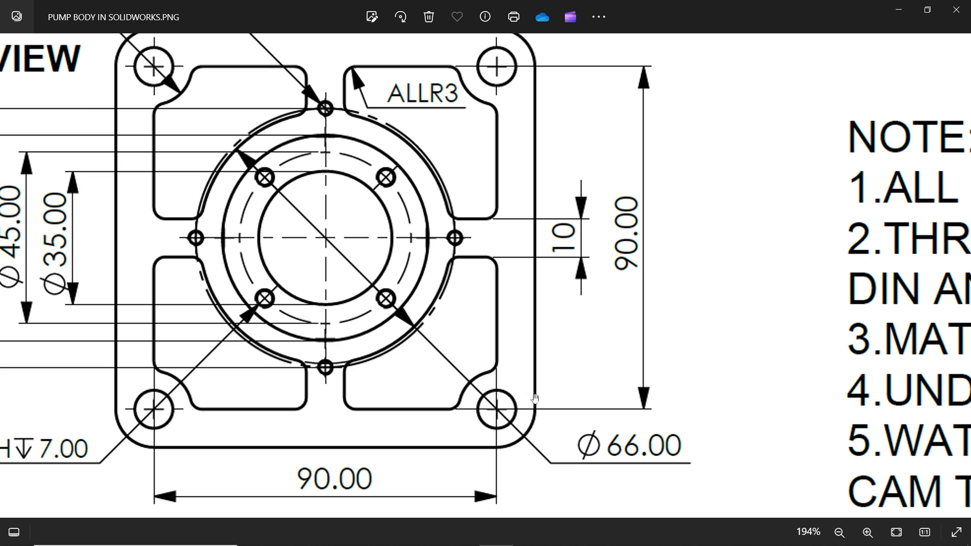
Step: Examine the side view's base pocket depth and the bottom view's pocket outlines and dimensions in the drawing
scroll(459, 211, "down", 5, "ctrl")
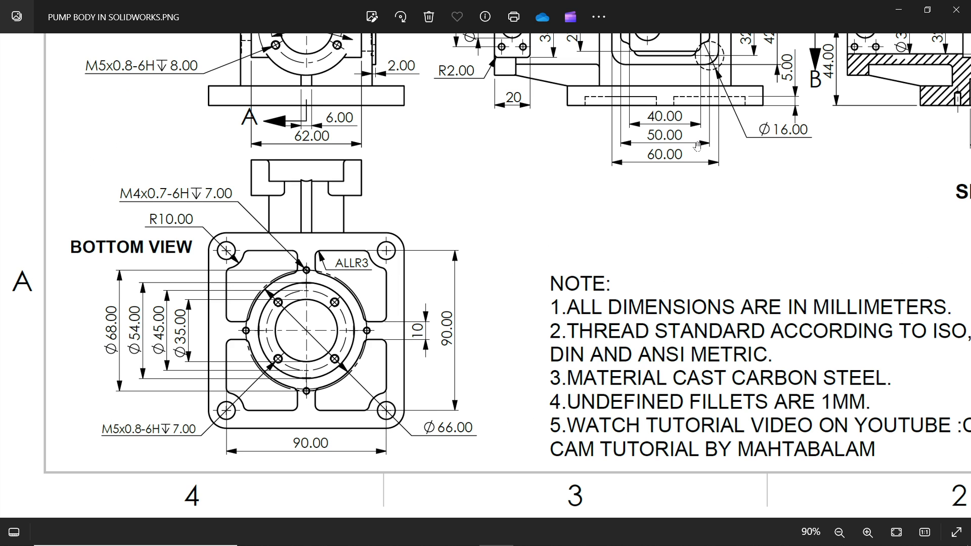
scroll(749, 109, "up", 1)
left_click_drag(738, 102, 717, 204)
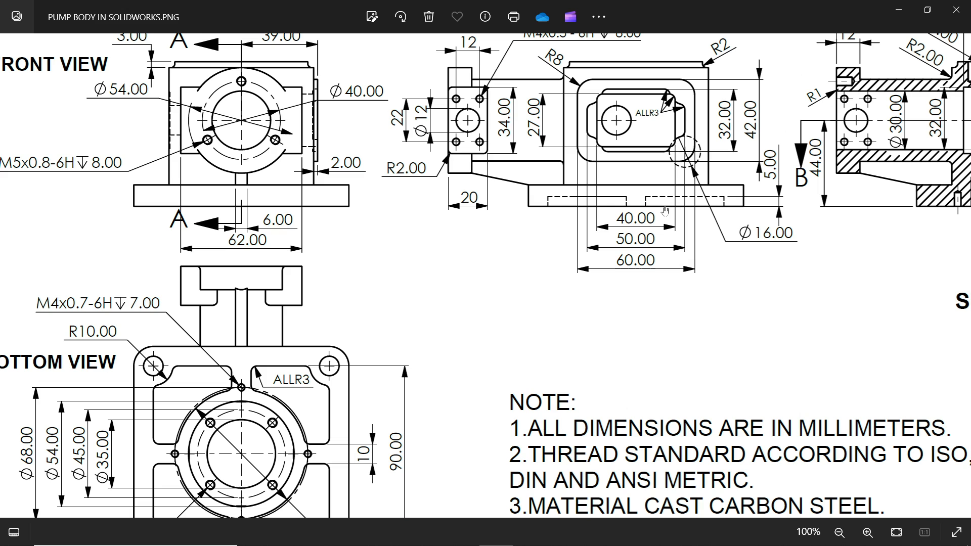
left_click_drag(200, 359, 296, 254)
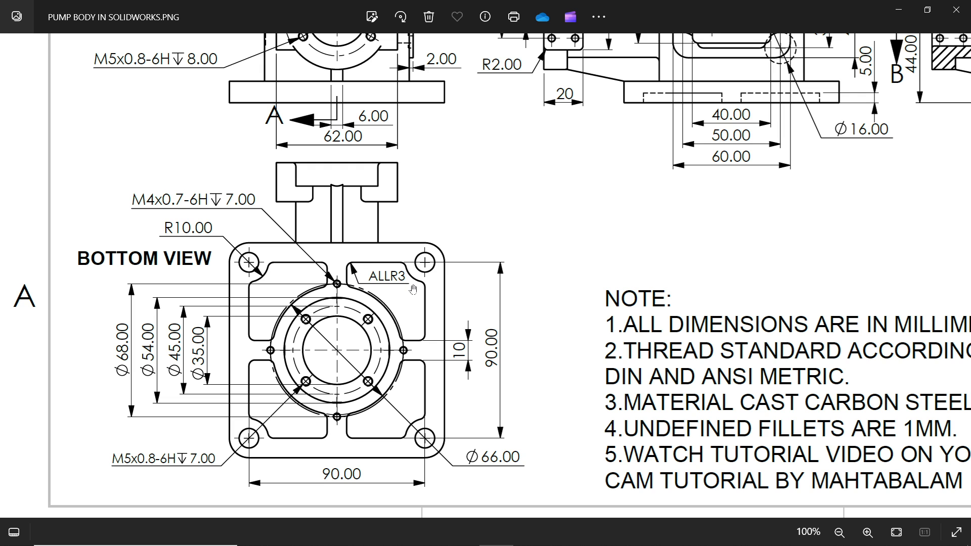
Step: Switch back to the SOLIDWORKS part and open a new sketch on the bottom face of the base plate
left_click(898, 12)
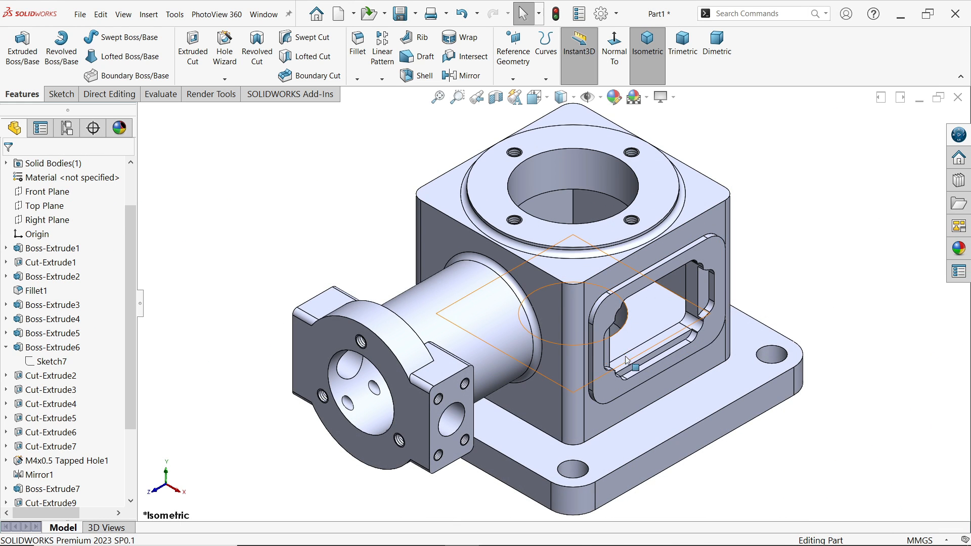
middle_click_drag(556, 304, 623, 360)
scroll(623, 360, "up", 2)
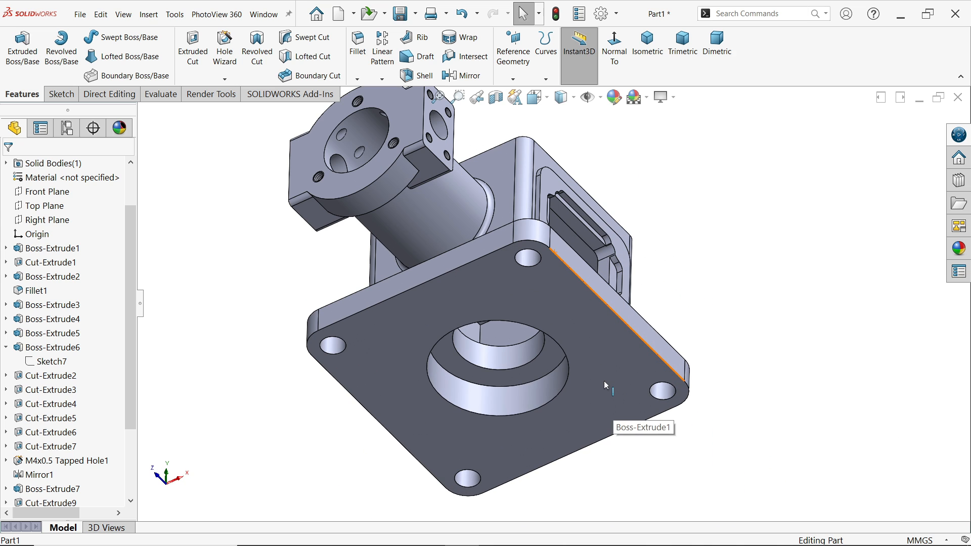
left_click(604, 381)
left_click(633, 384)
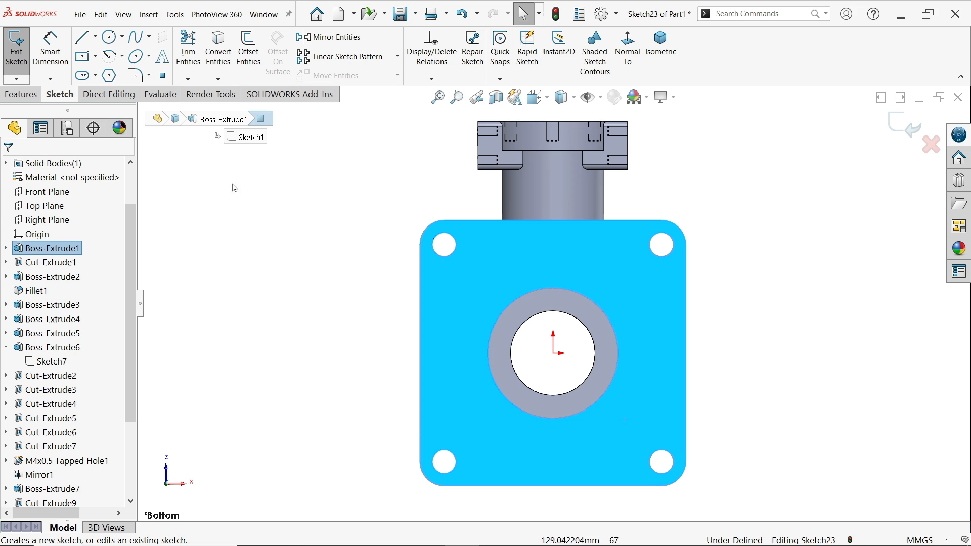
Step: Sketch a 90 x 90 mm center rectangle on the origin of the base plate's bottom face
left_click(82, 57)
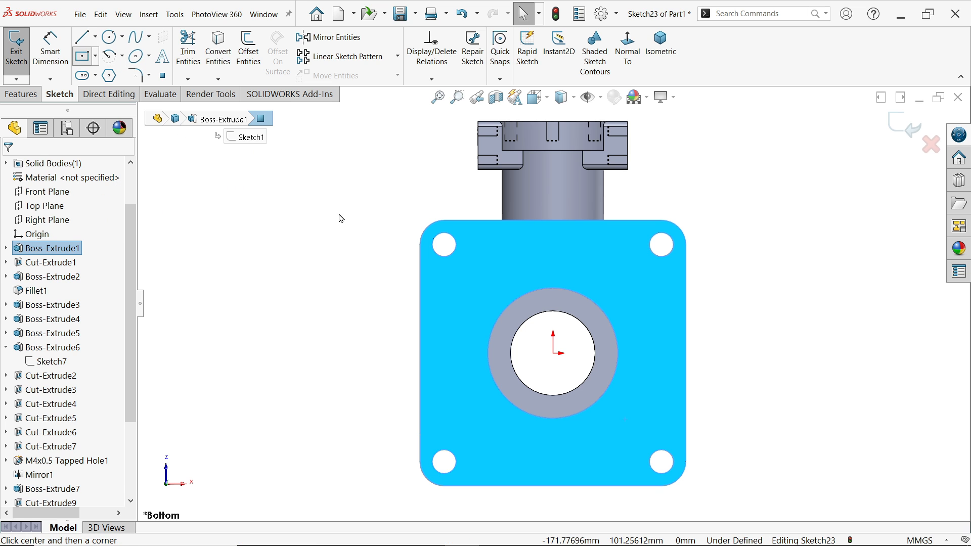
left_click(554, 353)
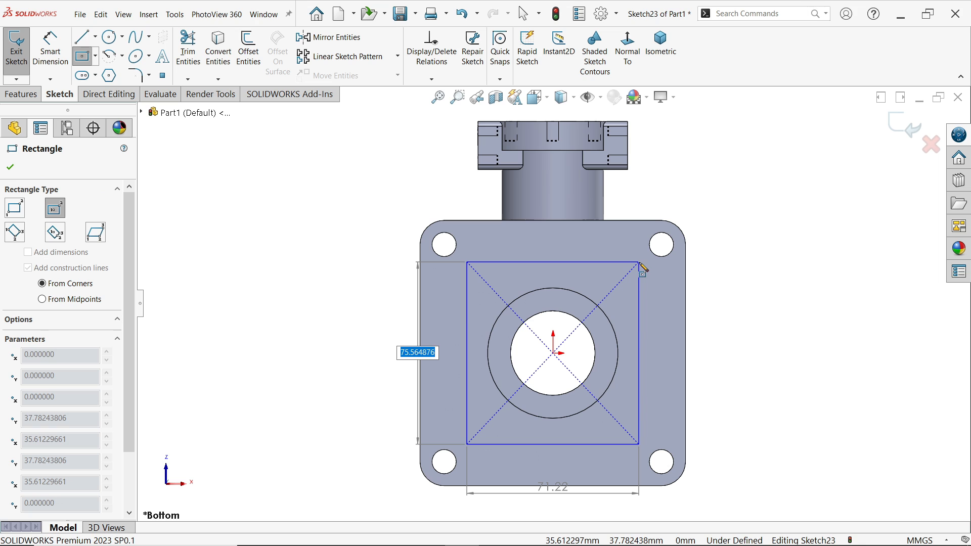
type("90")
key("Tab")
type("90")
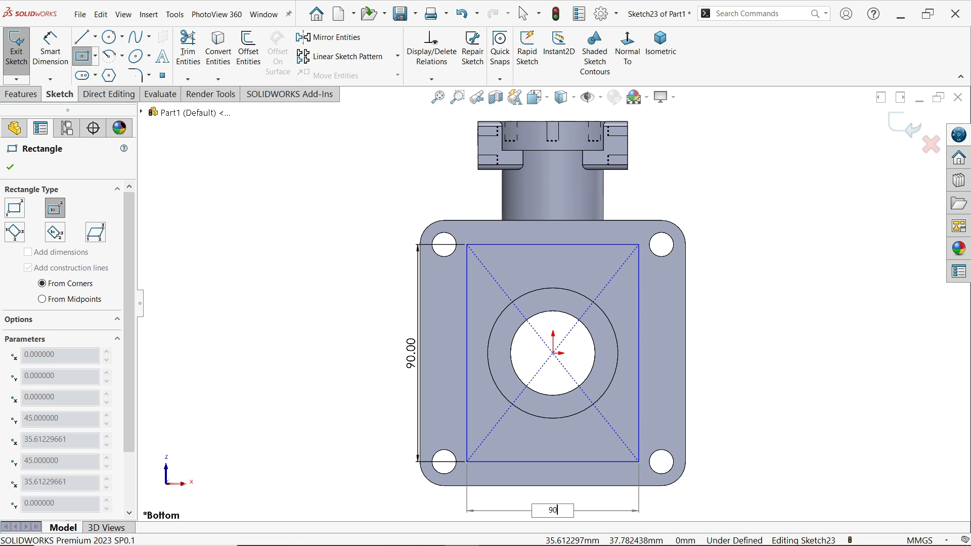
key("Return")
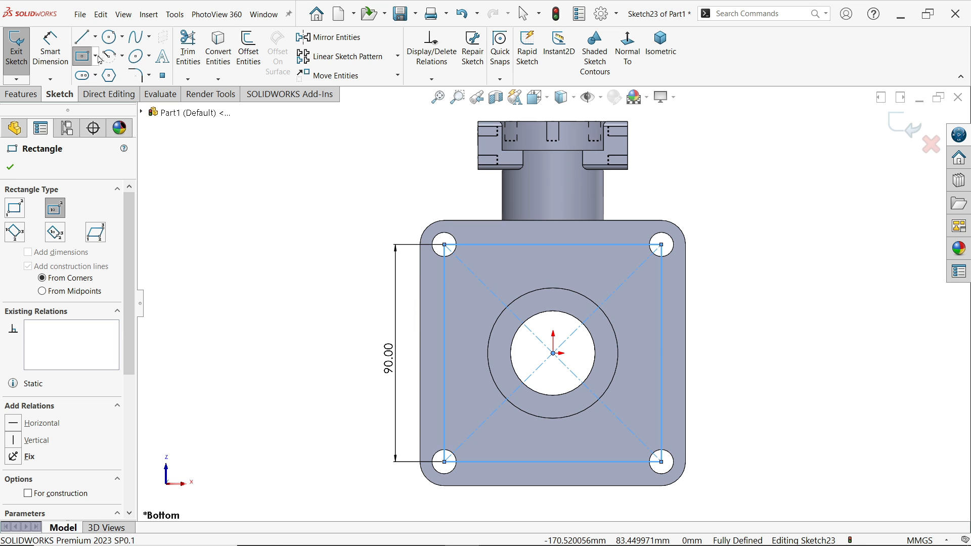
Step: Sketch a 20 mm diameter circle centred on each of the two upper corners of the 90 mm square
left_click(110, 36)
scroll(444, 245, "down", 3)
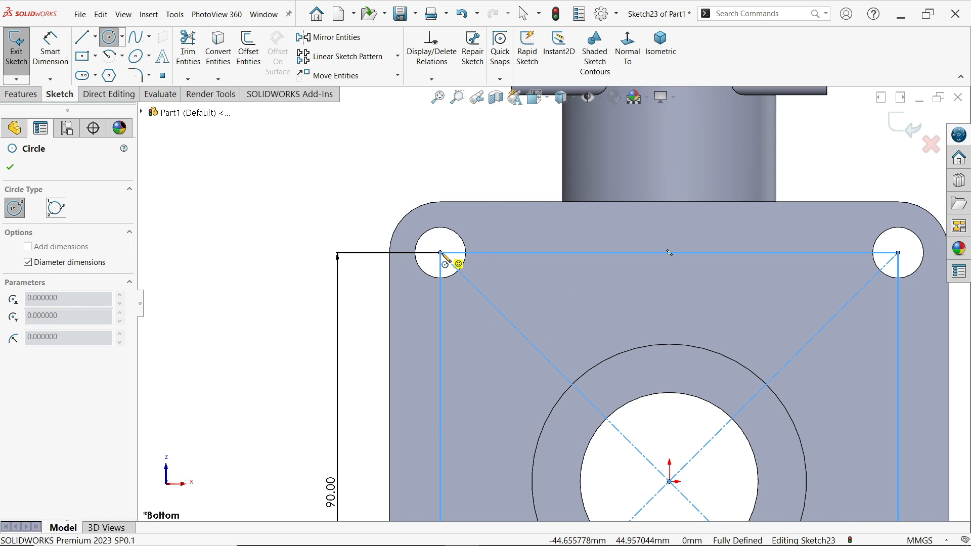
left_click(441, 253)
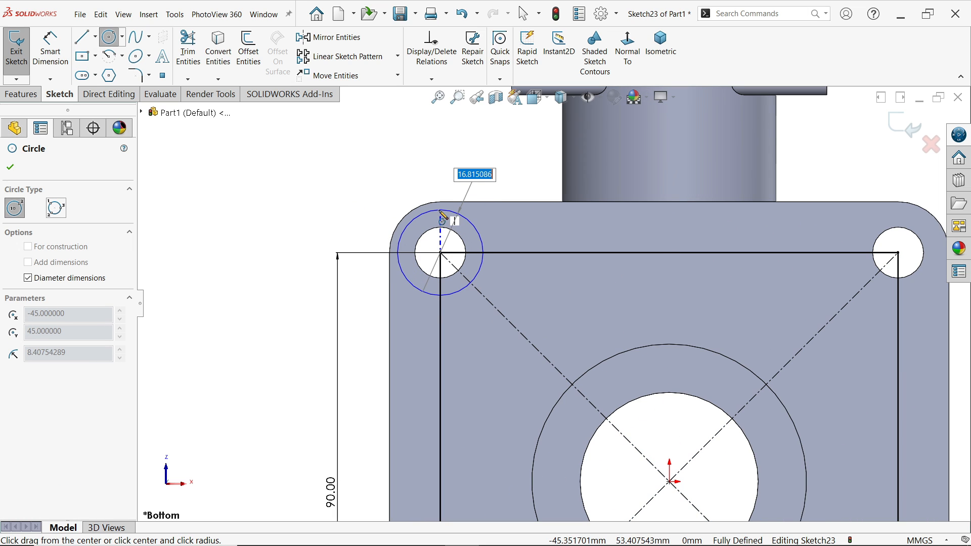
type("2")
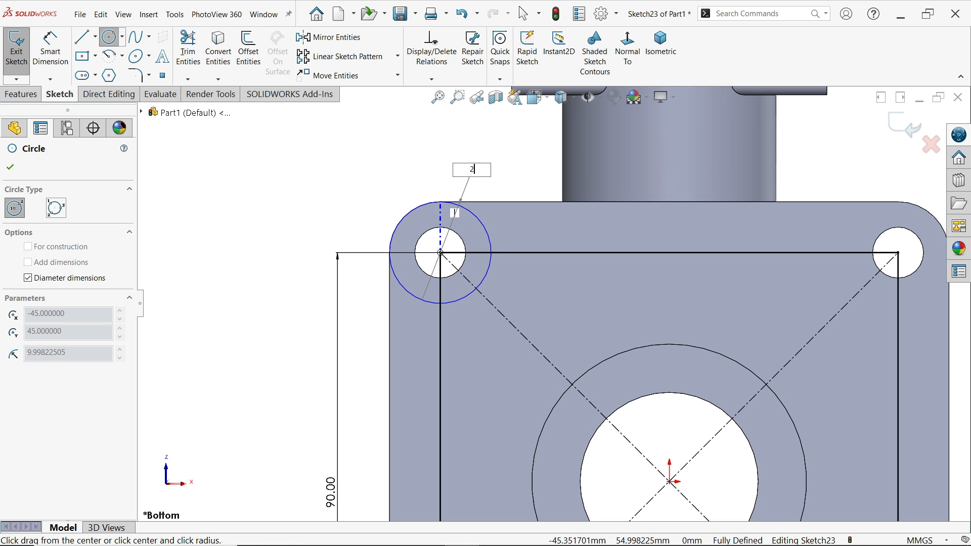
type("0")
key("Return")
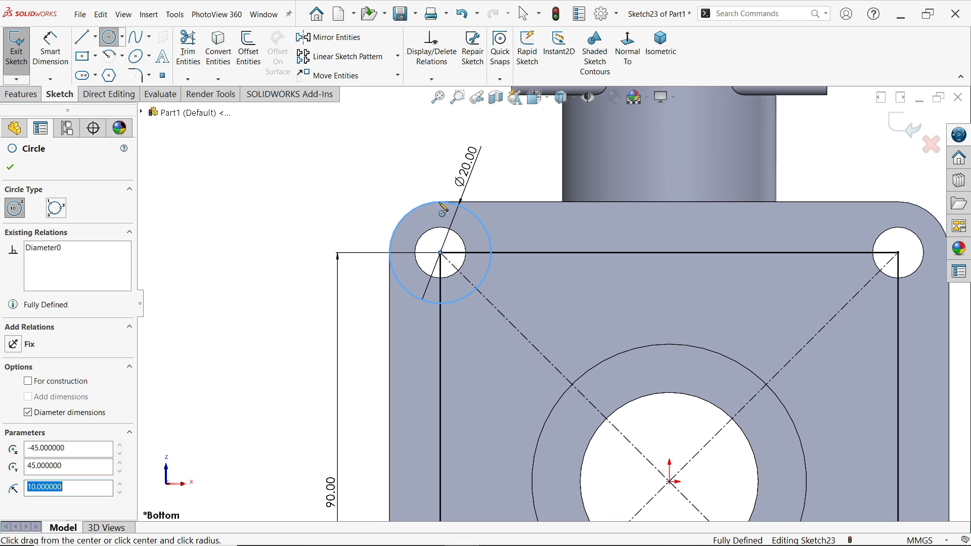
left_click(898, 253)
type("20")
key("Return")
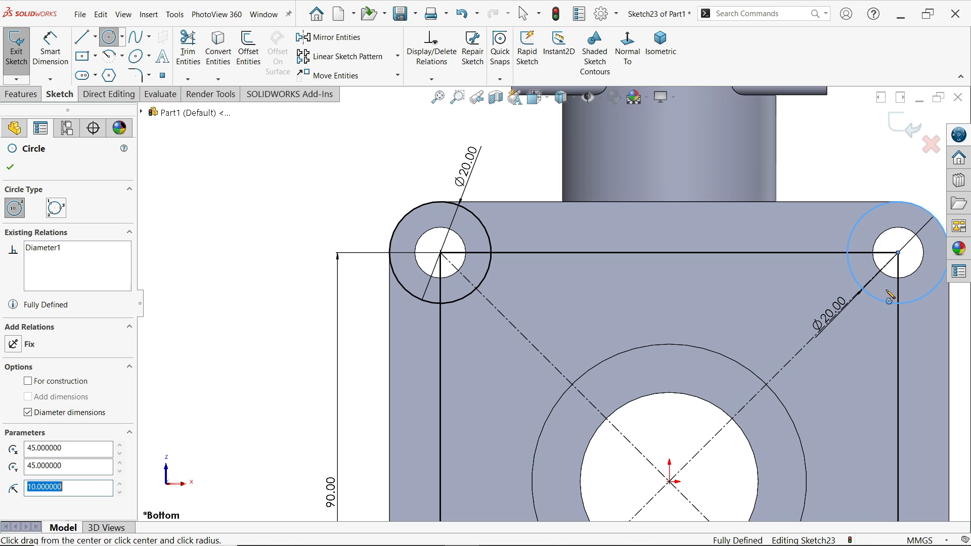
Step: Sketch a freehand-sized circle centred on each of the two lower corners of the 90 mm square
scroll(621, 290, "up", 6)
scroll(612, 433, "down", 3)
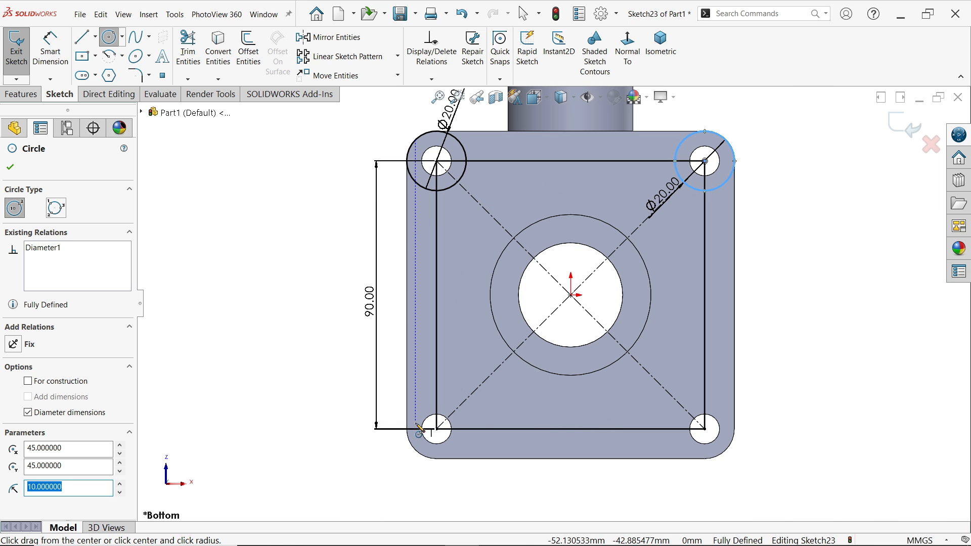
left_click(436, 429)
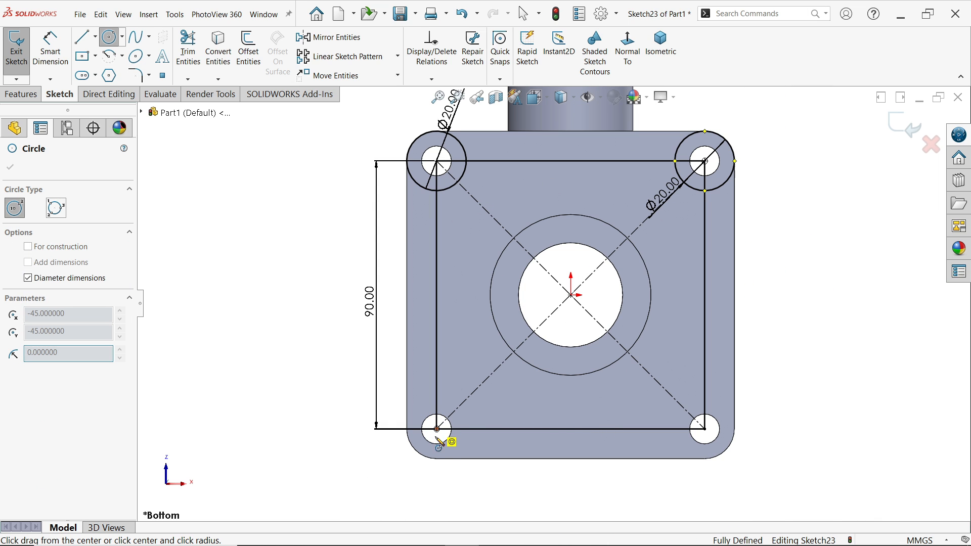
left_click(426, 473)
left_click(722, 441)
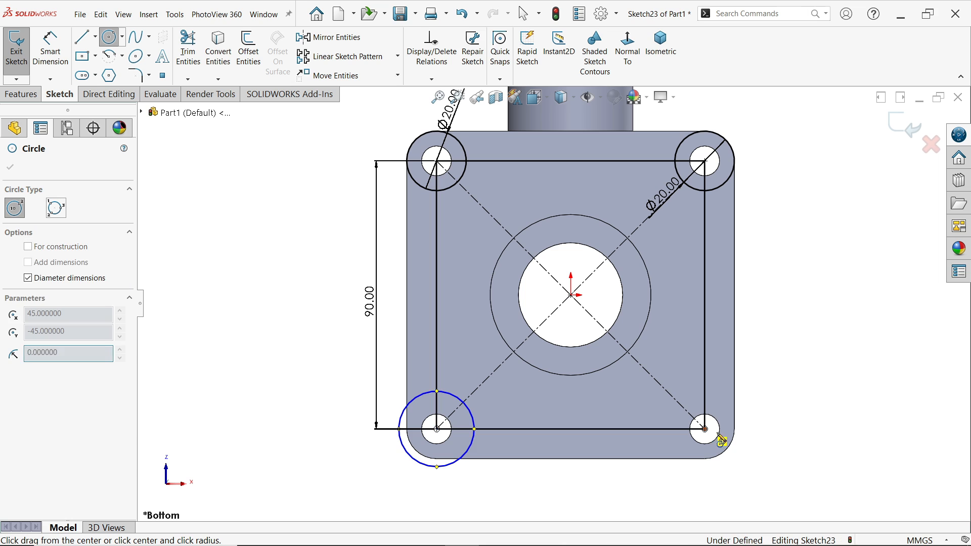
left_click(757, 440)
key("Escape")
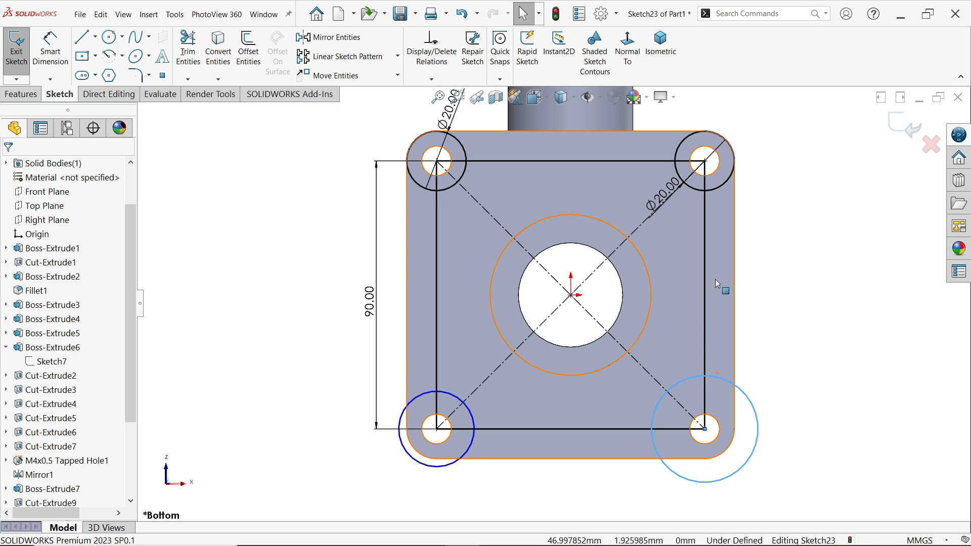
Step: Make the two lower corner circles equal to the upper-right 20 mm circle
left_click(715, 188)
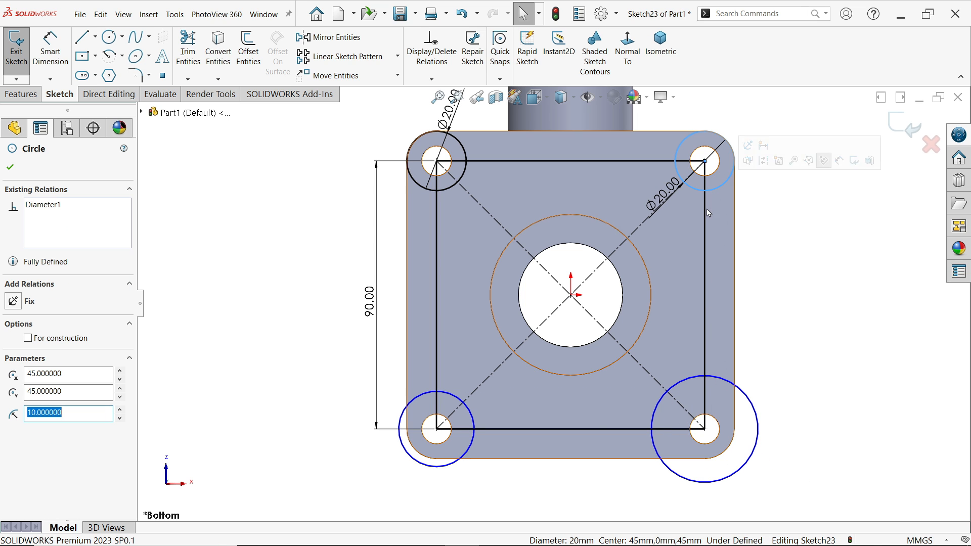
left_click(473, 435, "ctrl")
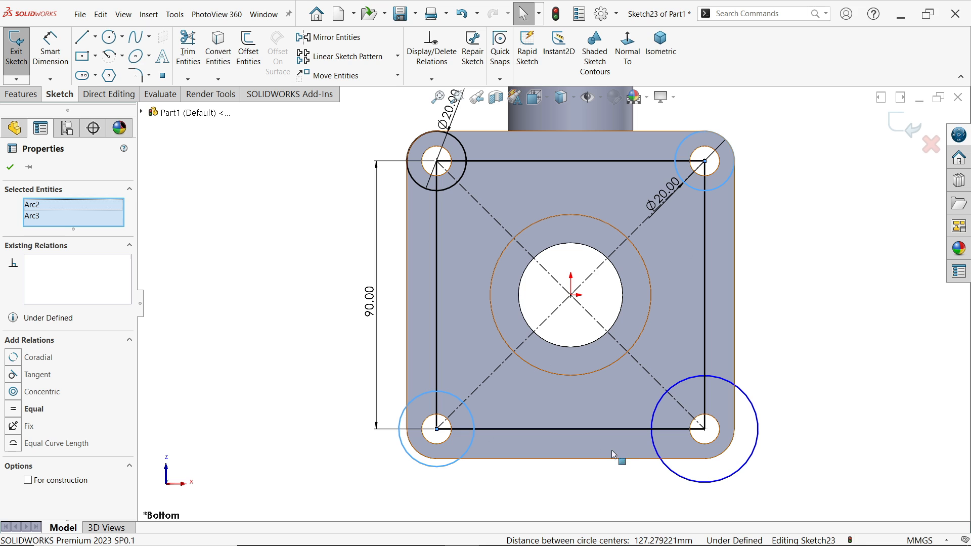
left_click(657, 454, "ctrl")
left_click(716, 409)
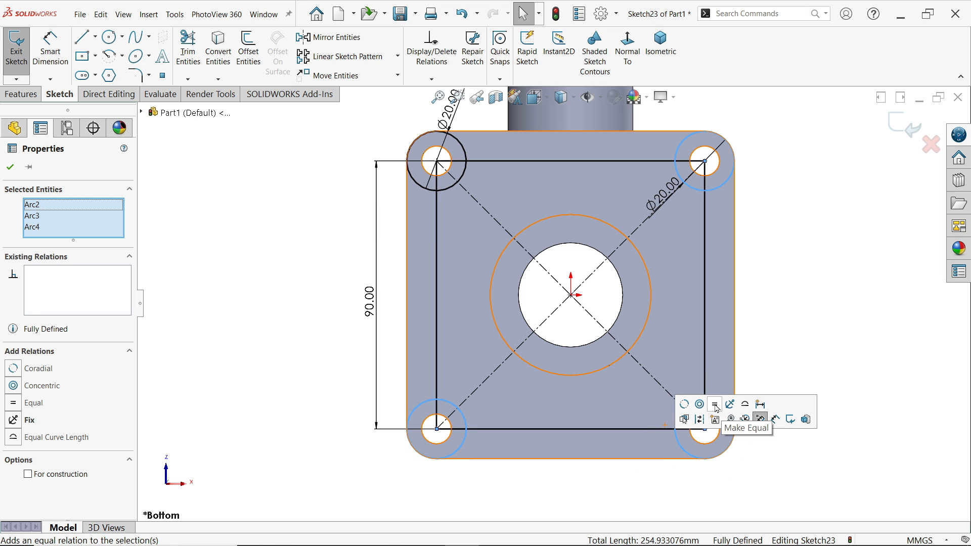
left_click(784, 306)
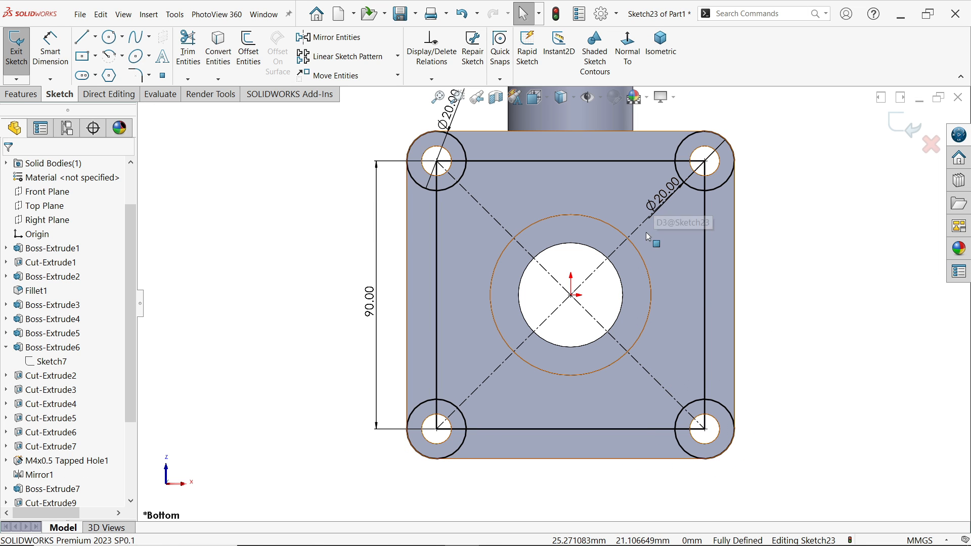
Step: Sketch a 66 mm diameter circle centred on the origin around the central bore
left_click(113, 40)
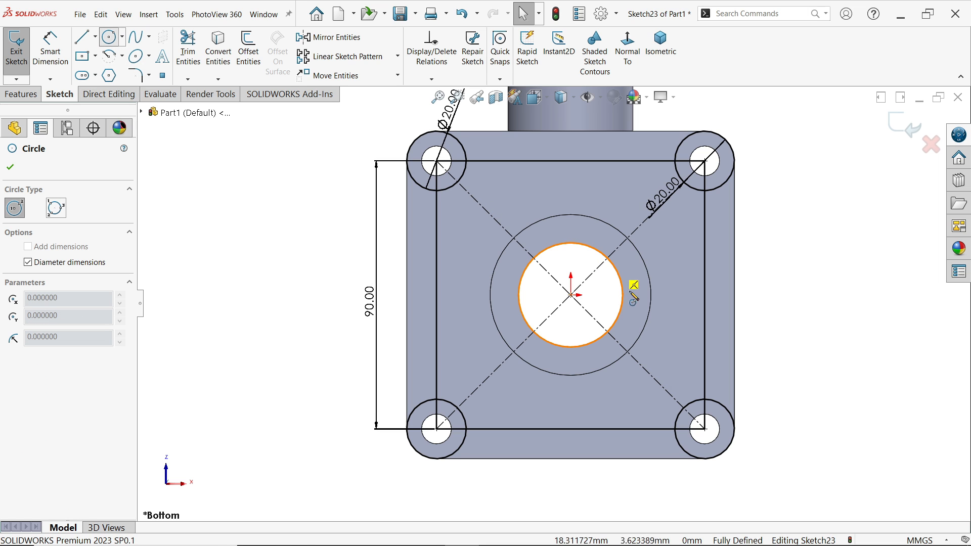
left_click(571, 295)
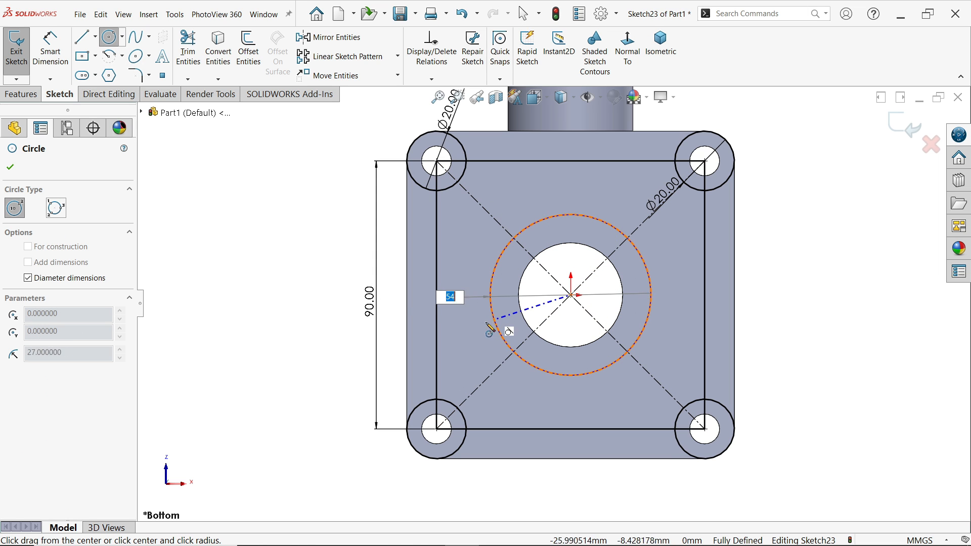
type("66")
key("Return")
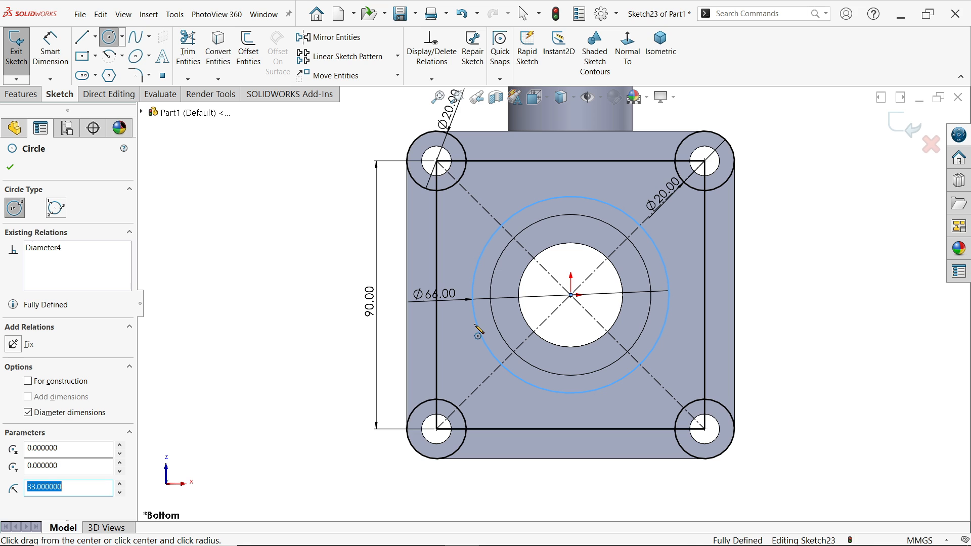
key("Escape")
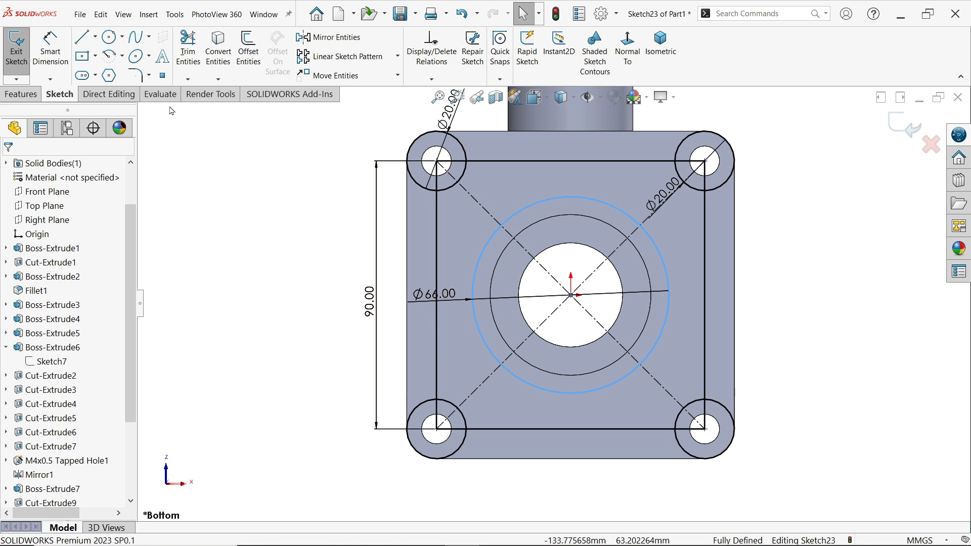
Step: Sketch a vertical corner rectangle around the centre and stretch it from the square's upper edge to its lower edge
left_click(95, 56)
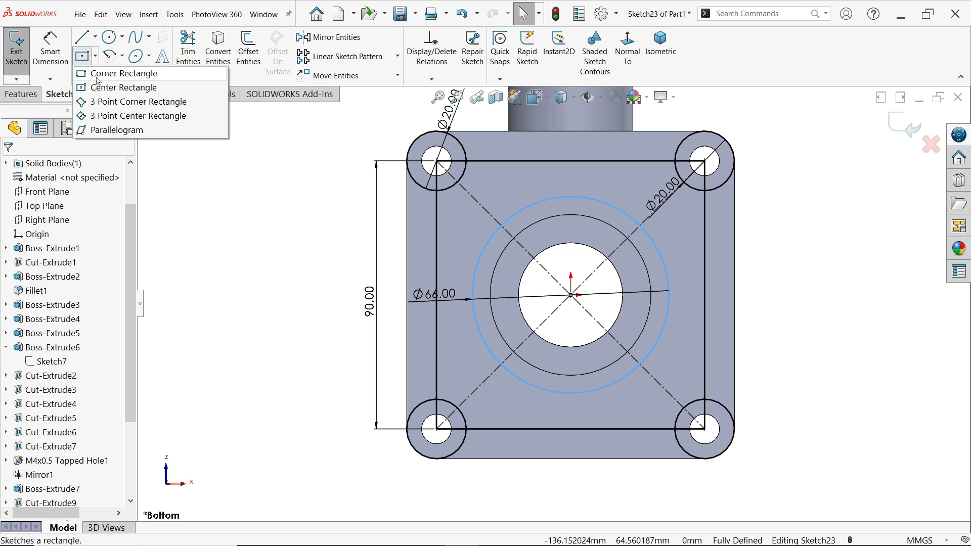
left_click(98, 76)
scroll(545, 164, "down", 1)
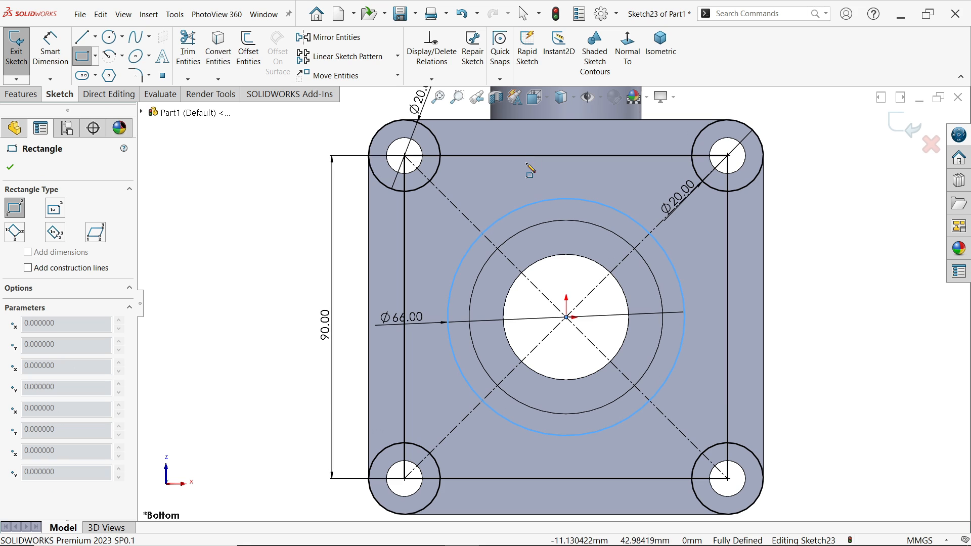
left_click(527, 157)
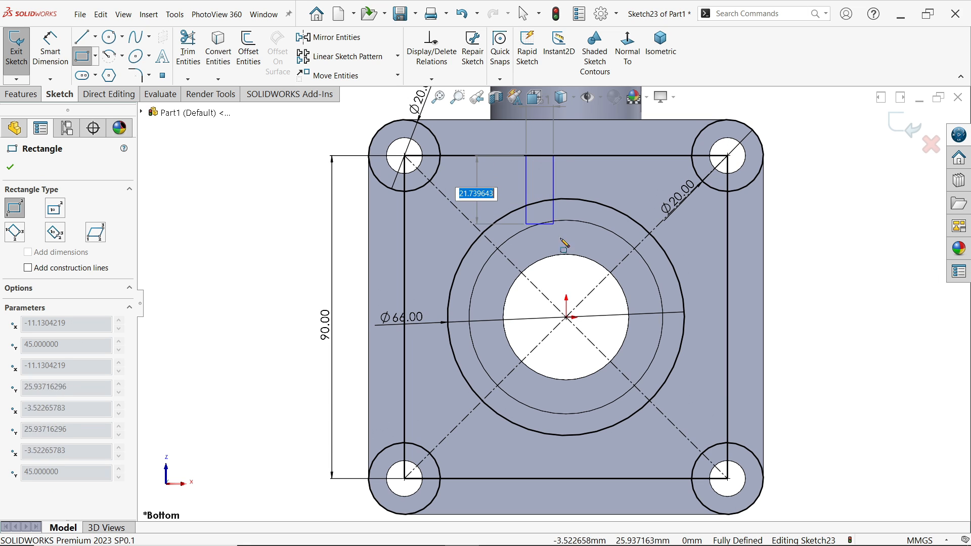
left_click(608, 308)
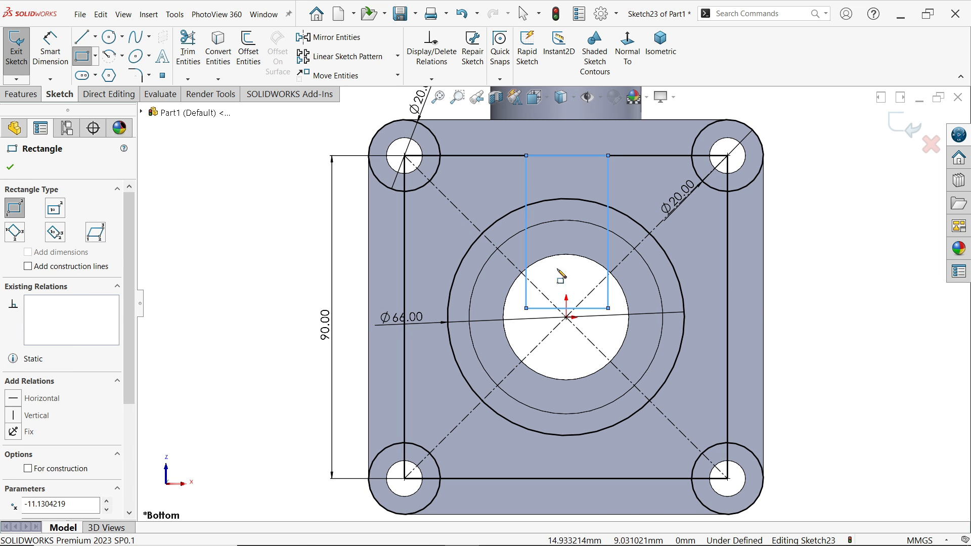
key("Escape")
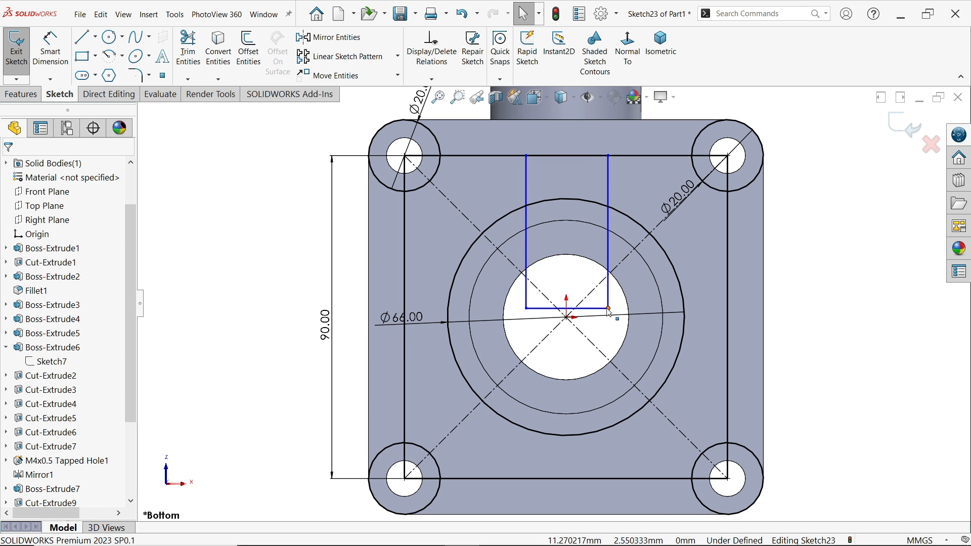
left_click_drag(608, 310, 613, 481)
Step: Sketch a horizontal corner rectangle around the centre, spanning from the square's right edge to its left edge
left_click(93, 55)
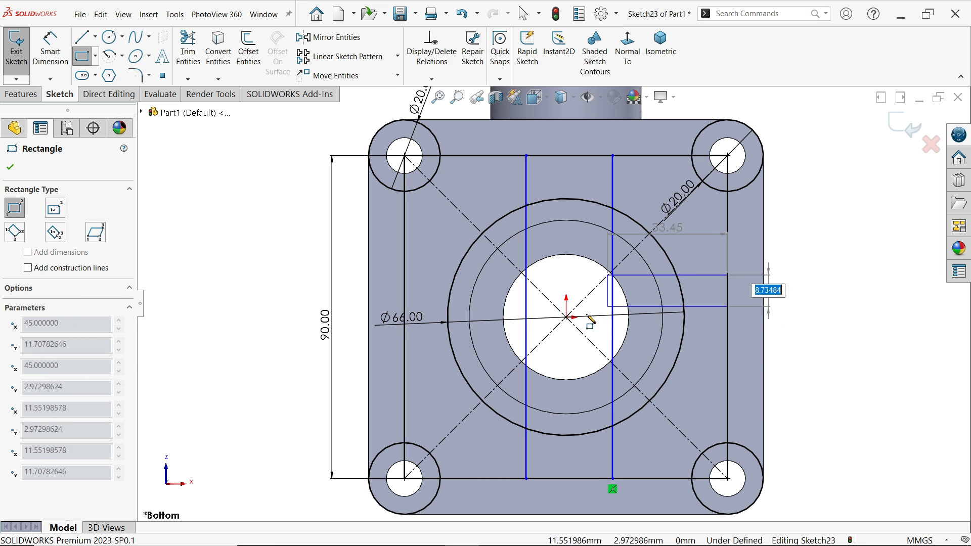
left_click(728, 274)
left_click(404, 375)
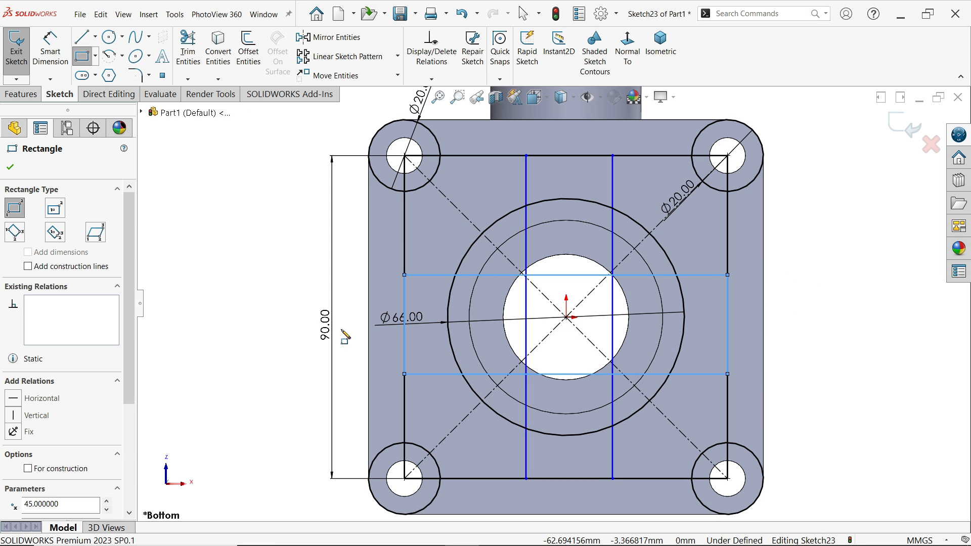
key("Escape")
scroll(574, 288, "down", 2)
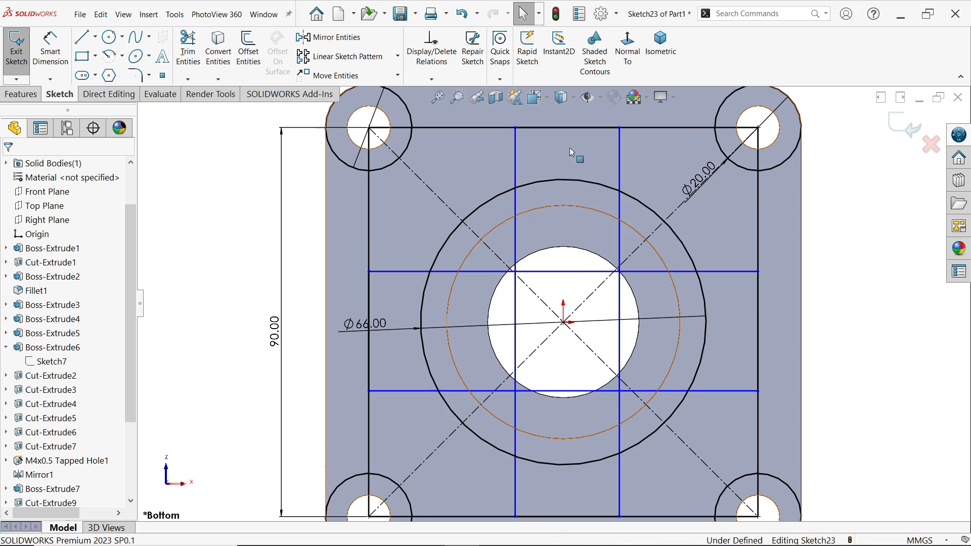
Step: Sketch two short construction centerlines from the origin, one vertically upward and one horizontally to the left
scroll(574, 152, "down", 1)
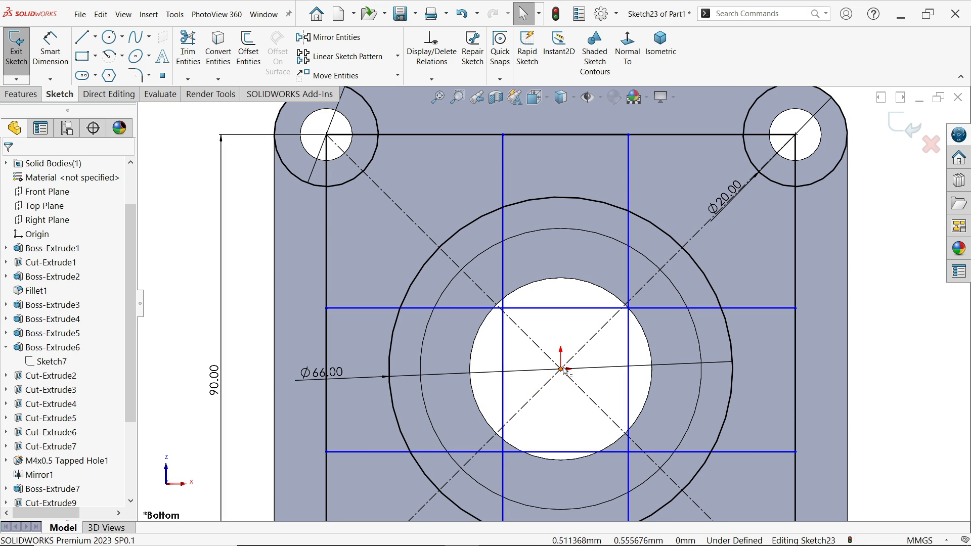
left_click(95, 37)
left_click(106, 69)
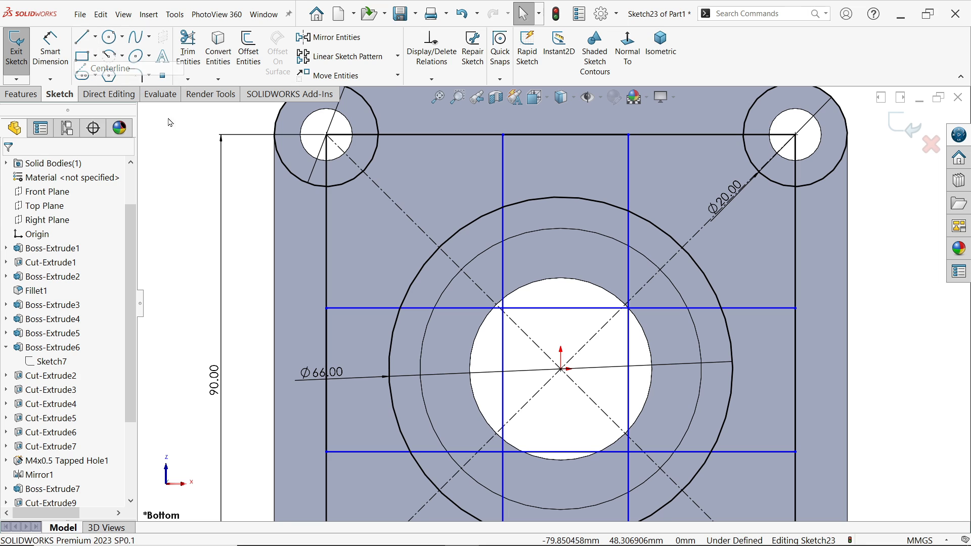
scroll(576, 380, "down", 4)
left_click(549, 292)
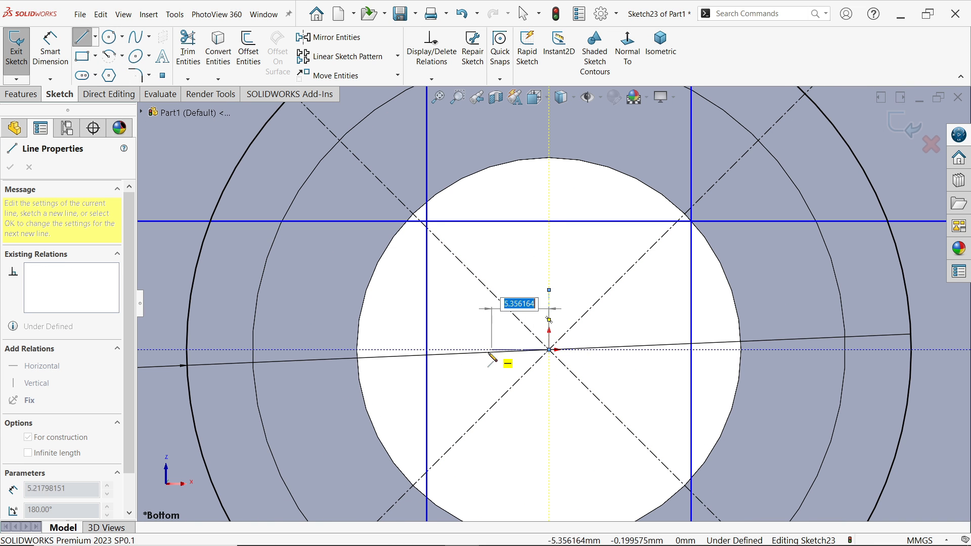
left_click(469, 349)
key("Escape")
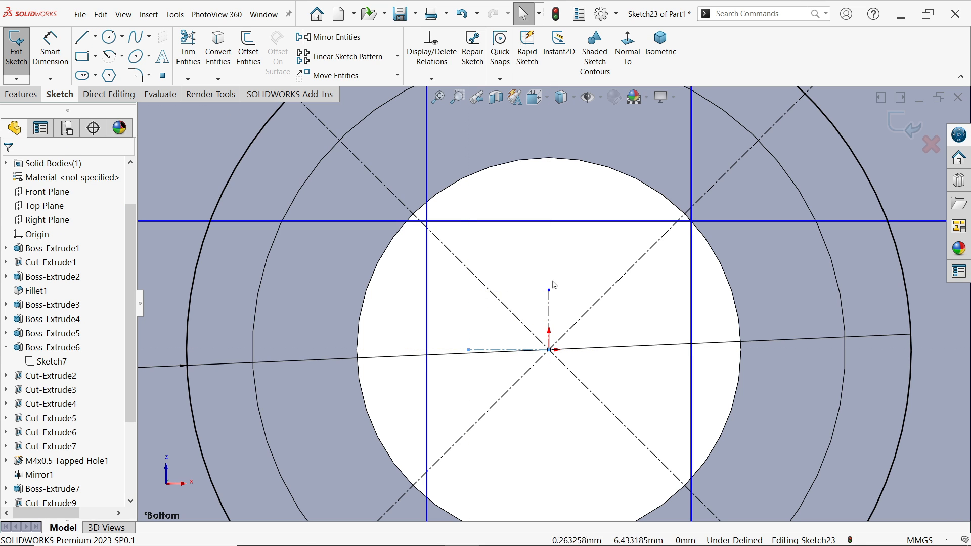
Step: Make the vertical rectangle's two long sides symmetric about the short vertical centerline through the origin
scroll(561, 304, "down", 3)
left_click(736, 329)
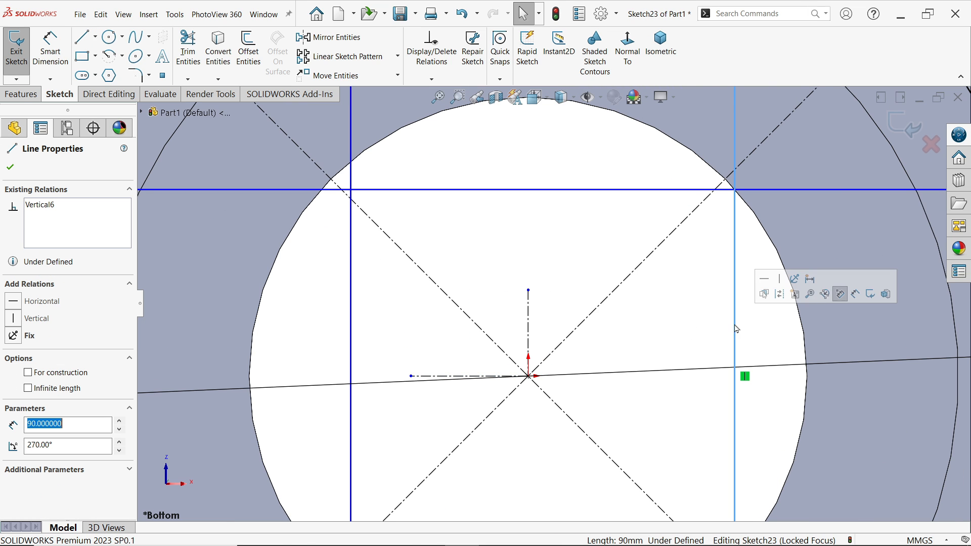
left_click(351, 317, "ctrl")
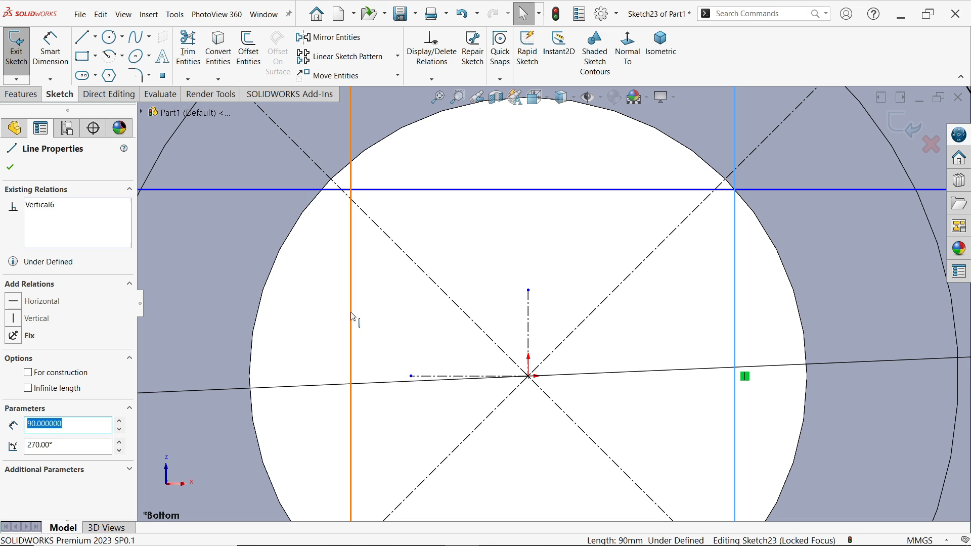
left_click(530, 333, "ctrl")
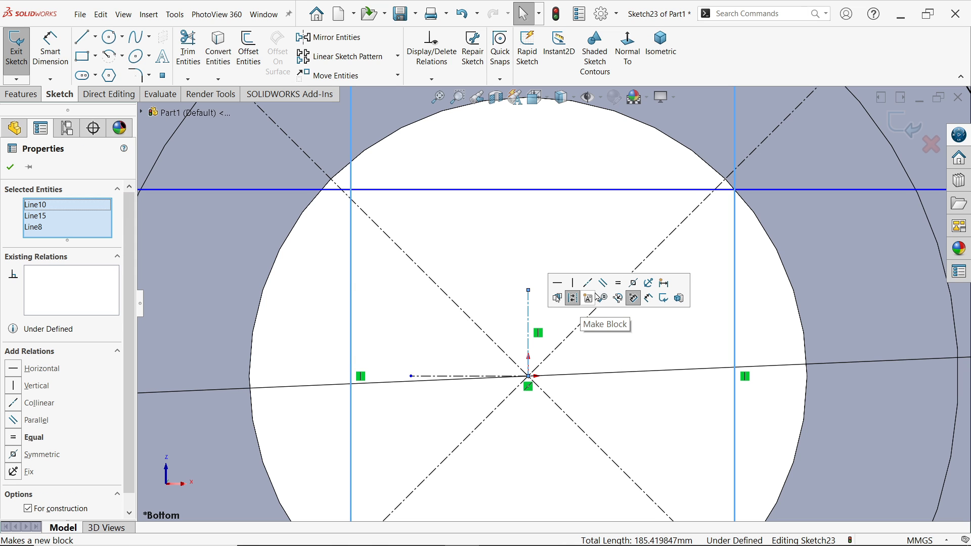
left_click(639, 286)
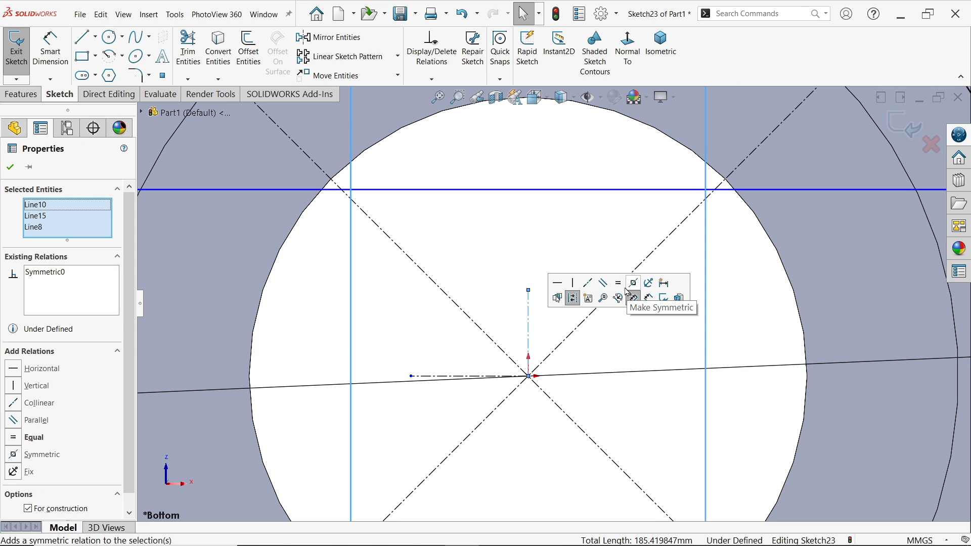
scroll(522, 340, "up", 3)
scroll(522, 341, "down", 4)
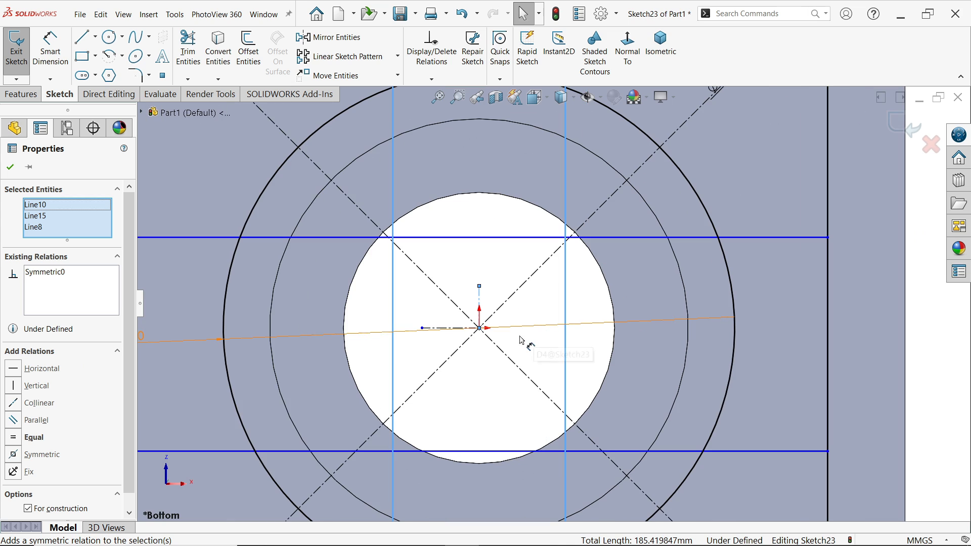
scroll(522, 340, "up", 3)
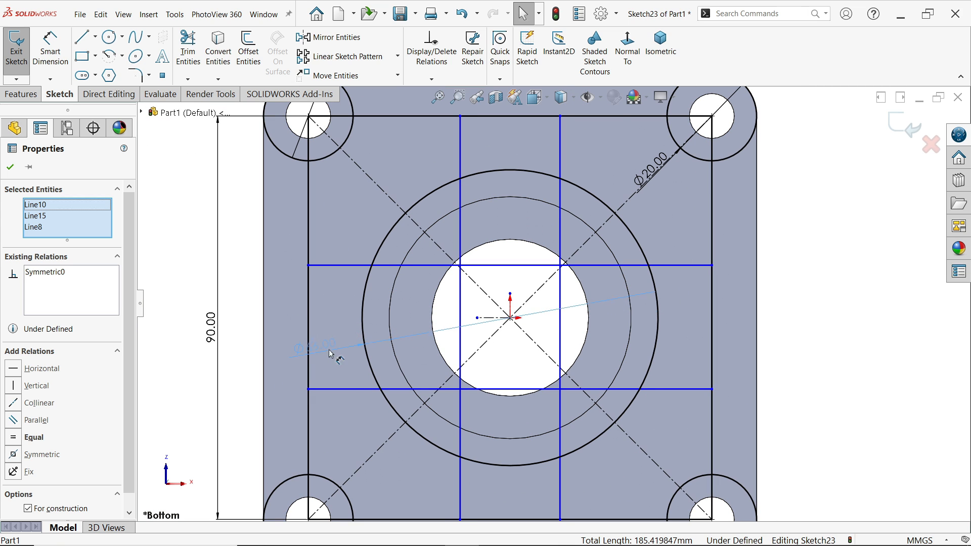
Step: Reposition the 66 mm diameter dimension and make the two long horizontal sketch lines symmetric about the short horizontal centerline at the origin
left_click_drag(329, 354, 358, 409)
scroll(532, 336, "down", 3)
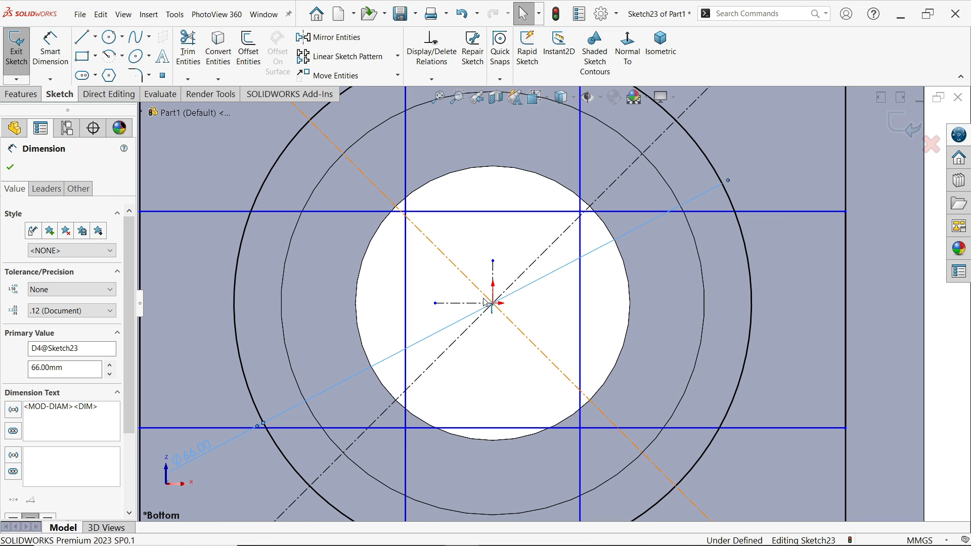
left_click(564, 211)
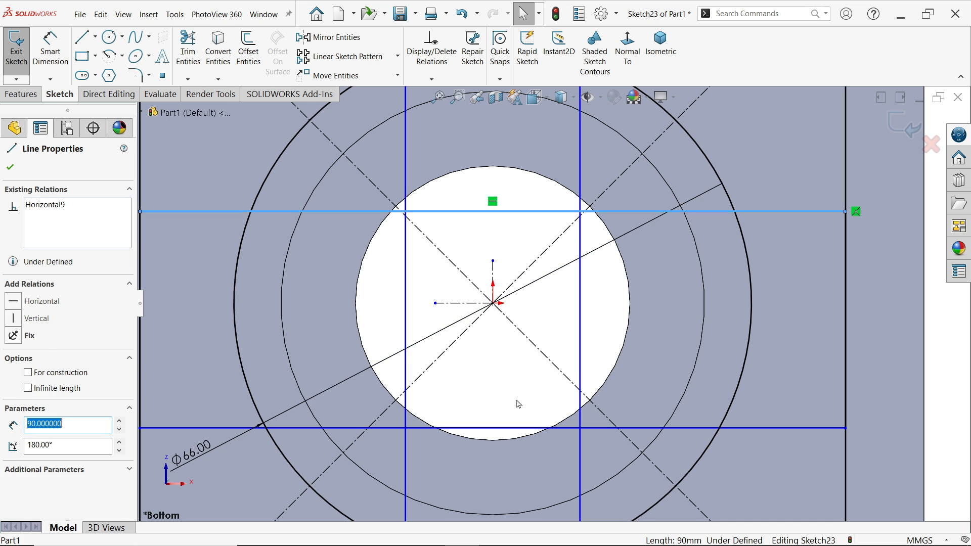
left_click(519, 429, "ctrl")
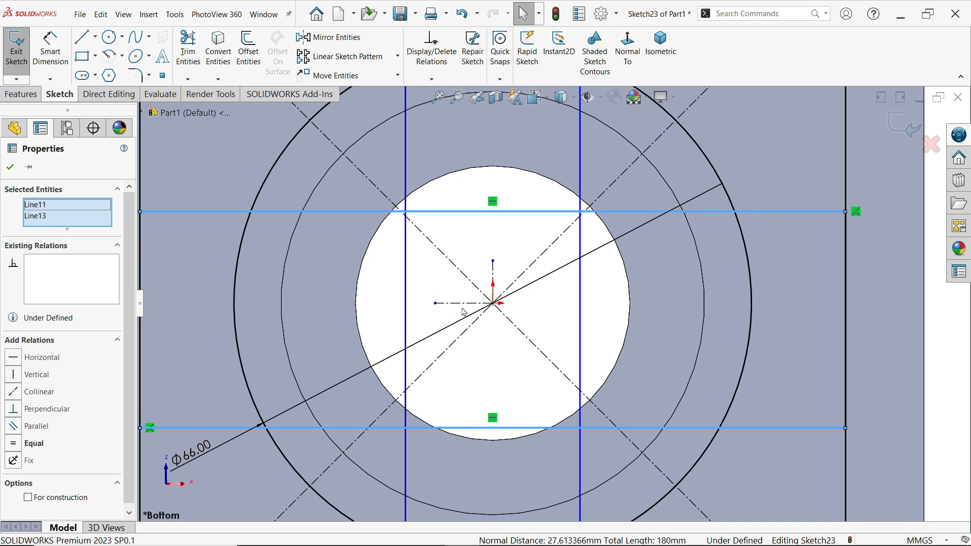
left_click(463, 303, "ctrl")
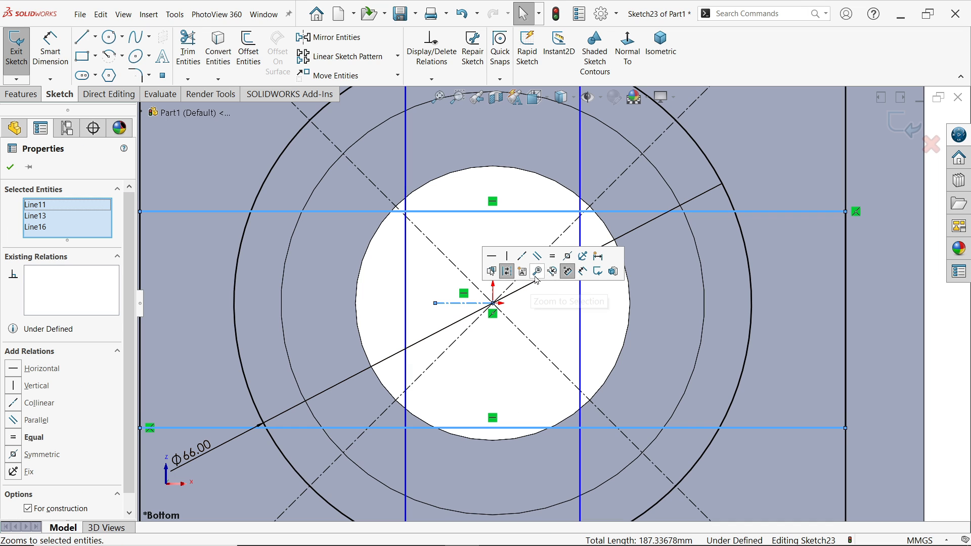
left_click(568, 257)
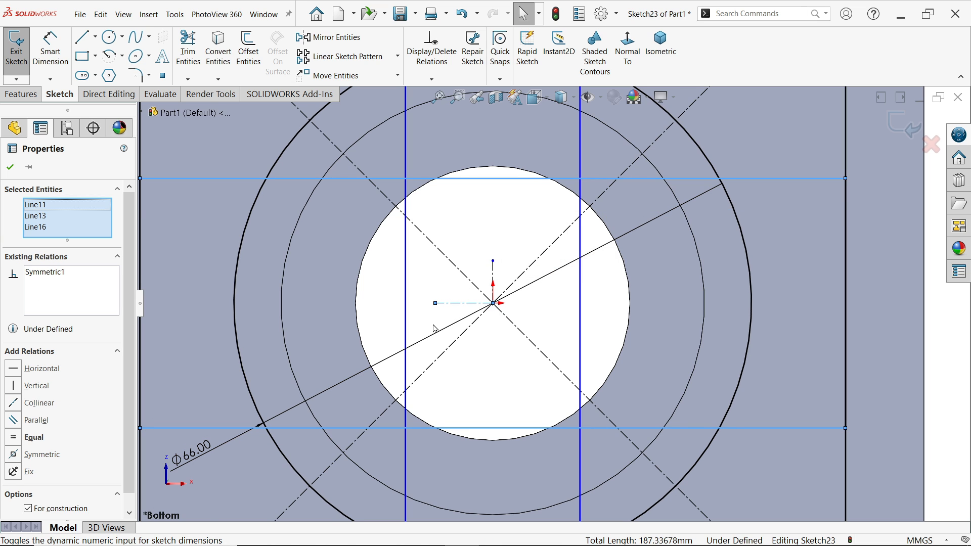
Step: Dimension the spacing between the two long vertical sketch lines and set it to 10 mm
key("f")
scroll(506, 283, "down", 2)
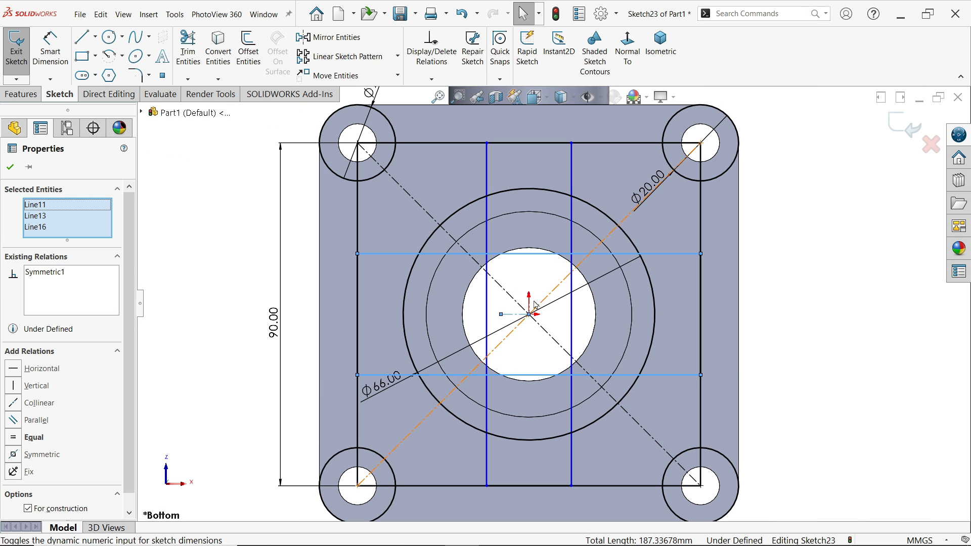
left_click(51, 49)
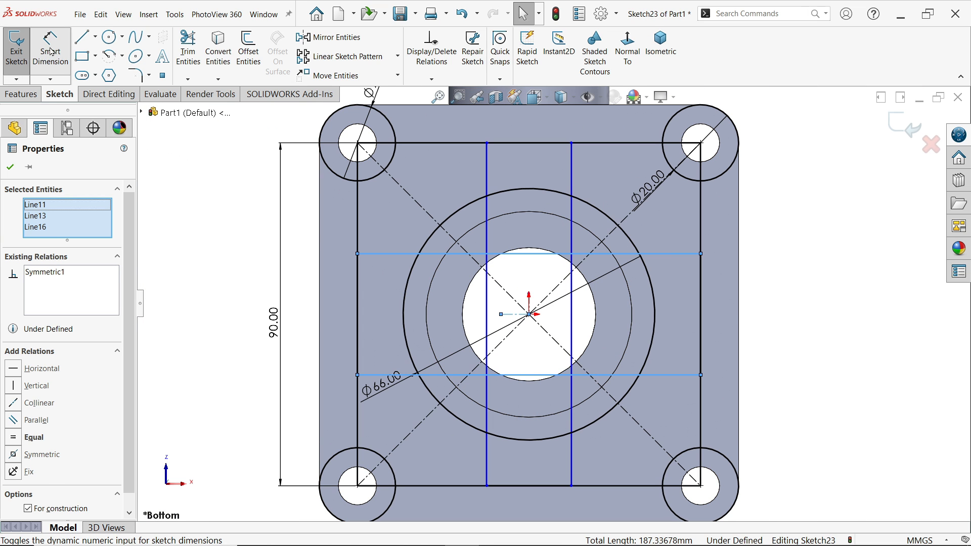
left_click(487, 176)
left_click(572, 192)
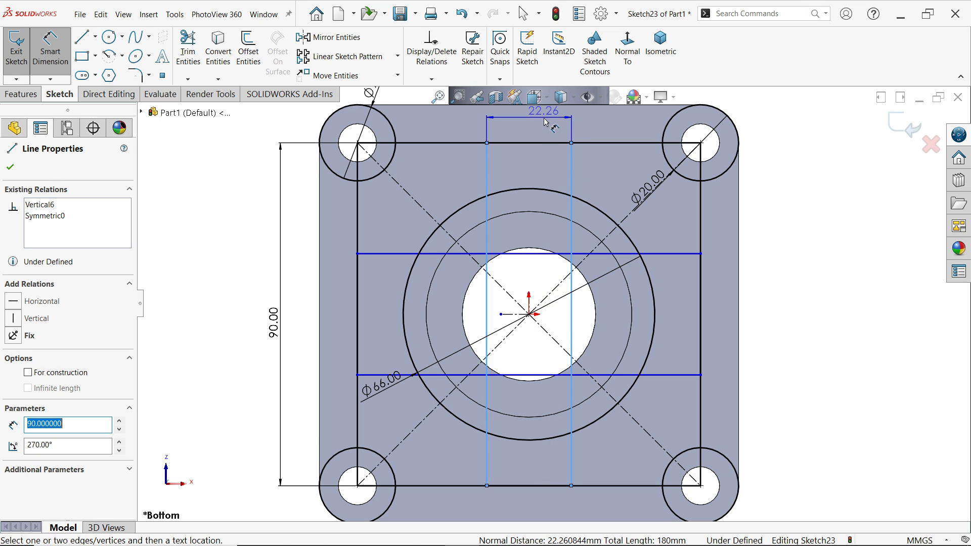
left_click(546, 123)
type("10")
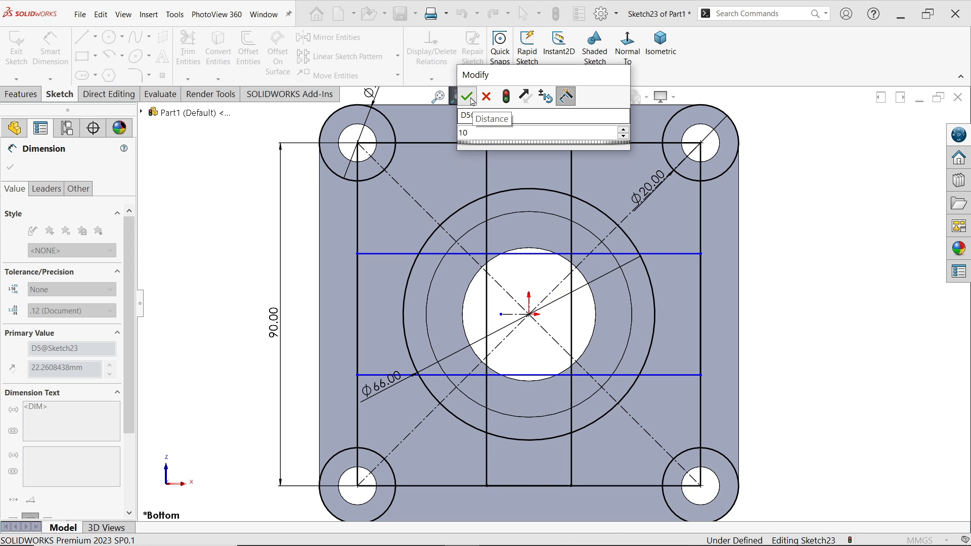
left_click(466, 96)
Step: Dimension the spacing between the two long horizontal sketch lines and set it to 10 mm
left_click(677, 254)
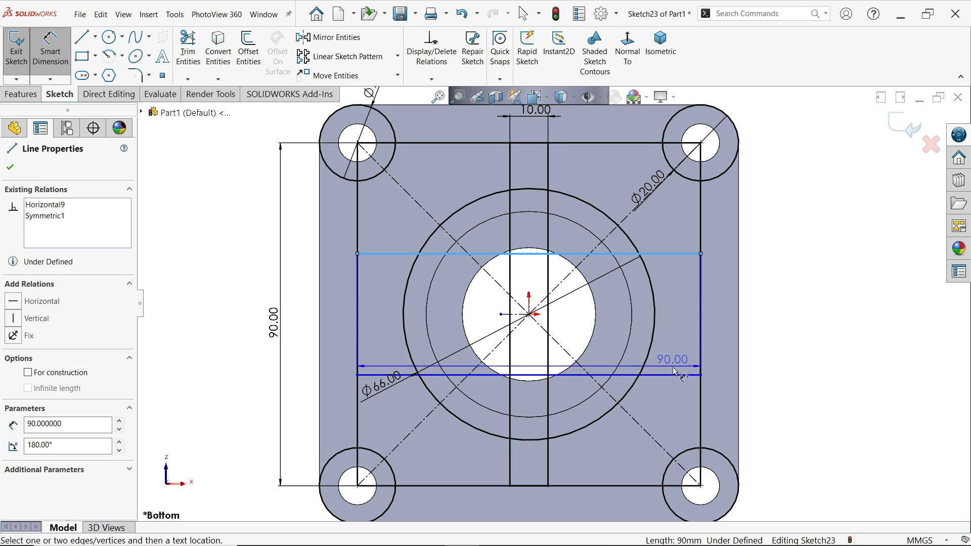
left_click(677, 375)
left_click(763, 324)
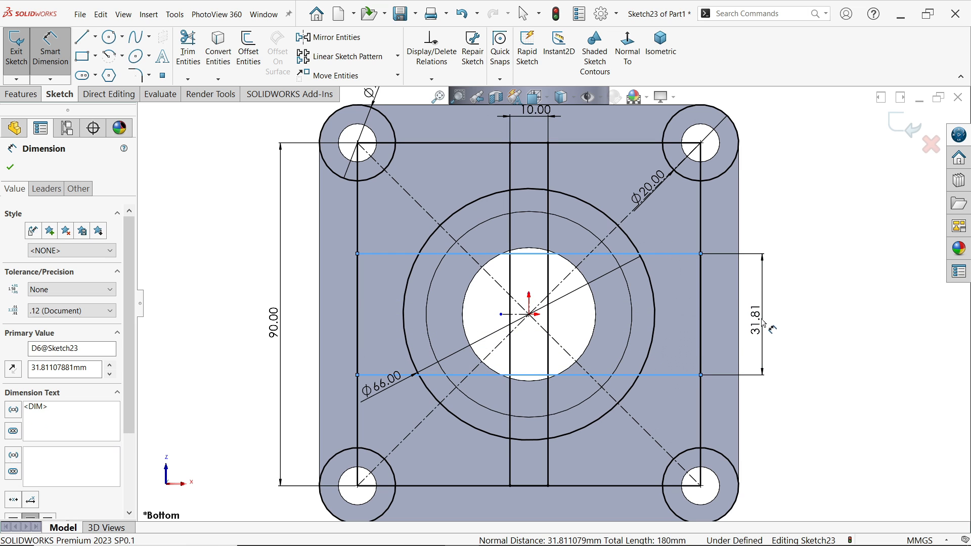
type("10")
key("Return")
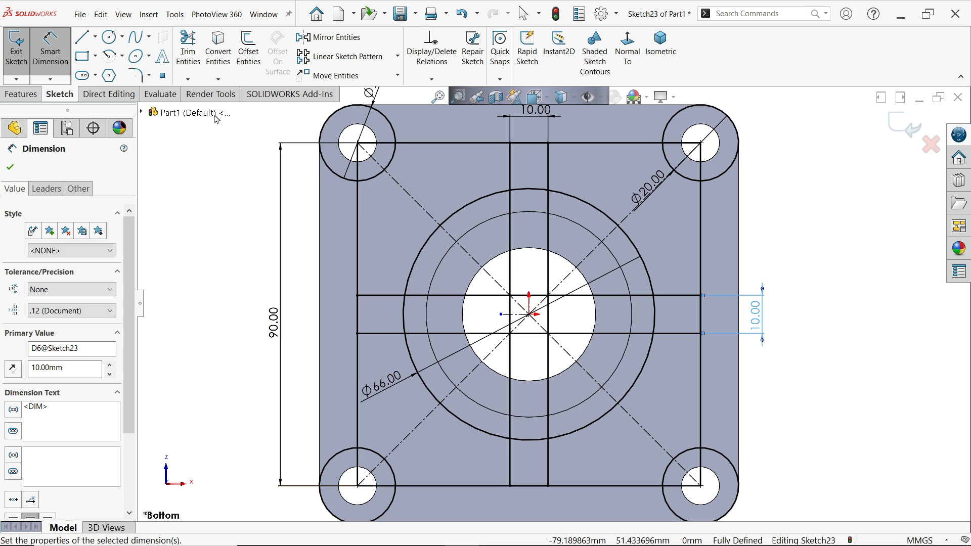
Step: Power trim the square's edges and the 66 mm circle between the 10 mm spaced lines on the left, right and bottom sides
left_click(190, 53)
scroll(554, 303, "up", 2)
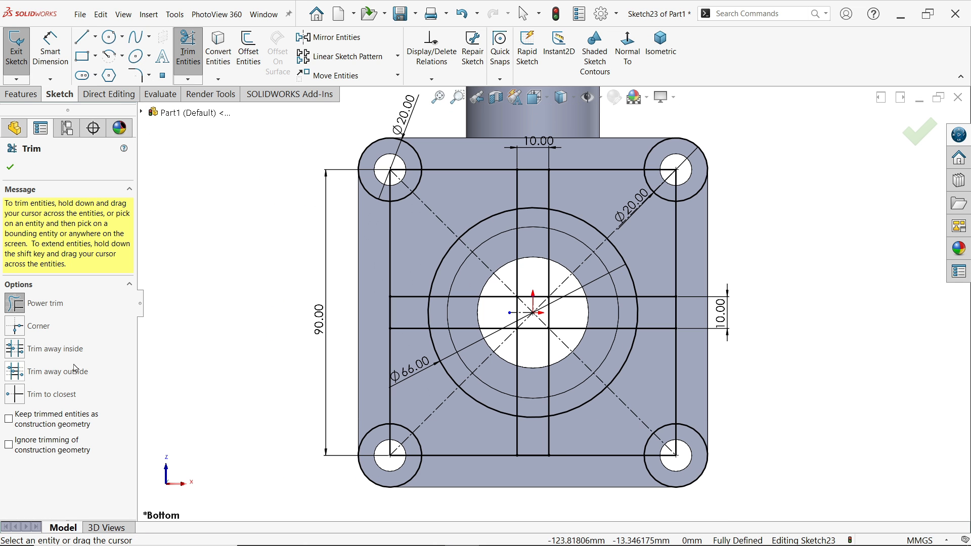
scroll(609, 461, "down", 2)
scroll(404, 285, "up", 2)
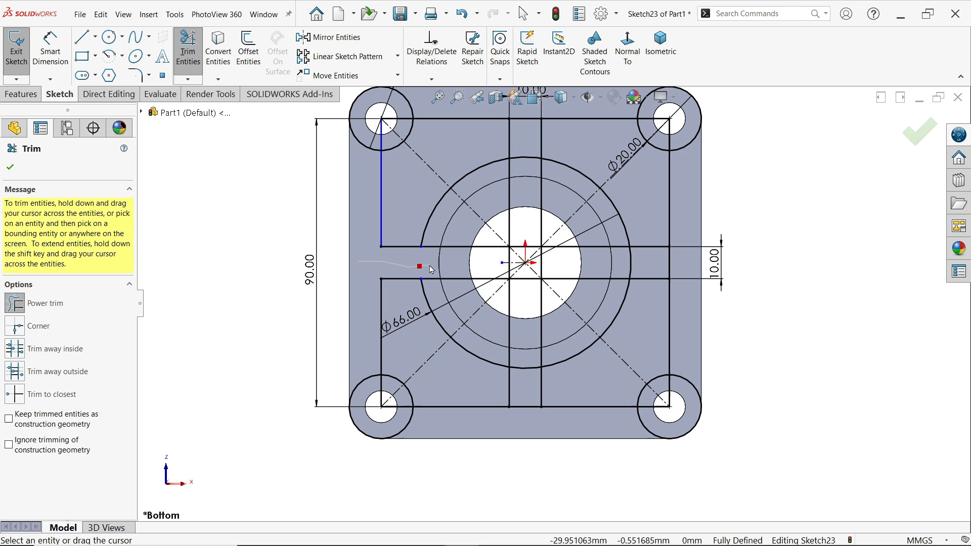
left_click_drag(430, 265, 434, 266)
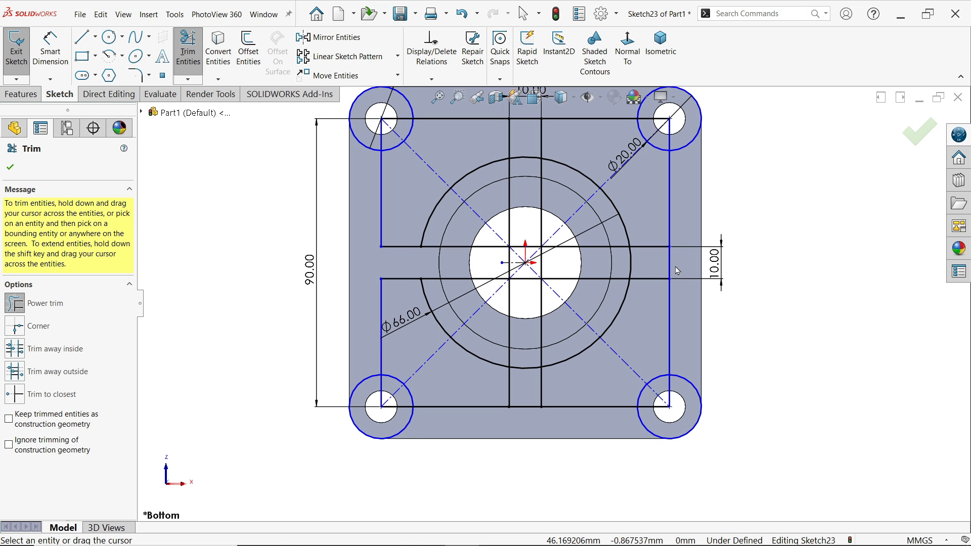
left_click_drag(644, 264, 622, 265)
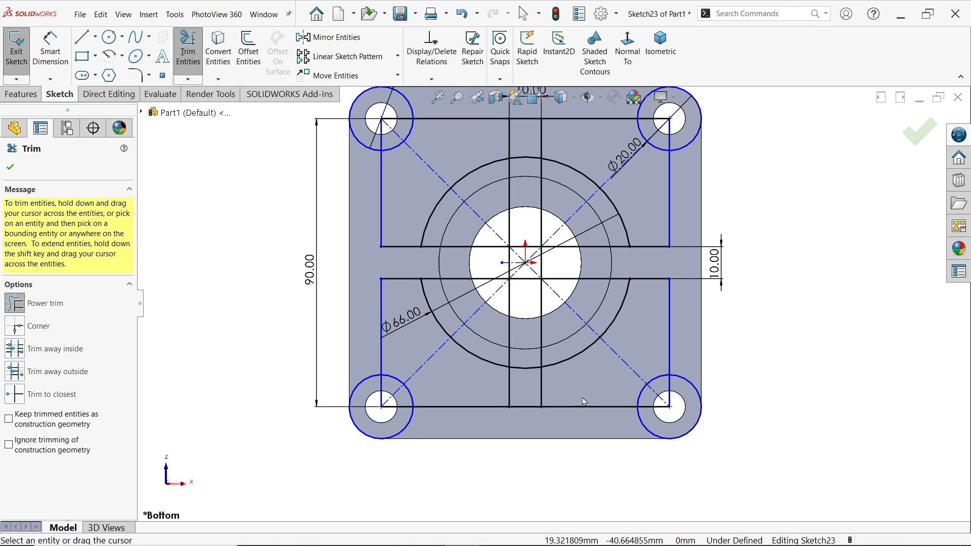
left_click_drag(523, 384, 526, 348)
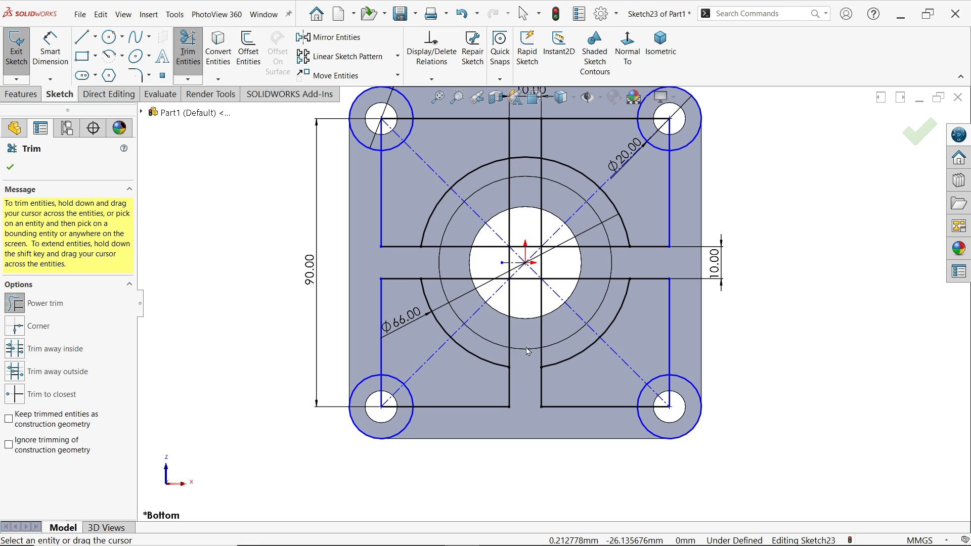
Step: Trim all rib line segments inside the 66 mm circle, plus the circle arc and square edge across the top rib
mouse_move(457, 268)
left_mouse_down()
mouse_move(458, 280)
mouse_move(461, 252)
left_mouse_up()
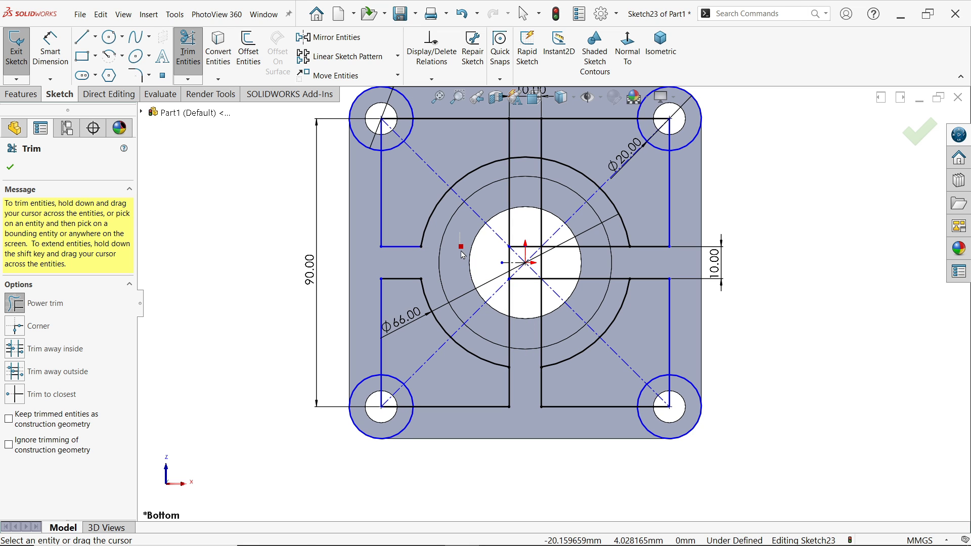
mouse_move(500, 197)
left_mouse_down()
mouse_move(549, 206)
mouse_move(526, 210)
left_mouse_up()
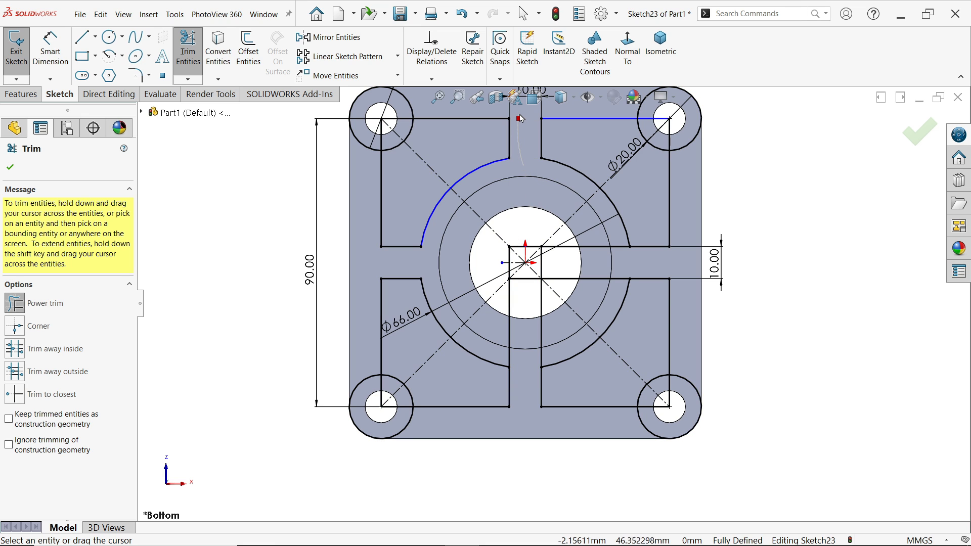
left_click_drag(521, 119, 524, 124)
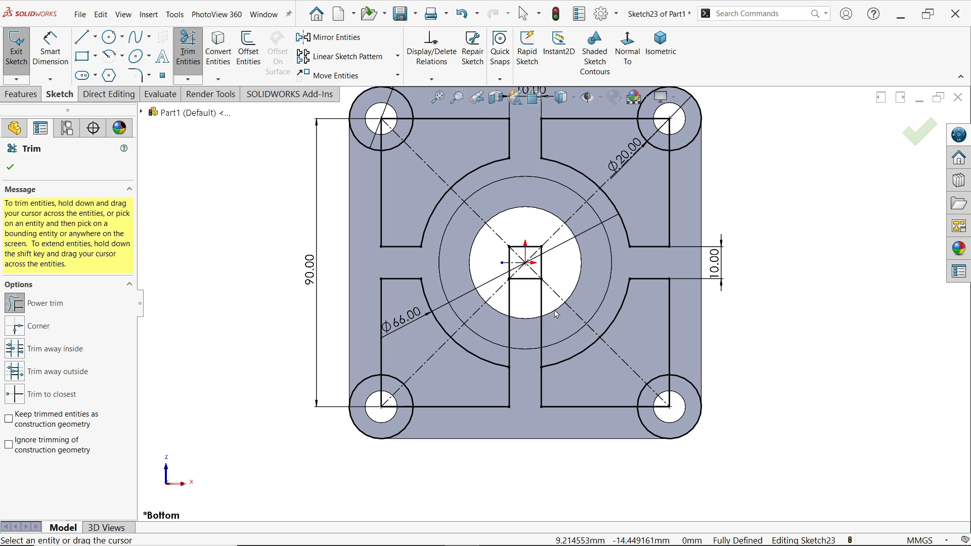
left_click_drag(557, 314, 532, 312)
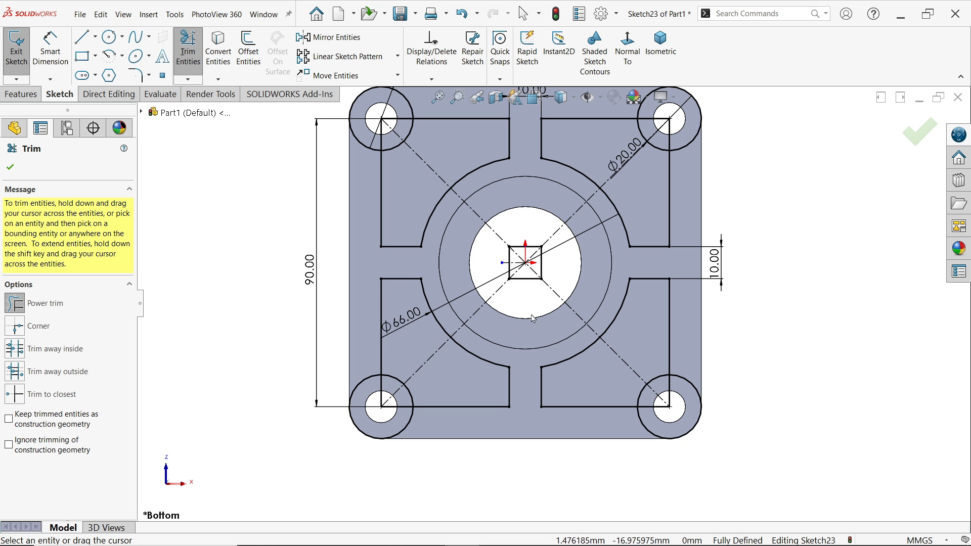
scroll(544, 303, "down", 4)
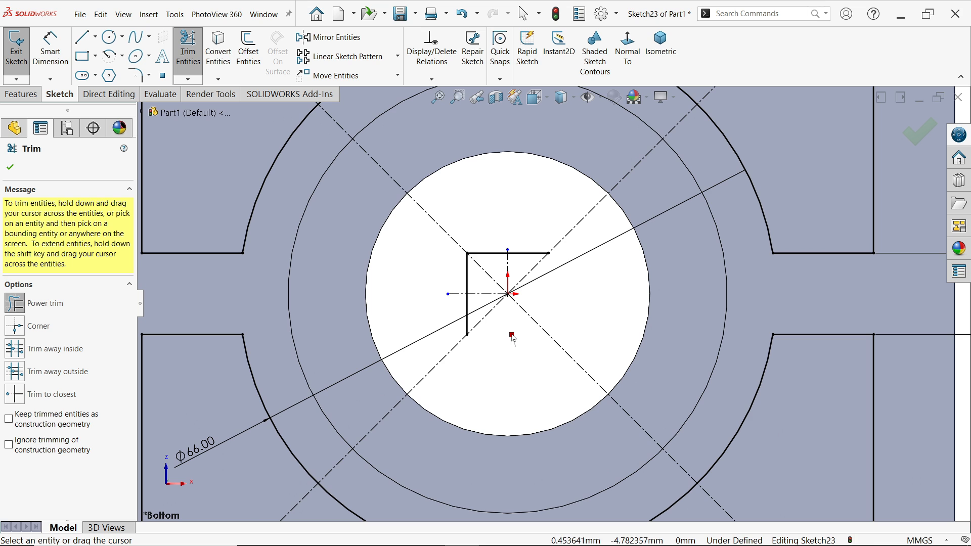
left_click_drag(470, 276, 474, 276)
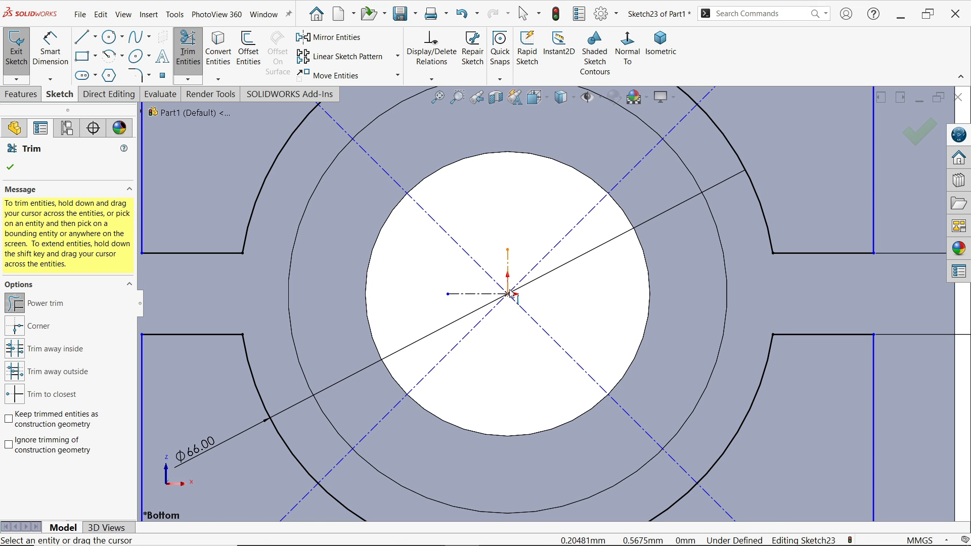
Step: Trim the outer portions of the four 20 mm corner circles, leaving only the quarter arcs inside the square
key("f")
scroll(570, 352, "down", 1)
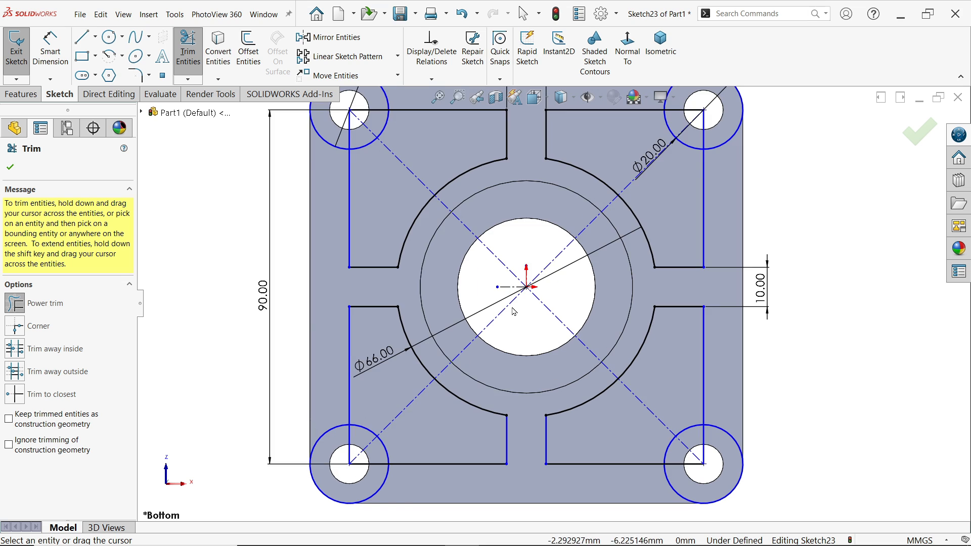
scroll(514, 308, "up", 1)
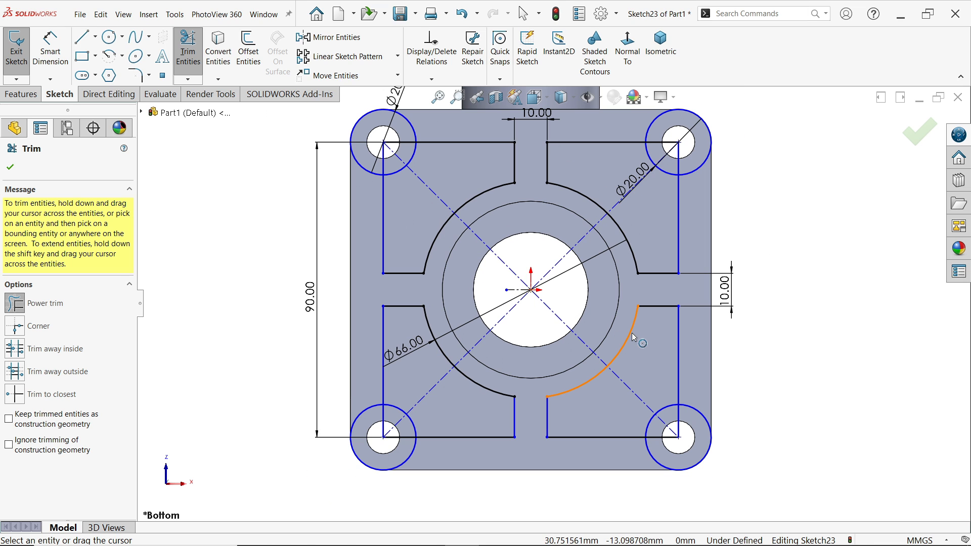
left_click_drag(715, 167, 710, 180)
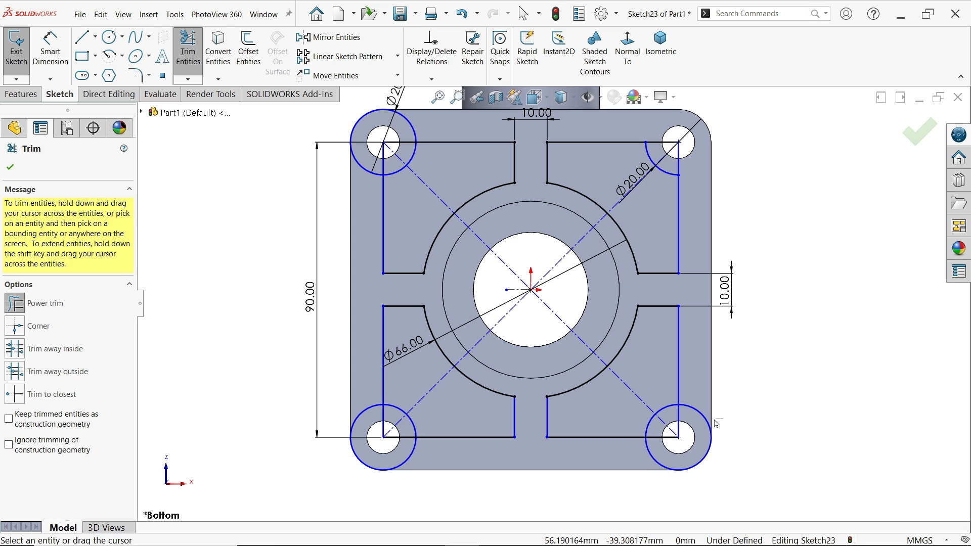
left_click_drag(716, 423, 705, 423)
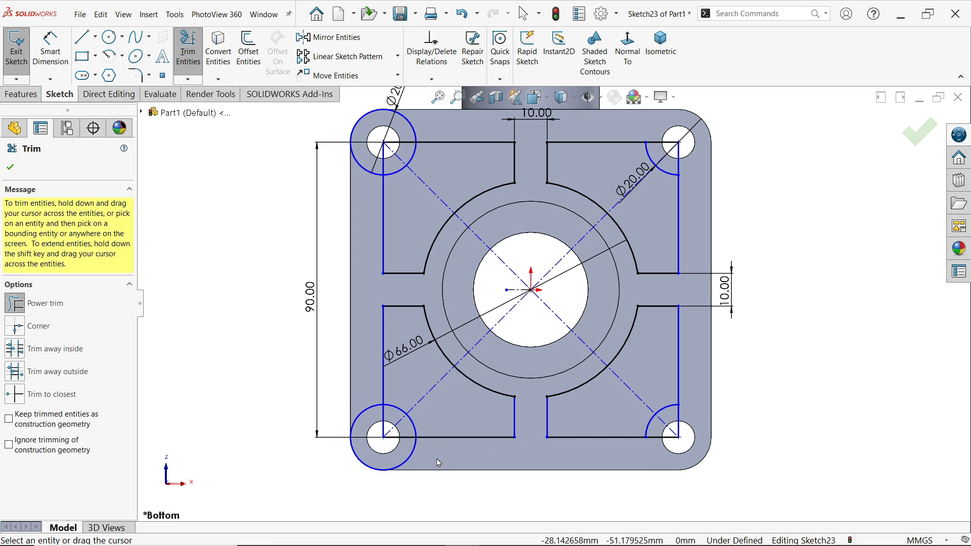
left_click_drag(439, 463, 403, 459)
left_click_drag(358, 182, 363, 161)
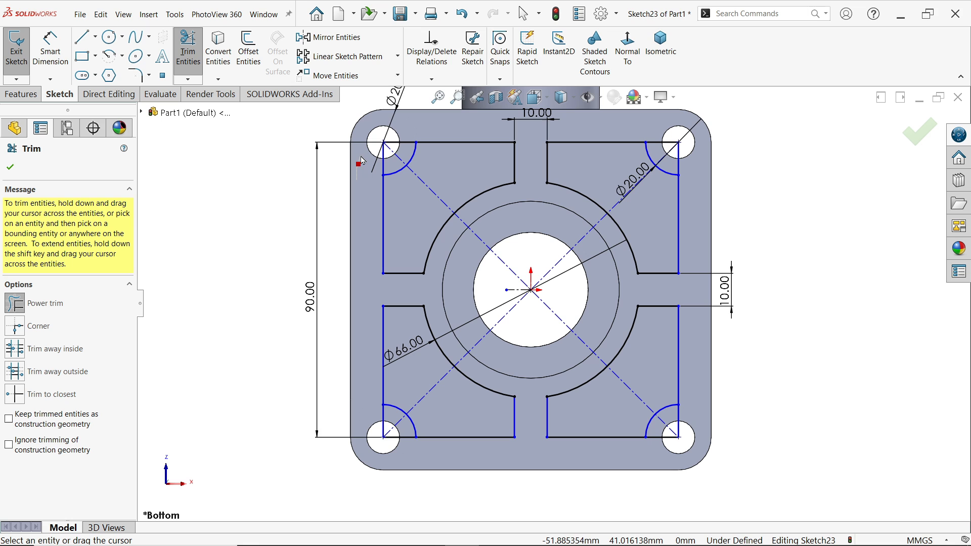
left_click(10, 168)
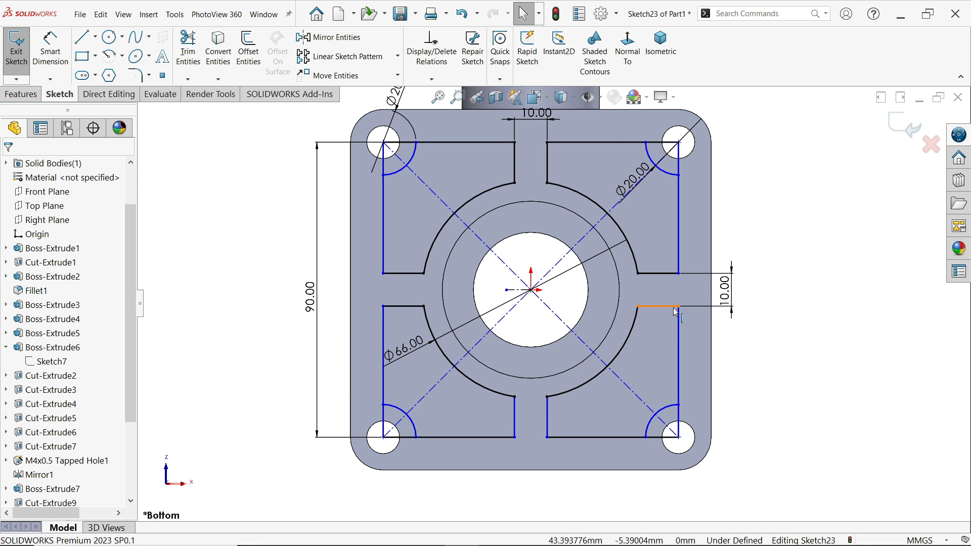
Step: Add a vertical relation to the two line segments forming the square's right edge
scroll(700, 306, "down", 2)
scroll(554, 303, "down", 2)
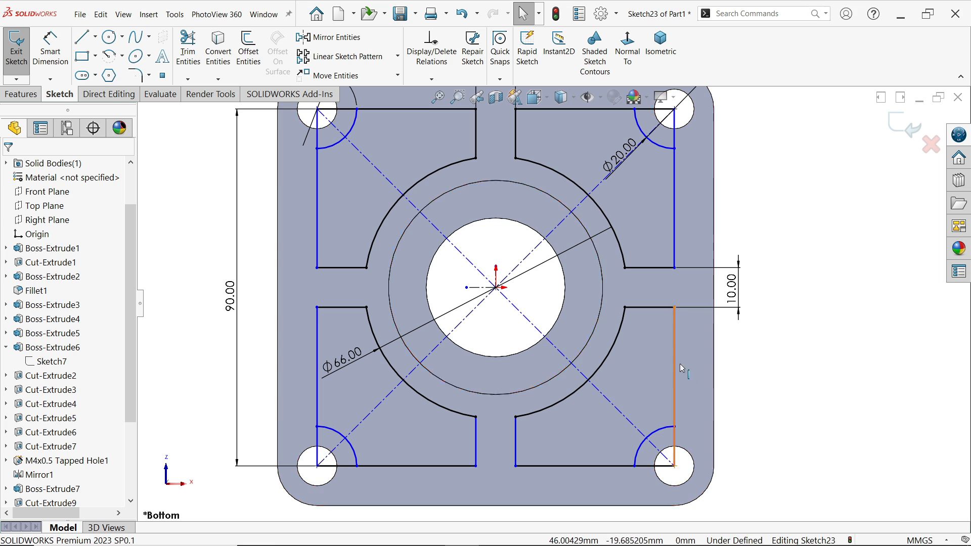
left_click(676, 348)
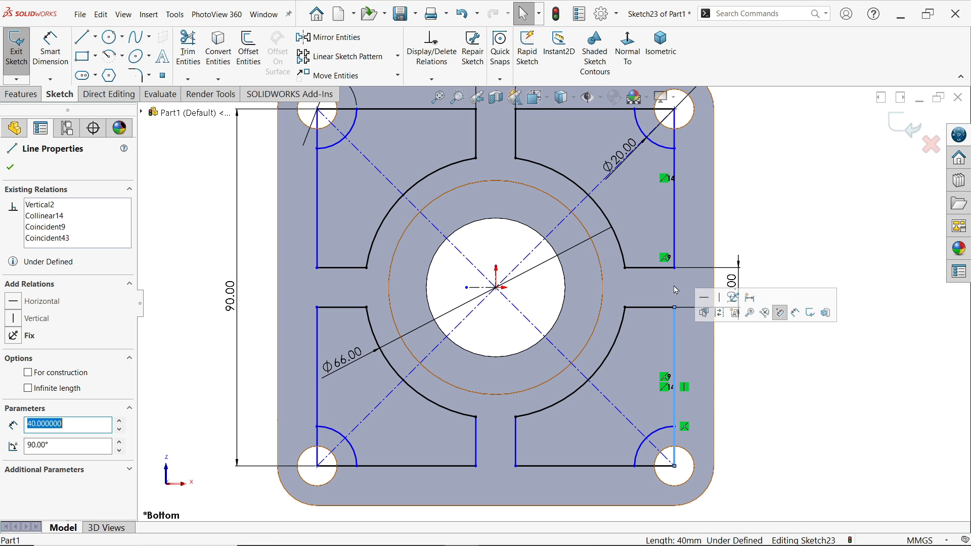
left_click(675, 217, "ctrl")
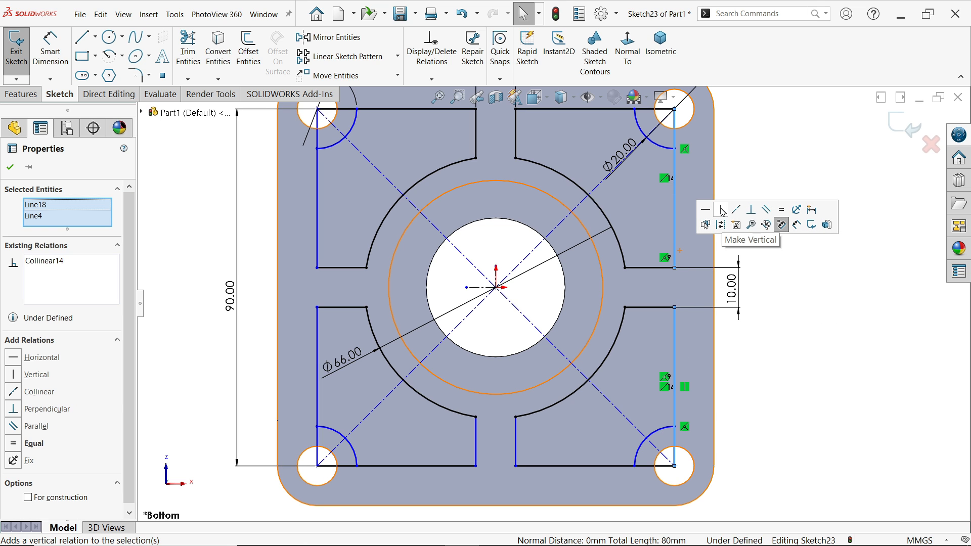
left_click(721, 210)
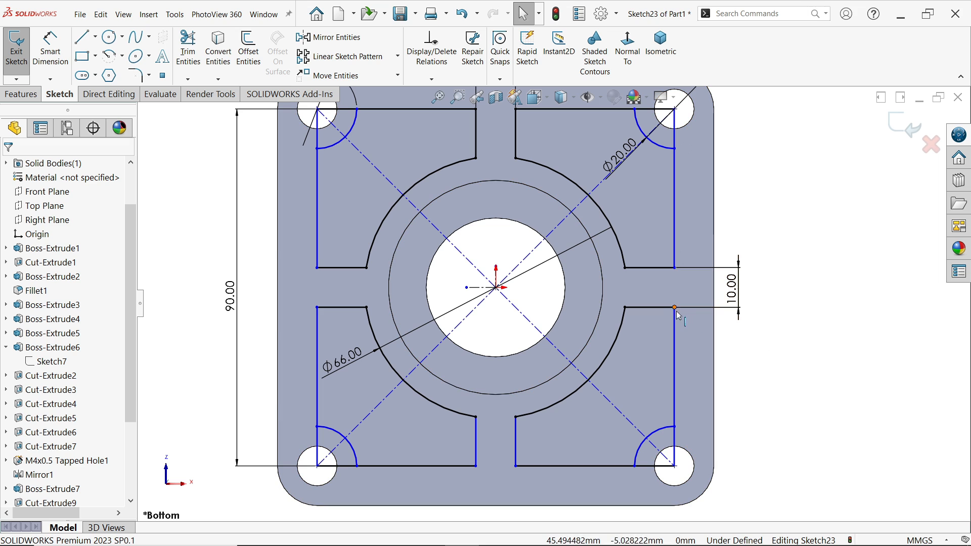
Step: Dimension the distance between the square's lower left and lower right vertical lines as 90 mm
left_click_drag(676, 467, 671, 467)
scroll(496, 286, "up", 1)
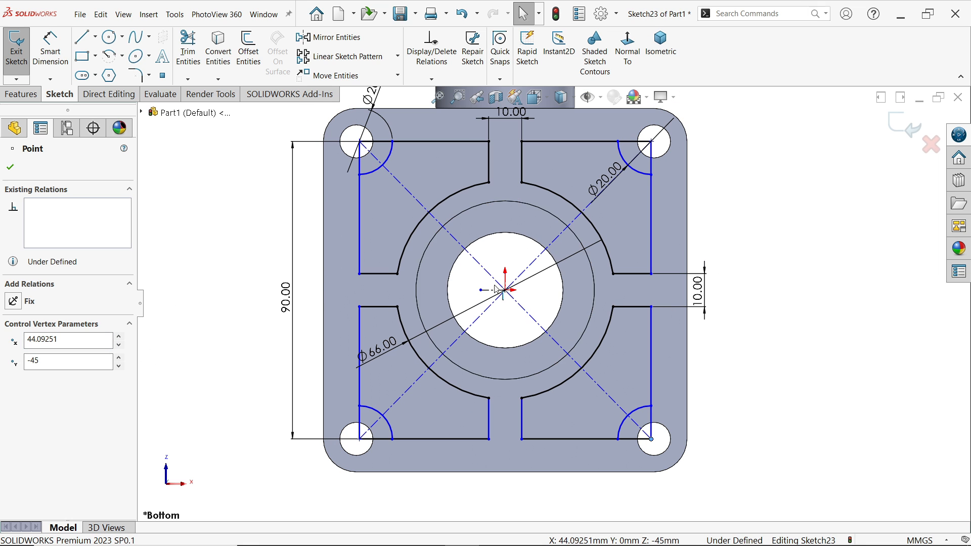
left_click(53, 51)
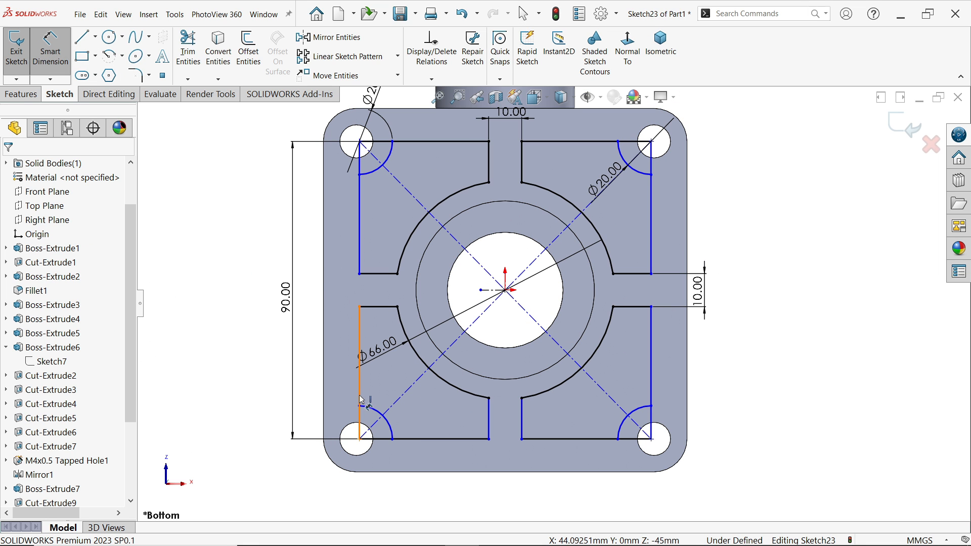
left_click(359, 377)
left_click(652, 389)
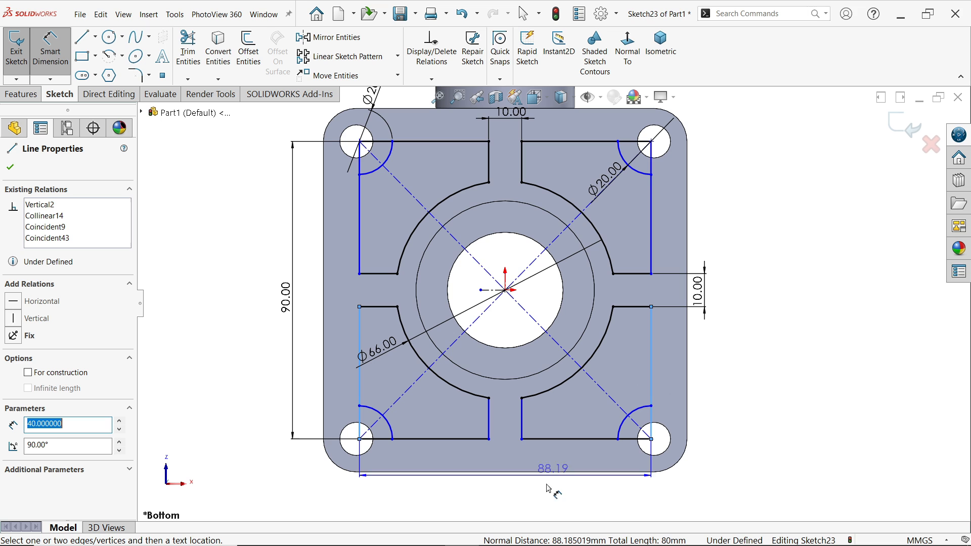
left_click(527, 489)
type("90")
key("Return")
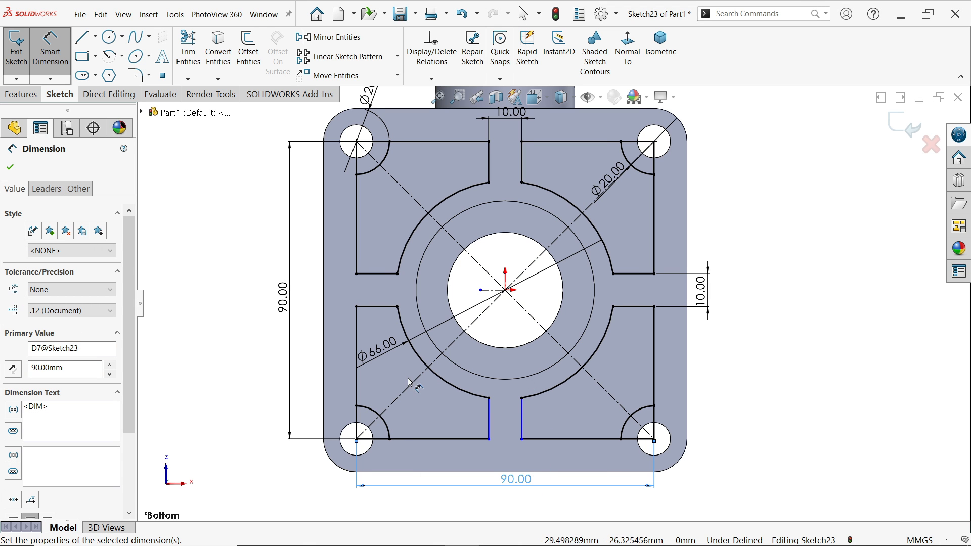
Step: Dimension the spacing between the two vertical lines of the bottom rib as 10 mm
scroll(521, 478, "down", 3)
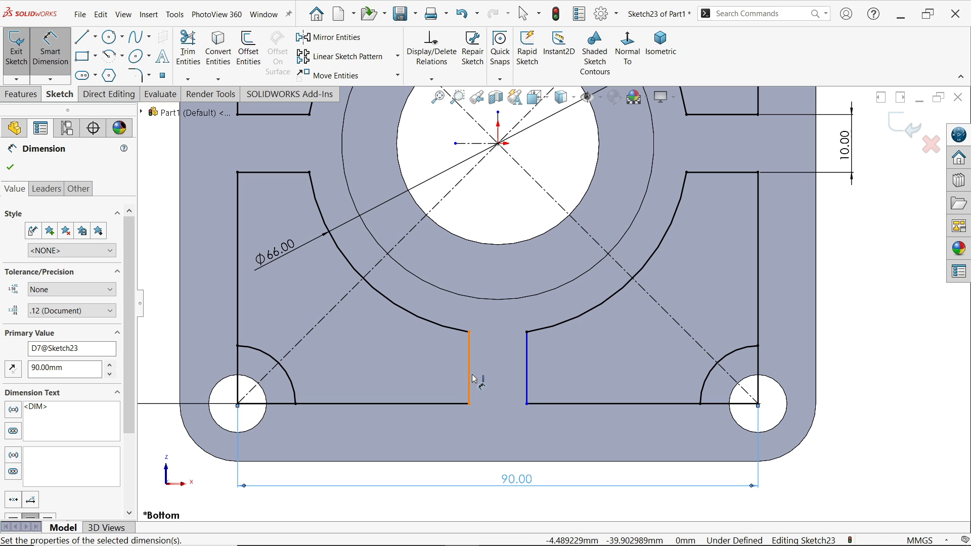
left_click(470, 377)
left_click(527, 382)
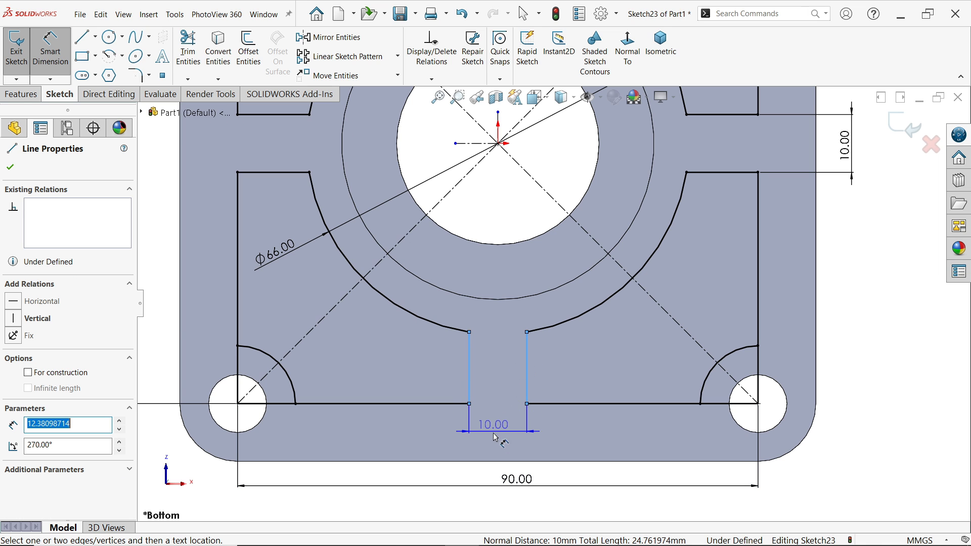
left_click(499, 440)
left_click(416, 416)
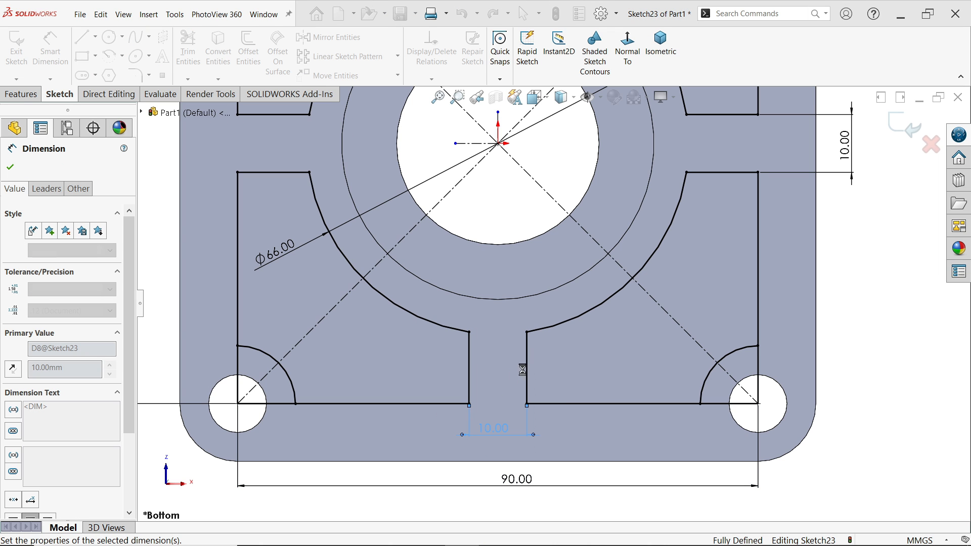
scroll(575, 330, "up", 5)
scroll(567, 161, "down", 3)
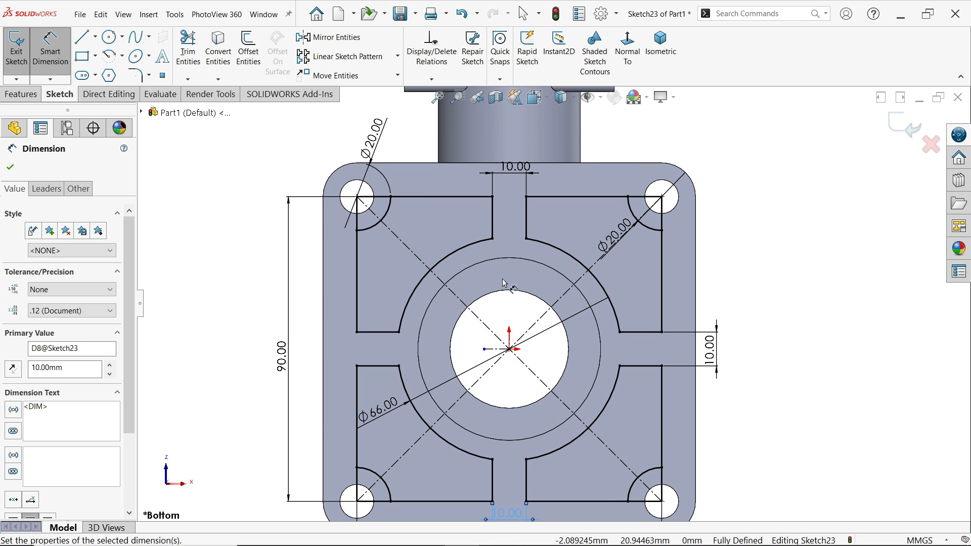
Step: Cut-extrude the four corner pocket regions of the sketch blind to a depth of 5 mm
left_click(15, 98)
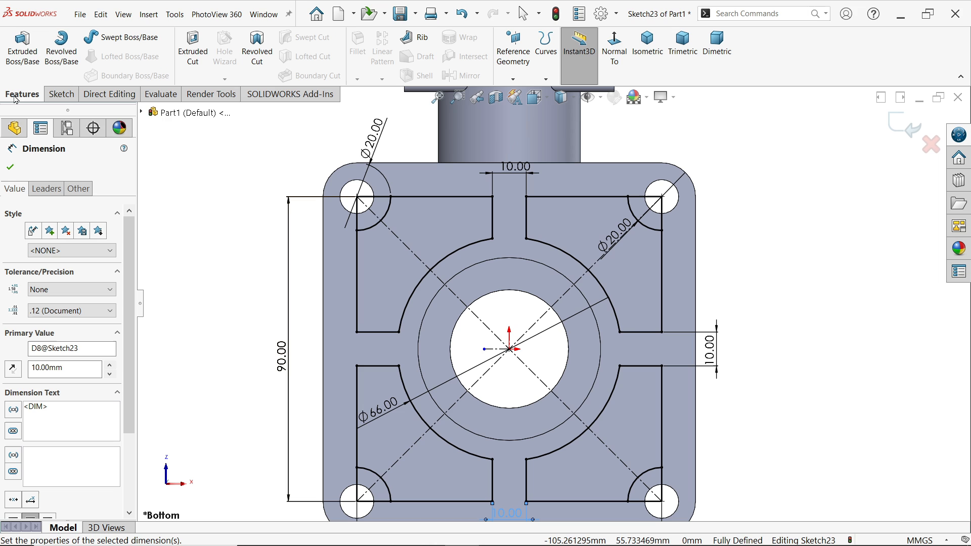
left_click(193, 47)
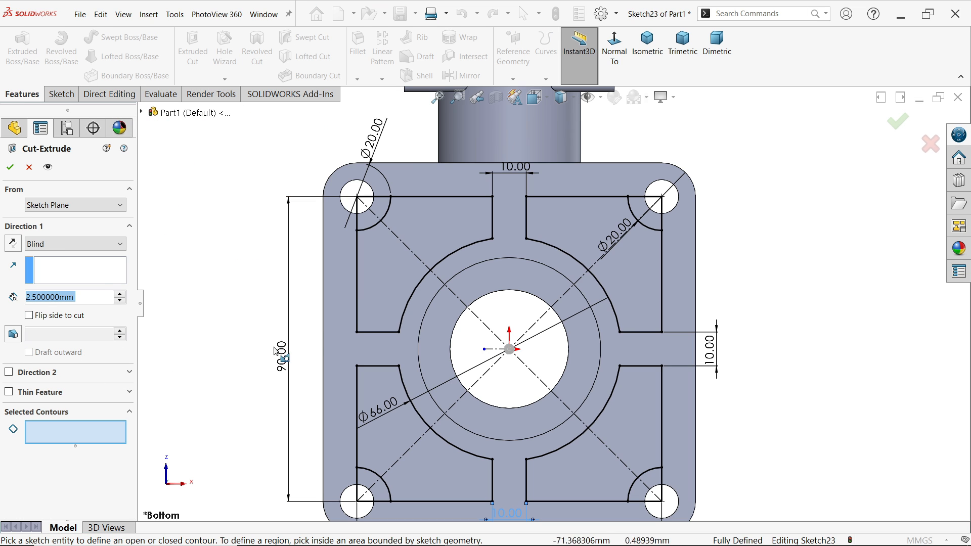
left_click(392, 278)
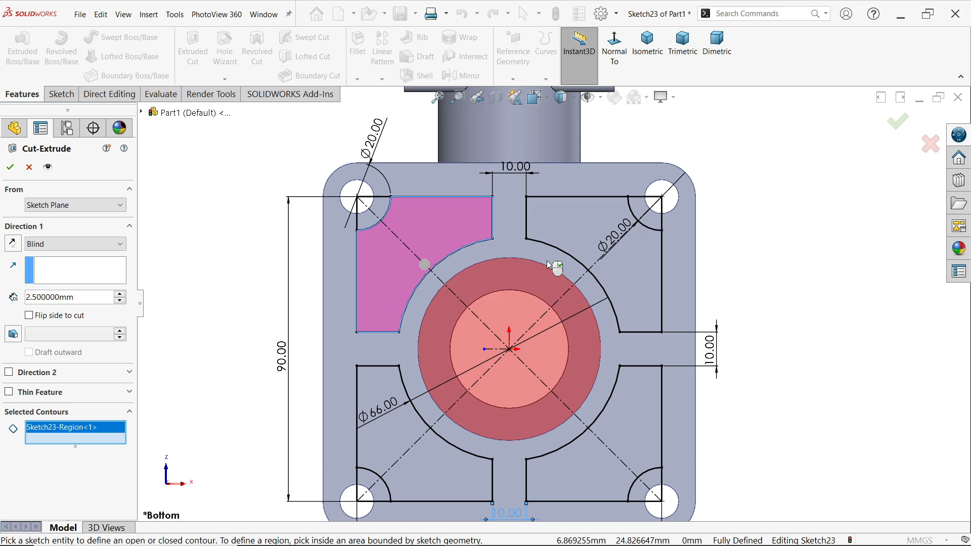
left_click(607, 276)
left_click(597, 481)
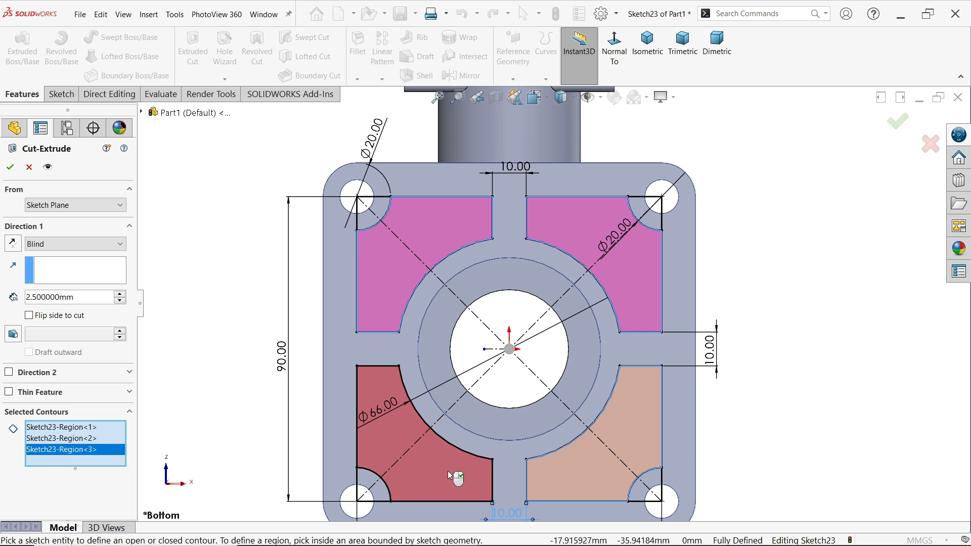
left_click(455, 477)
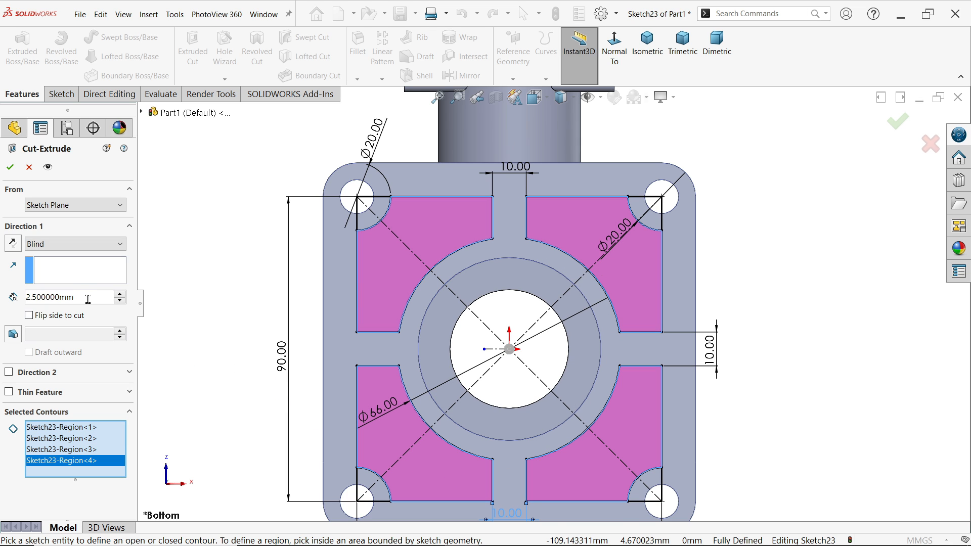
left_click_drag(77, 293, 19, 295)
type("5")
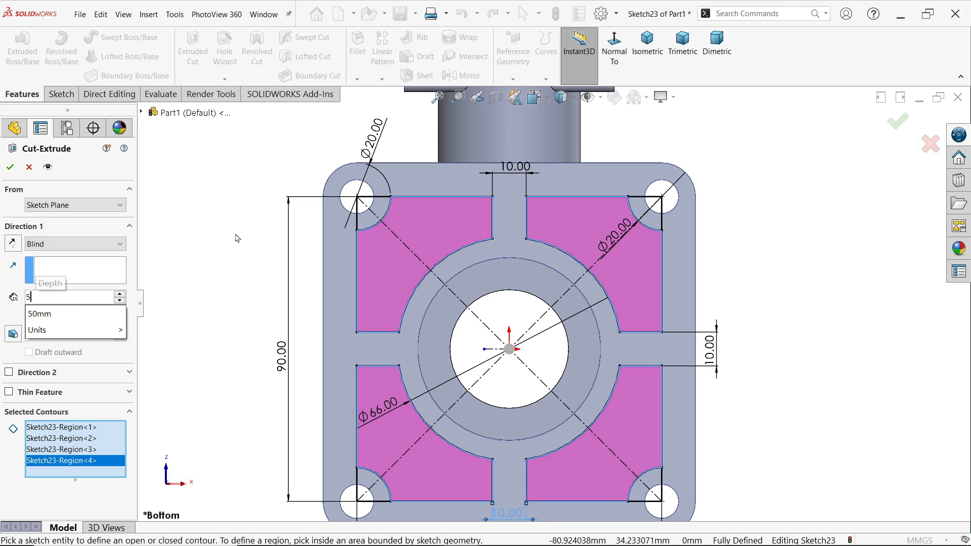
key("Return")
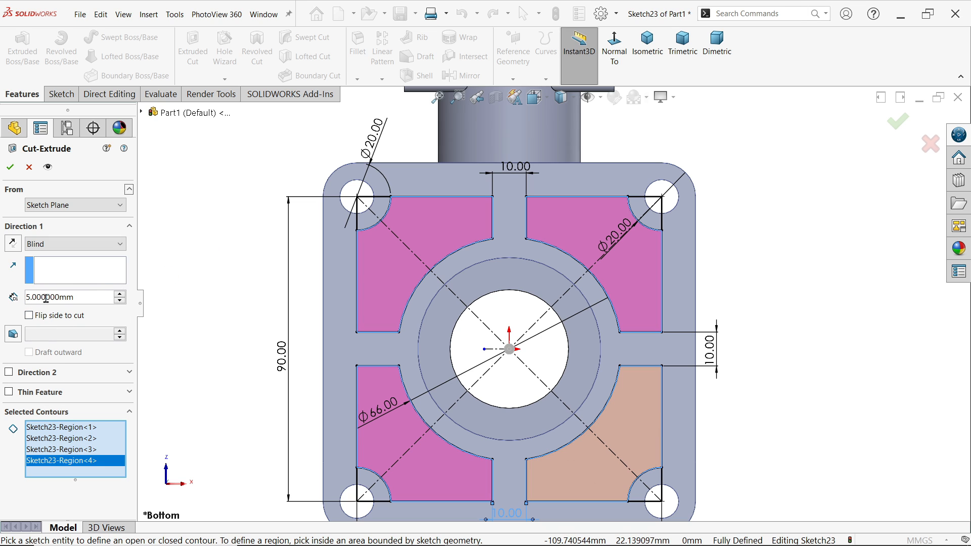
left_click(10, 167)
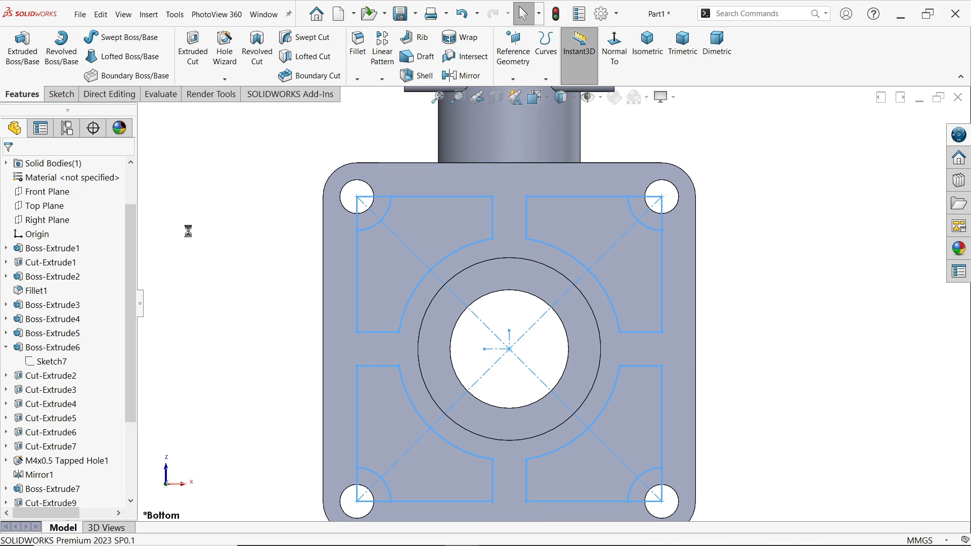
Step: Fillet the depth-wise corner edges of all four pockets with a 3 mm radius, using the internal-loops connected edge selection
middle_click_drag(202, 256, 180, 232)
scroll(364, 185, "down", 5)
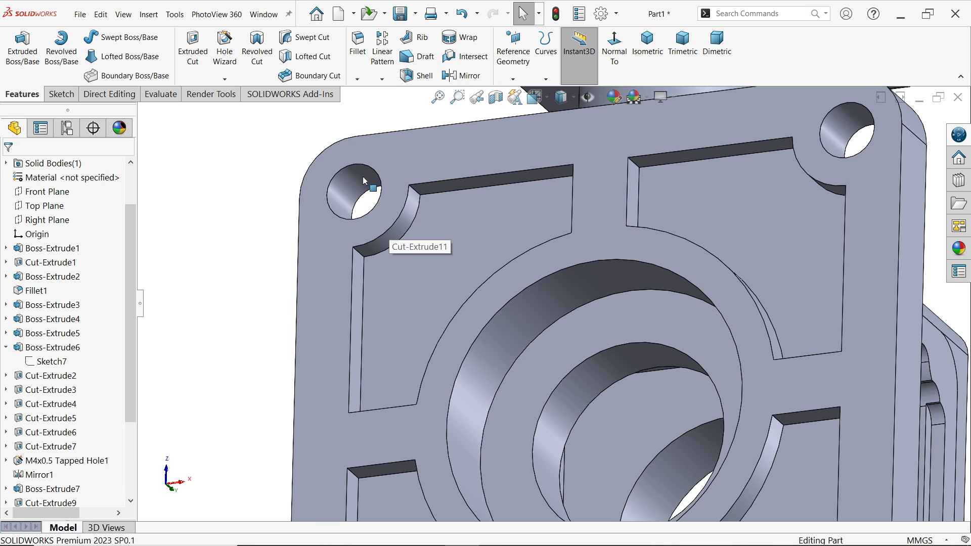
left_click(357, 48)
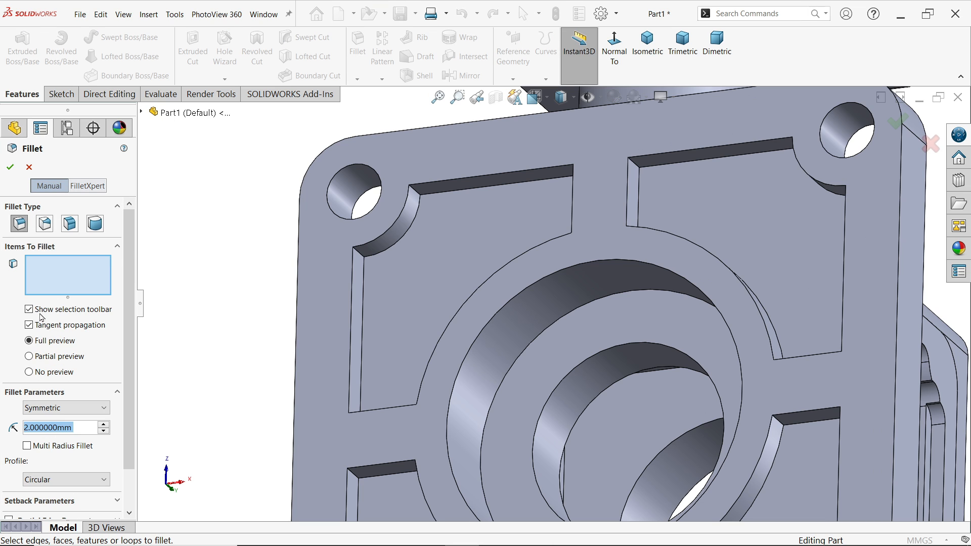
type("3")
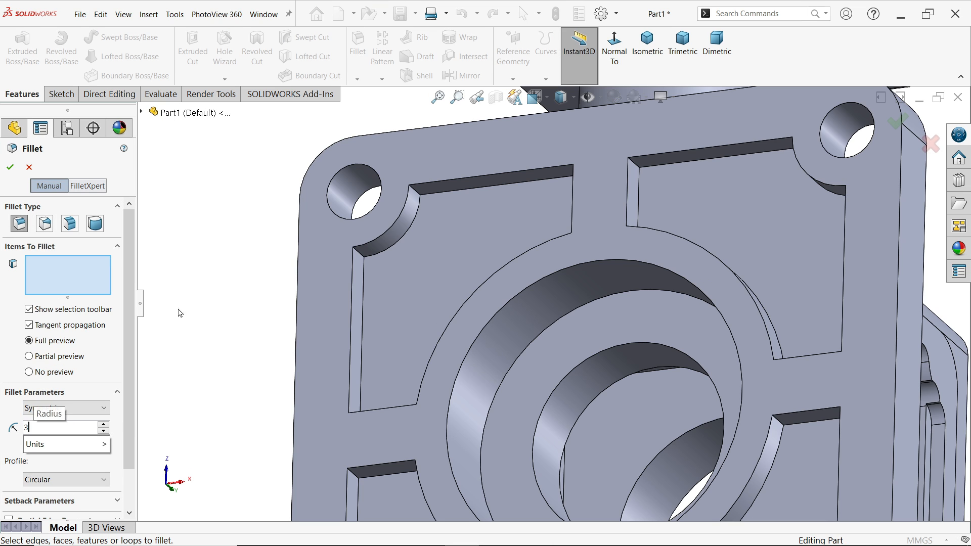
key("Return")
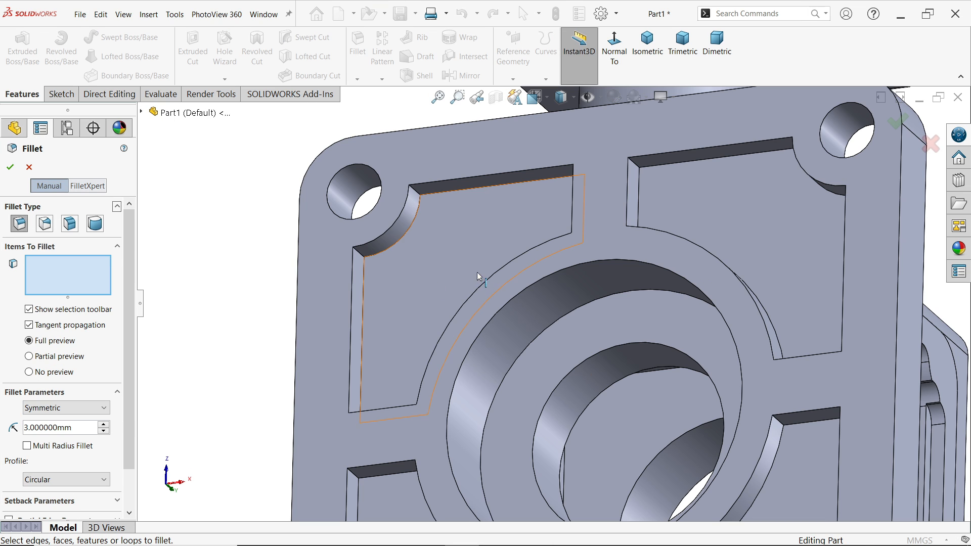
left_click(360, 256)
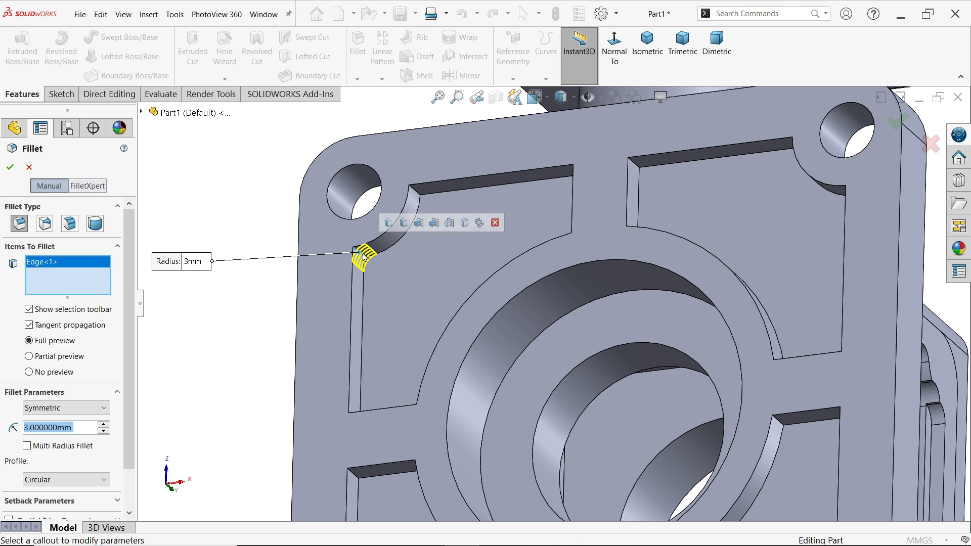
left_click(404, 223)
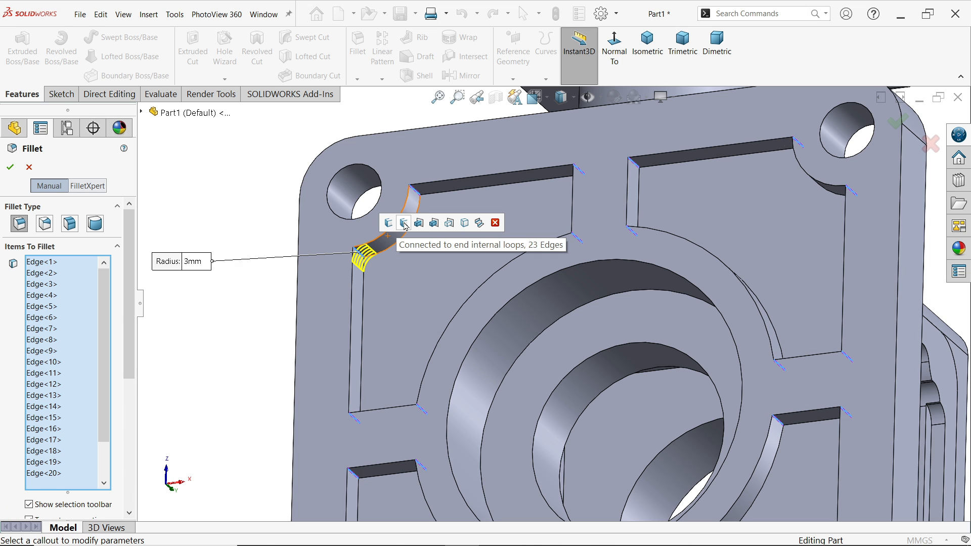
scroll(552, 299, "up", 3)
scroll(626, 230, "up", 3)
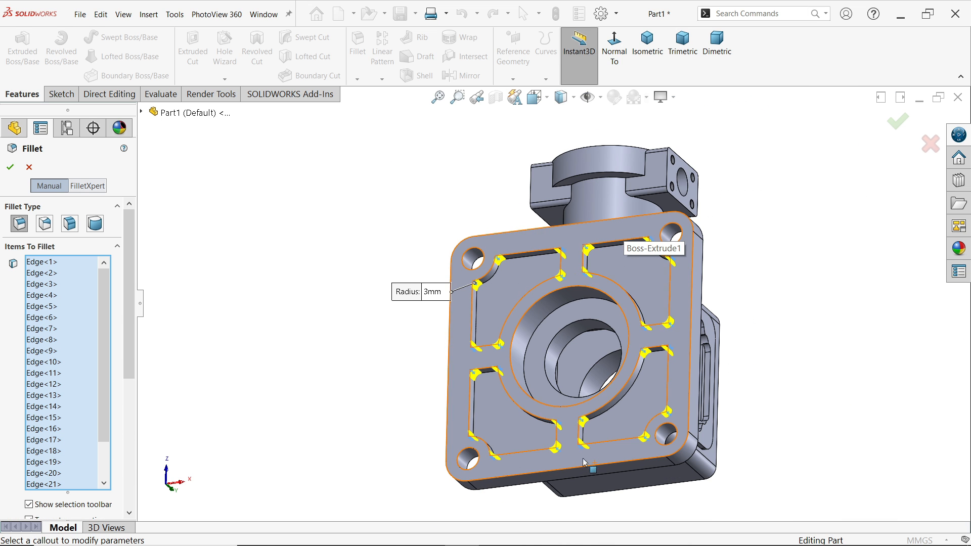
scroll(572, 387, "down", 3)
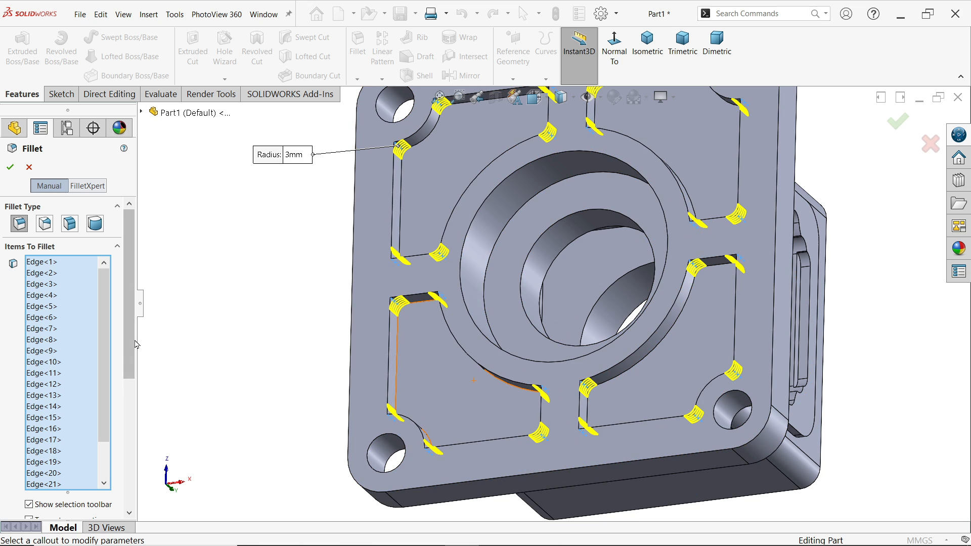
mouse_move(134, 344)
left_mouse_down()
mouse_move(133, 396)
mouse_move(133, 334)
left_mouse_up()
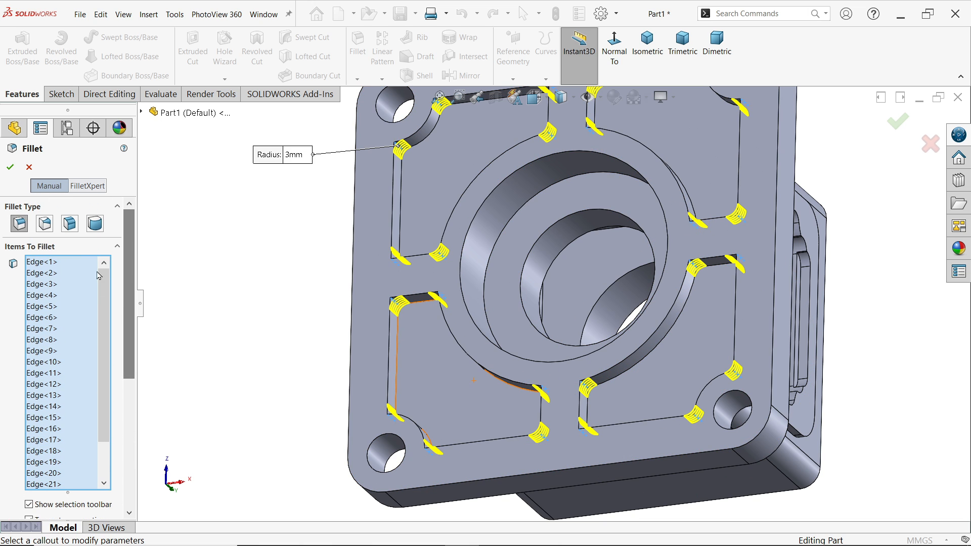
left_click(10, 167)
scroll(433, 259, "up", 2)
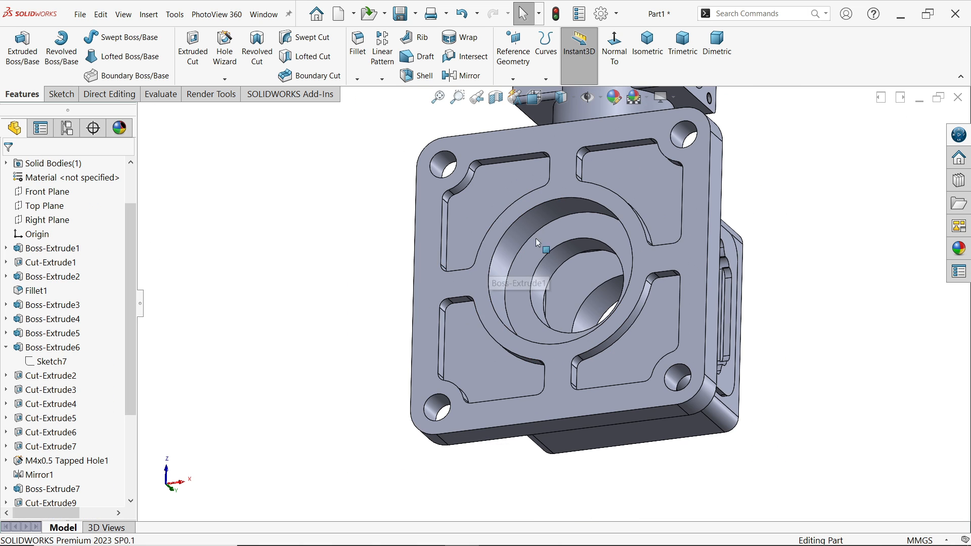
Step: Switch to the PUMP BODY IN SOLIDWORKS.PNG drawing and check the bottom view's tapped hole callouts and diameters, then return to the model
scroll(608, 222, "down", 1)
middle_click_drag(608, 222, 646, 257)
key("alt+Tab")
scroll(287, 339, "up", 3)
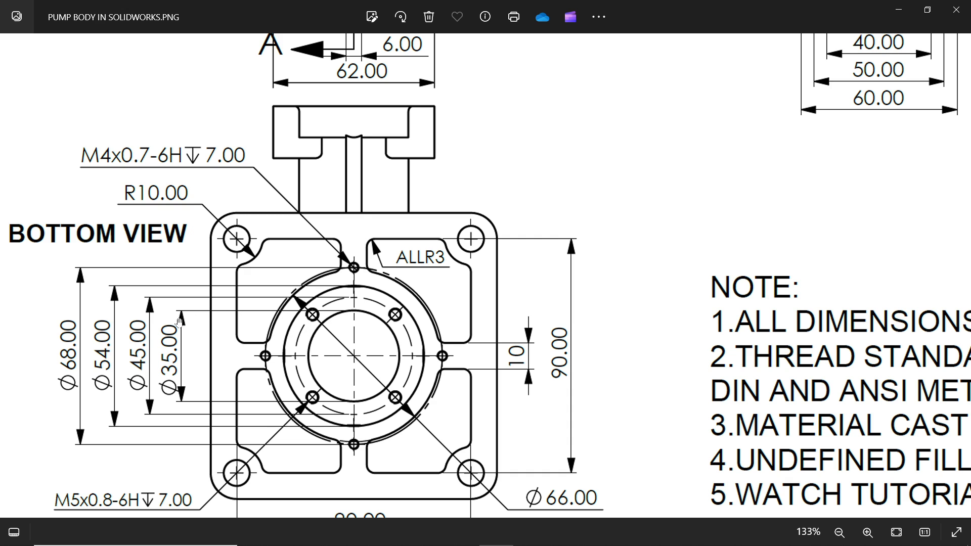
left_click_drag(354, 387, 374, 294)
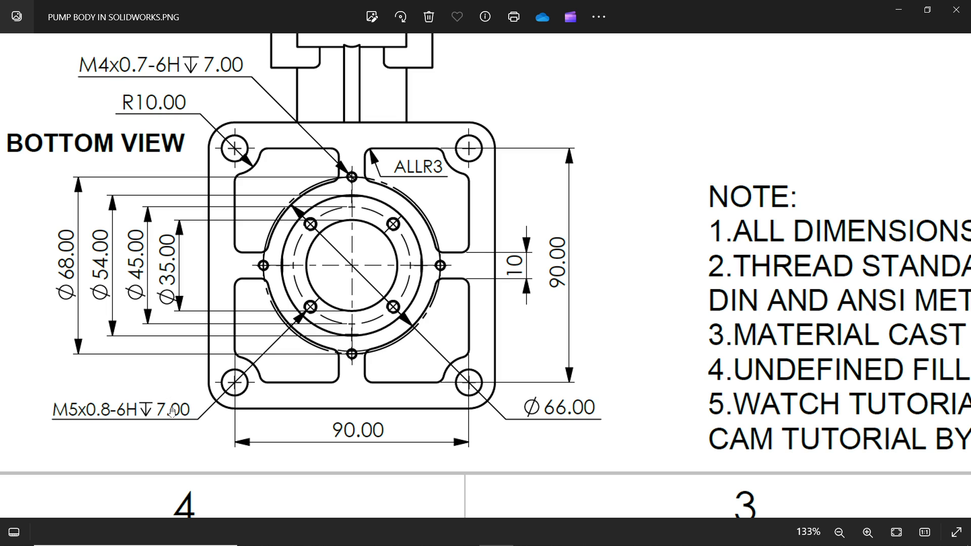
left_click(898, 9)
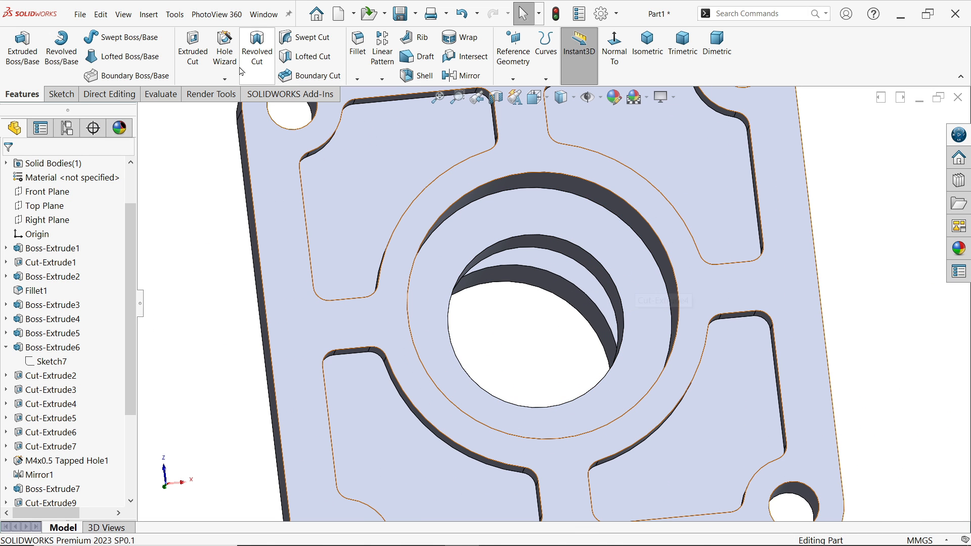
Step: Start a Hole Wizard ANSI Metric M5x0.8 tapped hole with a 7 mm blind hole depth and 7 mm thread depth
left_click(225, 59)
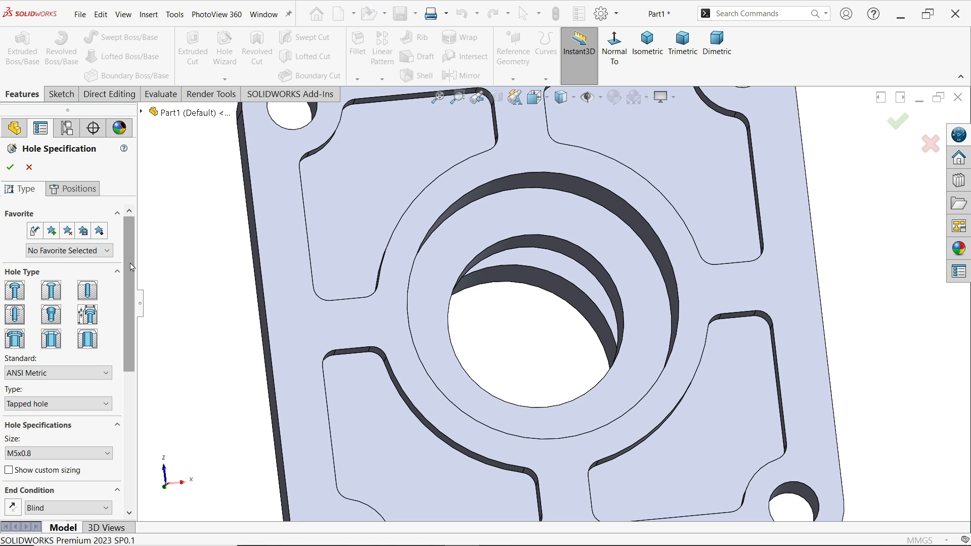
left_click_drag(131, 267, 132, 295)
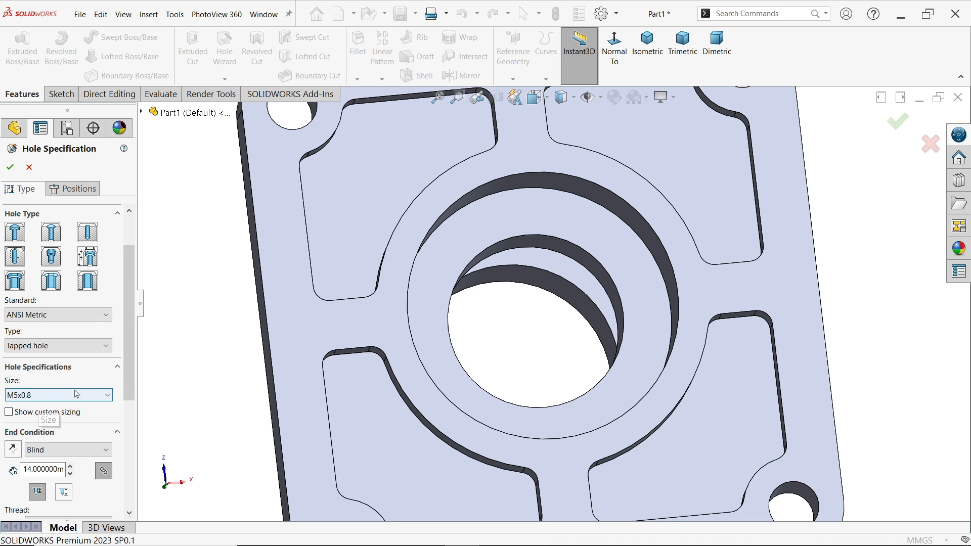
left_click_drag(130, 379, 131, 419)
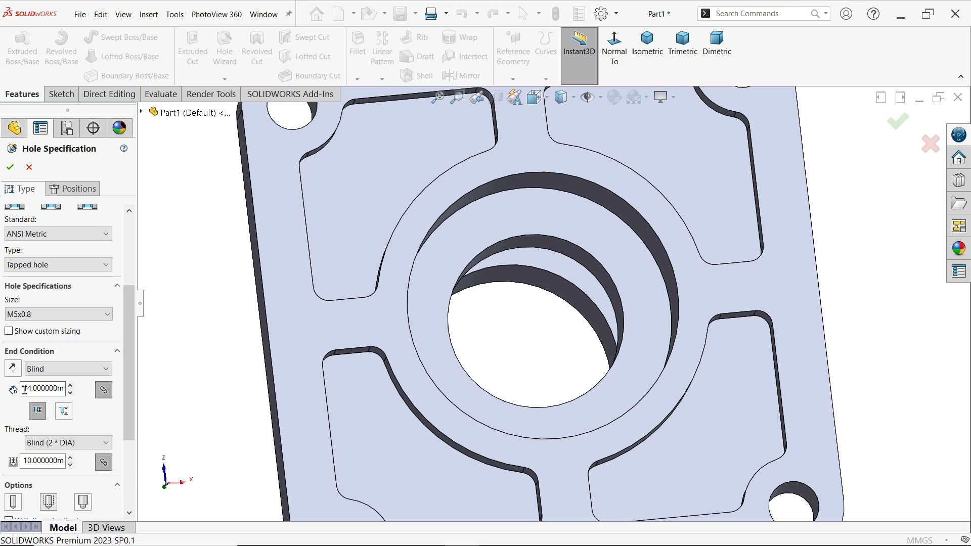
double_click(22, 388)
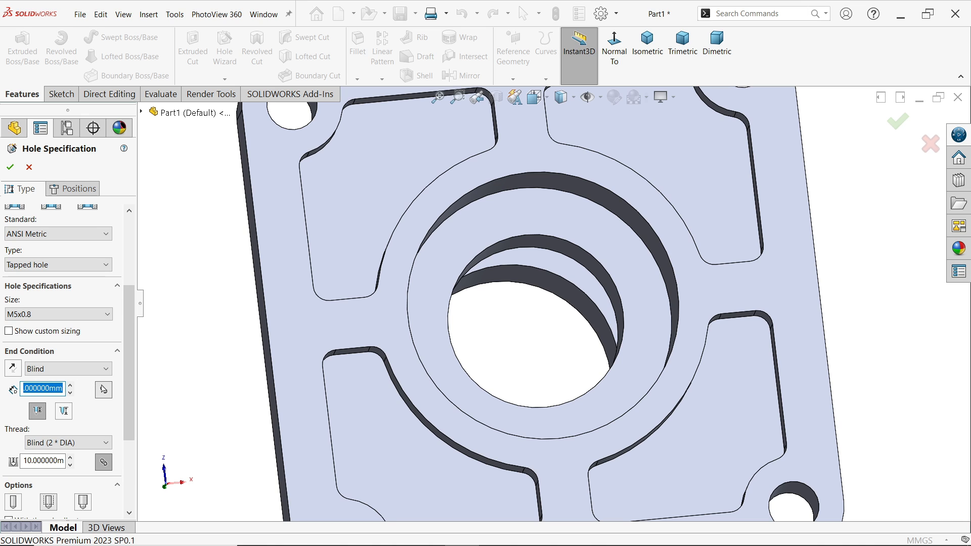
type("7")
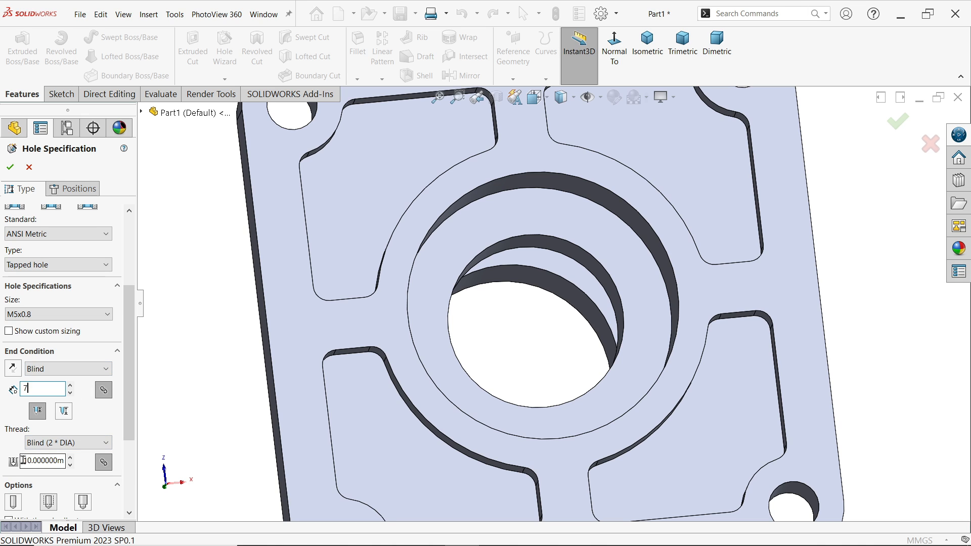
double_click(23, 460)
type("7")
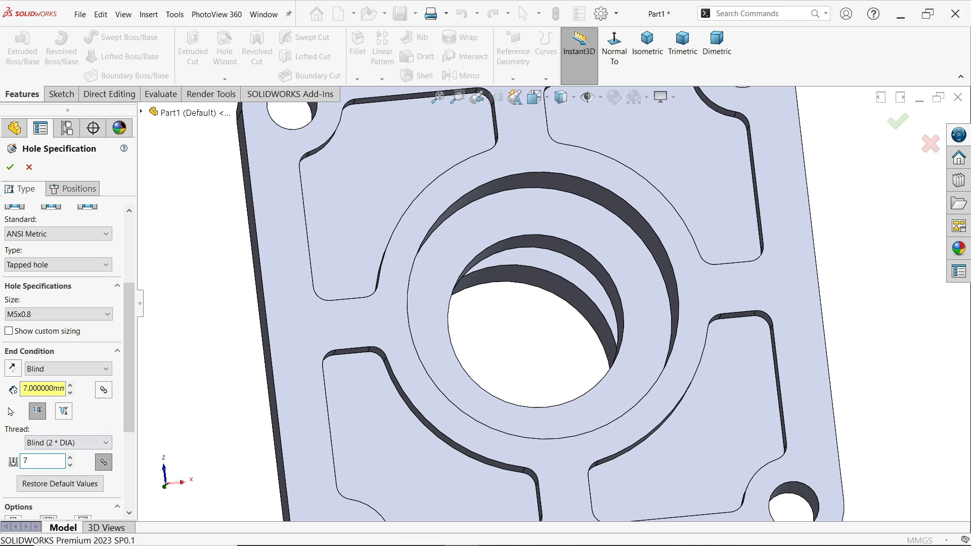
Step: Set the thread depth to 7 mm and start the hole position sketch on the pump body's bottom face
key("Return")
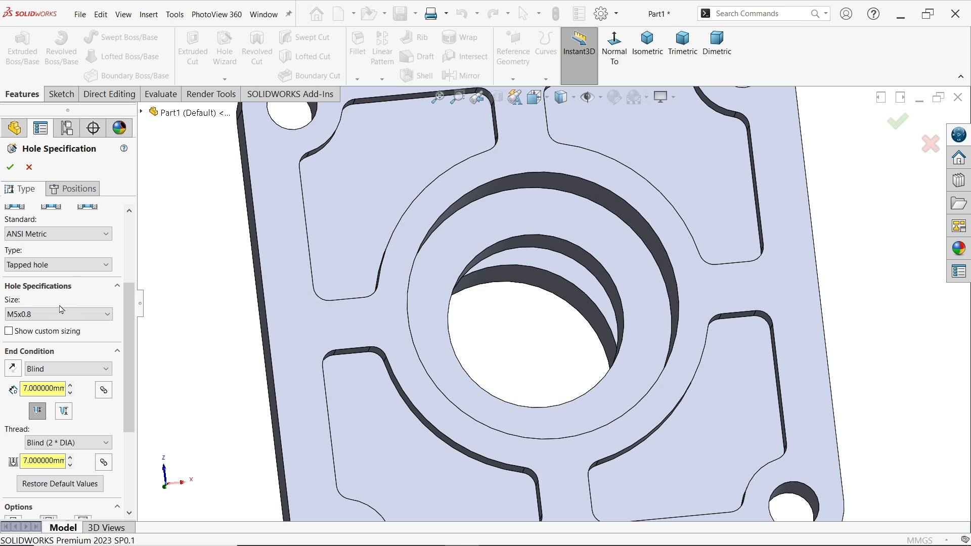
left_click_drag(127, 387, 135, 314)
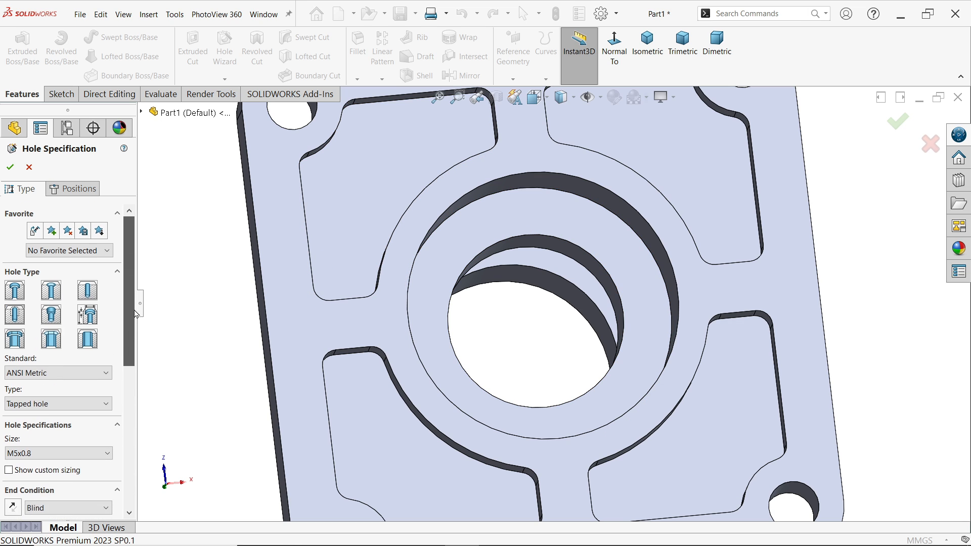
left_click(80, 190)
left_click(485, 226)
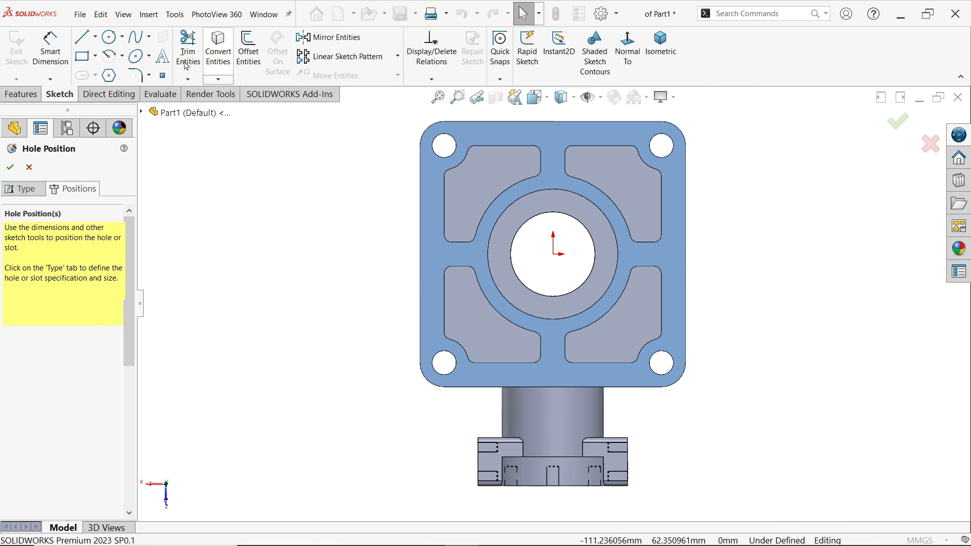
Step: Sketch a 45 mm diameter construction circle centred on the origin, around the central bore
left_click(109, 37)
scroll(571, 256, "down", 2)
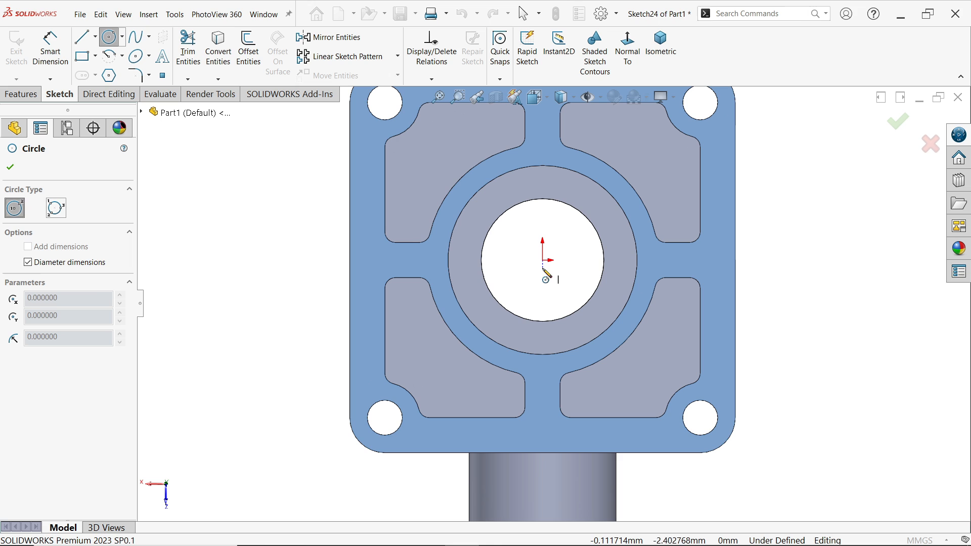
left_click(542, 260)
left_click(495, 321)
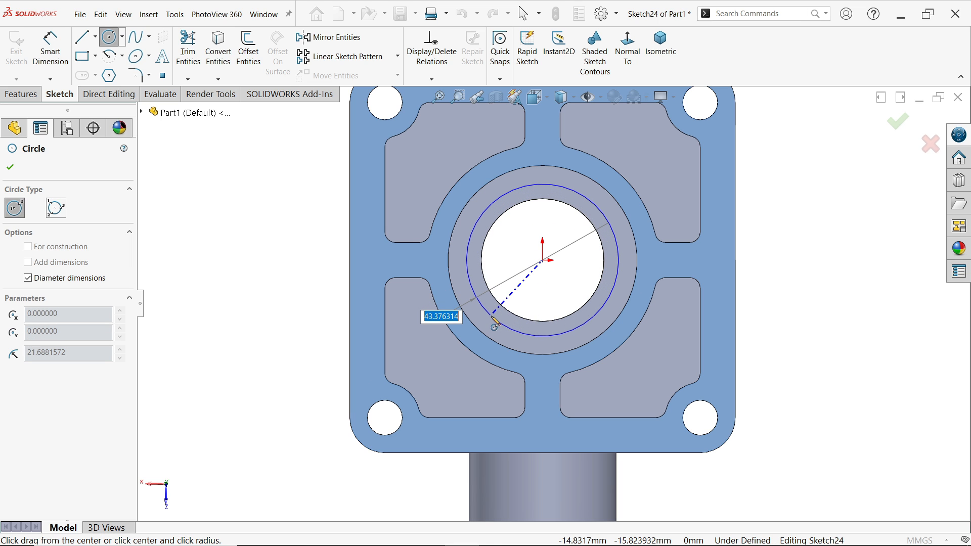
type("45")
key("Return")
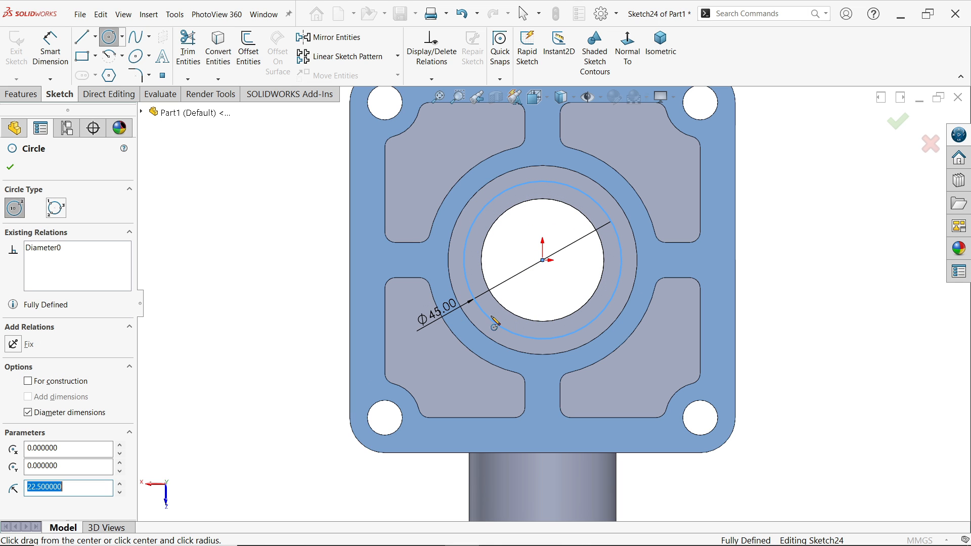
left_click(65, 384)
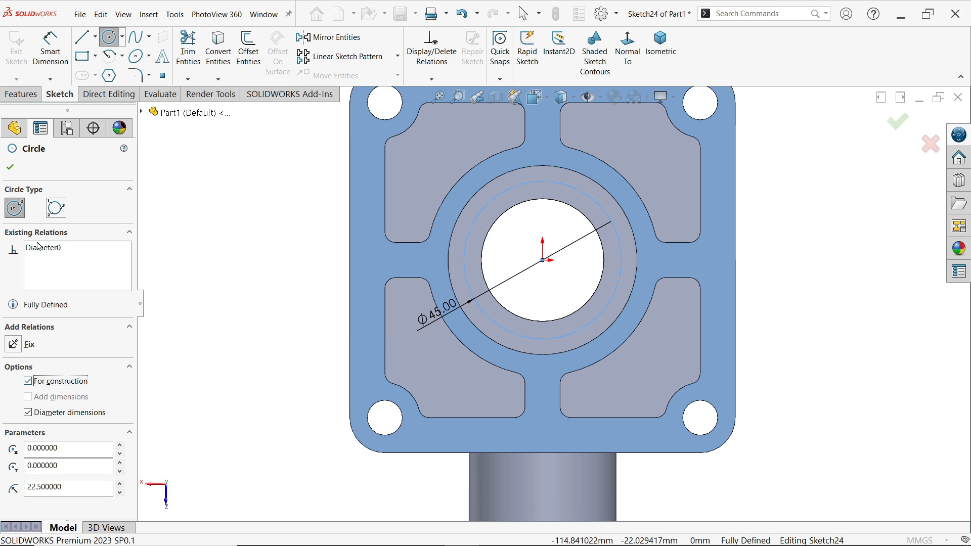
left_click(9, 166)
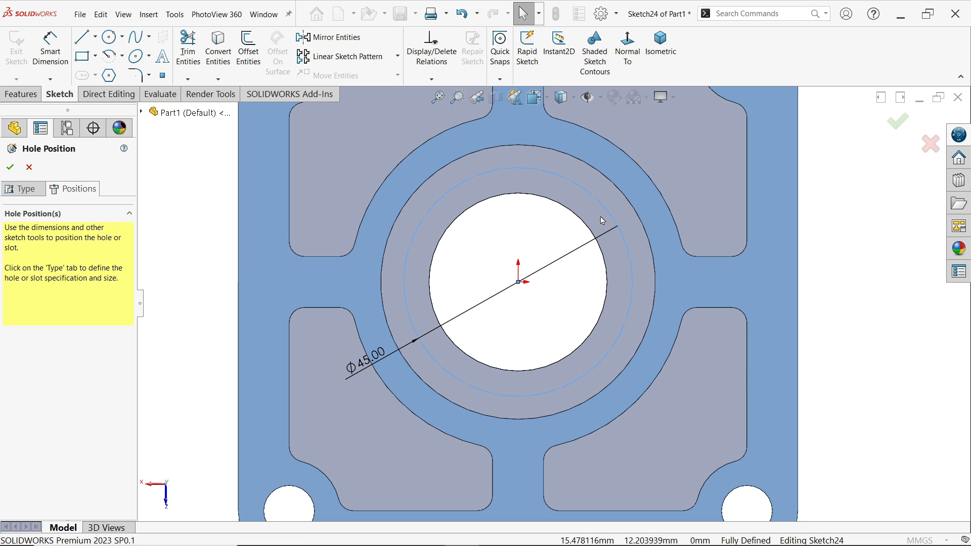
Step: Draw an angled centerline between the 45 mm construction circle and the origin
scroll(596, 213, "down", 2)
left_click(95, 41)
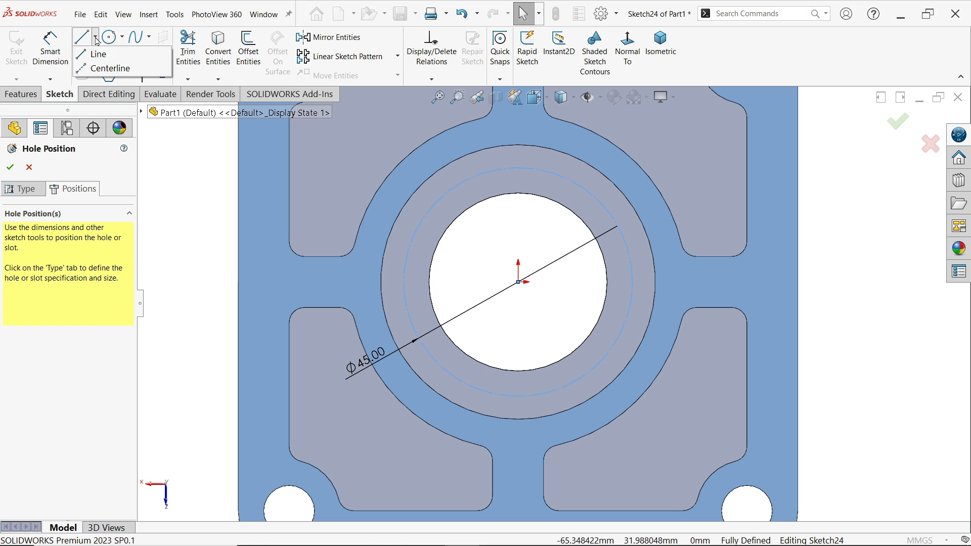
left_click(111, 67)
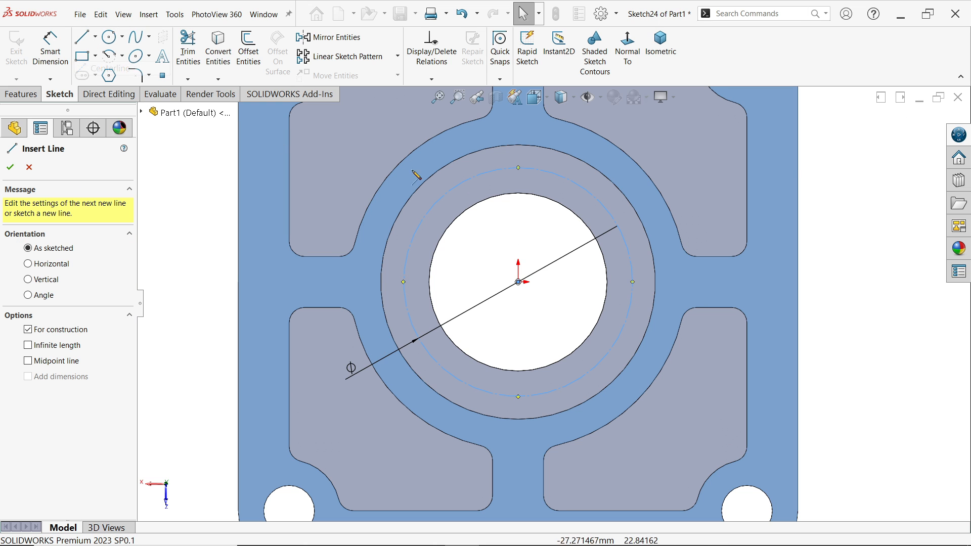
left_click(605, 208)
left_click(518, 282)
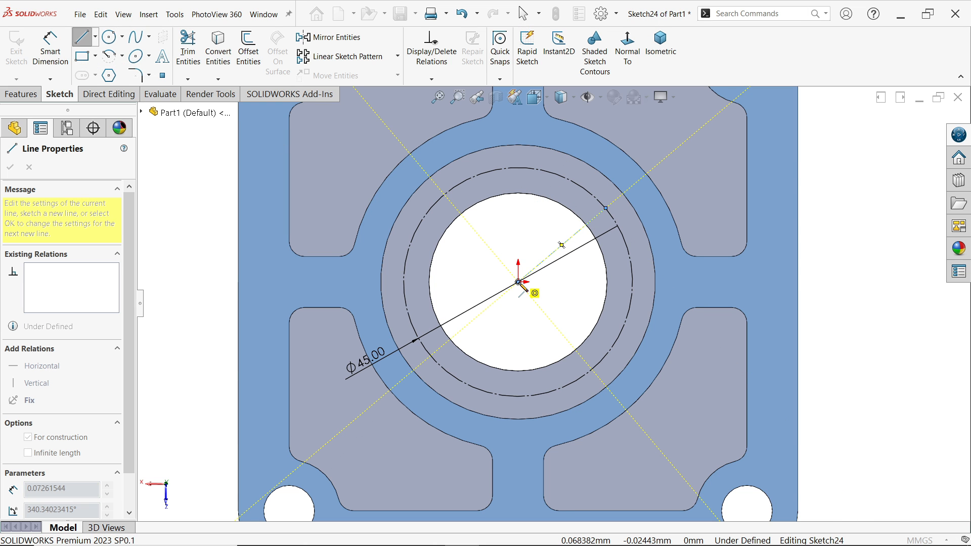
key("Escape")
Step: Dimension the angle between the centerline and the horizontal through the origin as 45 degrees
left_click(49, 57)
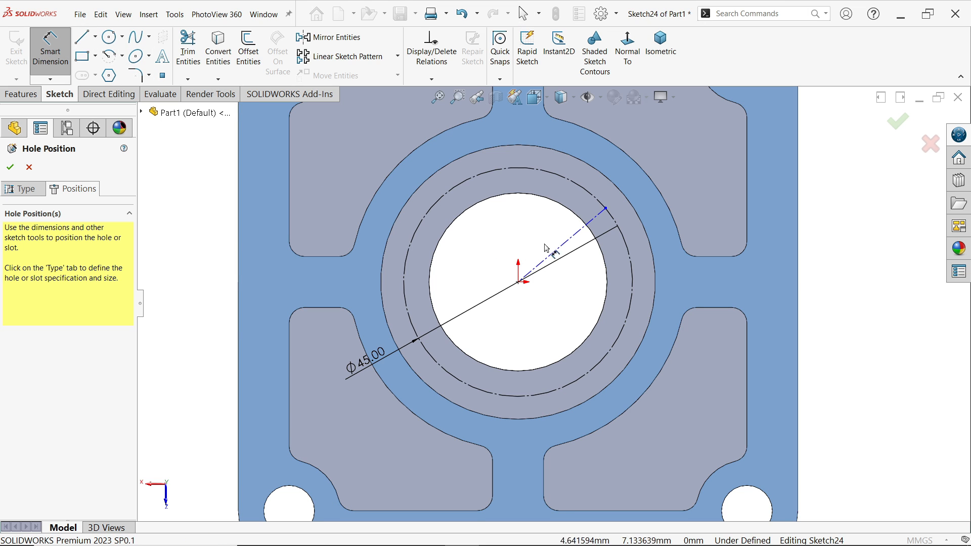
scroll(560, 217, "down", 1)
left_click(604, 222)
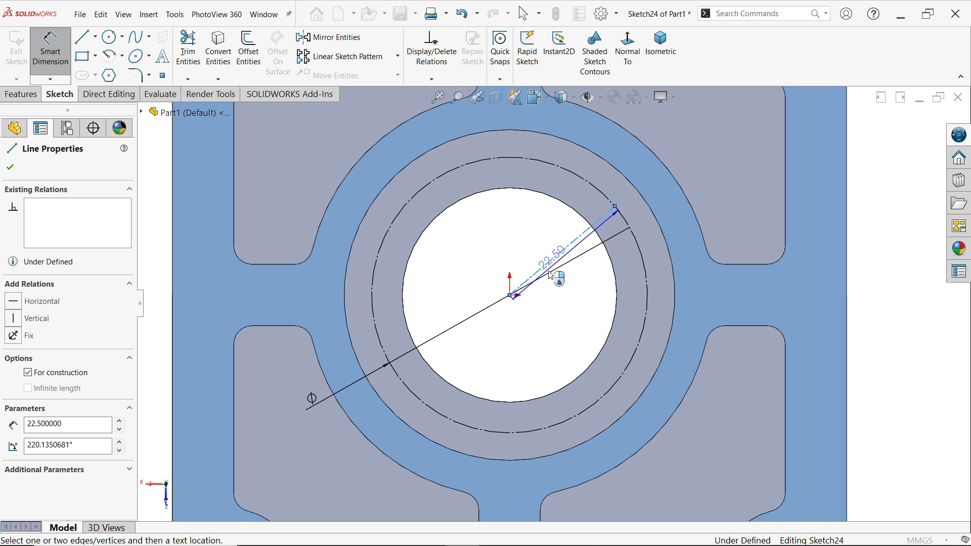
left_click(511, 297)
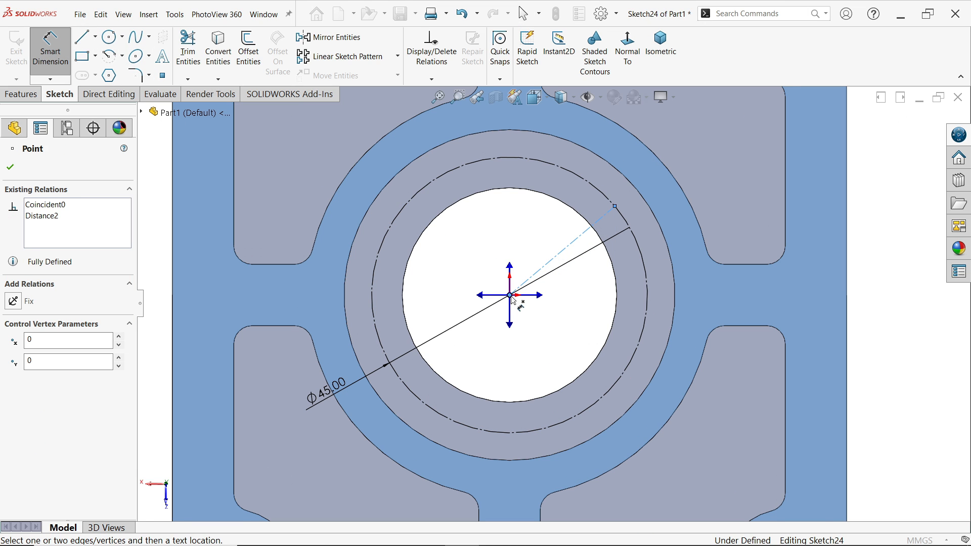
left_click(542, 298)
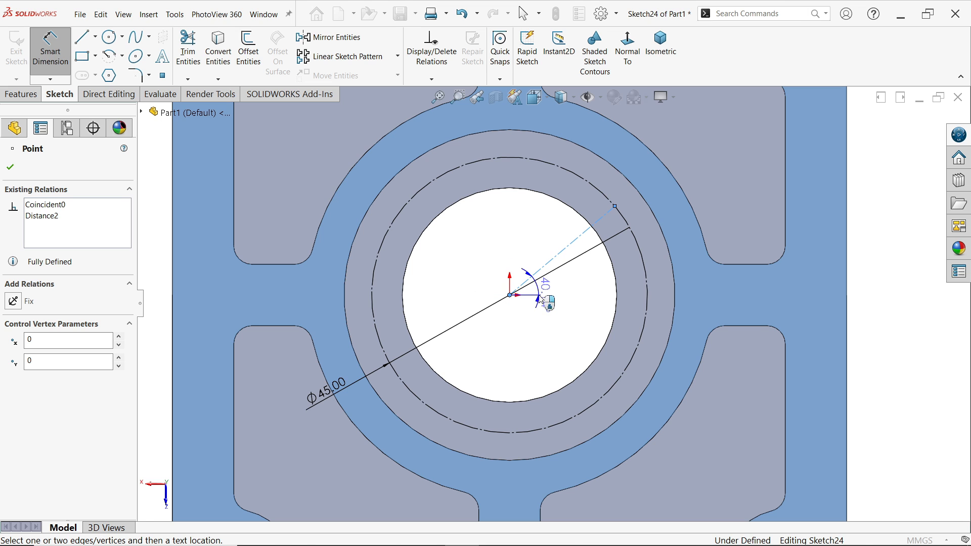
left_click(595, 276)
type("45")
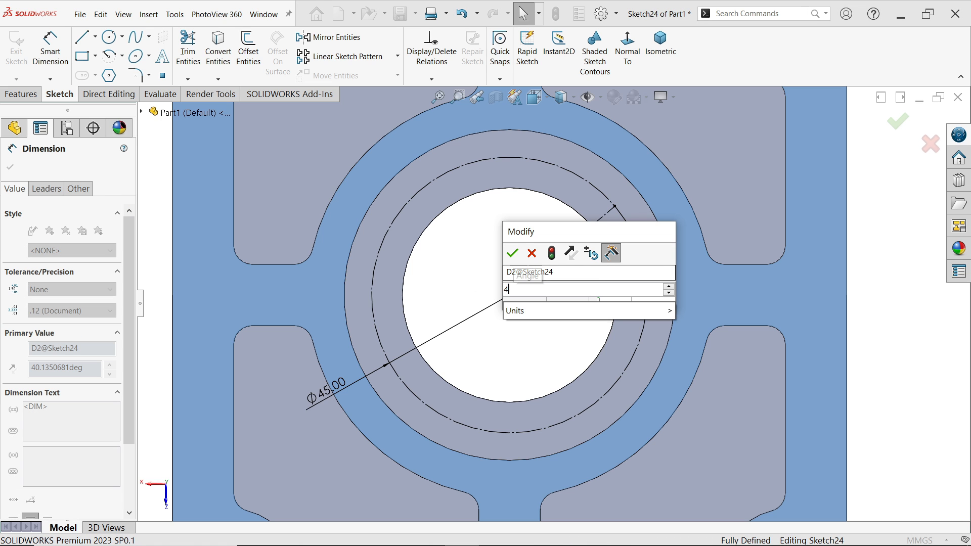
left_click(514, 253)
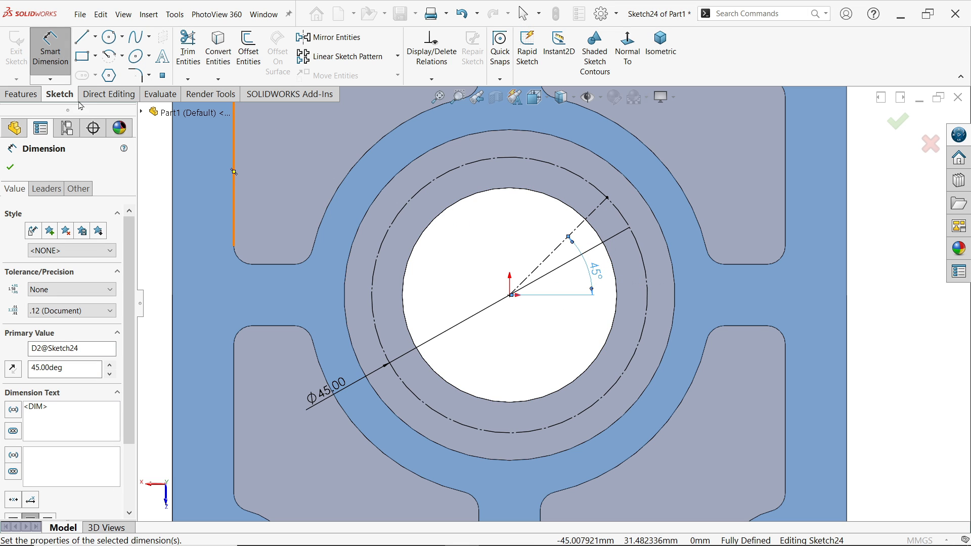
Step: Place the tapped hole point where the centerline meets the construction circle and finish the hole feature
left_click(167, 78)
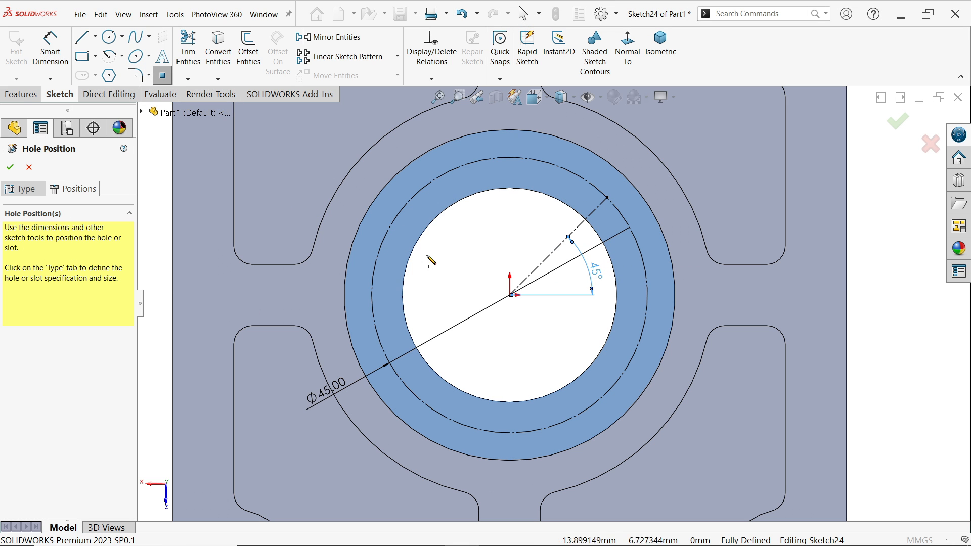
left_click(607, 198)
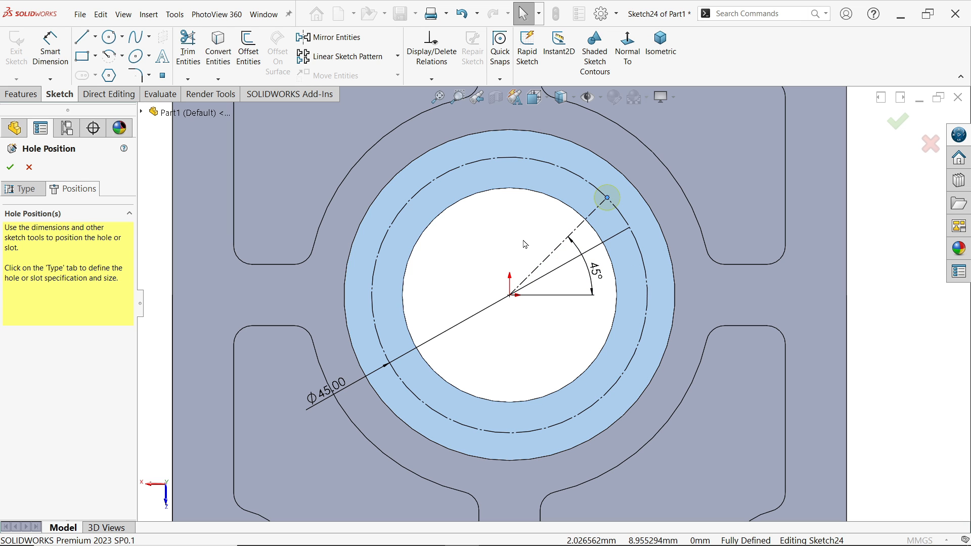
mouse_move(521, 243)
middle_mouse_down()
mouse_move(509, 225)
mouse_move(505, 278)
mouse_move(506, 248)
middle_mouse_up()
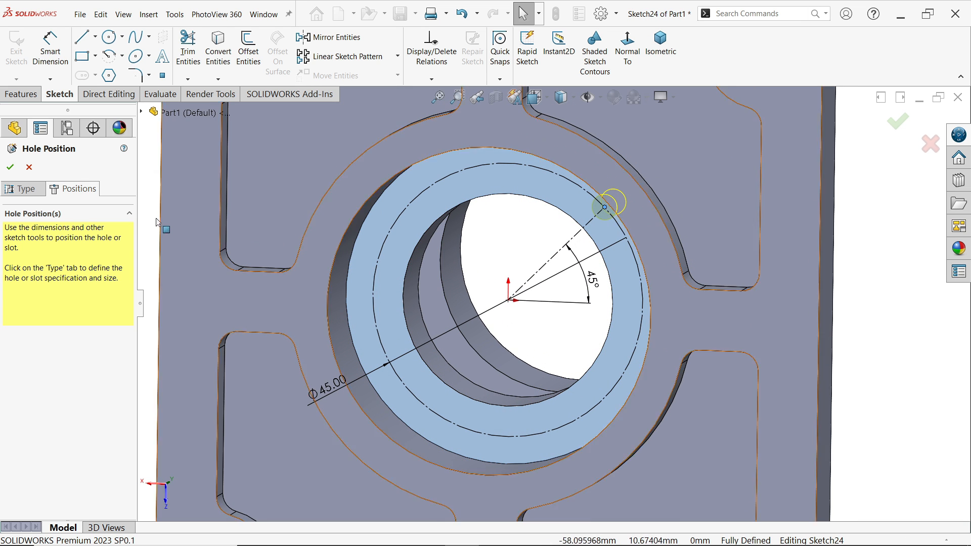
left_click(11, 167)
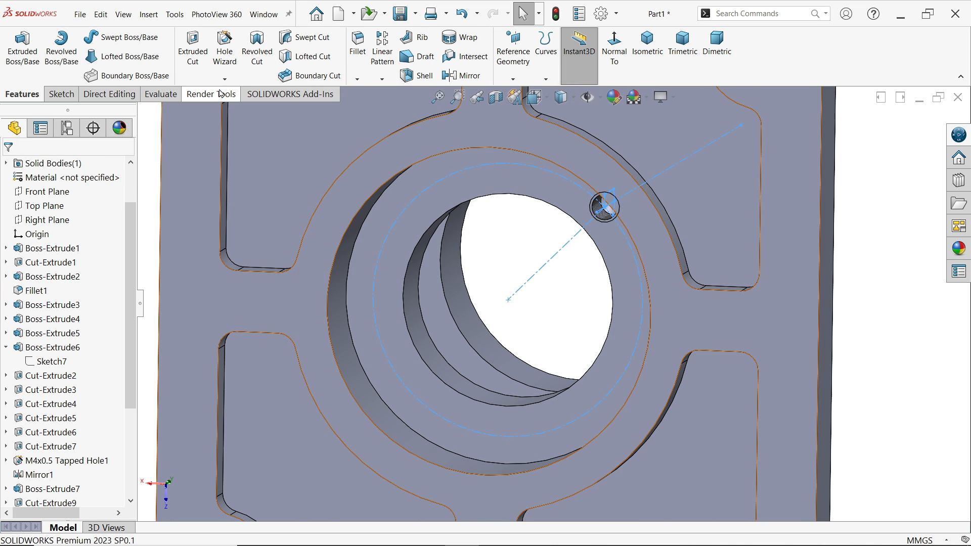
Step: Circular-pattern the M5x0.8 tapped hole around the counterbore's circular edge with 4 equally spaced instances over 360 degrees
left_click(382, 79)
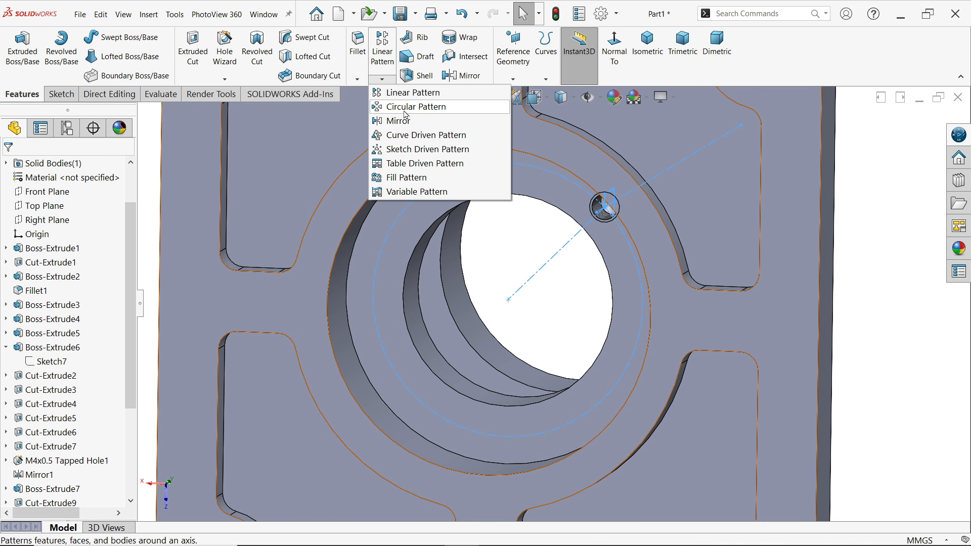
left_click(393, 106)
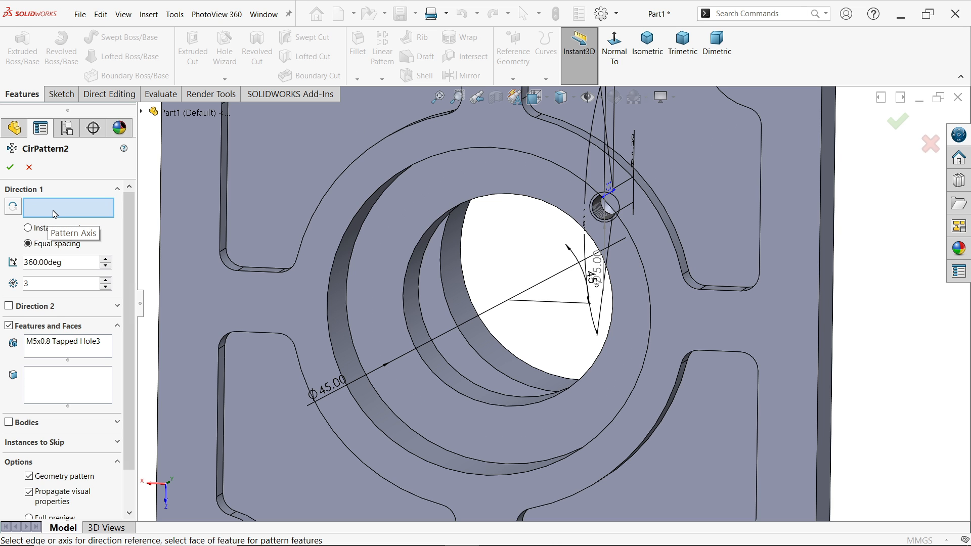
left_click(358, 221)
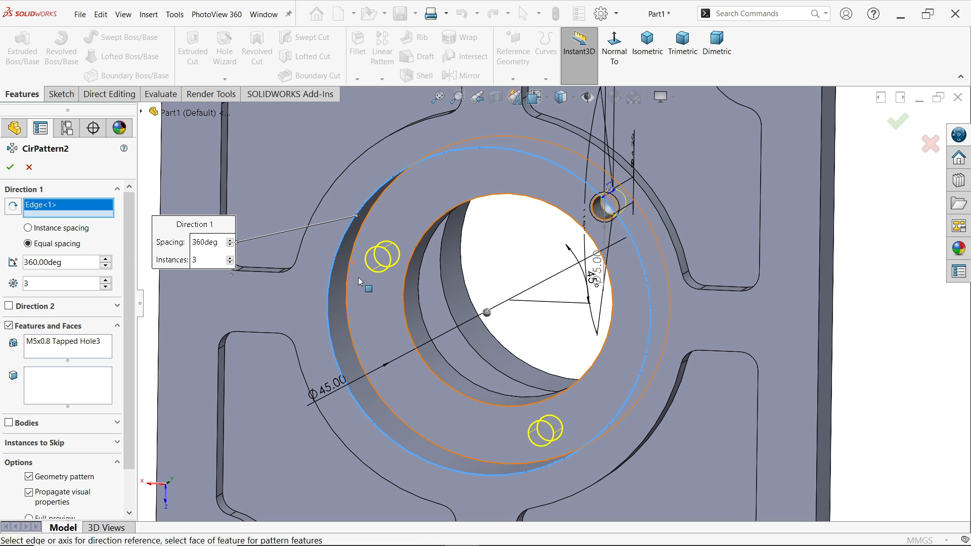
left_click_drag(68, 261, 16, 260)
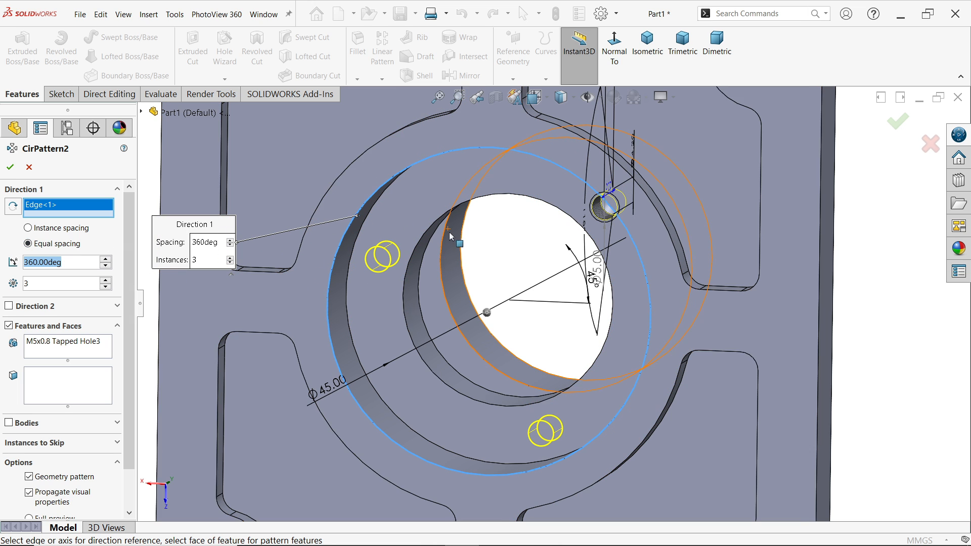
left_click_drag(54, 284, 22, 285)
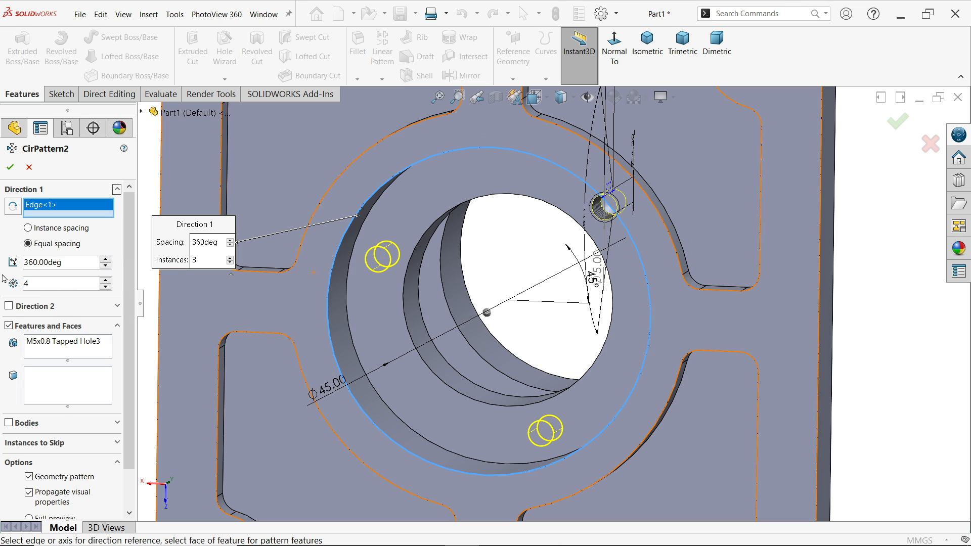
left_click(52, 343)
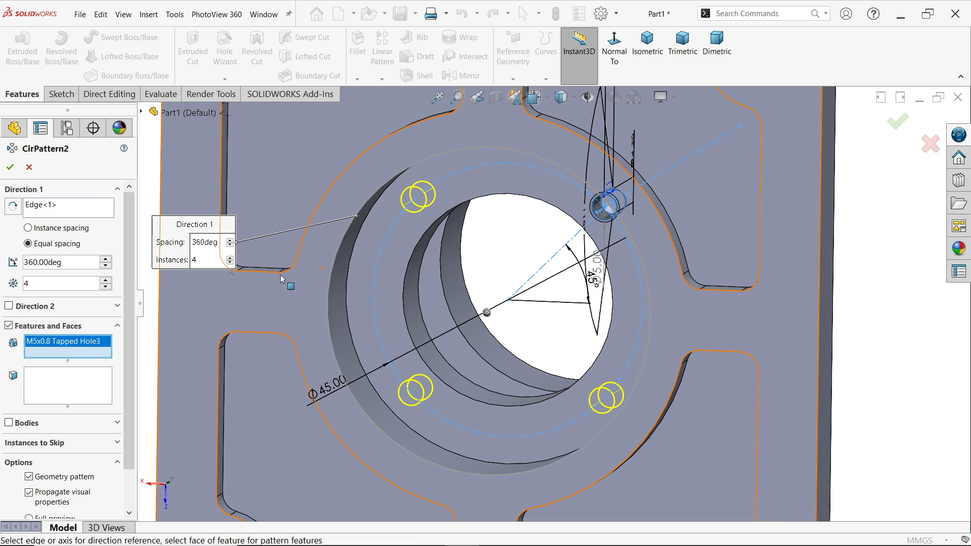
scroll(57, 455, "down", 2)
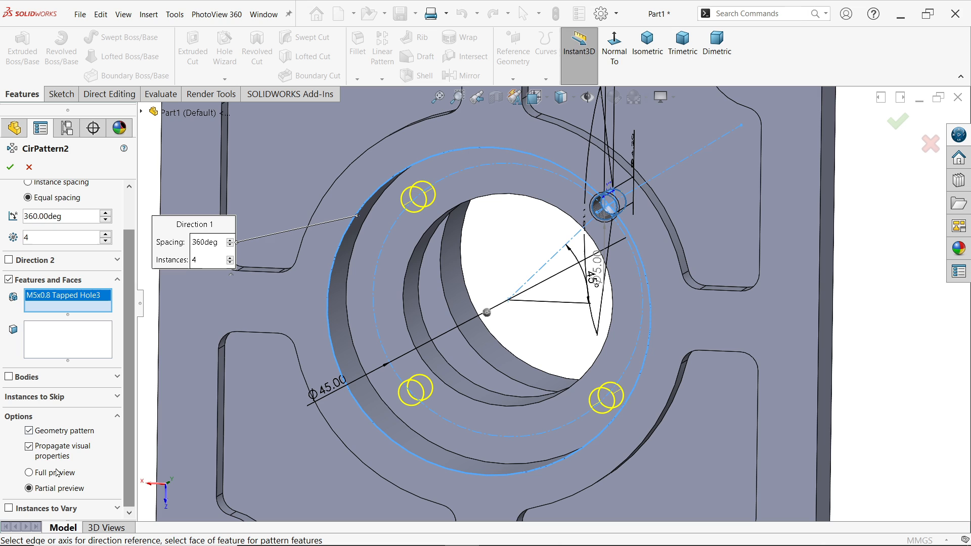
left_click(11, 168)
middle_click_drag(553, 255, 547, 189)
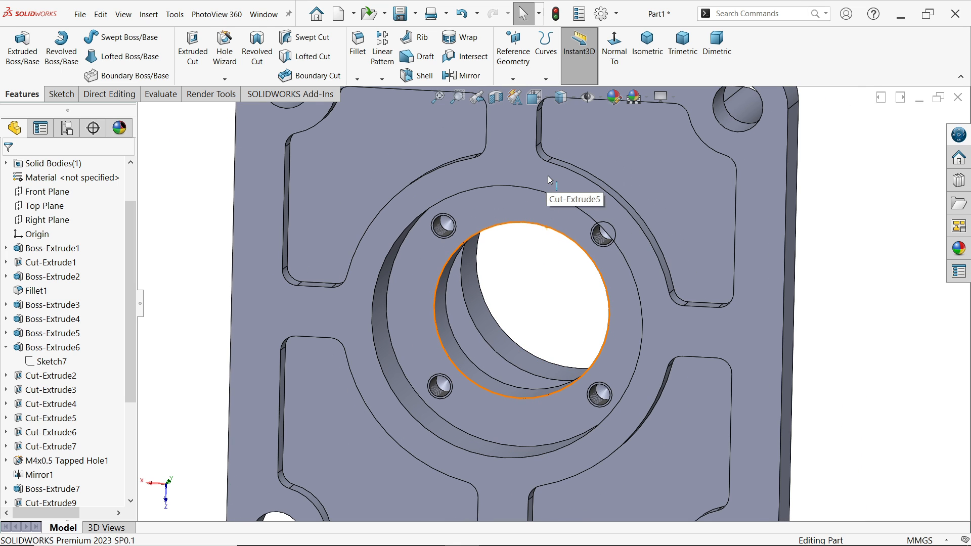
Step: Start a new Hole Wizard tapped hole in ANSI Metric and set its size to M4x0.7
left_click(223, 59)
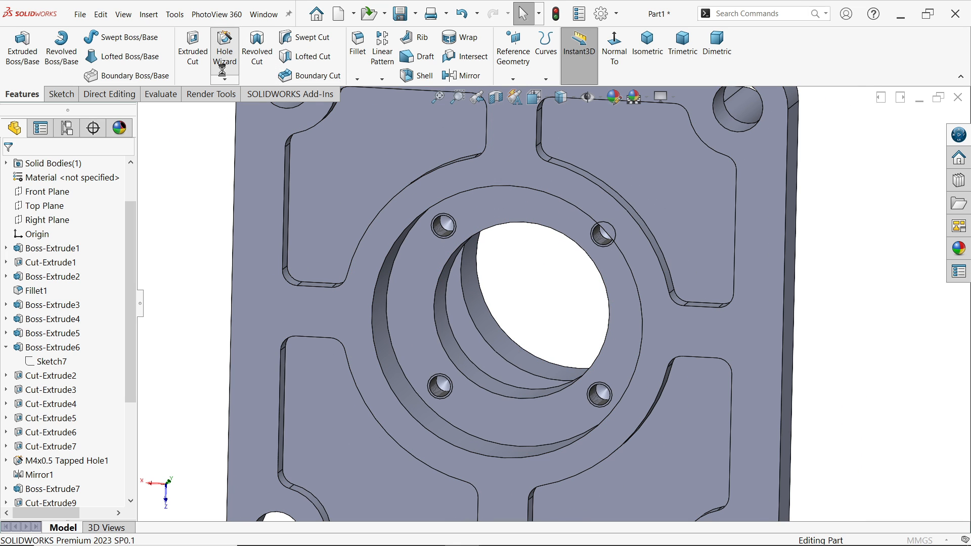
left_click(59, 404)
left_click(27, 443)
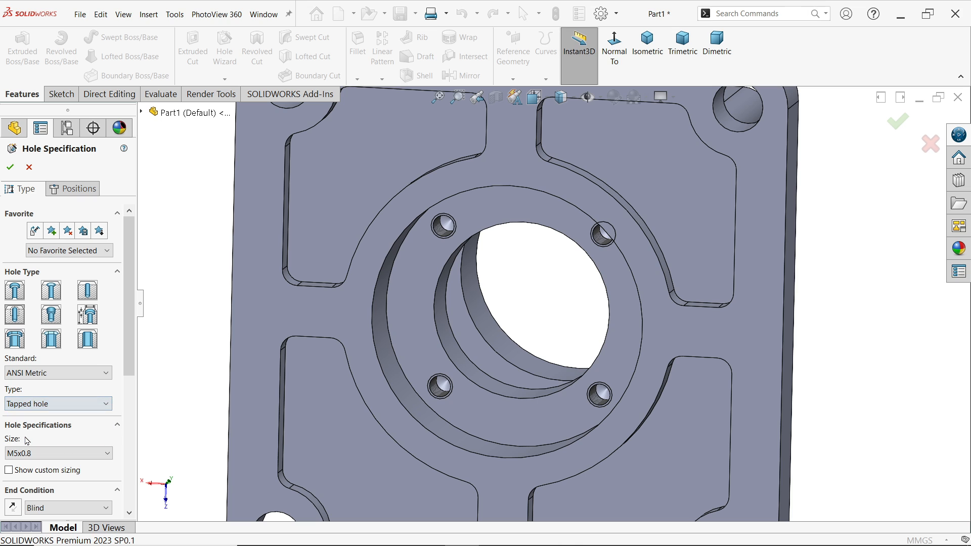
left_click(37, 454)
scroll(57, 374, "up", 3)
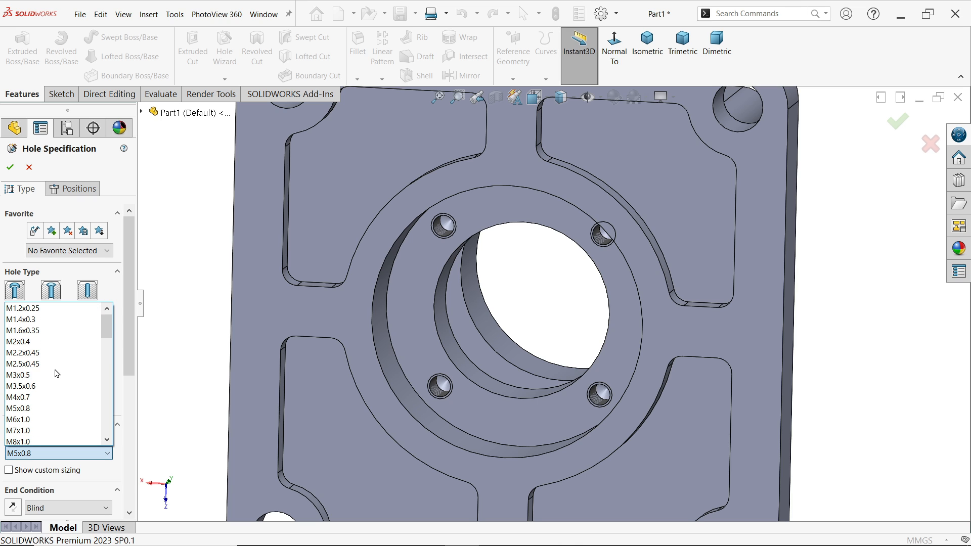
left_click(42, 399)
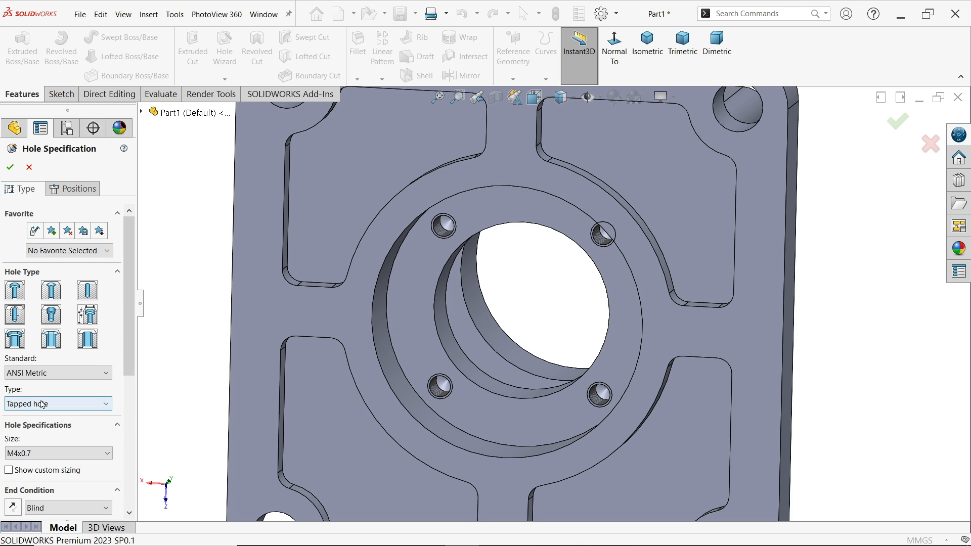
Step: Set both the blind hole depth and the thread depth of the M4x0.7 tapped hole to 7 mm
scroll(115, 408, "down", 5)
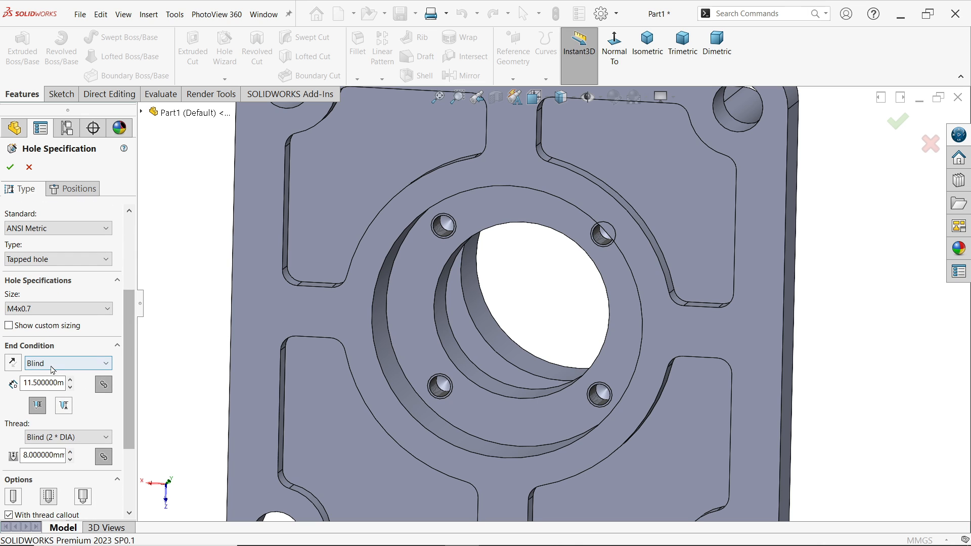
left_click(28, 384)
left_click_drag(25, 383, 88, 384)
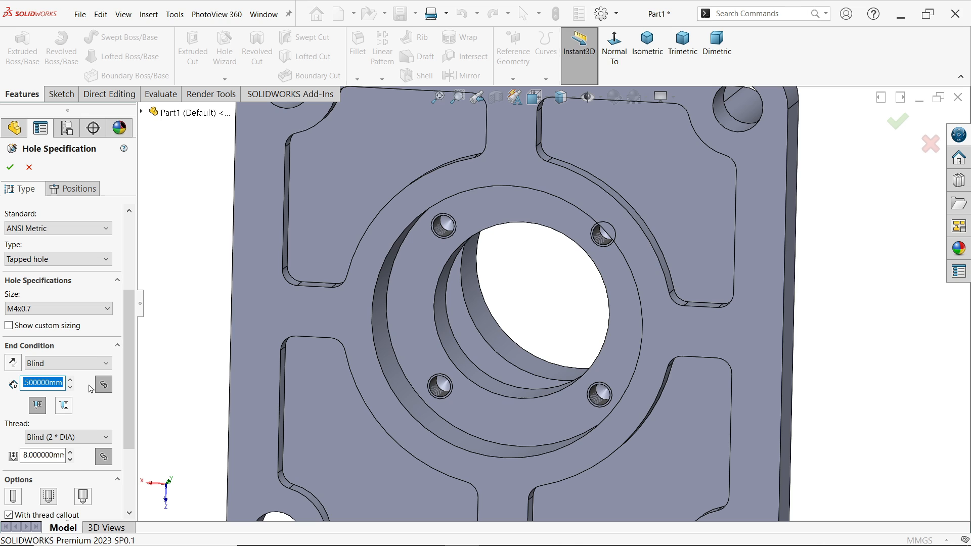
type("7")
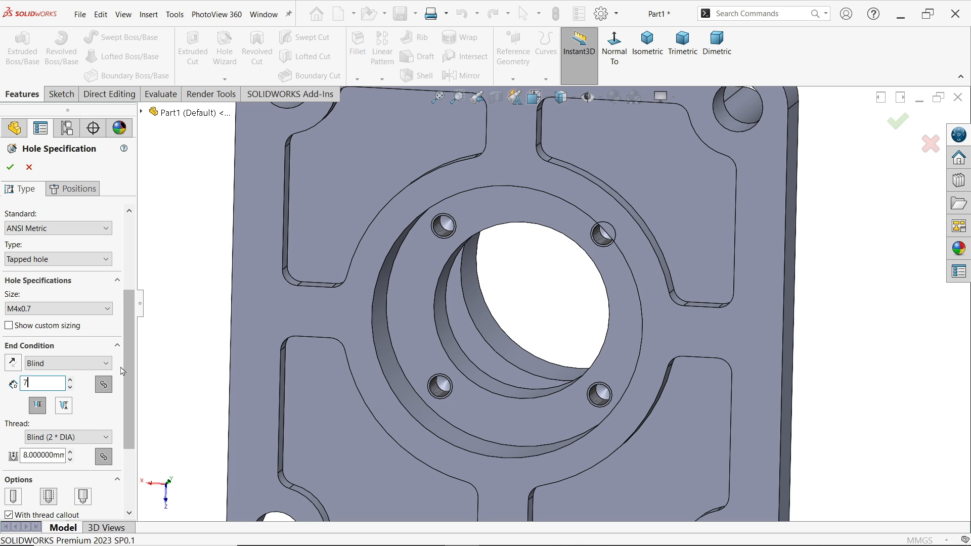
scroll(129, 384, "down", 3)
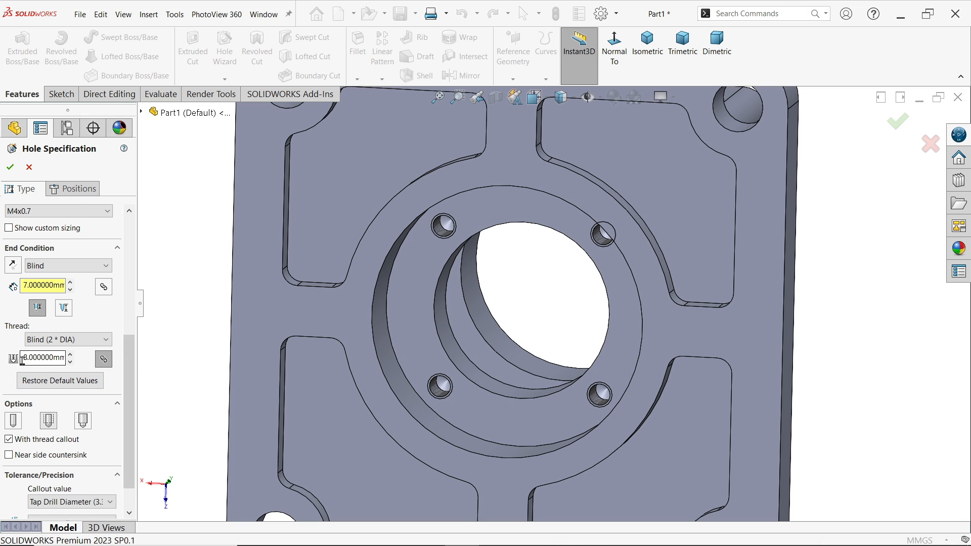
left_click_drag(28, 359, 58, 356)
type("7")
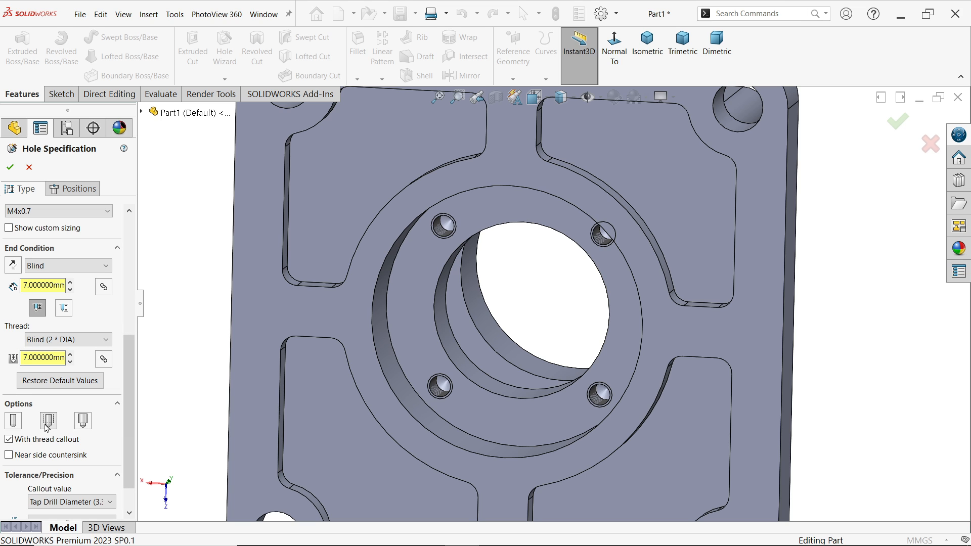
Step: Choose the base's bottom face around the counterbore as the placement face for the tapped holes
left_click(87, 190)
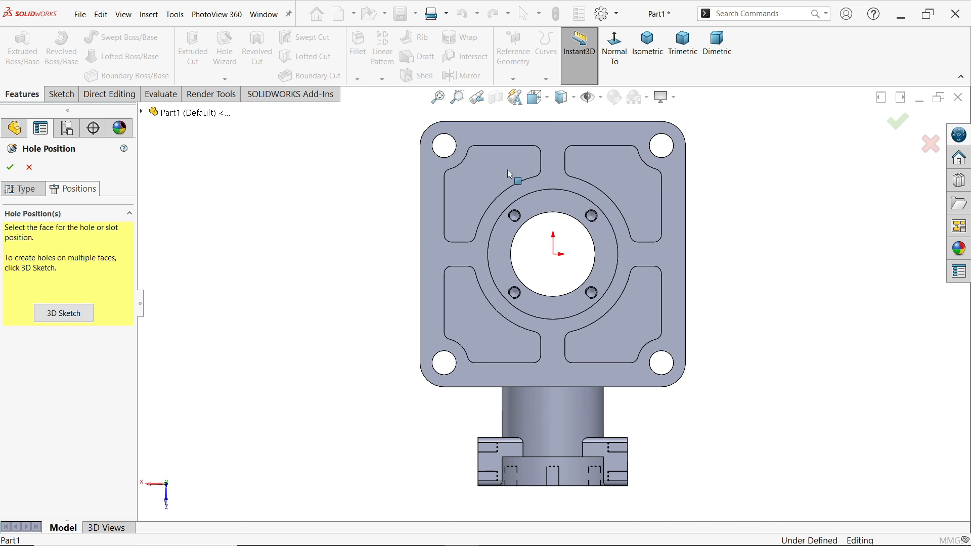
left_click(509, 185)
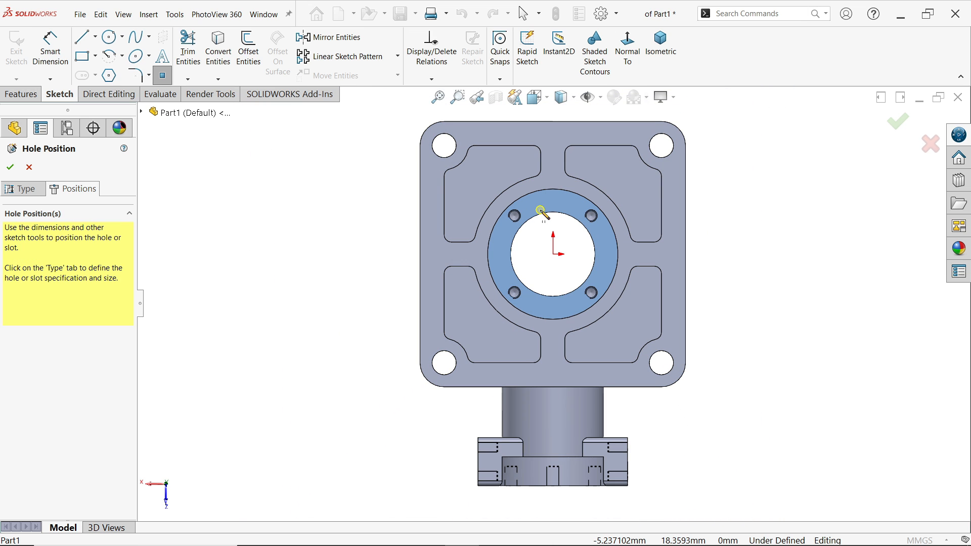
key("Escape")
scroll(567, 199, "down", 3)
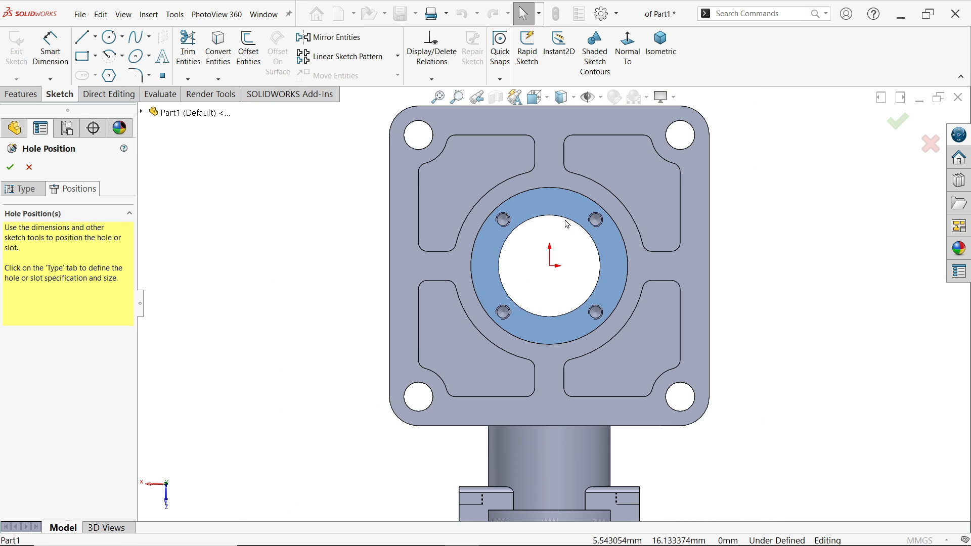
Step: Sketch a 68 mm diameter construction circle centred on the origin
left_click(110, 38)
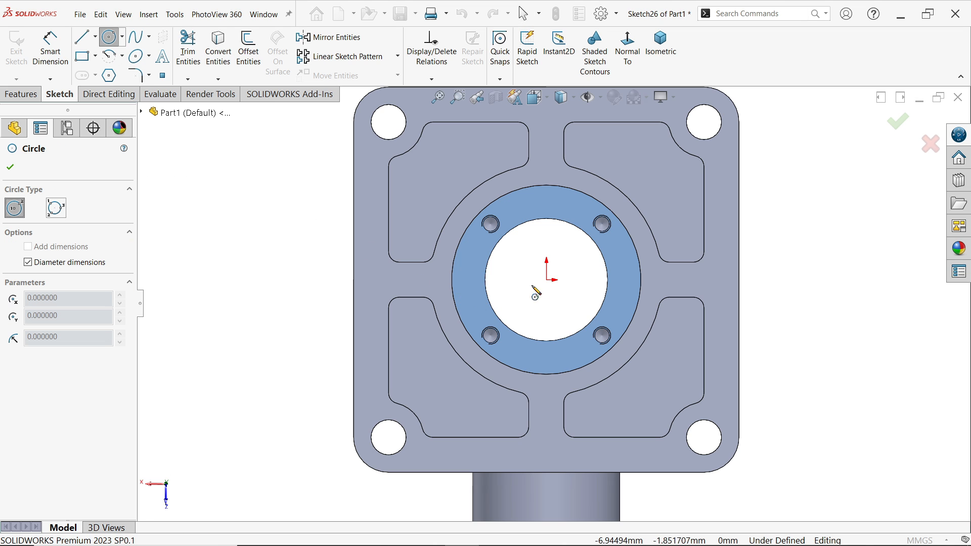
left_click(547, 279)
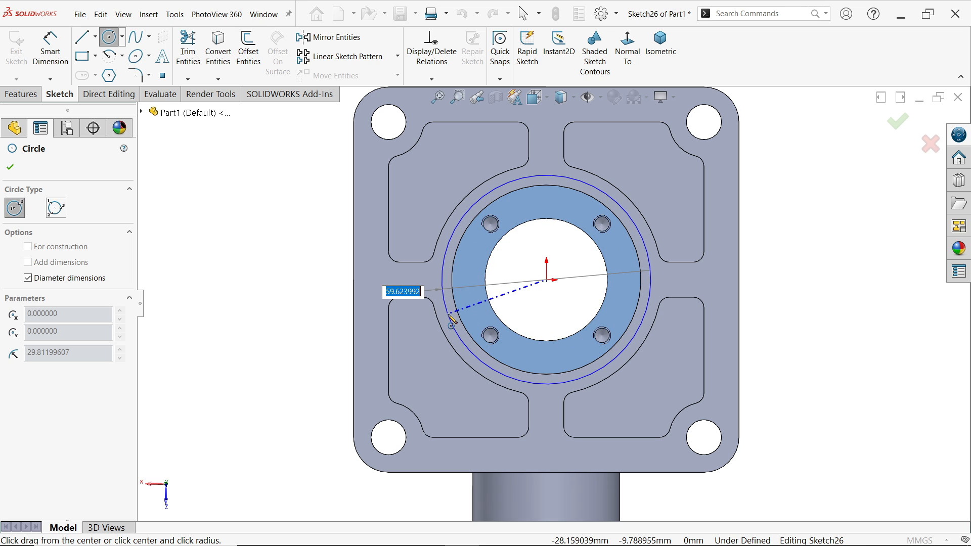
type("68")
key("Return")
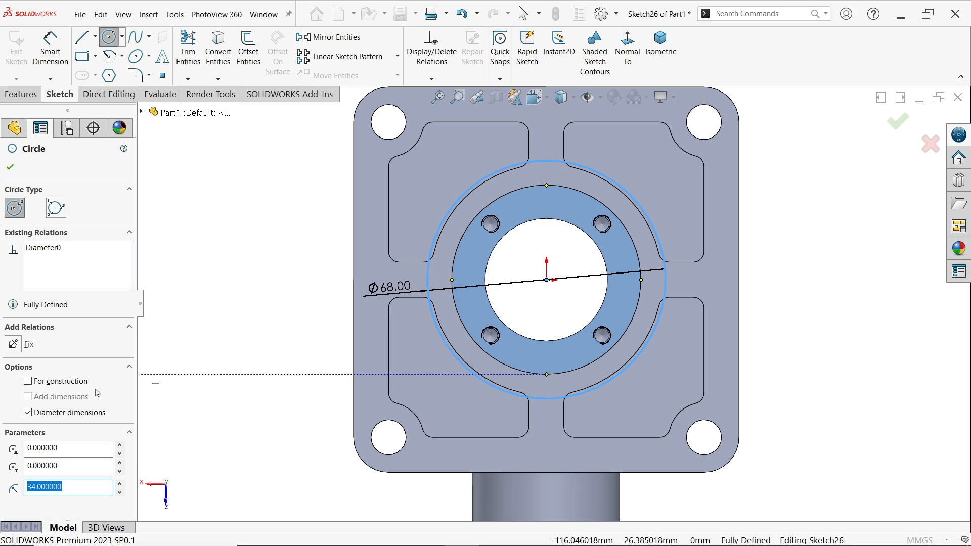
left_click(28, 381)
left_click(14, 173)
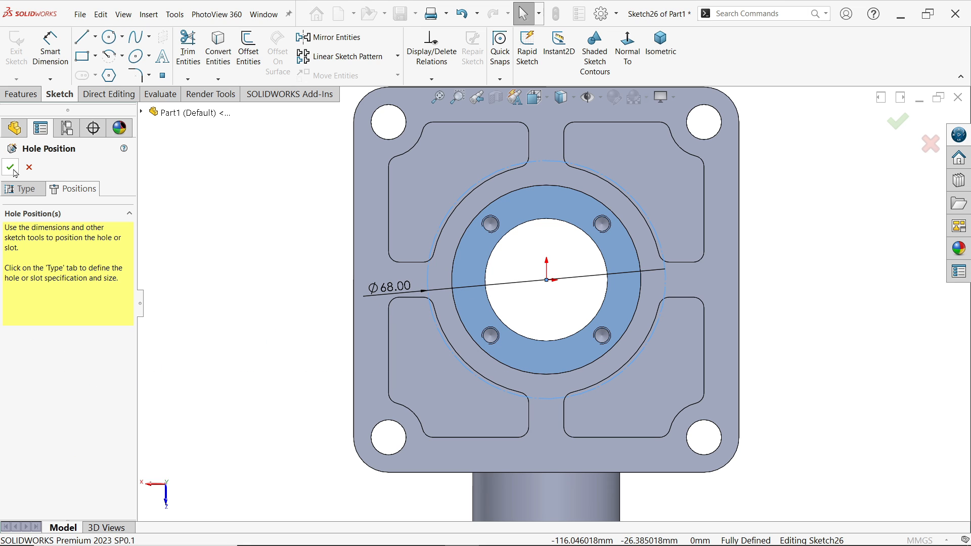
Step: Place hole points at the four quadrants of the 68 mm construction circle and finish the M4x0.7 tapped holes
left_click(163, 77)
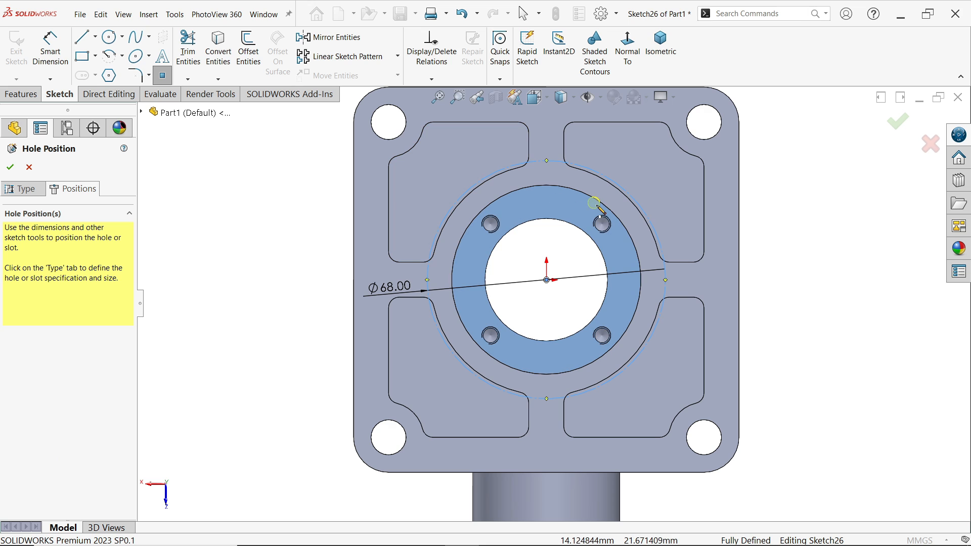
scroll(582, 192, "down", 1)
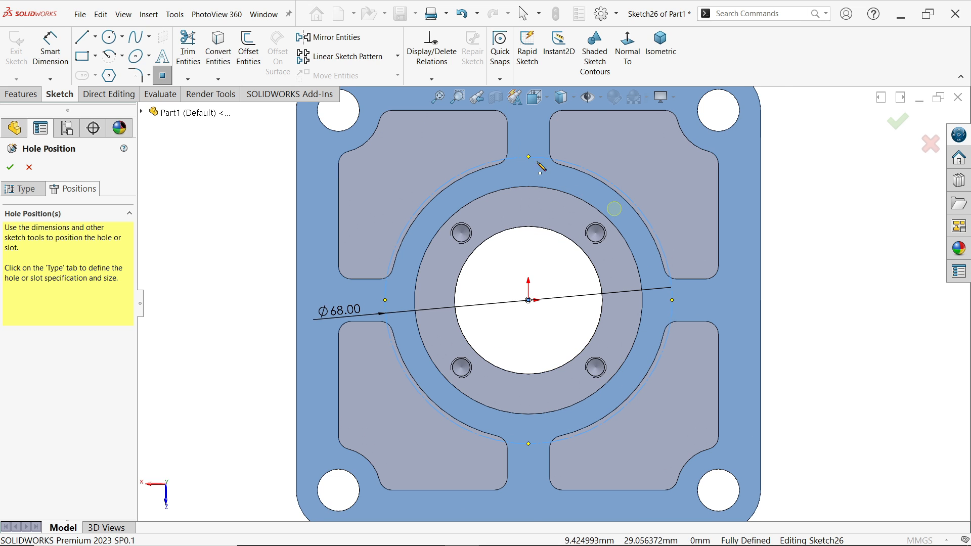
scroll(531, 159, "down", 1)
left_click(508, 153)
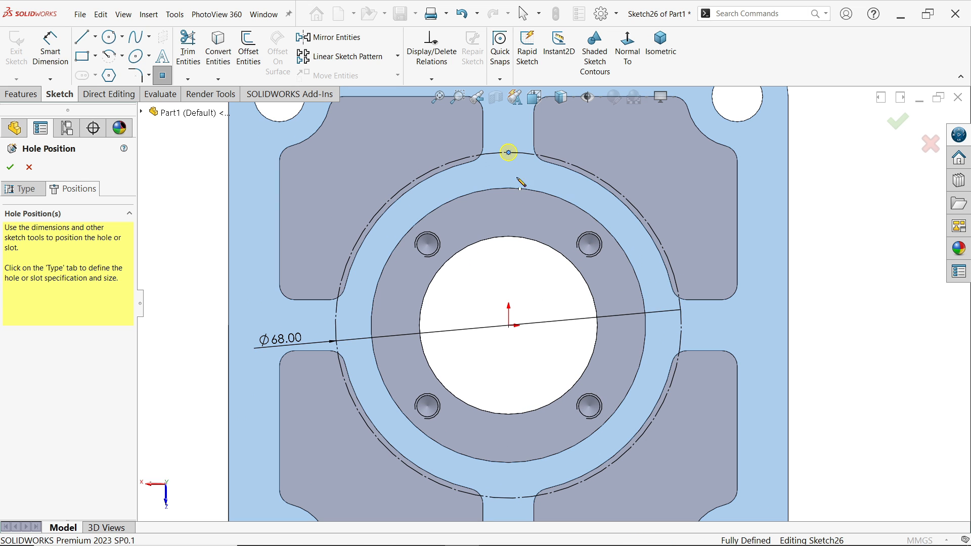
left_click(681, 326)
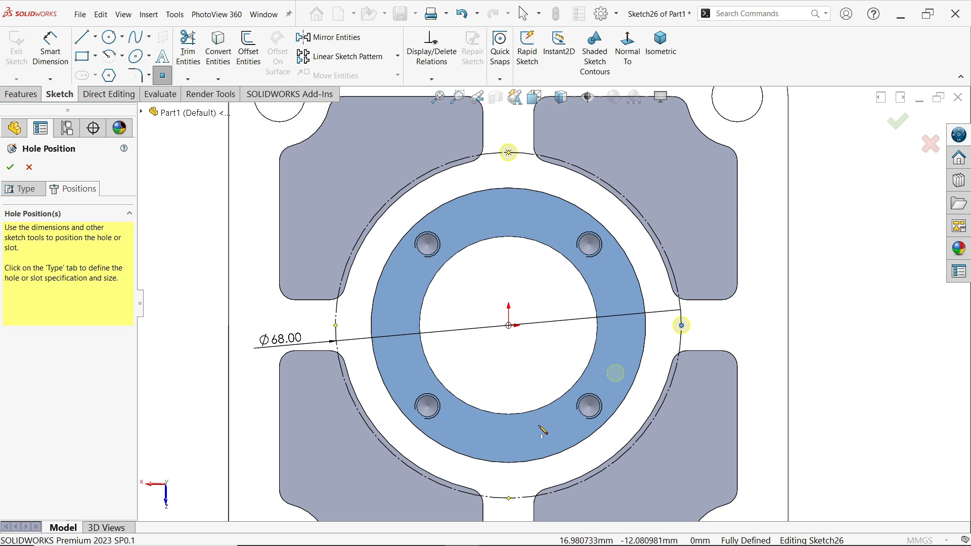
left_click(509, 498)
left_click(337, 326)
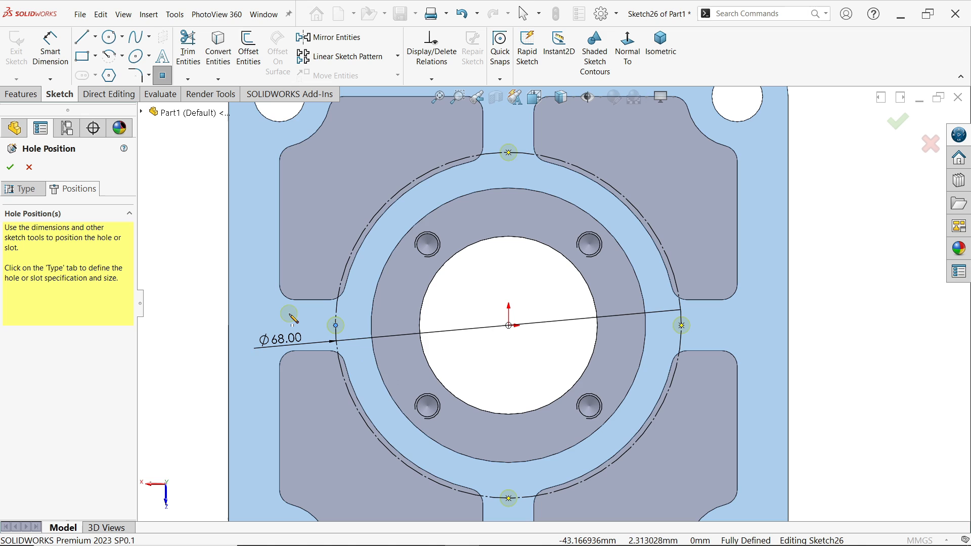
middle_click_drag(455, 256, 506, 271)
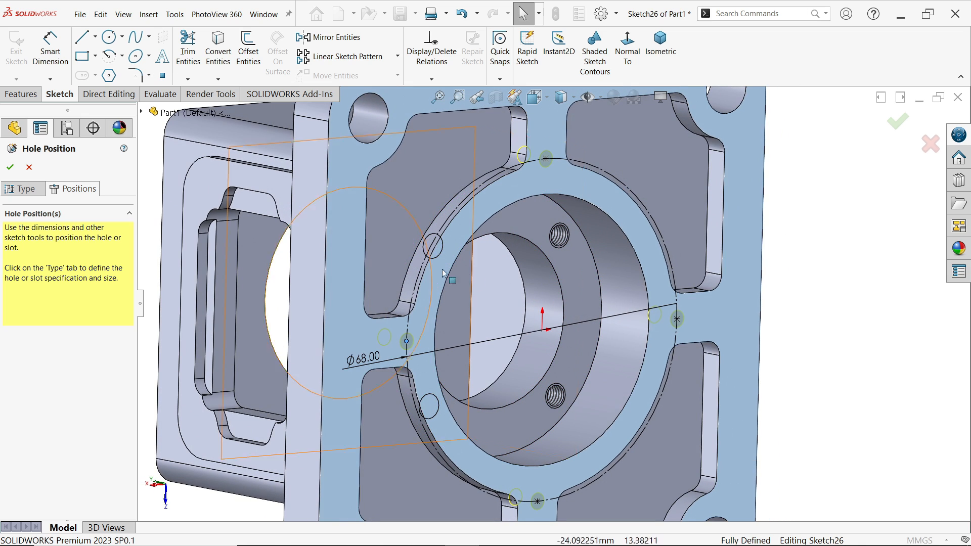
left_click(10, 167)
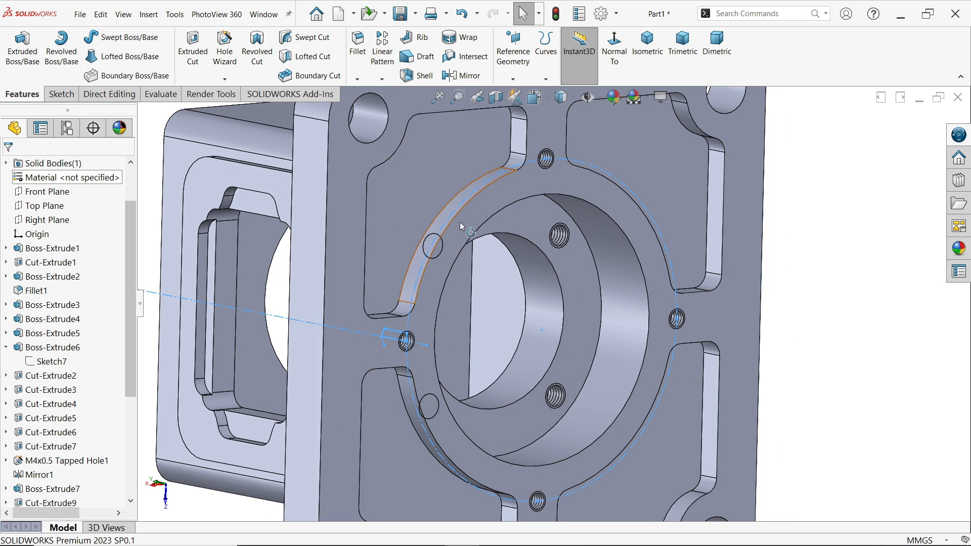
left_click(850, 196)
Step: Switch to the pump body drawing image and examine Sections B-B and A-A for the side wall's counterbored hole dimensions and position
mouse_move(840, 256)
middle_mouse_down()
mouse_move(783, 243)
mouse_move(773, 260)
mouse_move(843, 263)
middle_mouse_up()
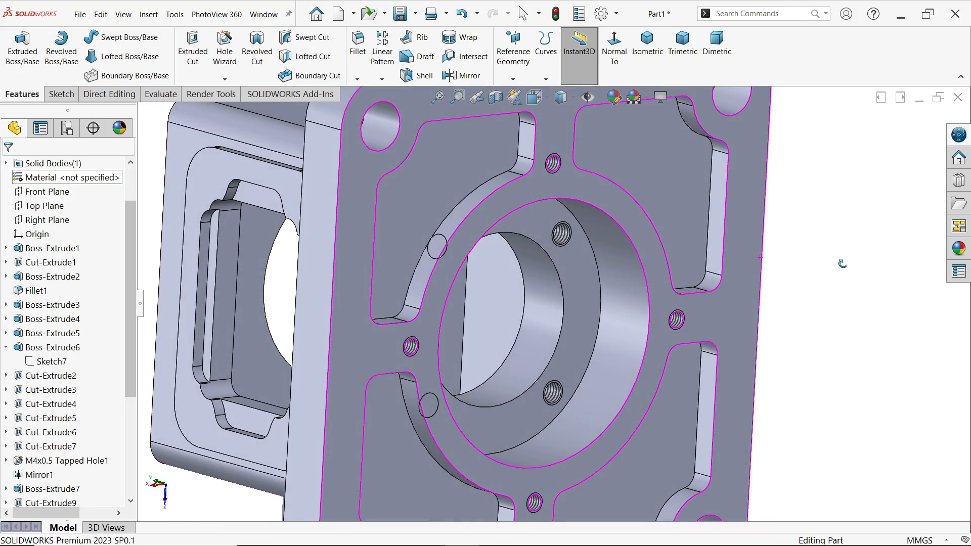
scroll(802, 264, "up", 2)
left_click(648, 48)
key("alt+Tab")
scroll(506, 353, "down", 2)
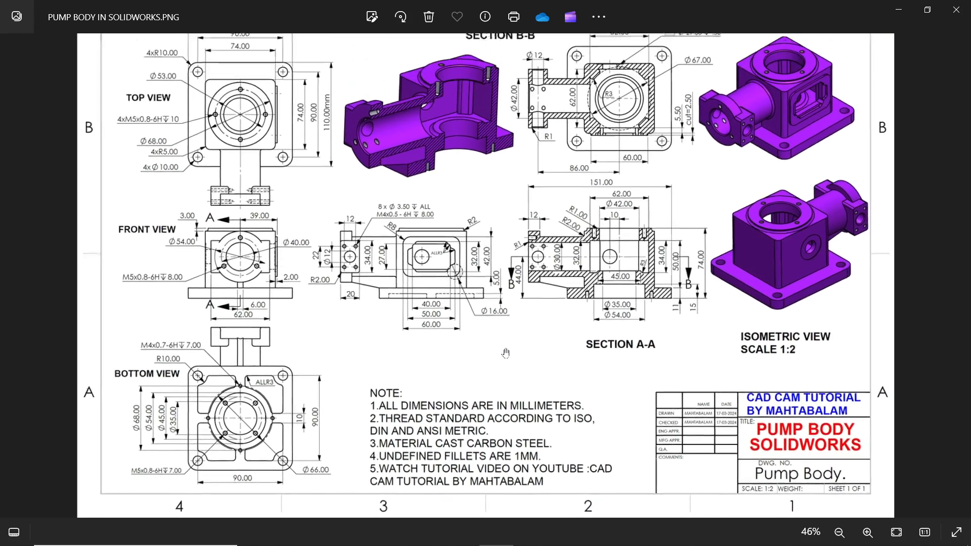
scroll(478, 315, "up", 3)
left_click_drag(503, 183, 483, 292)
scroll(633, 127, "up", 6)
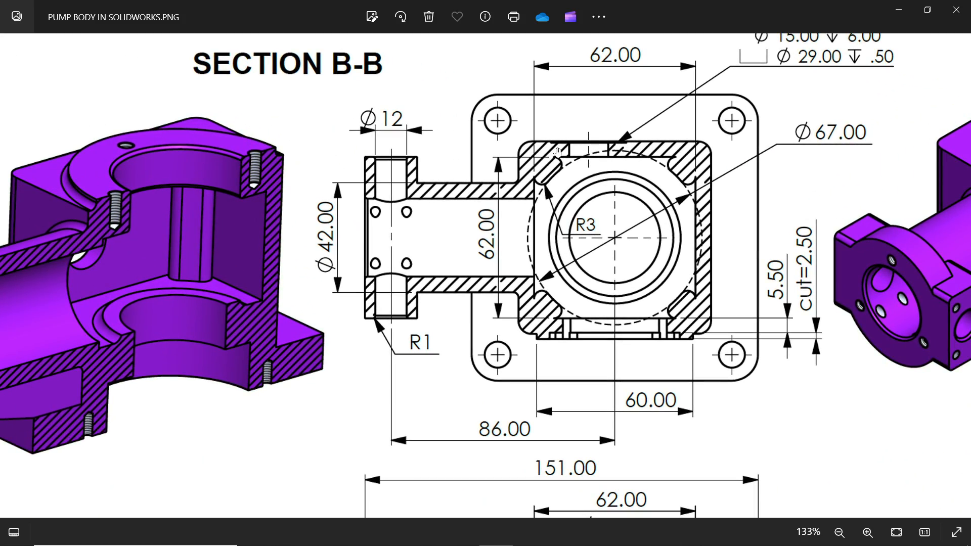
scroll(604, 150, "up", 4)
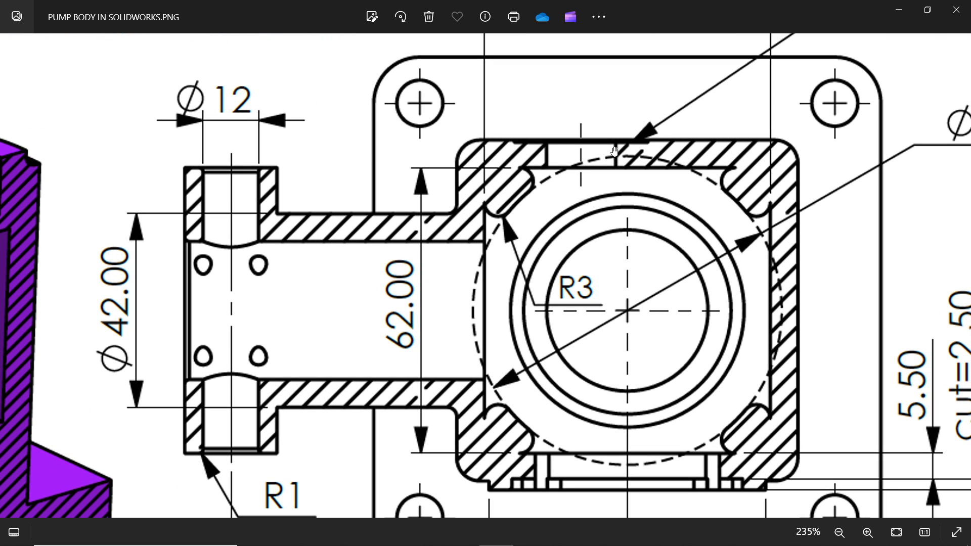
left_click_drag(662, 138, 572, 349)
left_click_drag(744, 267, 581, 234)
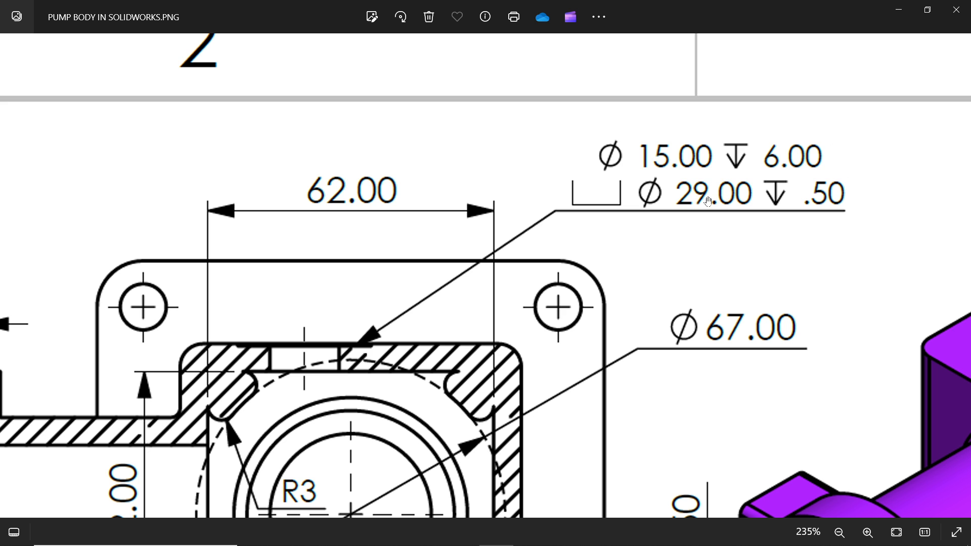
left_click_drag(475, 433, 645, 234)
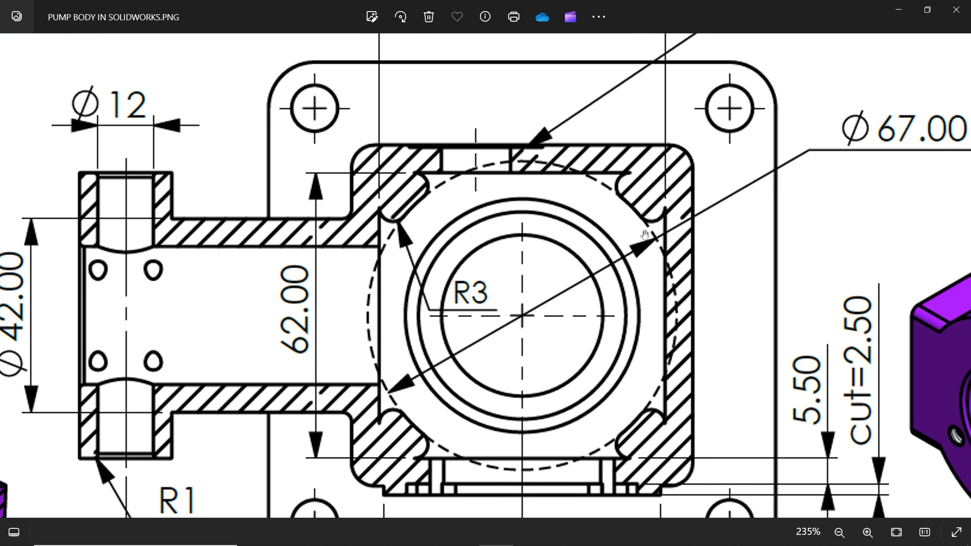
left_click_drag(551, 376, 586, 171)
scroll(585, 170, "down", 4)
left_click_drag(572, 320, 581, 122)
left_click_drag(579, 345, 578, 259)
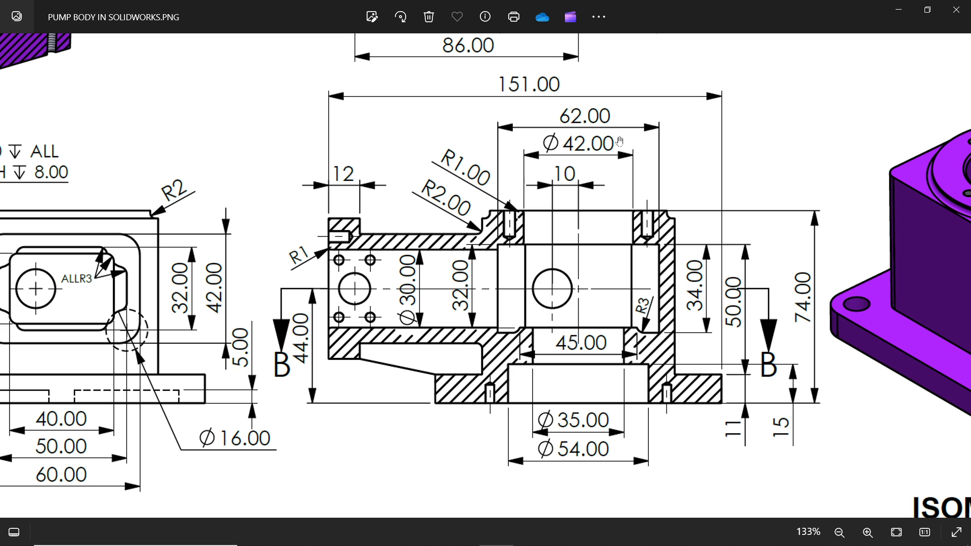
left_click(900, 13)
Step: Start a Hole Wizard legacy hole for the body's side wall and set its type to Counterbored
middle_click_drag(615, 248, 607, 278)
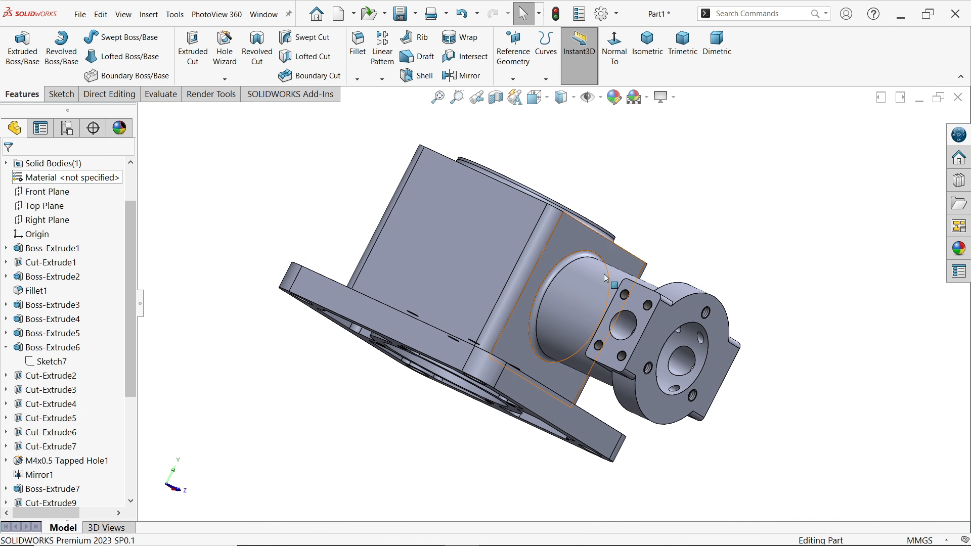
left_click(484, 256)
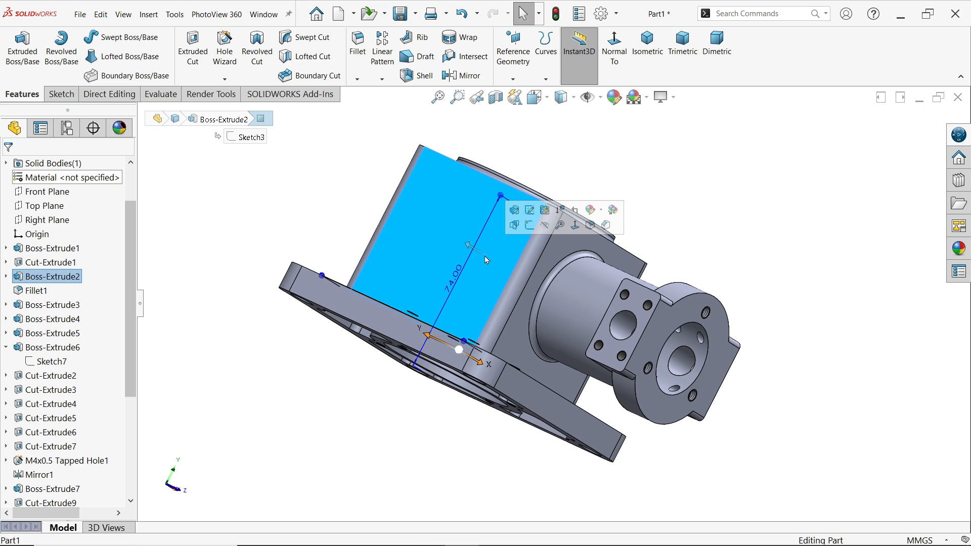
left_click(282, 169)
left_click(221, 52)
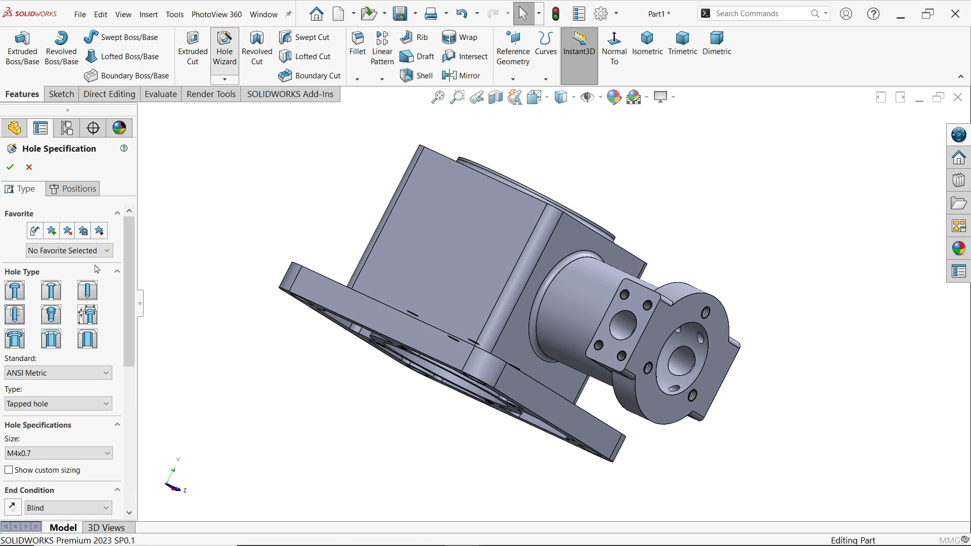
left_click(88, 318)
left_click(76, 316)
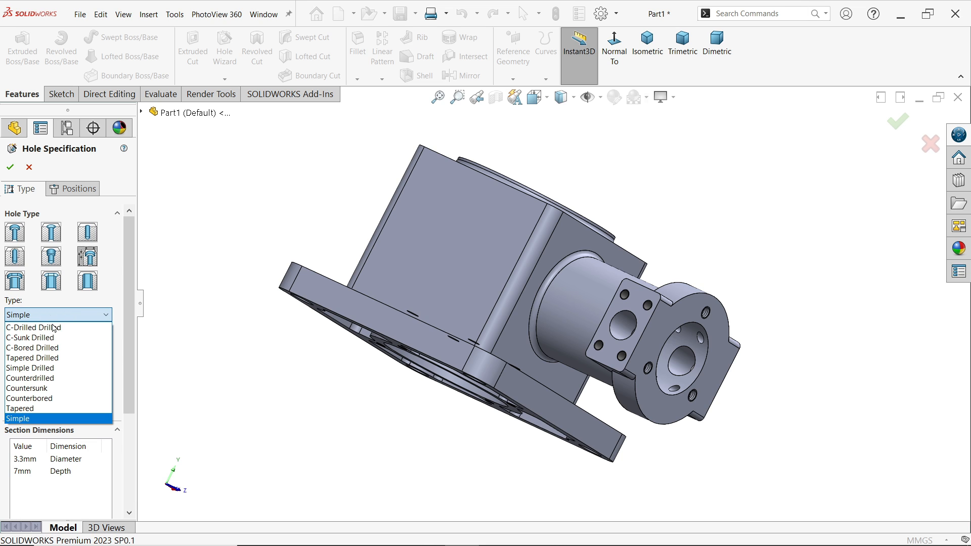
left_click(30, 398)
scroll(120, 420, "down", 3)
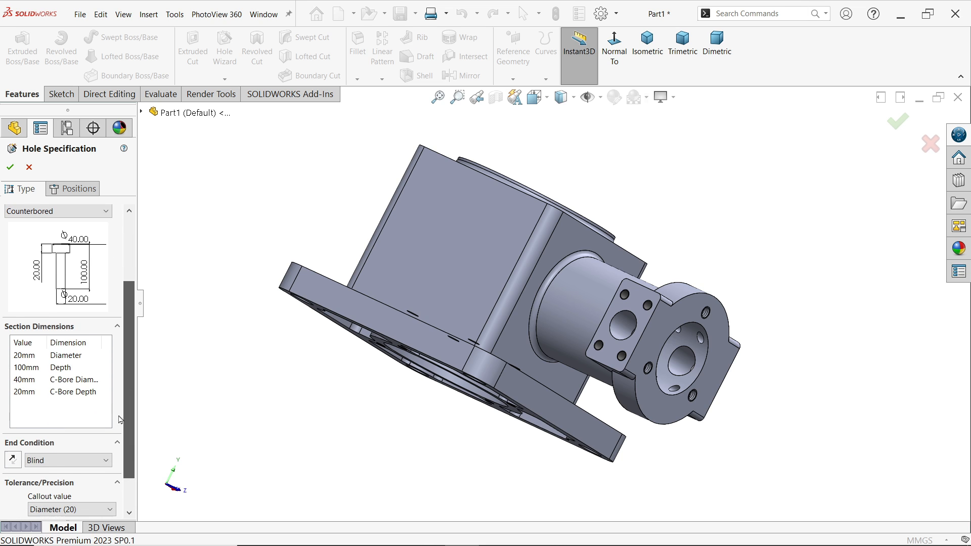
Step: Set the counterbored hole to 15 mm diameter with an Up To Next end condition and a 29 mm counterbore 0.5 mm deep
left_click(22, 368)
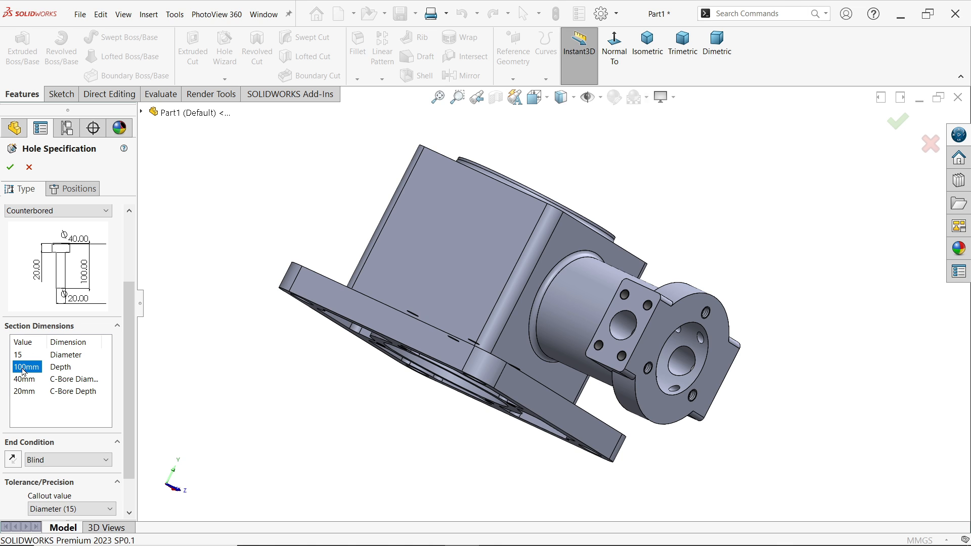
left_click(44, 464)
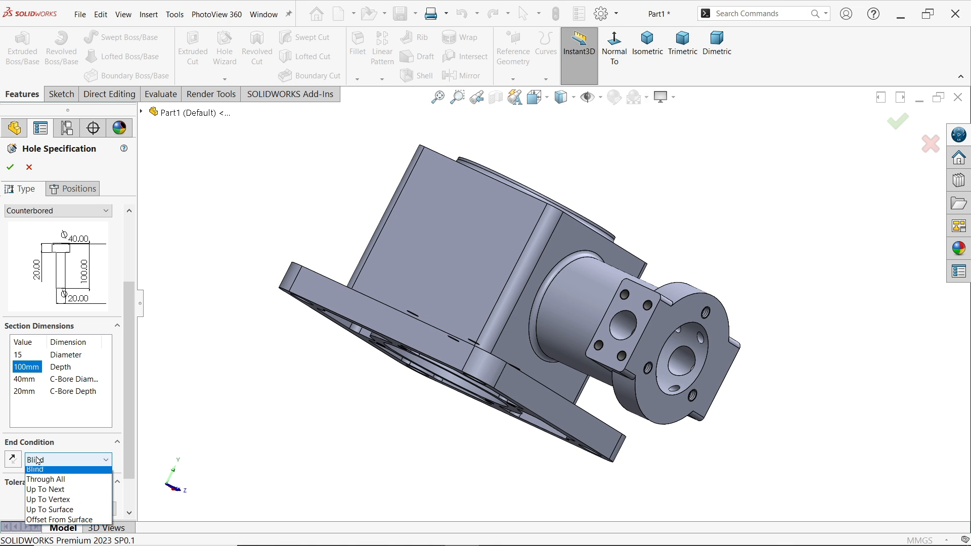
left_click(47, 493)
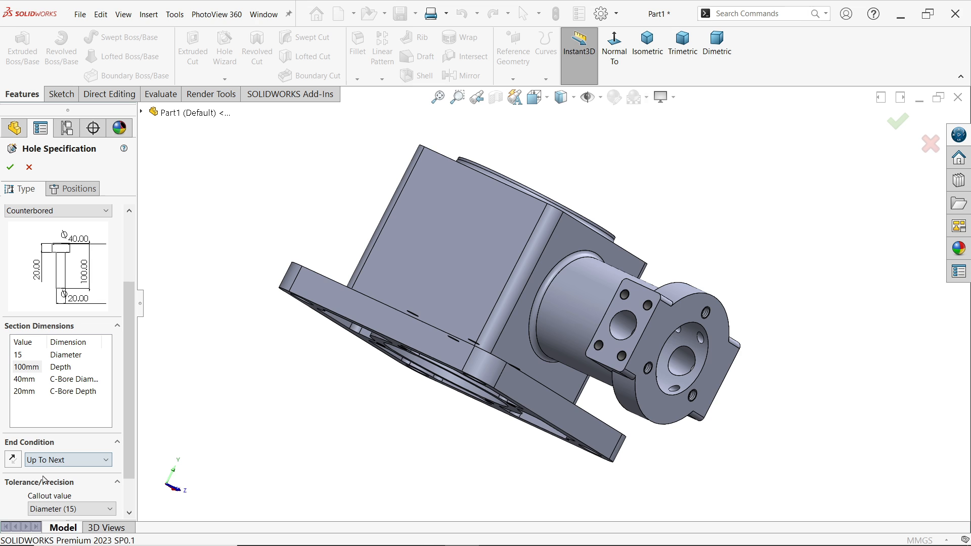
left_click(28, 368)
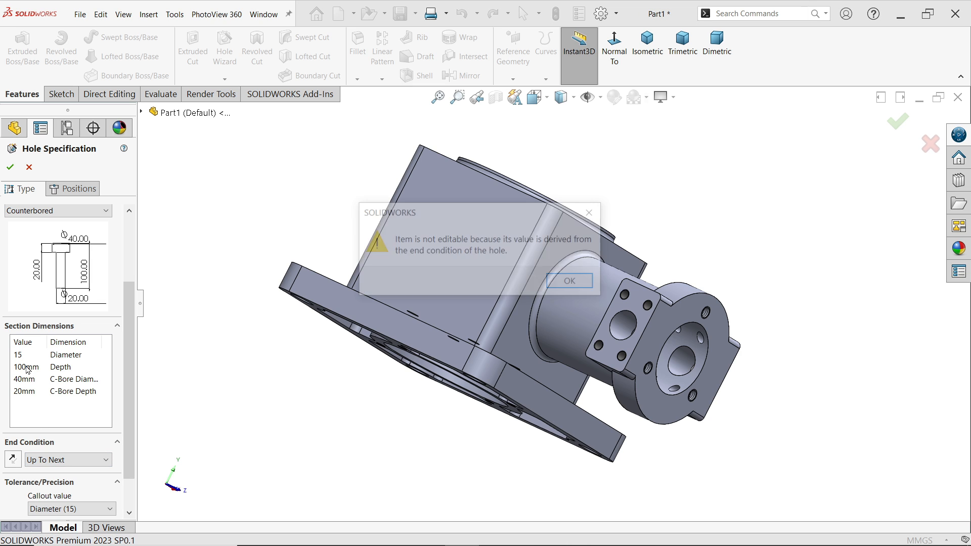
left_click(573, 282)
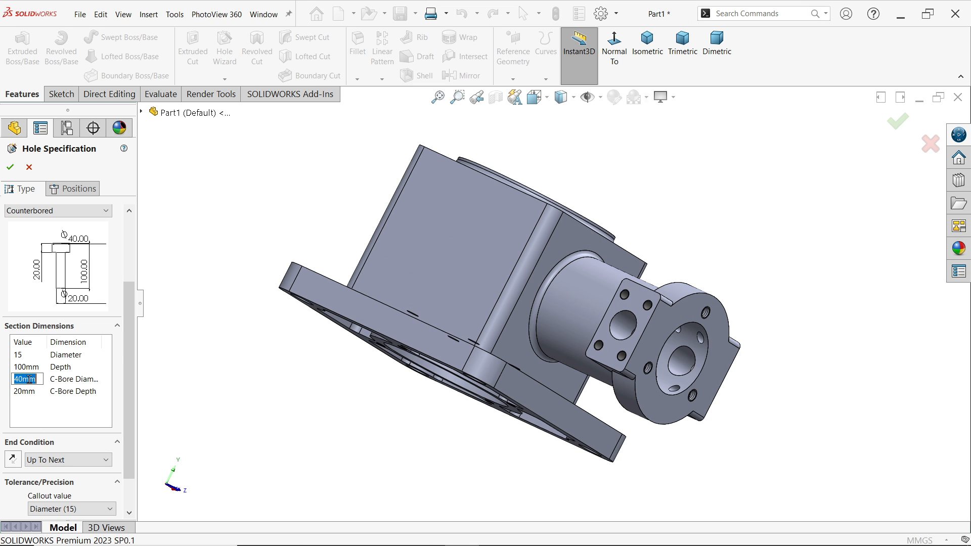
left_click(17, 391)
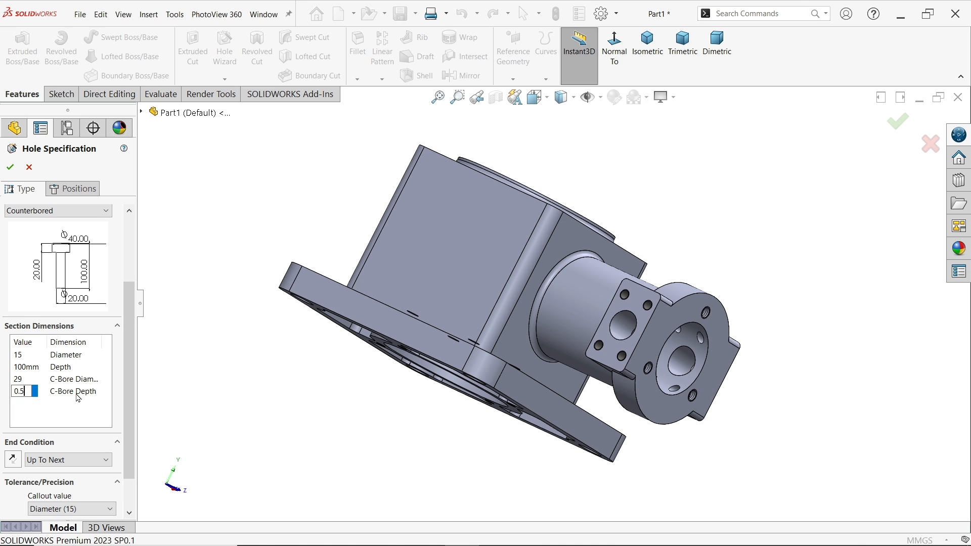
key("Return")
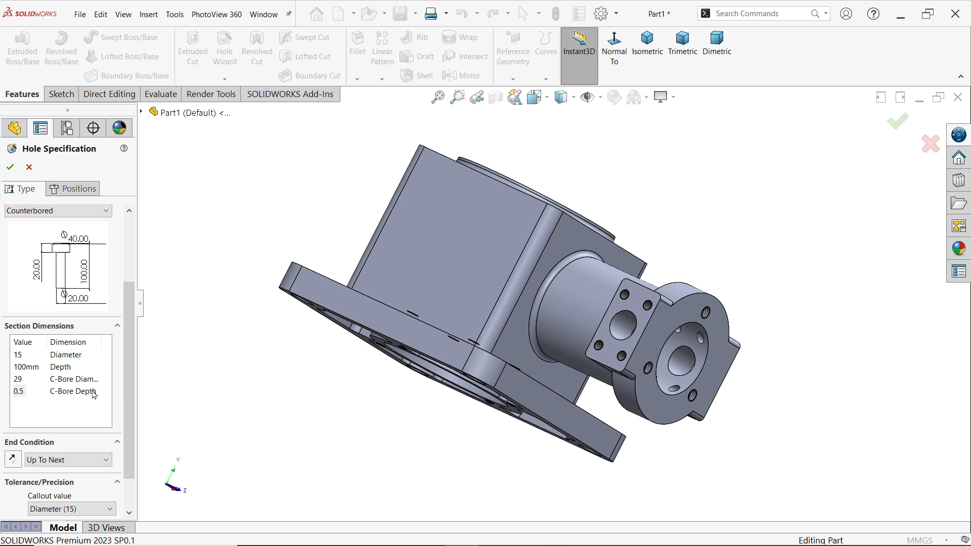
left_click_drag(134, 398, 133, 432)
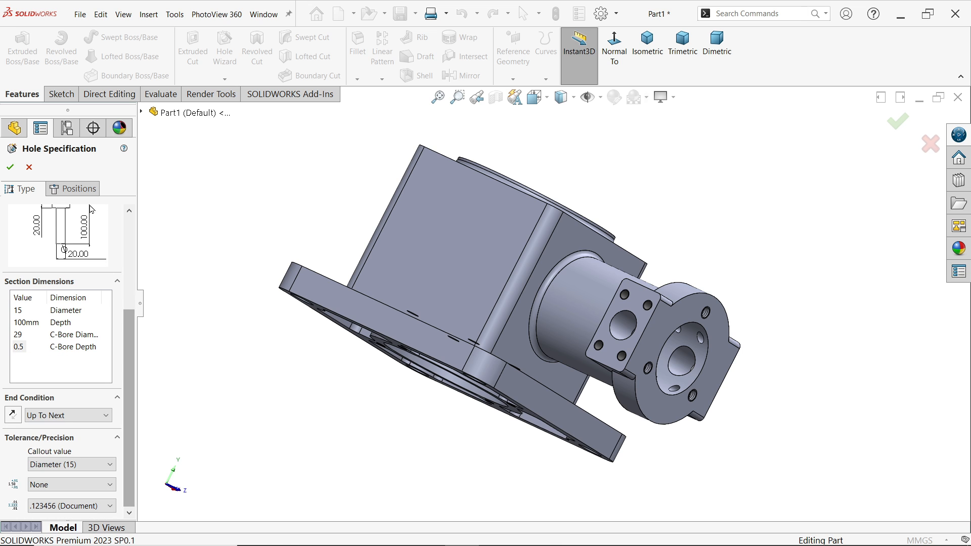
Step: Place the hole point on the body's side wall opposite the rectangular opening and dimension it 10 mm horizontally from the origin
left_click(73, 189)
left_click(491, 259)
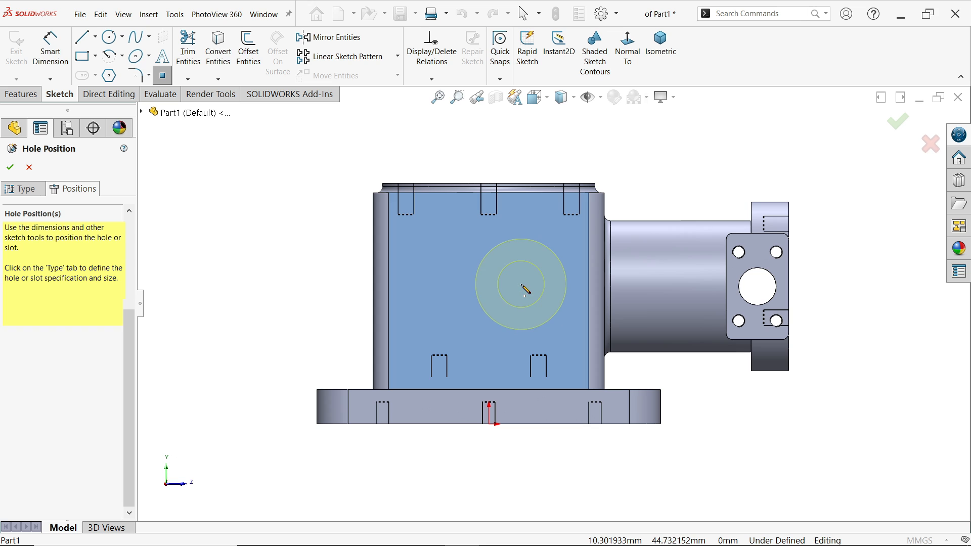
left_click(521, 284)
key("Escape")
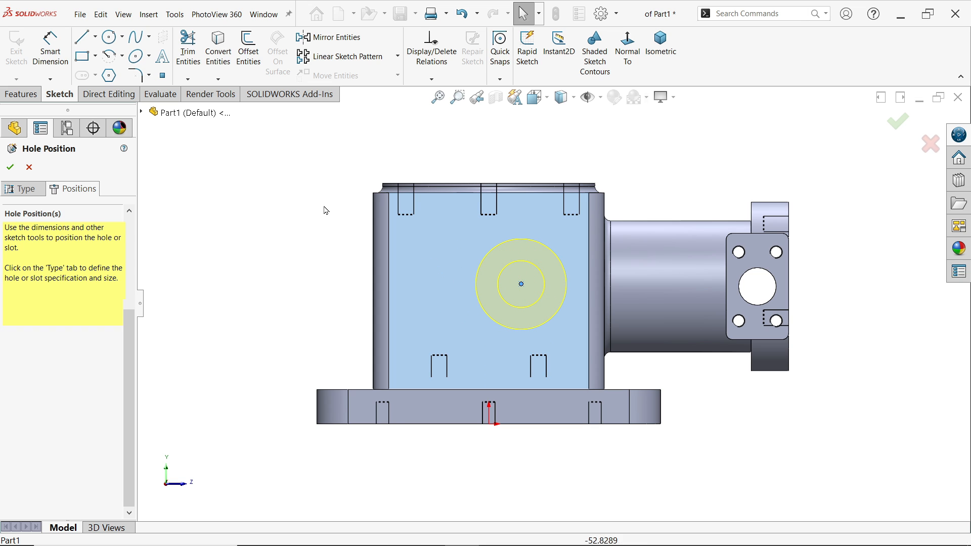
left_click(48, 49)
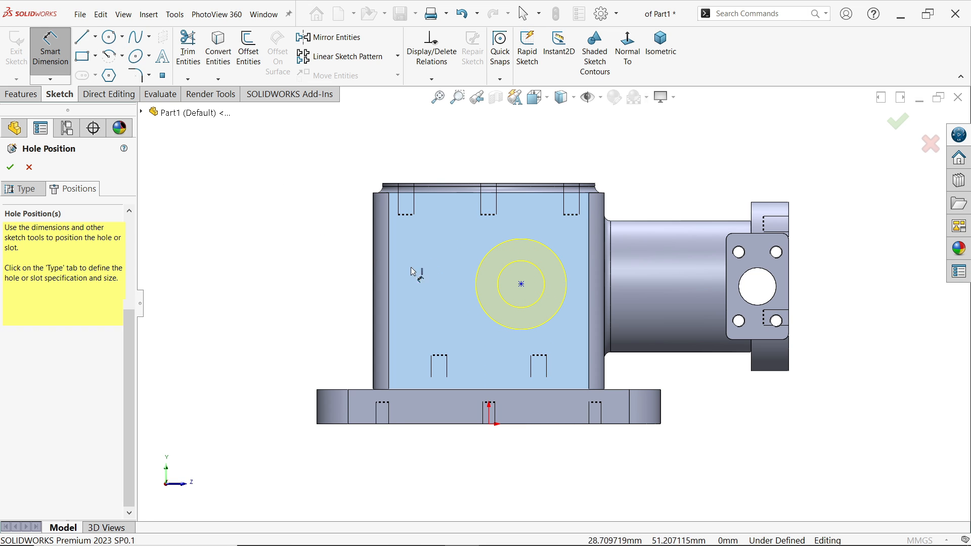
left_click(522, 284)
left_click(490, 425)
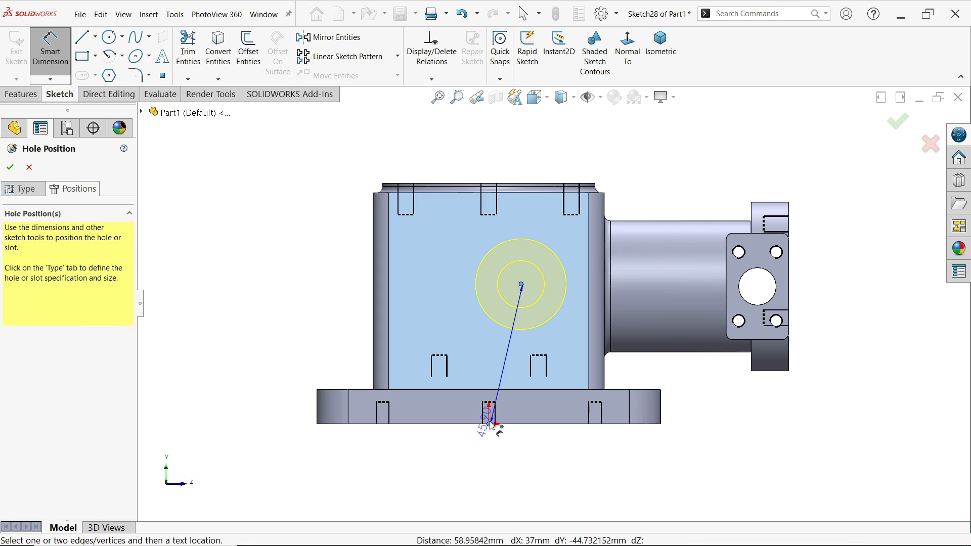
left_click(507, 163)
type("10")
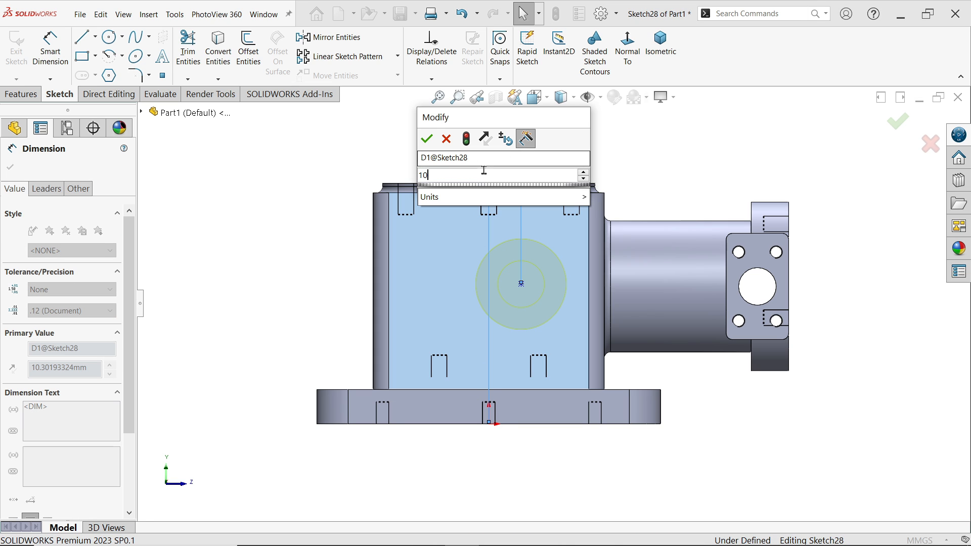
left_click(428, 136)
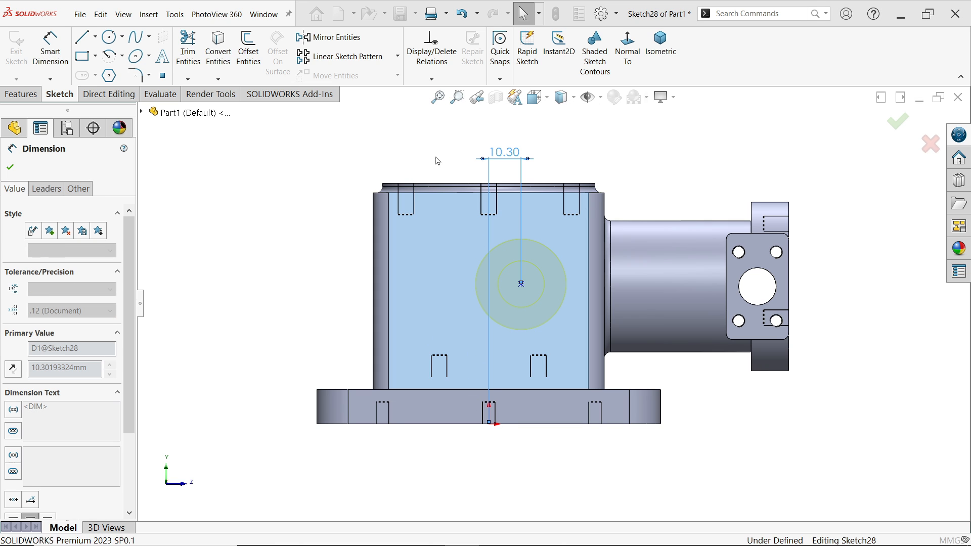
Step: Dimension the hole point 44 mm above the base's bottom edge and finish the counterbored hole
left_click(521, 284)
left_click(526, 425)
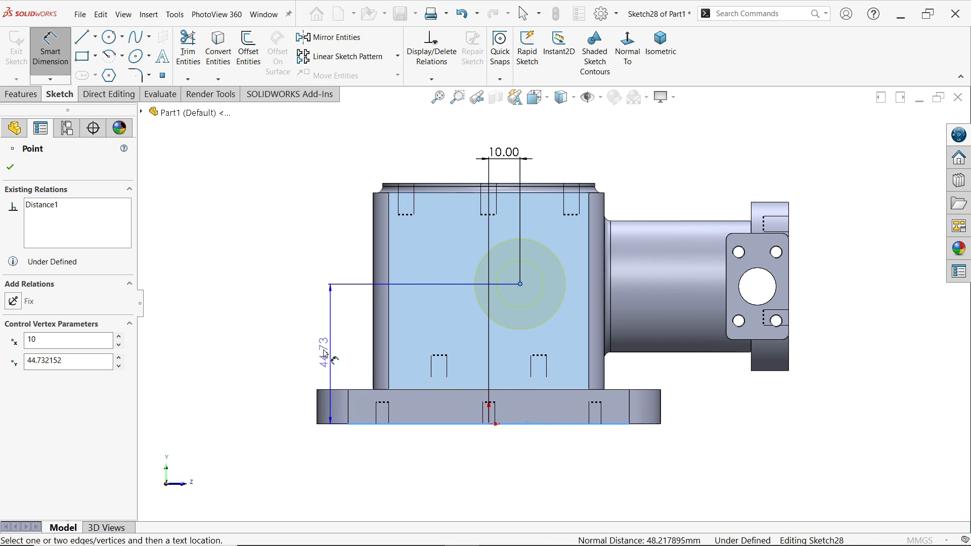
left_click(268, 339)
type("44")
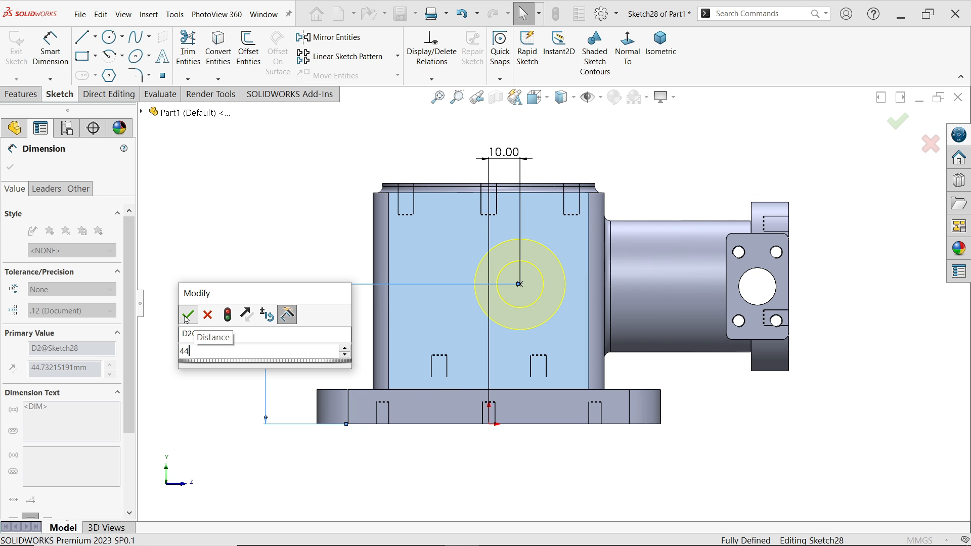
key("Return")
middle_click_drag(718, 130, 495, 108)
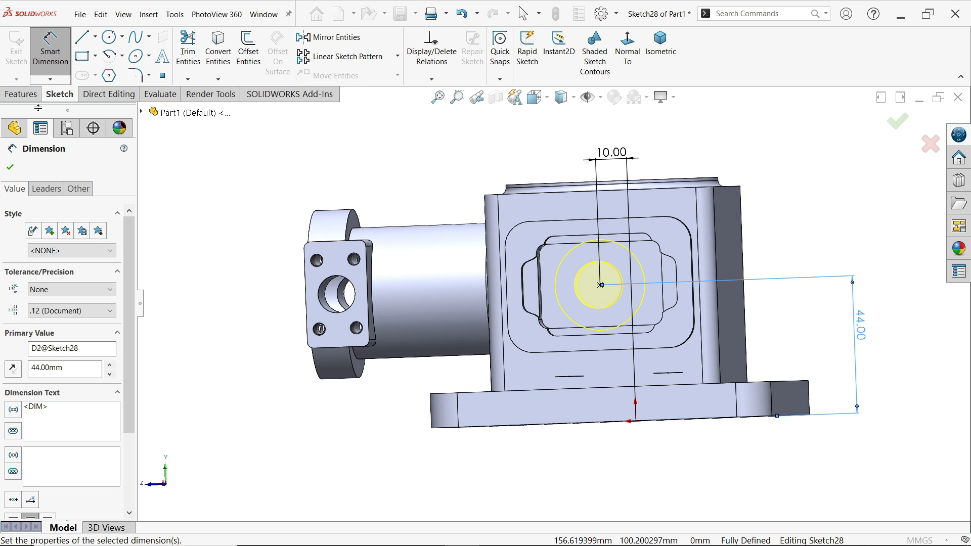
left_click(10, 167)
left_click(10, 168)
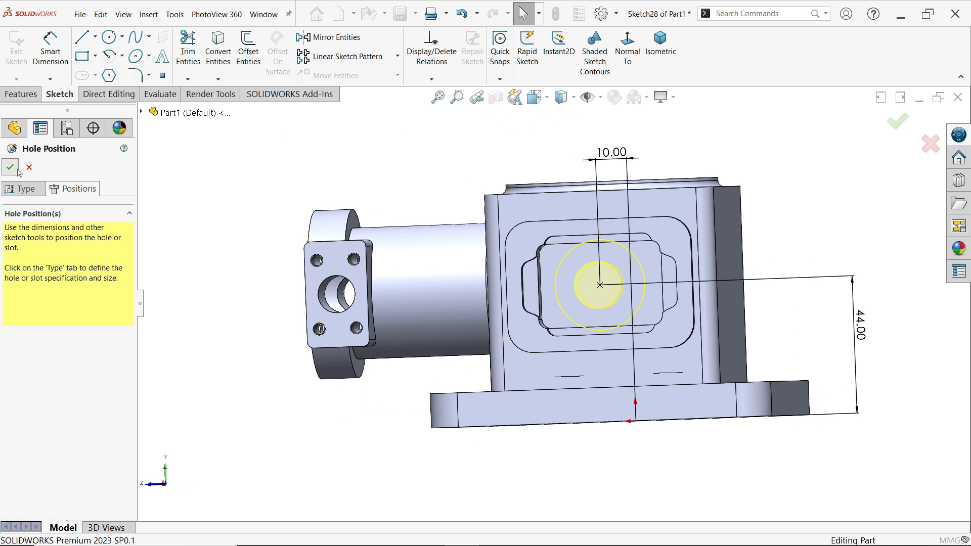
Step: Switch to the pump body drawing image, examine Section B-B for the inner cavity's corner radius and construction circle dimensions, and return to SOLIDWORKS
middle_click_drag(365, 197, 592, 238)
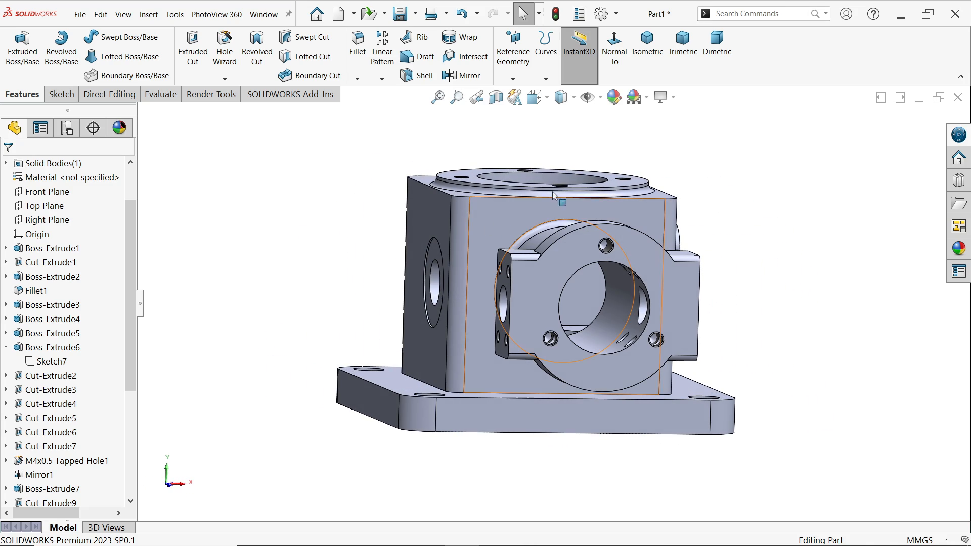
left_click(649, 49)
key("alt+Tab")
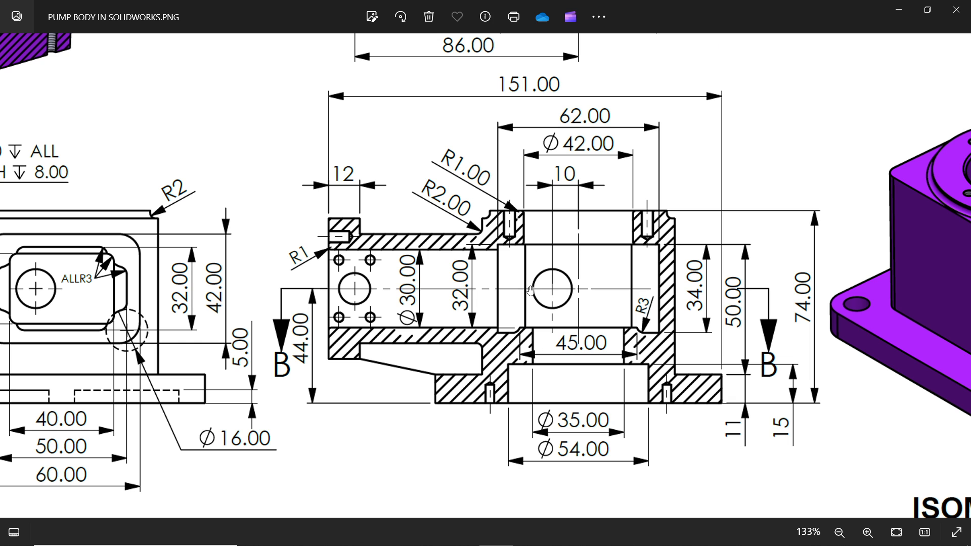
mouse_move(538, 260)
left_mouse_down()
mouse_move(557, 282)
mouse_move(609, 461)
left_mouse_up()
left_click_drag(615, 256, 619, 456)
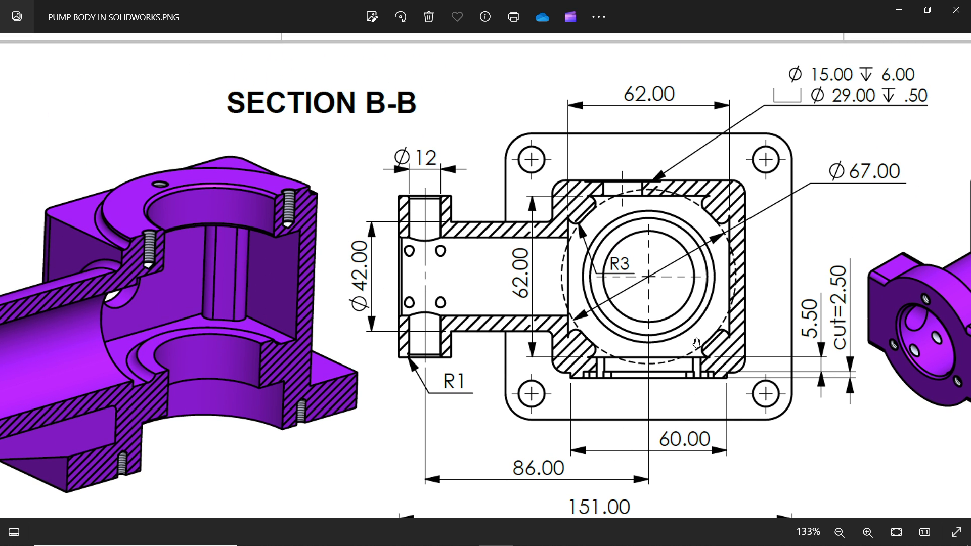
scroll(658, 253, "up", 3)
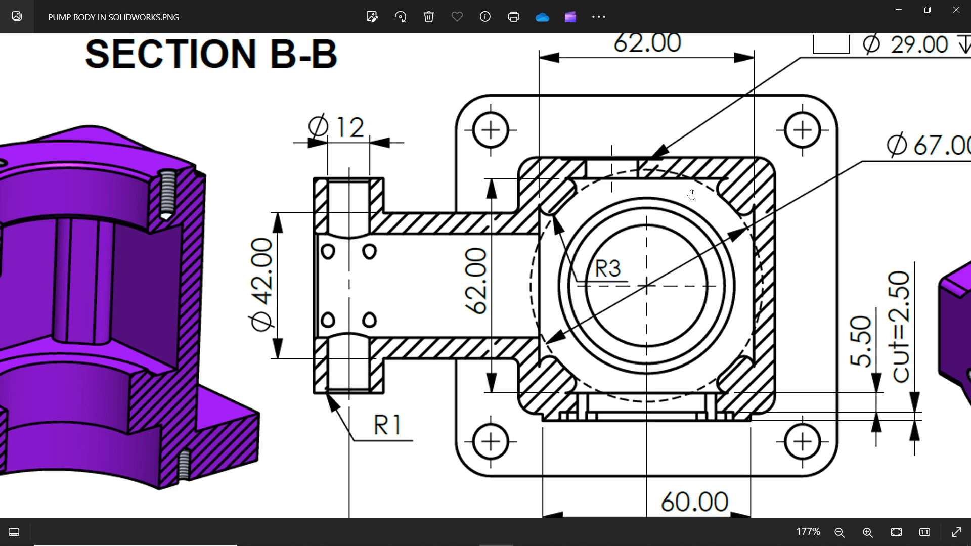
left_click_drag(687, 224, 701, 278)
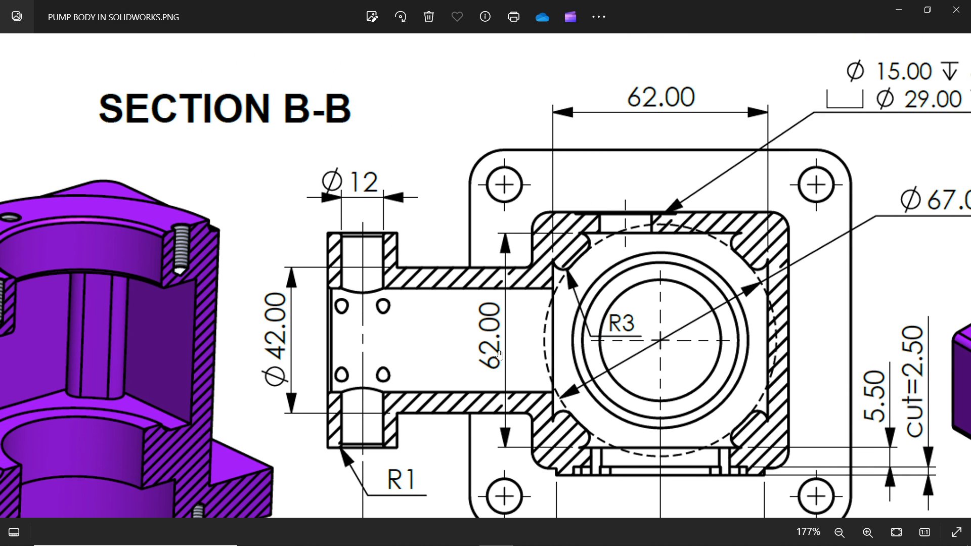
mouse_move(494, 362)
left_mouse_down()
mouse_move(545, 314)
mouse_move(640, 260)
mouse_move(642, 294)
left_mouse_up()
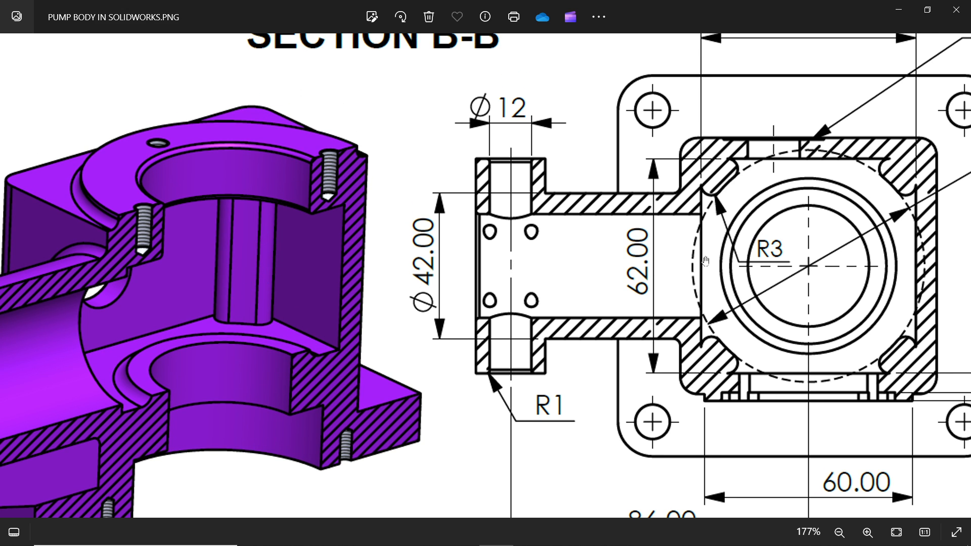
left_click_drag(705, 261, 632, 281)
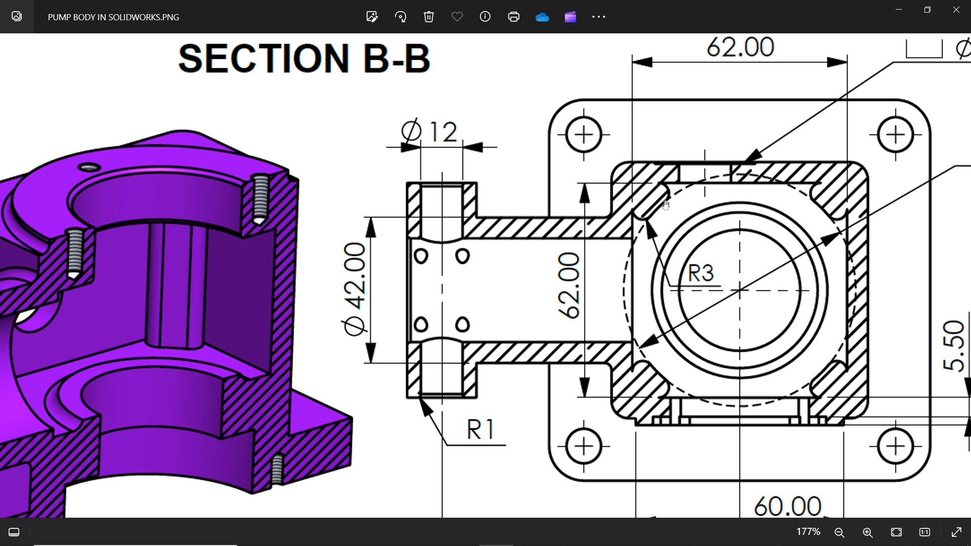
left_click_drag(755, 237, 612, 270)
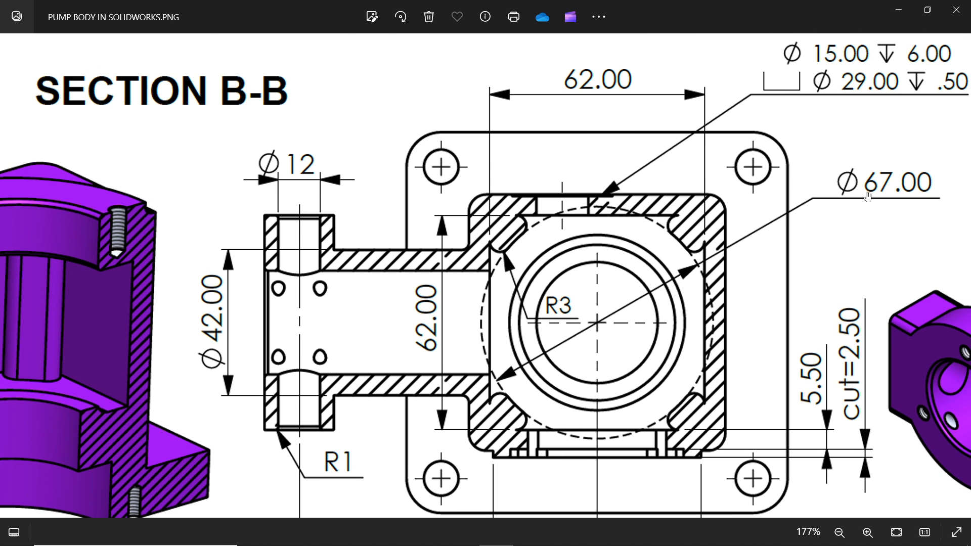
scroll(781, 265, "down", 4)
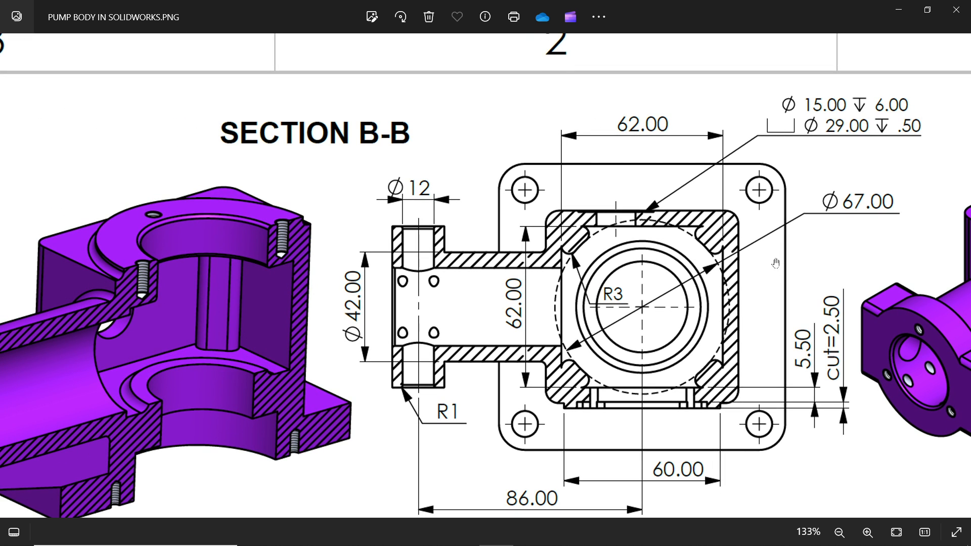
scroll(711, 409, "up", 2)
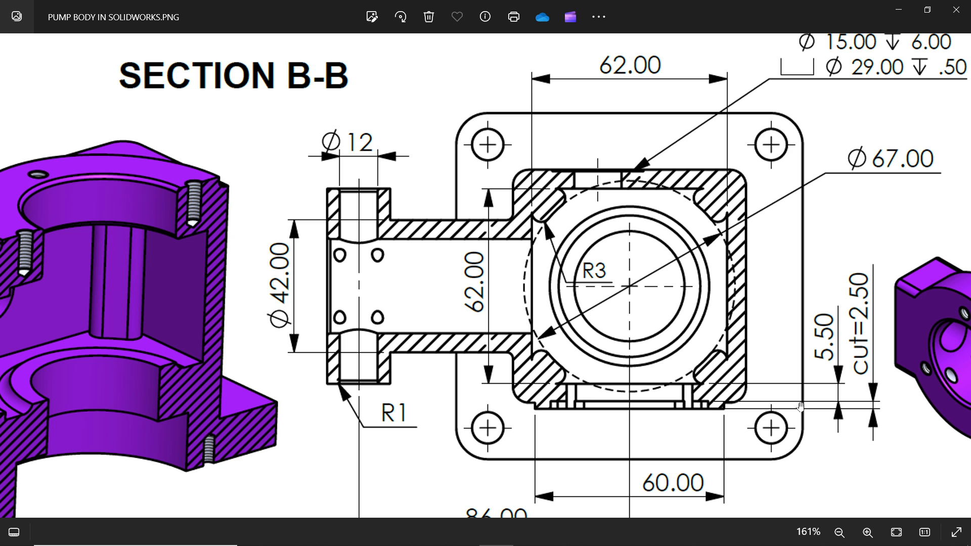
scroll(723, 406, "down", 3)
scroll(718, 380, "up", 5)
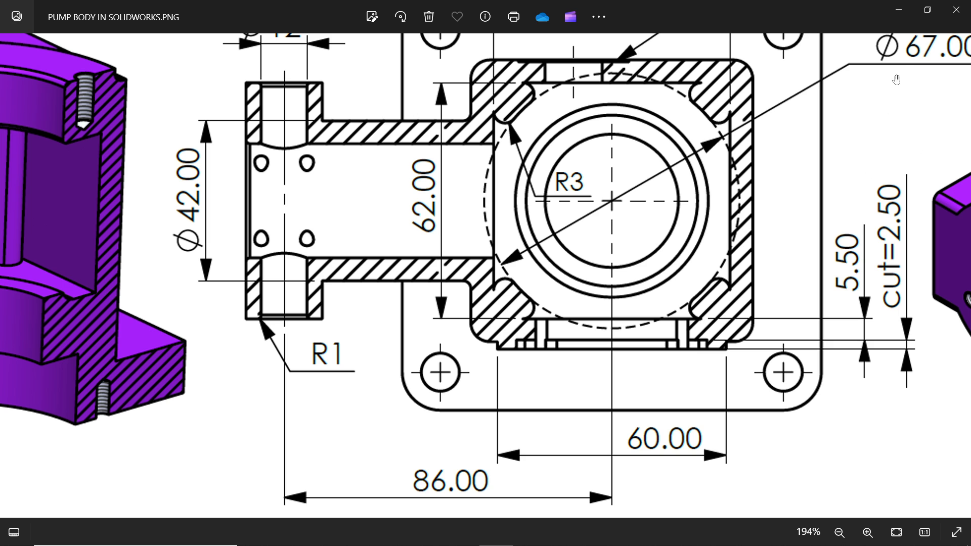
left_click(906, 7)
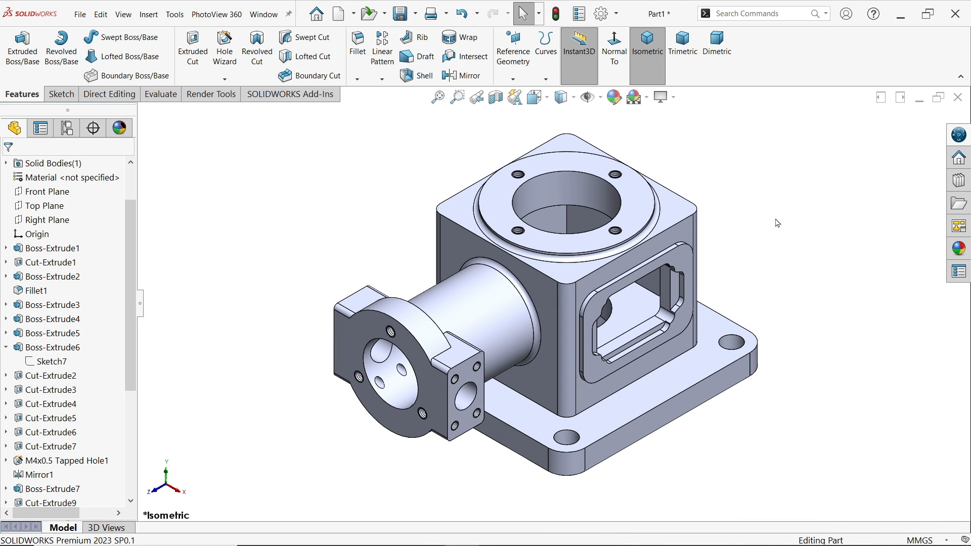
Step: Section the body with the Top Plane offset 41 mm to expose the inner cavity
left_click(496, 99)
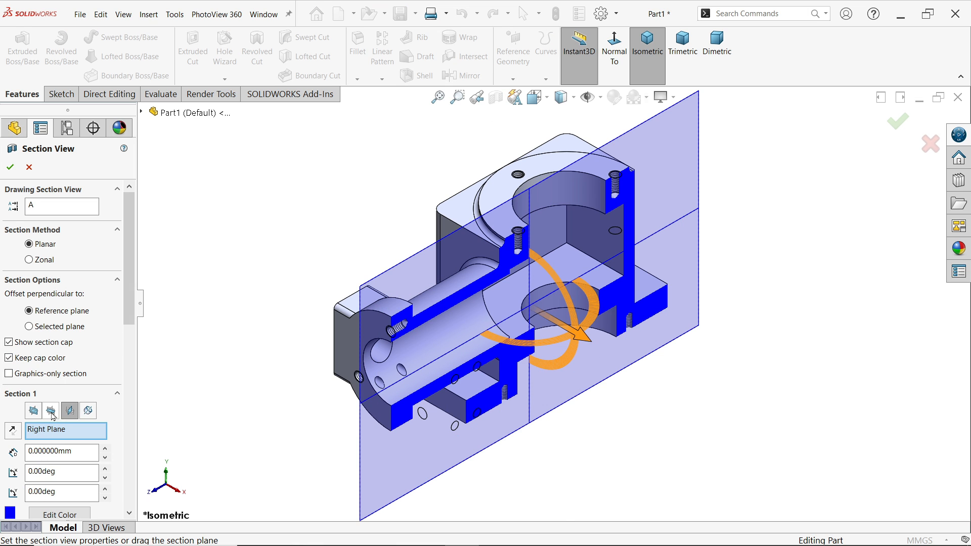
left_click(51, 411)
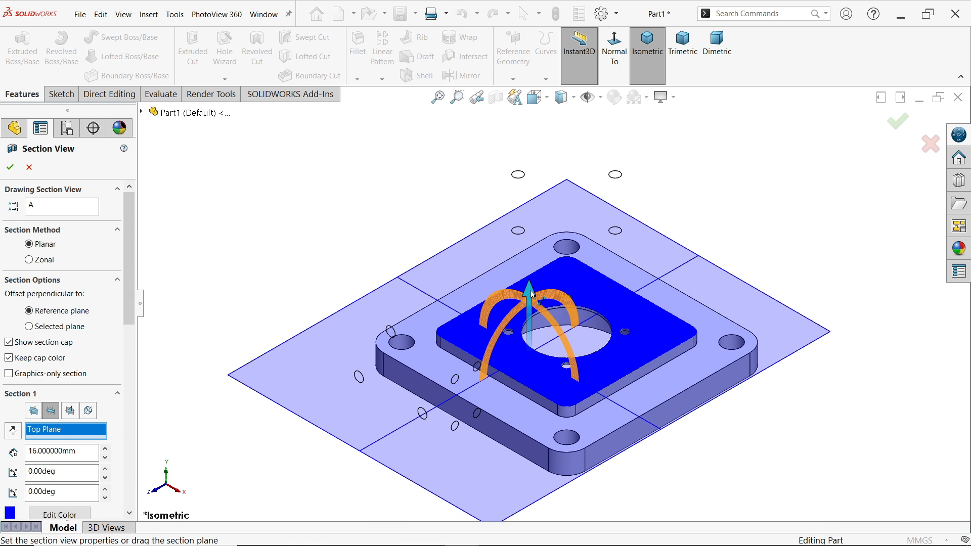
left_click_drag(532, 294, 547, 243)
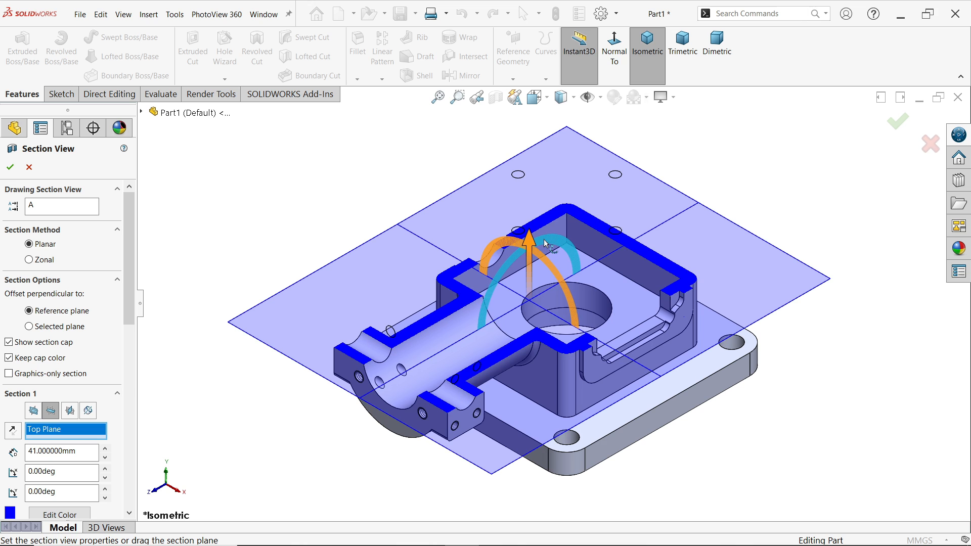
left_click(10, 167)
Step: Sketch a 62 by 62 mm center rectangle on the inner cavity's floor face, centred on the origin
scroll(614, 282, "down", 5)
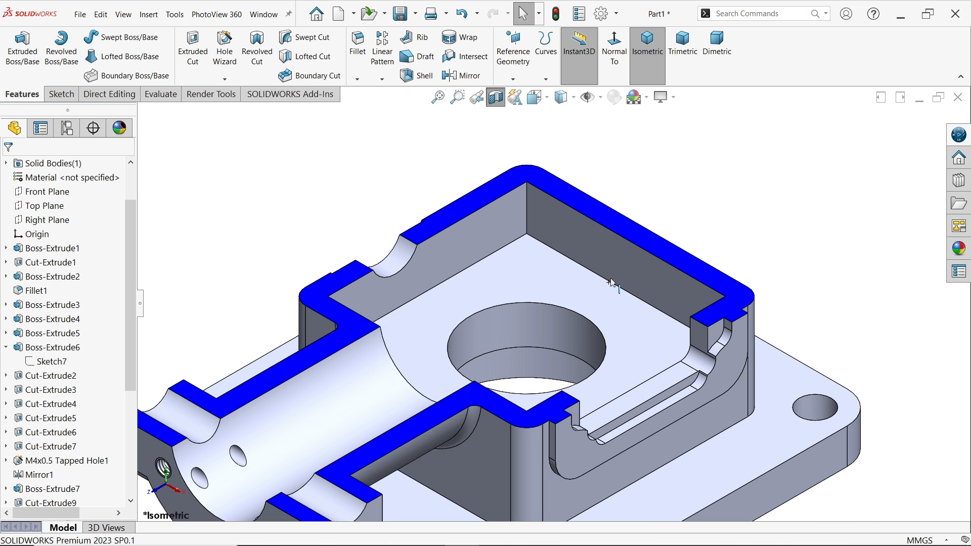
scroll(611, 282, "down", 1)
left_click(542, 292)
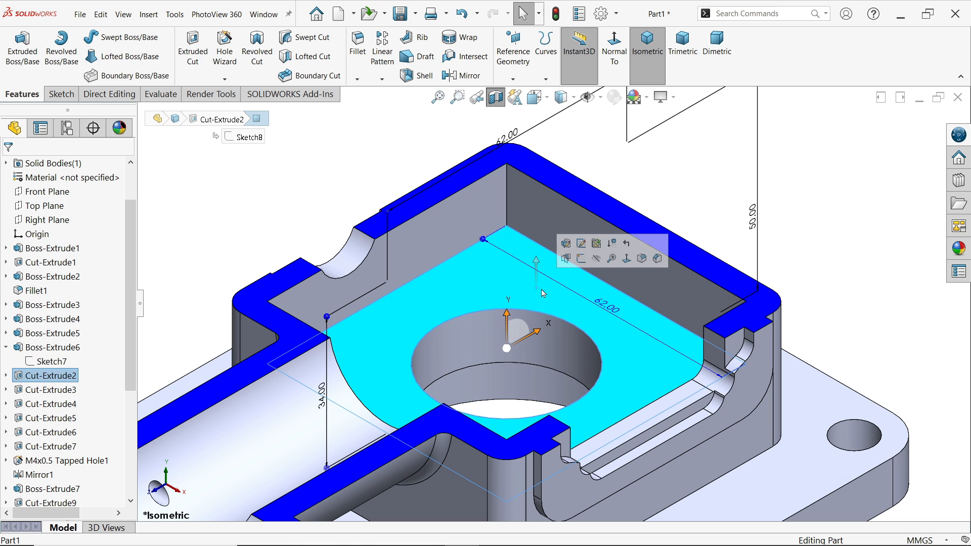
left_click(581, 260)
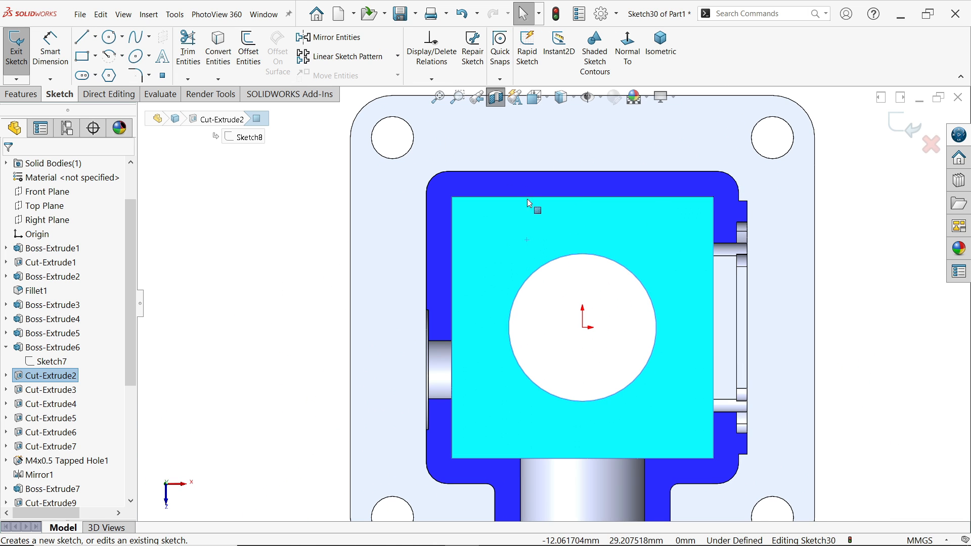
left_click(96, 57)
left_click(96, 88)
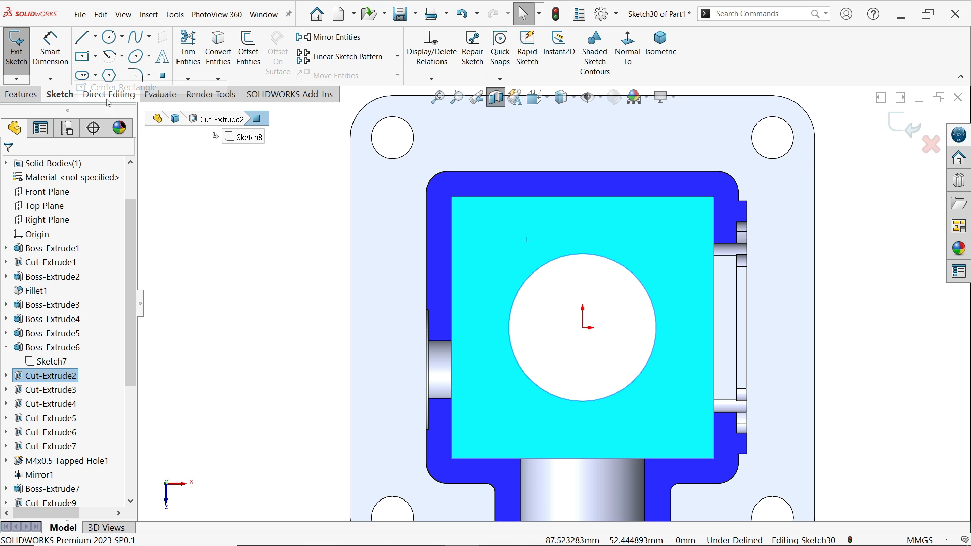
left_click(582, 327)
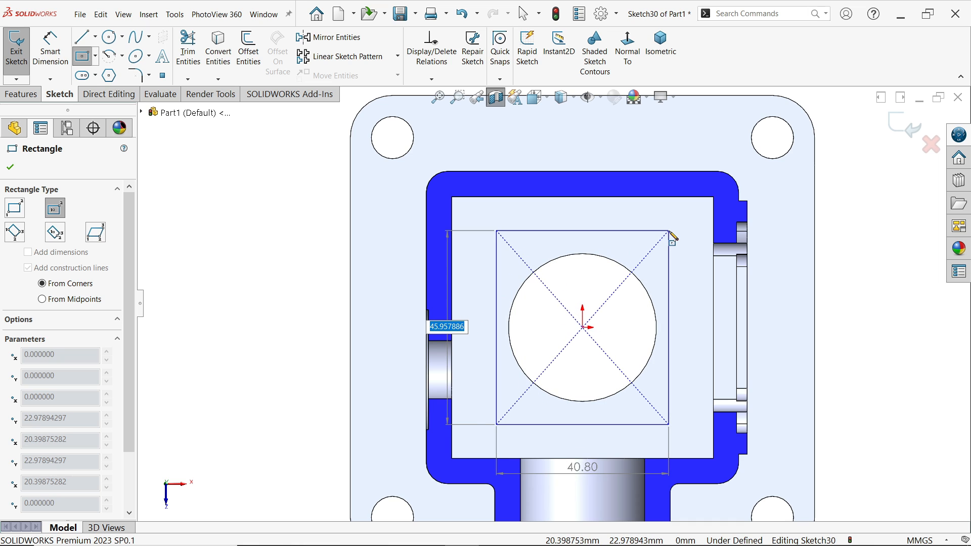
type("62")
key("Tab")
type("6")
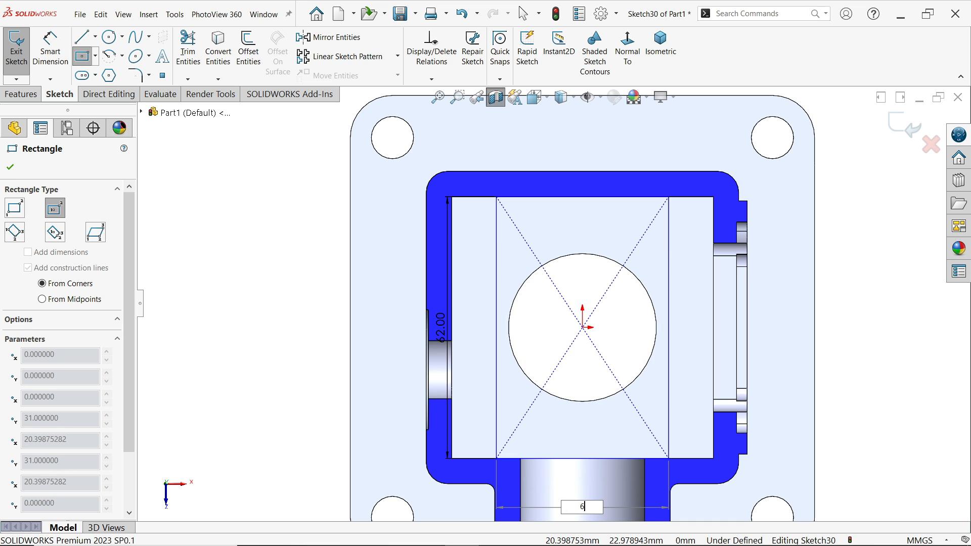
type("2")
key("Return")
Step: Draw a 67 mm diameter circle centred on the origin in the cavity floor sketch
scroll(481, 221, "down", 2)
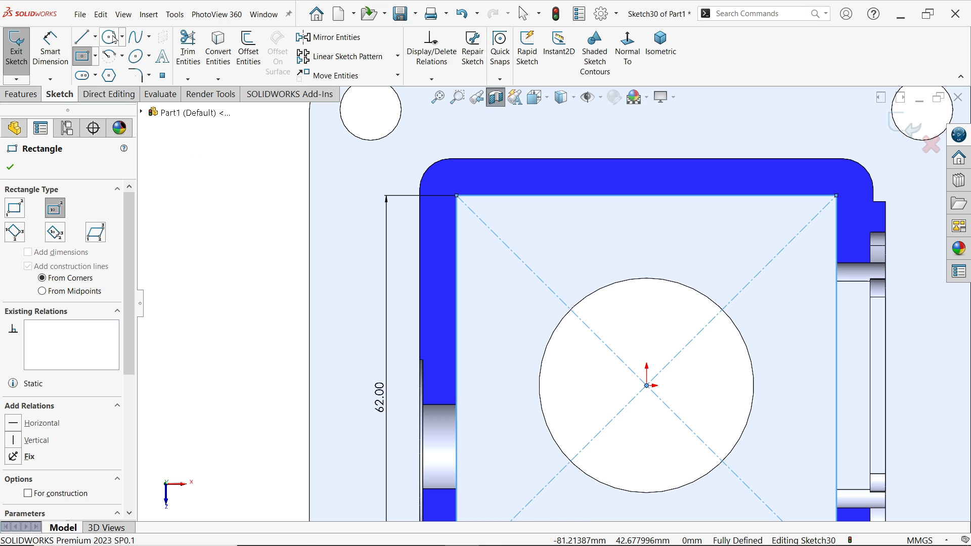
key("Escape")
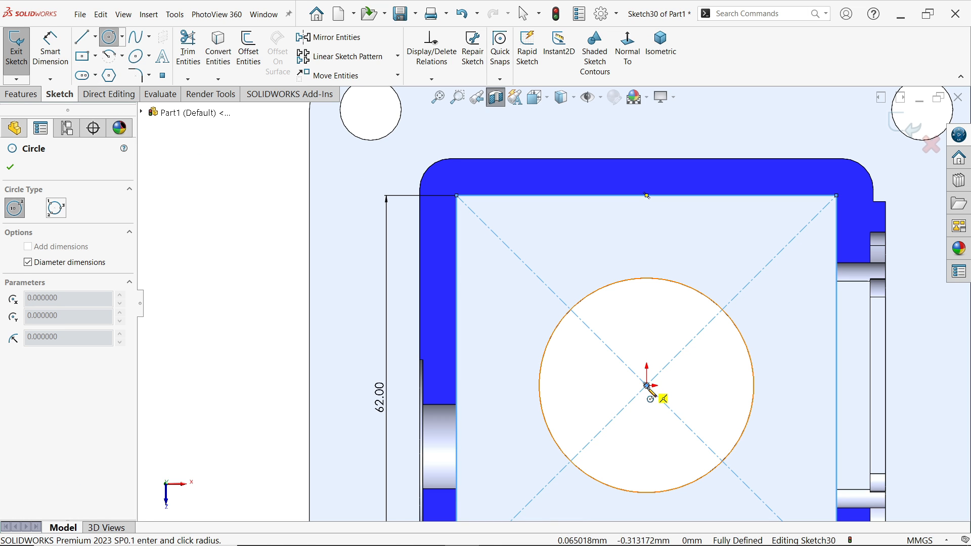
left_click(647, 385)
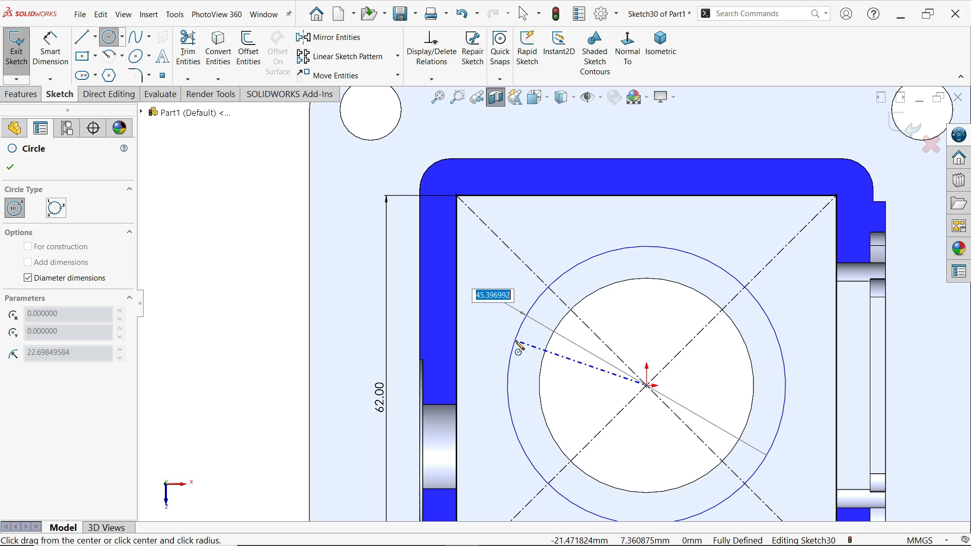
type("67")
key("Return")
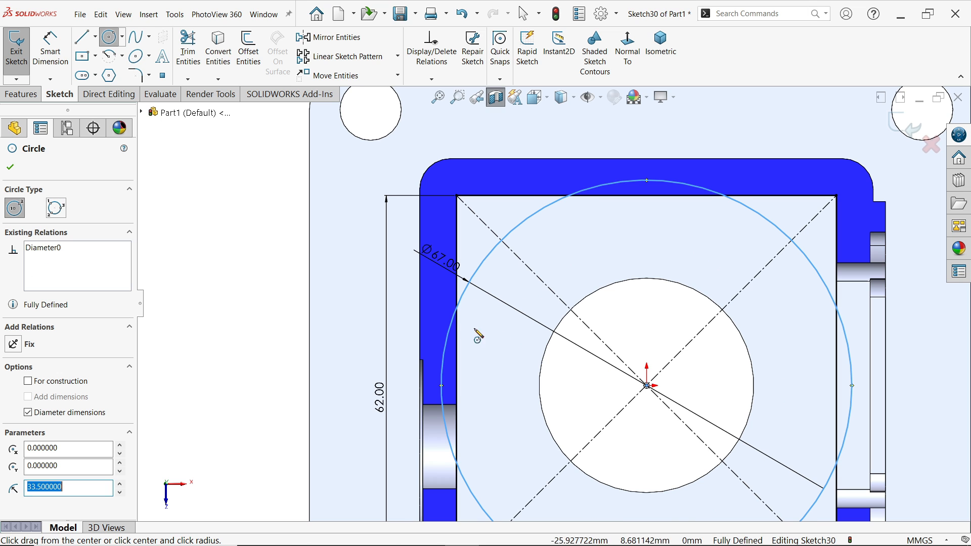
key("Escape")
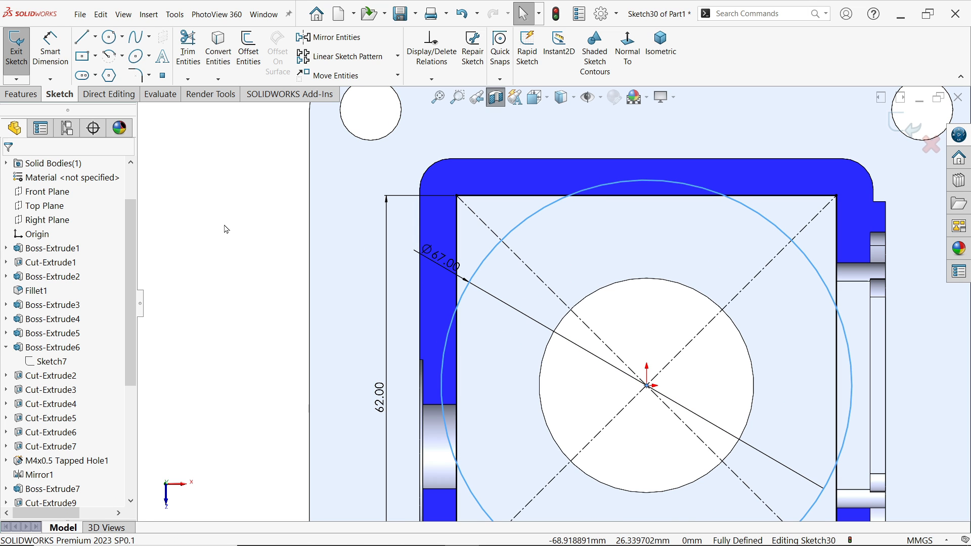
Step: Draw two 6 mm diameter circles near the rectangle's upper-left corner, one on each side of its diagonal
left_click(109, 39)
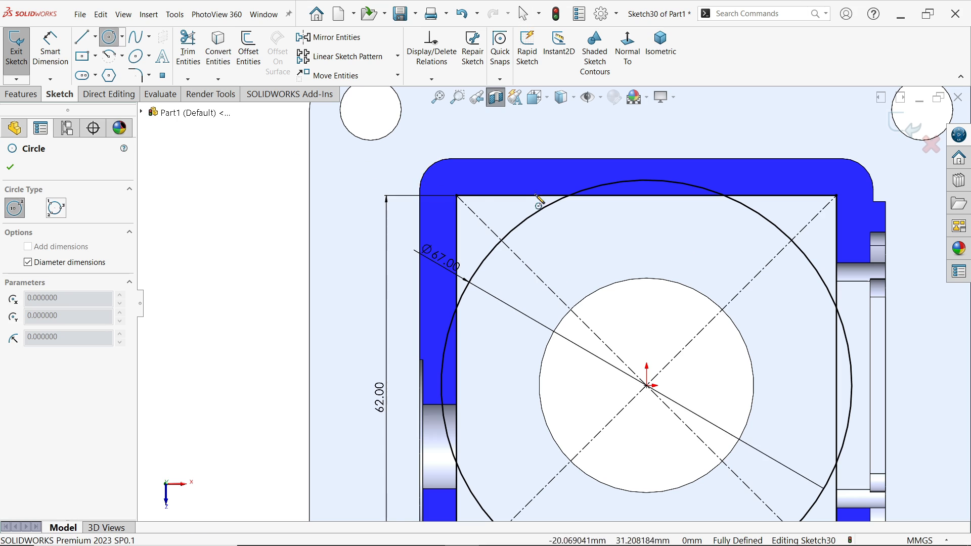
scroll(484, 256, "down", 3)
left_click(491, 245)
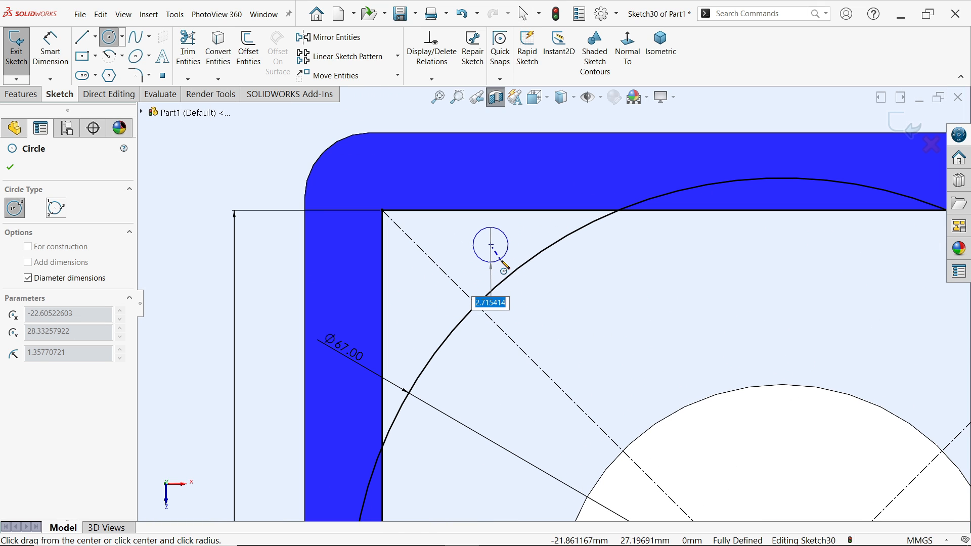
key("Return")
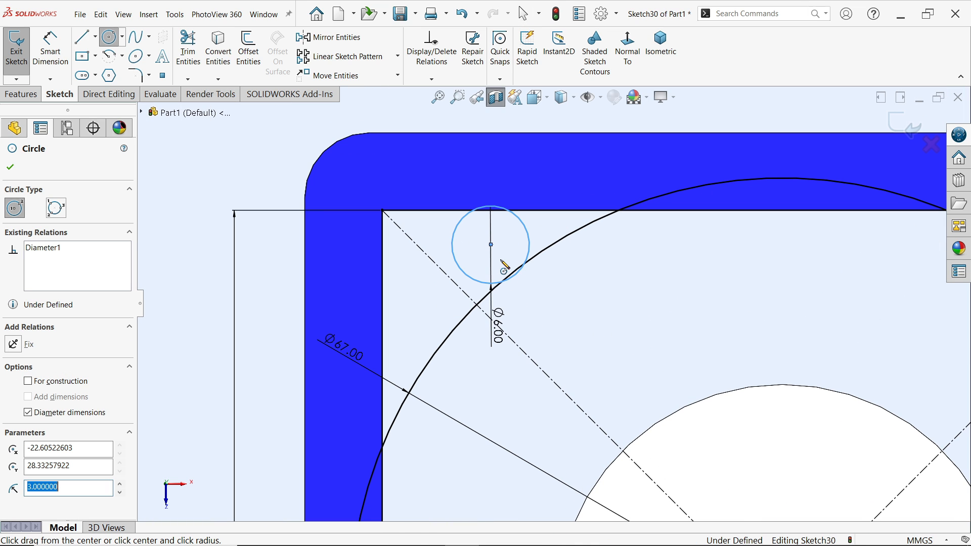
left_click(415, 309)
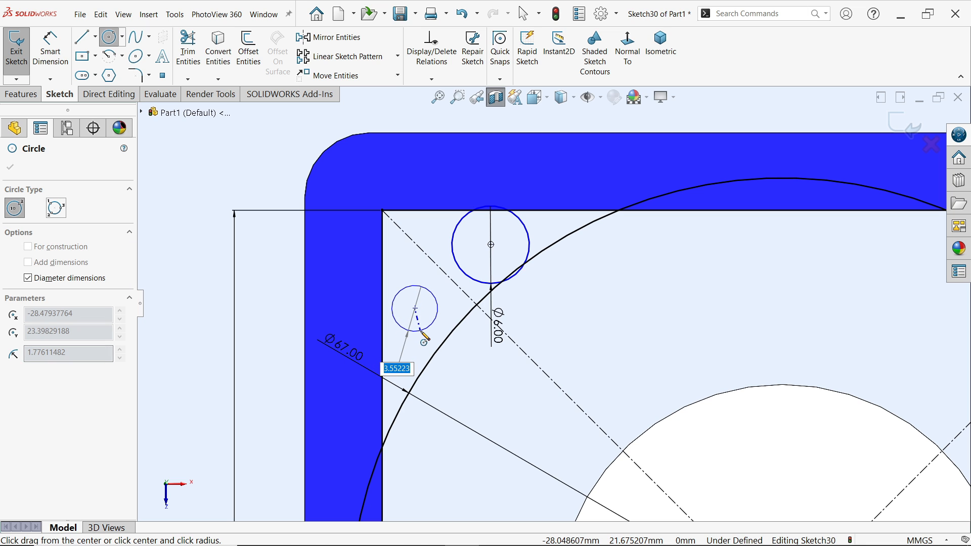
type("6")
key("Return")
key("Escape")
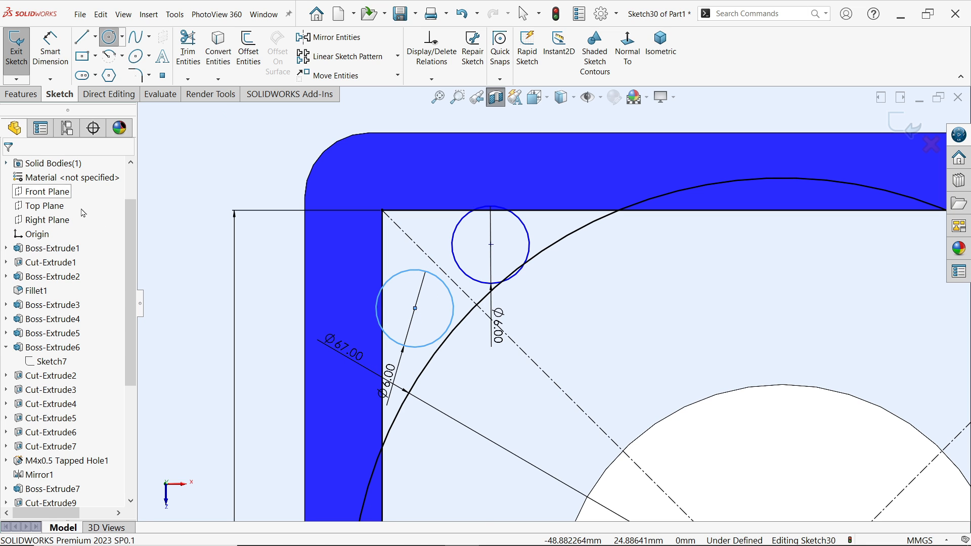
Step: Make the upper 6 mm circle tangent to the rectangle's top edge and to the 67 mm circle
scroll(509, 255, "down", 3)
left_click(569, 190)
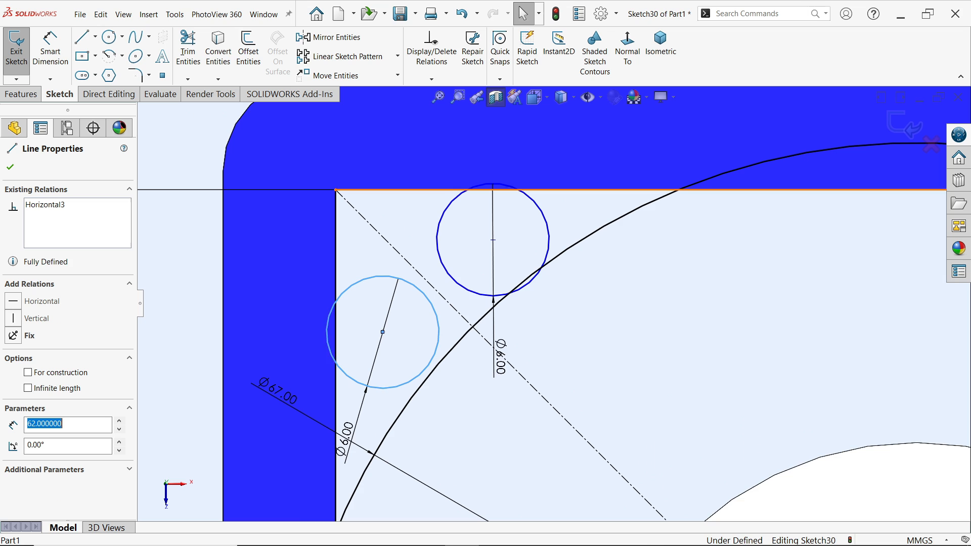
left_click(551, 237)
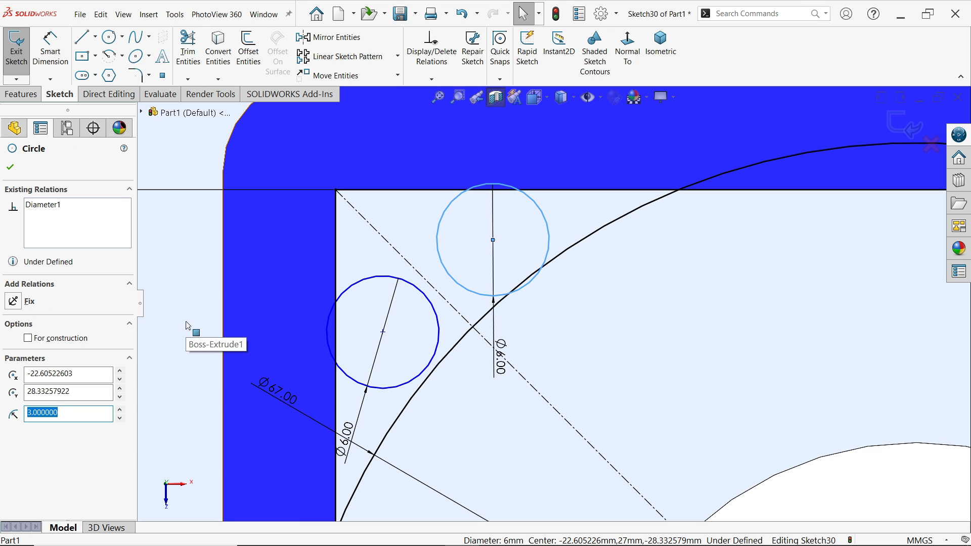
left_click(548, 191, "ctrl")
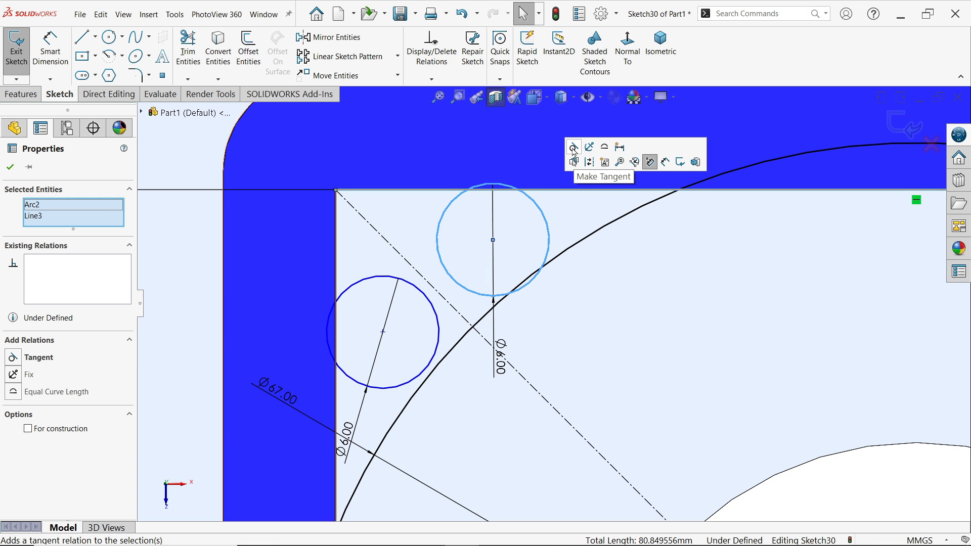
left_click(575, 151)
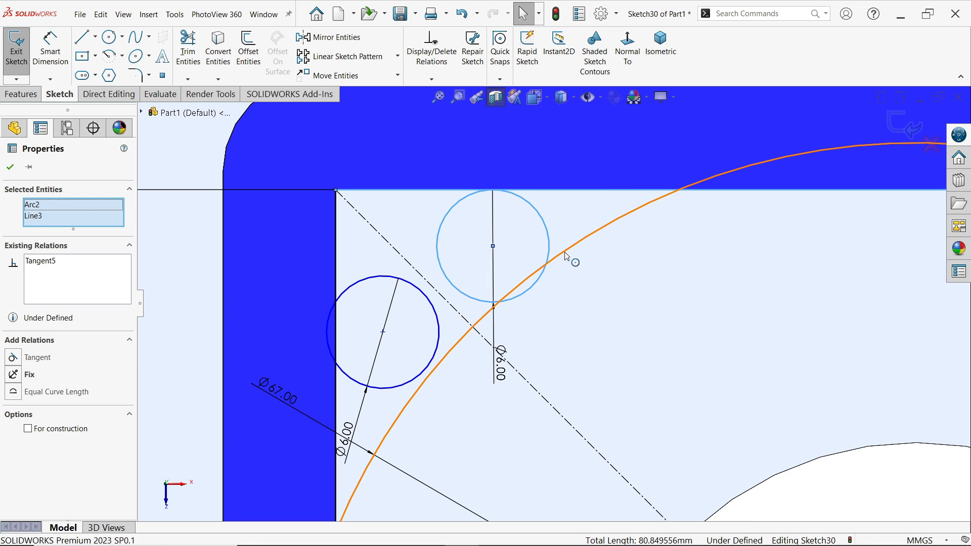
left_click(547, 268)
left_click(556, 257, "ctrl")
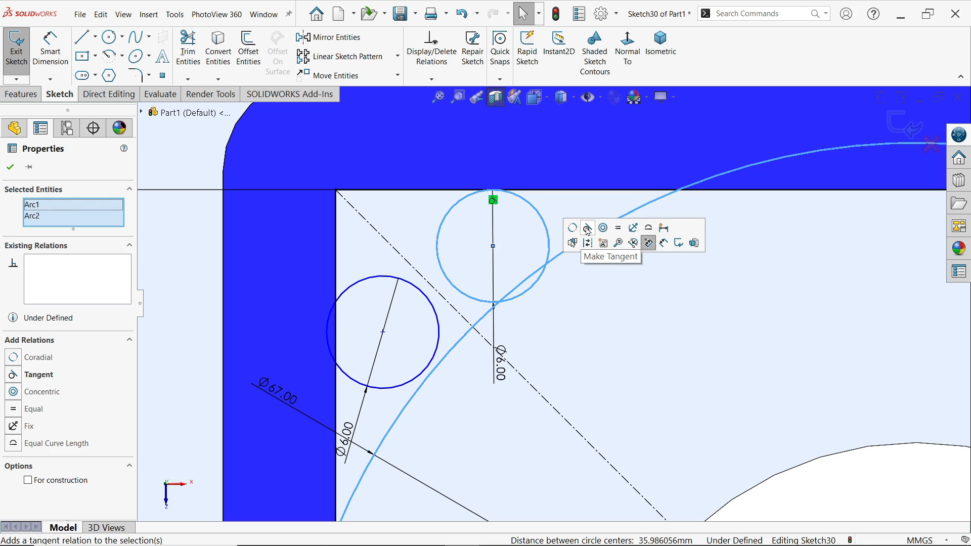
left_click(645, 242)
Step: Make the lower 6 mm circle tangent to the 67 mm circle and to the rectangle's left edge
left_click(437, 349)
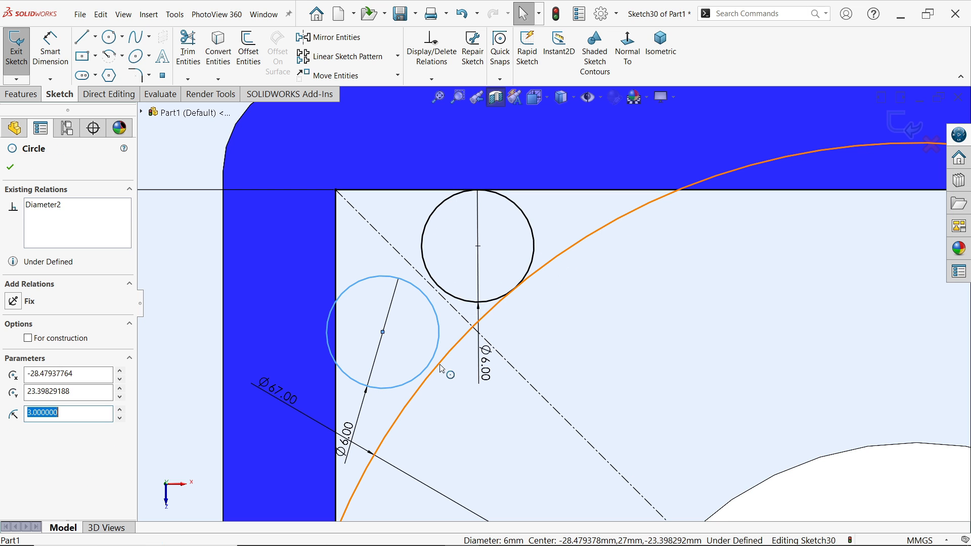
left_click(452, 349, "ctrl")
left_click(484, 319)
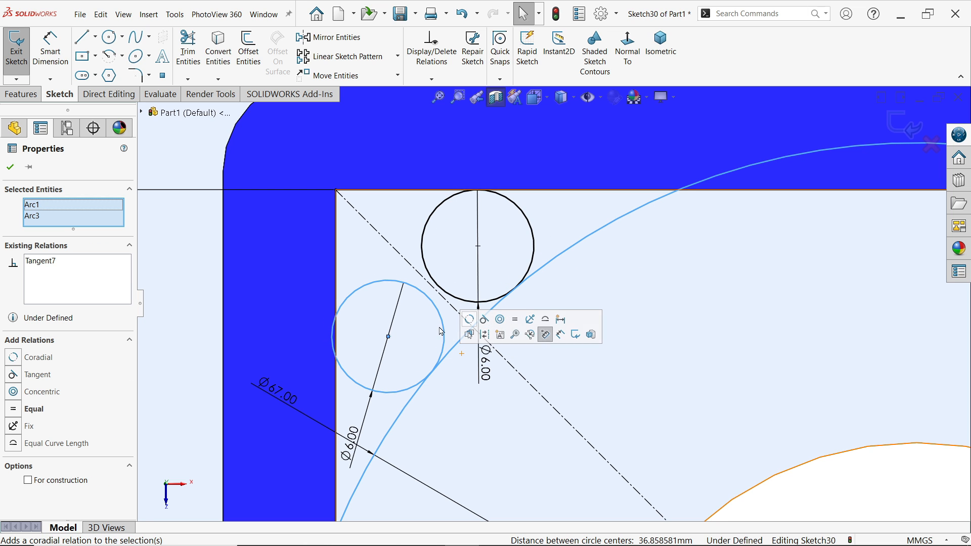
left_click(336, 391)
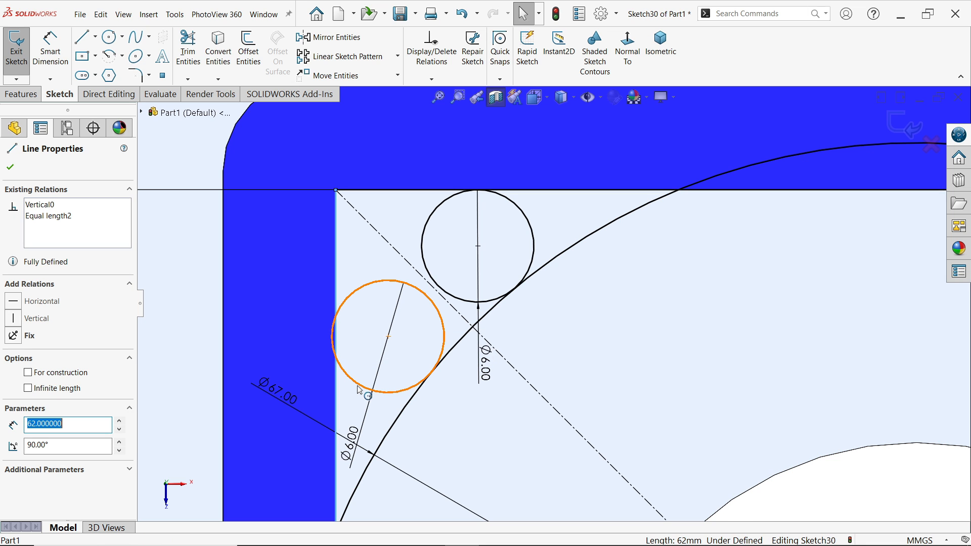
left_click(365, 393, "ctrl")
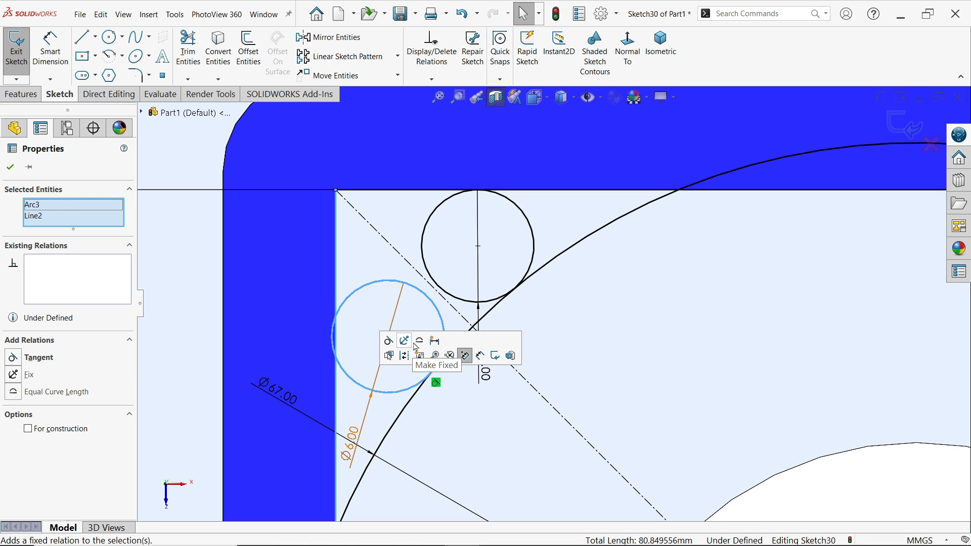
left_click(389, 341)
scroll(565, 272, "up", 4)
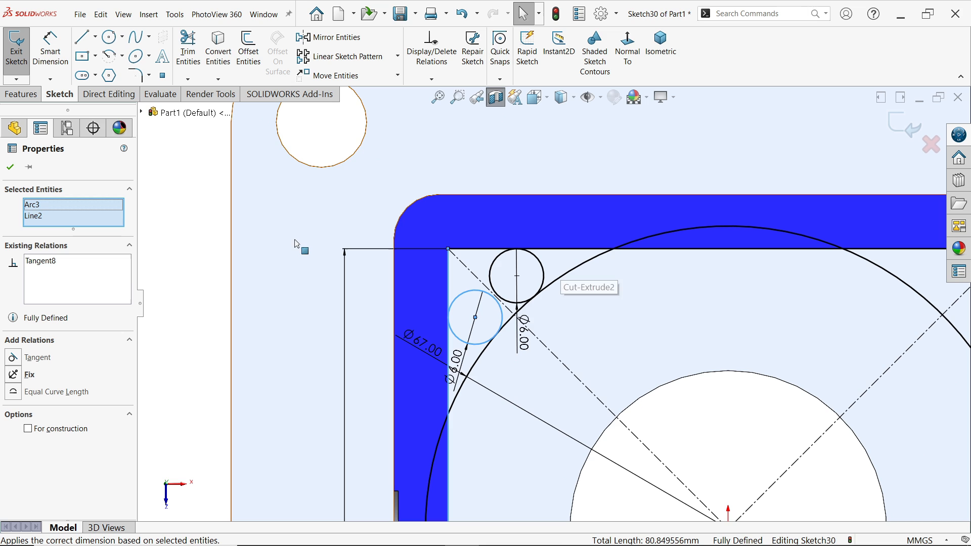
left_click(212, 237)
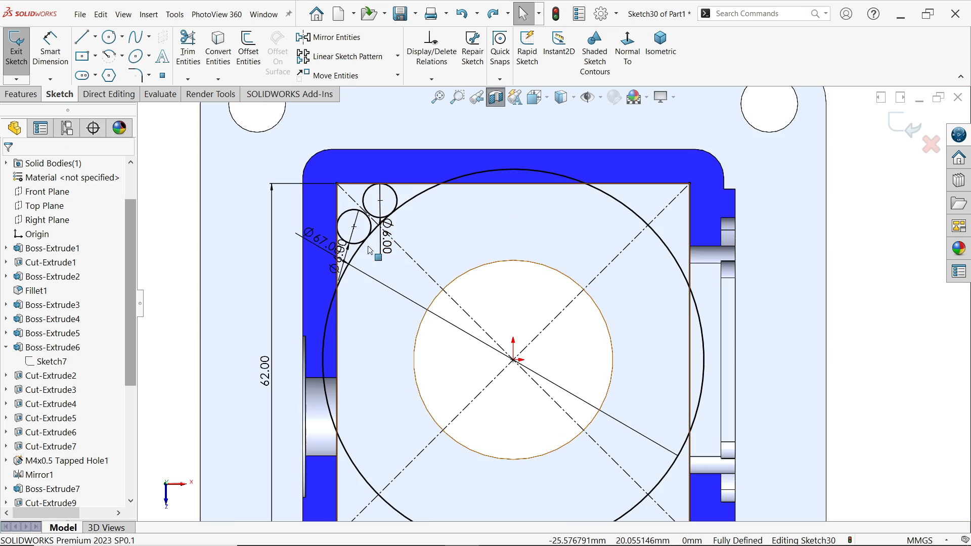
Step: Trim away the corner-facing arcs of both 6 mm circles, keeping the arcs that join the rectangle's edges to the 67 mm circle
scroll(290, 195, "down", 4)
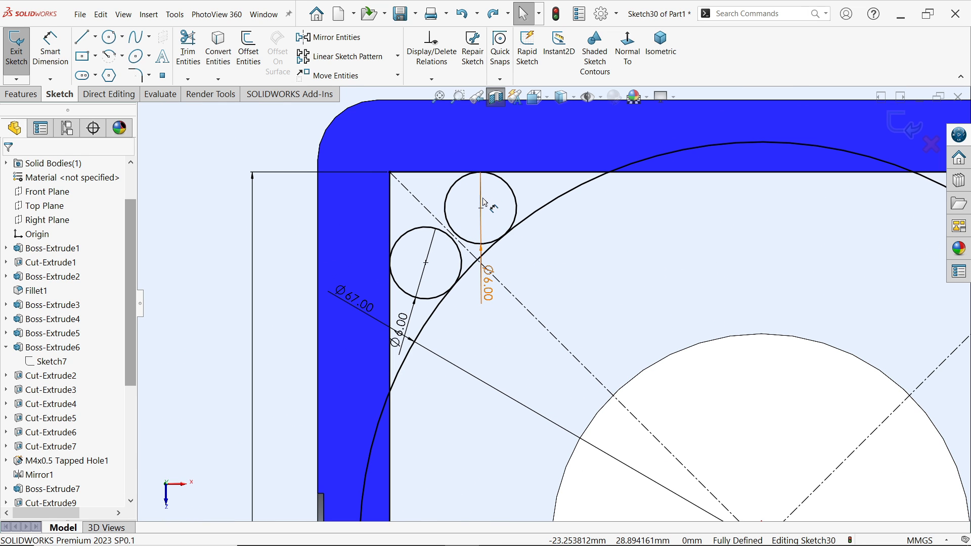
left_click(188, 58)
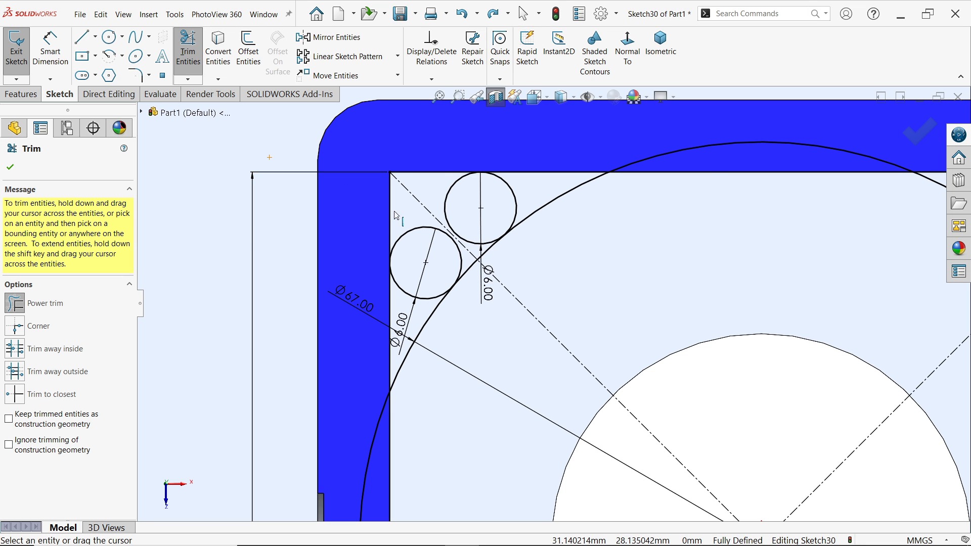
scroll(428, 248, "down", 2)
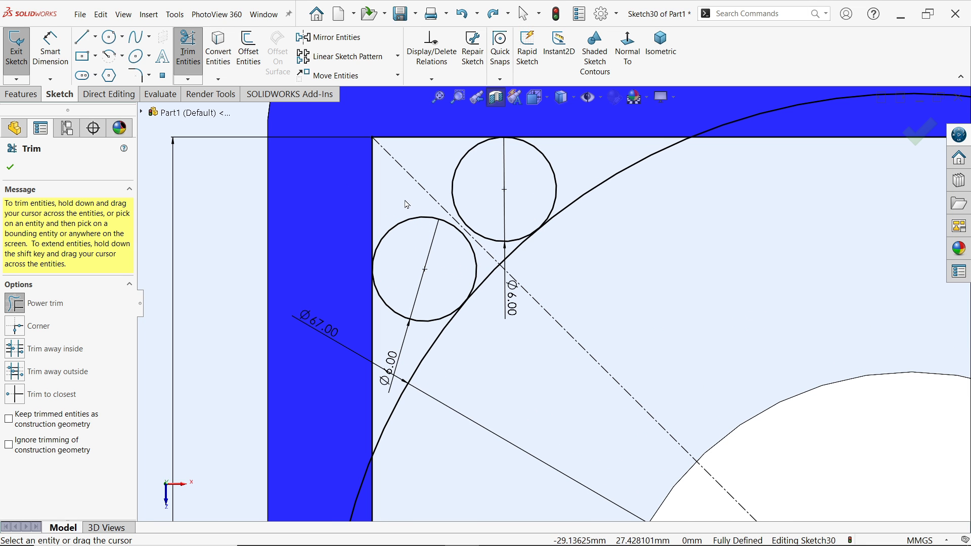
left_click_drag(407, 204, 409, 234)
mouse_move(444, 181)
left_mouse_down()
mouse_move(455, 178)
mouse_move(411, 144)
left_mouse_up()
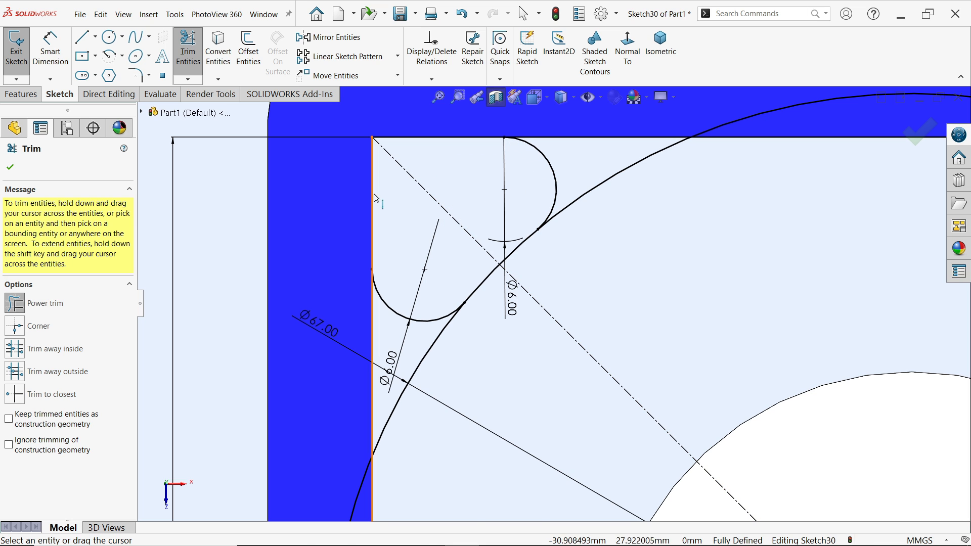
scroll(564, 223, "up", 3)
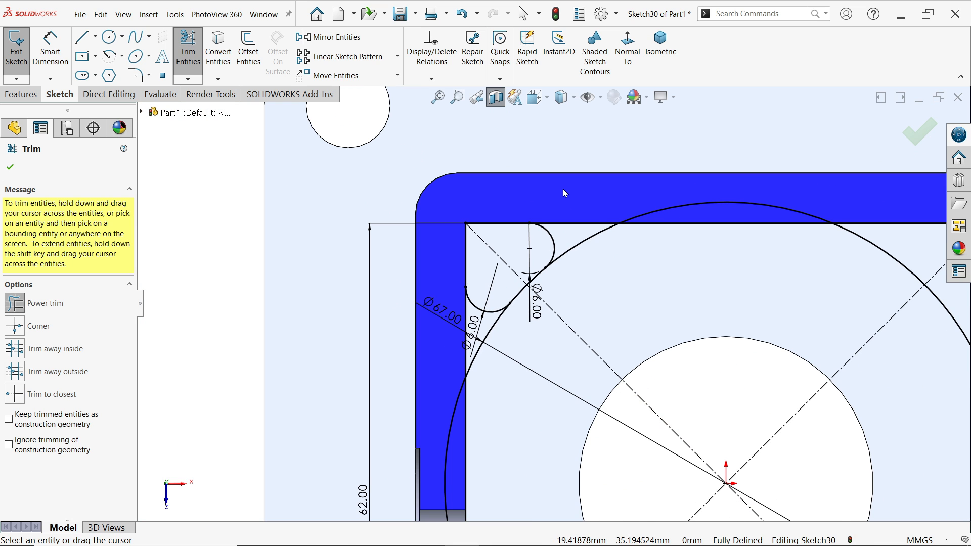
scroll(616, 283, "down", 1)
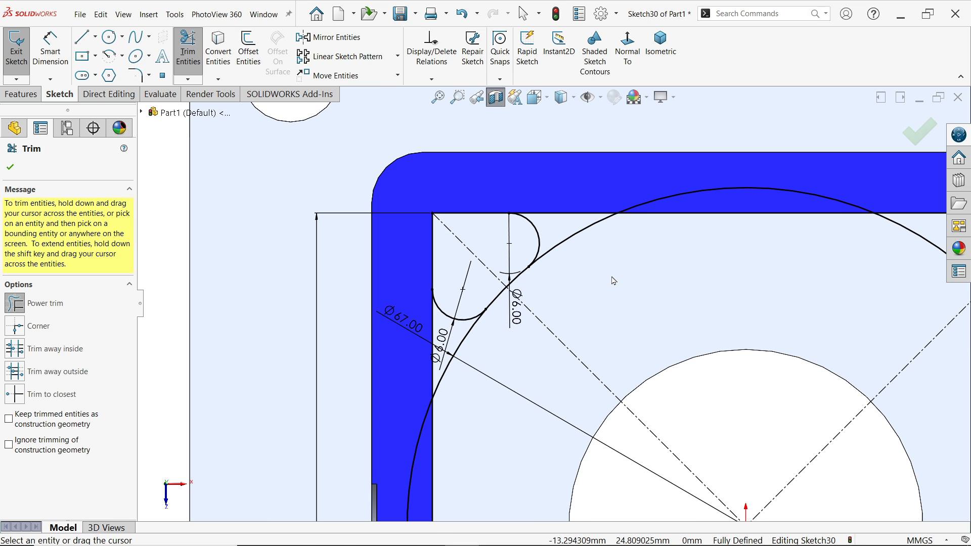
scroll(568, 275, "down", 1)
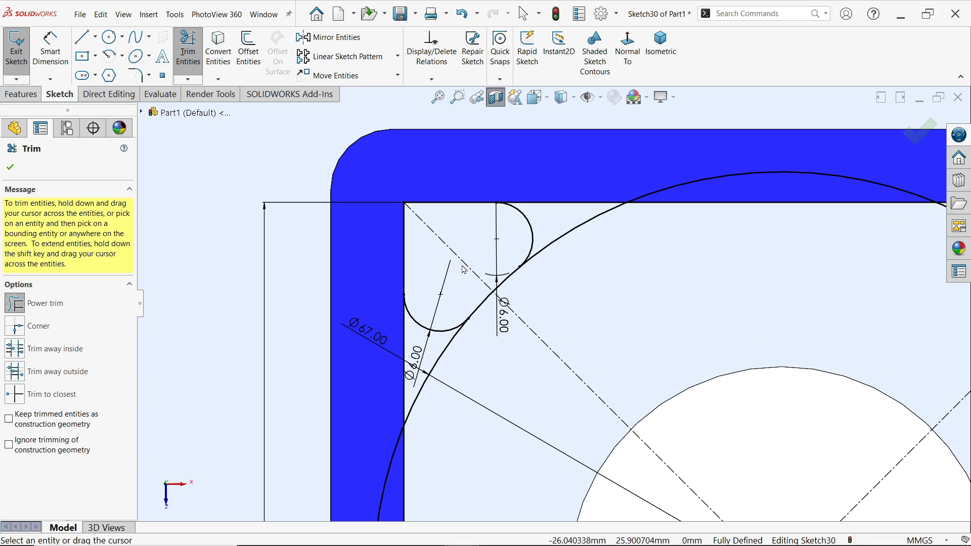
left_click(10, 167)
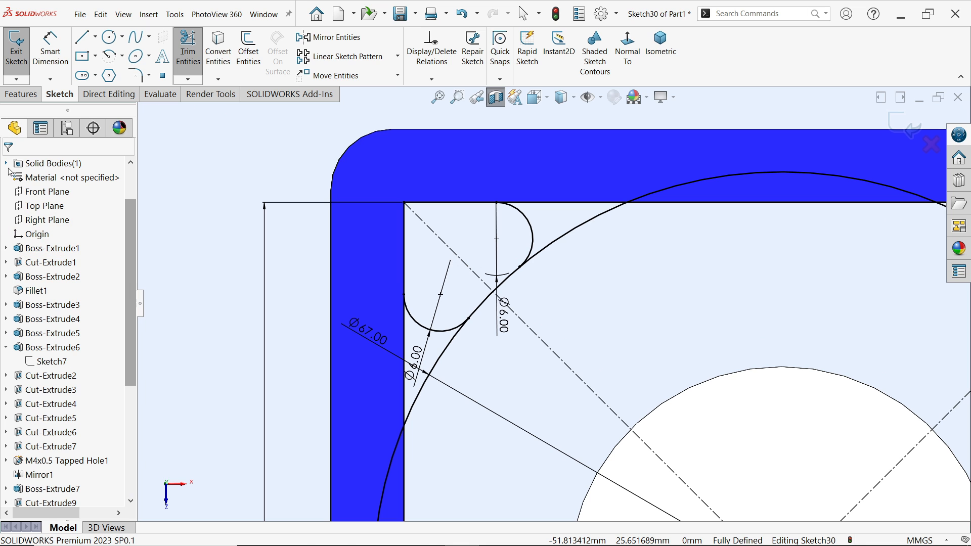
left_click(21, 95)
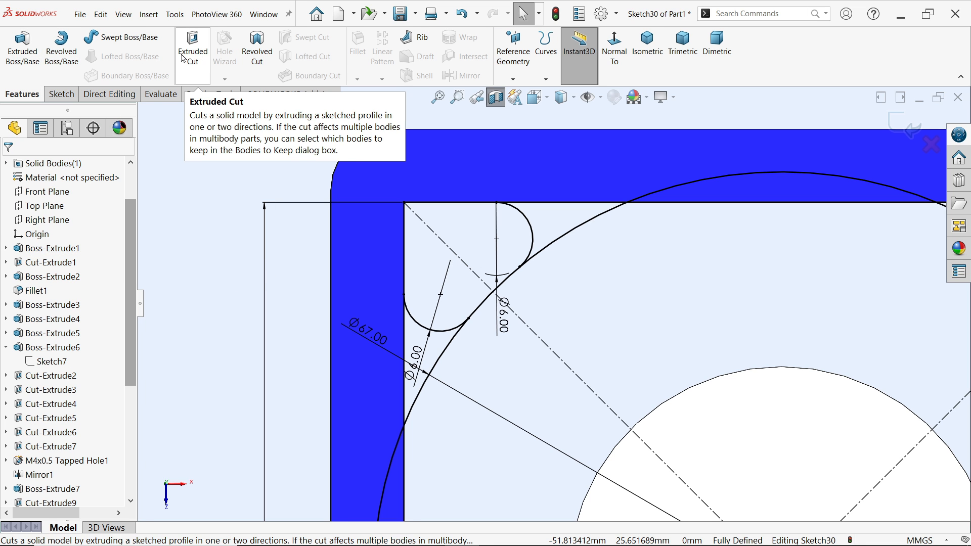
left_click(25, 52)
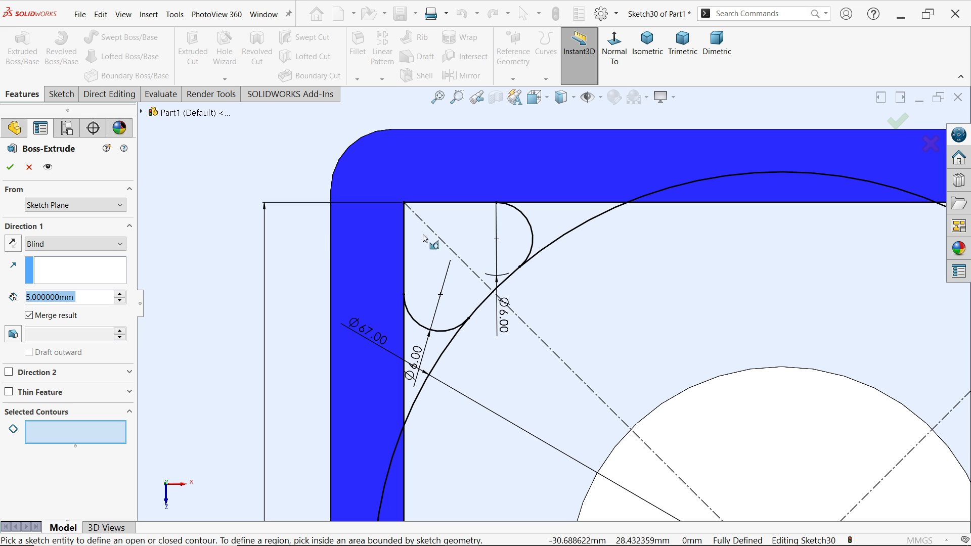
left_click(465, 238)
key("ctrl+7")
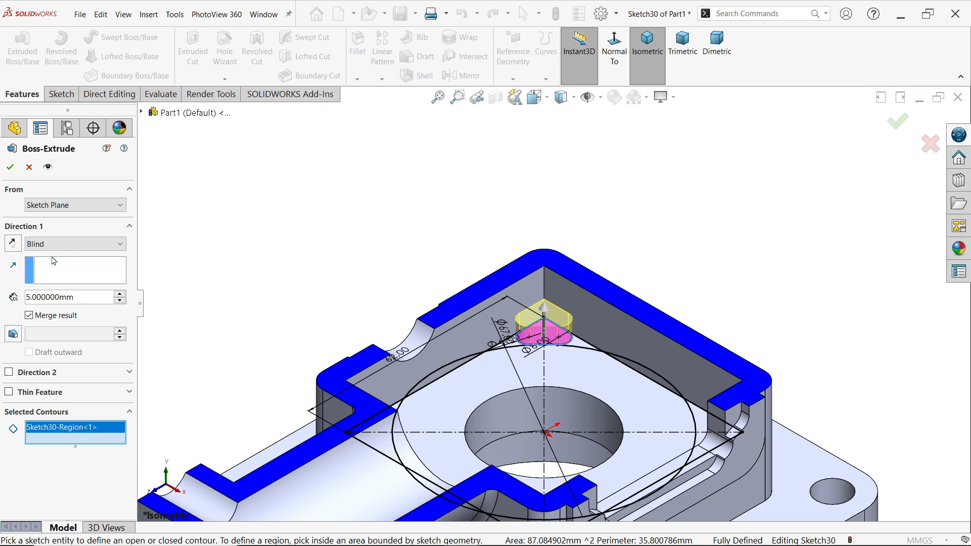
left_click(45, 245)
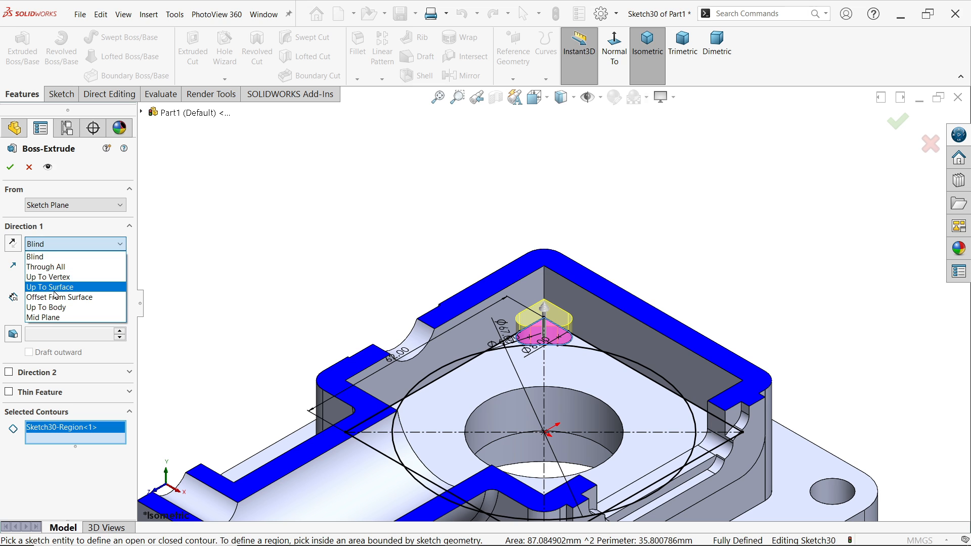
left_click(31, 172)
left_click(30, 169)
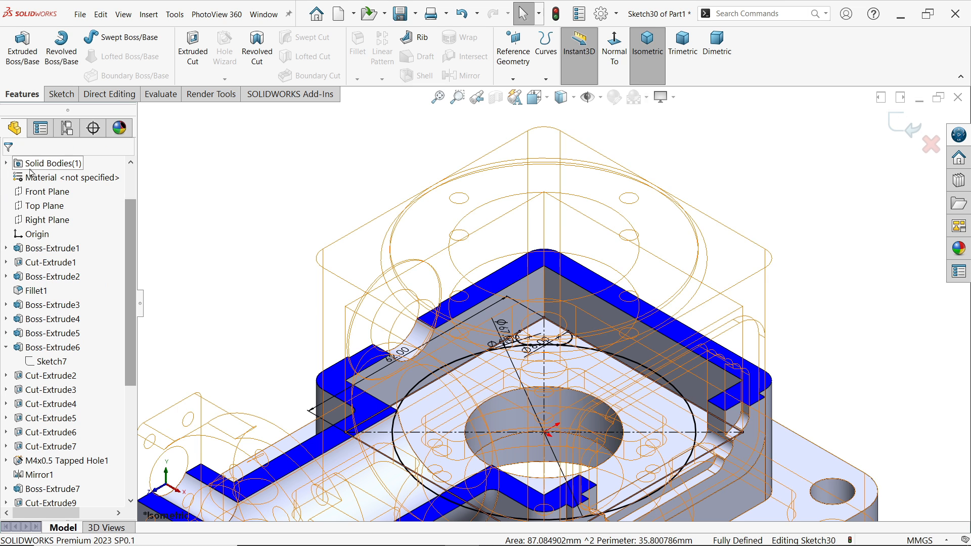
Step: Turn off the section view and extrude the corner region between the two 6 mm arcs up to the cavity's ceiling face, merging the result
left_click(495, 97)
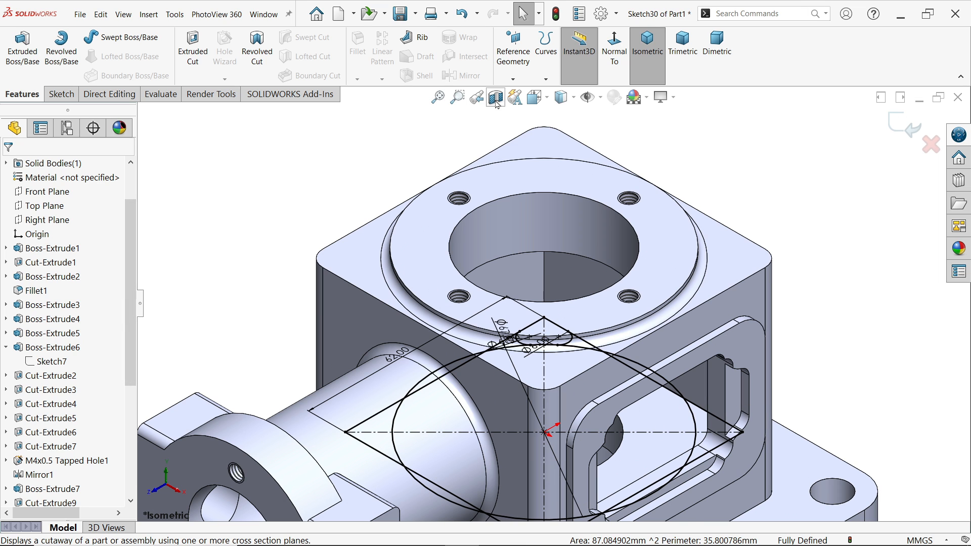
left_click(22, 71)
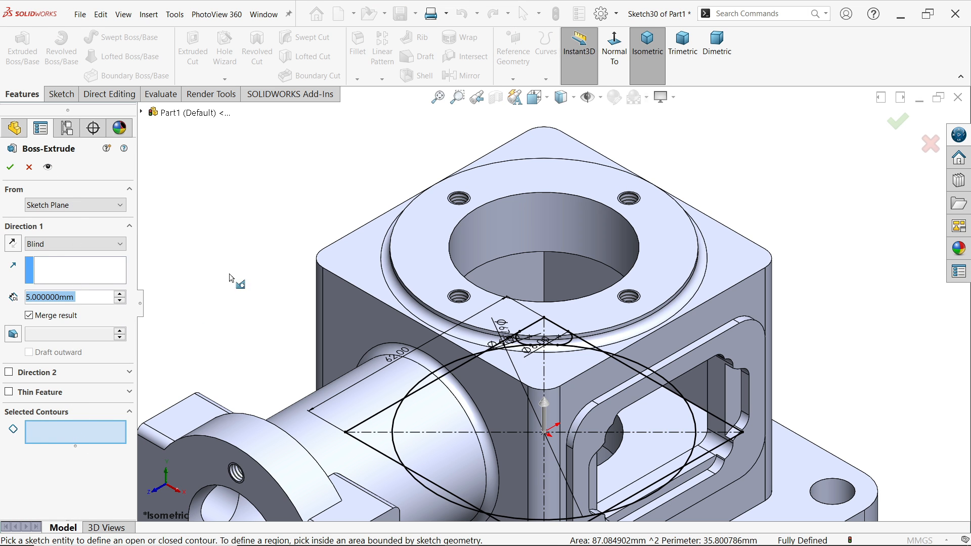
key("ctrl+8")
scroll(542, 334, "up", 2)
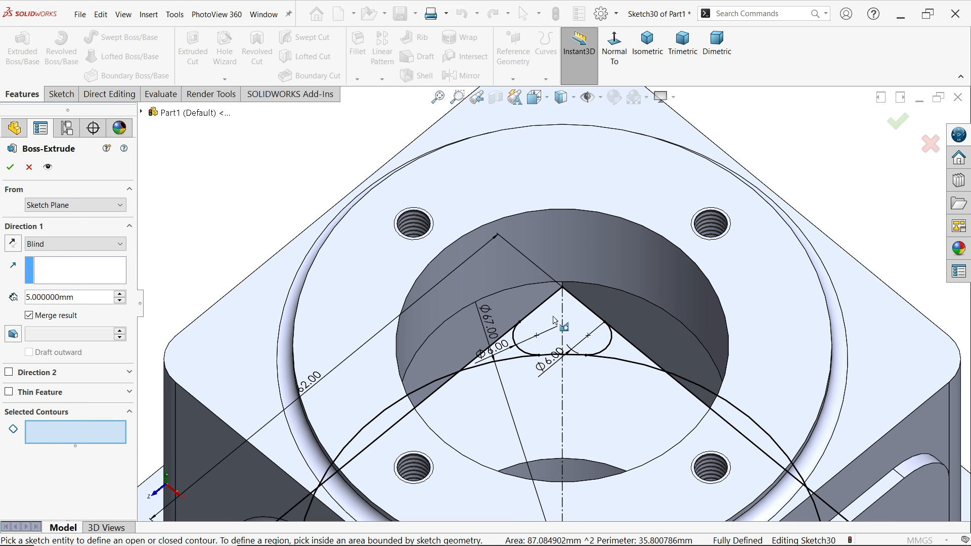
left_click(555, 320)
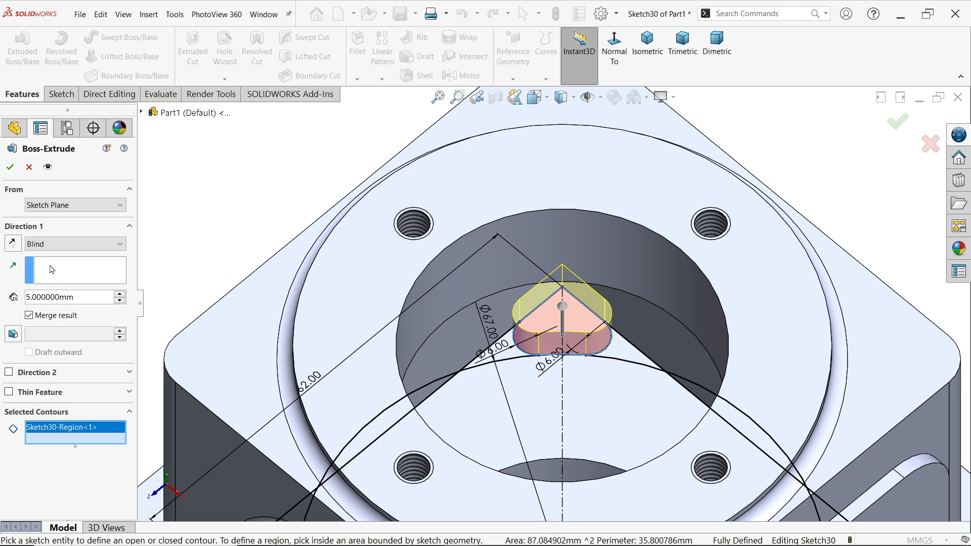
left_click(52, 244)
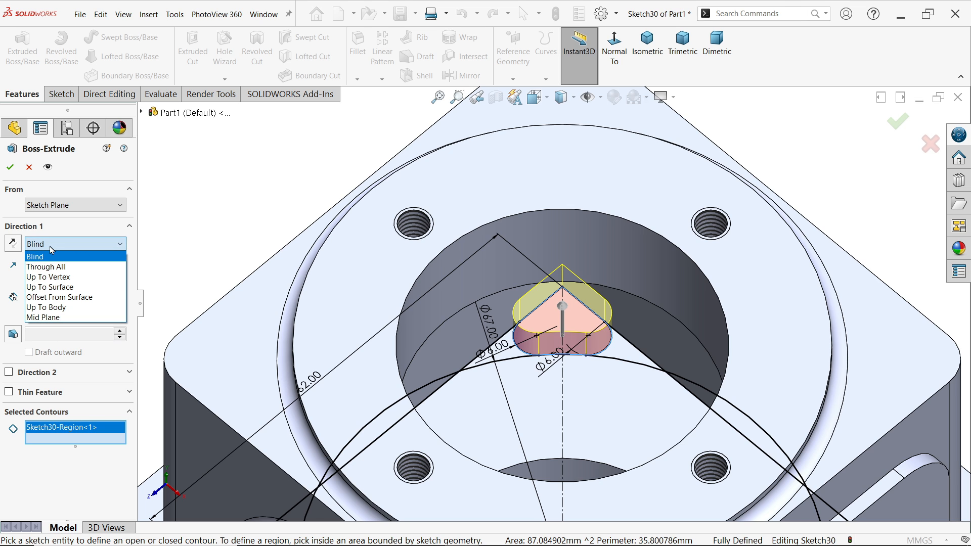
left_click(55, 289)
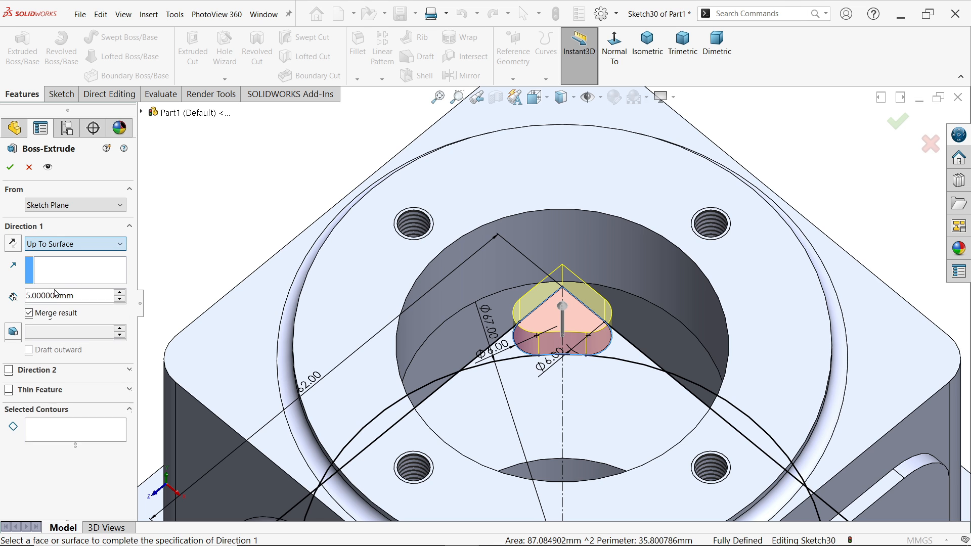
scroll(536, 324, "up", 3)
middle_click_drag(548, 362, 503, 170)
left_click(587, 210)
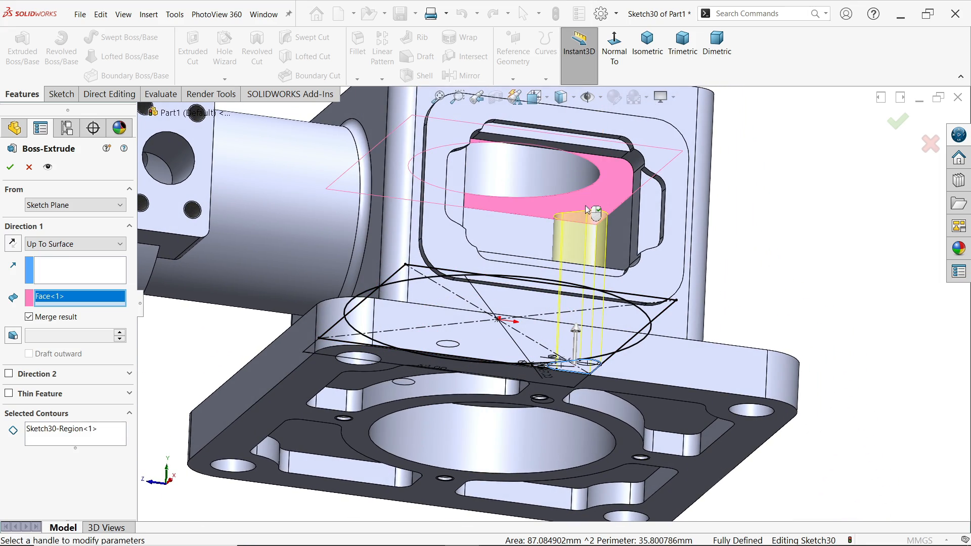
left_click(9, 169)
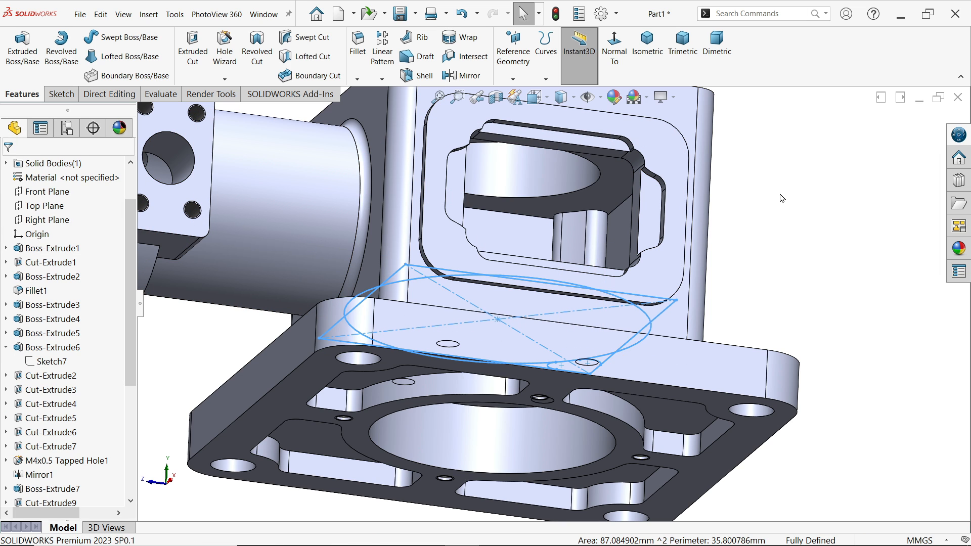
Step: Show a section view through the part parallel to the Top Plane at 41 mm, exposing the new corner post in the cavity
middle_click_drag(799, 233, 781, 296)
scroll(759, 278, "up", 4)
scroll(612, 218, "down", 3)
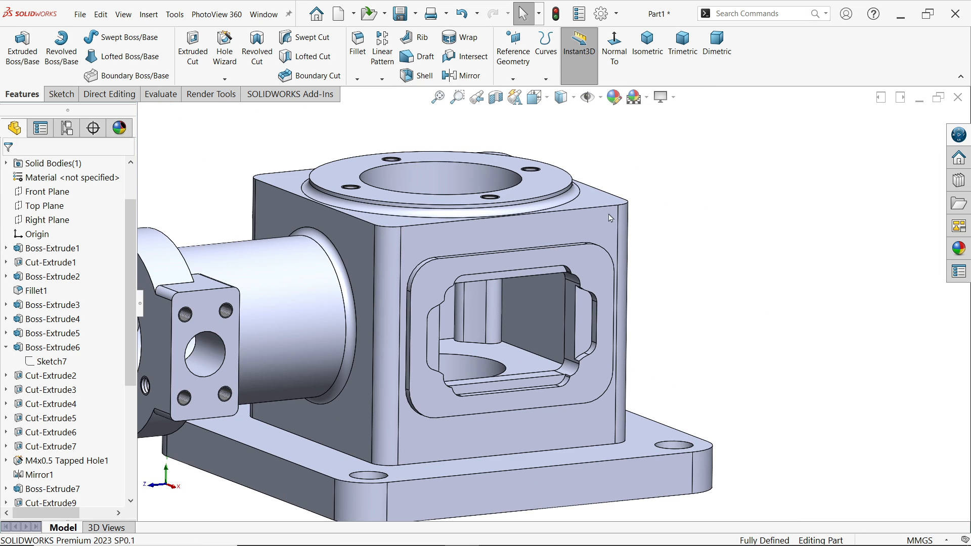
left_click(496, 98)
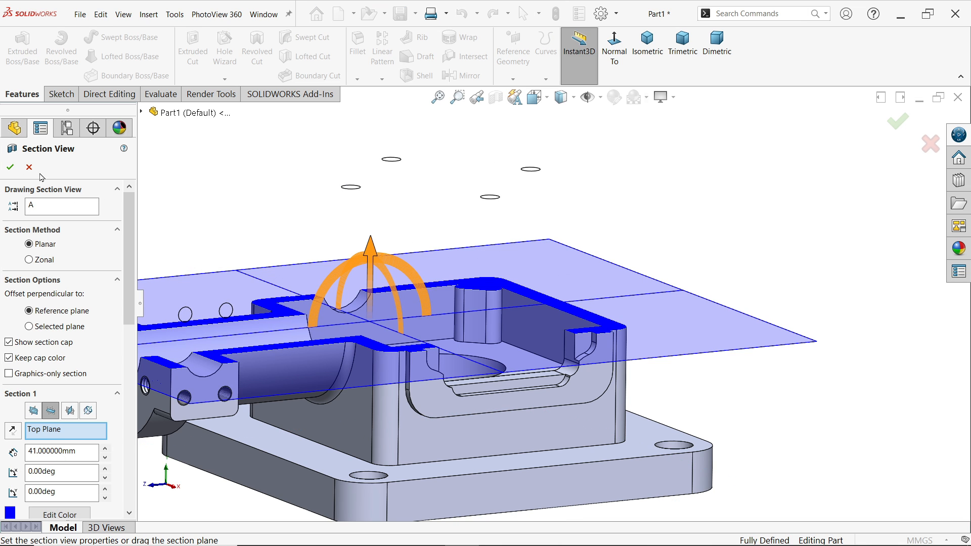
left_click(10, 168)
middle_click_drag(448, 244, 460, 304)
scroll(466, 172, "down", 2)
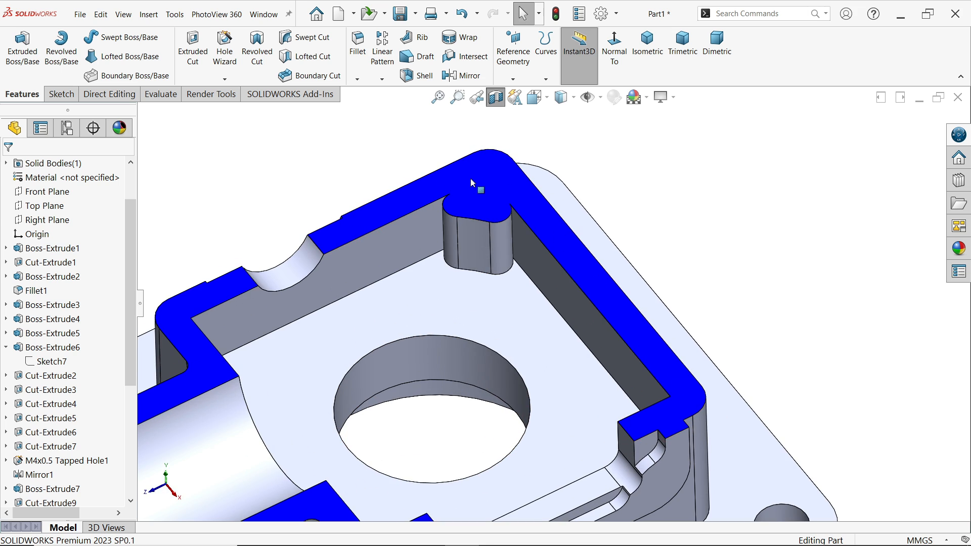
scroll(495, 323, "up", 3)
scroll(483, 328, "down", 2)
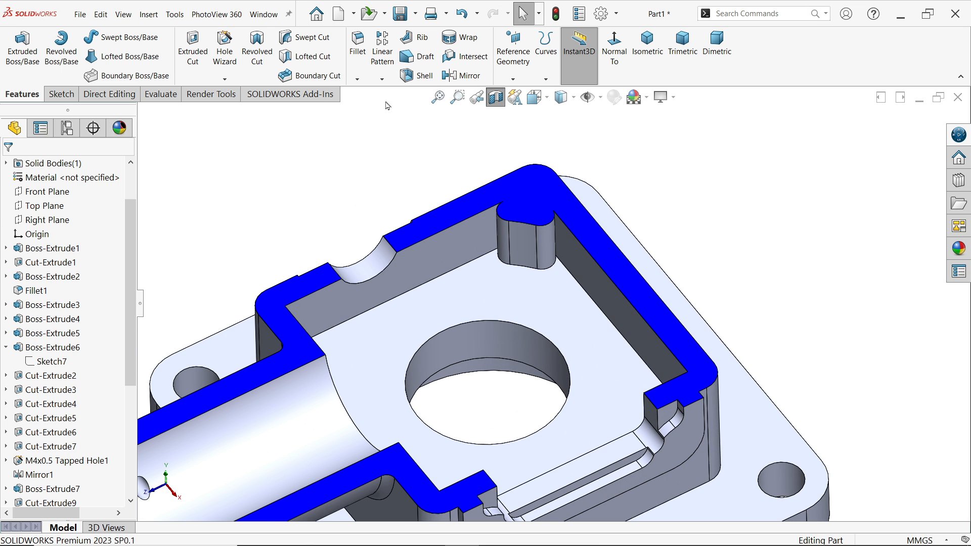
Step: Circular-pattern the corner post around the central bore's edge with 4 equally spaced instances over 360 degrees
left_click(382, 79)
left_click(403, 107)
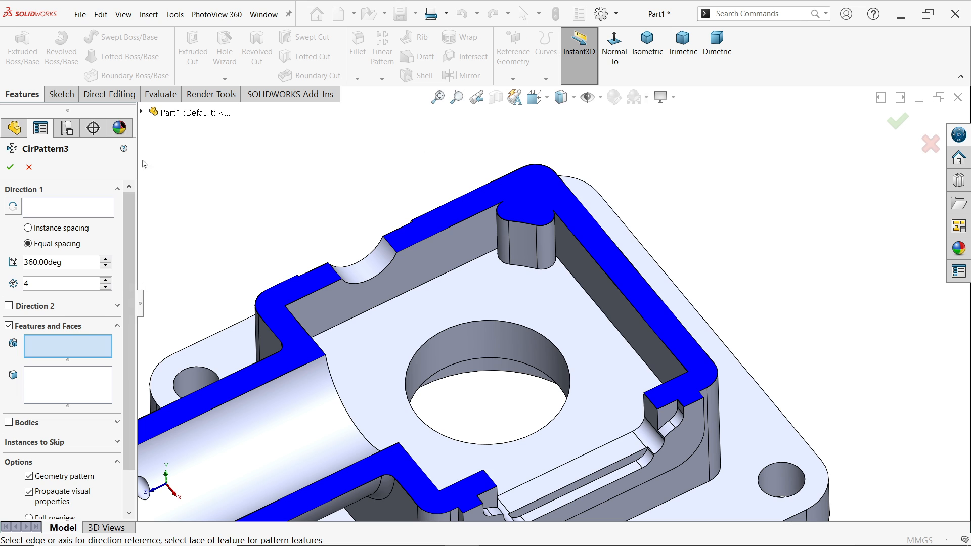
left_click(143, 113)
scroll(226, 399, "down", 4)
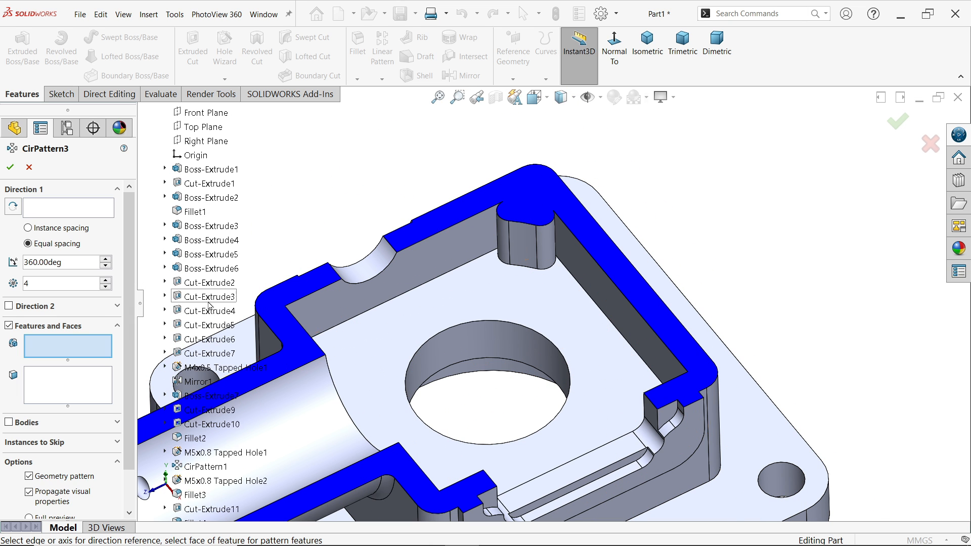
left_click(201, 512)
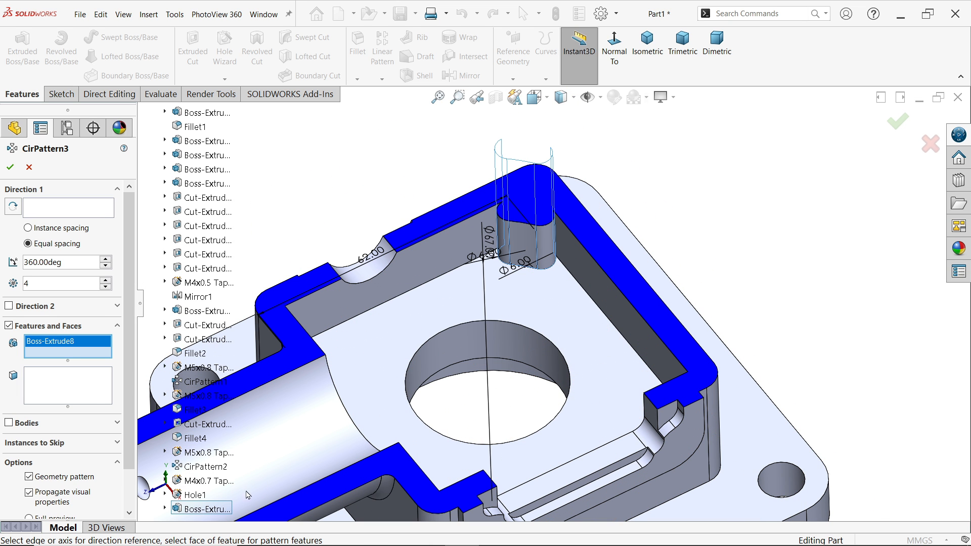
left_click(47, 211)
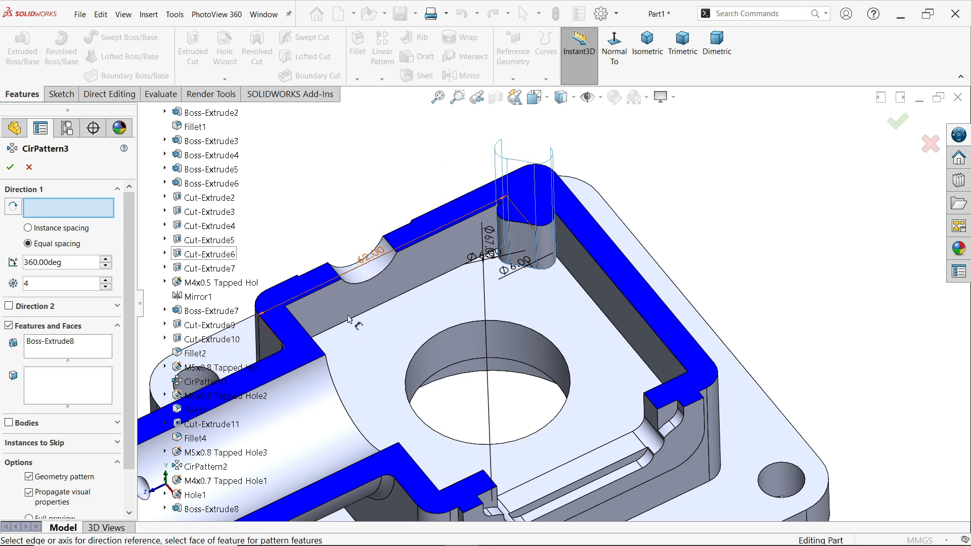
left_click(552, 346)
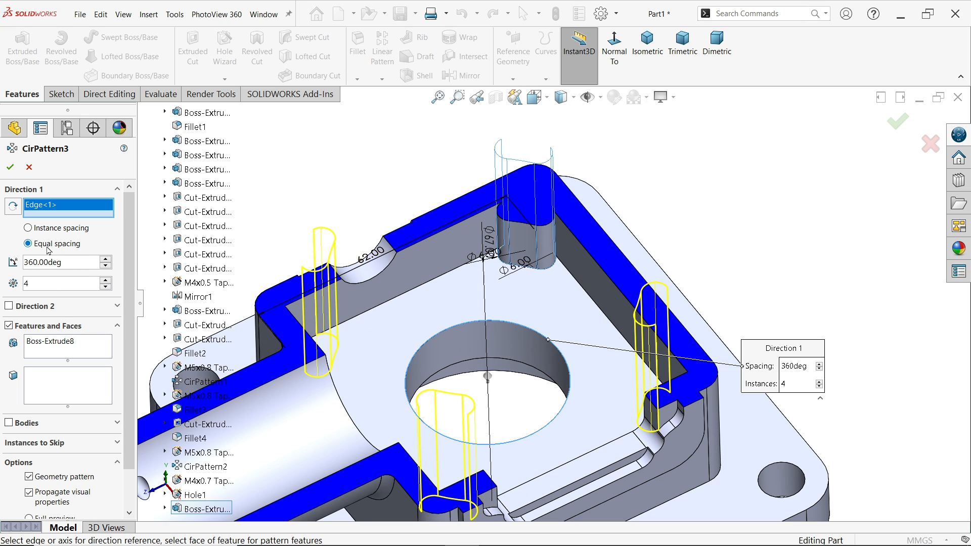
left_click(16, 173)
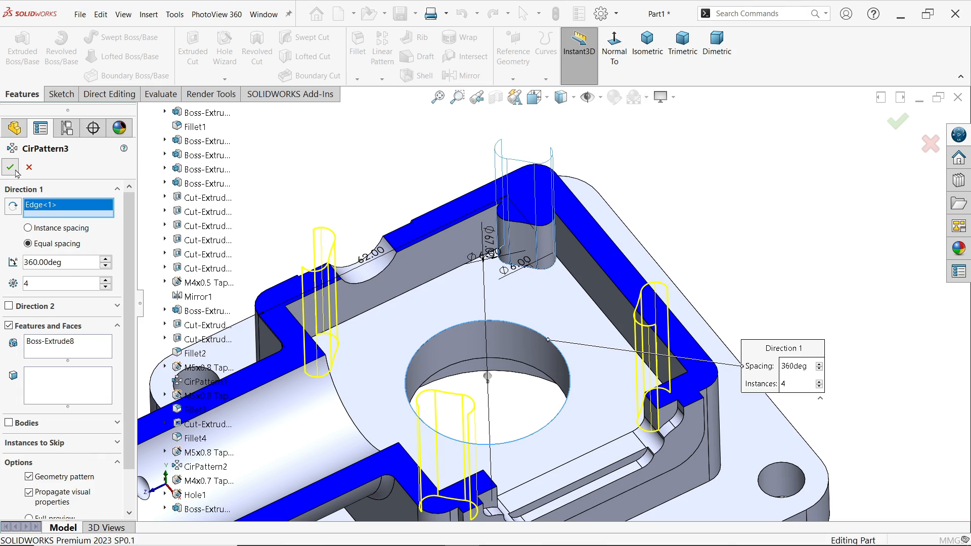
scroll(514, 288, "down", 5)
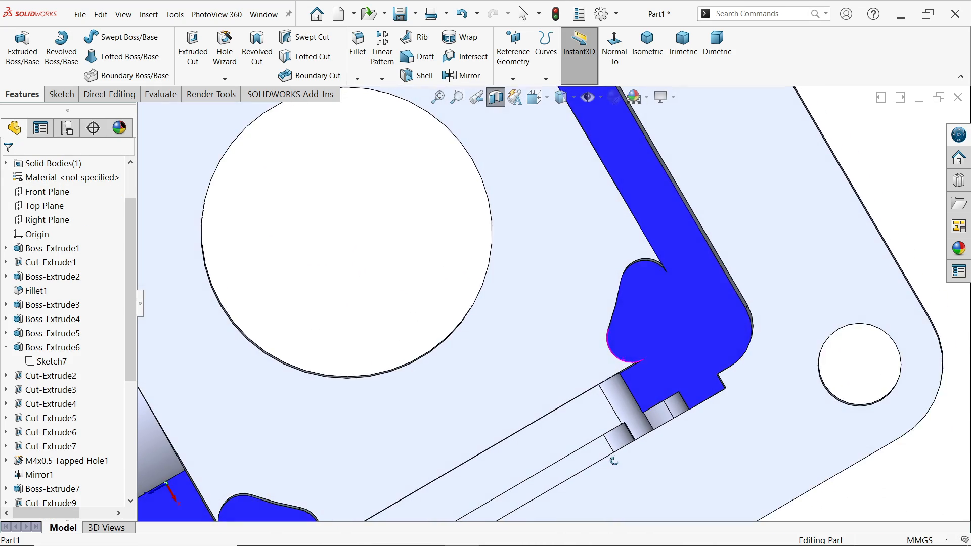
middle_click_drag(613, 461, 559, 369)
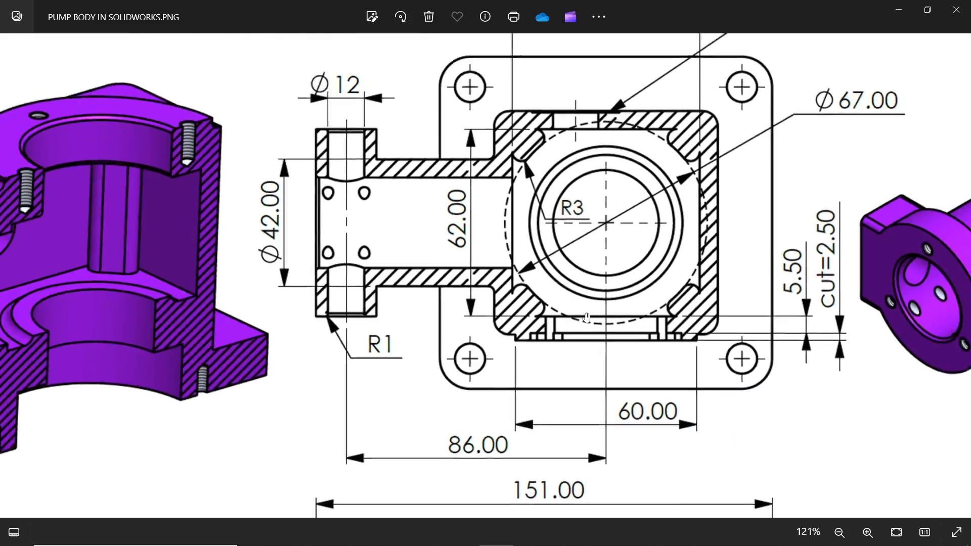
Step: Examine Section B-B and the lengthwise section in the pump body drawing for the cavity floor dimensions, and return to the SOLIDWORKS model
scroll(587, 317, "down", 4)
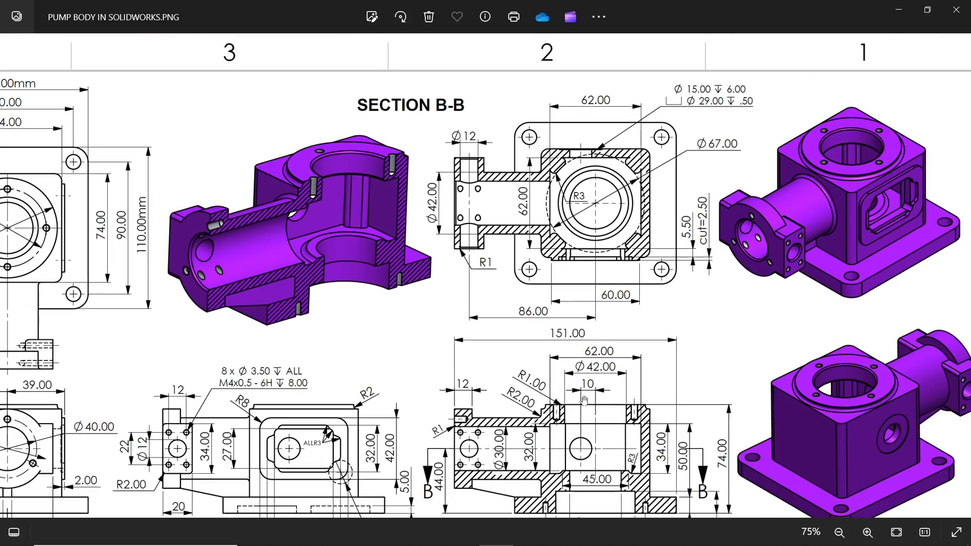
left_click_drag(586, 317, 555, 244)
scroll(617, 436, "up", 6)
left_click_drag(617, 436, 616, 383)
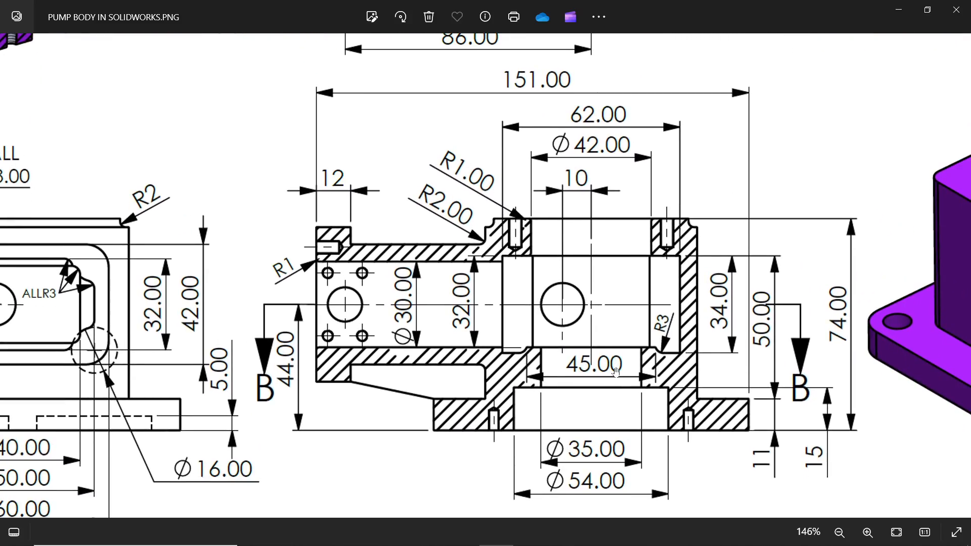
scroll(615, 383, "up", 4)
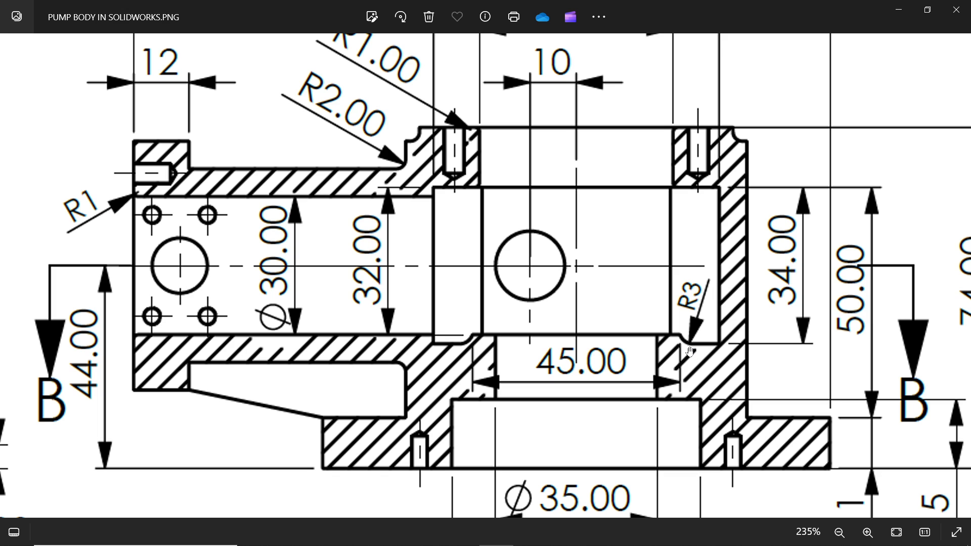
left_click_drag(317, 253, 385, 257)
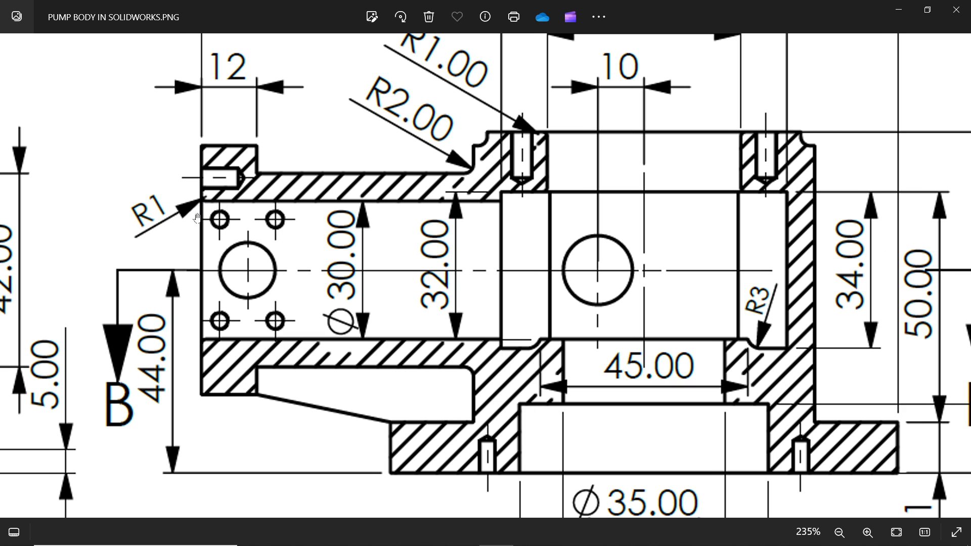
mouse_move(222, 217)
left_mouse_down()
mouse_move(369, 379)
mouse_move(391, 425)
left_mouse_up()
scroll(407, 306, "down", 6)
mouse_move(441, 272)
left_mouse_down()
mouse_move(432, 312)
mouse_move(491, 415)
left_mouse_up()
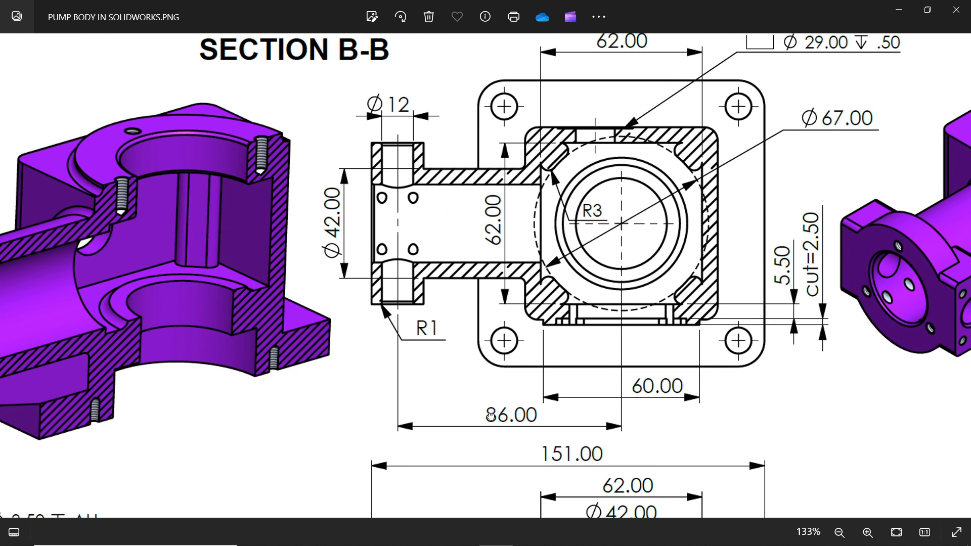
scroll(424, 332, "up", 3)
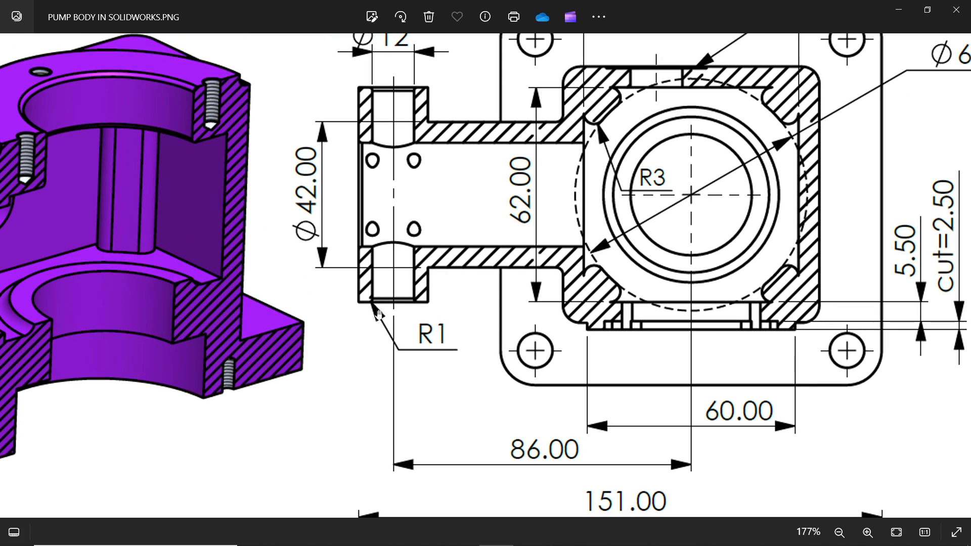
scroll(380, 308, "down", 3)
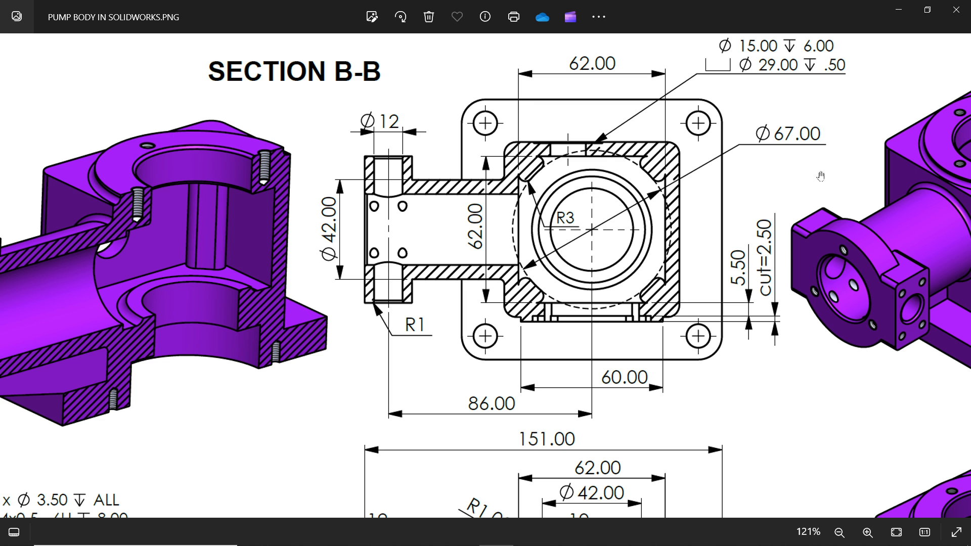
left_click_drag(727, 510, 691, 246)
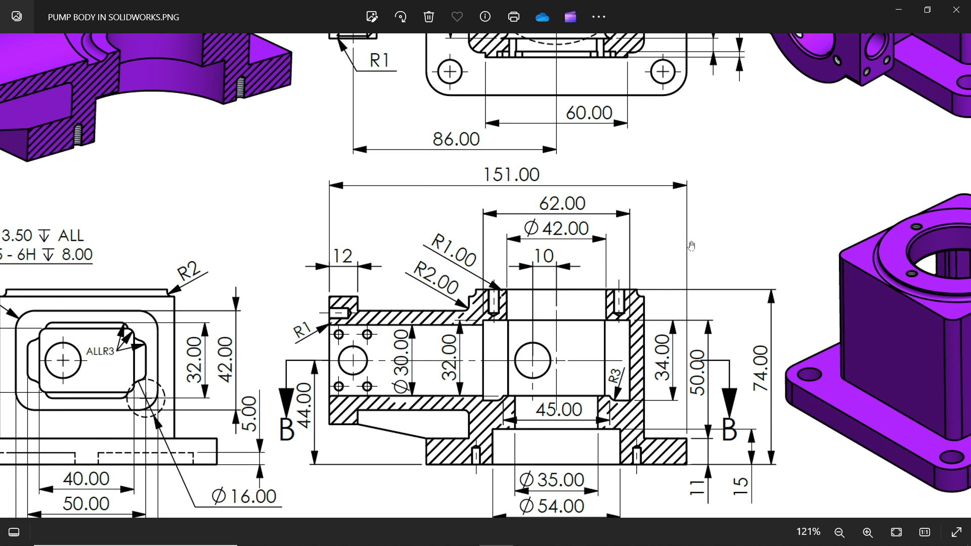
left_click(903, 14)
Step: In SOLIDWORKS, sketch a 45 mm diameter circle on the cavity floor, centred on the bore, and convert the bore's edge into the sketch
scroll(533, 390, "down", 3)
left_click(539, 325)
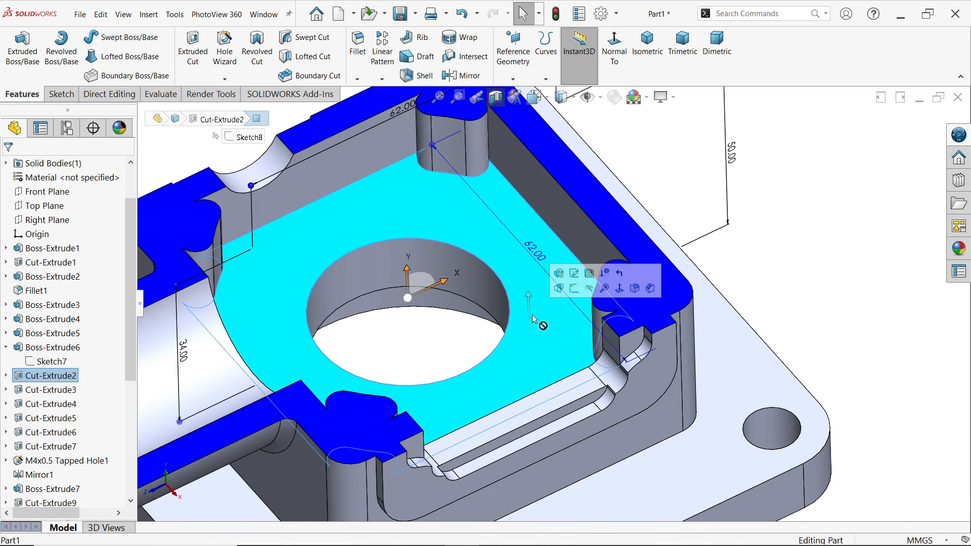
left_click(575, 291)
left_click(109, 37)
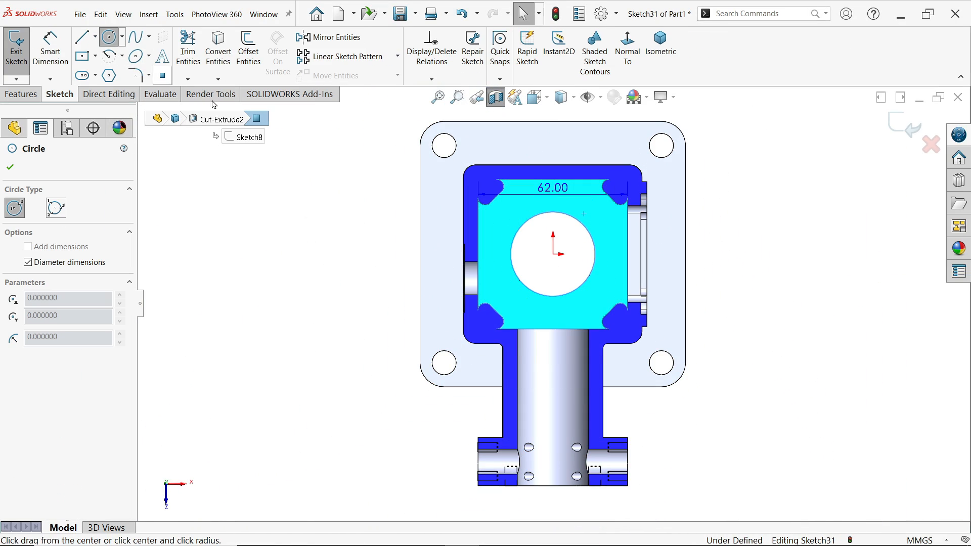
scroll(568, 282, "down", 4)
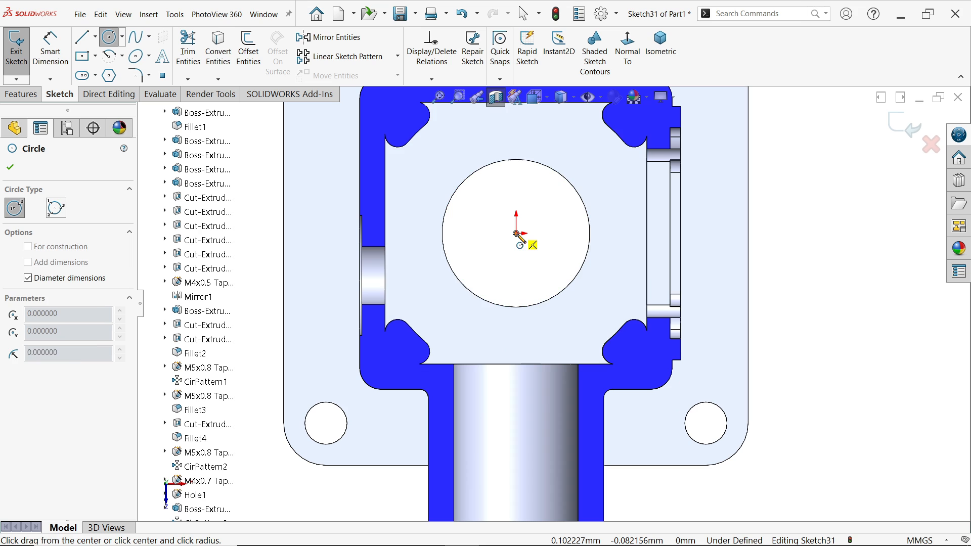
left_click(516, 234)
type("45")
key("Return")
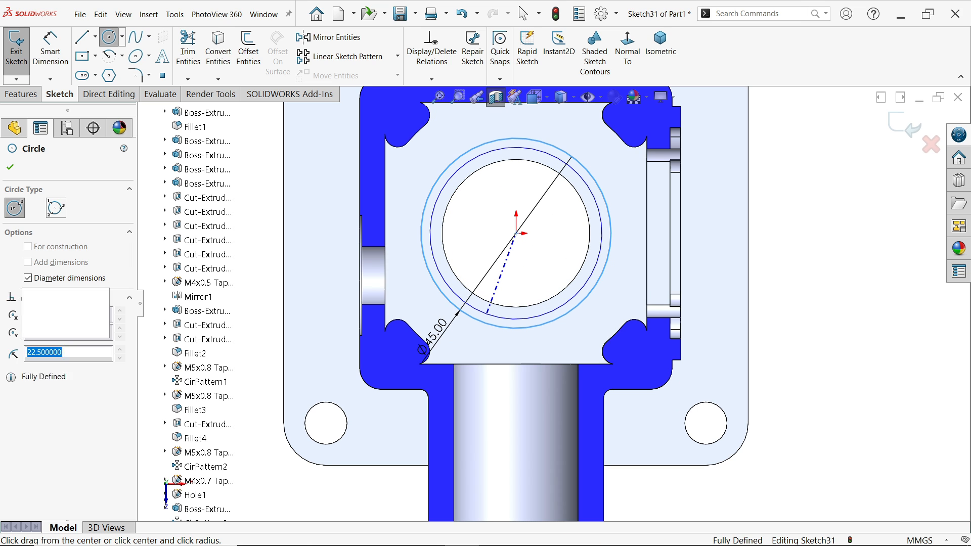
key("Escape")
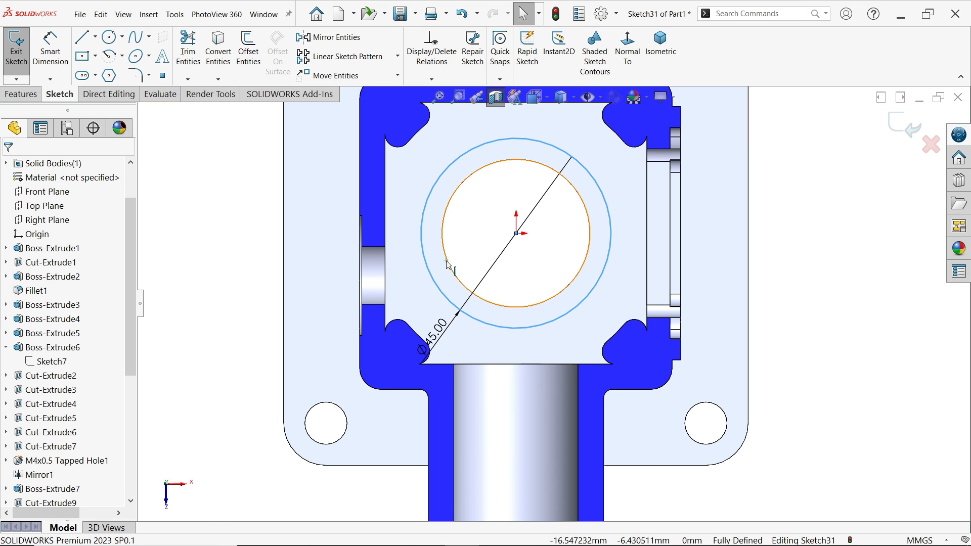
left_click(446, 260)
key("Escape")
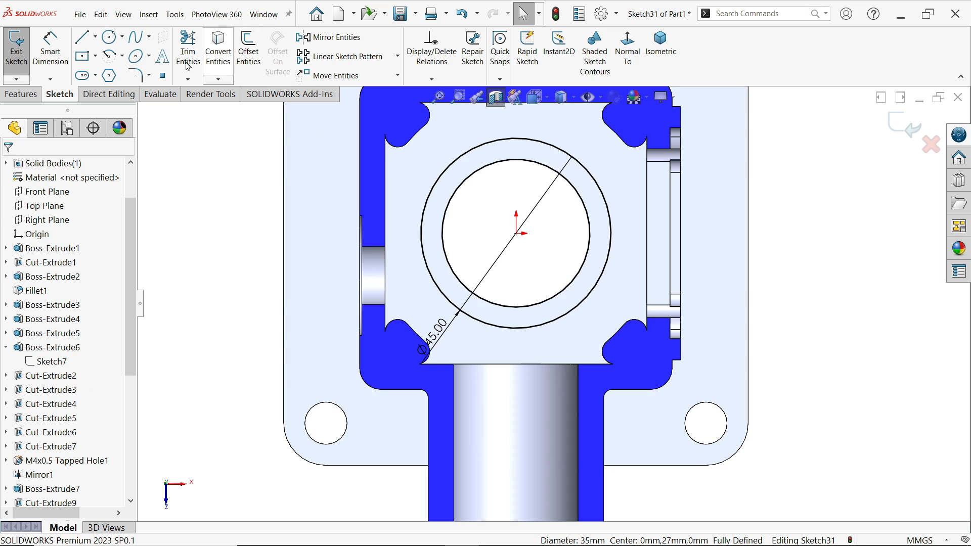
Step: Extrude the ring between the 45 mm circle and the bore edge 2 mm blind, upward into the cavity, merging the result
left_click(20, 94)
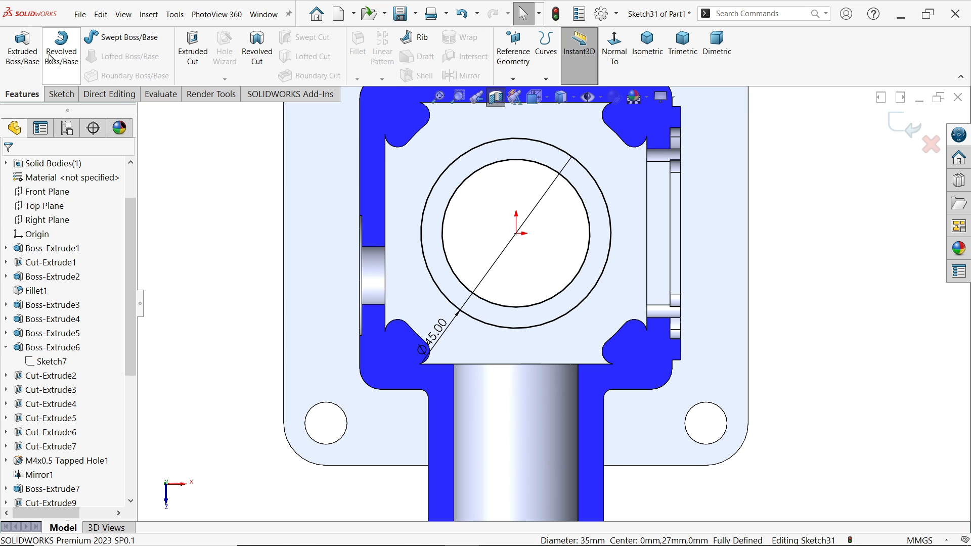
left_click(23, 48)
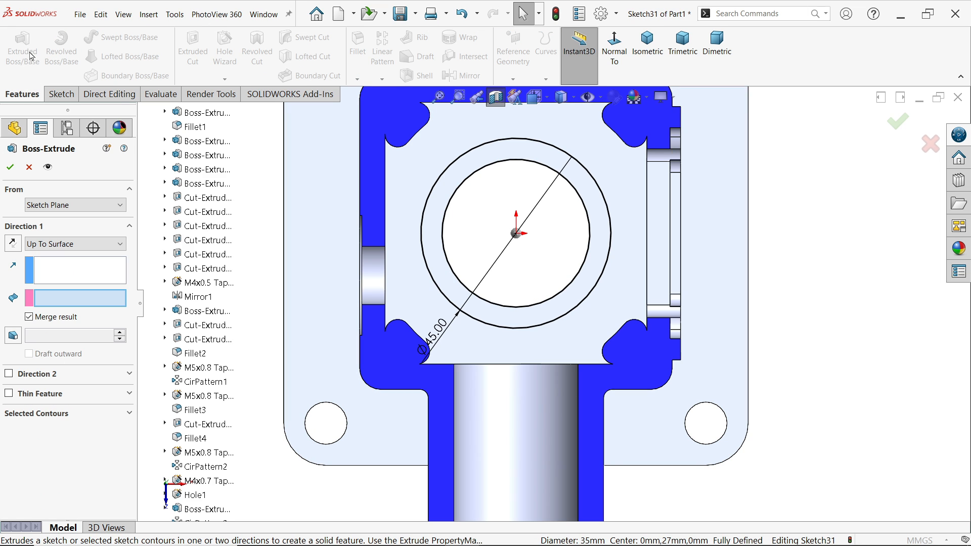
left_click(433, 255)
left_click(648, 44)
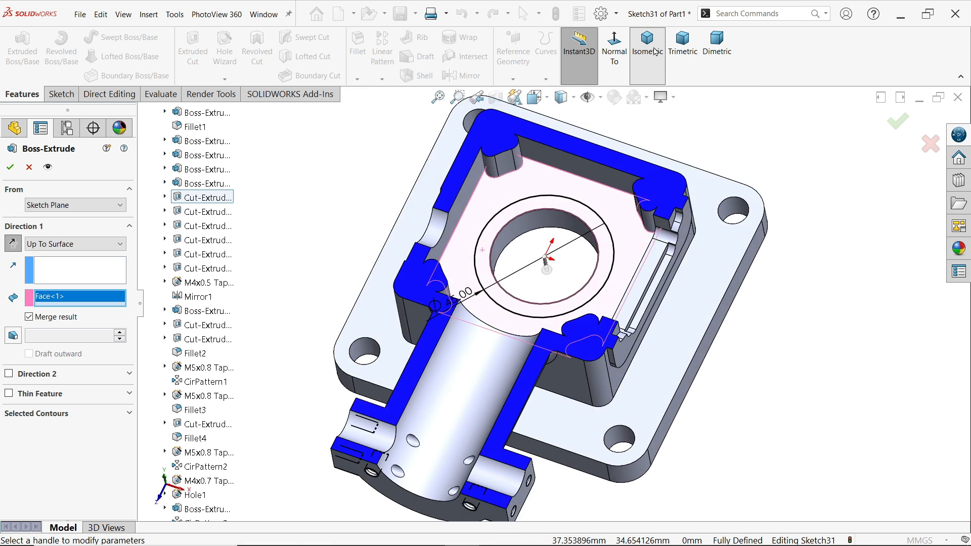
left_click(55, 244)
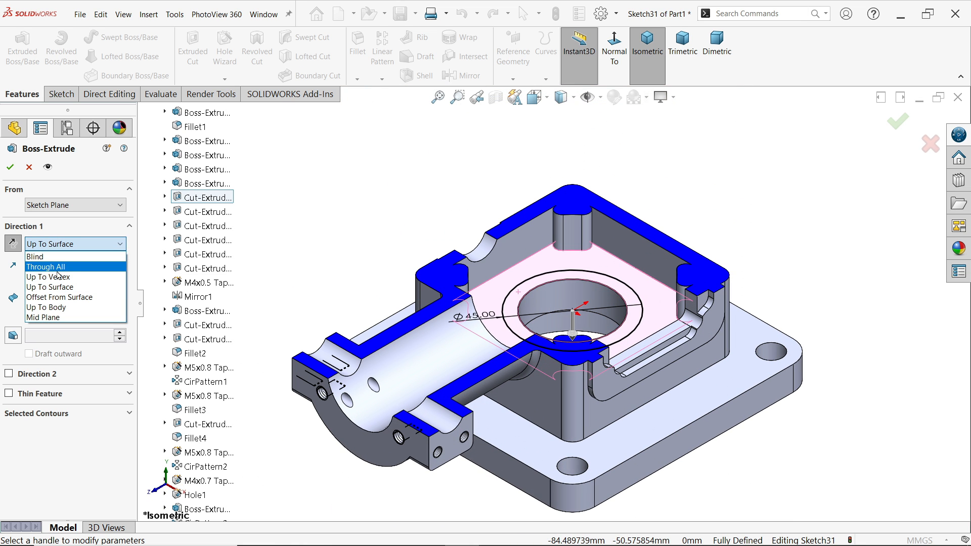
left_click(55, 261)
scroll(574, 304, "down", 2)
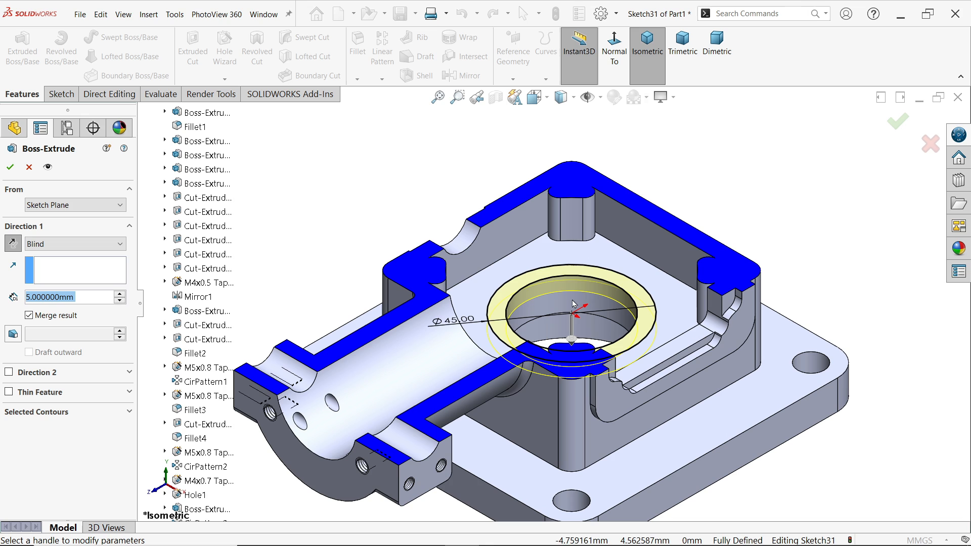
left_click(13, 244)
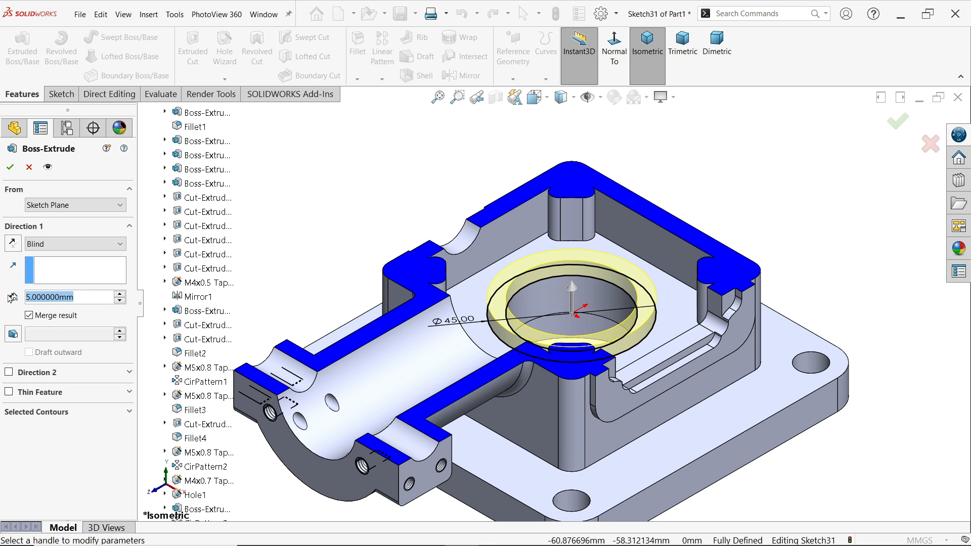
type("2")
key("Return")
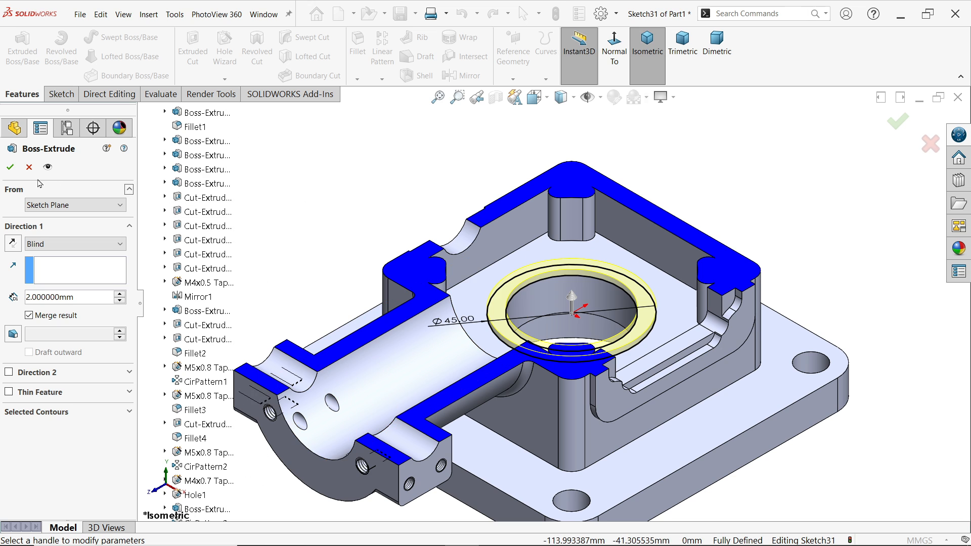
key("Return")
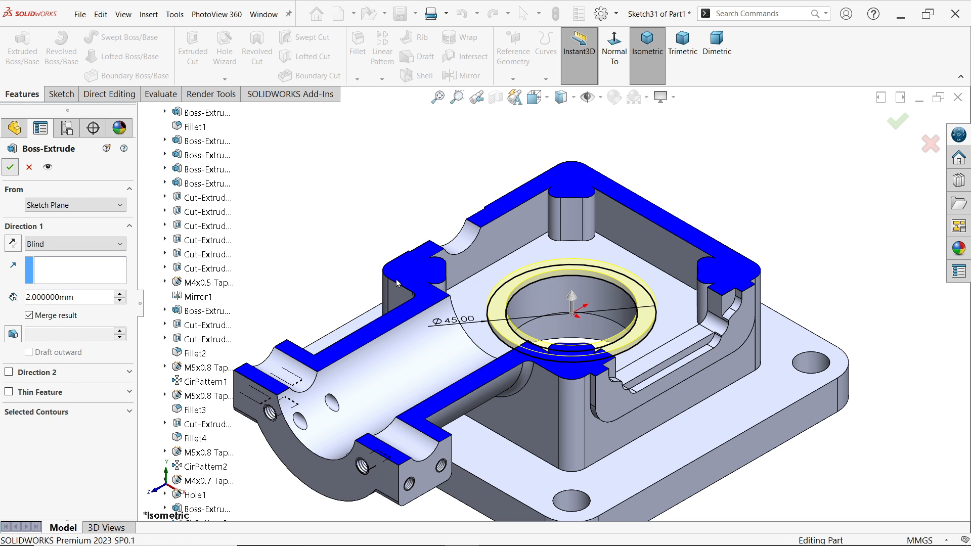
Step: Fillet the outer edge where the raised ring meets the cavity floor with a 3 mm radius
scroll(659, 333, "down", 5)
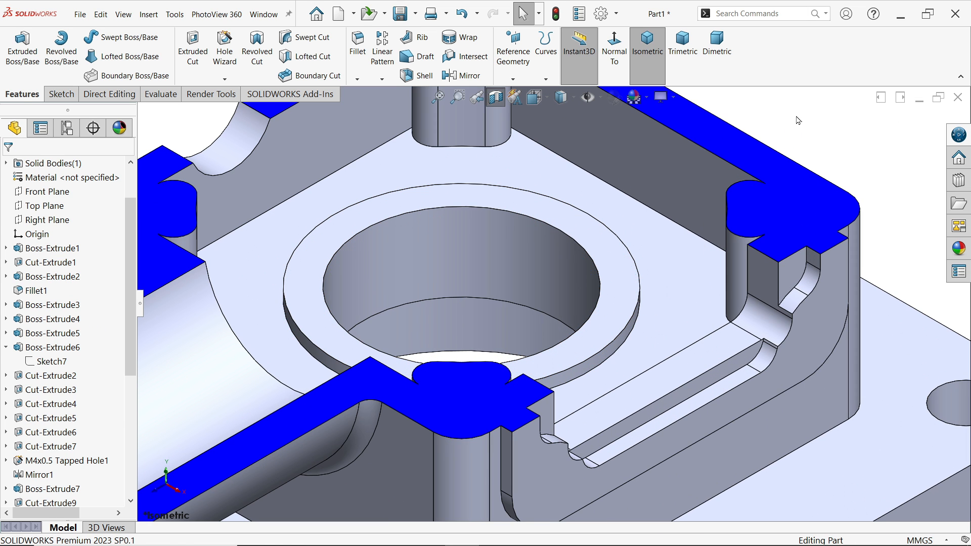
left_click(357, 56)
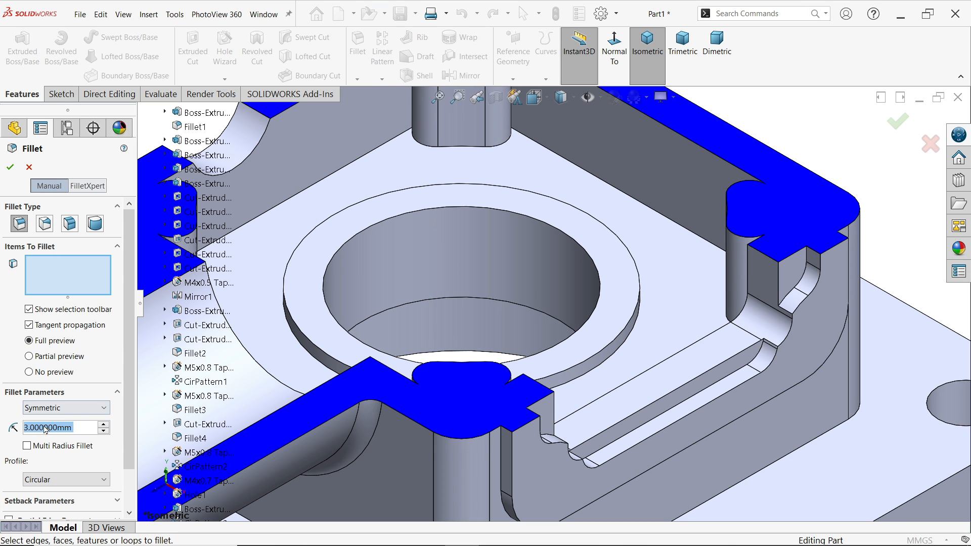
left_click(628, 341)
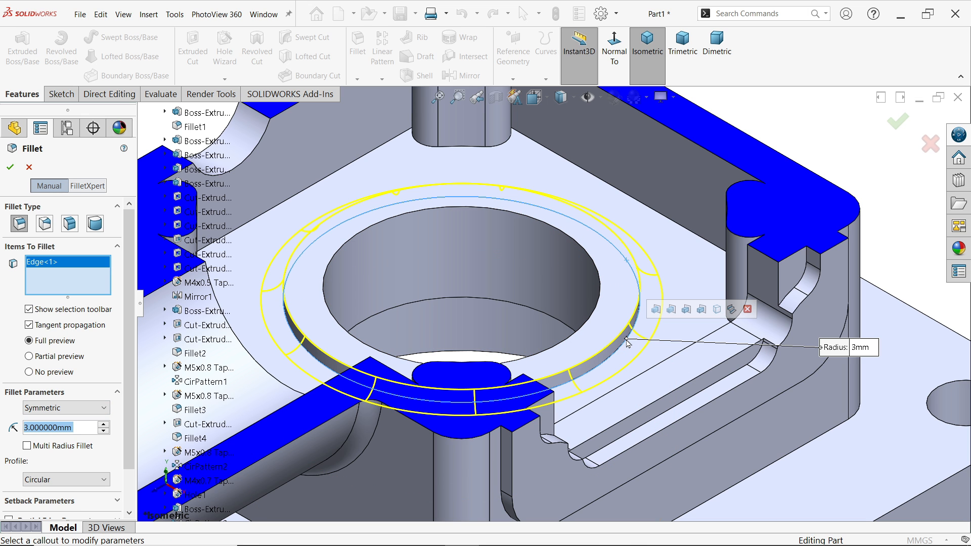
left_click(9, 167)
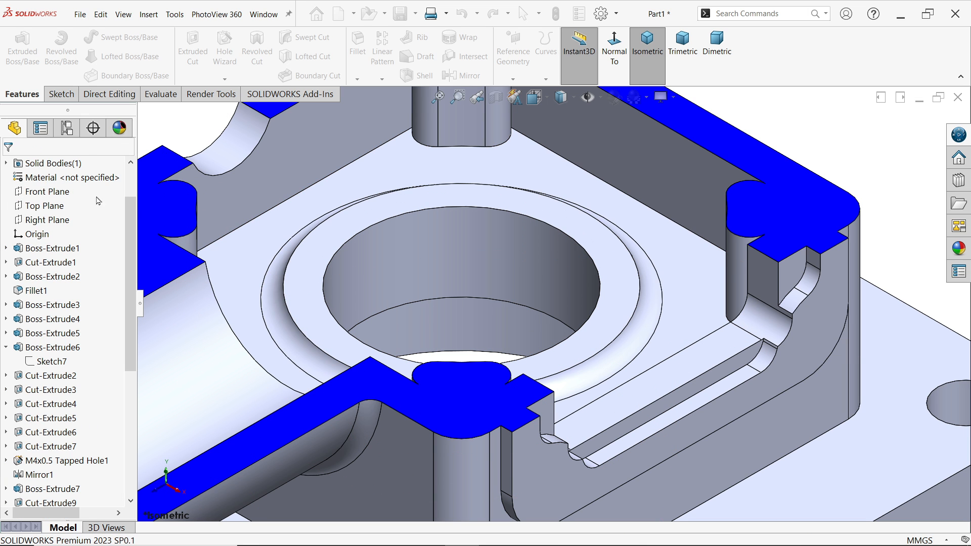
key("f")
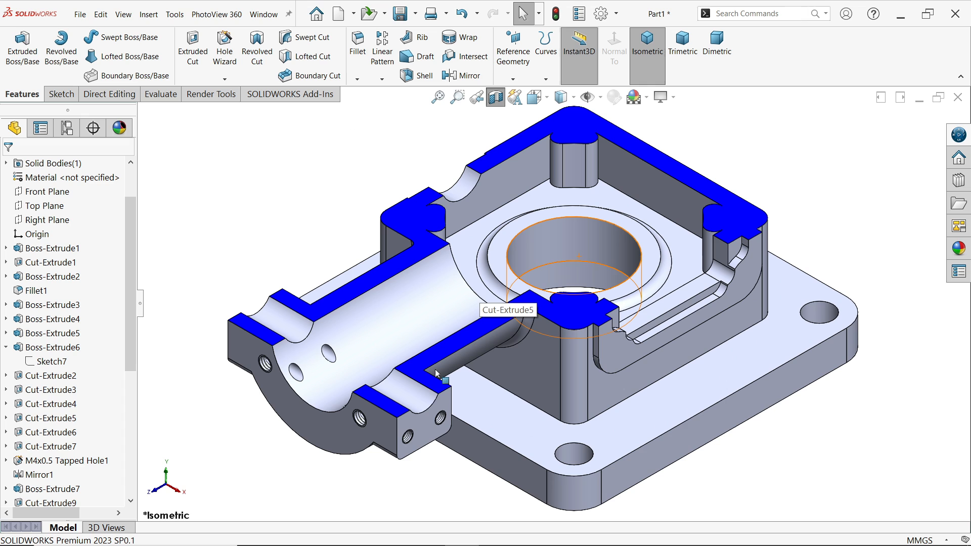
Step: Turn off the section view and set up a 1 mm fillet on the tube's front bore edge and both outer side port edges
left_click(500, 98)
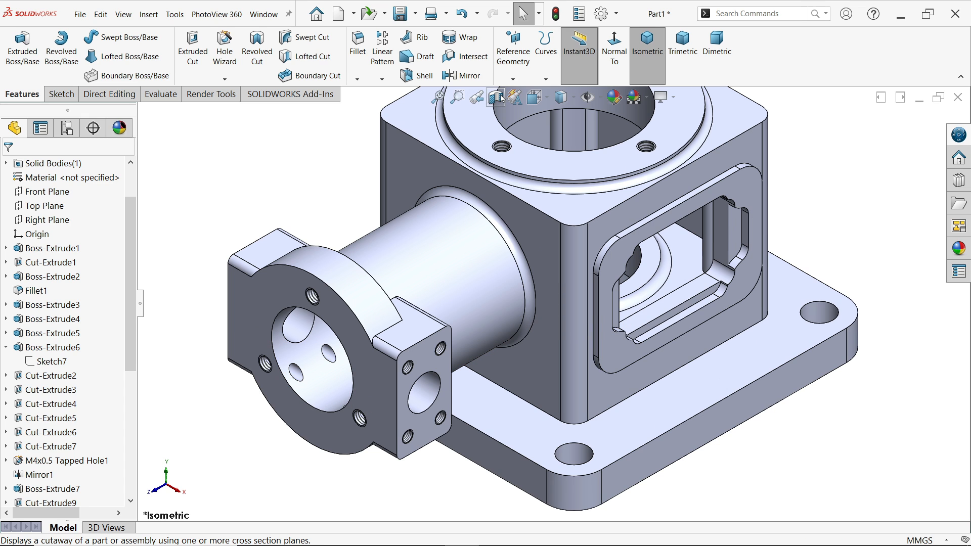
left_click(358, 46)
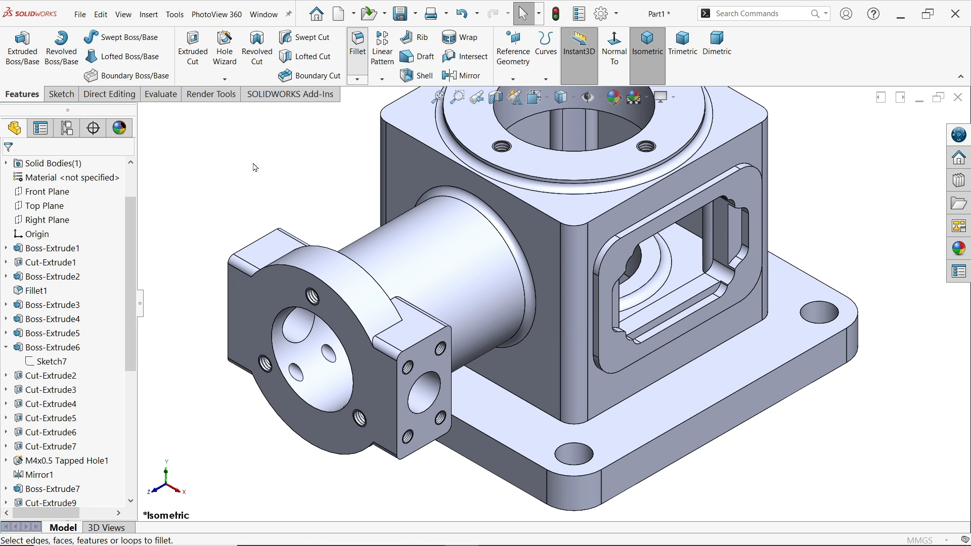
type("1")
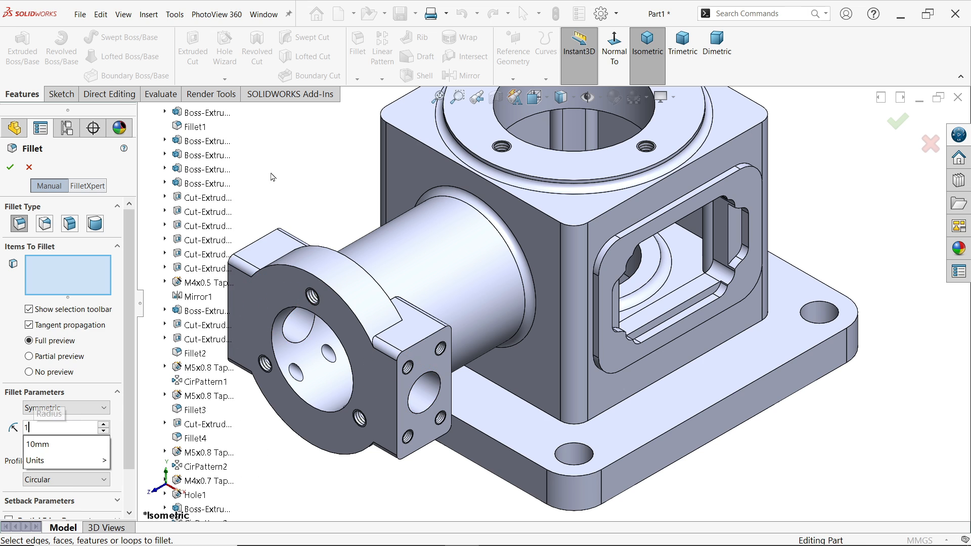
key("Return")
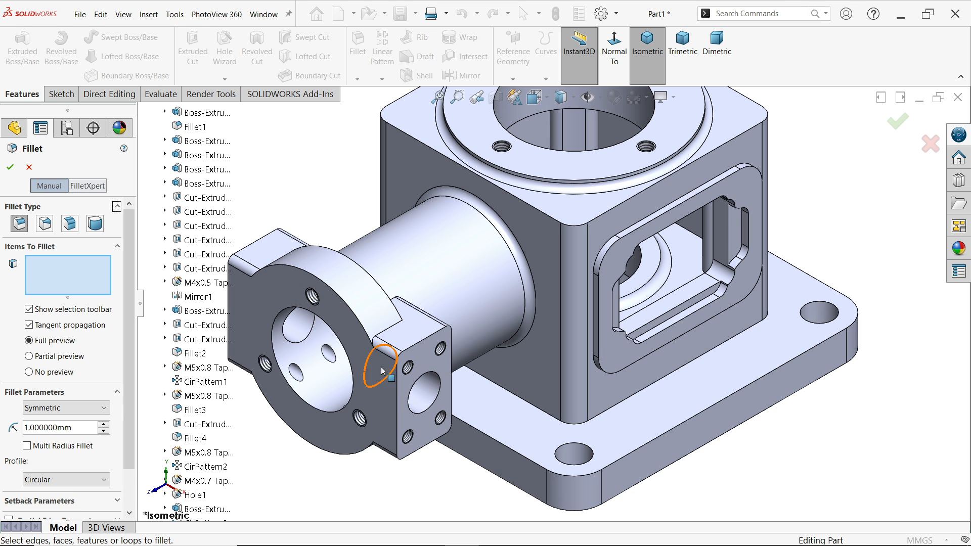
left_click(353, 388)
left_click(412, 410)
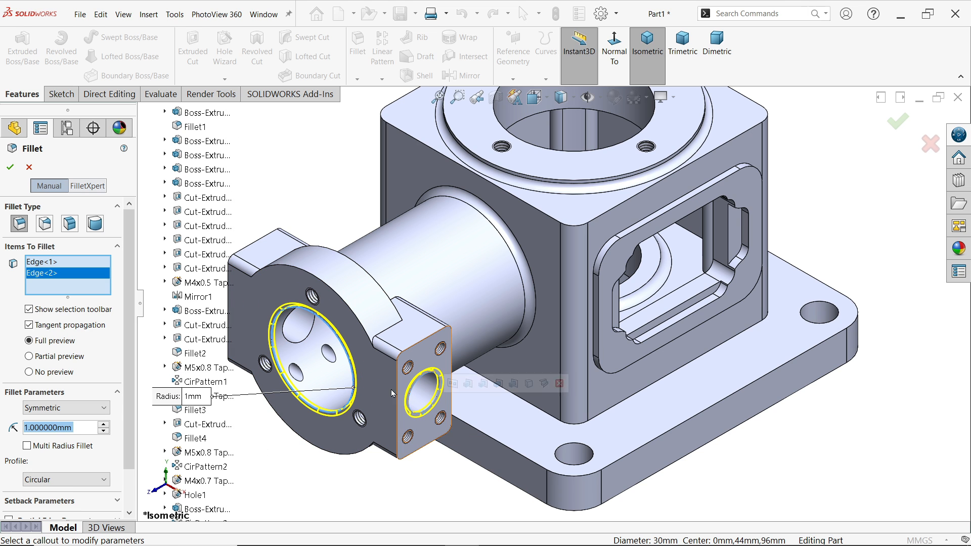
key("f")
middle_click_drag(312, 310, 383, 312)
left_click(266, 294)
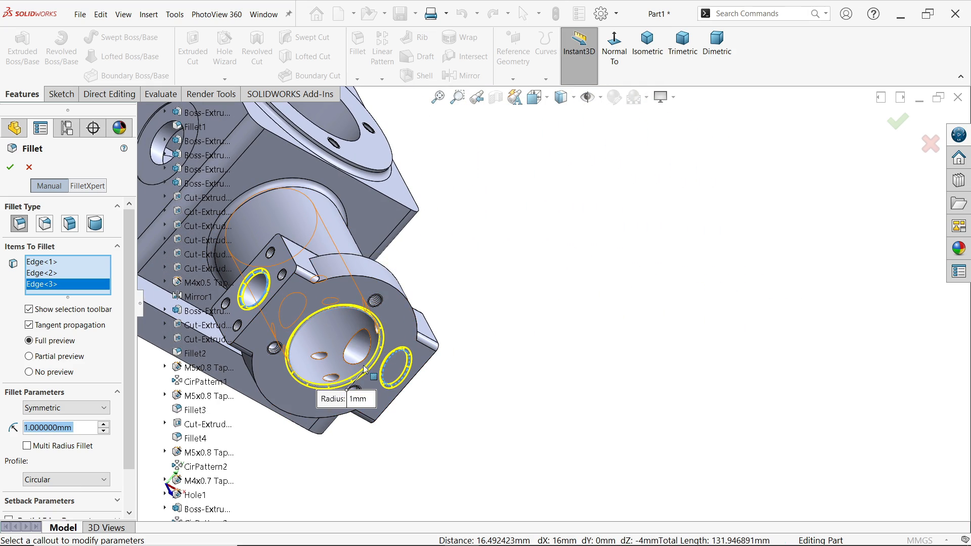
middle_click_drag(353, 343, 276, 326)
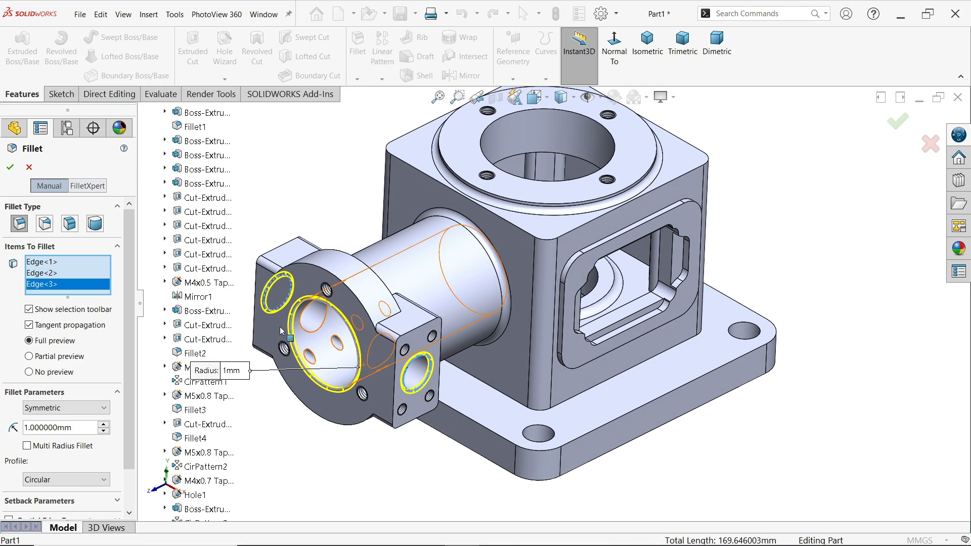
Step: Add the upper and lower edges of the top flange's bore to the 1 mm fillet and apply it
scroll(491, 145, "down", 3)
scroll(512, 161, "up", 4)
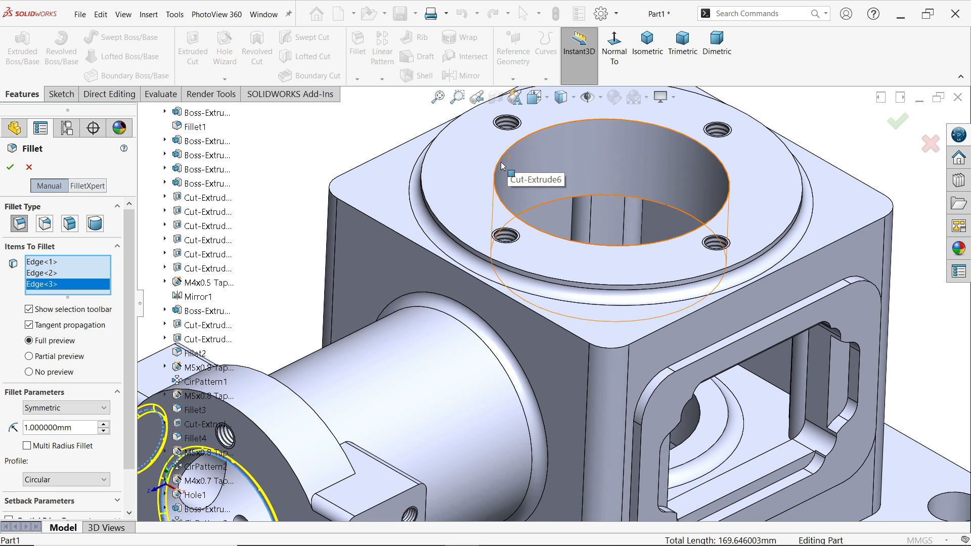
scroll(536, 225, "down", 4)
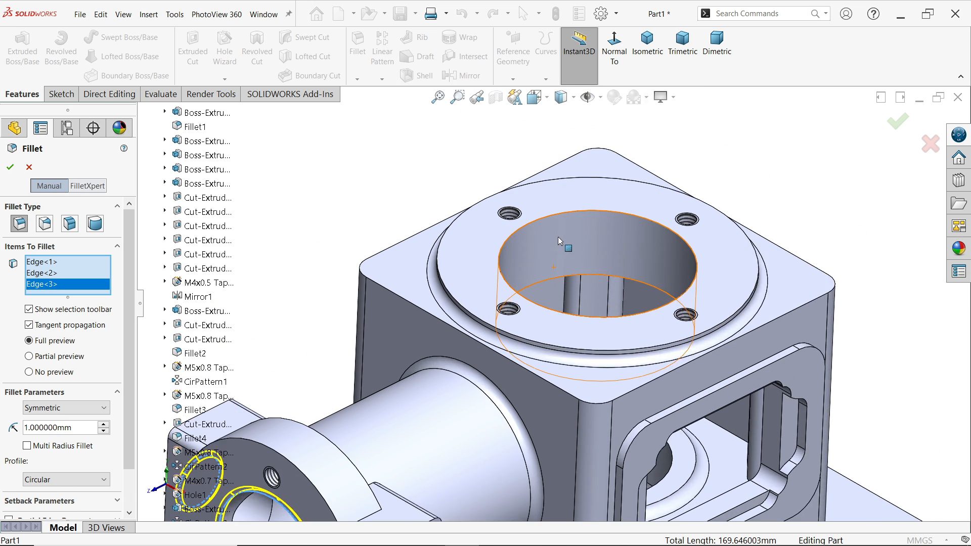
left_click(536, 224)
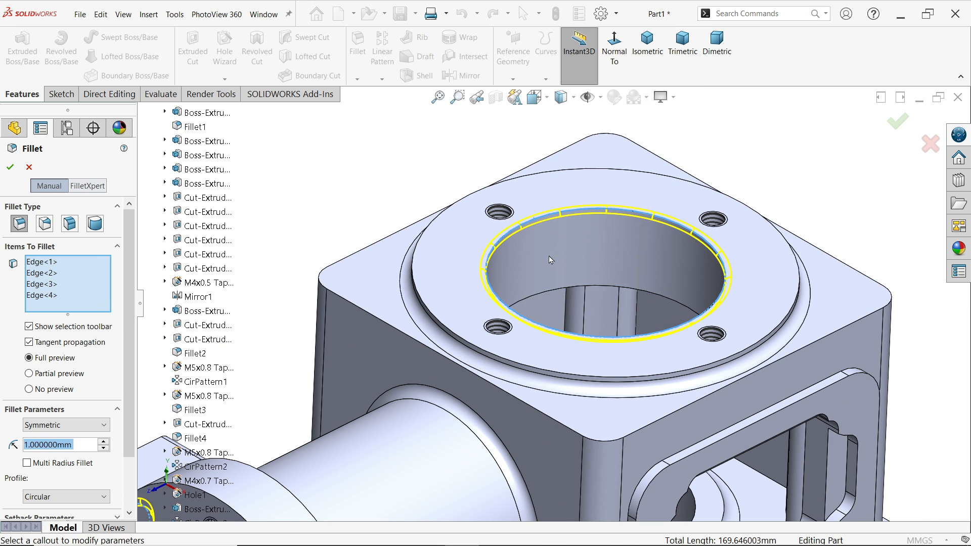
left_click(551, 295)
scroll(551, 296, "up", 5)
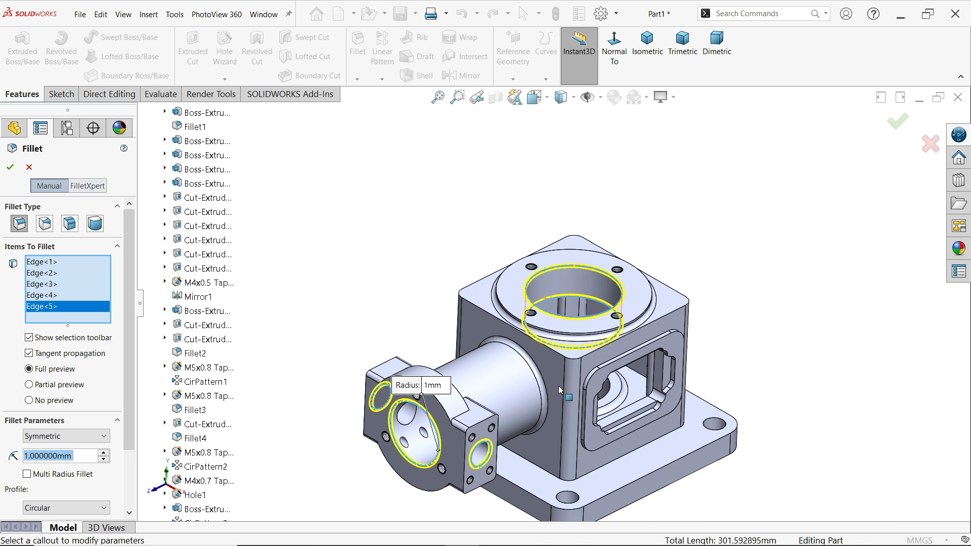
scroll(560, 391, "down", 1)
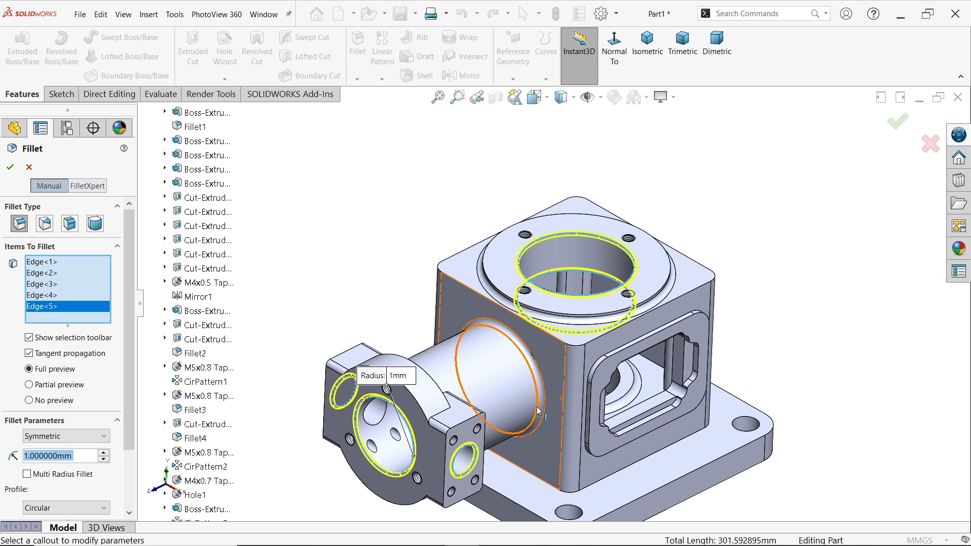
middle_click_drag(538, 411, 555, 388)
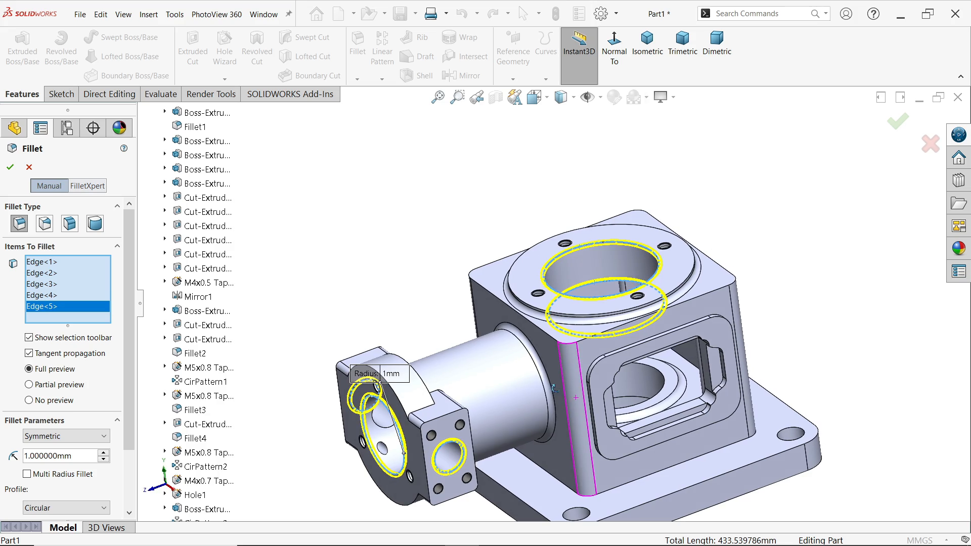
left_click(10, 167)
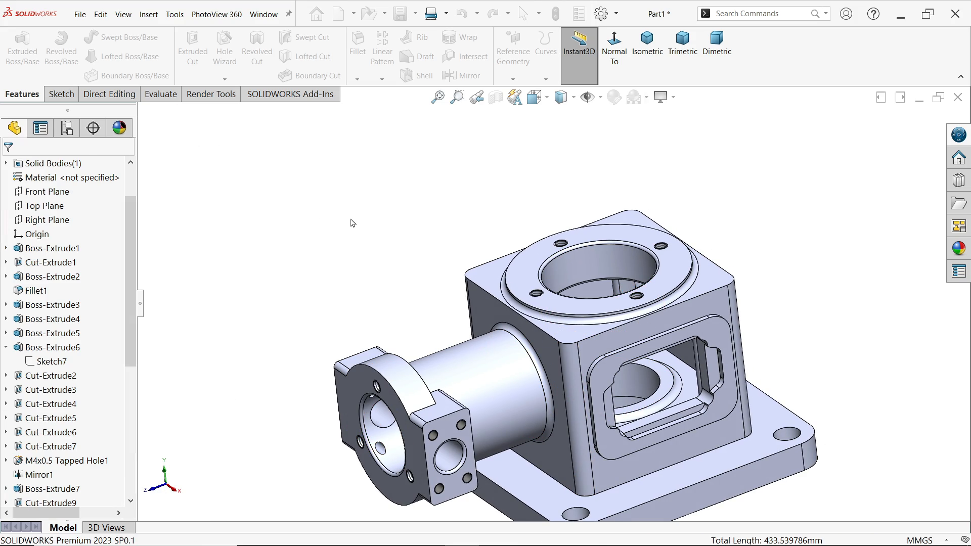
Step: Examine the pump body drawing for remaining features: the support rib under the tube, its thickness, the bottom view and the material note
key("f")
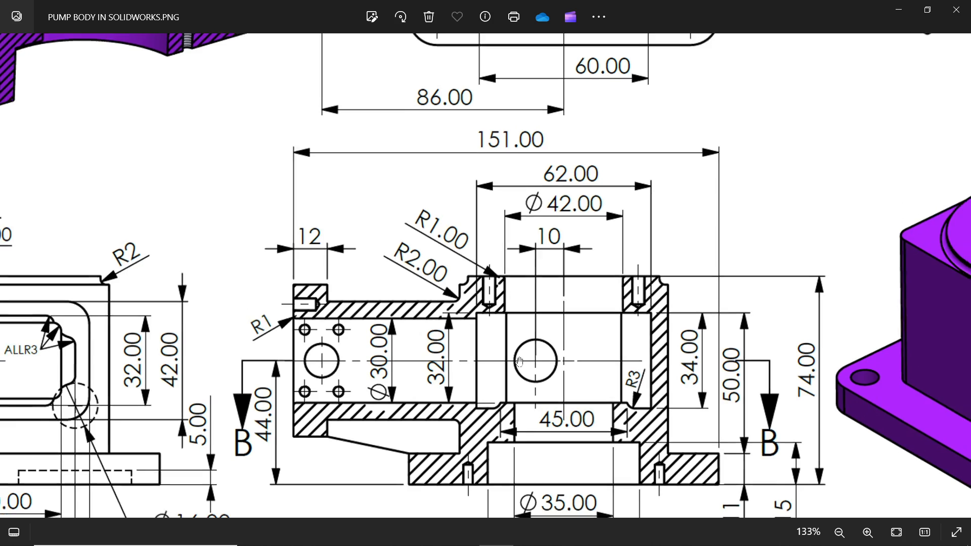
scroll(520, 393, "down", 2)
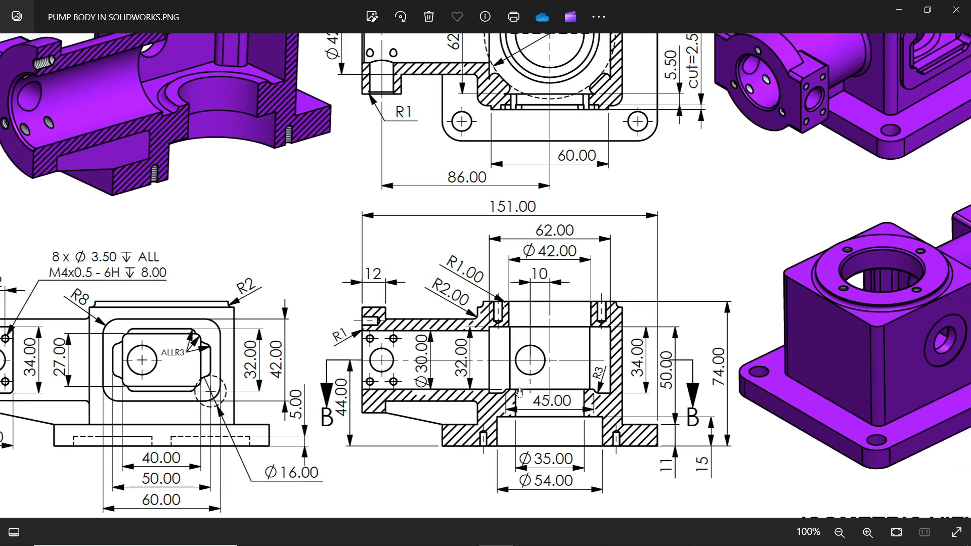
scroll(520, 393, "down", 2)
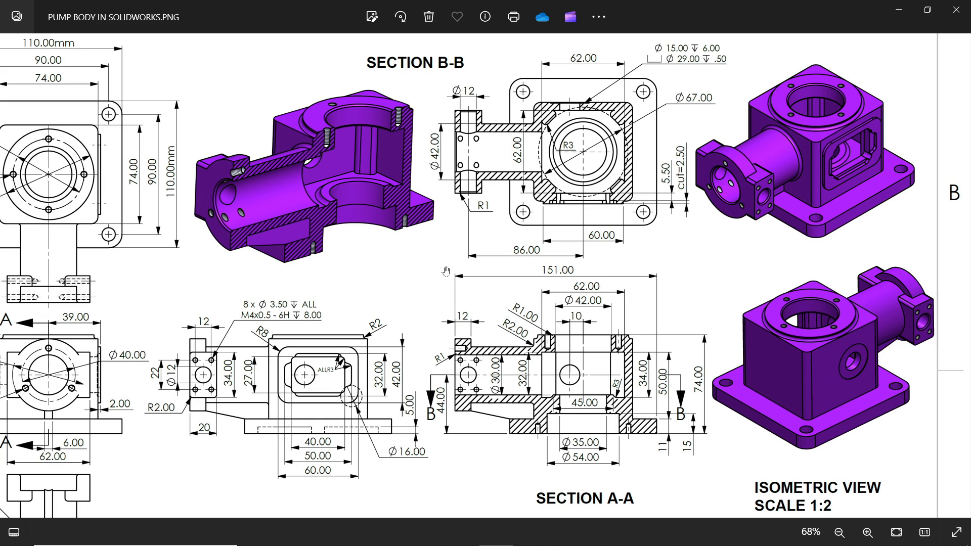
scroll(326, 152, "up", 2)
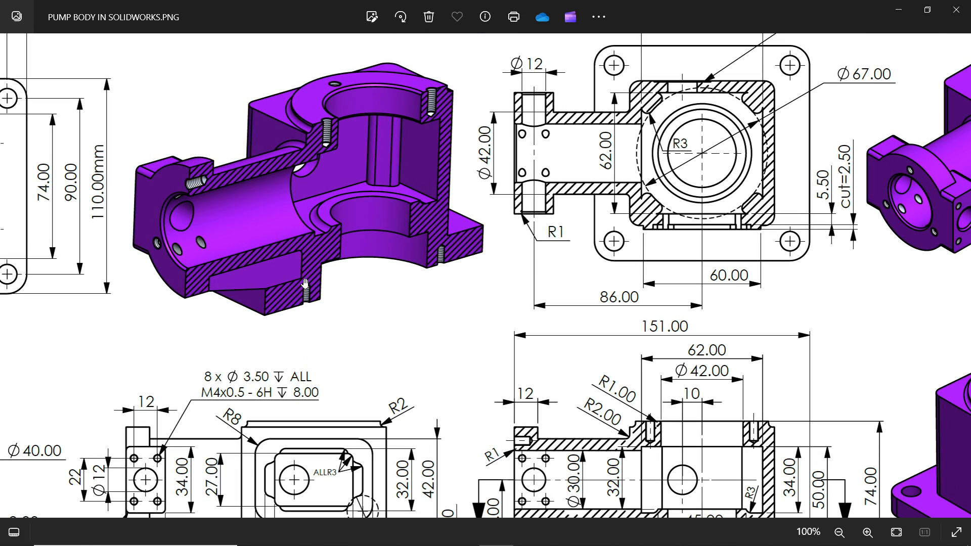
scroll(303, 282, "down", 1)
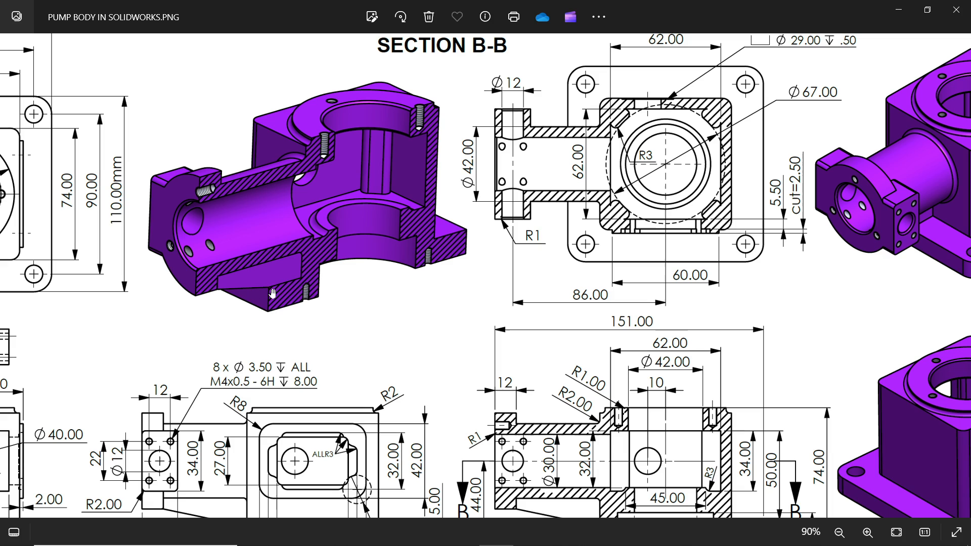
left_click_drag(307, 291, 601, 102)
left_click_drag(429, 277, 448, 225)
scroll(277, 301, "up", 3)
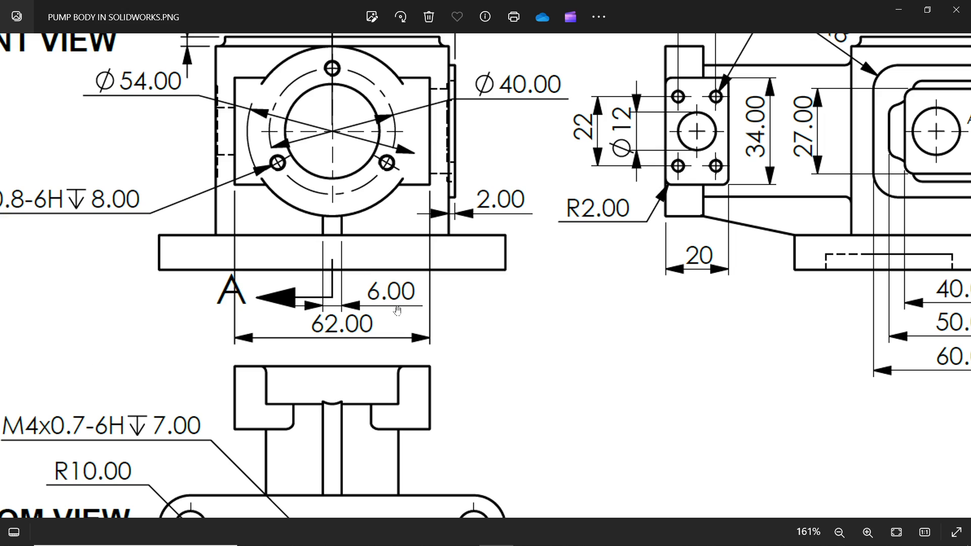
scroll(372, 276, "down", 3)
mouse_move(375, 335)
left_mouse_down()
mouse_move(372, 212)
mouse_move(369, 201)
mouse_move(355, 202)
left_mouse_up()
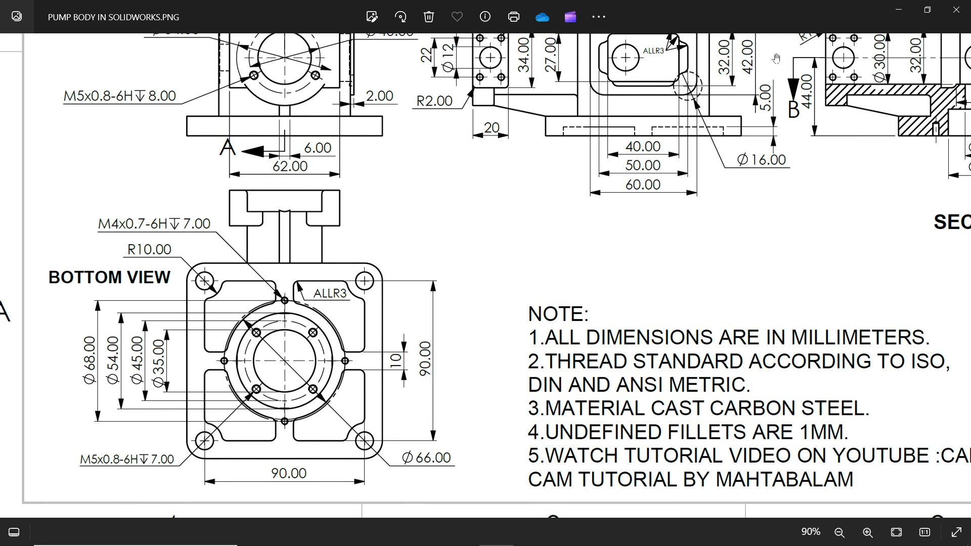
left_click(898, 11)
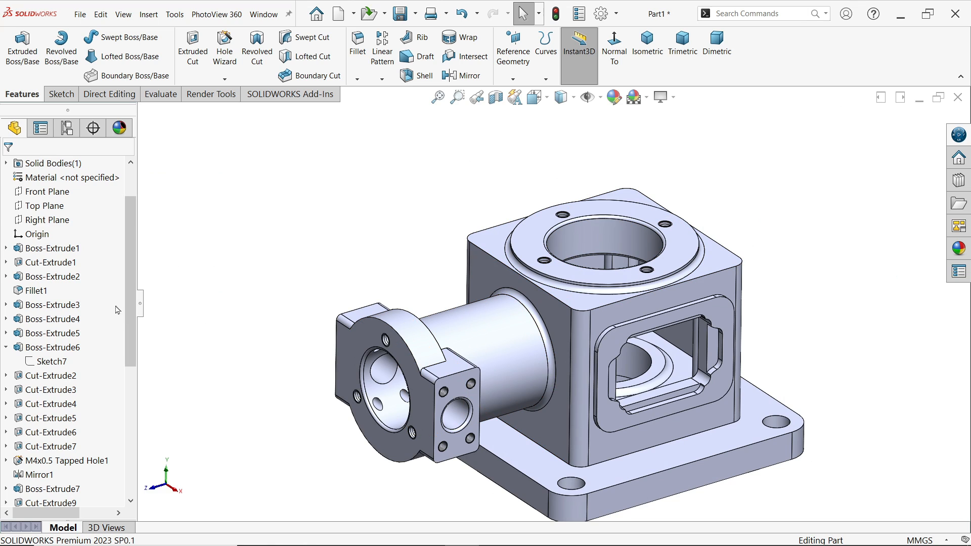
Step: On the Right Plane, sketch a sloping line from the base plate's upper front corner to the tube flange's lower rear corner
left_click(48, 222)
left_click(56, 207)
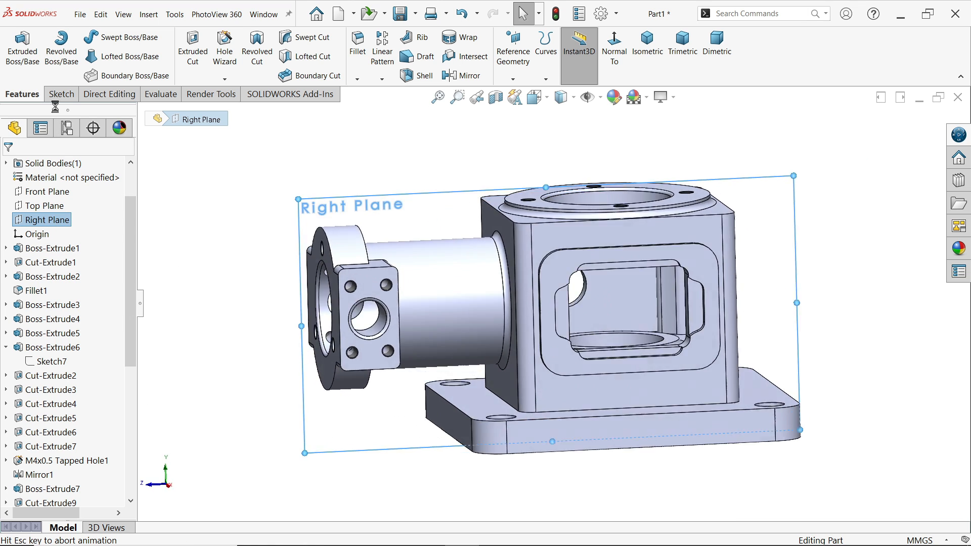
key("l")
scroll(403, 396, "down", 3)
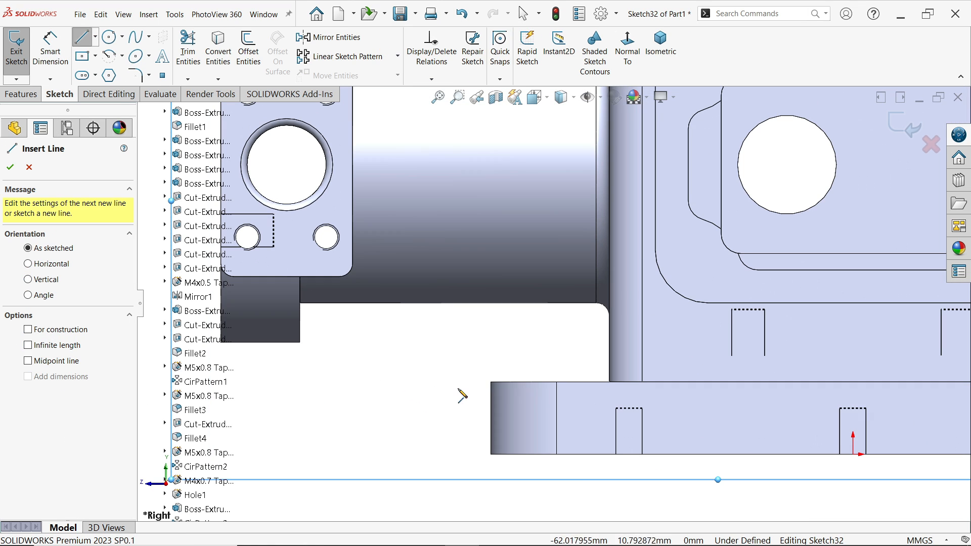
left_click(491, 382)
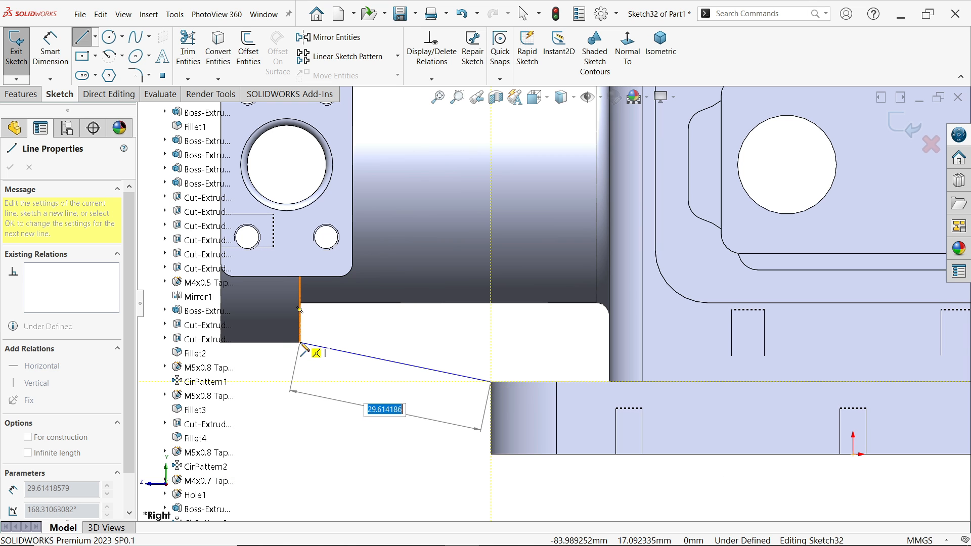
left_click(300, 343)
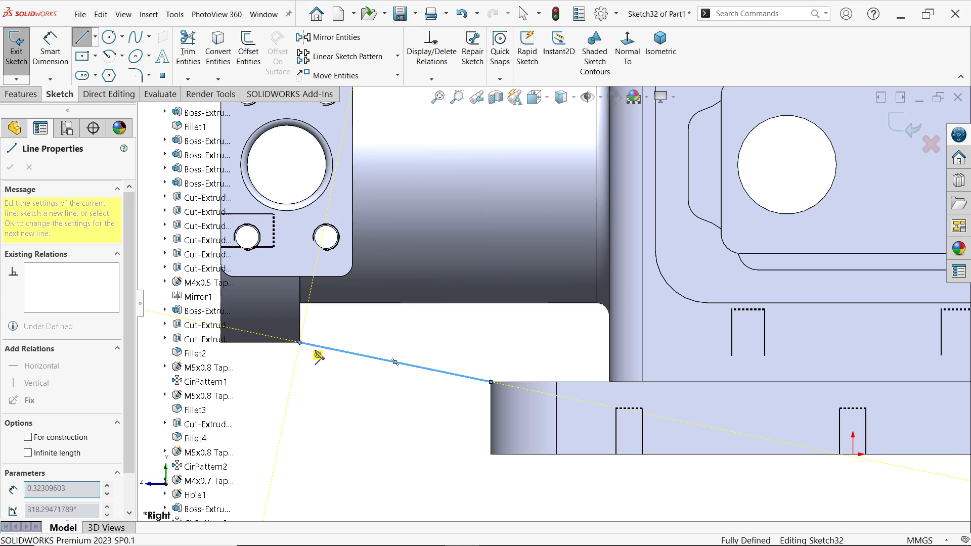
key("Escape")
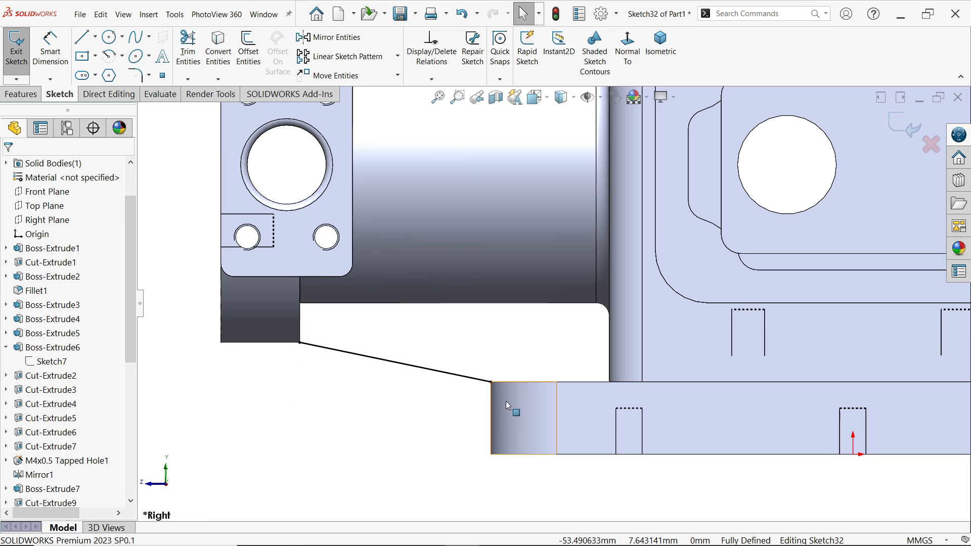
Step: Create a 6 mm thick rib from the sloping line, thickened on both sides and filling up toward the tube
left_click(8, 98)
left_click(418, 42)
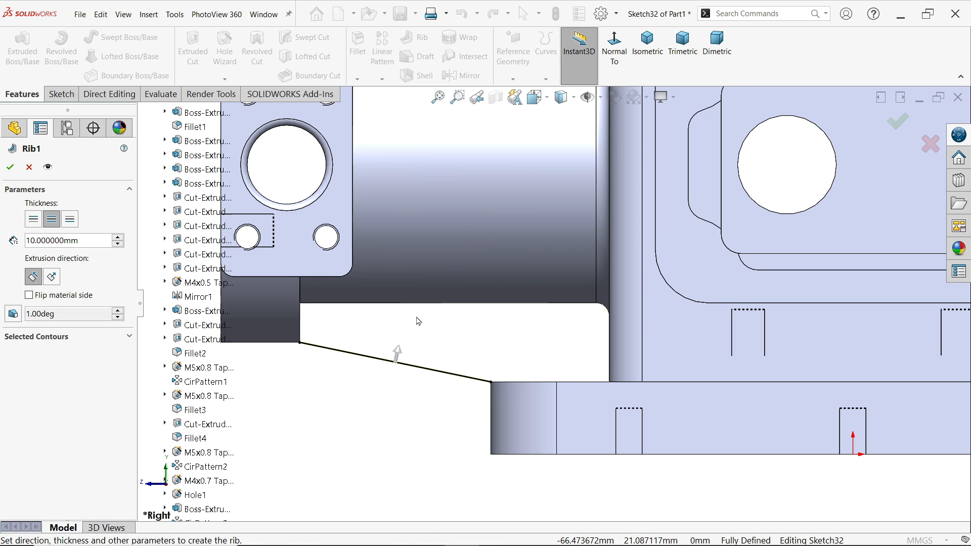
middle_click_drag(419, 322, 460, 427)
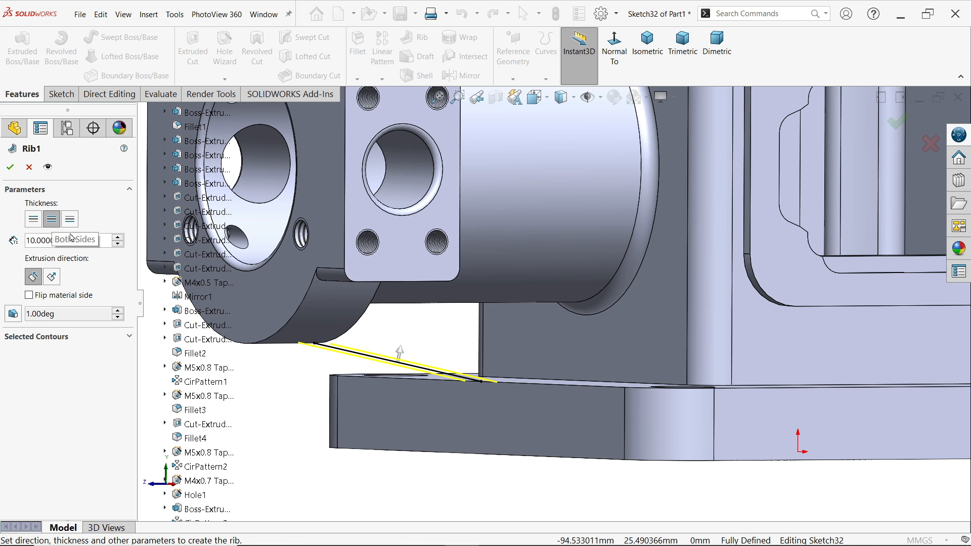
left_click_drag(85, 243, 32, 238)
type("6")
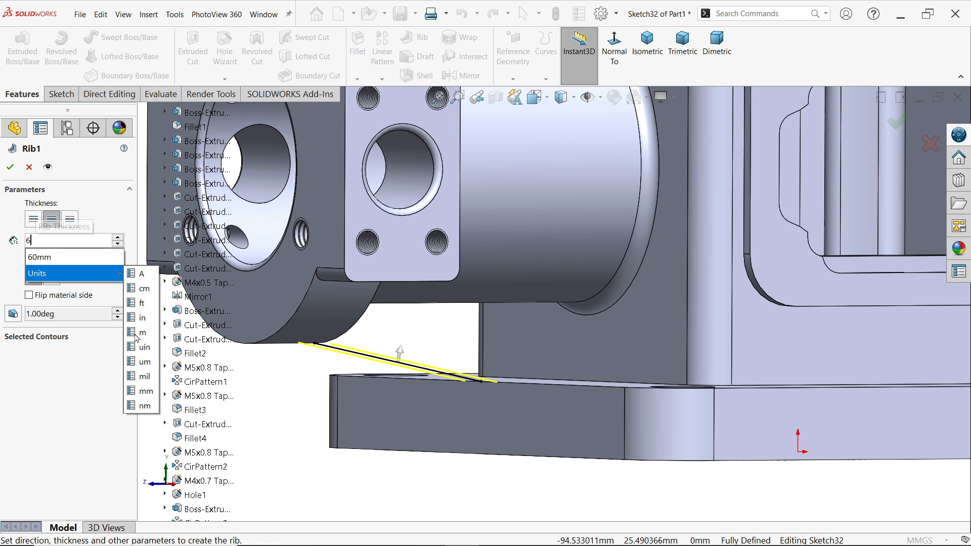
key("Return")
middle_click_drag(414, 489, 455, 396)
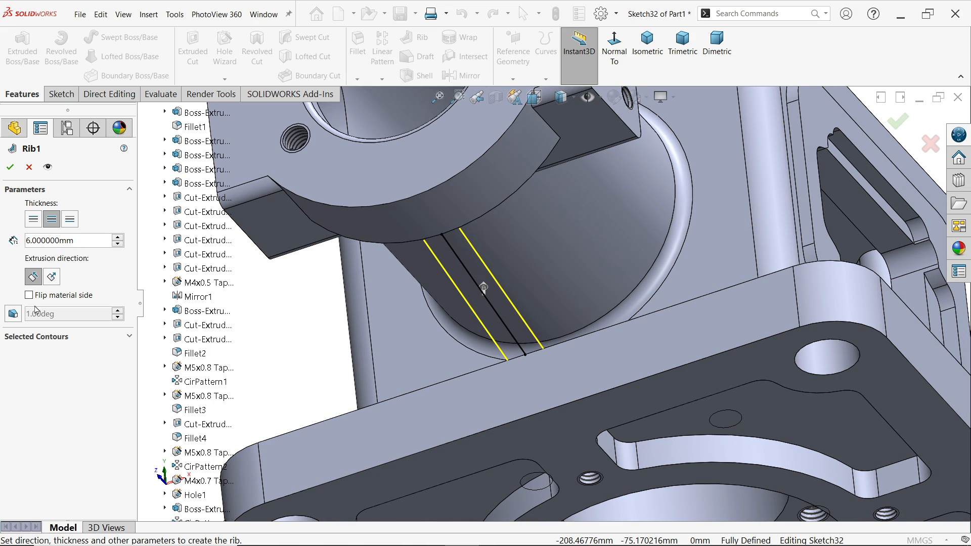
left_click(9, 170)
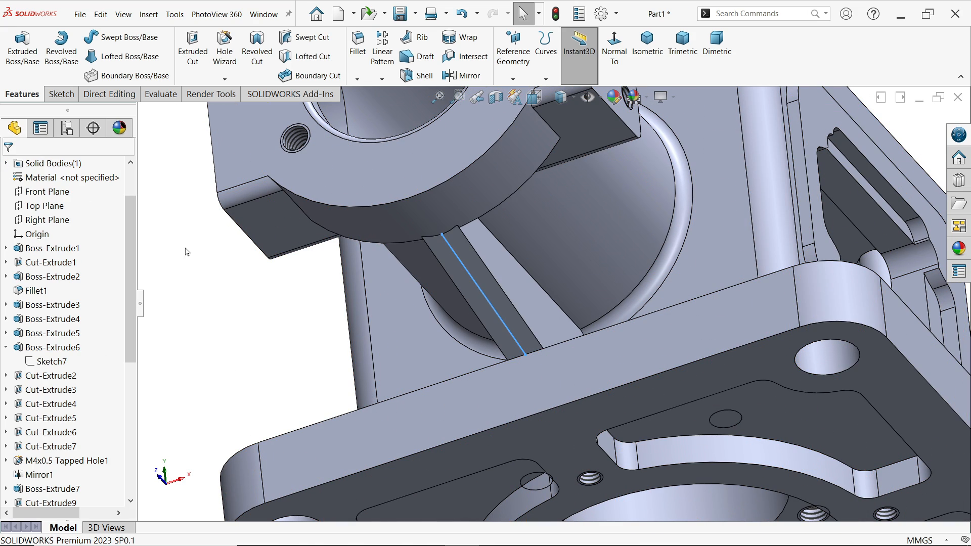
middle_click_drag(324, 314, 345, 340)
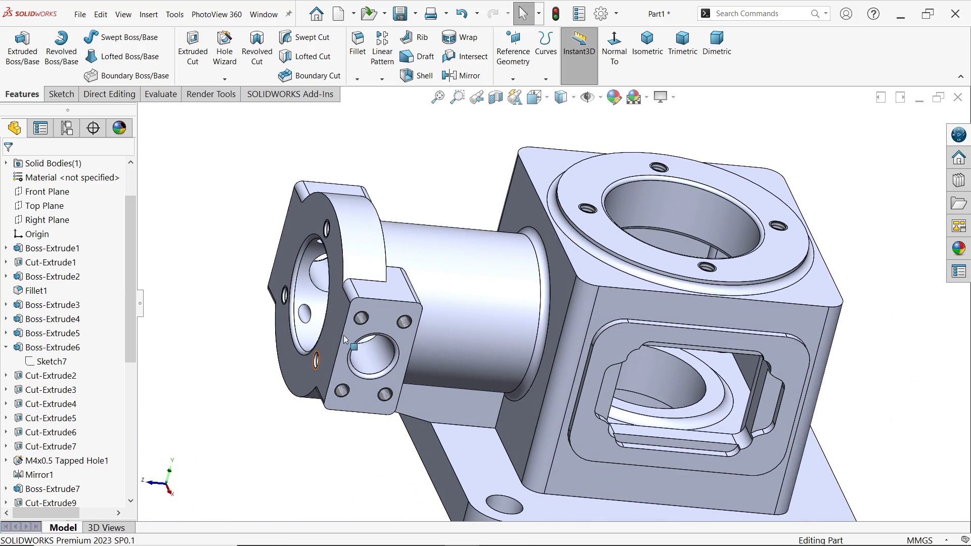
Step: Show the whole part in isometric view and turn on RealView Graphics
left_click(648, 44)
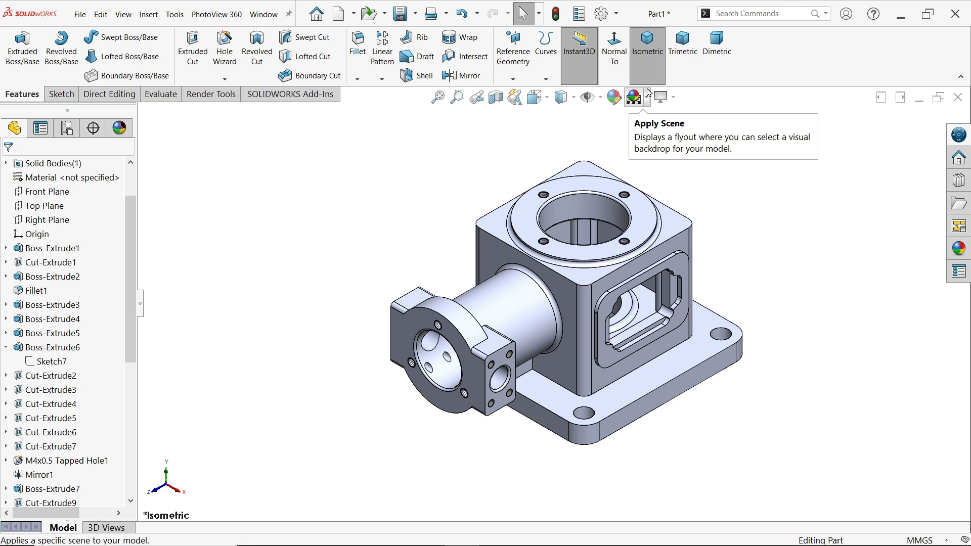
key("f")
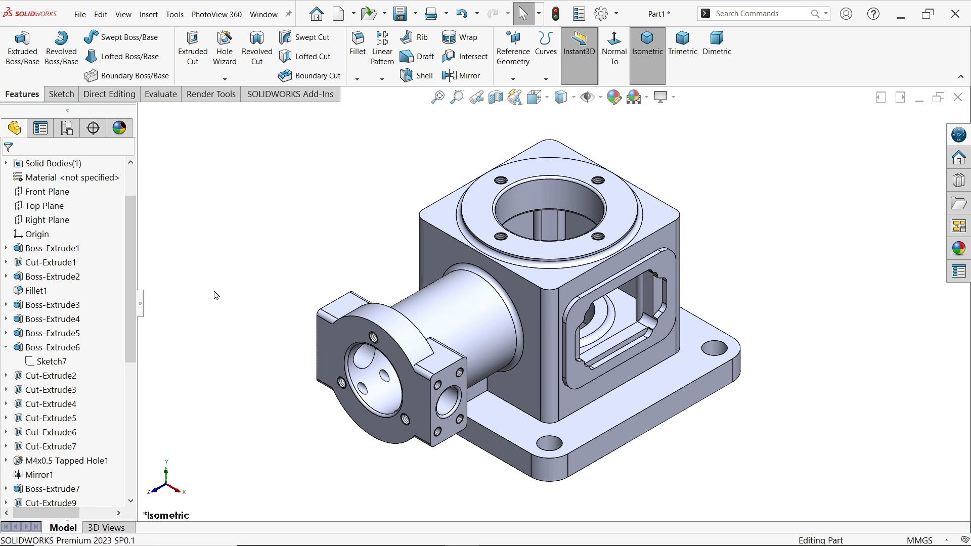
left_click_drag(130, 267, 137, 210)
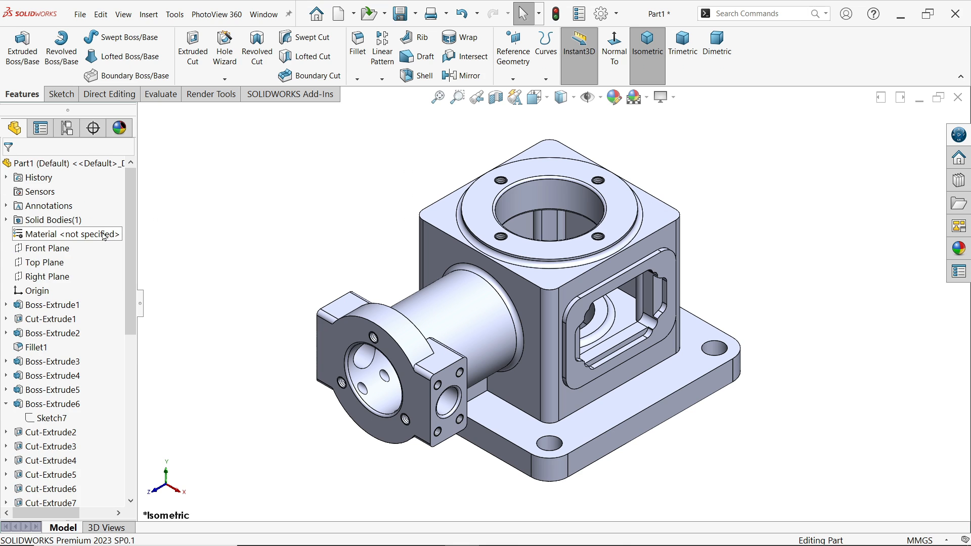
left_click(662, 97)
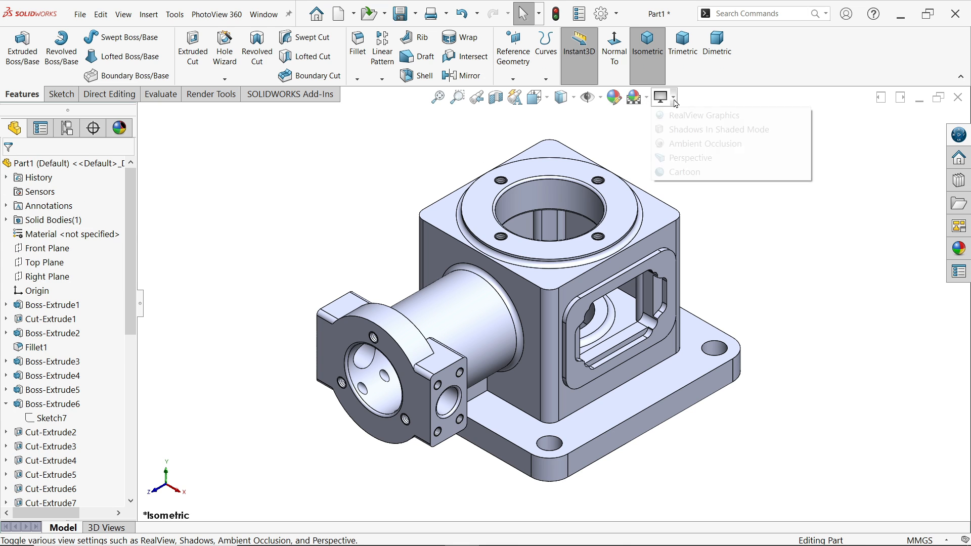
left_click(676, 116)
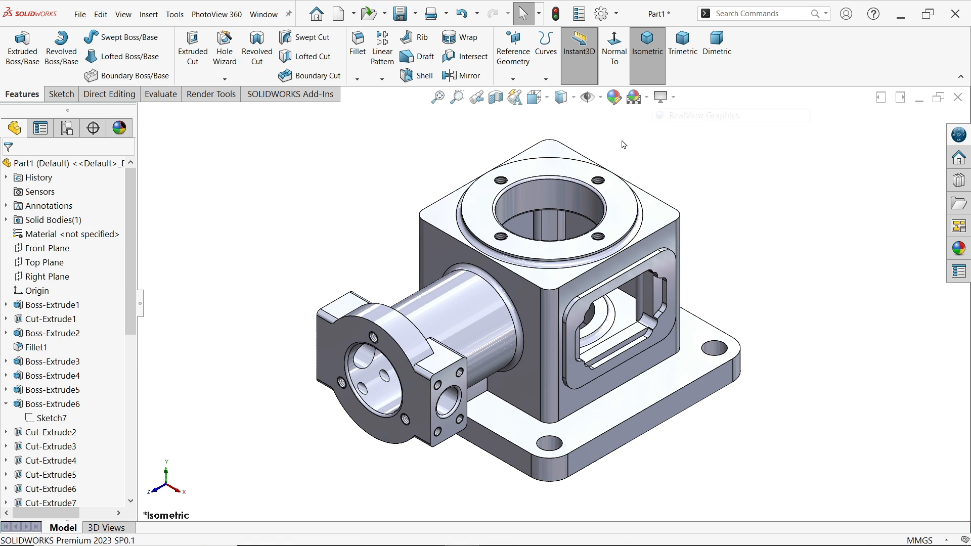
Step: Assign Cast Carbon Steel from the Steel materials to the part
right_click(76, 238)
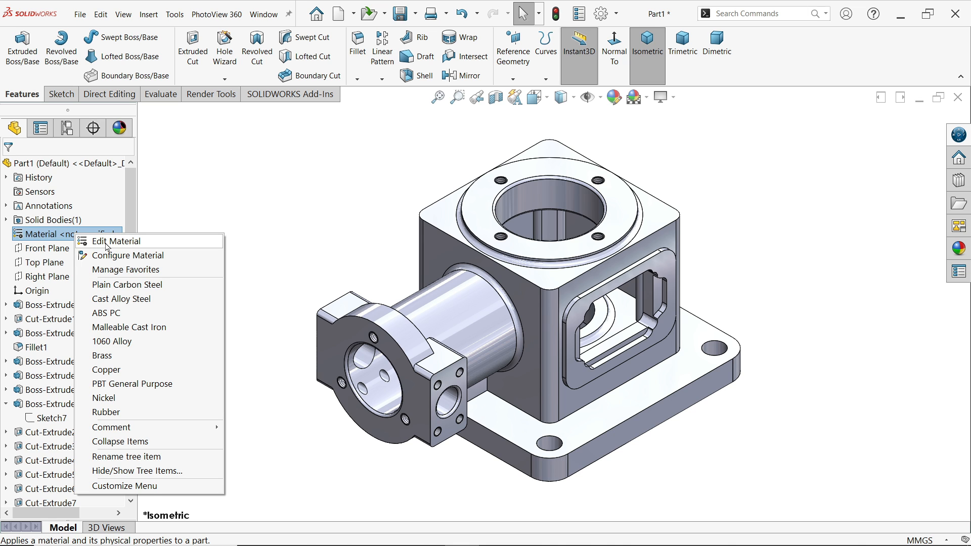
left_click(107, 242)
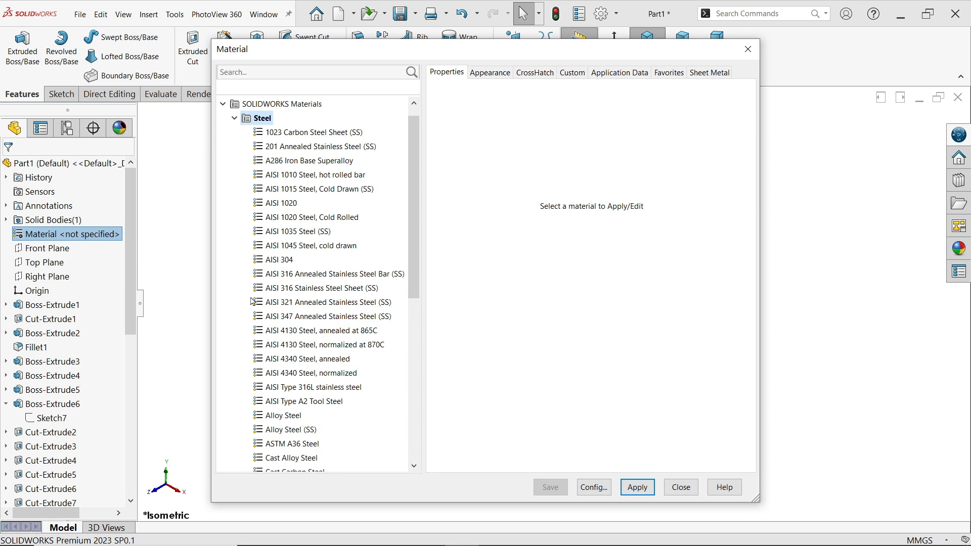
scroll(327, 343, "down", 2)
left_click(293, 388)
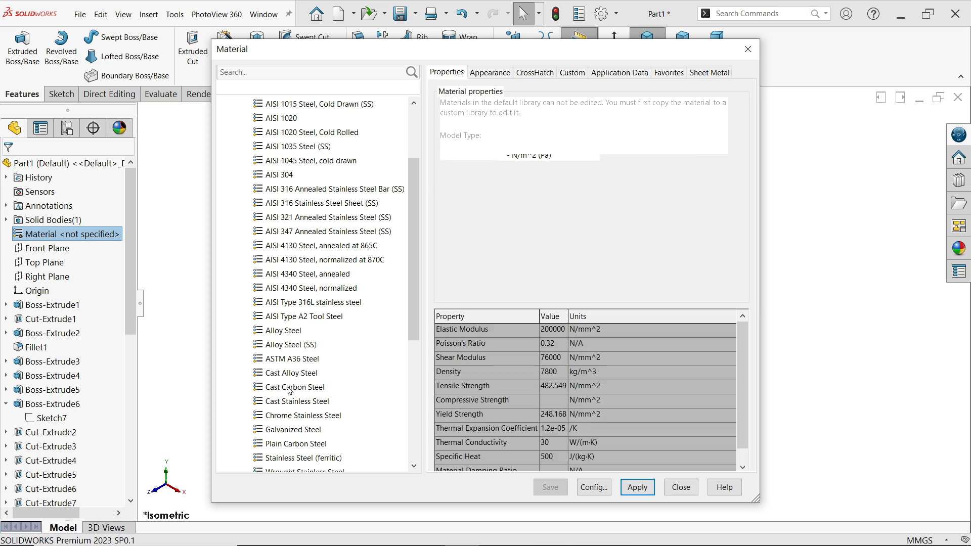
left_click(637, 487)
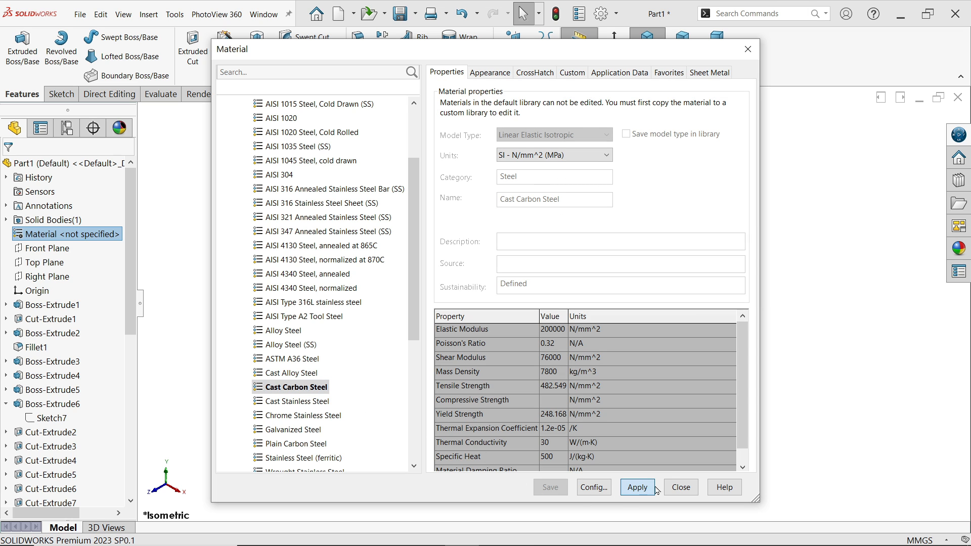
left_click(681, 488)
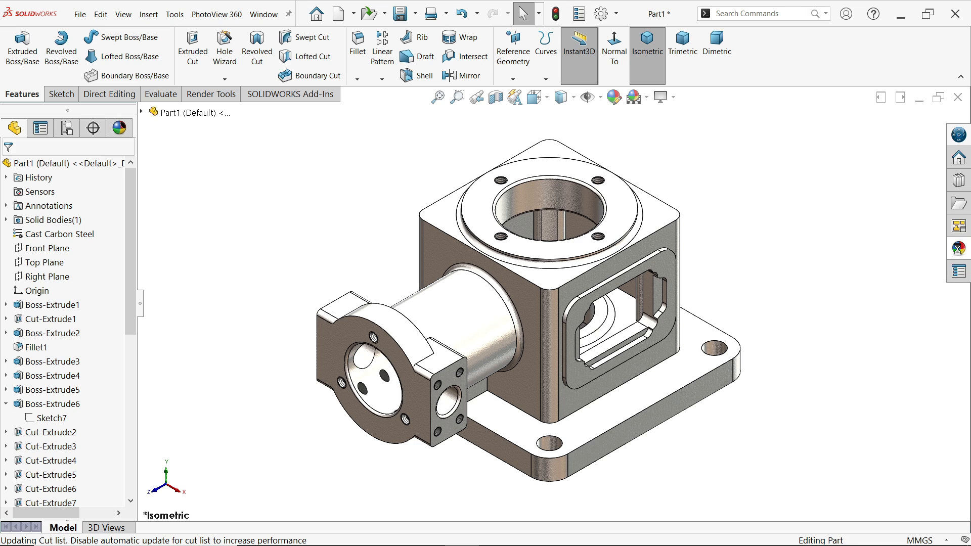
Step: Change the whole part's appearance colour to purple with RGB values 160, 32 and 240
left_click(954, 251)
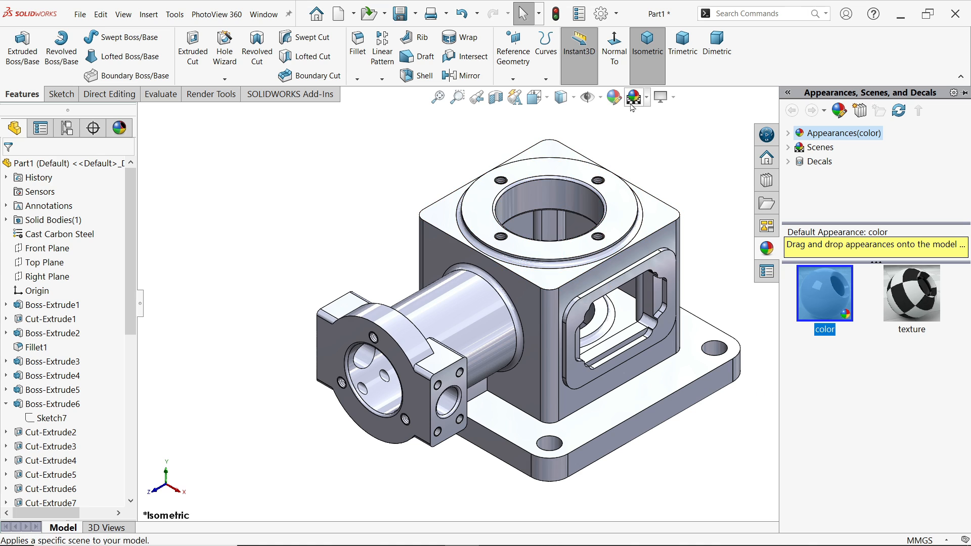
left_click(615, 99)
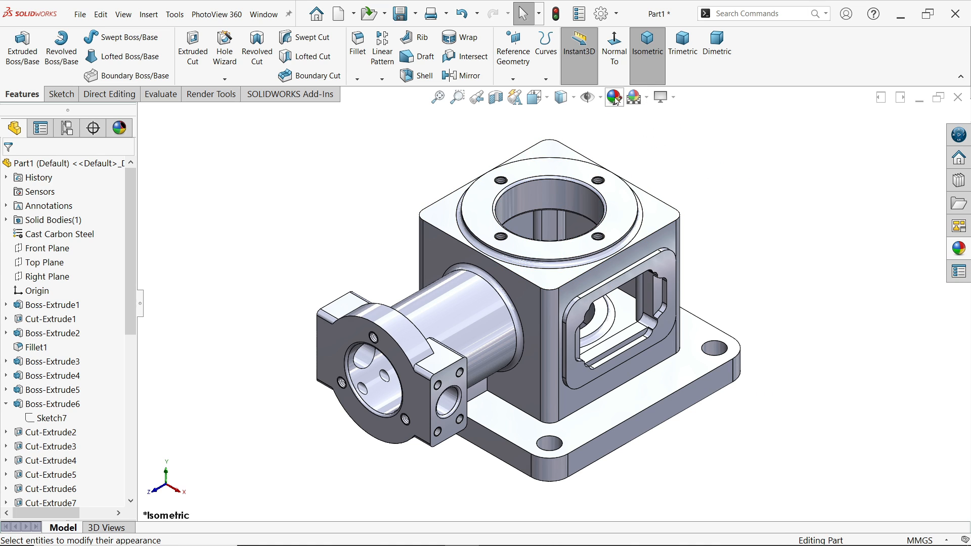
left_click(615, 99)
left_click_drag(128, 300, 128, 388)
left_click_drag(60, 375, 13, 375)
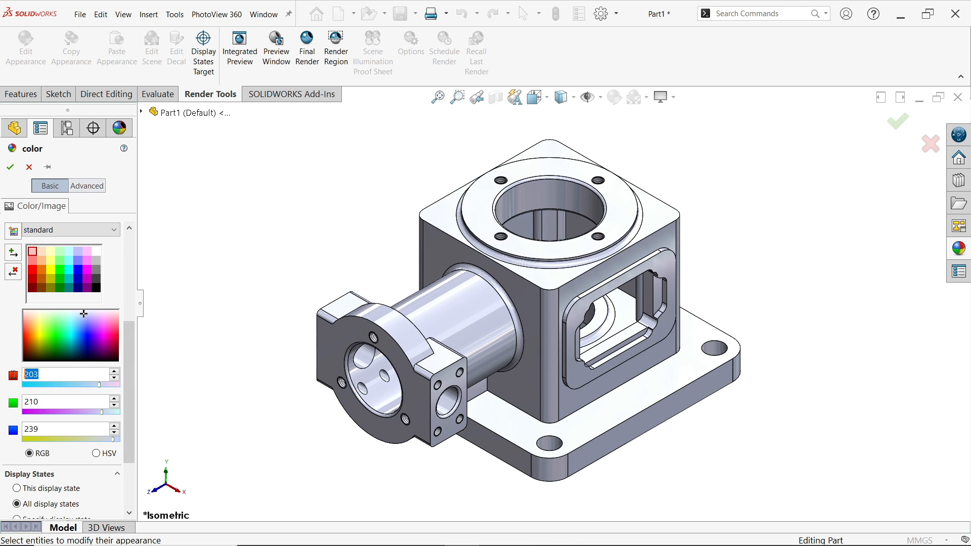
type("160")
left_click_drag(52, 401, 6, 397)
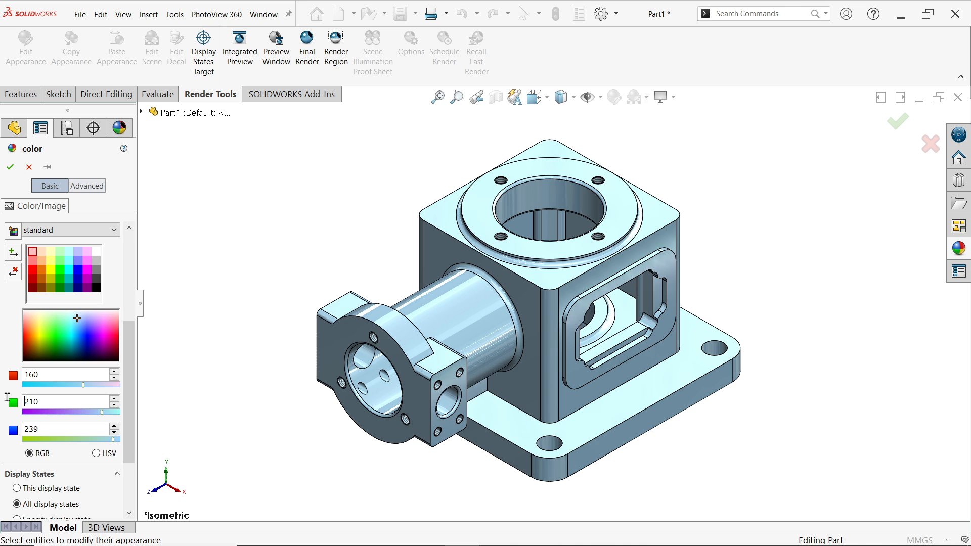
double_click(39, 401)
type("32")
left_click(50, 430)
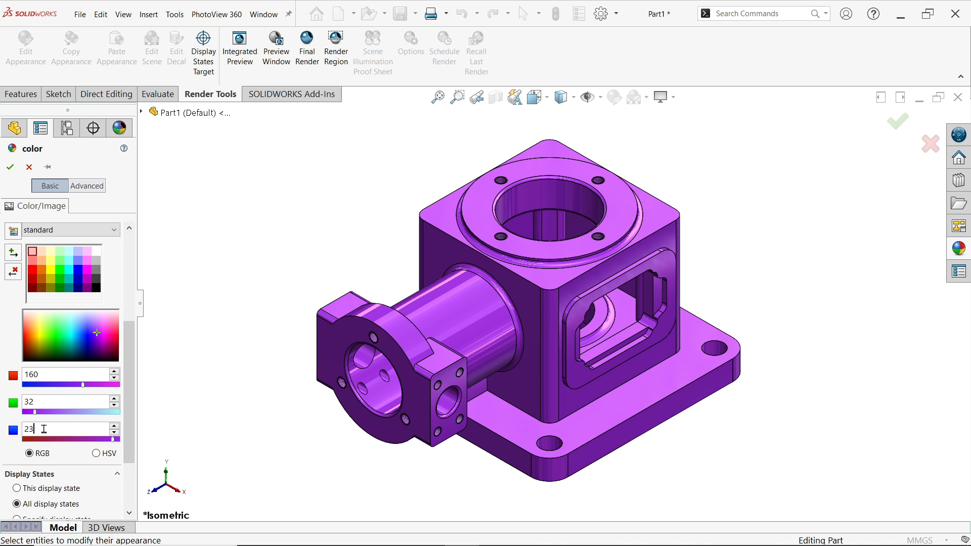
type("40")
left_click(9, 167)
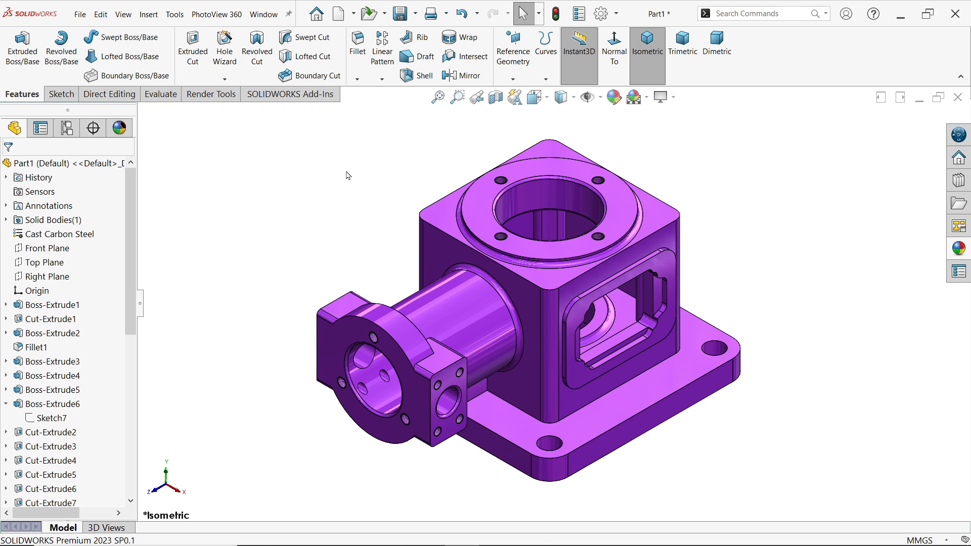
Step: Inspect the interior with a section view parallel to the Top Plane and turn the section off again
left_click(498, 98)
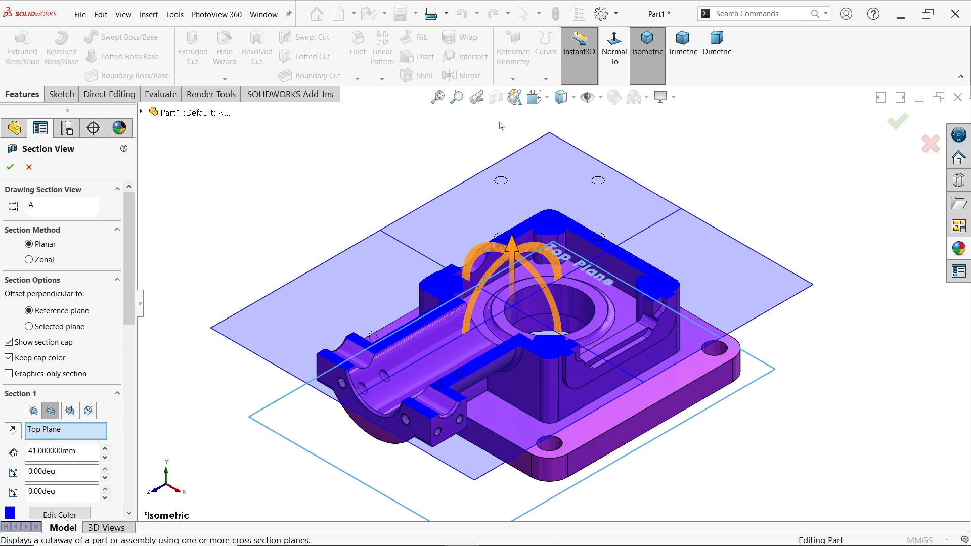
left_click(11, 168)
mouse_move(238, 234)
middle_mouse_down()
mouse_move(239, 303)
mouse_move(226, 248)
mouse_move(243, 248)
middle_mouse_up()
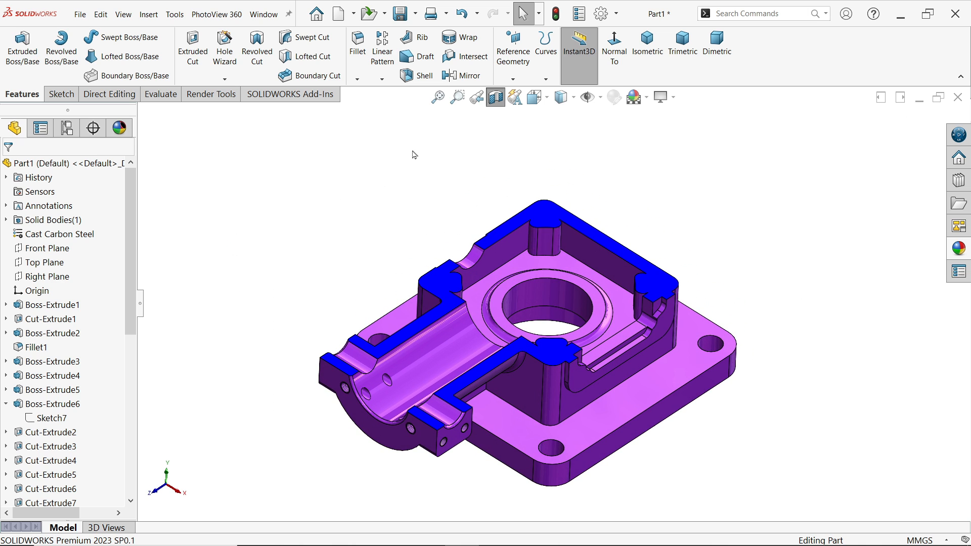
left_click(495, 96)
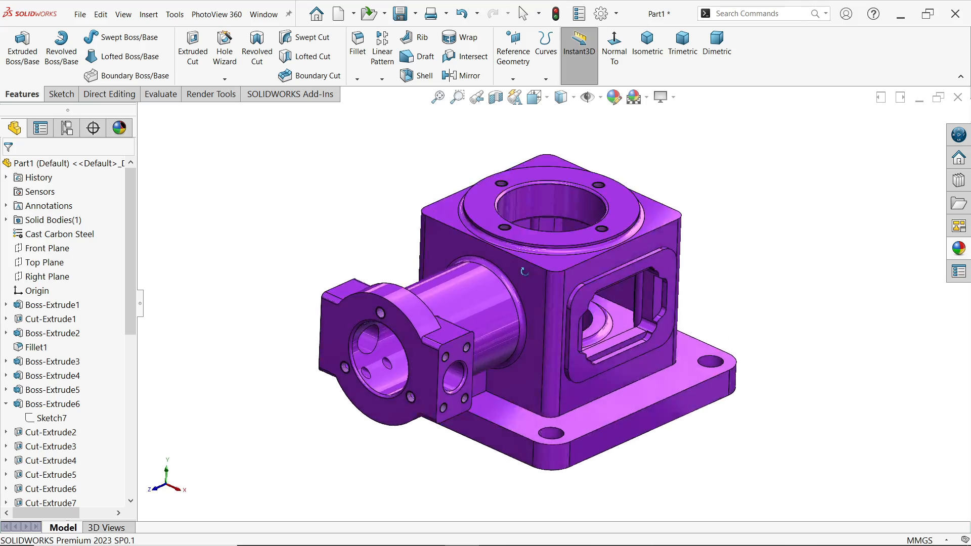